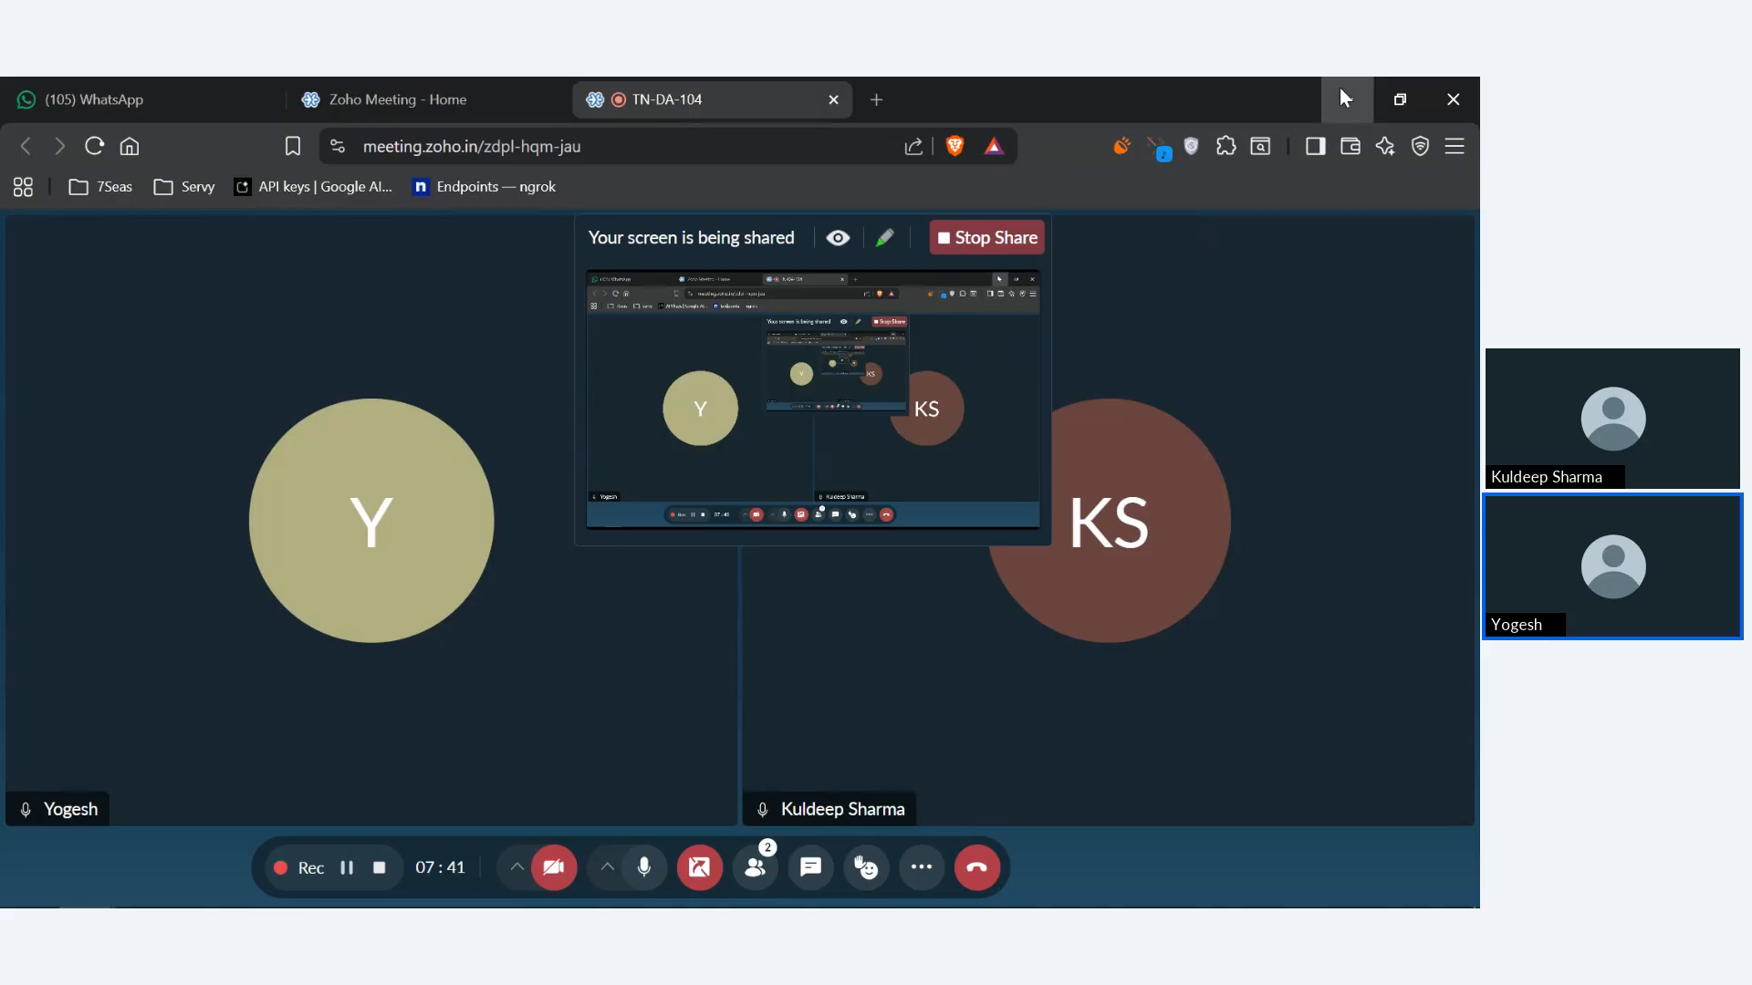
Switch from the meeting window to the Excel workbook and look through the Dashboard, Sheet5 and Sheet6 worksheets.
click(1343, 97)
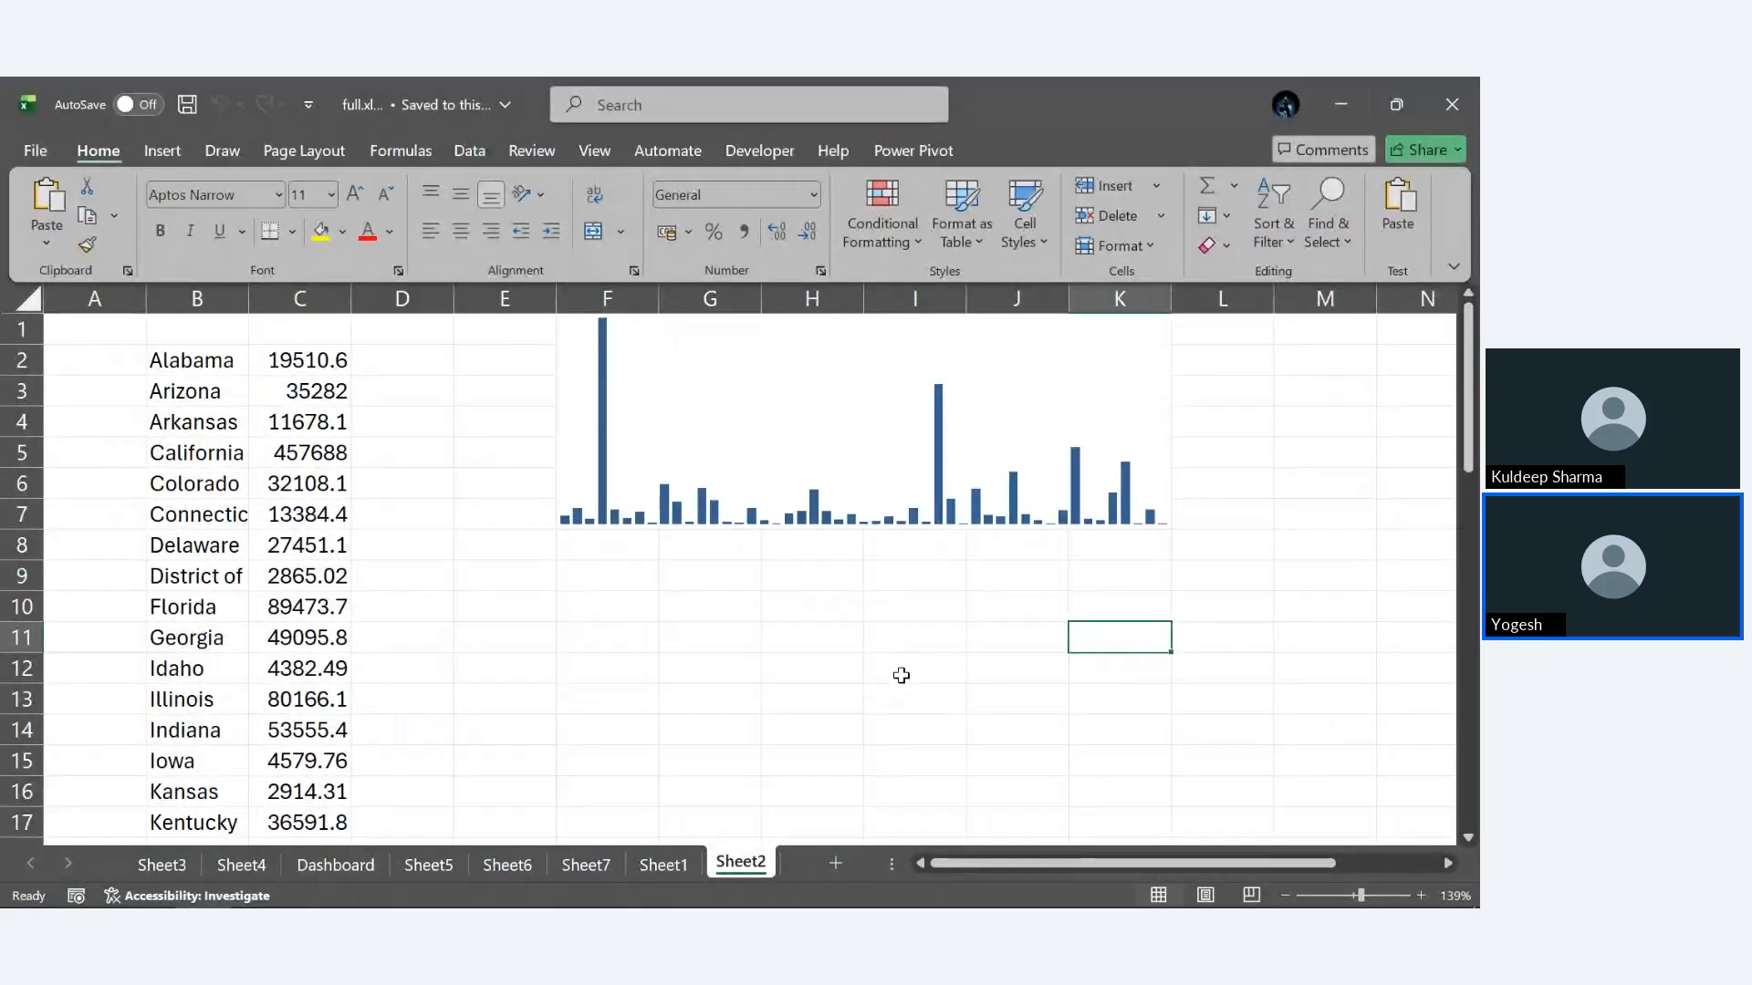
click(323, 864)
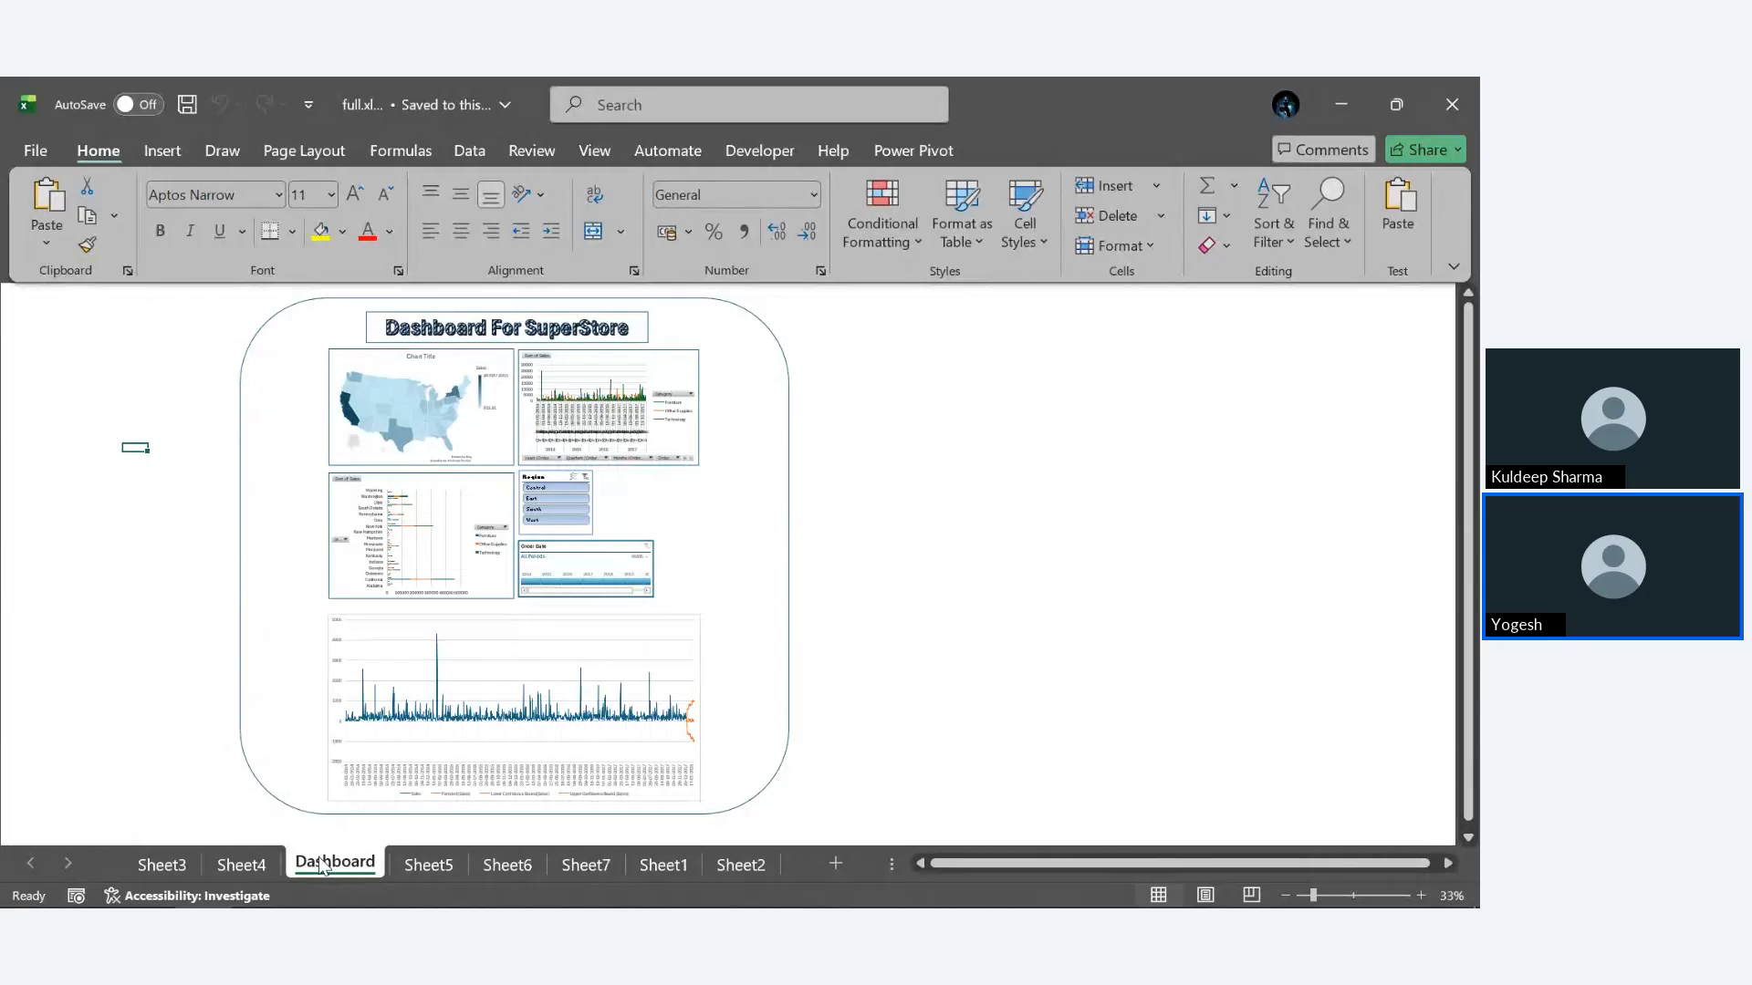
click(420, 866)
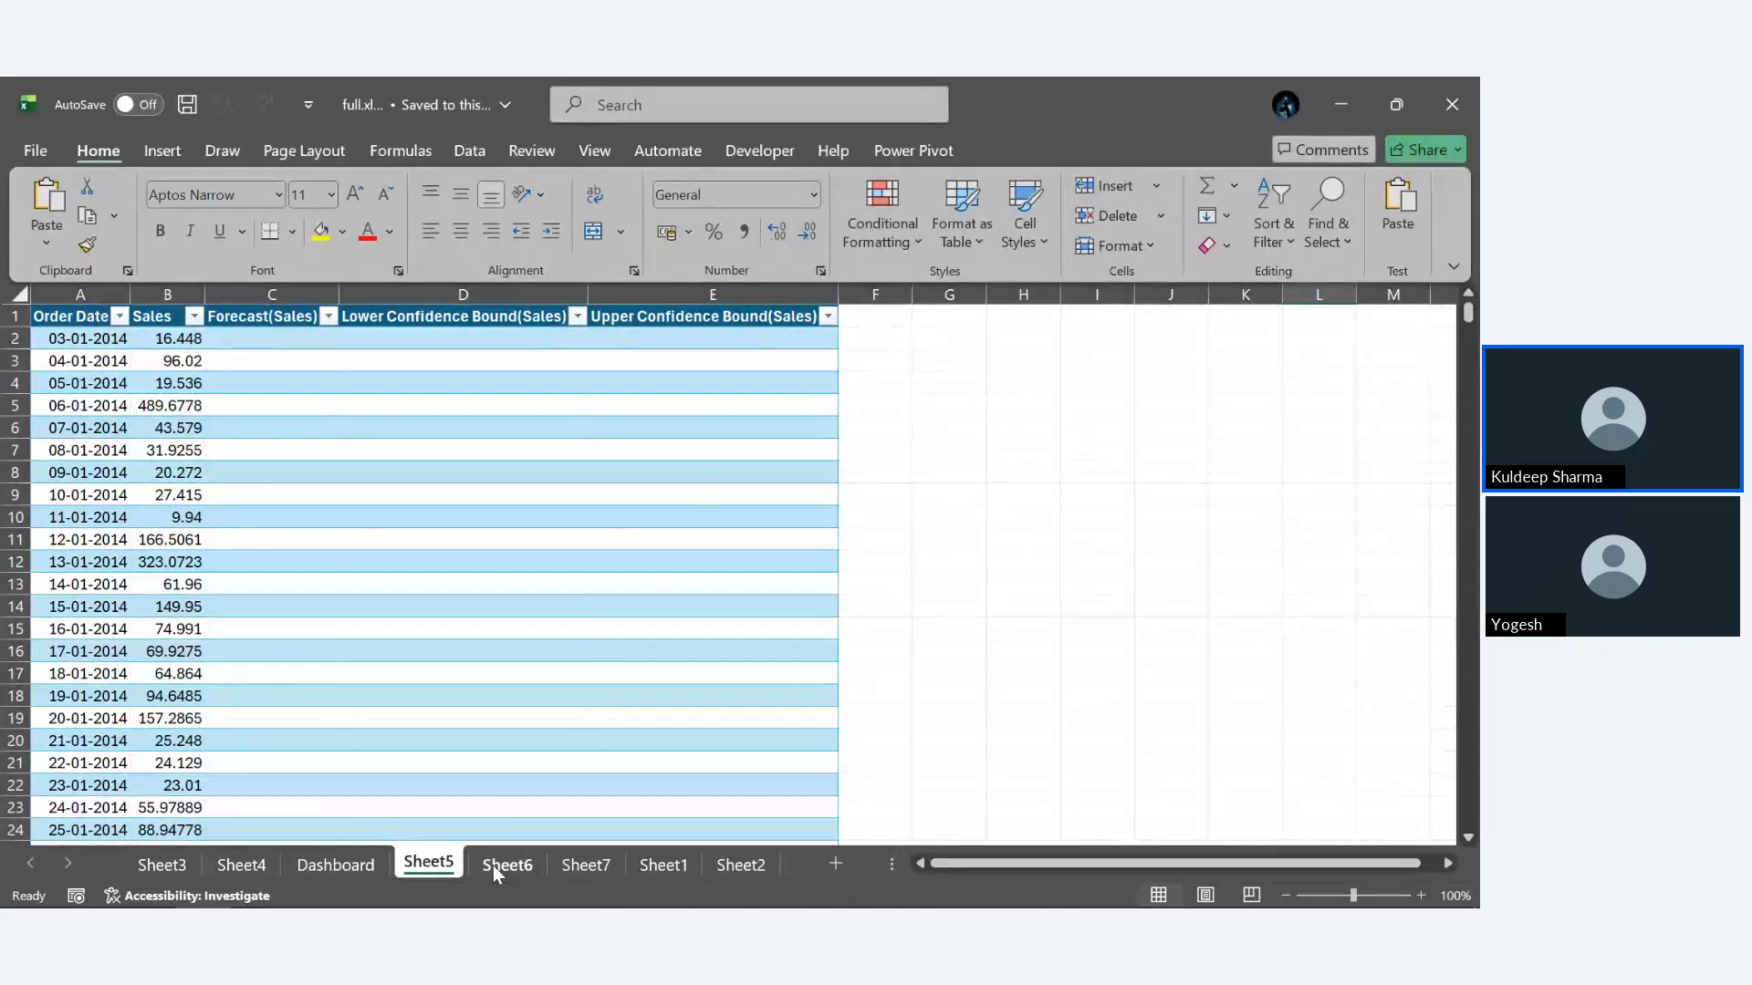
click(493, 865)
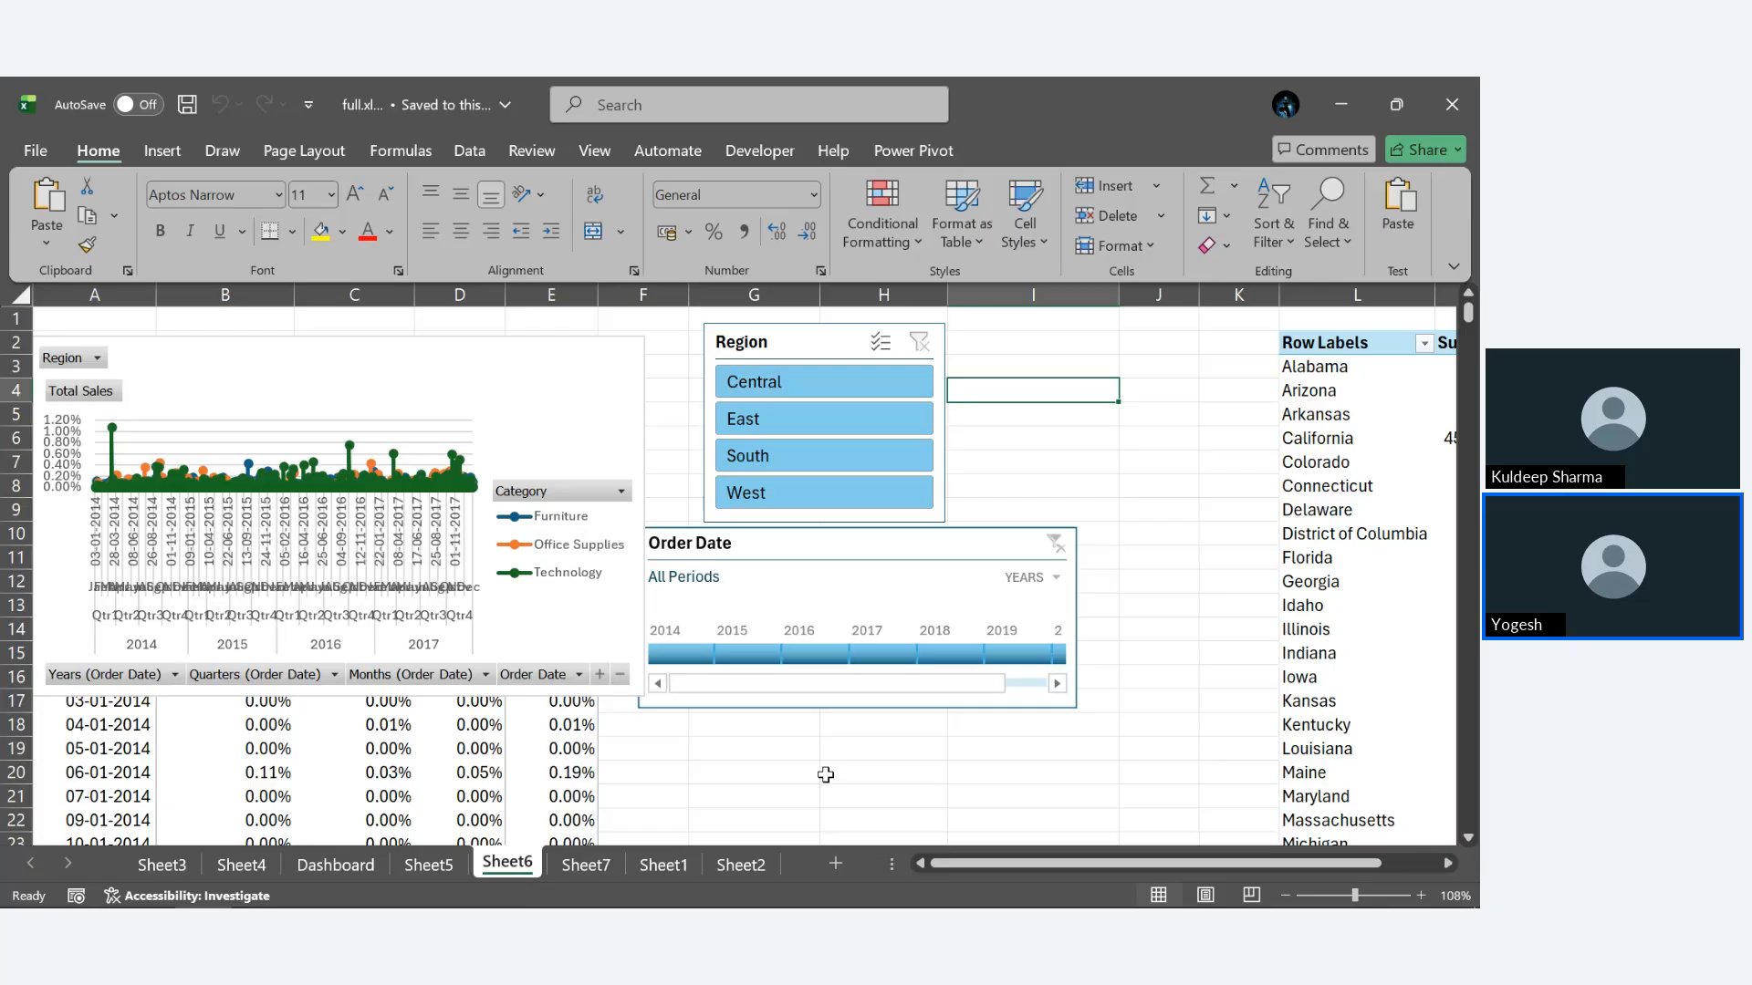
Add a new blank worksheet after Sheet6 and hide its gridlines and headings.
click(841, 866)
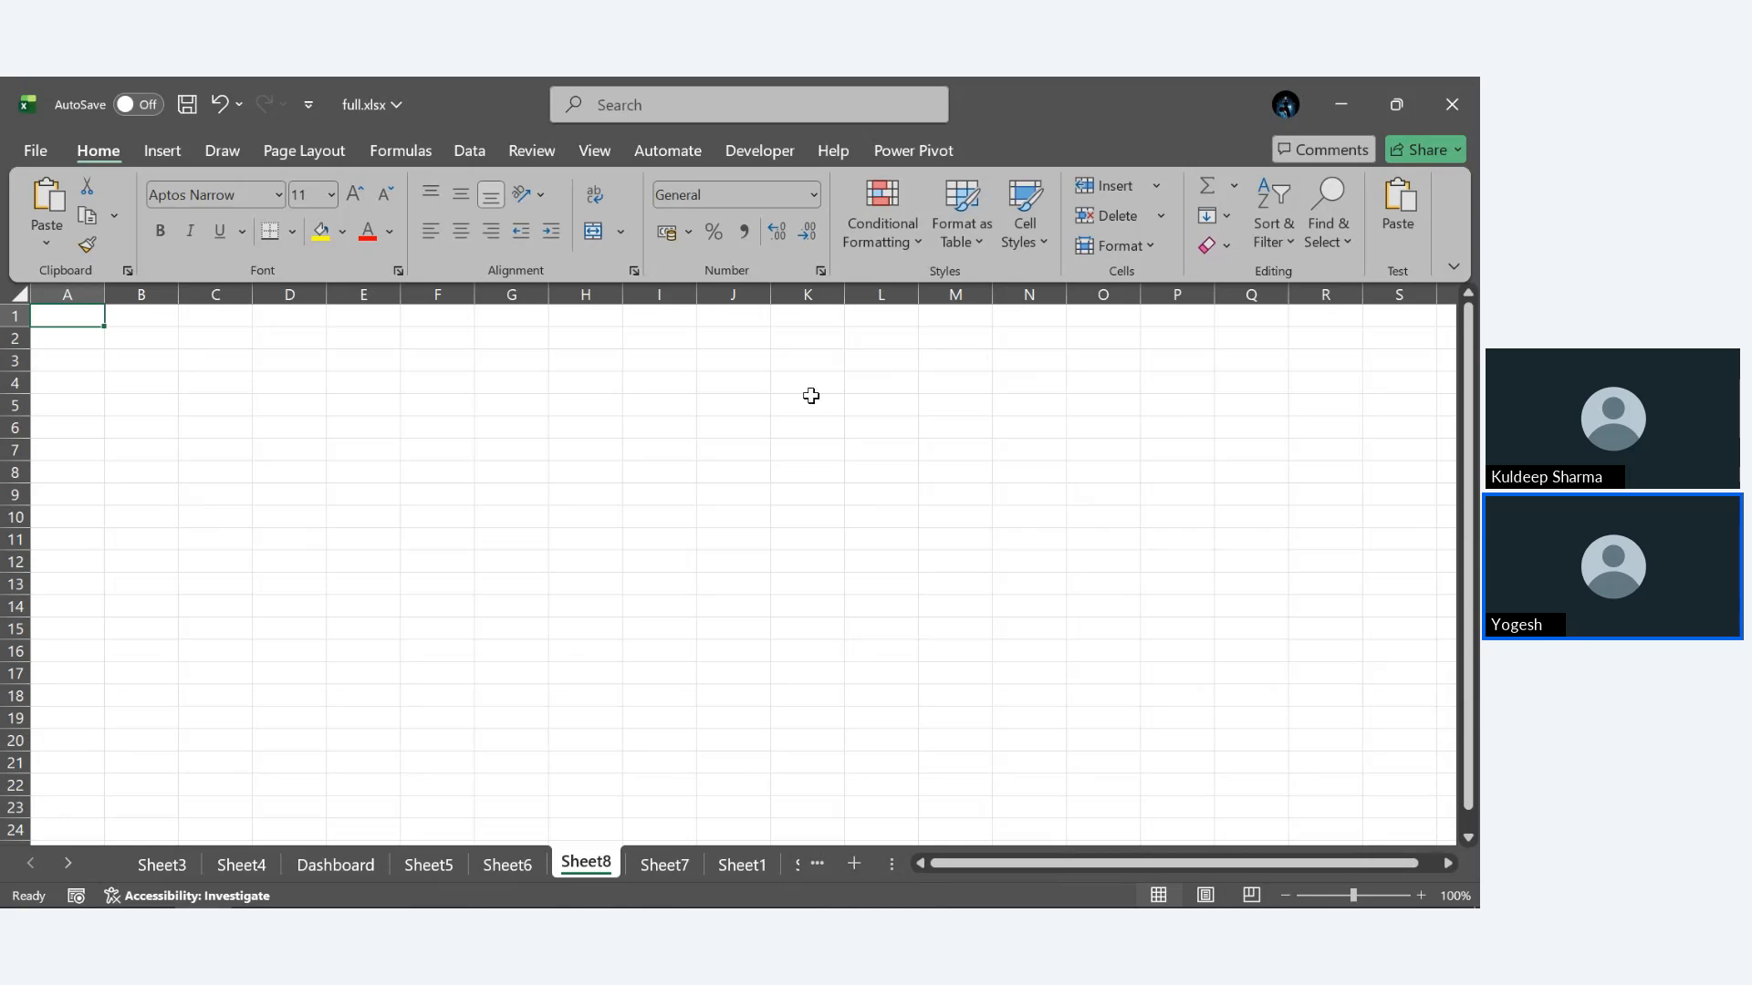
click(602, 156)
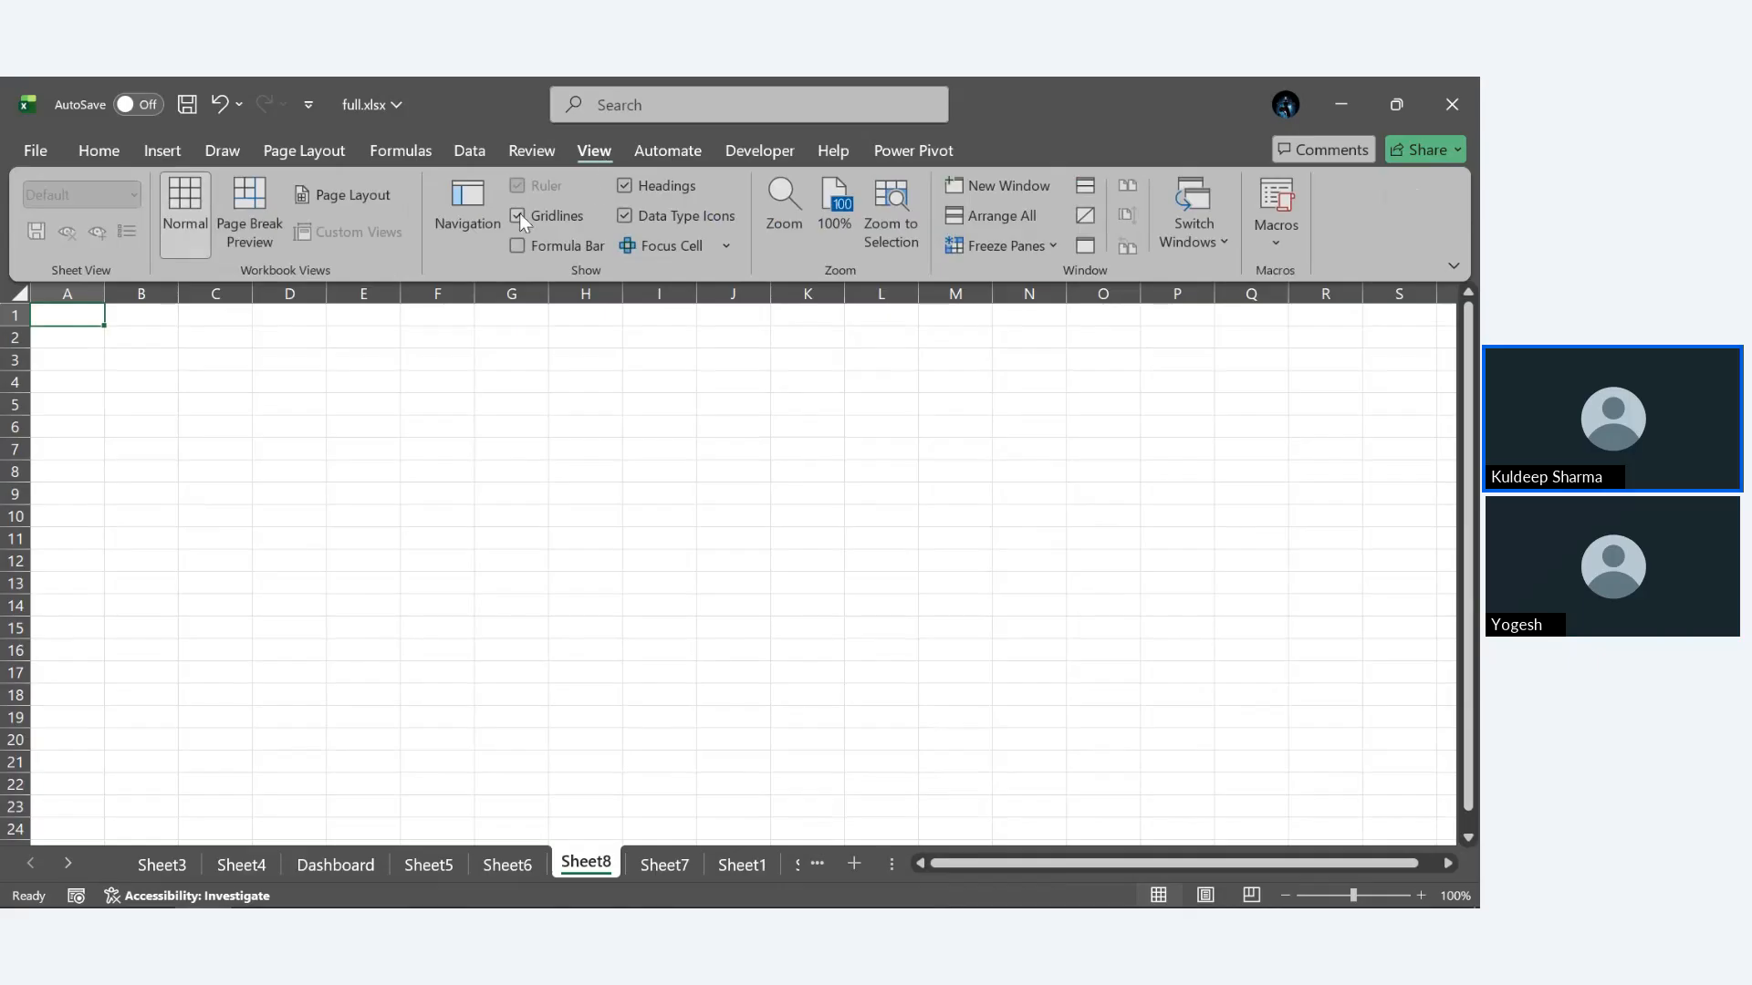
click(517, 215)
click(623, 192)
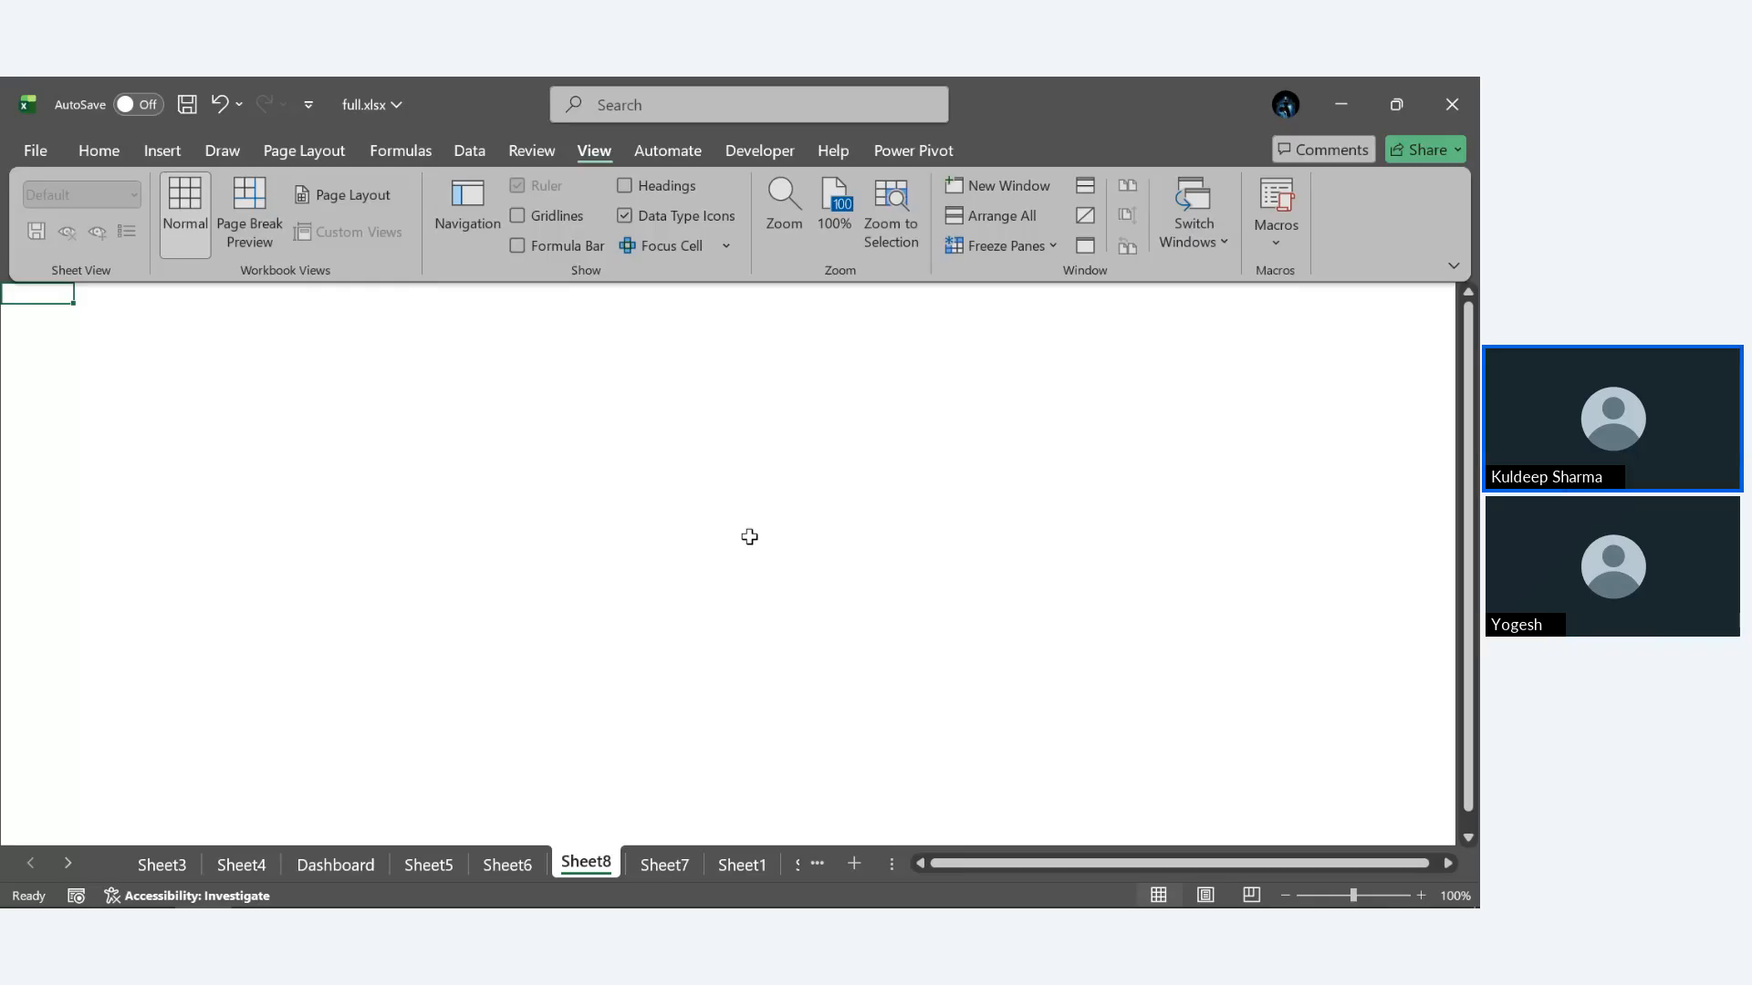
click(663, 865)
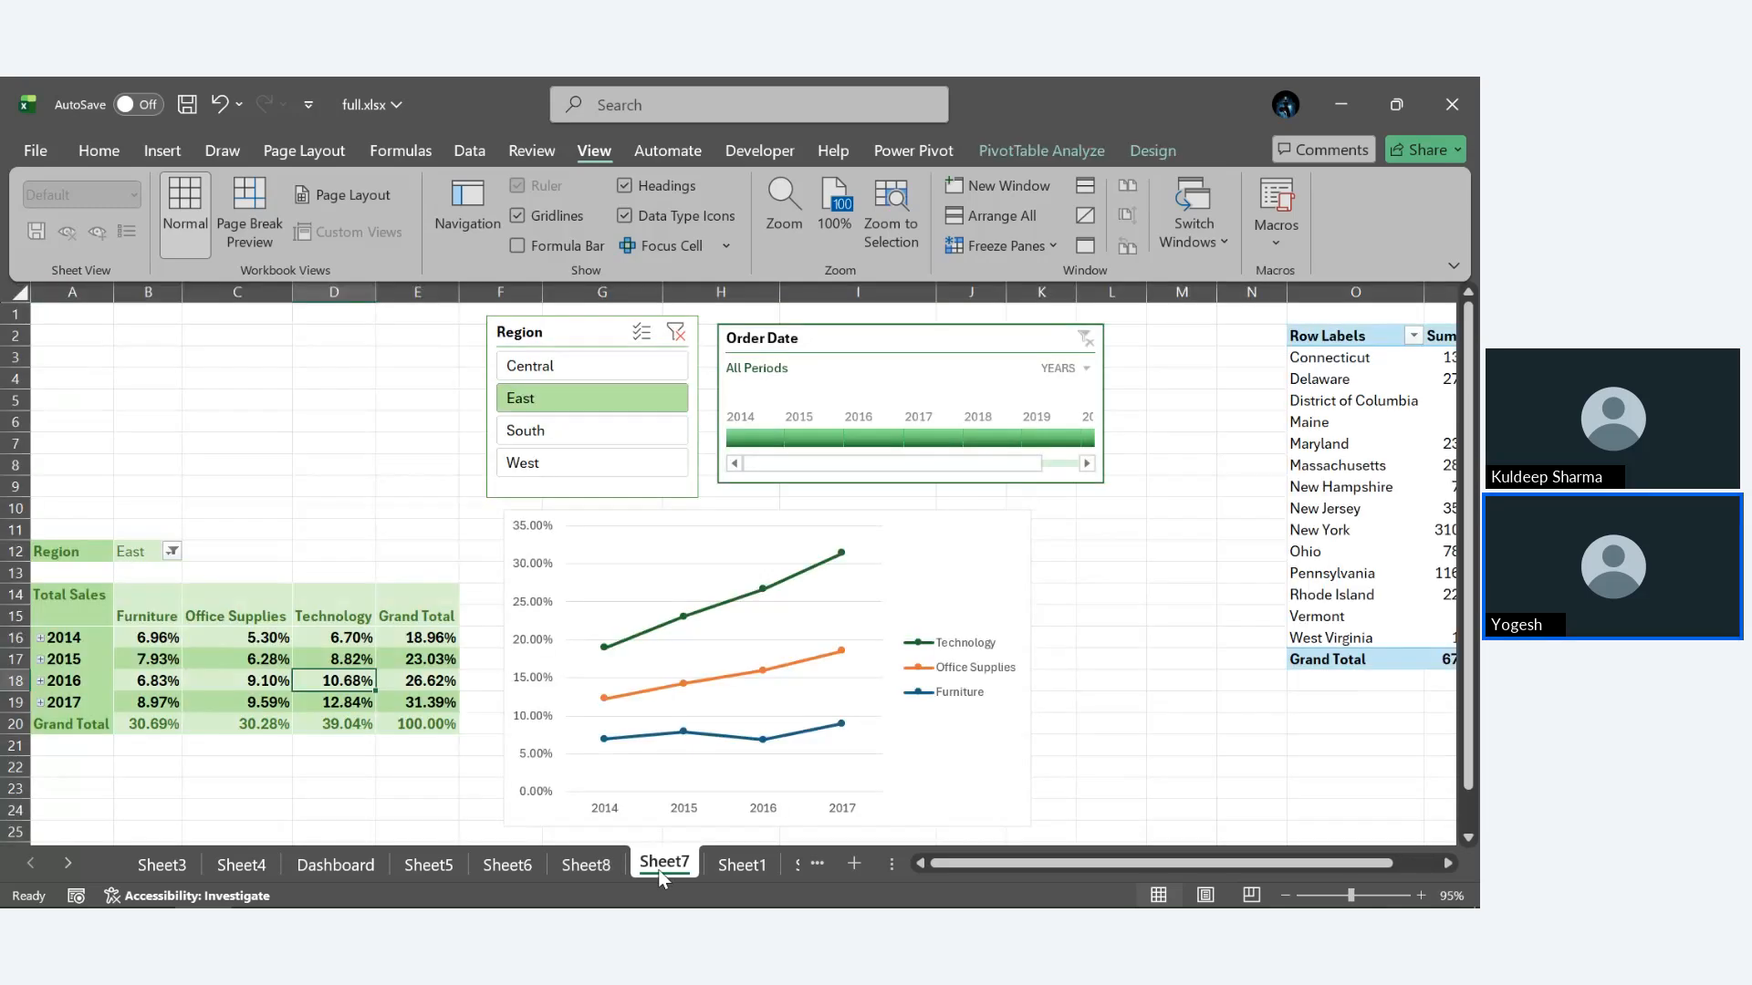
click(957, 554)
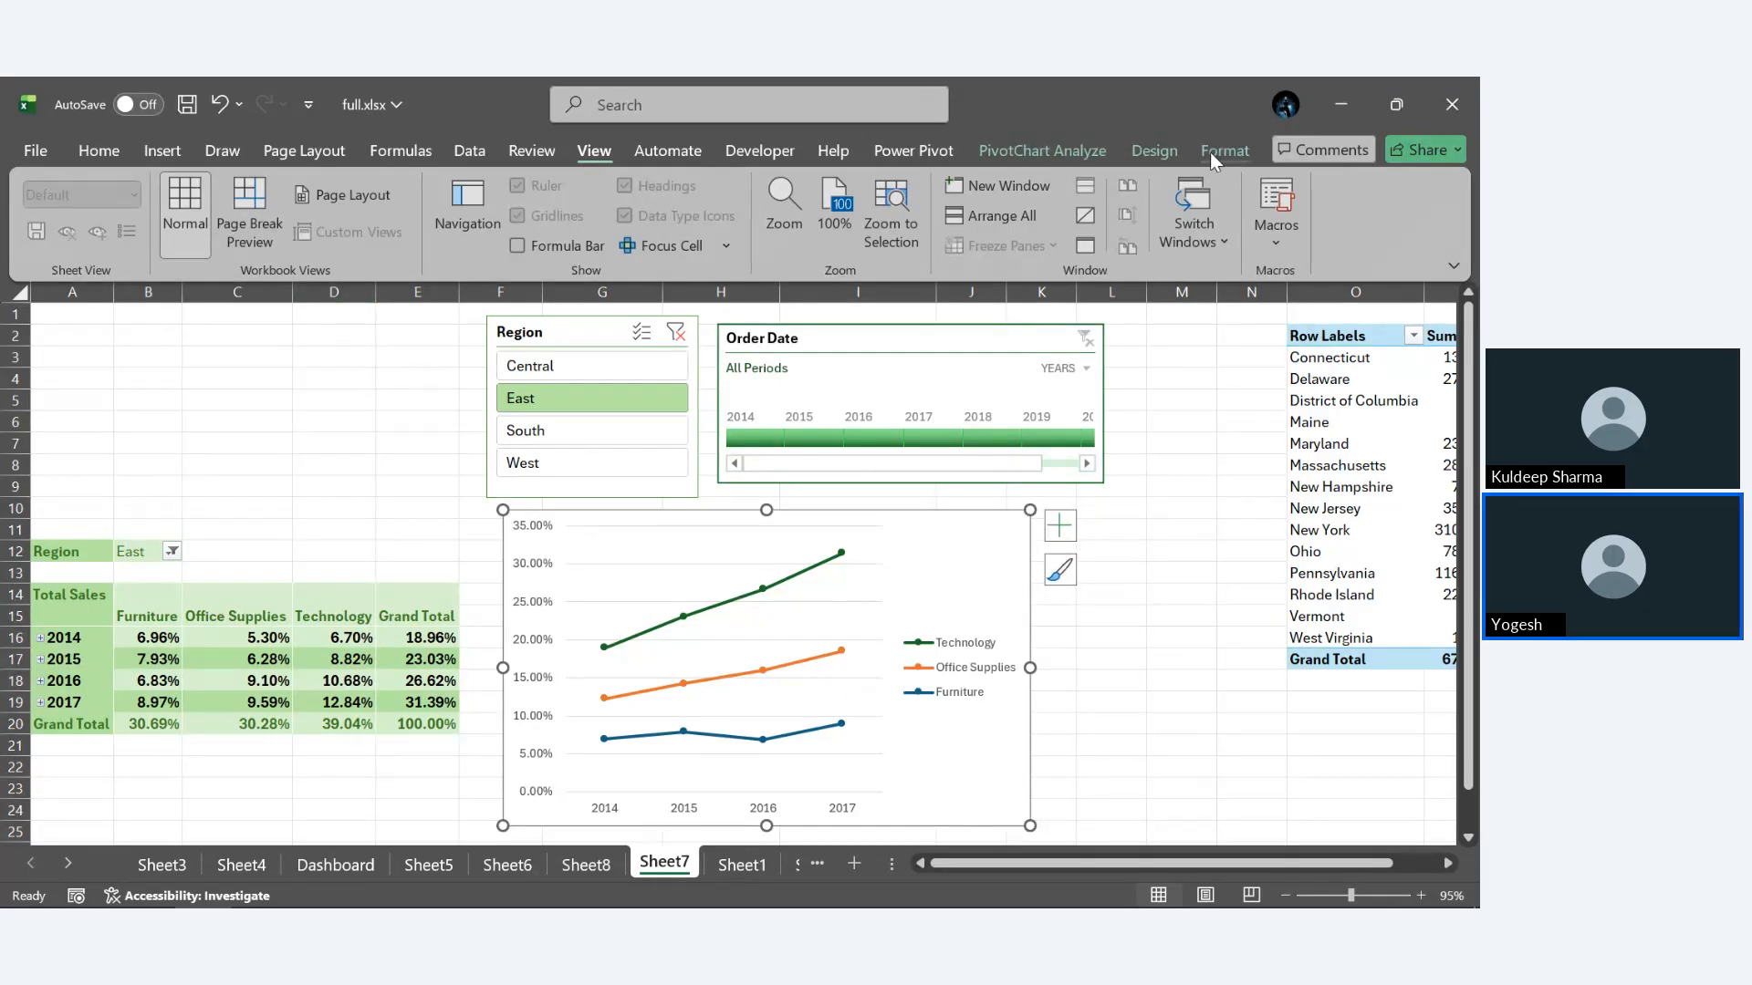
click(1172, 150)
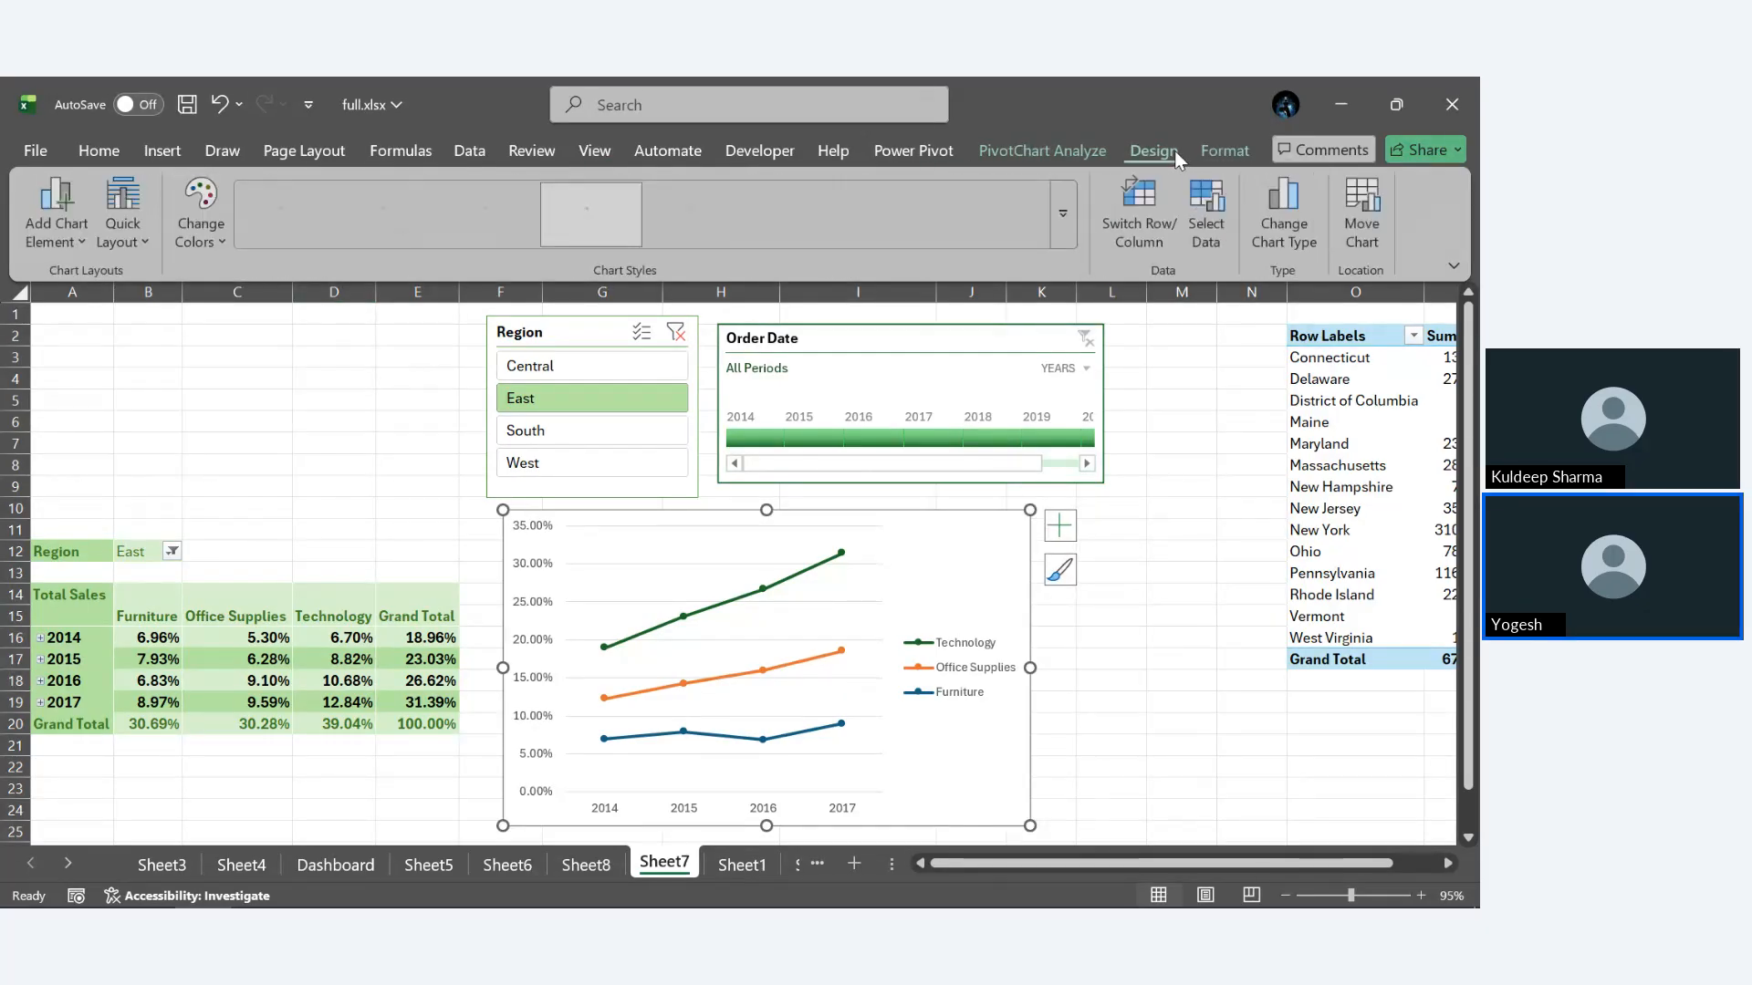
click(1359, 242)
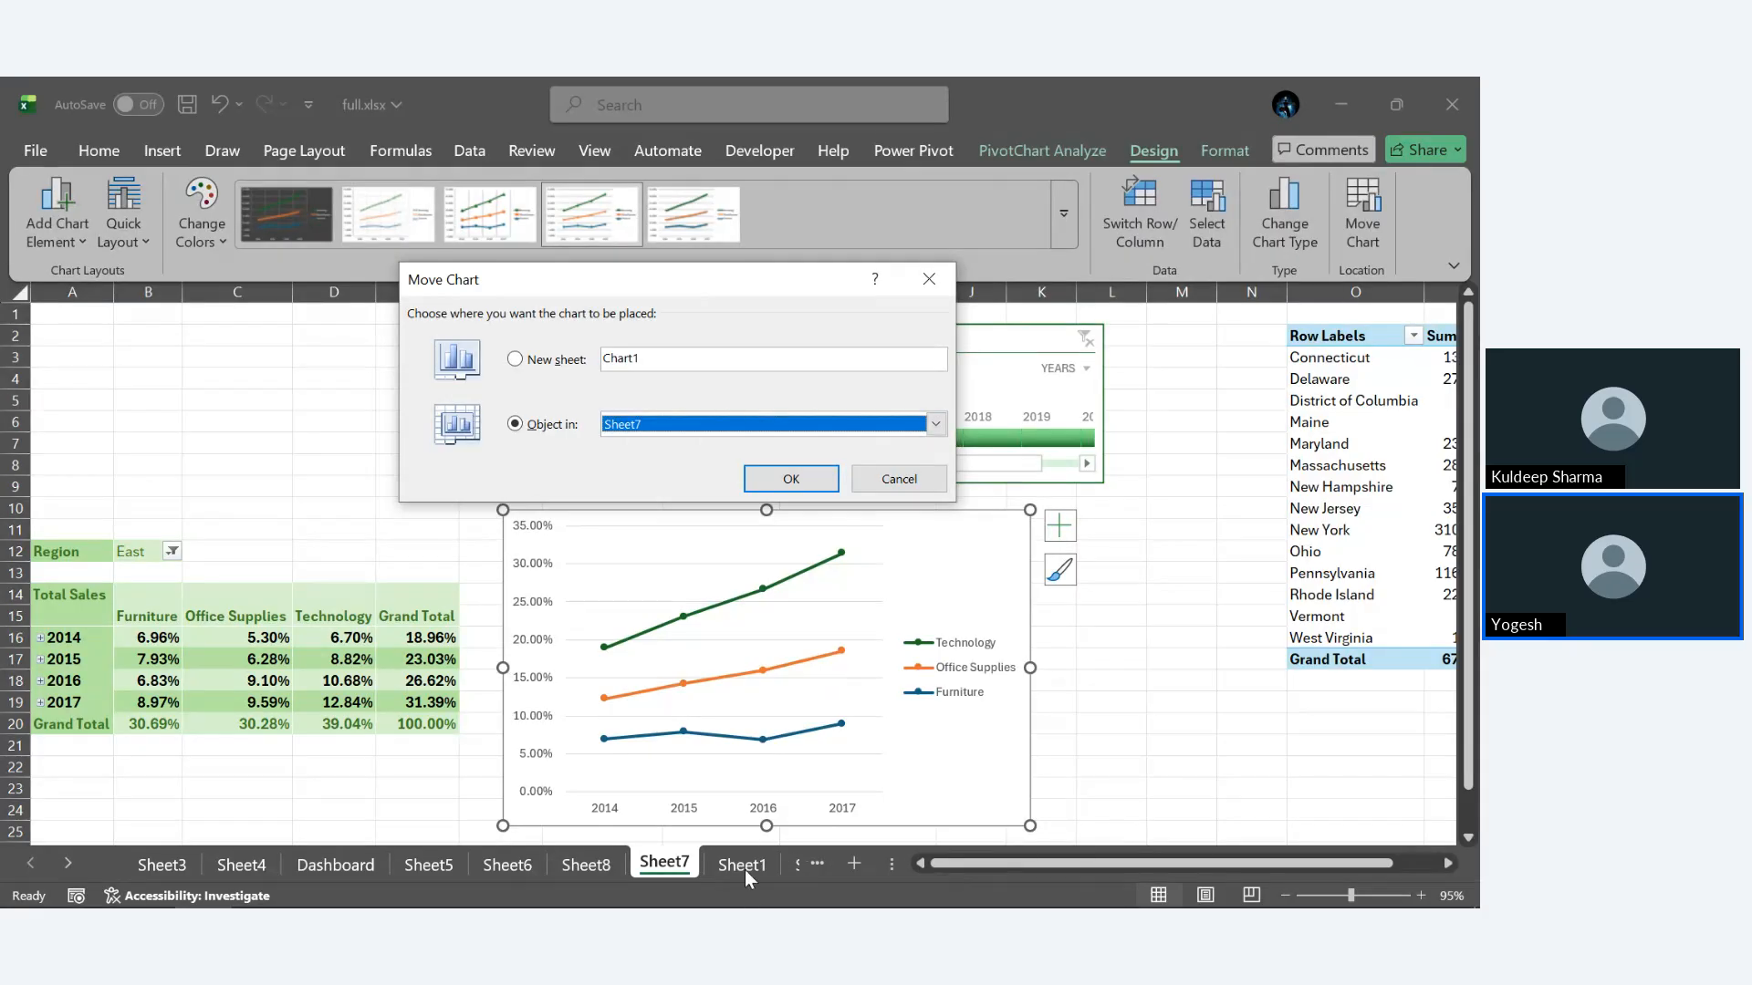
click(899, 479)
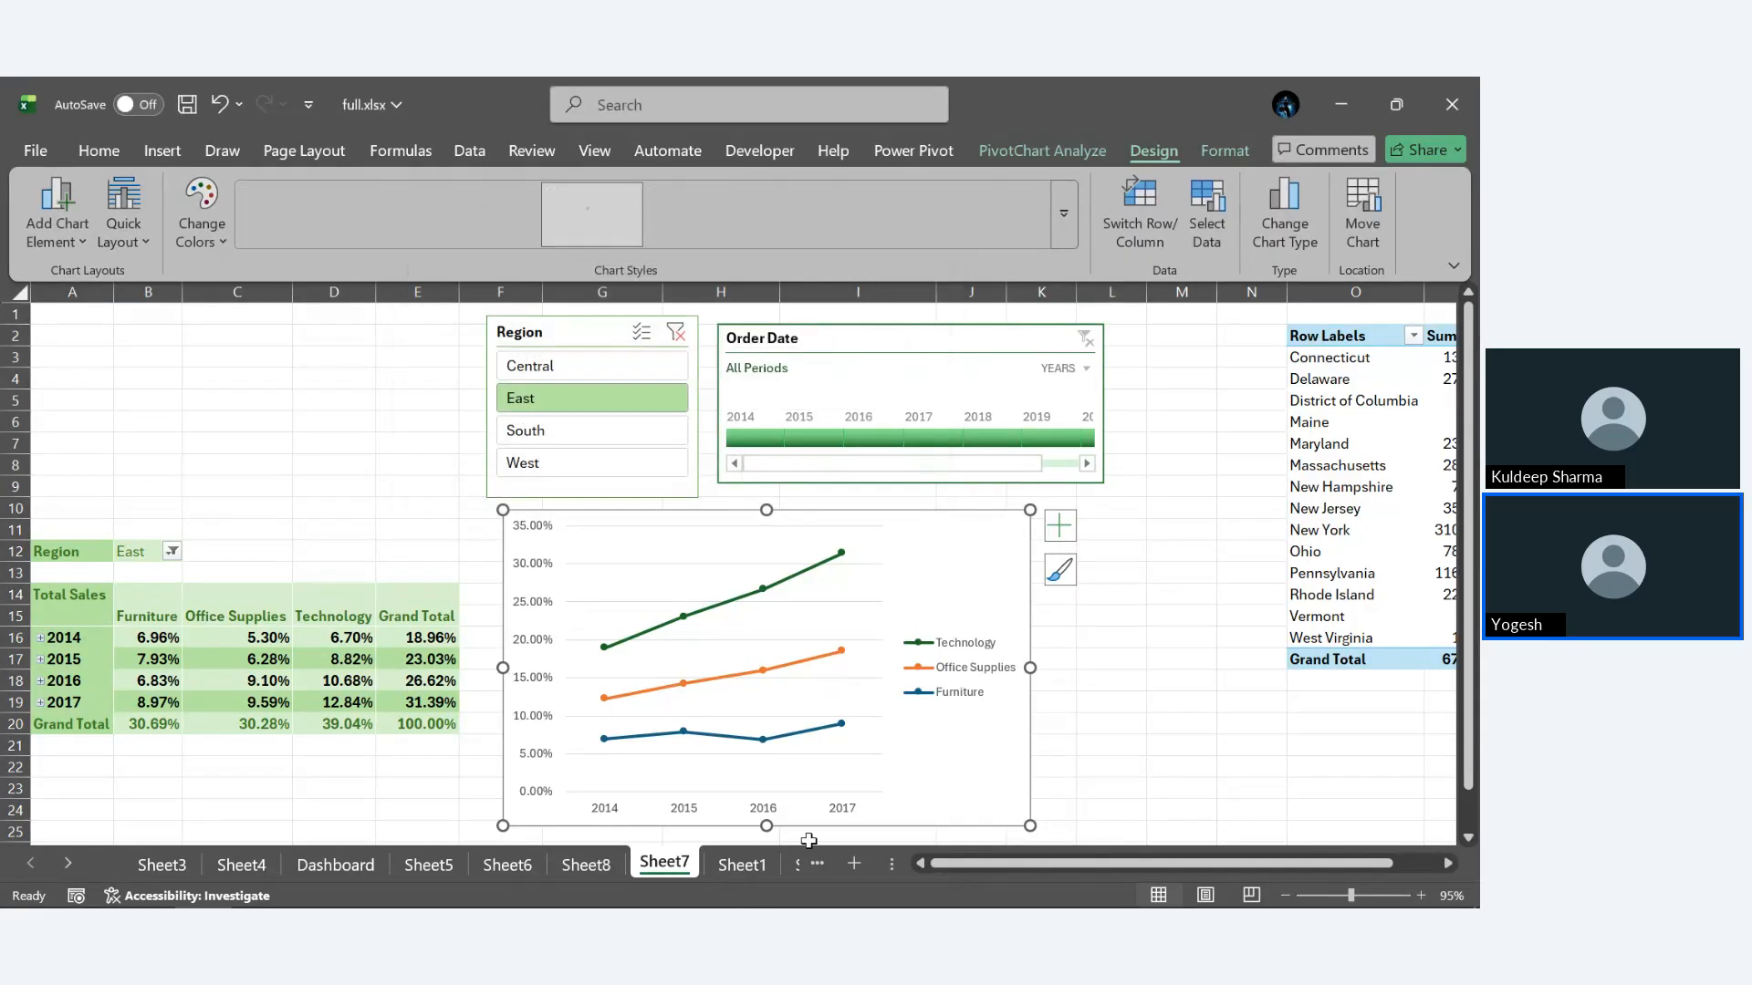
click(819, 863)
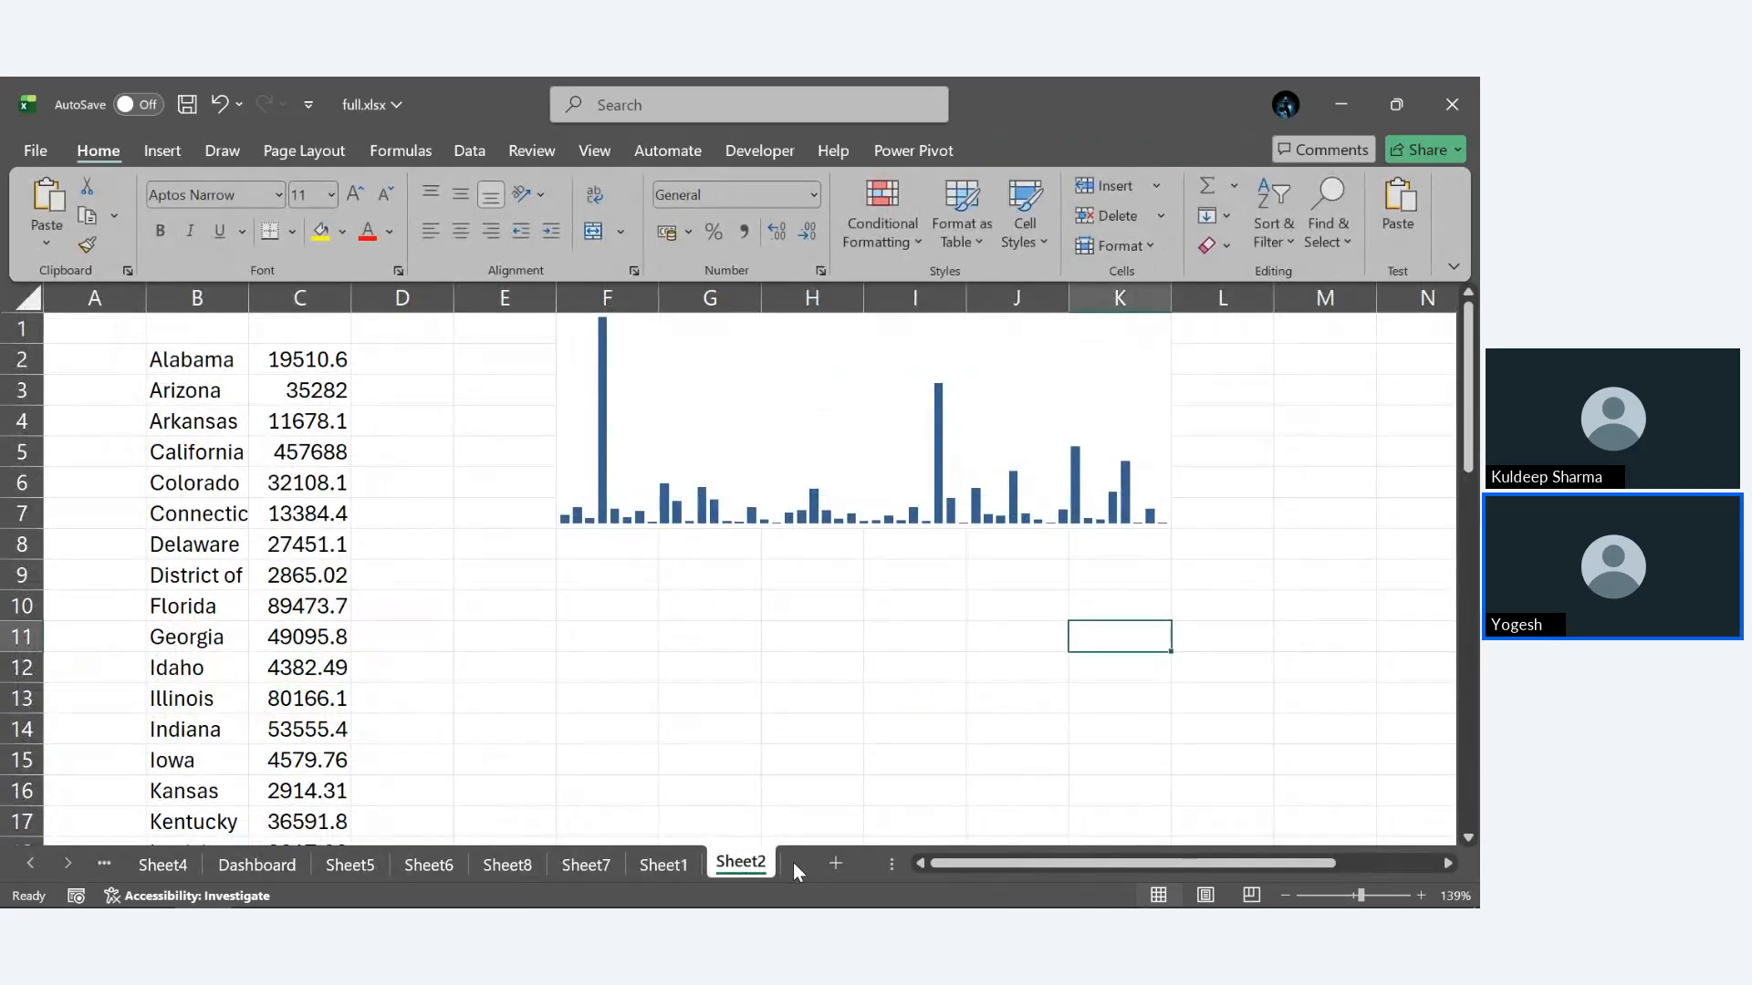
click(659, 863)
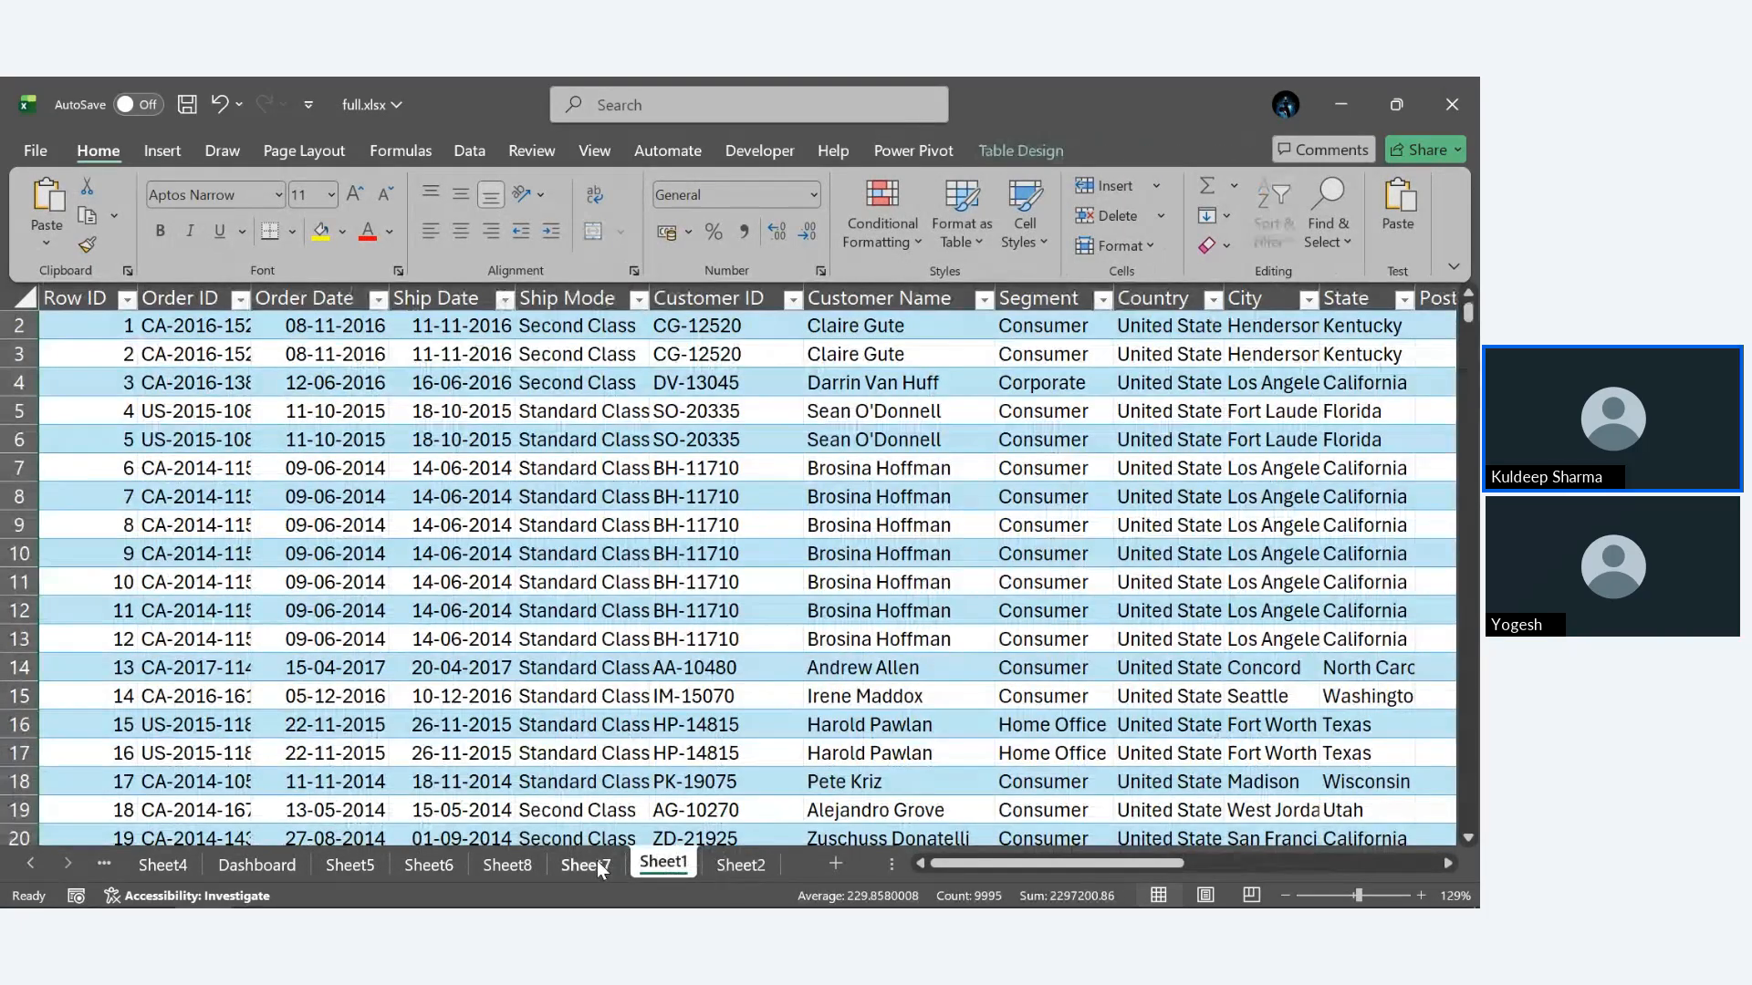
click(597, 861)
Rename the blank worksheet Sheet8 as Dashboard 2.
click(505, 865)
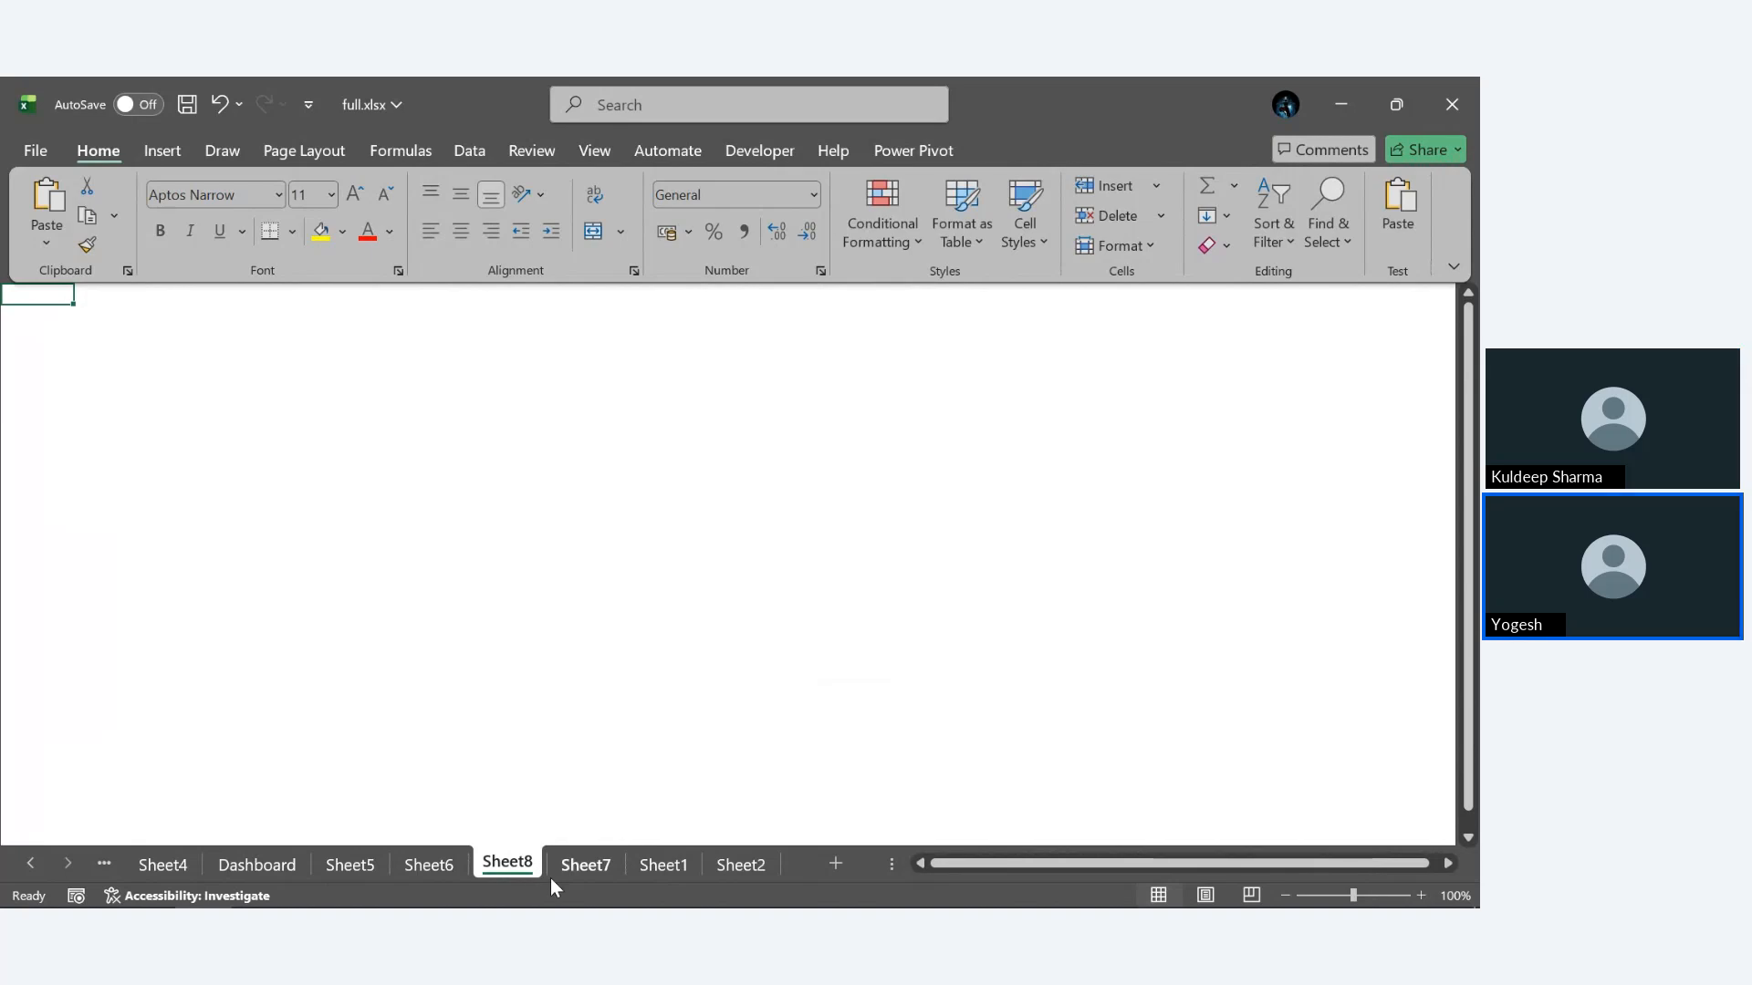
right_click(520, 867)
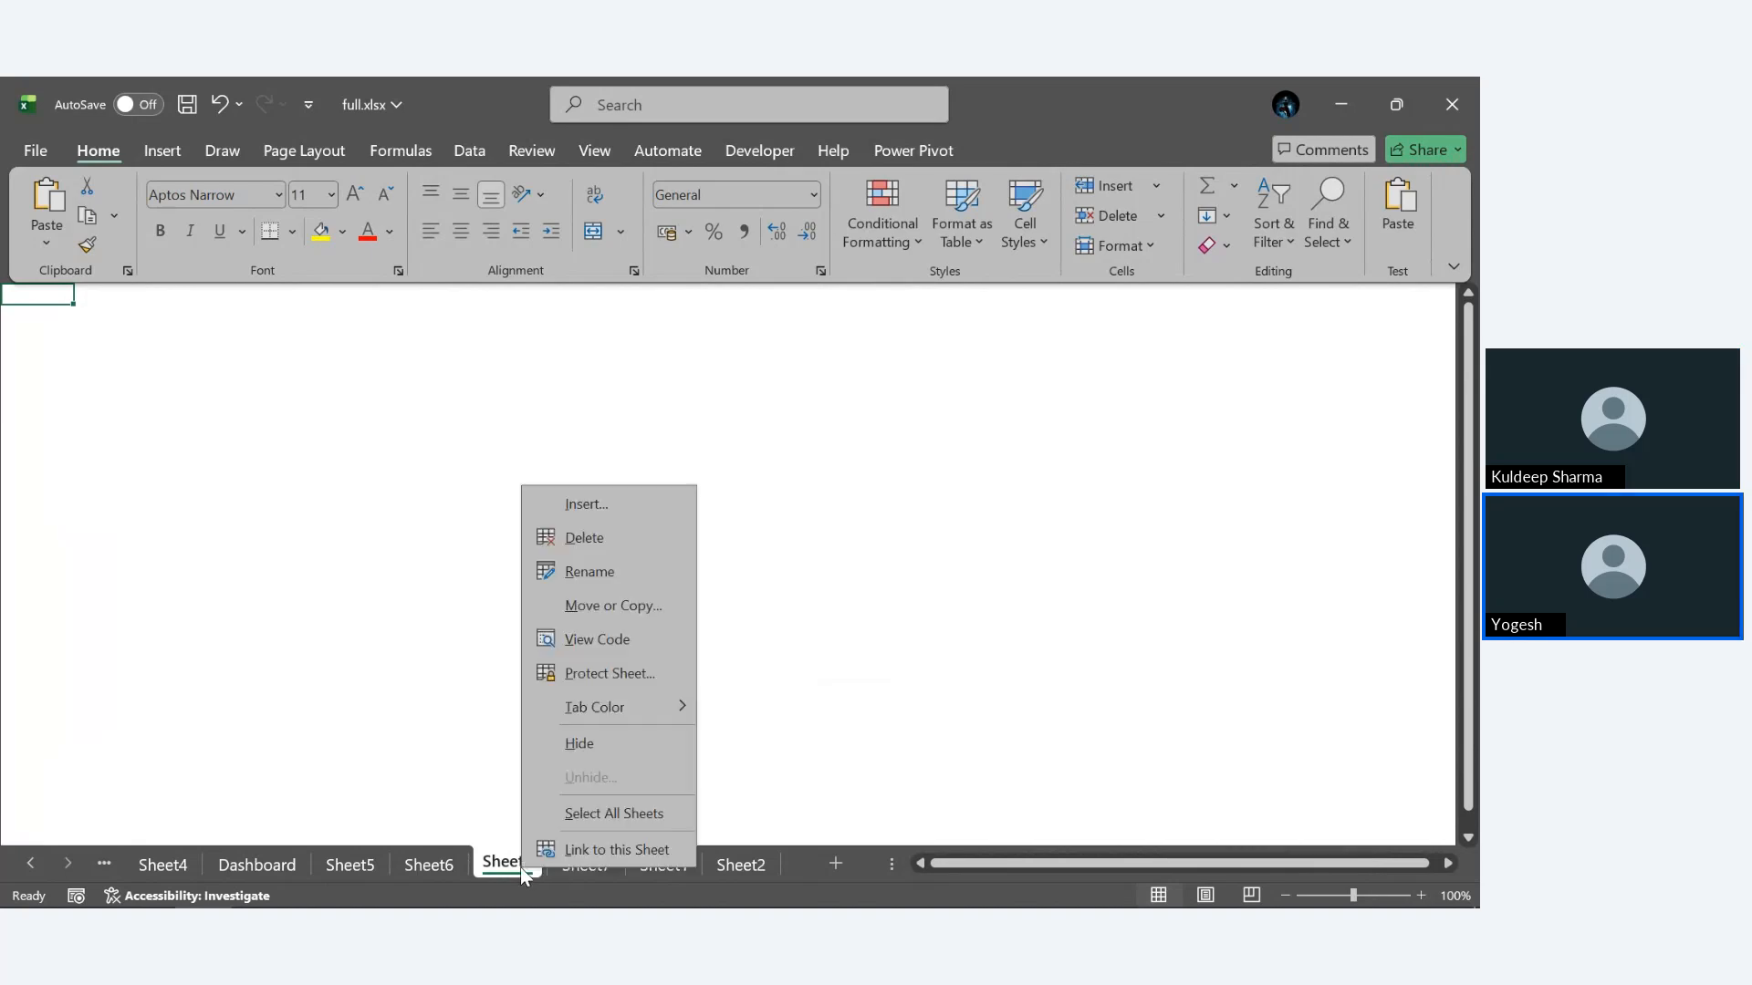
click(599, 565)
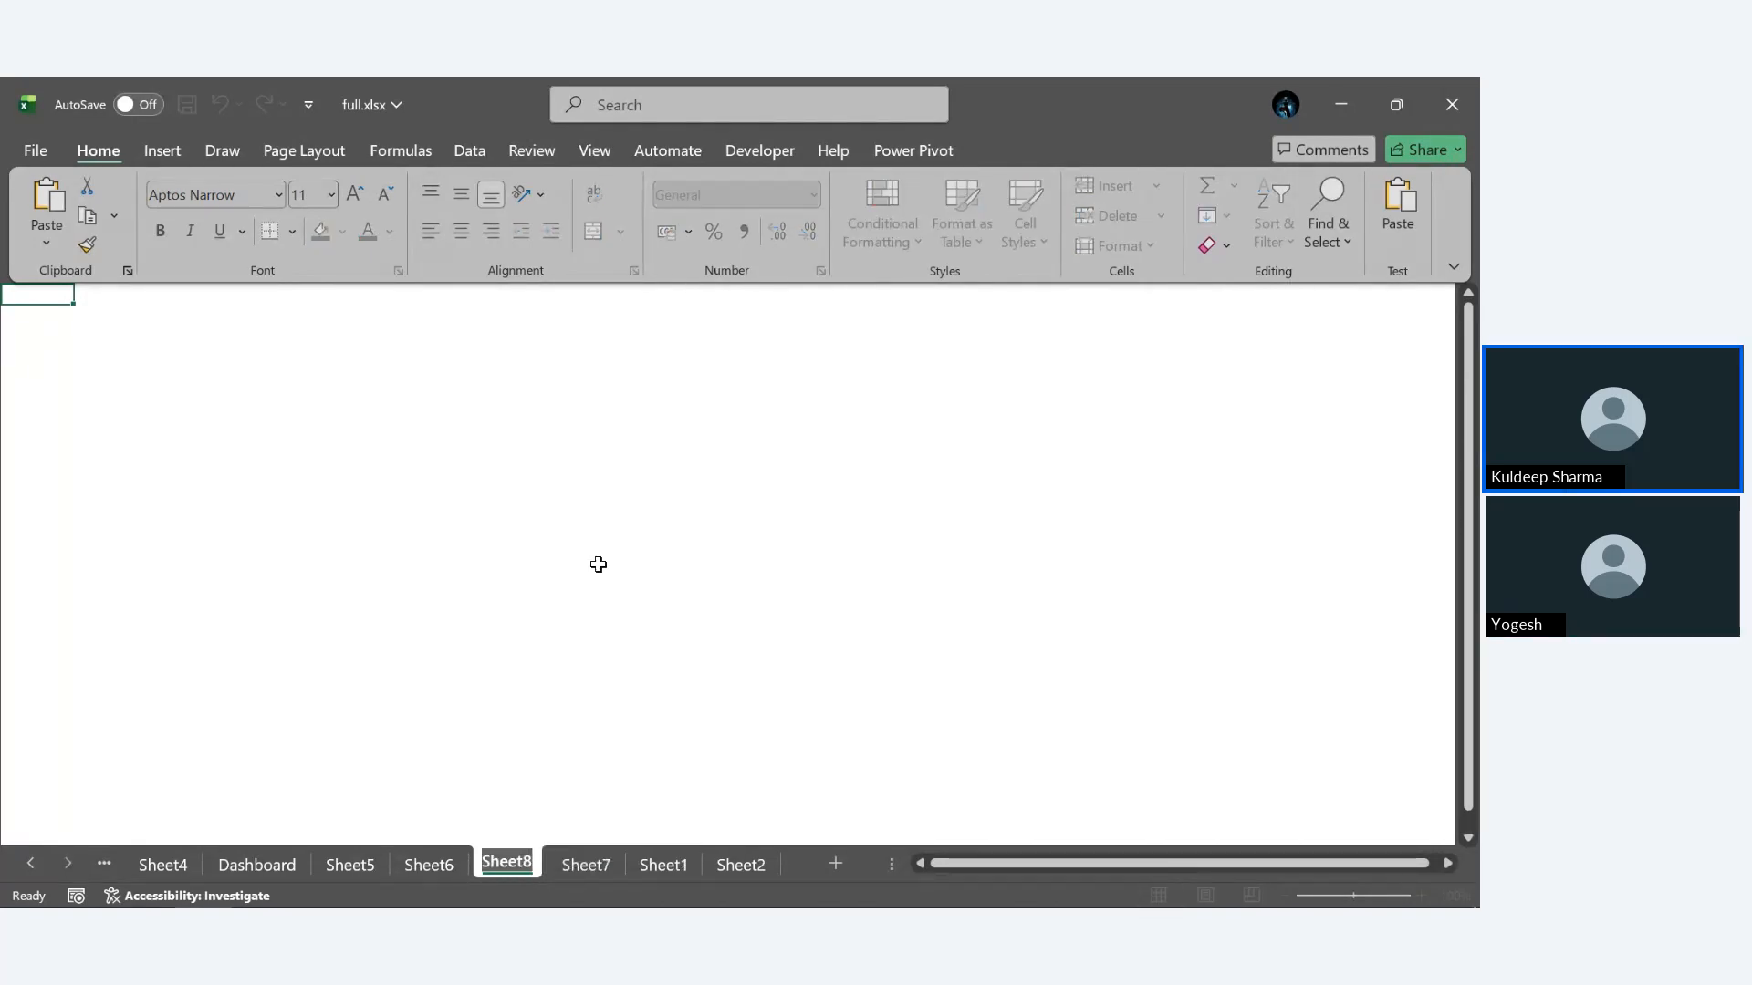
text(Dashboa)
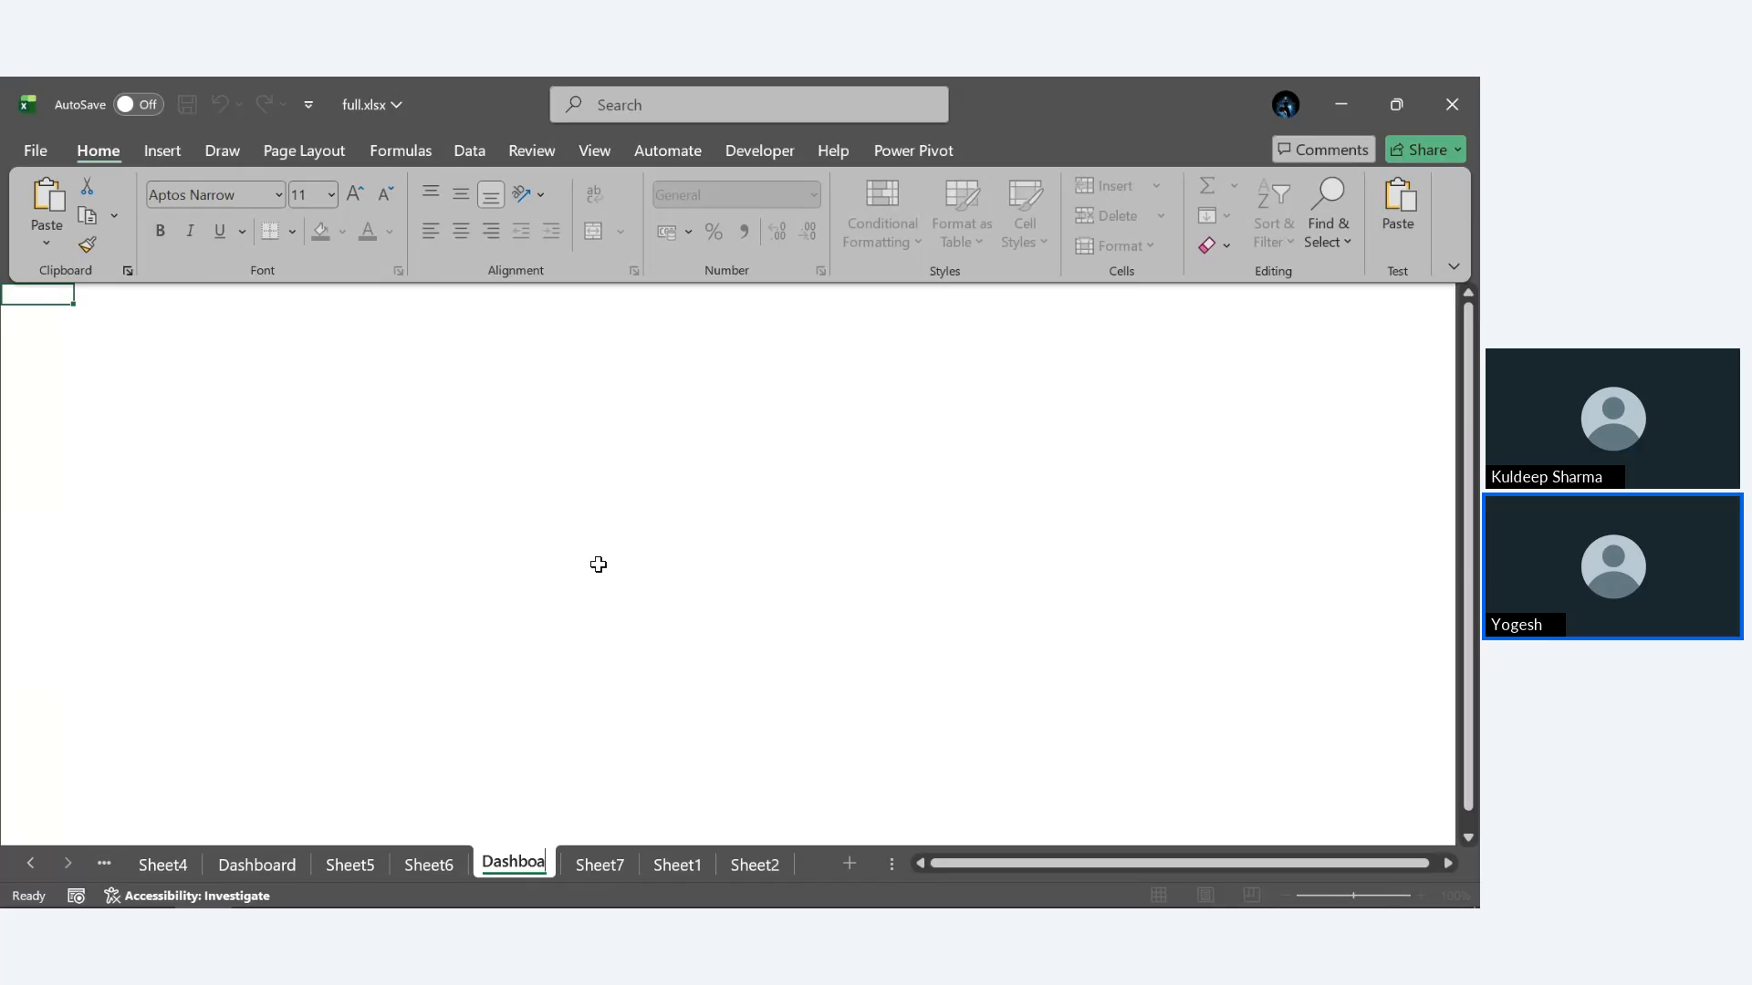
text(rd 2)
key(Return)
Move the category sales line chart from Sheet7 into the Dashboard 2 worksheet as an object.
click(780, 865)
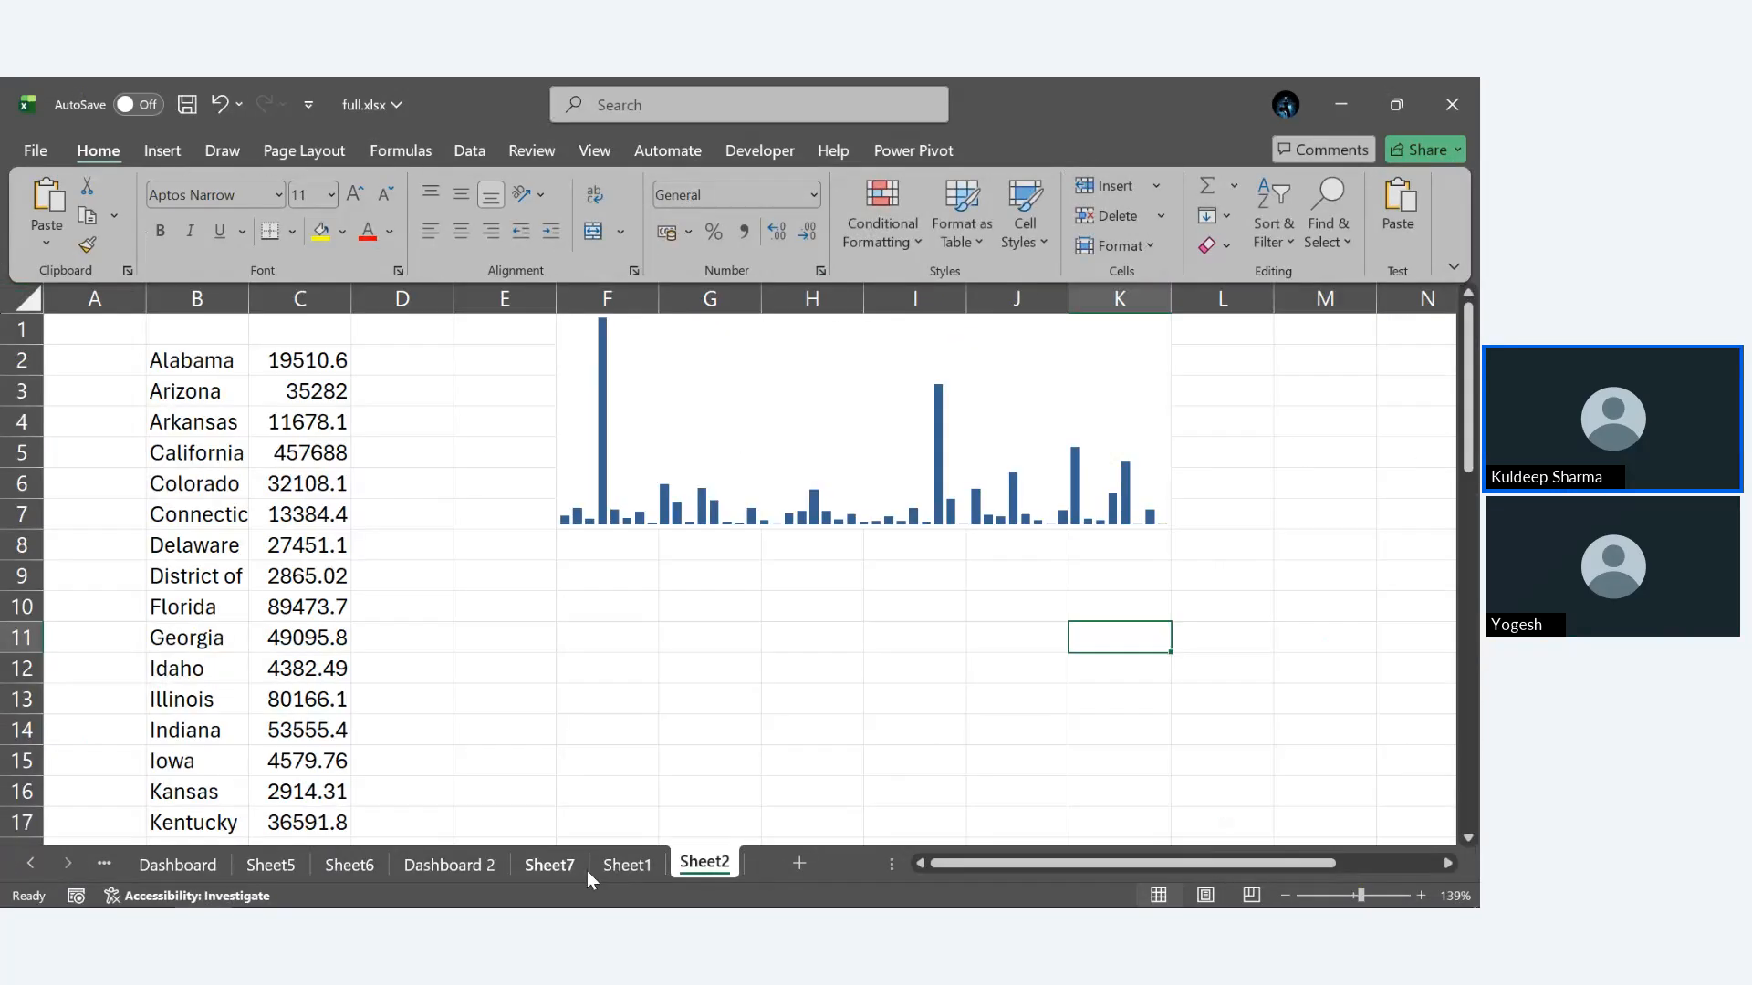
click(584, 871)
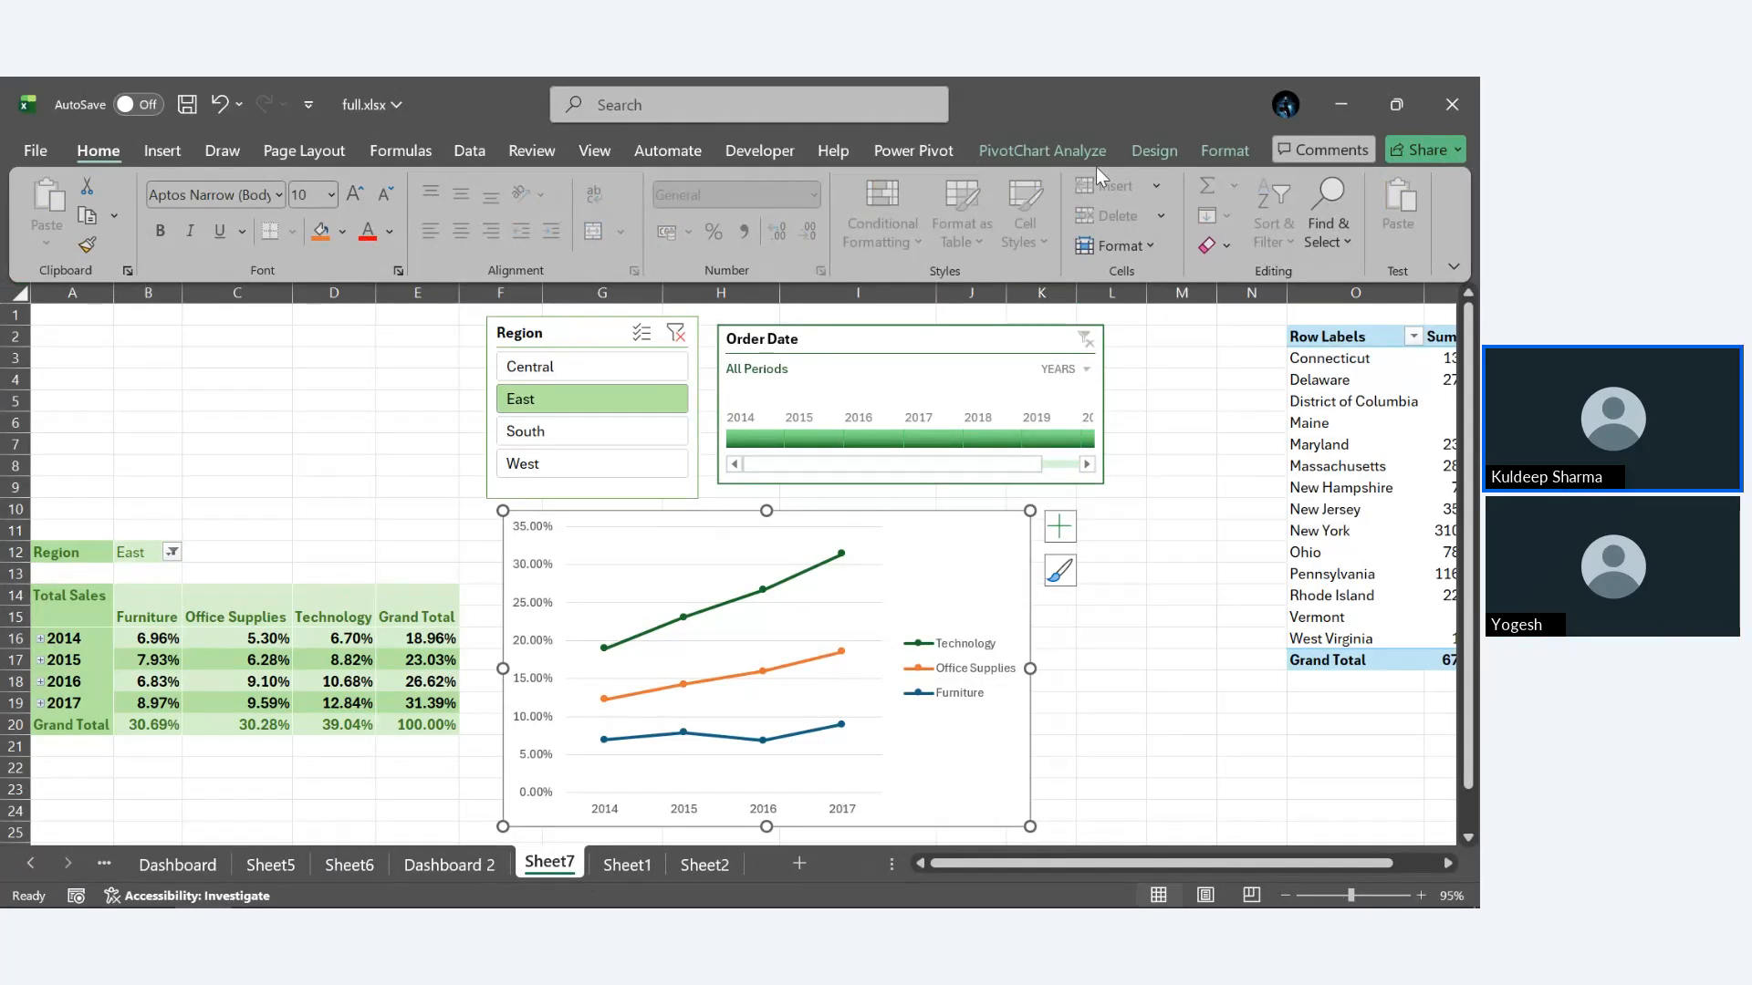
click(1138, 151)
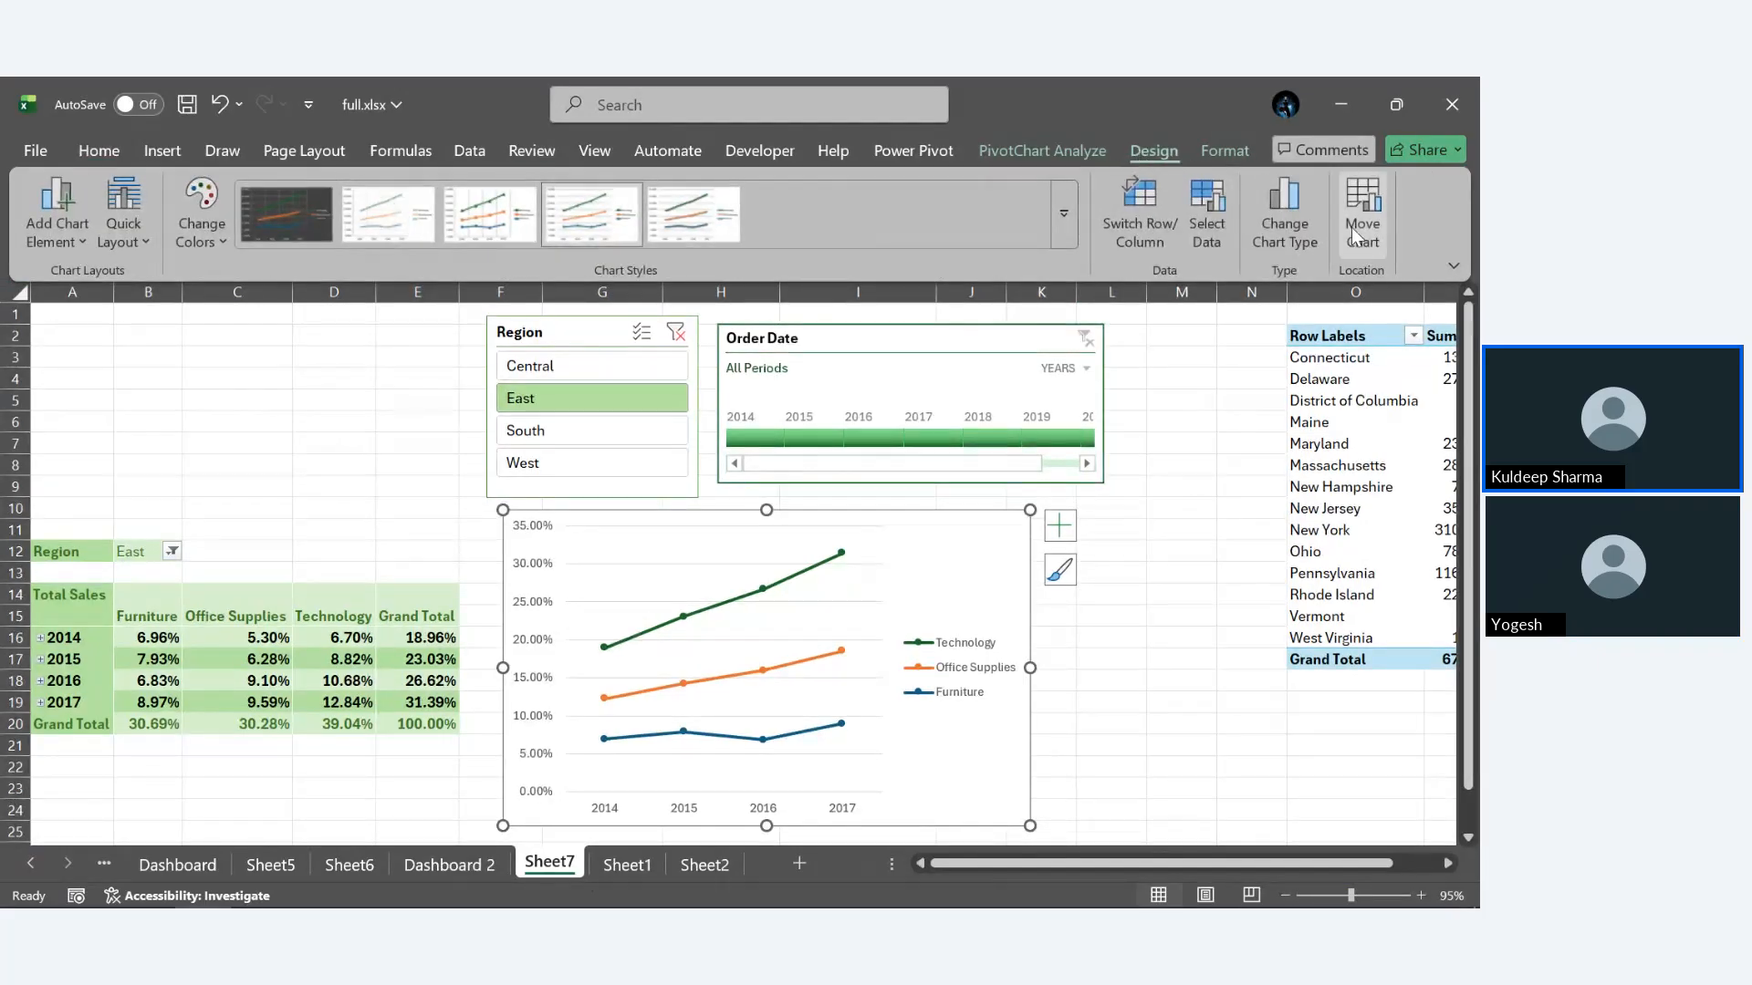
click(1359, 223)
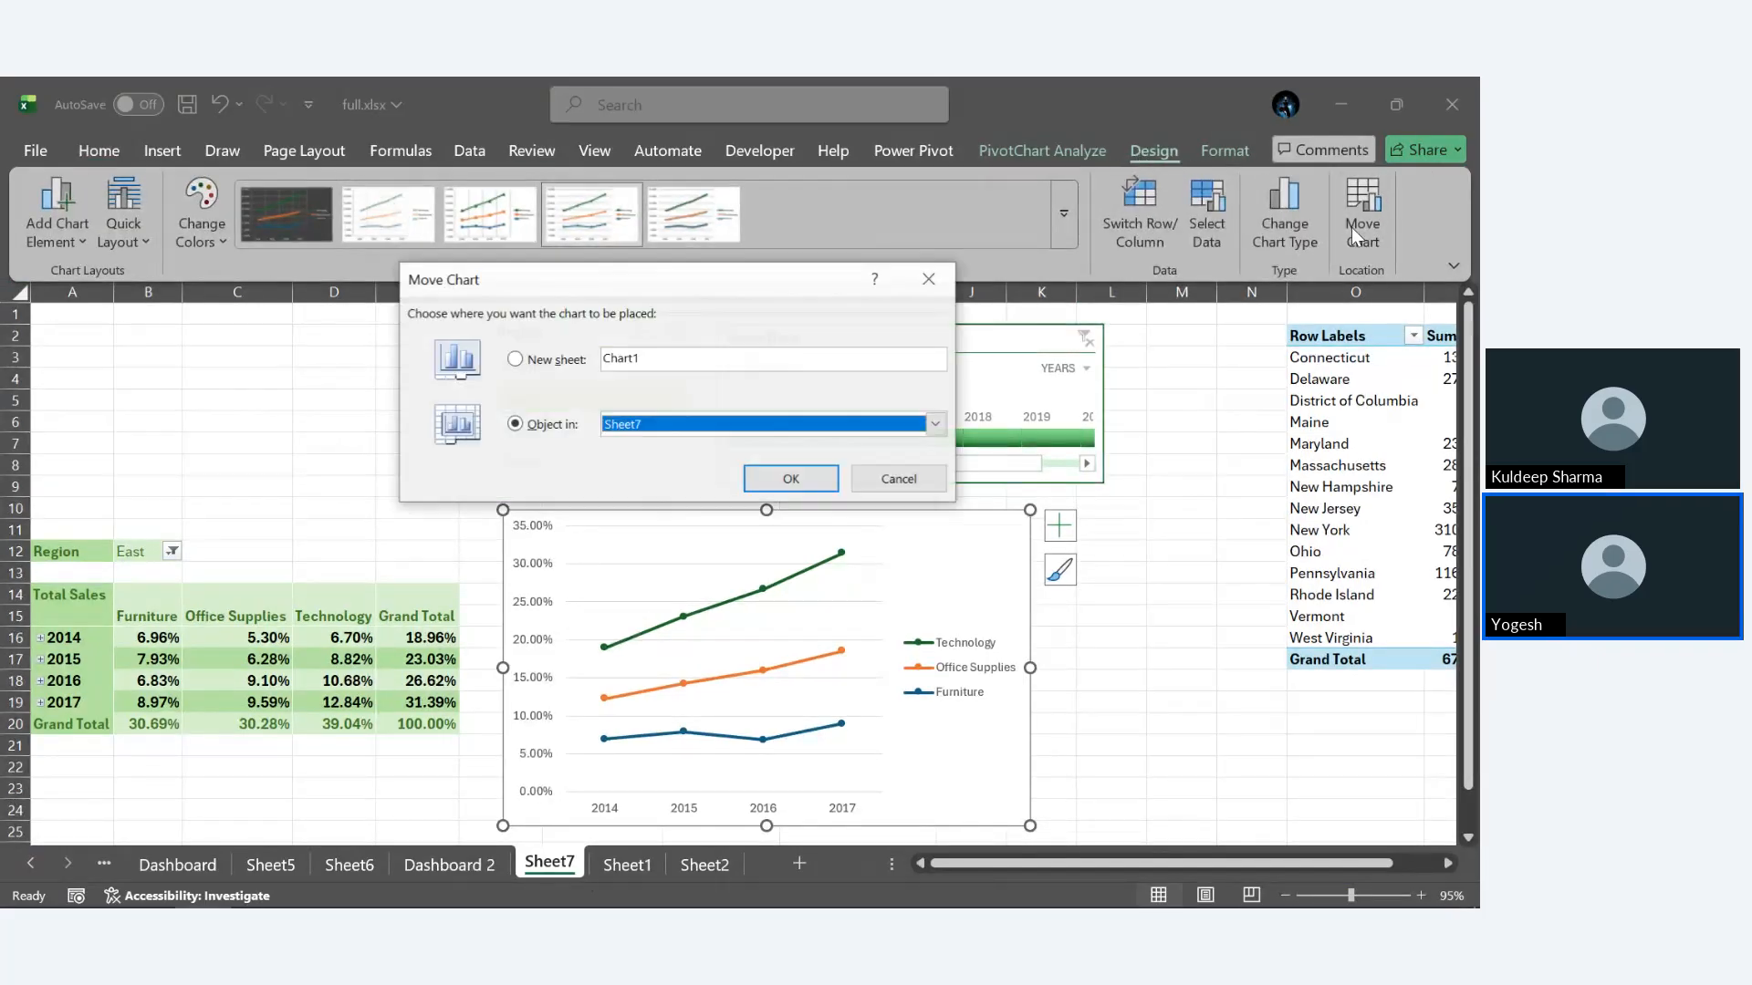
click(936, 423)
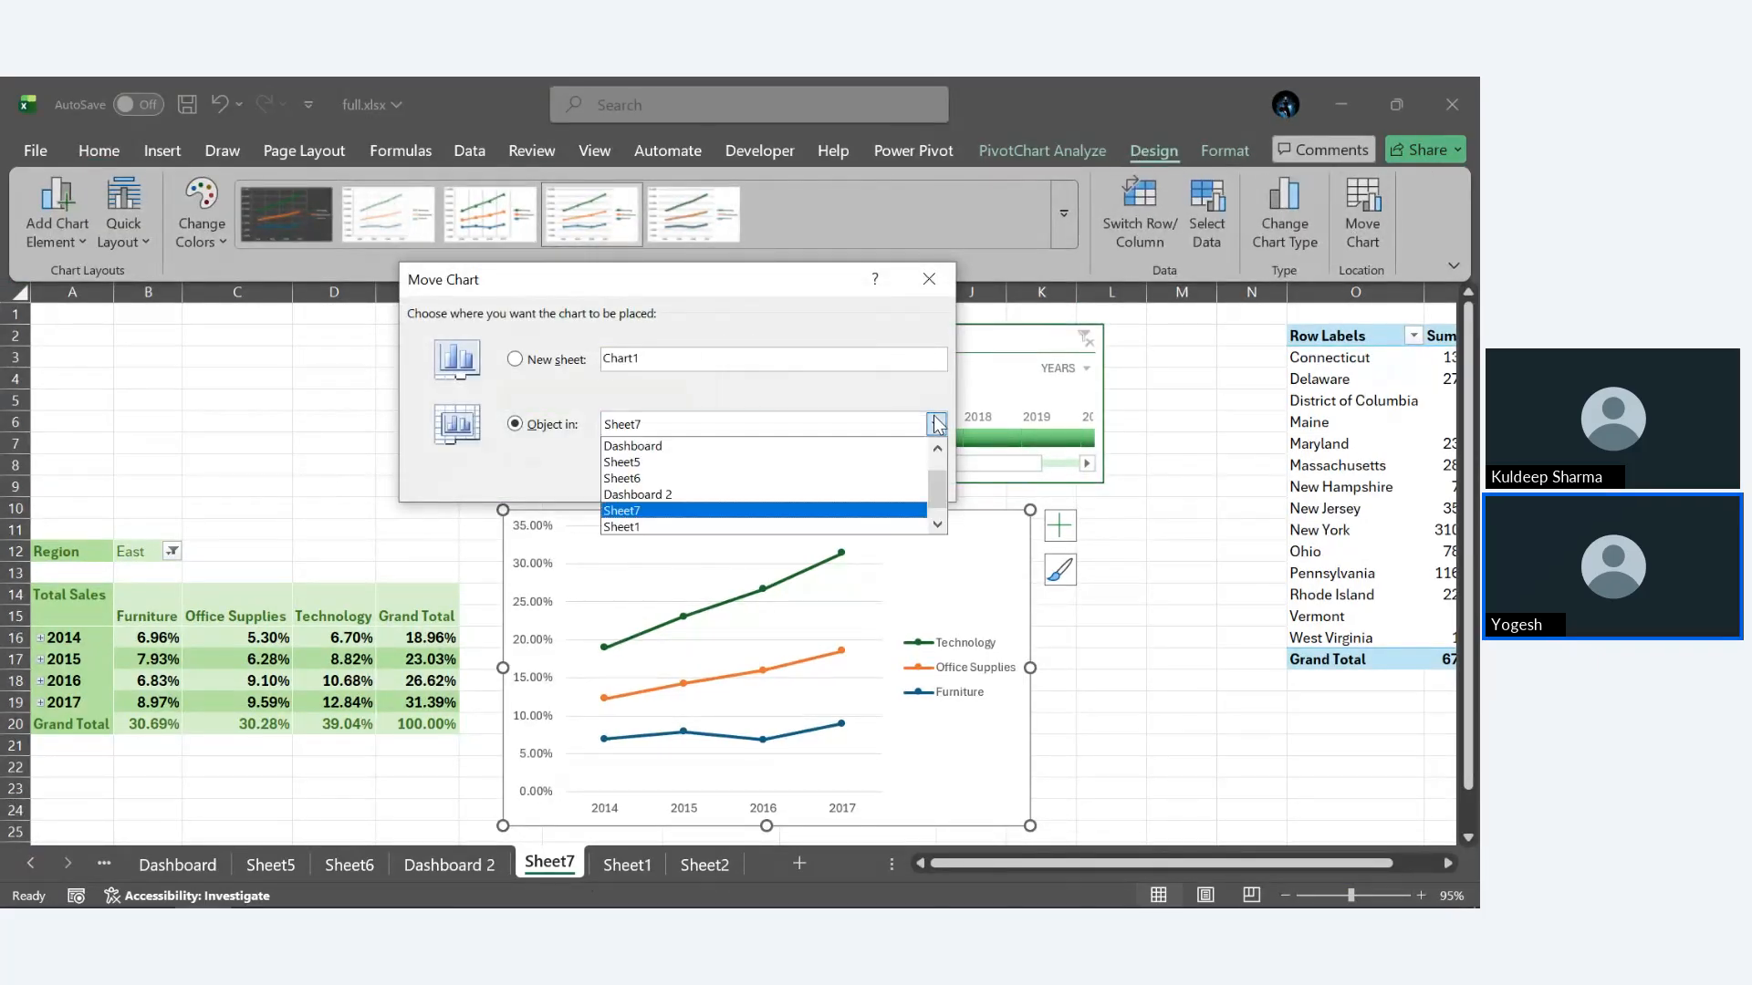
click(761, 495)
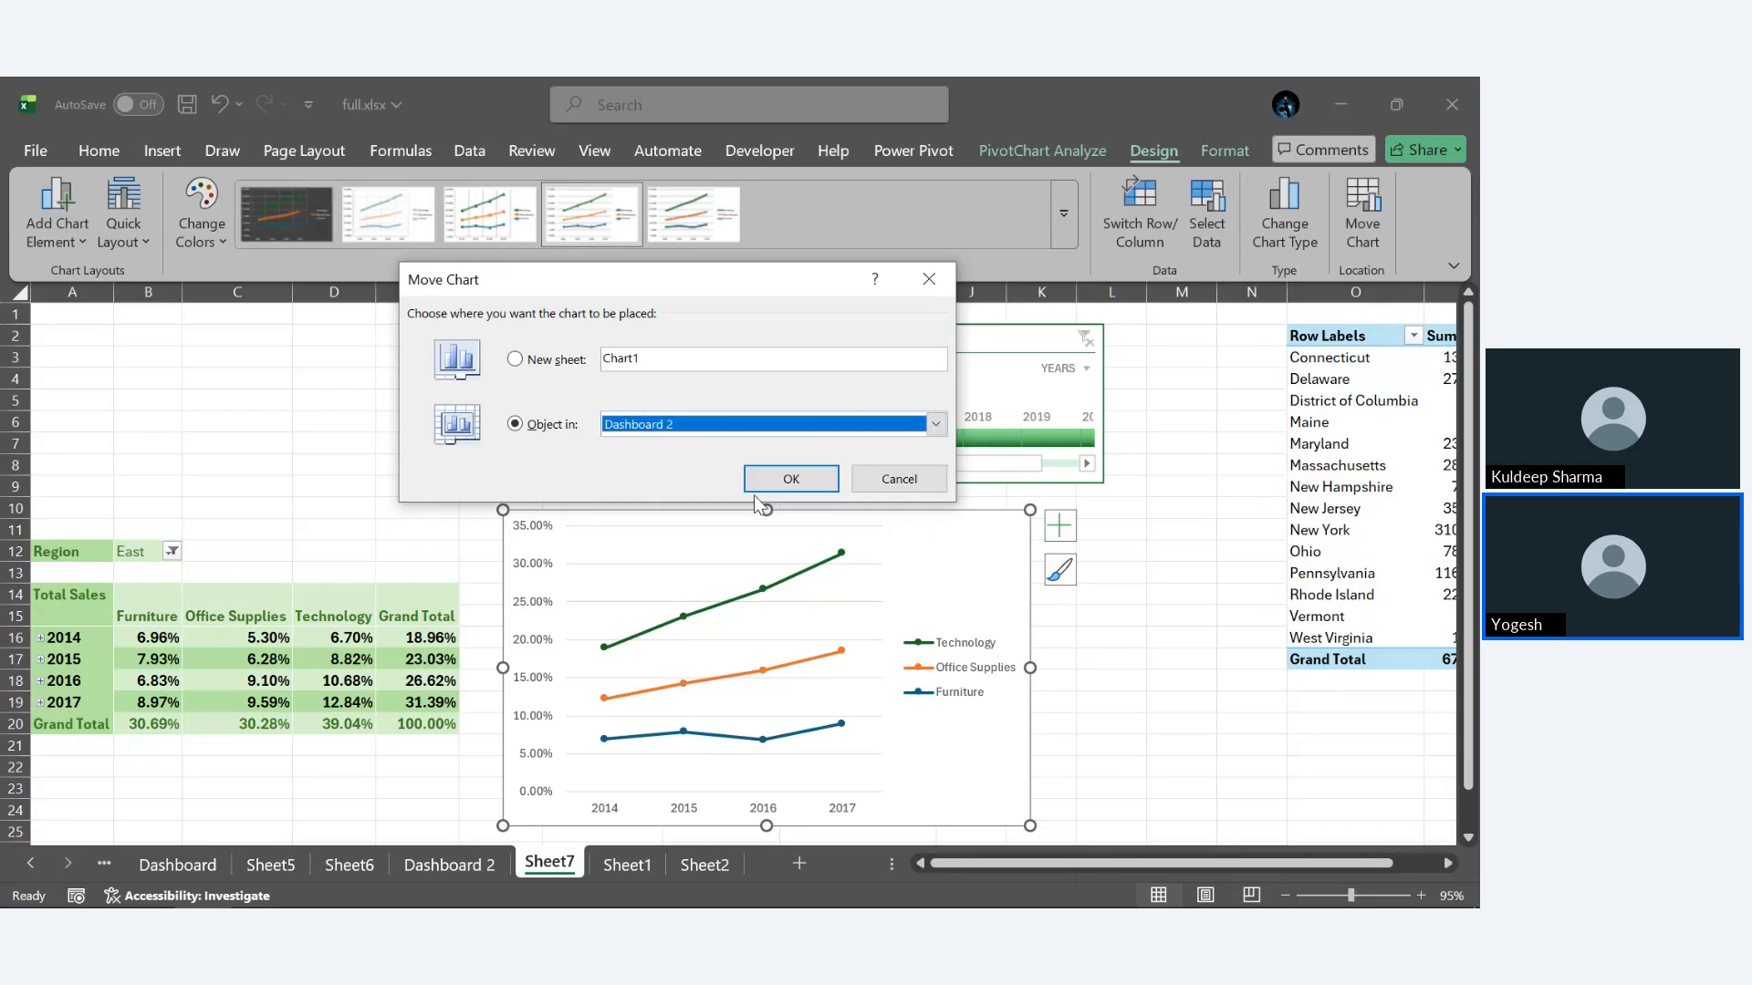
click(799, 479)
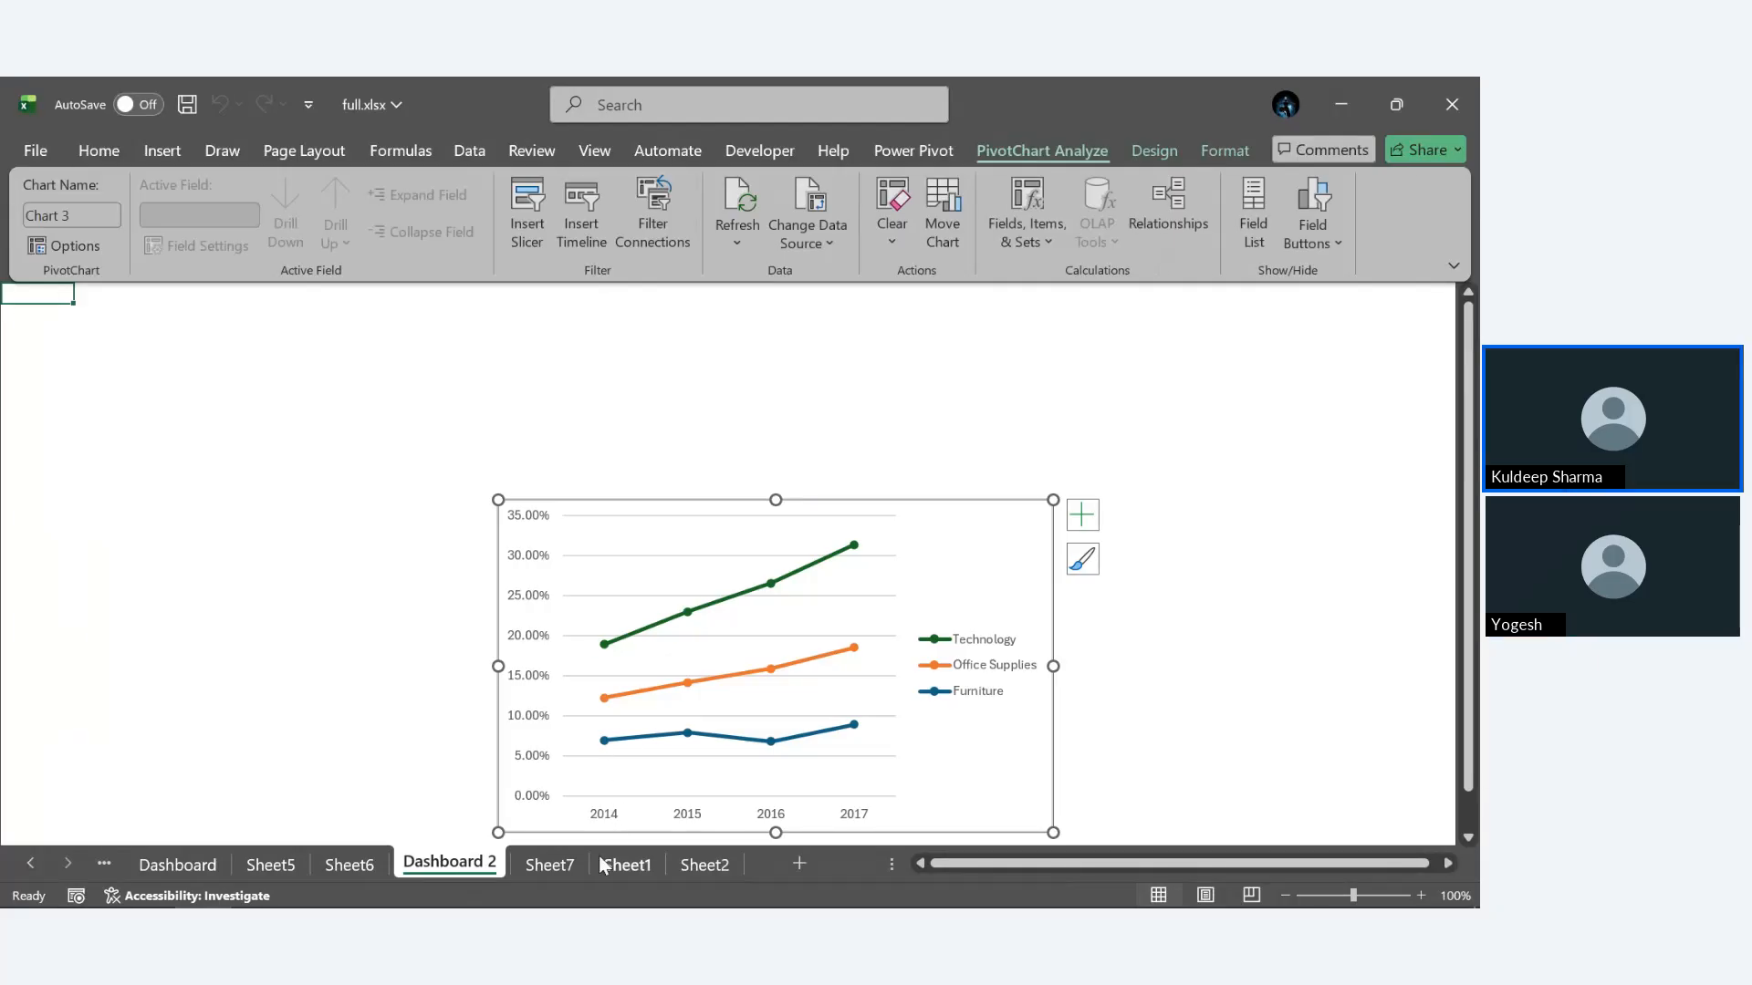
Move the Region slicer from Sheet7 to Dashboard 2, placing it beside the line chart.
click(545, 865)
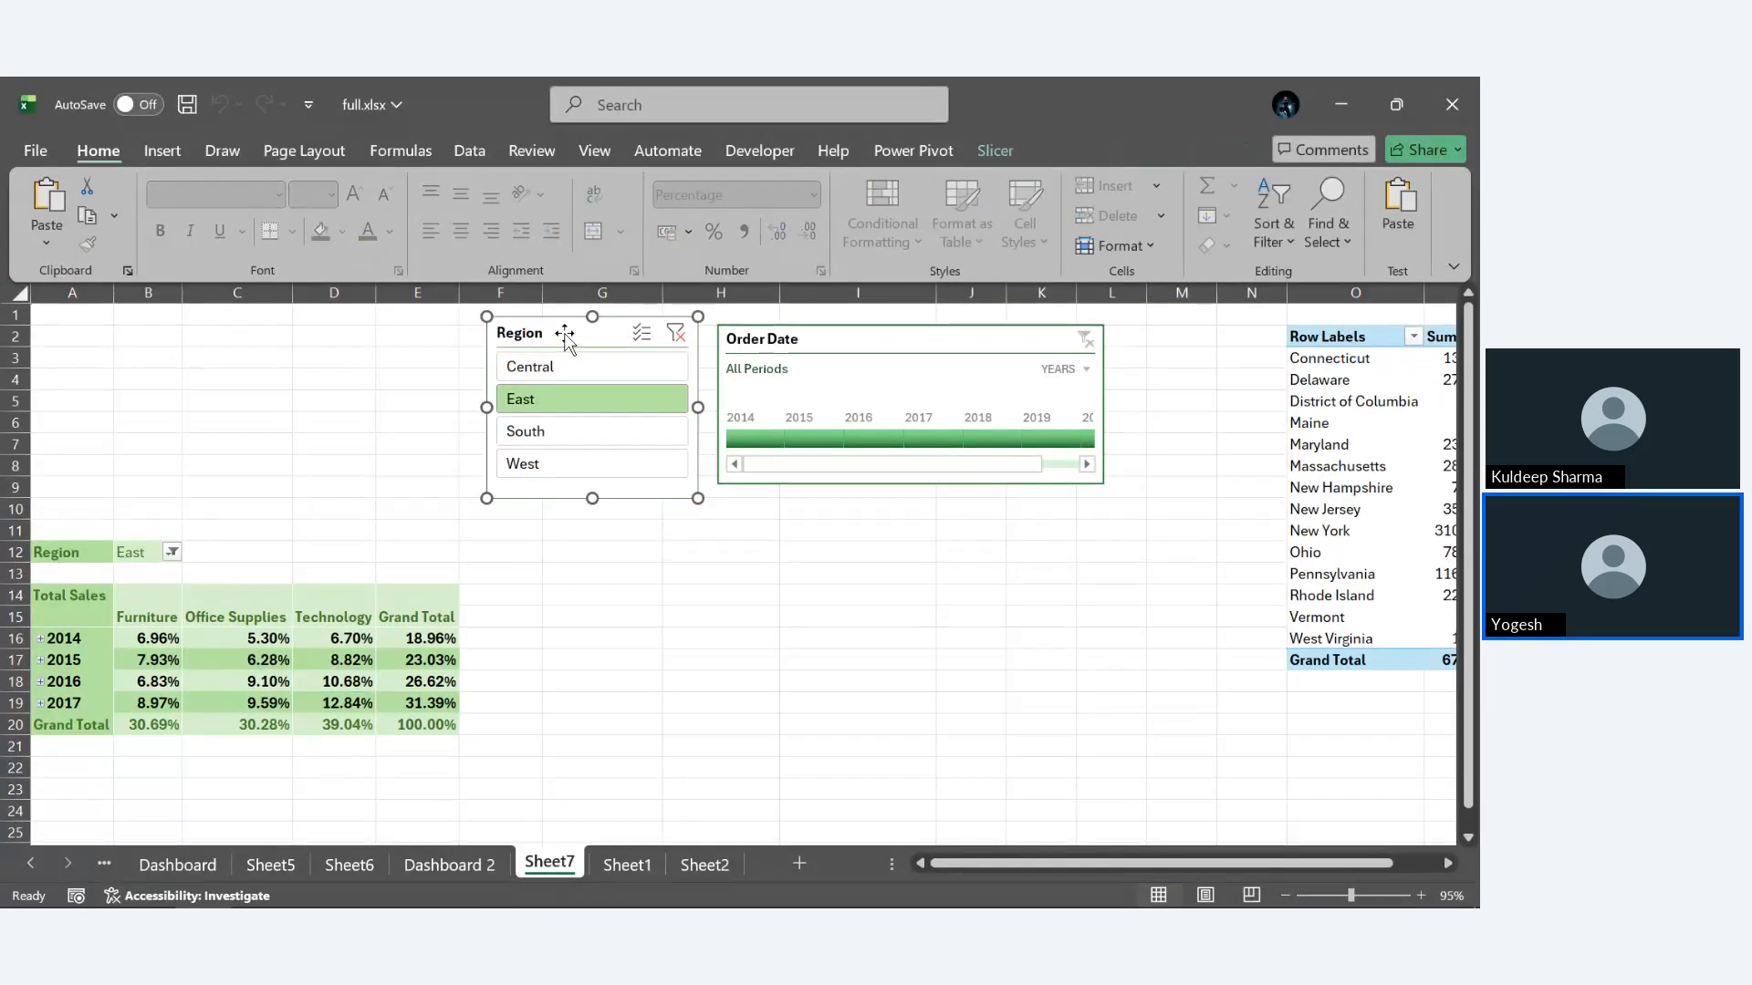
key(Delete)
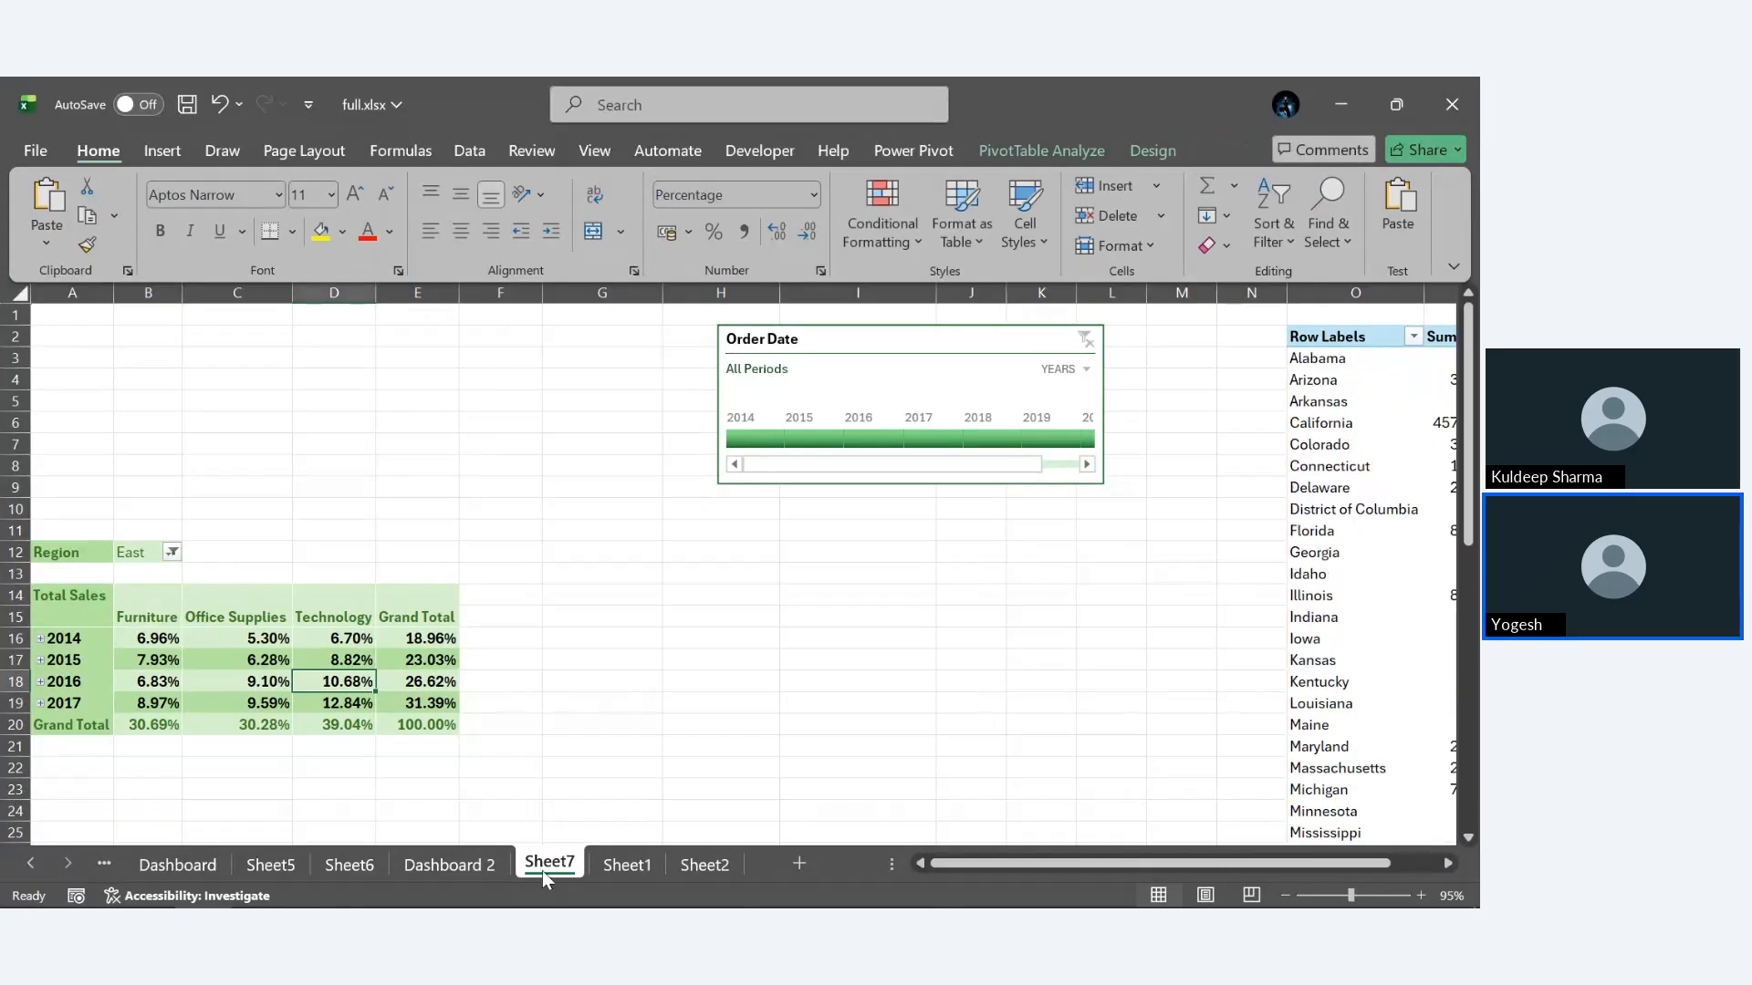
click(448, 865)
click(355, 602)
key(ctrl+v)
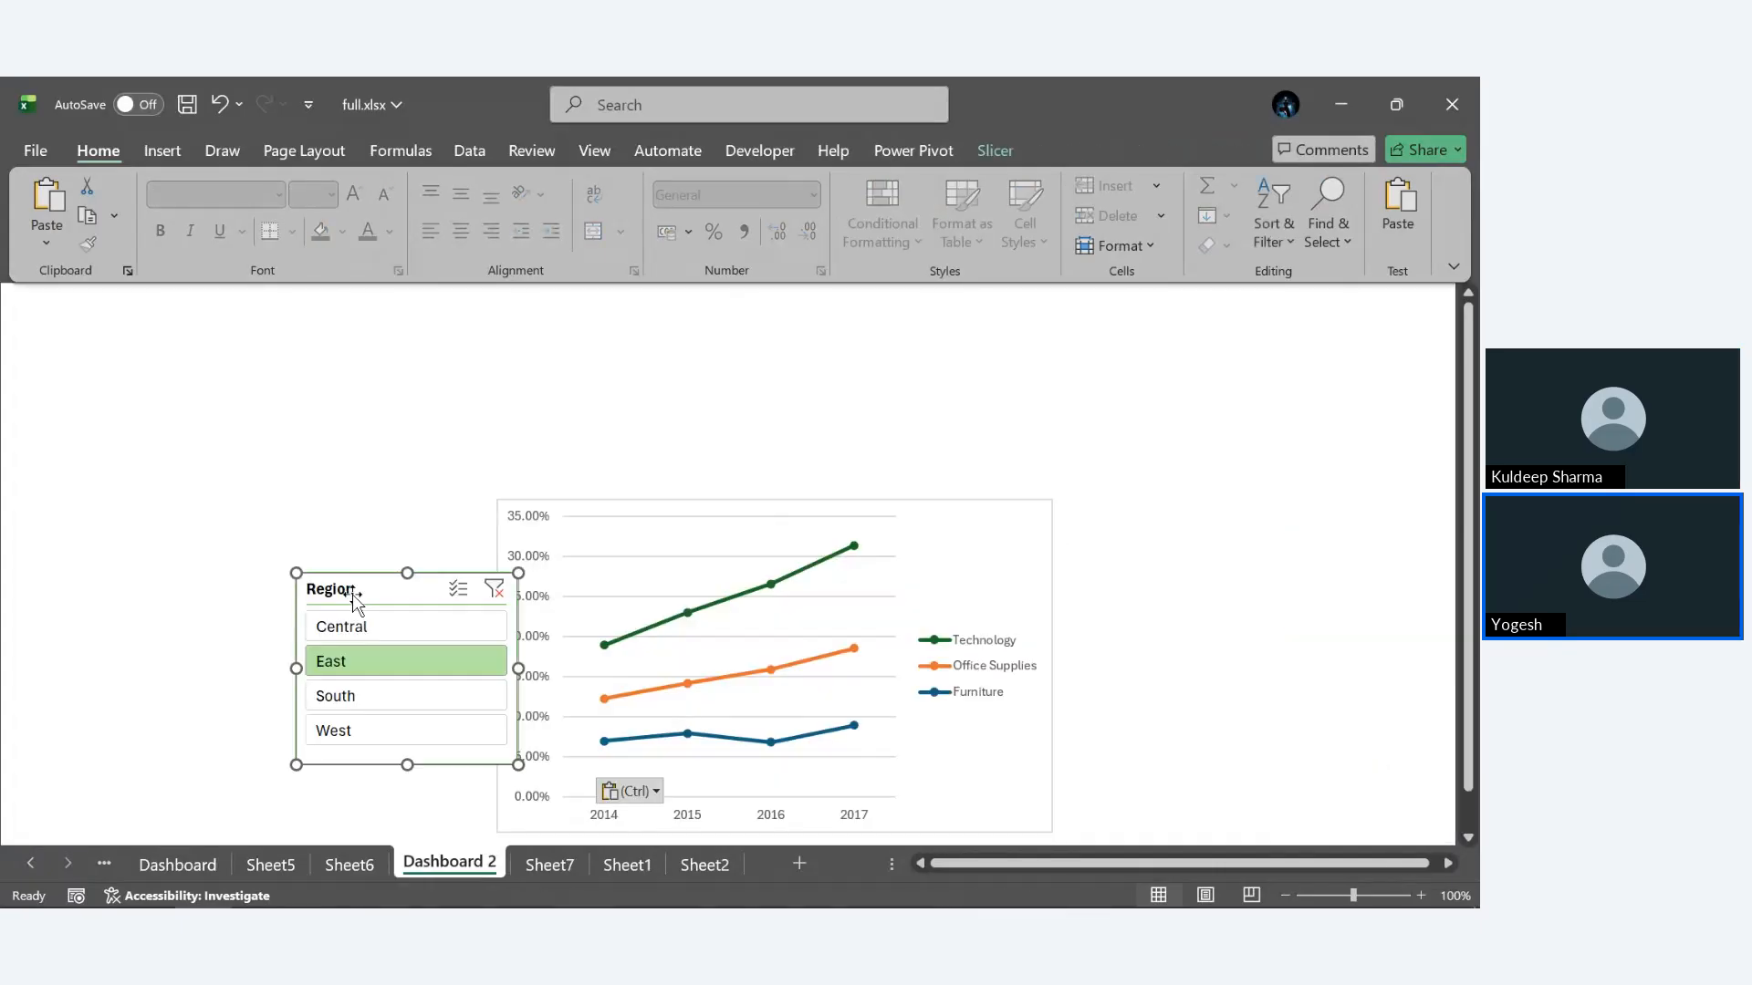
Move the Order Date timeline from Sheet7 to Dashboard 2, placing it above the Region slicer.
click(548, 864)
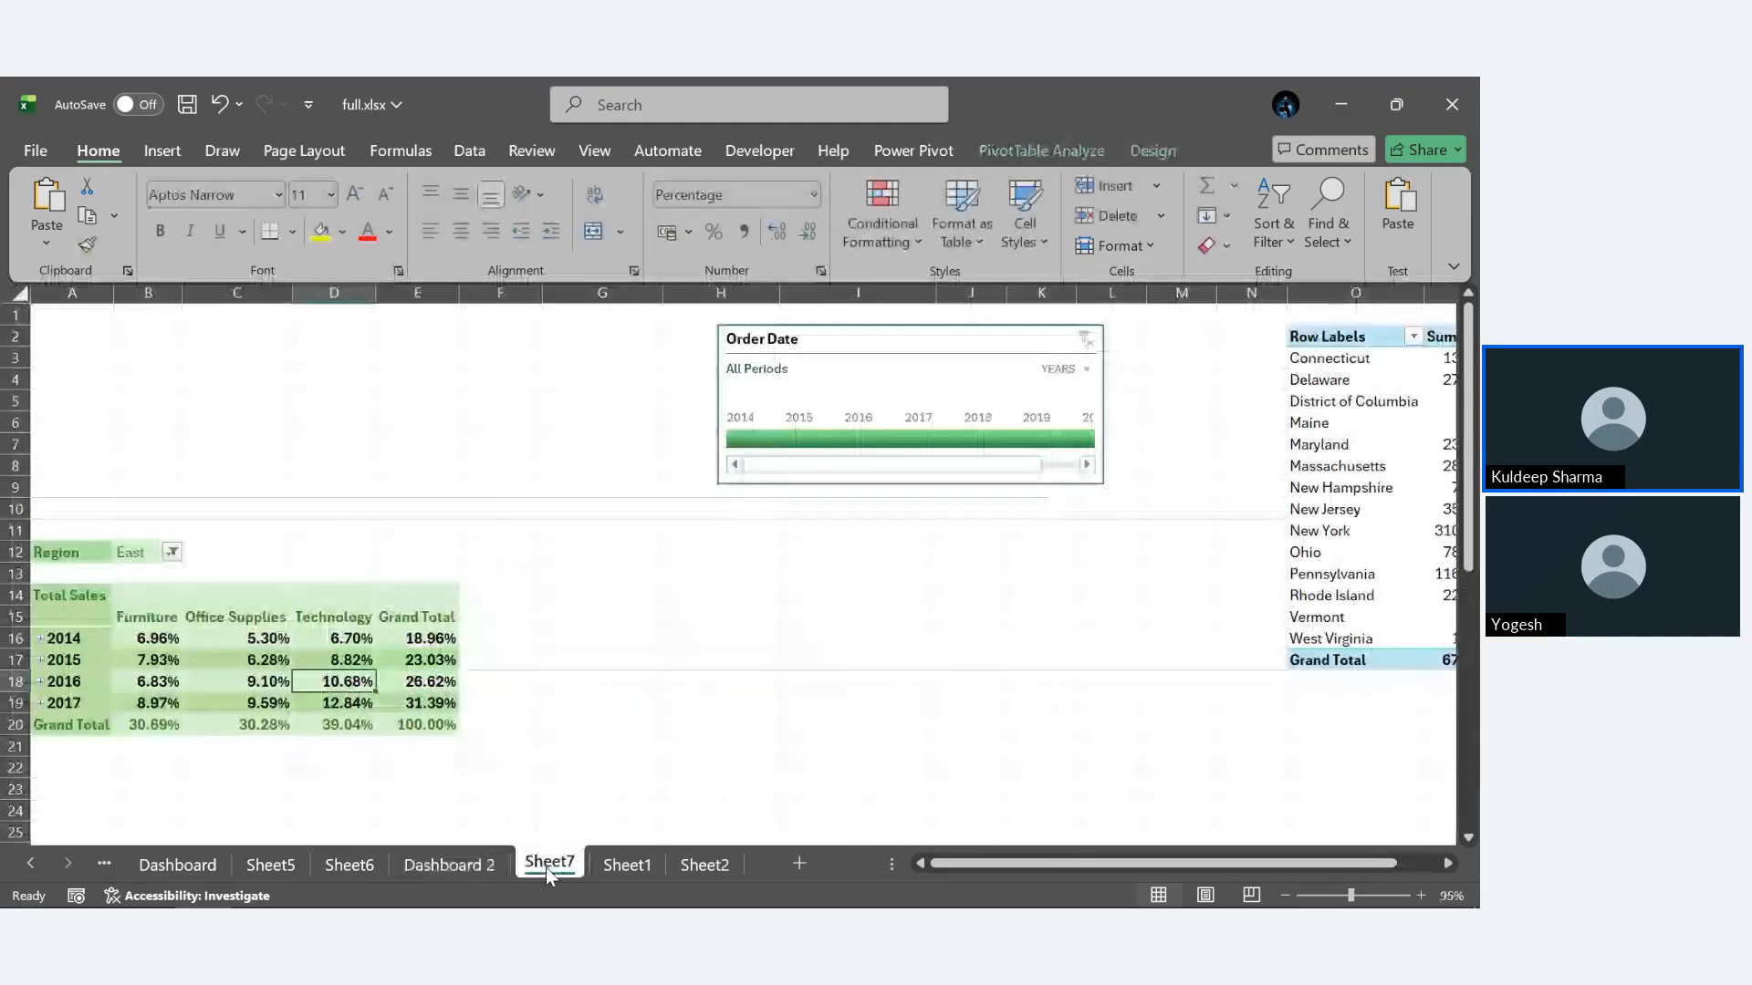
click(889, 341)
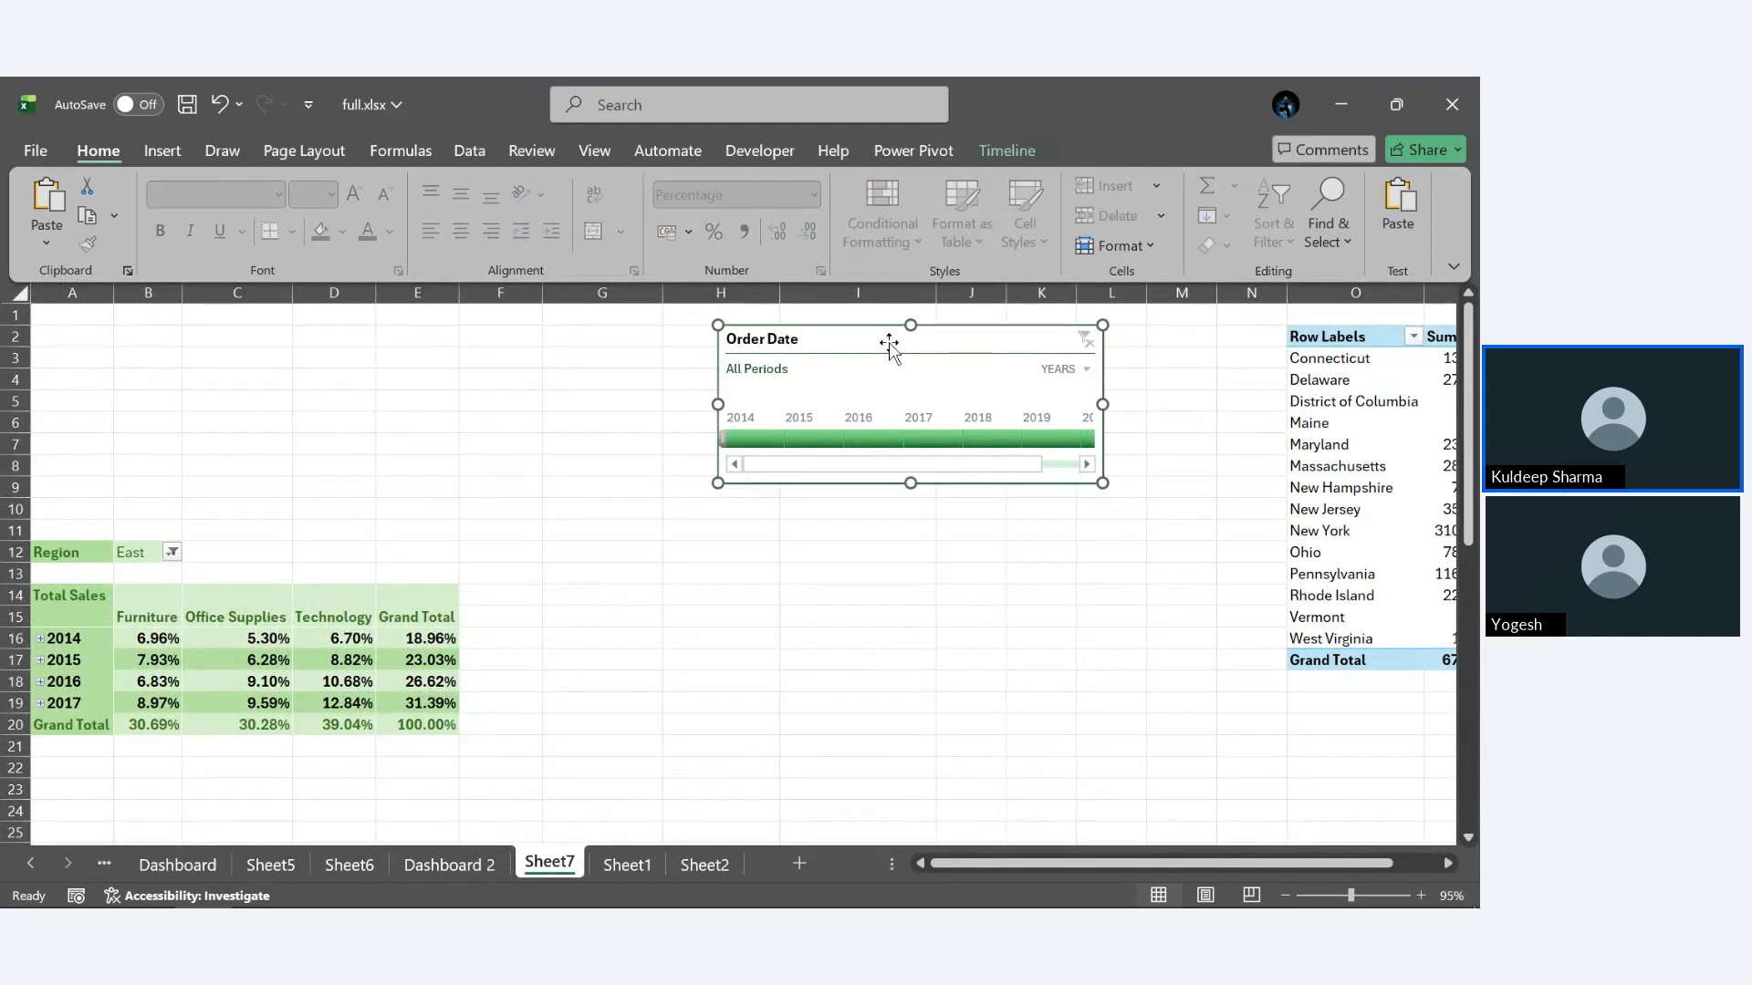
key(Delete)
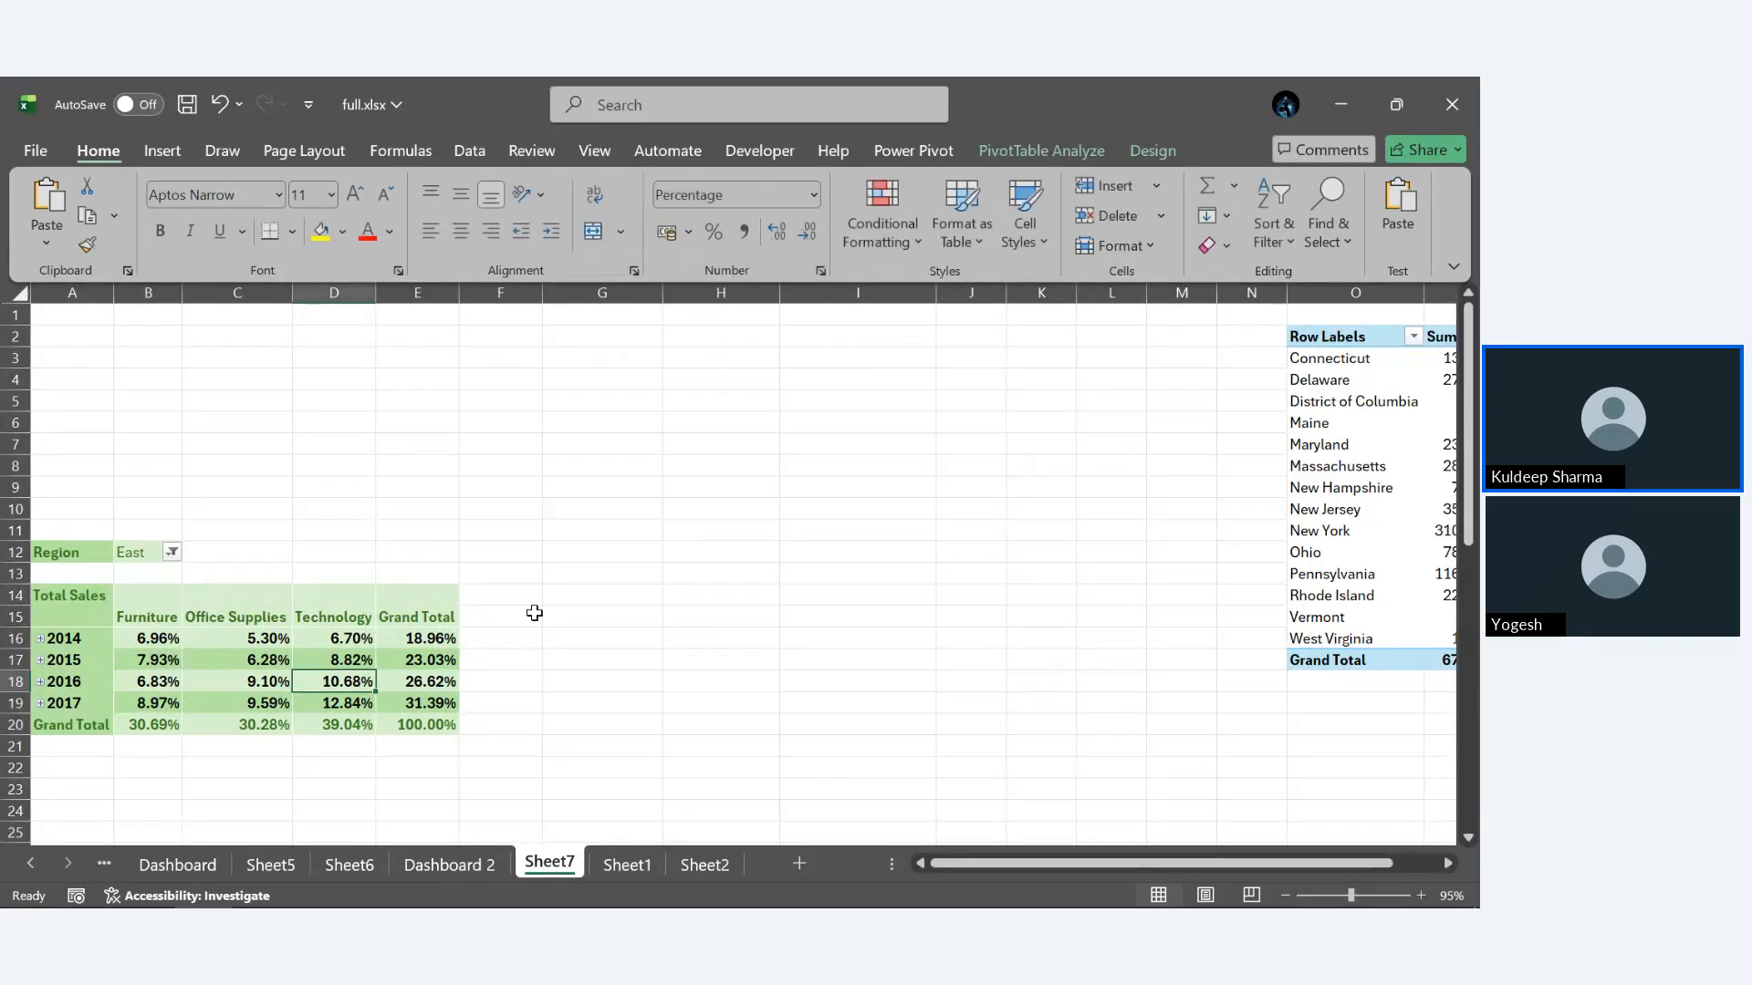
click(438, 864)
click(406, 471)
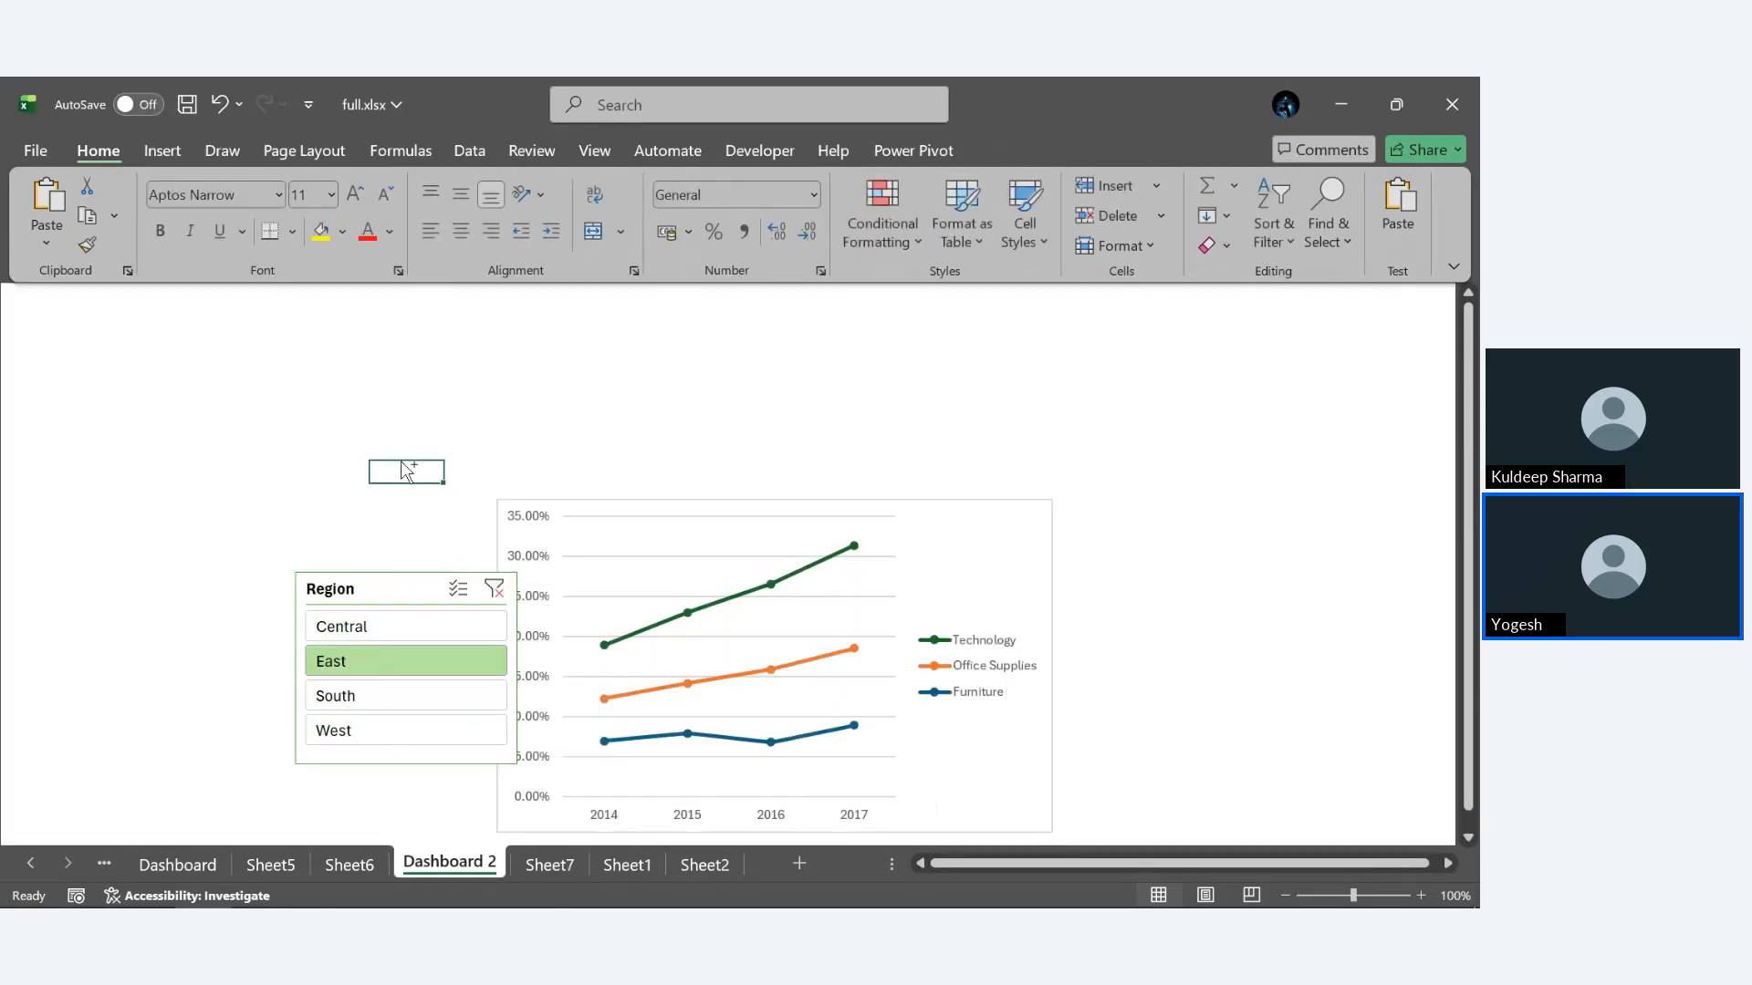
key(ctrl+v)
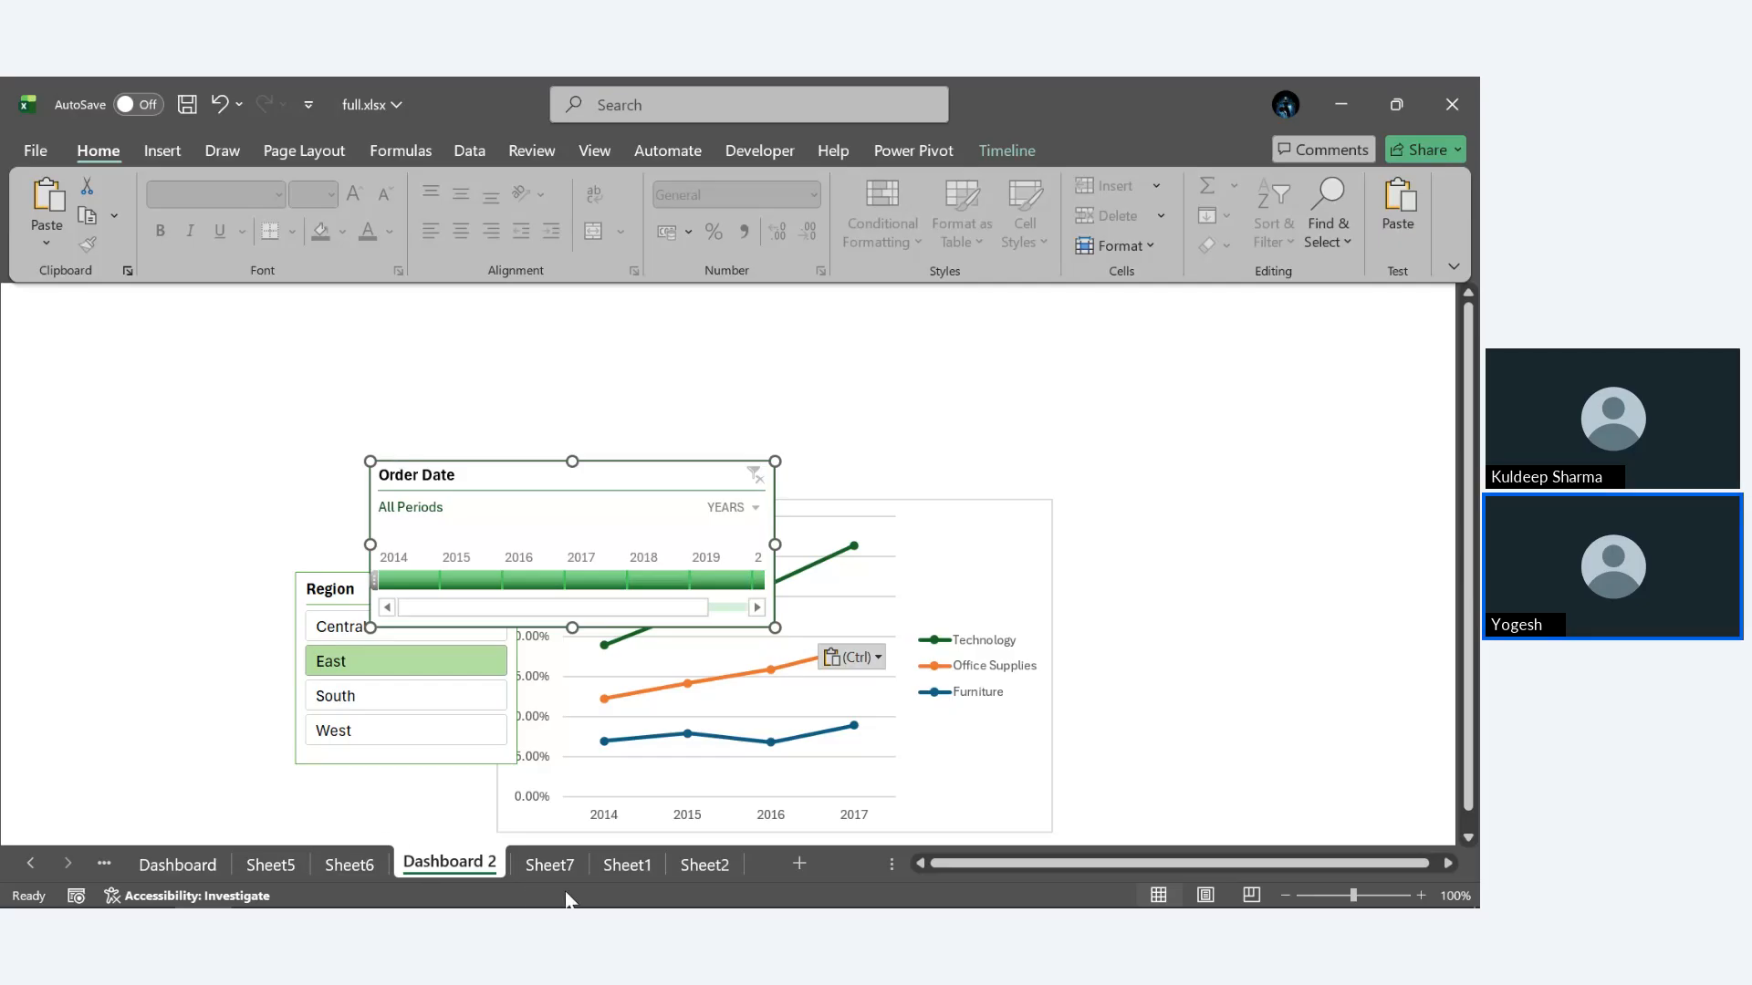
Move the Sheet6 pivot chart off its pivot table and collapse the table's Order Date rows to year level.
click(551, 866)
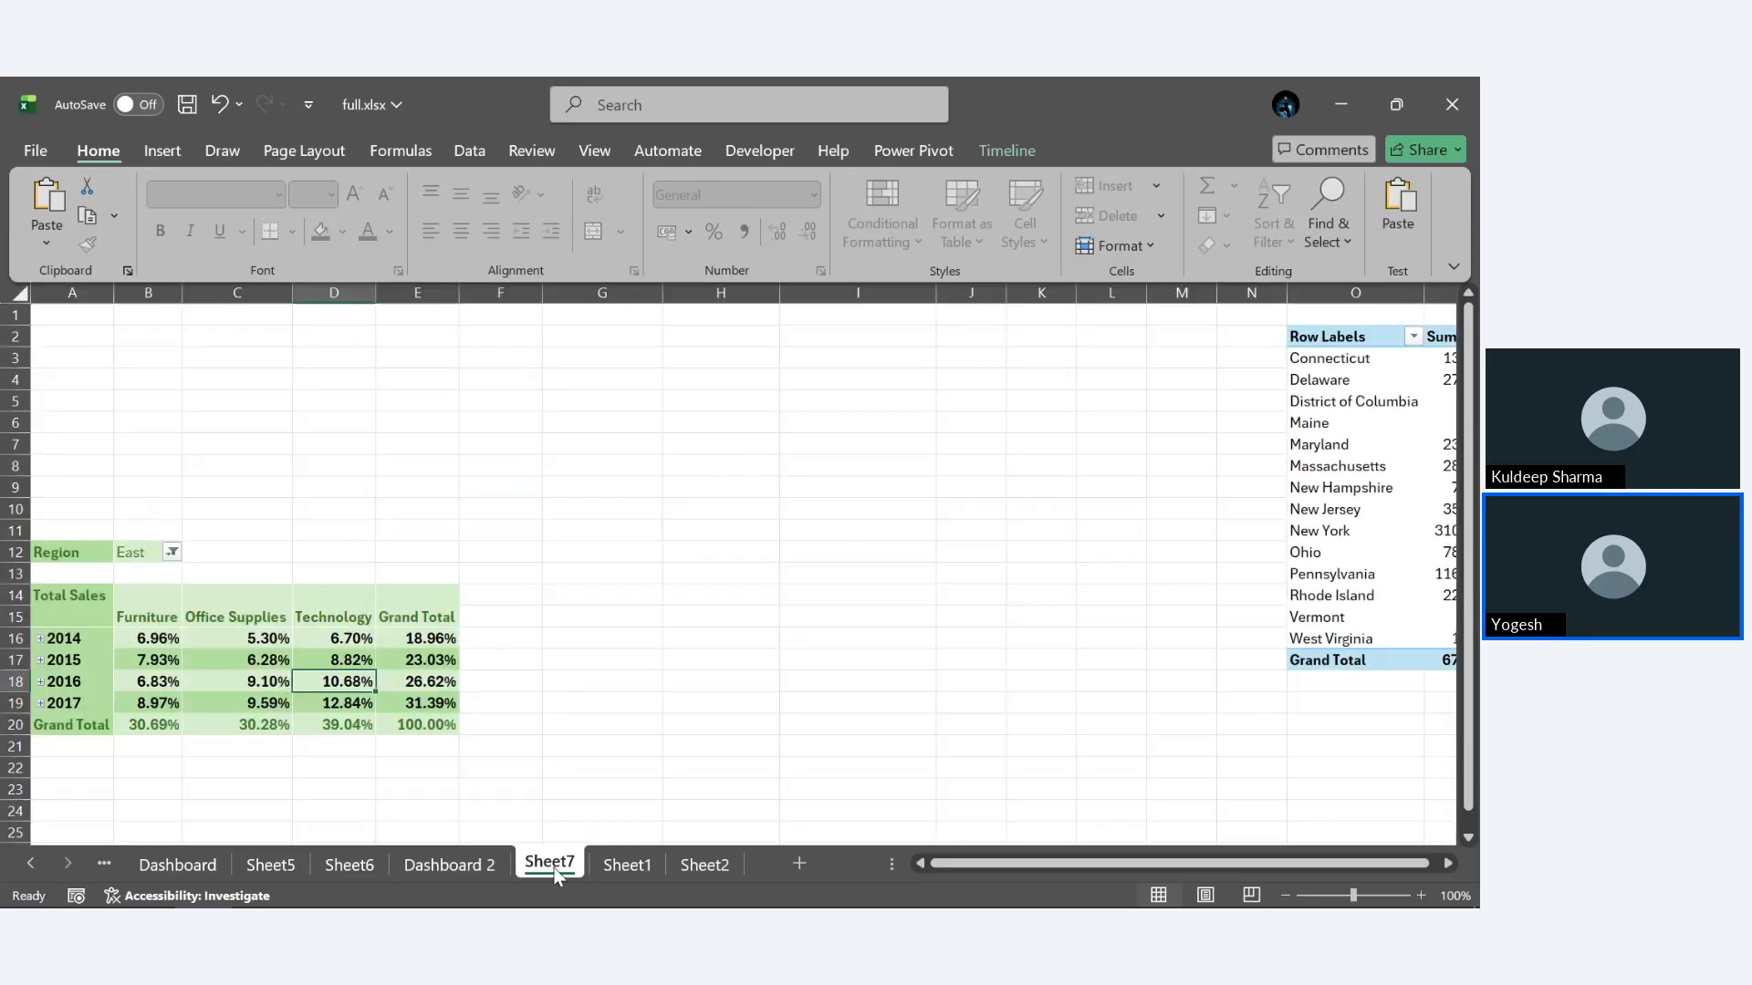
click(624, 866)
key(ctrl+Page_Down)
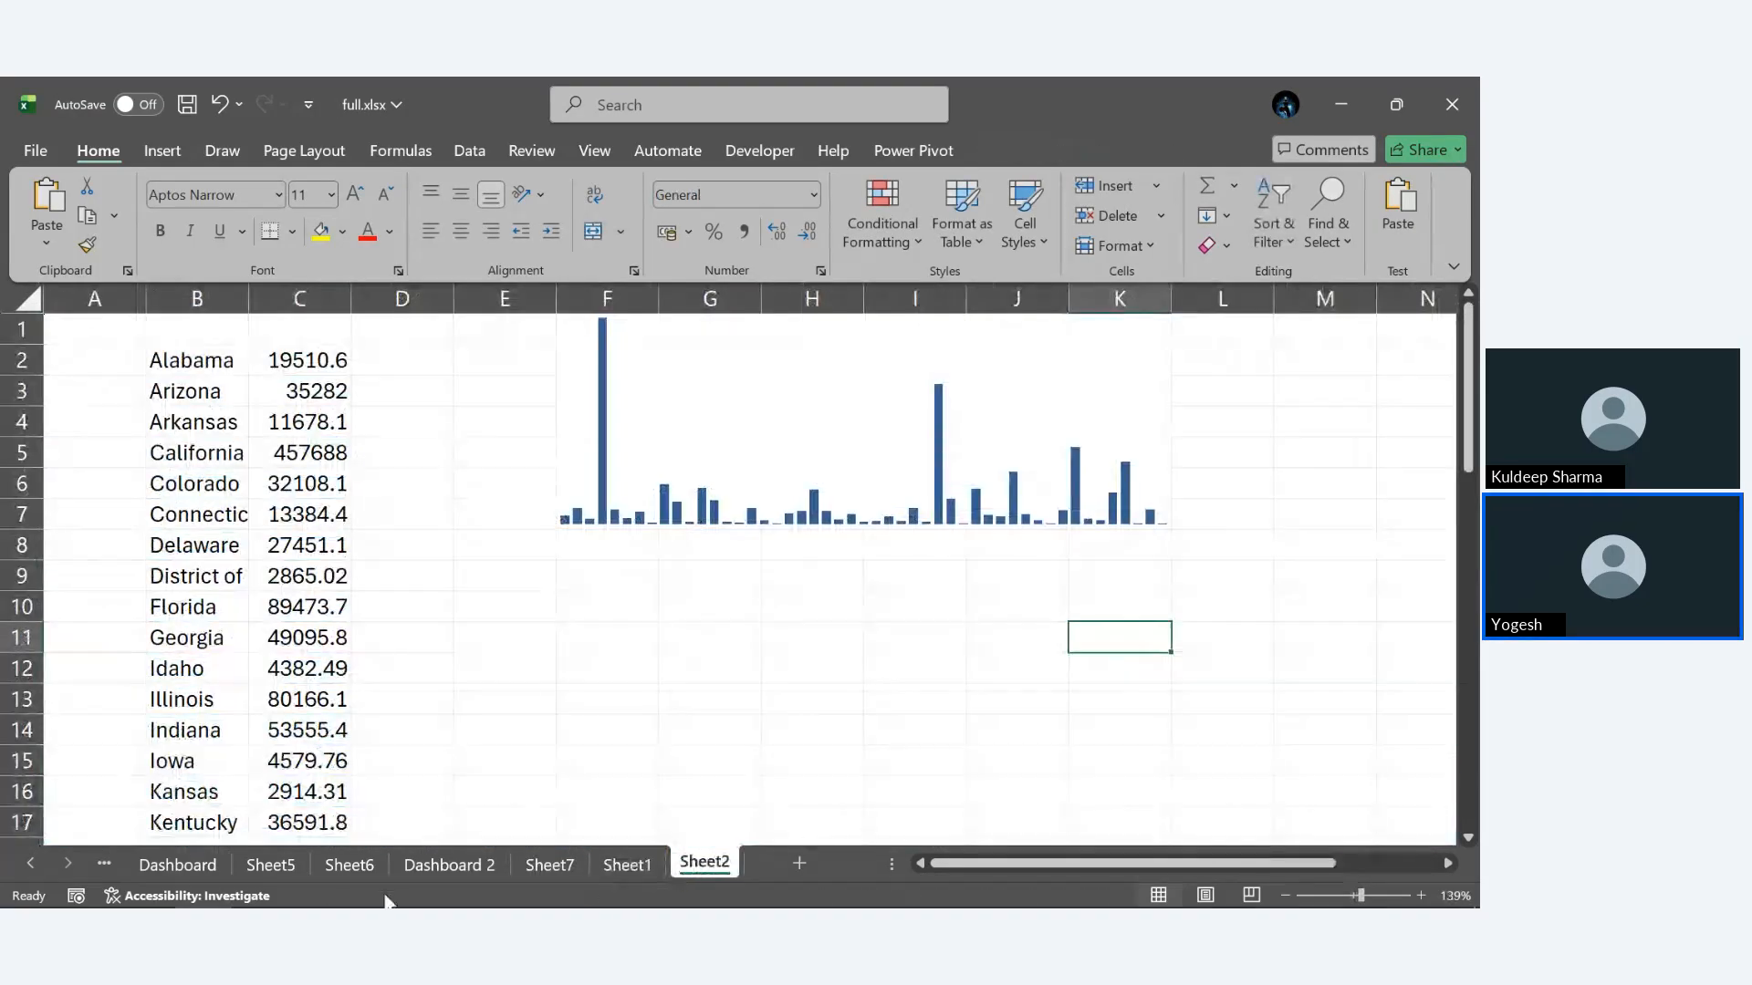
click(346, 865)
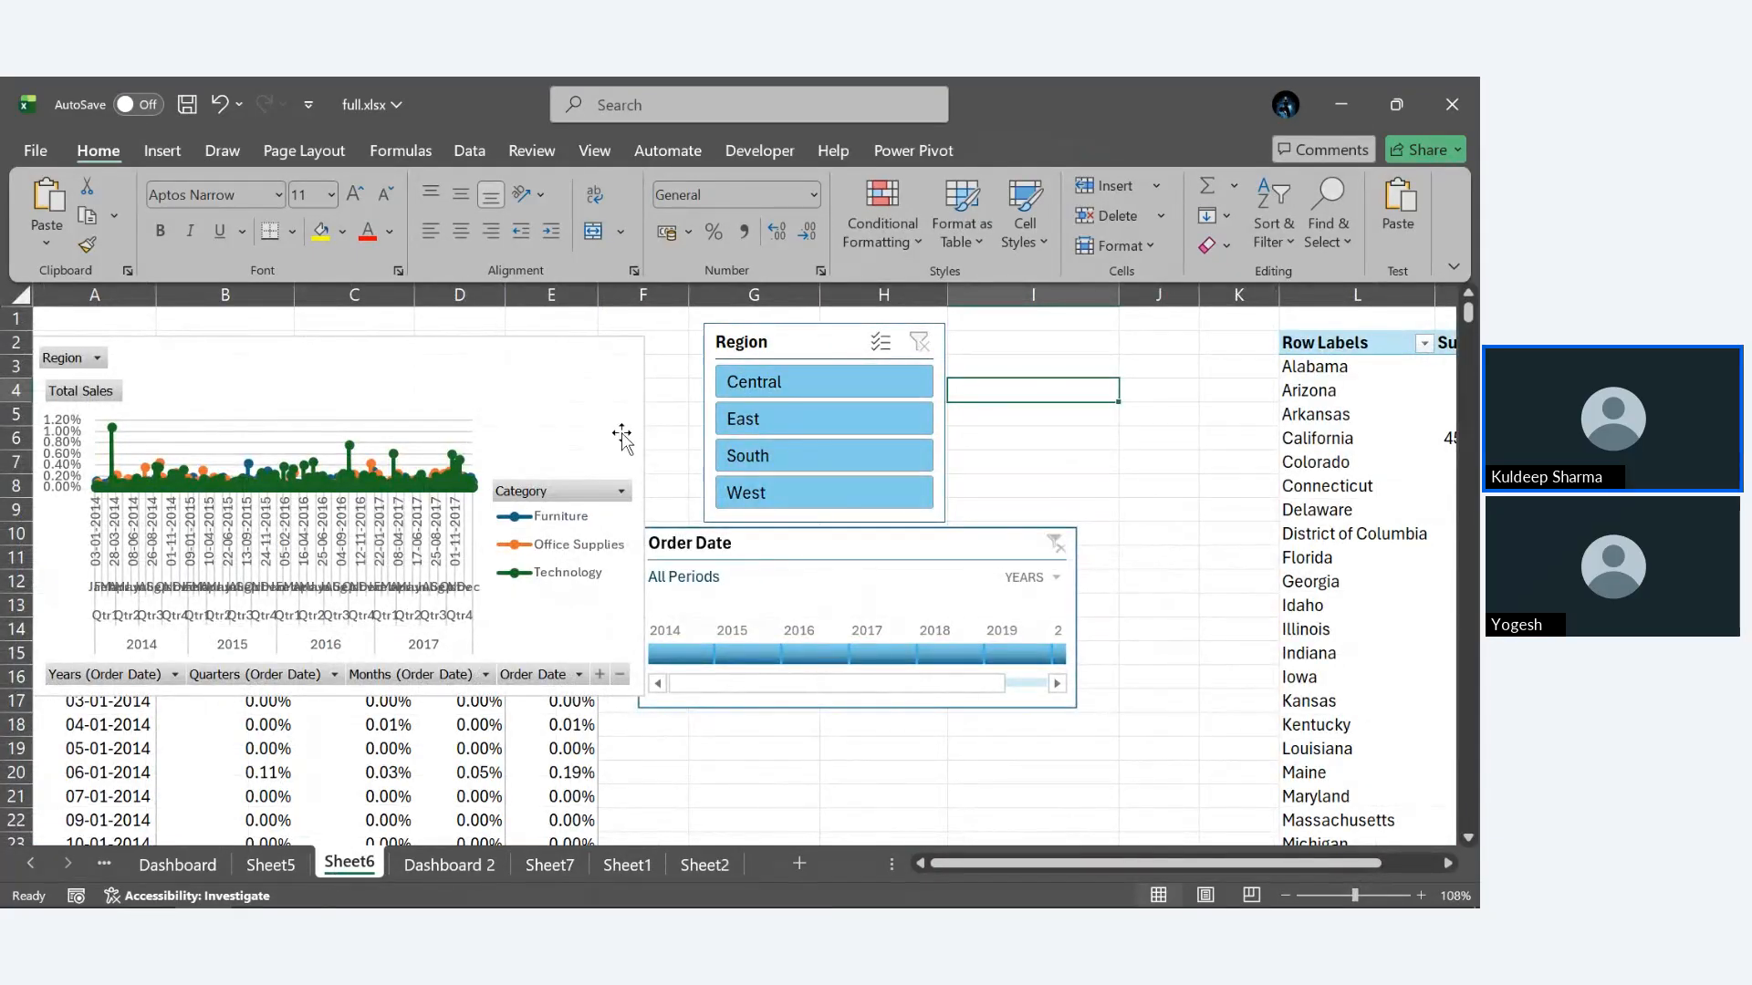
drag(578, 429, 1088, 536)
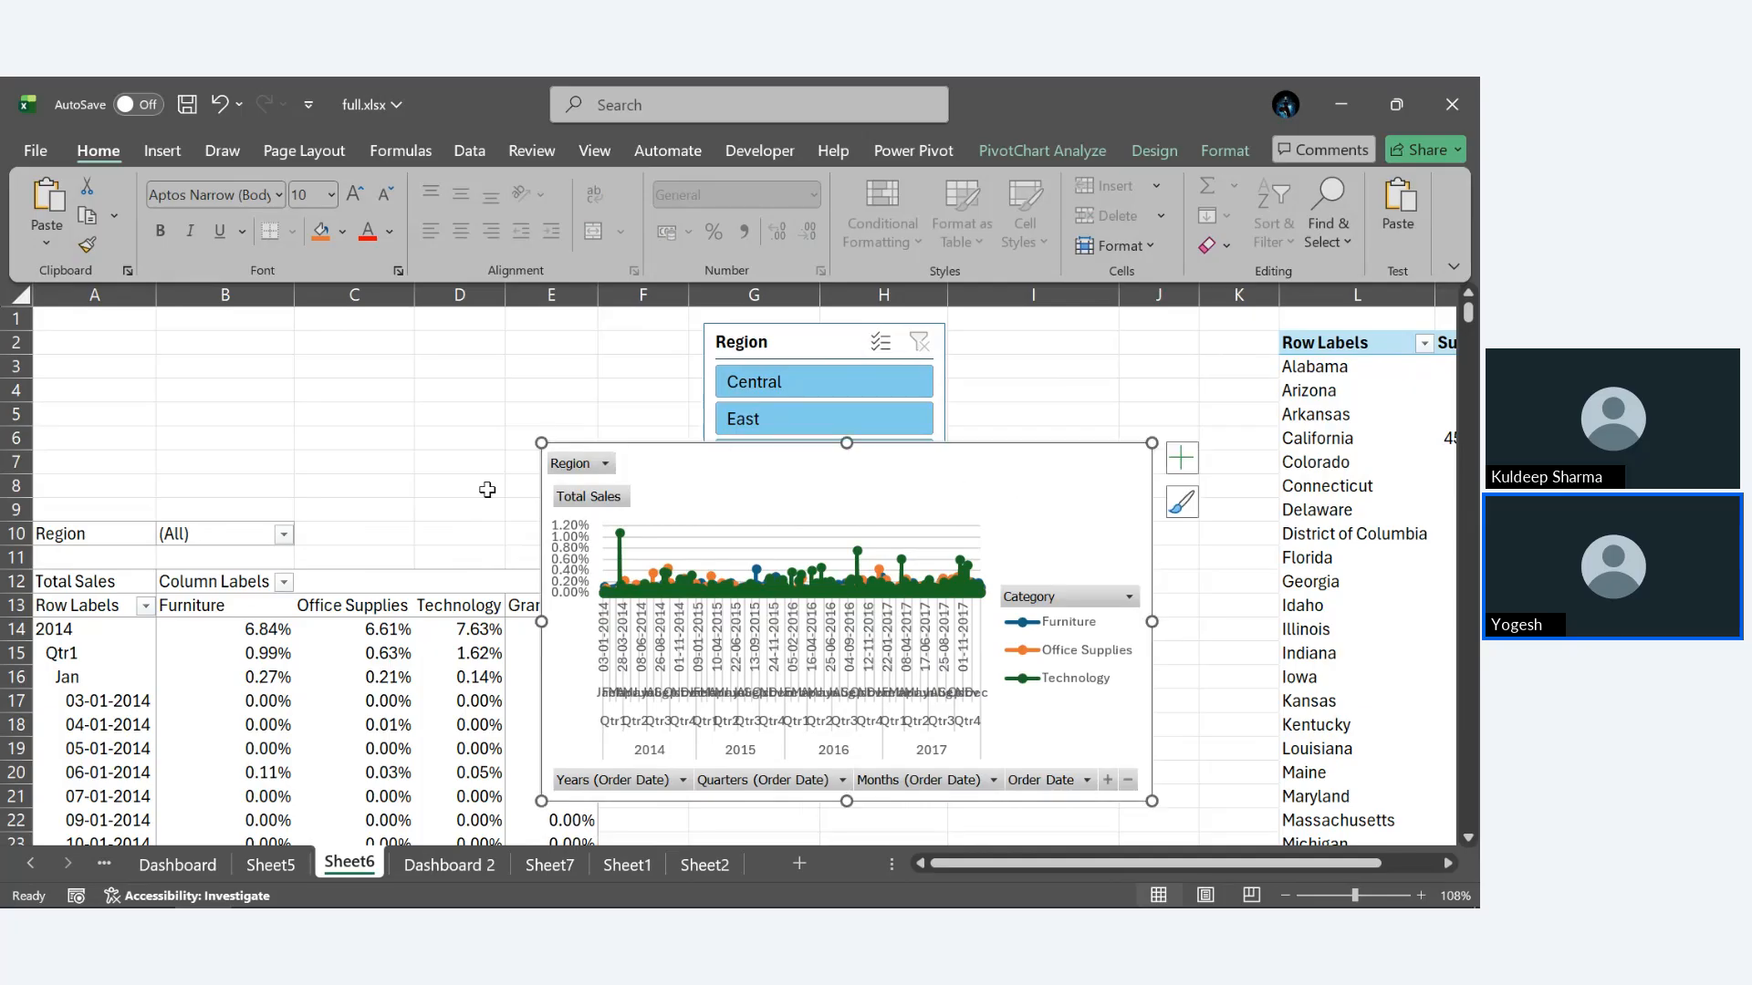
click(102, 630)
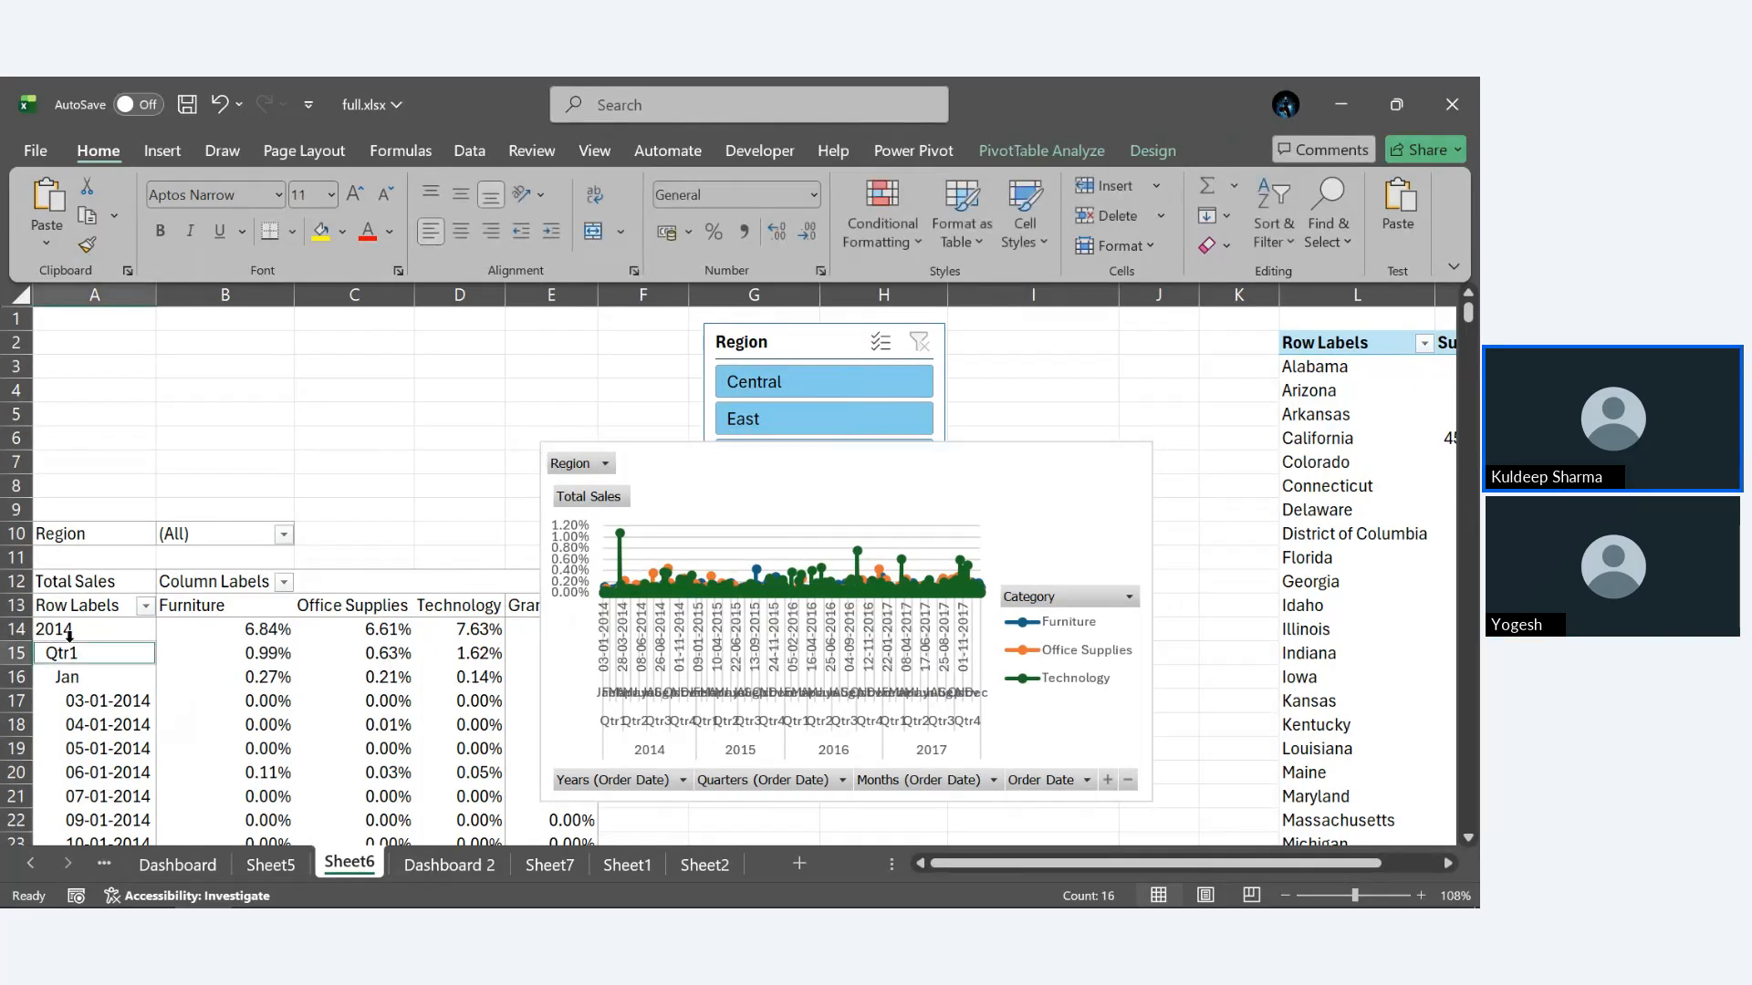
click(1073, 150)
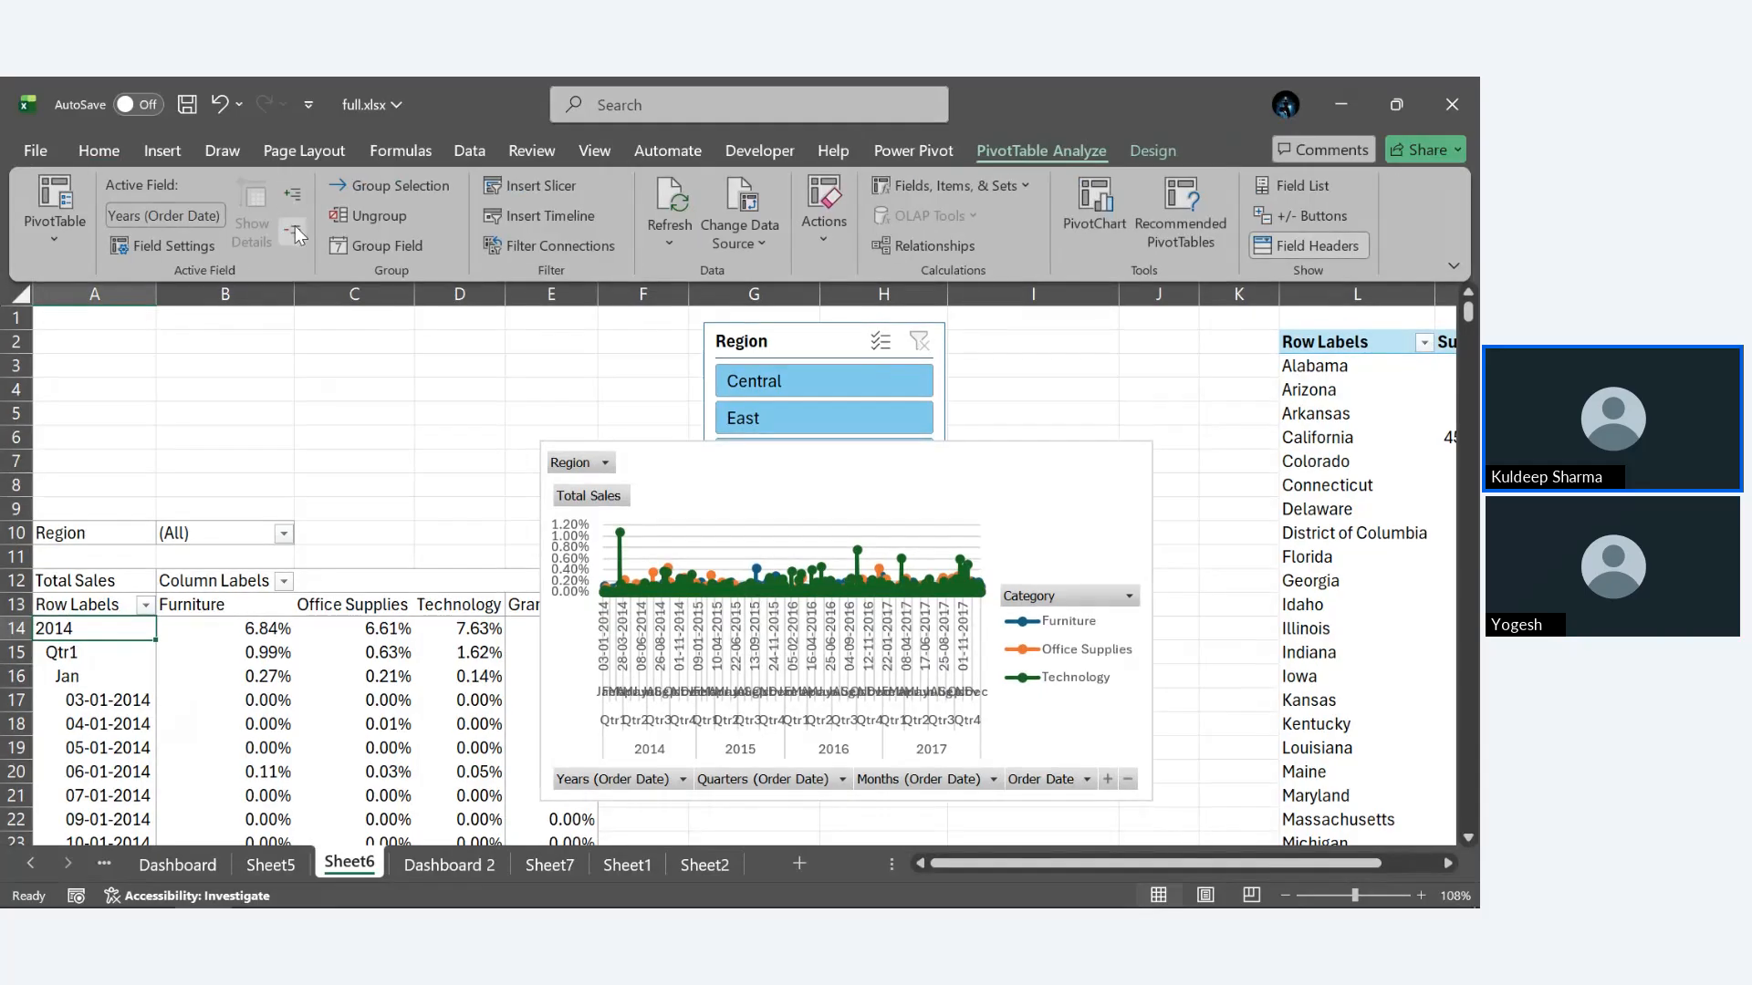
Move the category sales line chart from Sheet6 into the Dashboard 2 worksheet as an object.
click(890, 467)
click(1172, 149)
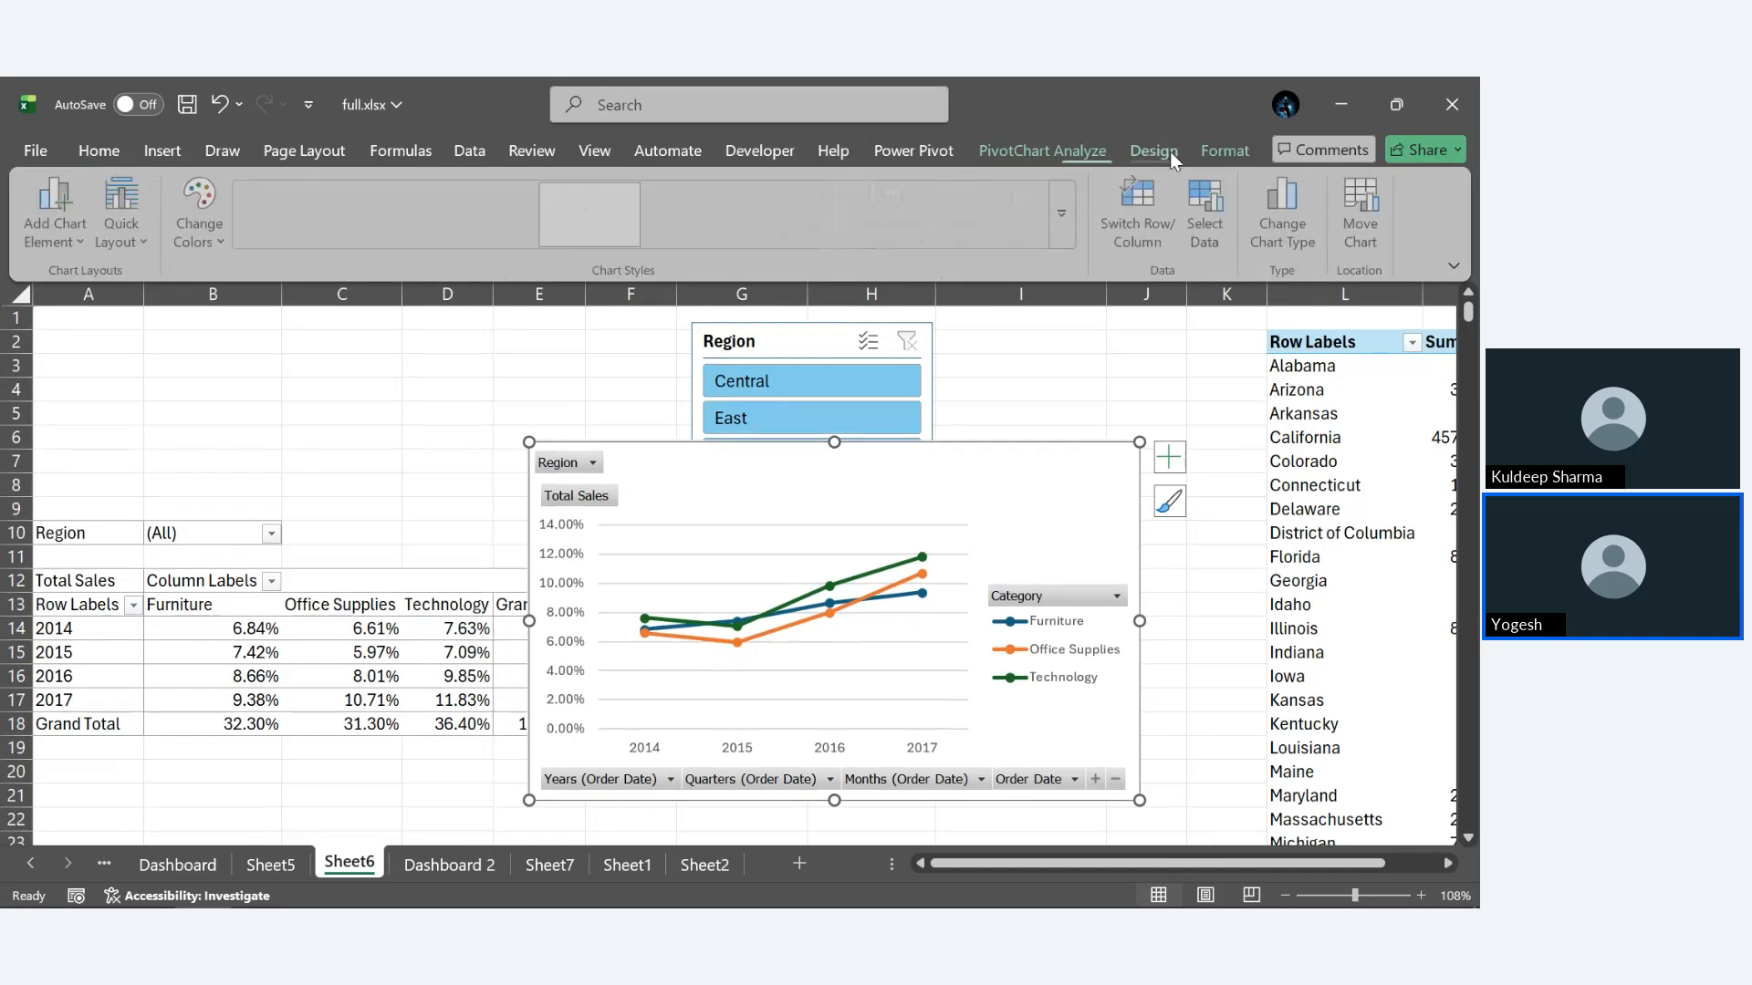
click(1365, 230)
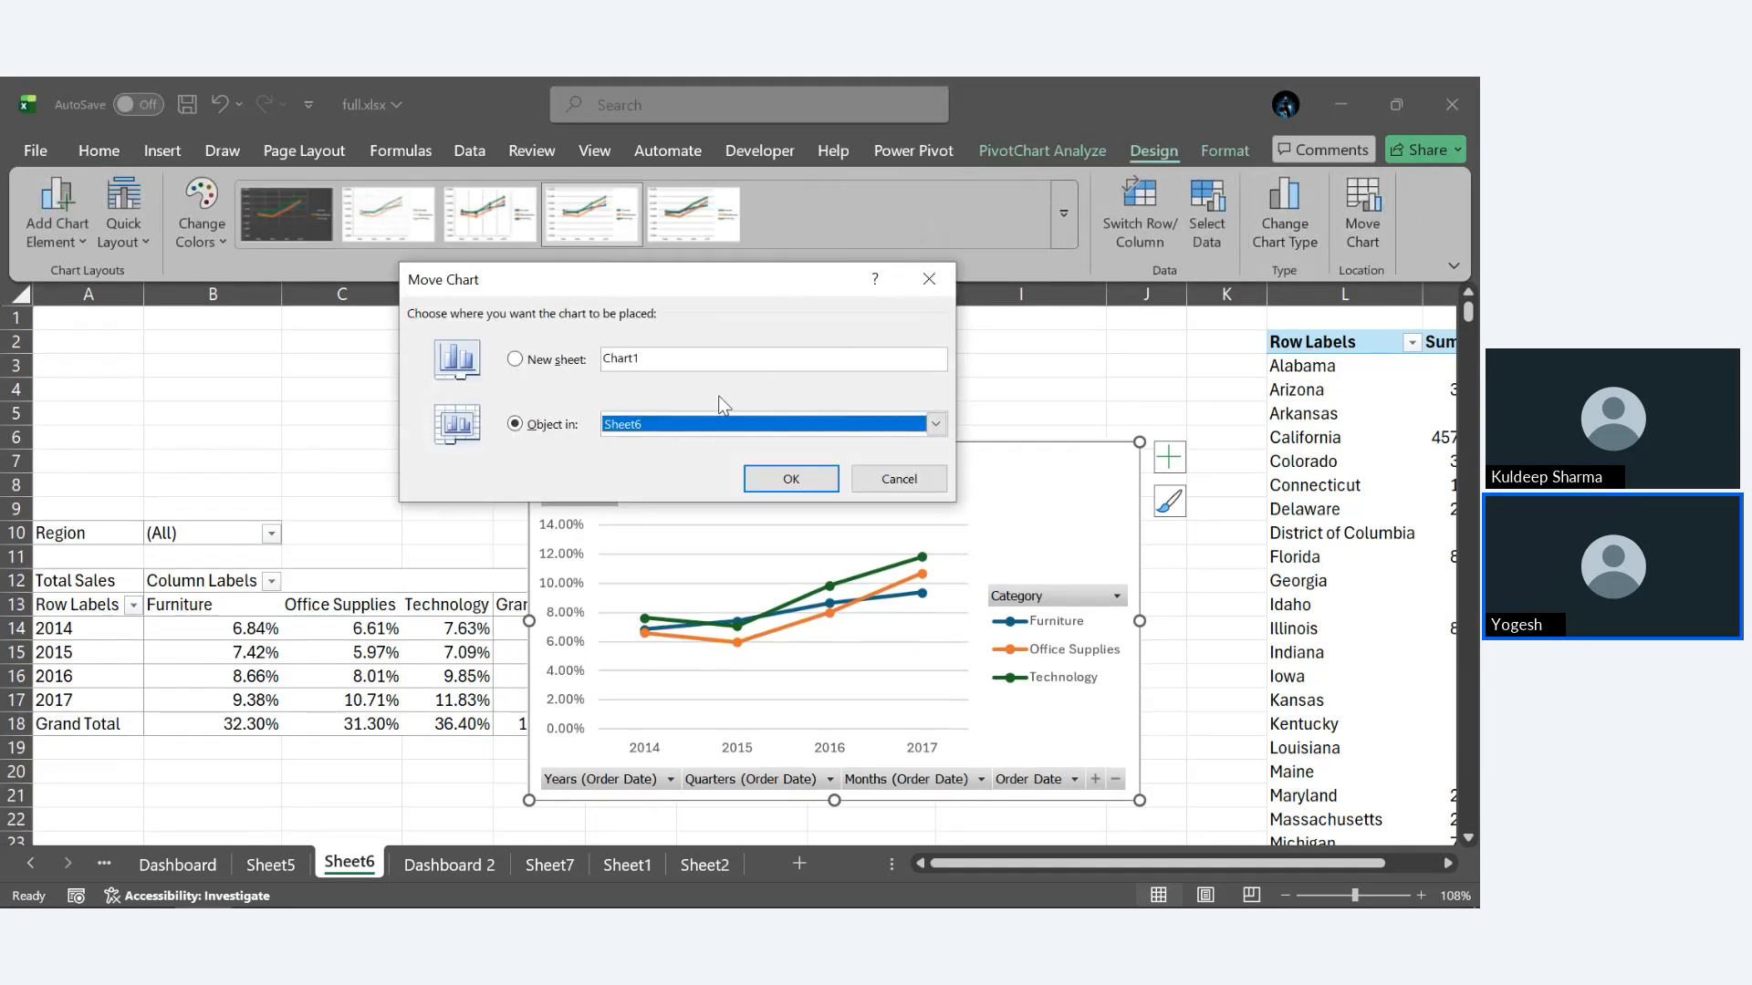
click(937, 429)
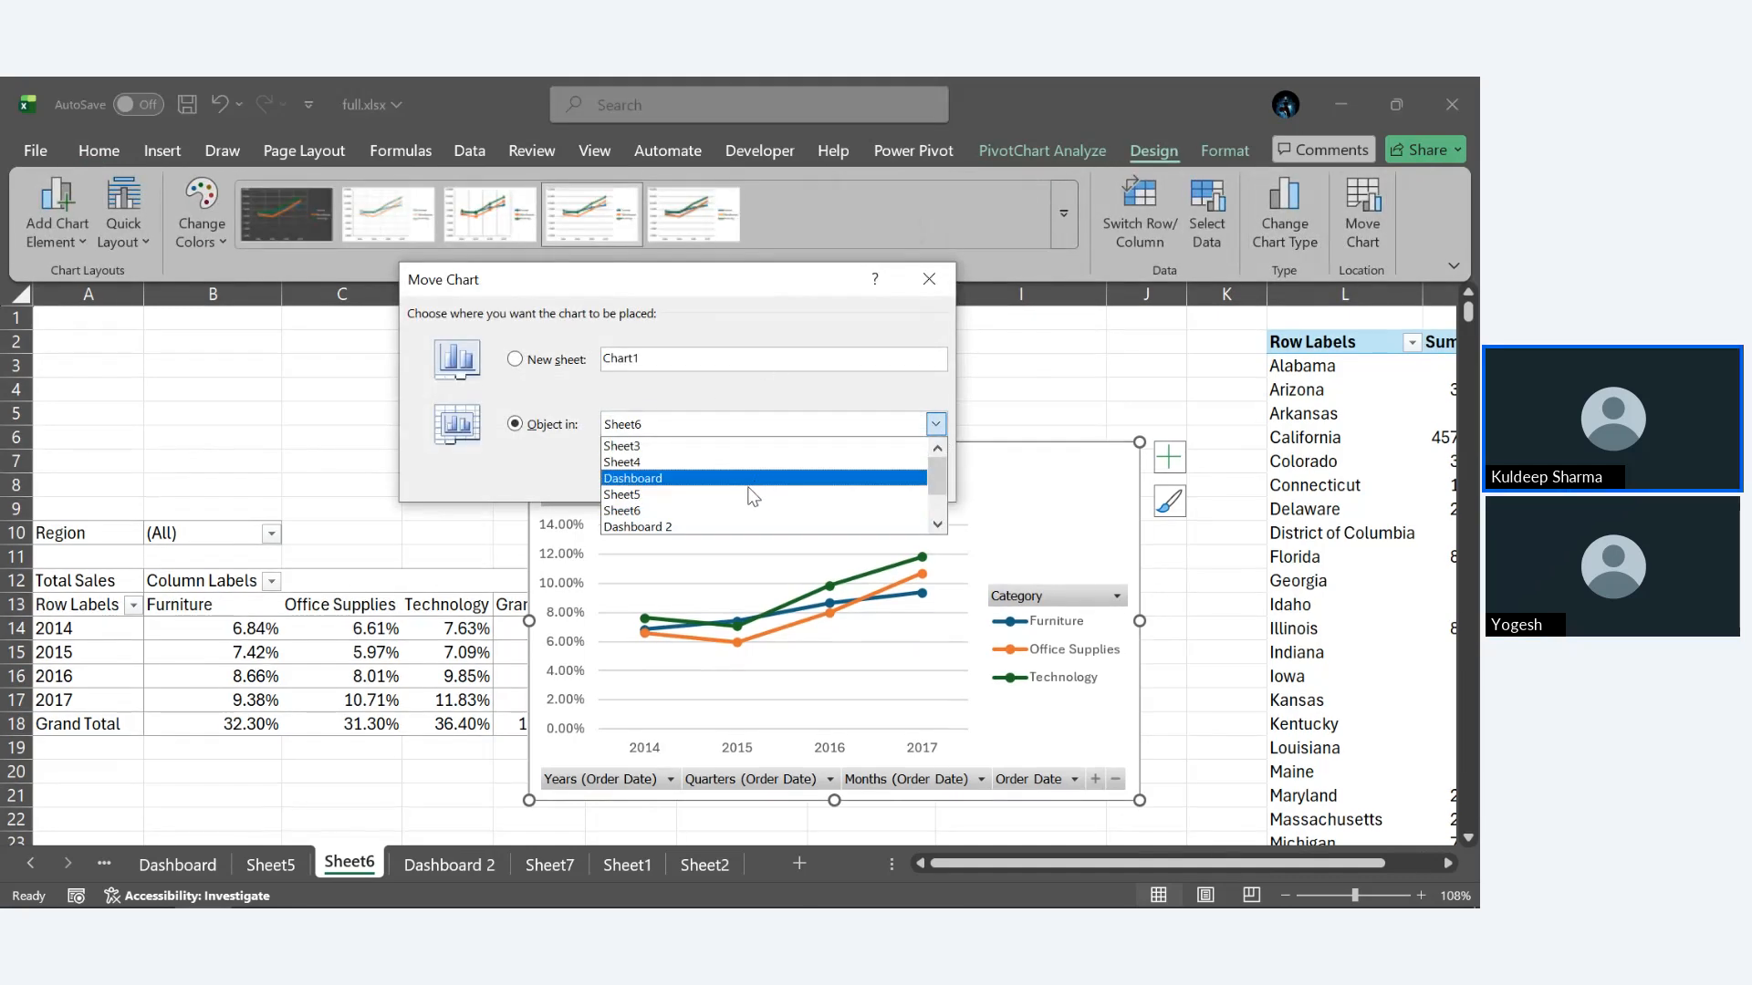
click(705, 528)
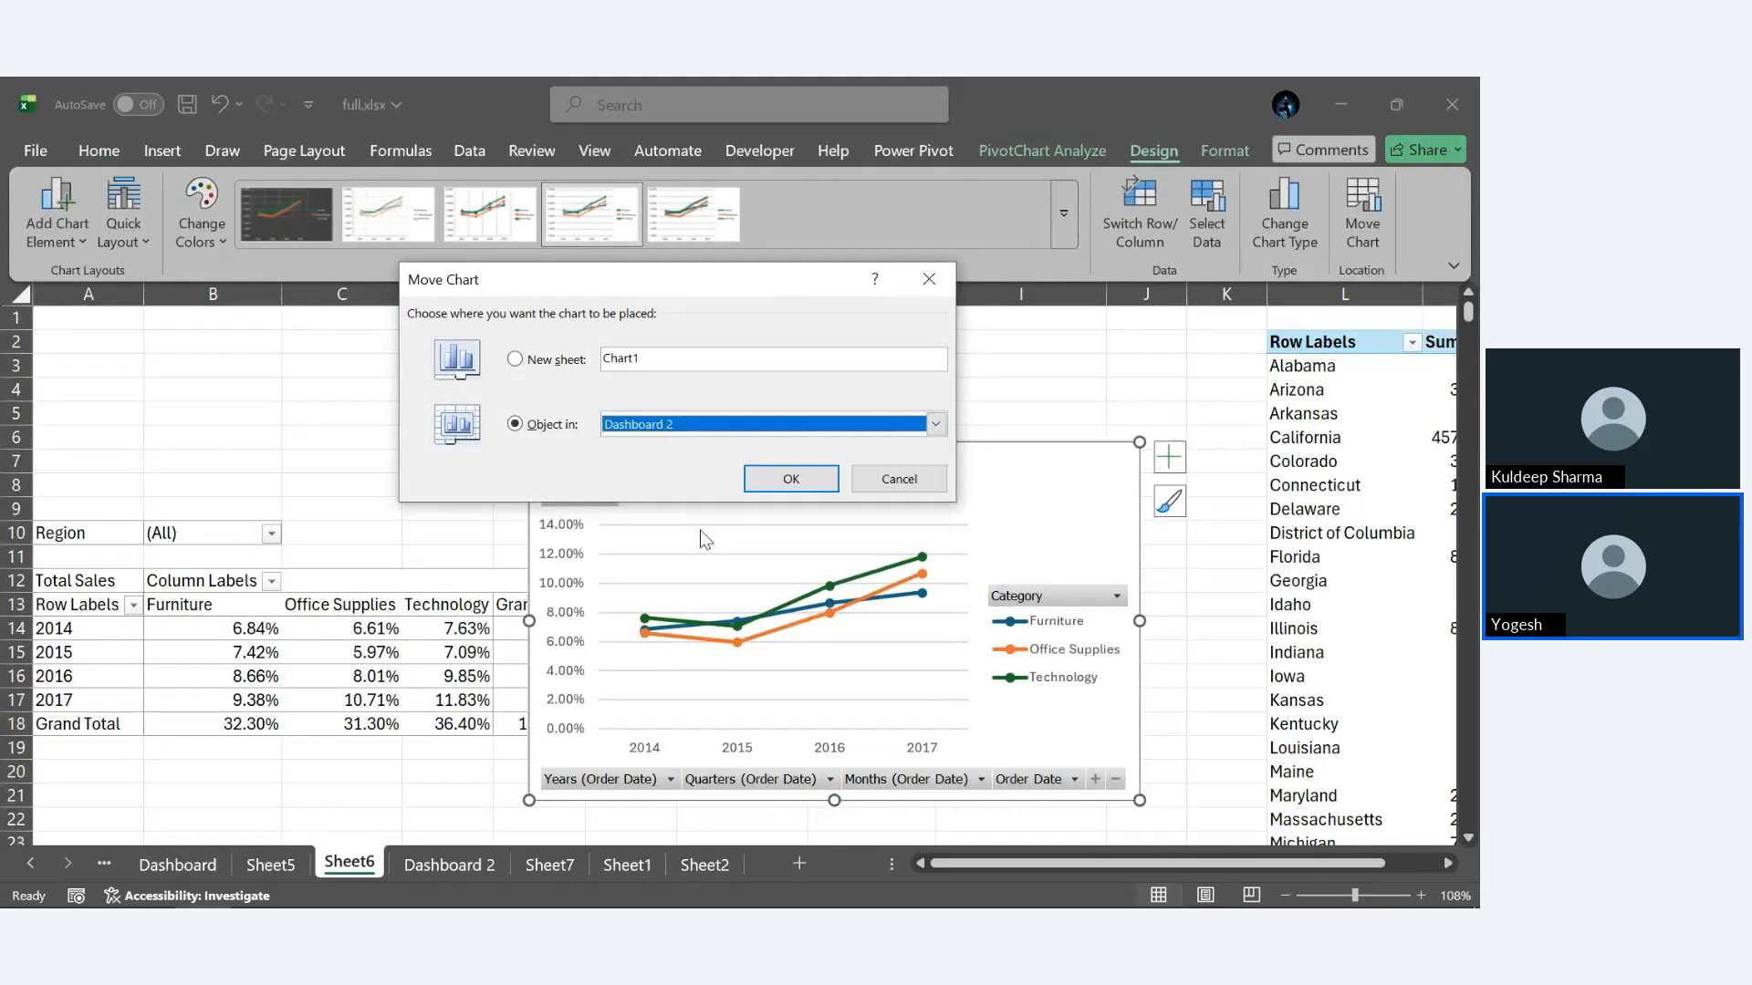
click(796, 482)
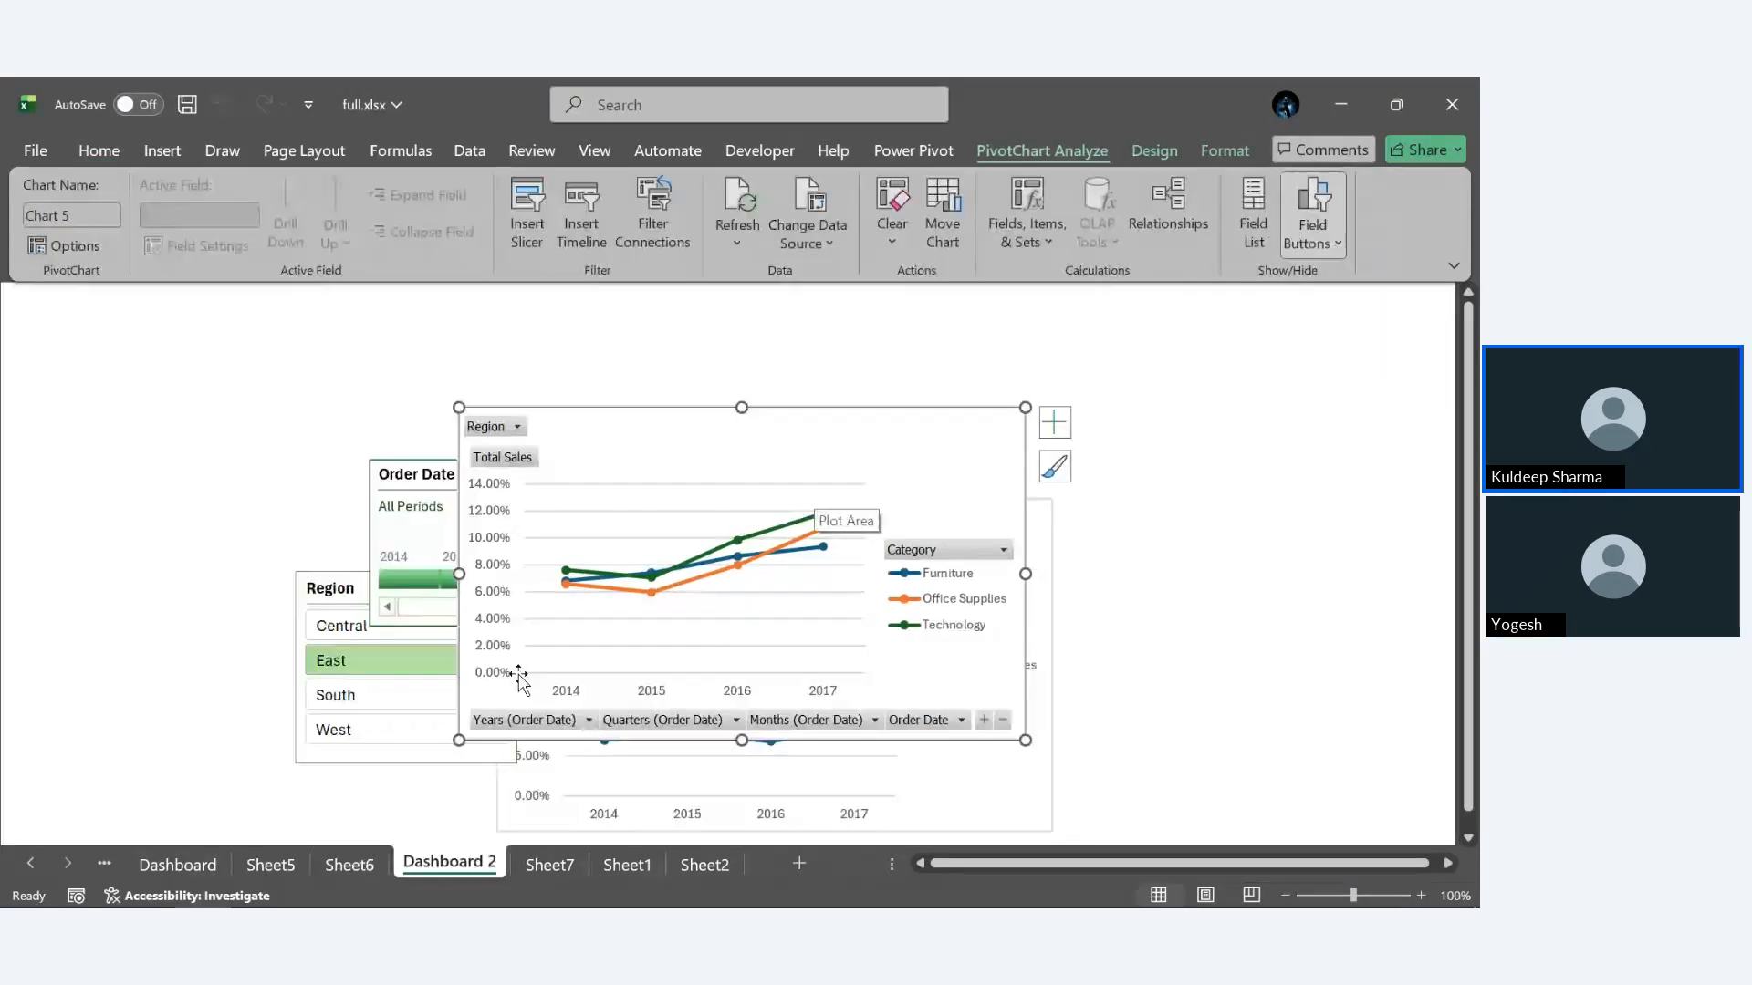
Move the blue Region slicer from Sheet6 to the Dashboard 2 worksheet.
click(344, 865)
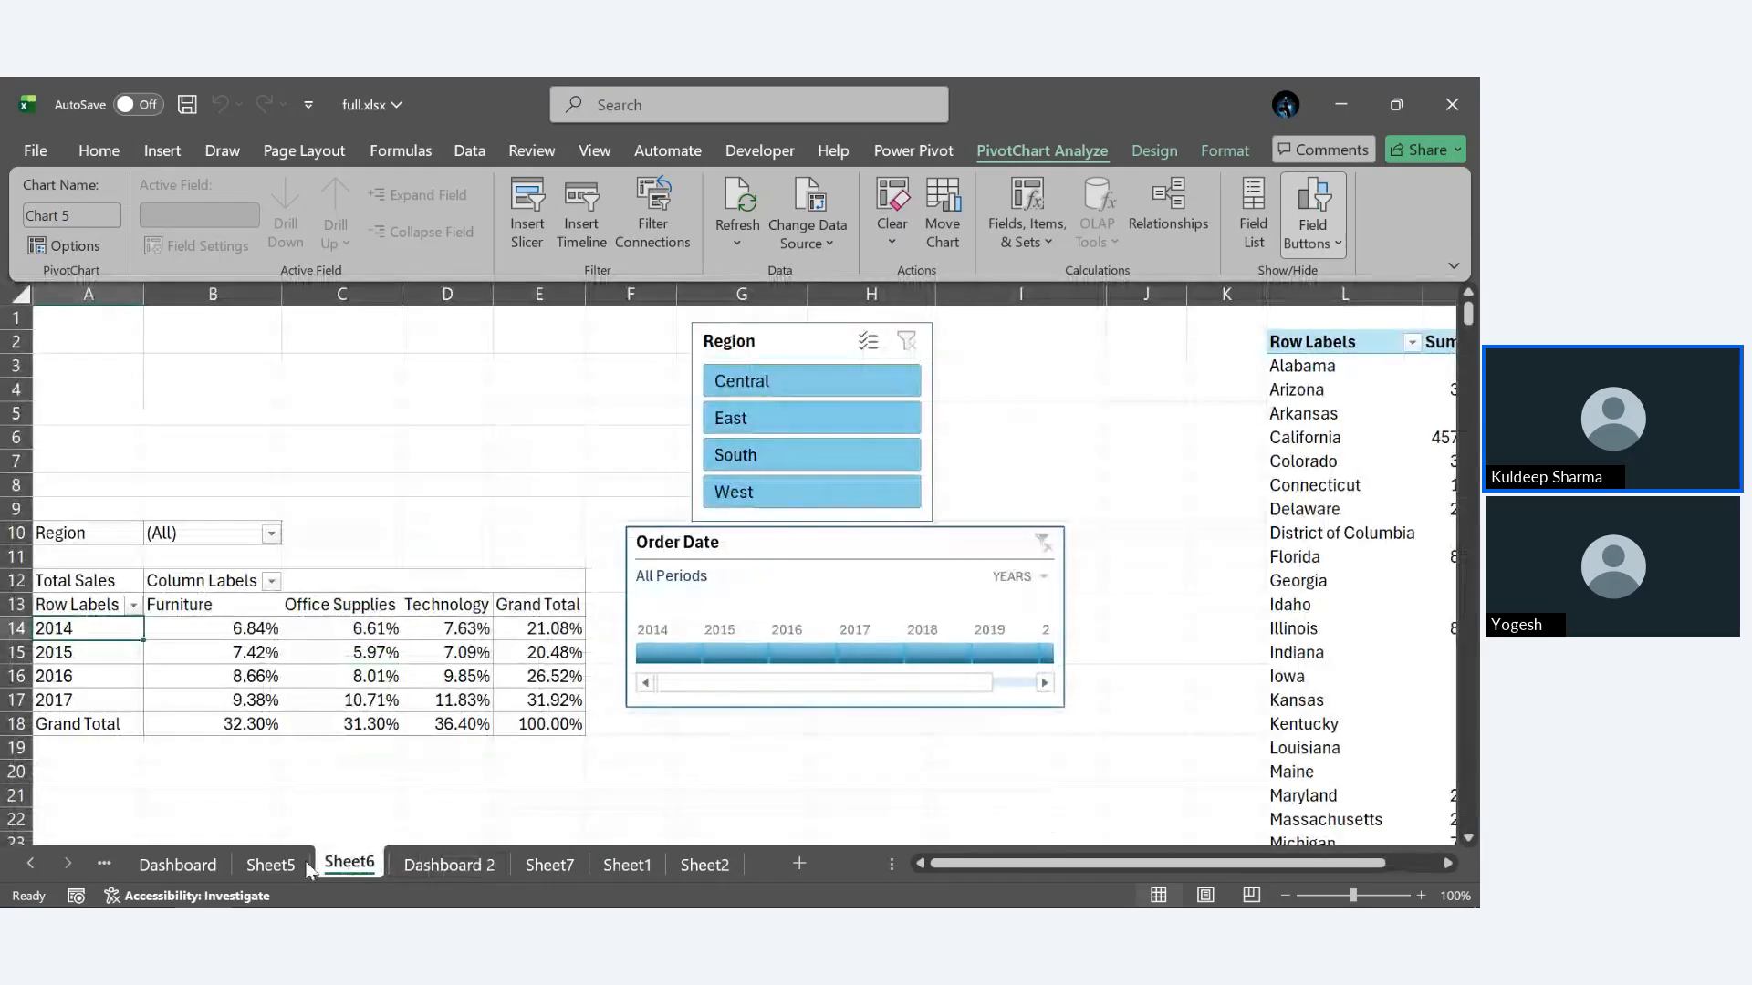
click(808, 352)
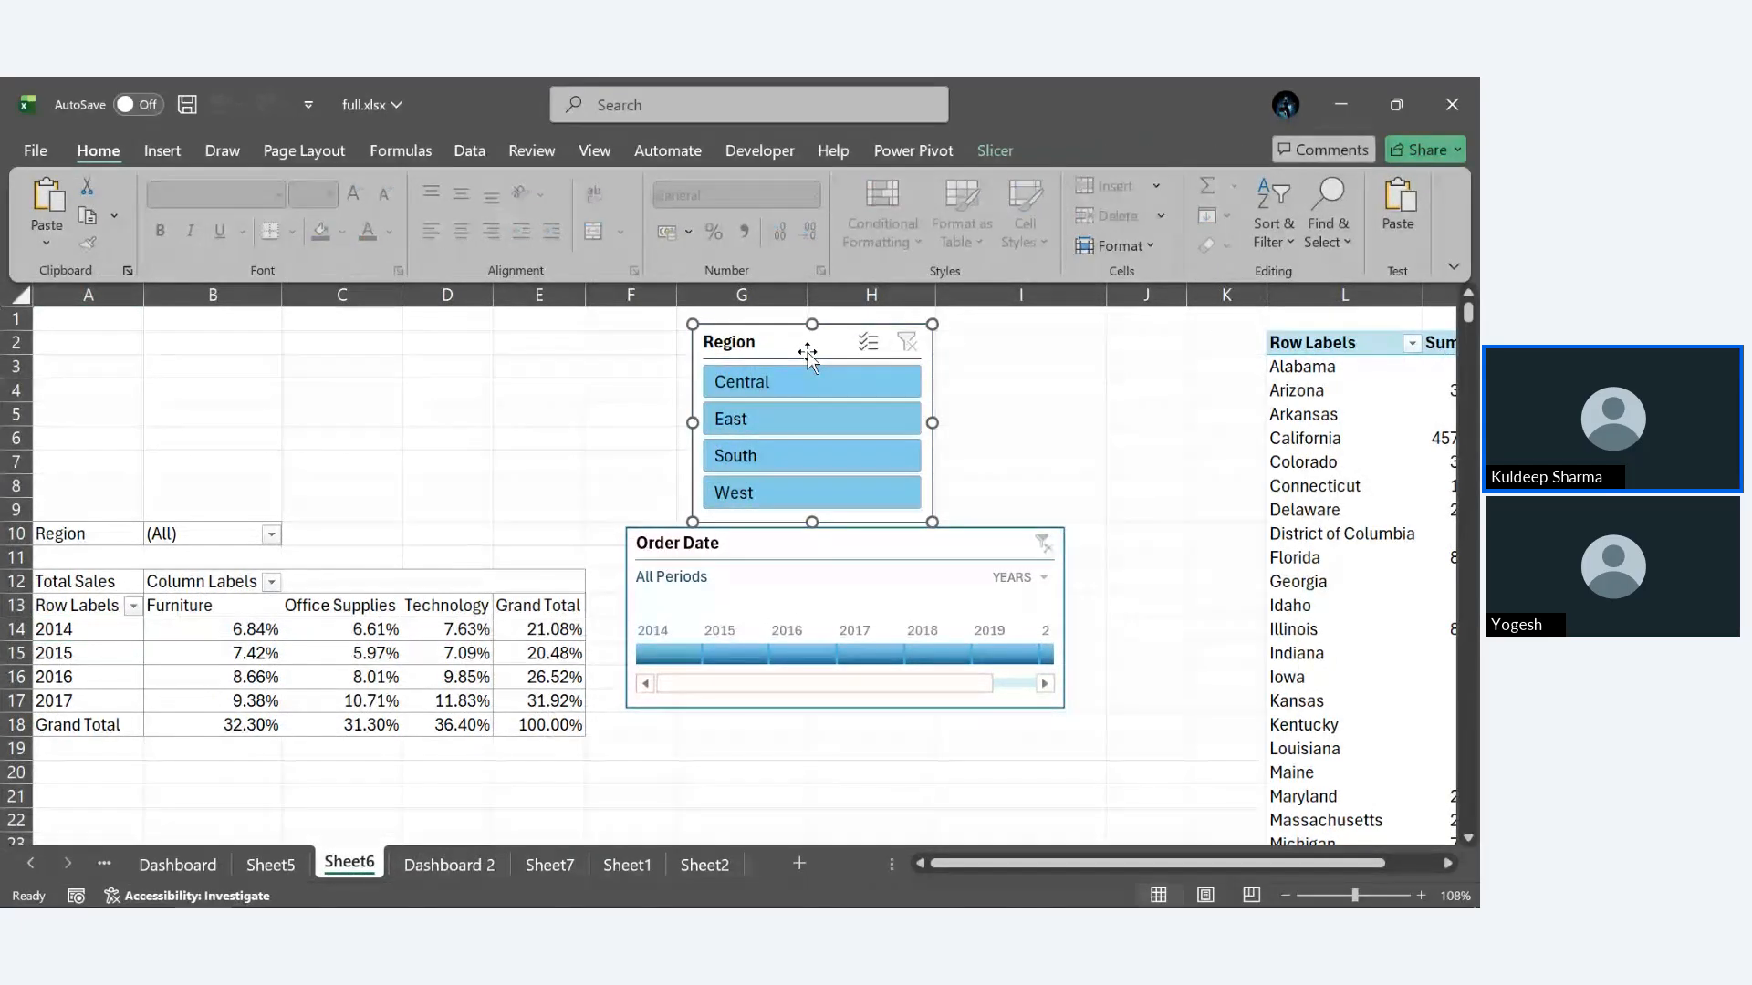
key(Delete)
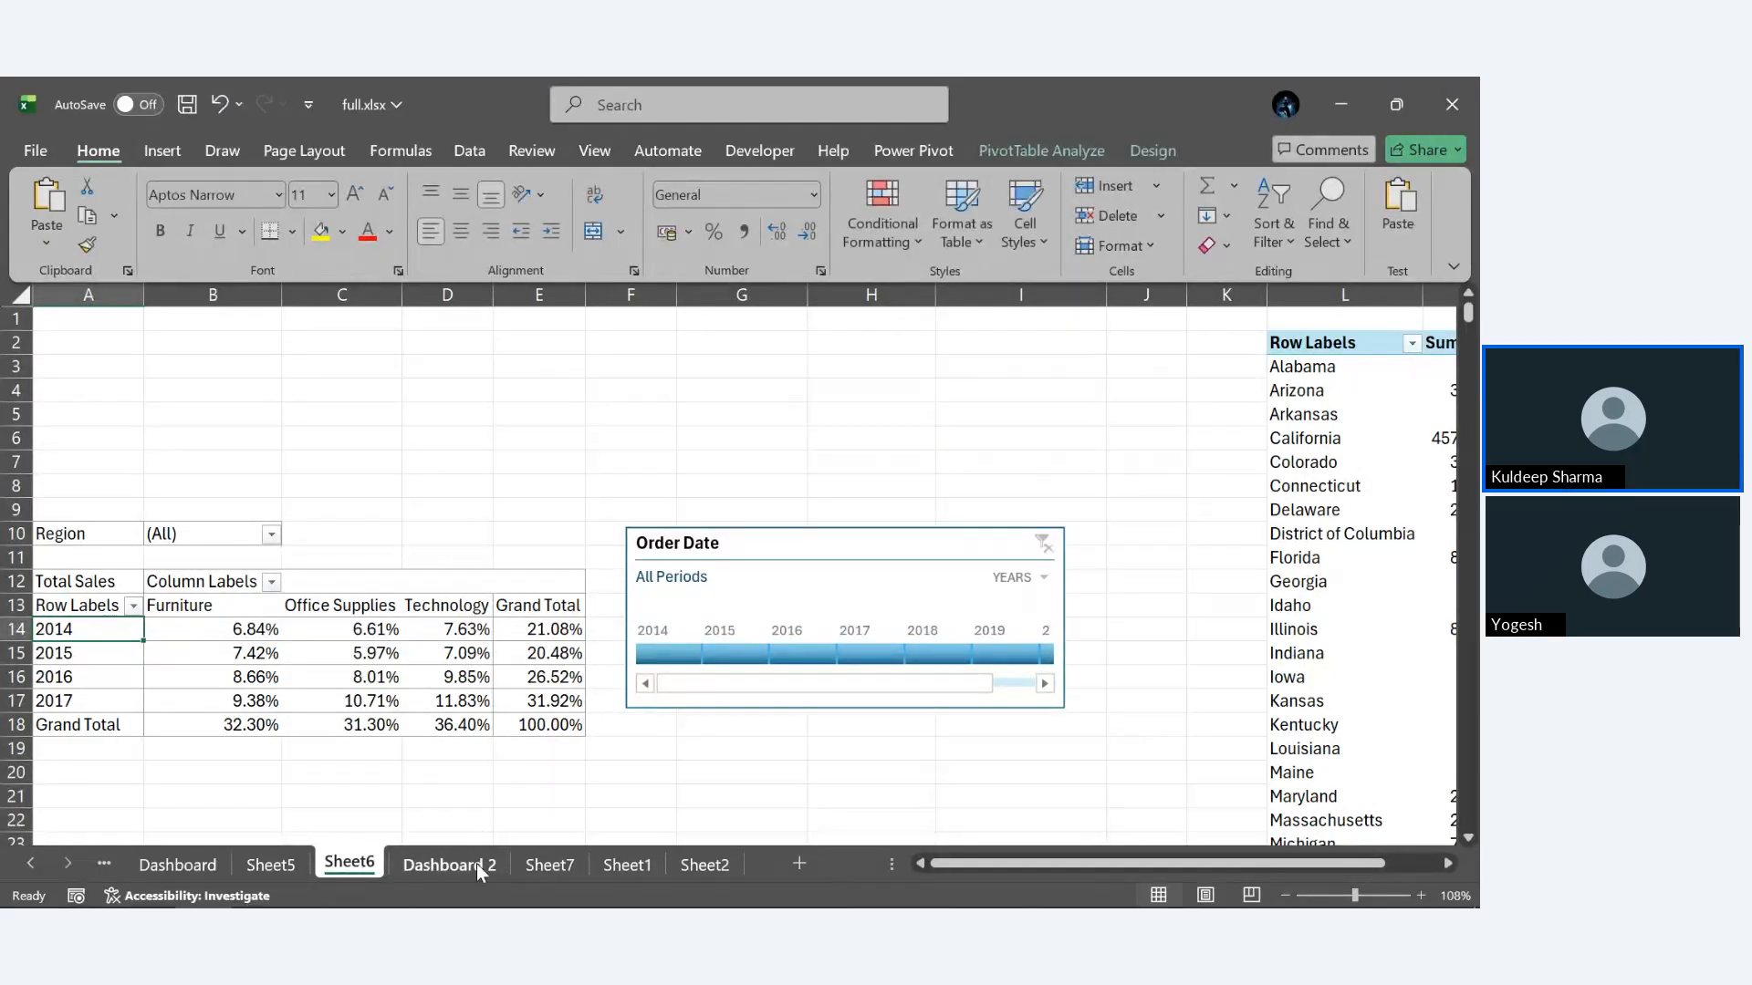
click(474, 868)
key(ctrl+v)
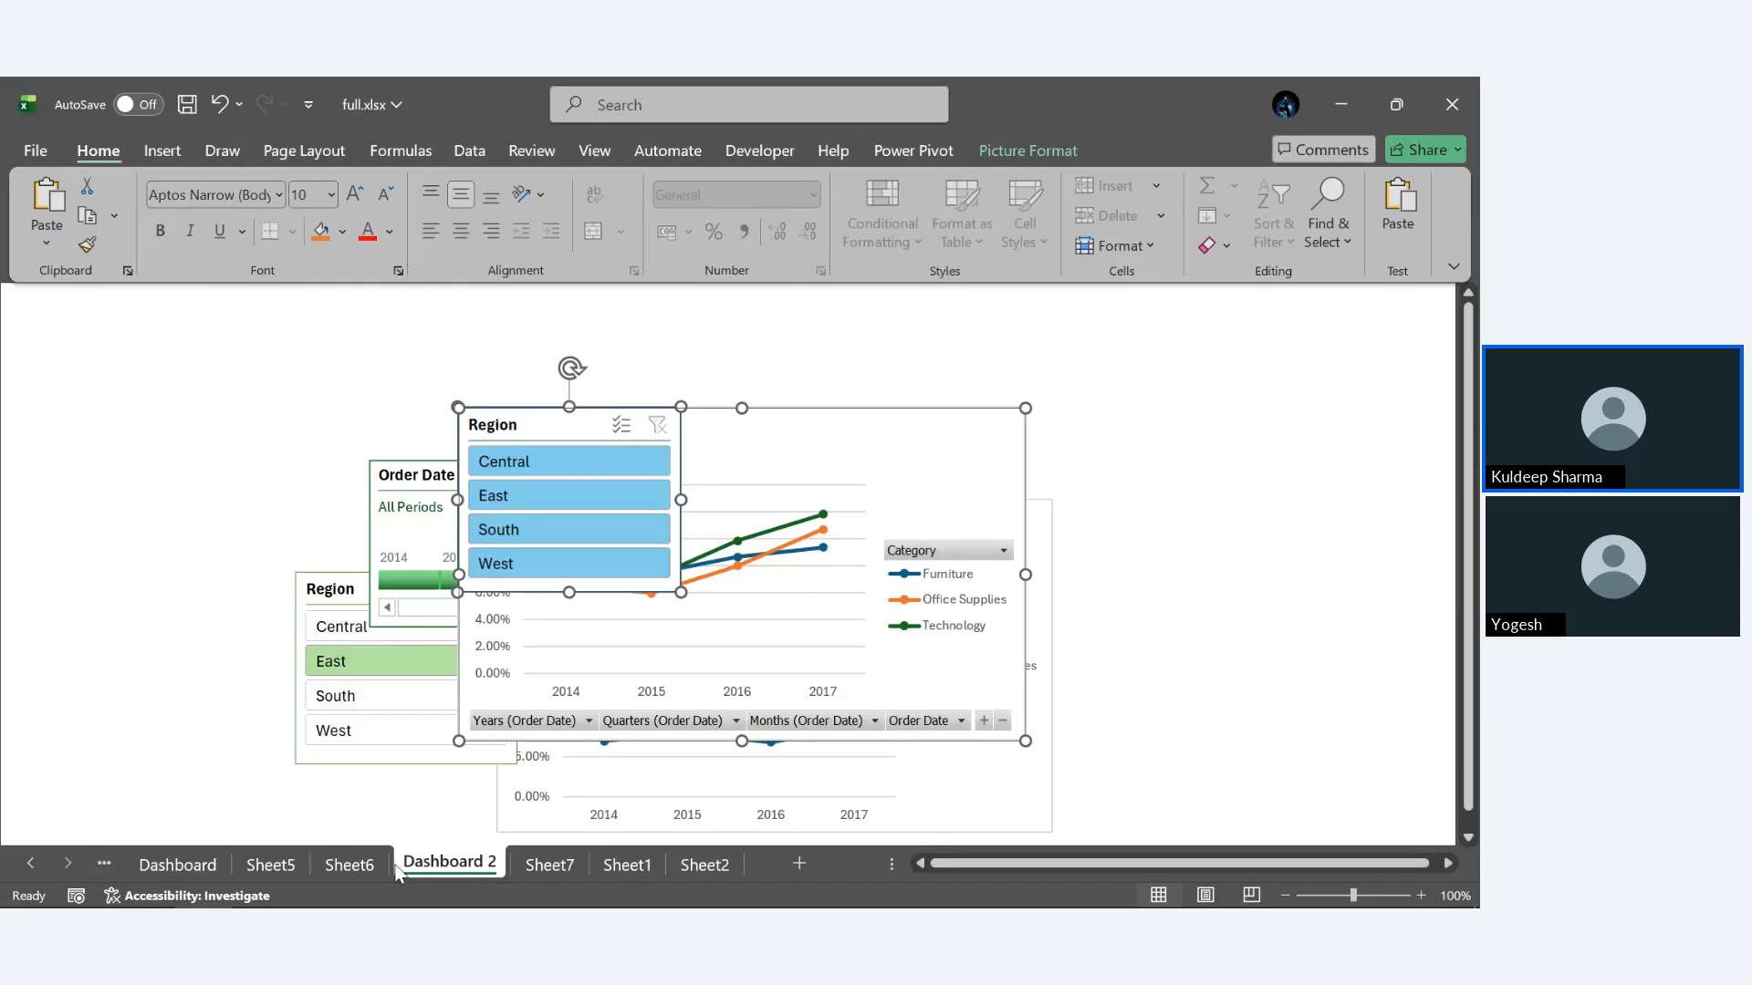
Move the blue Order Date timeline from Sheet6 to the Dashboard 2 worksheet.
click(349, 865)
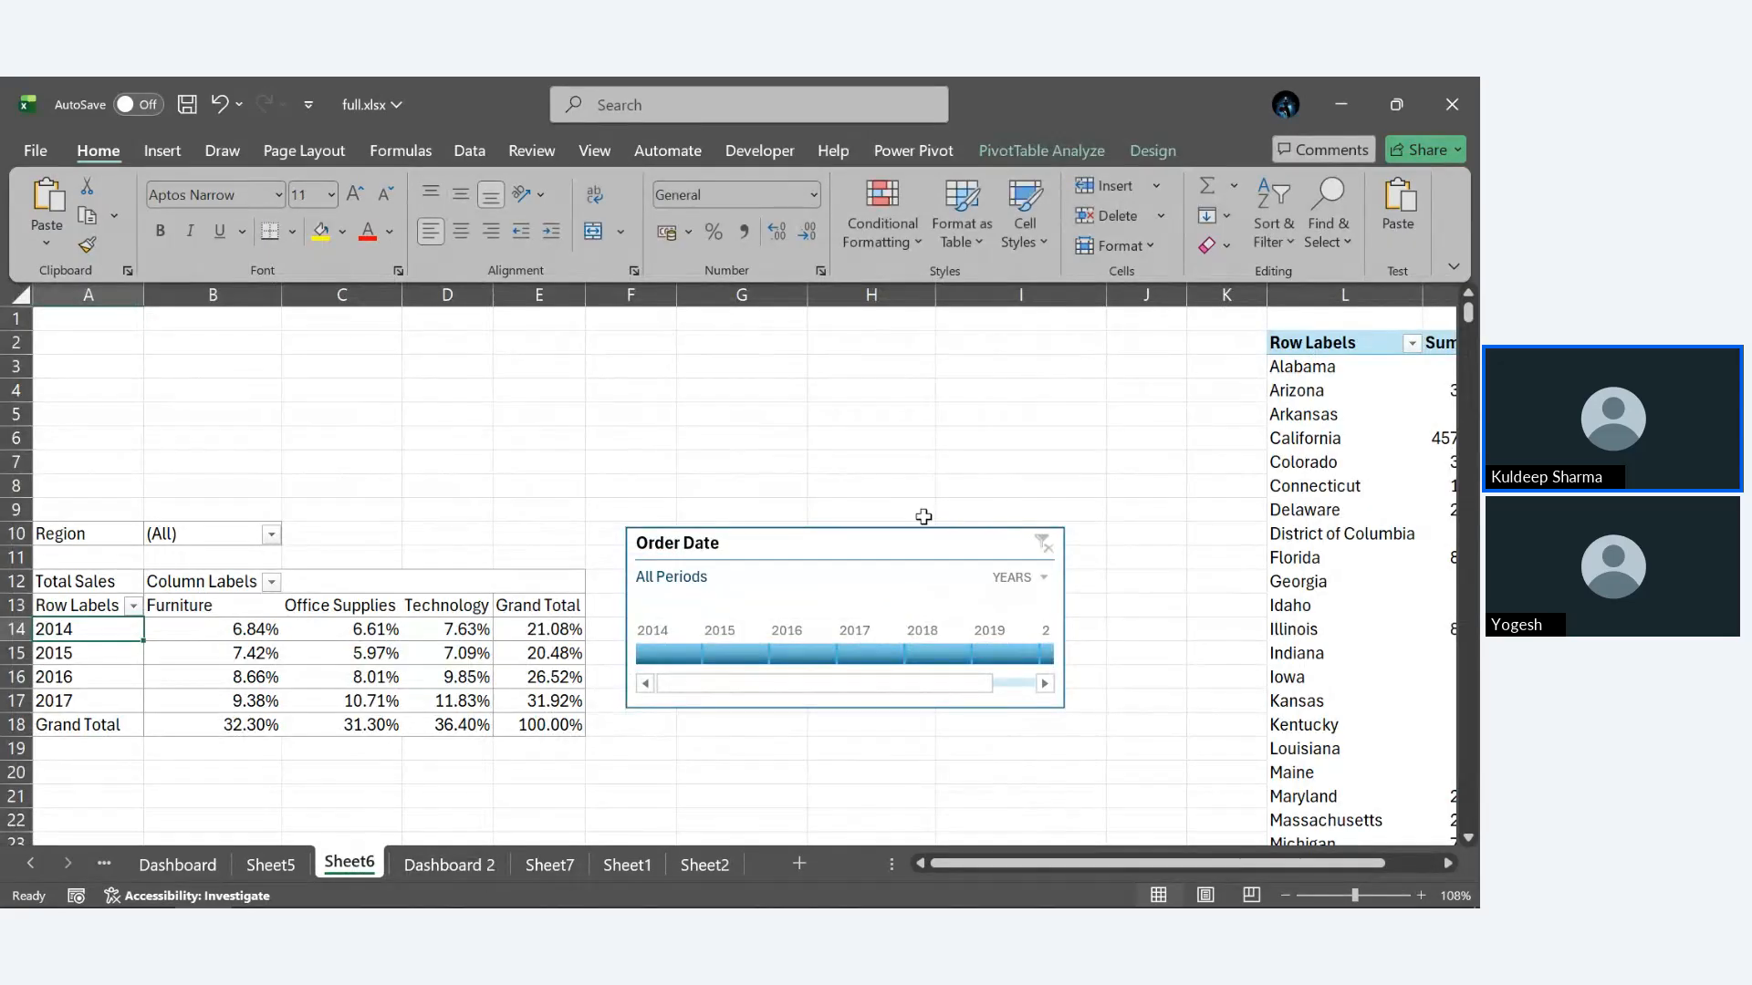
click(884, 556)
key(ctrl+x)
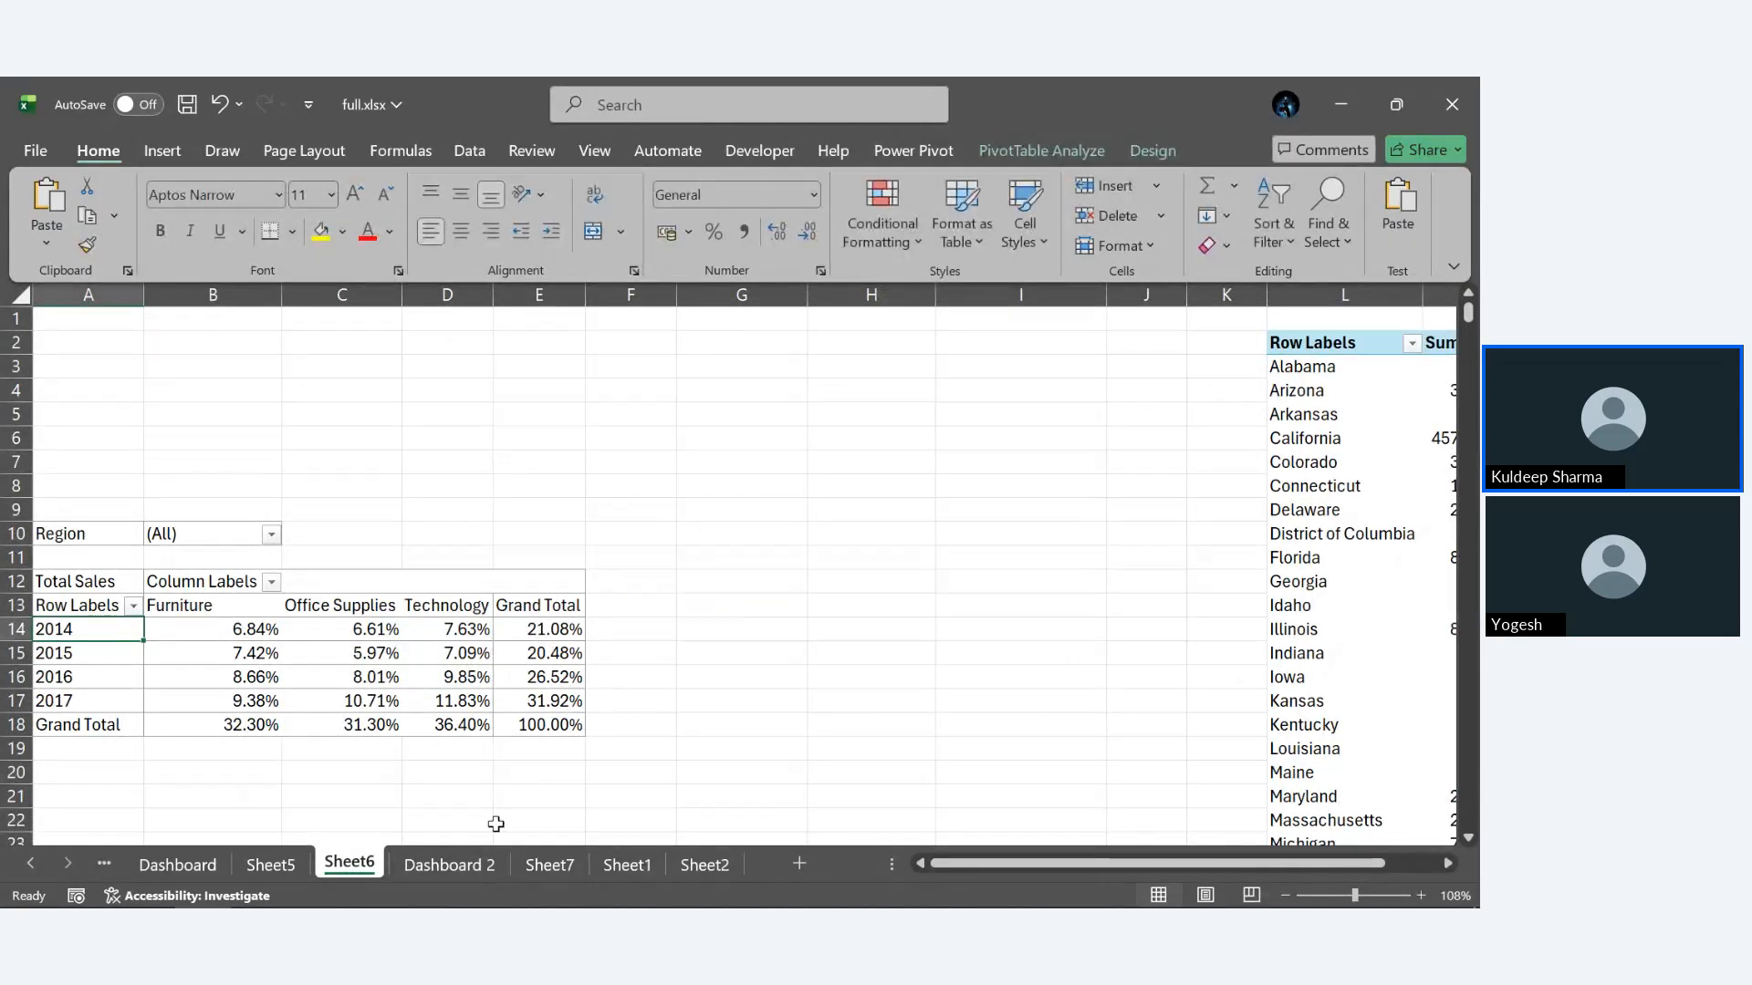
click(468, 867)
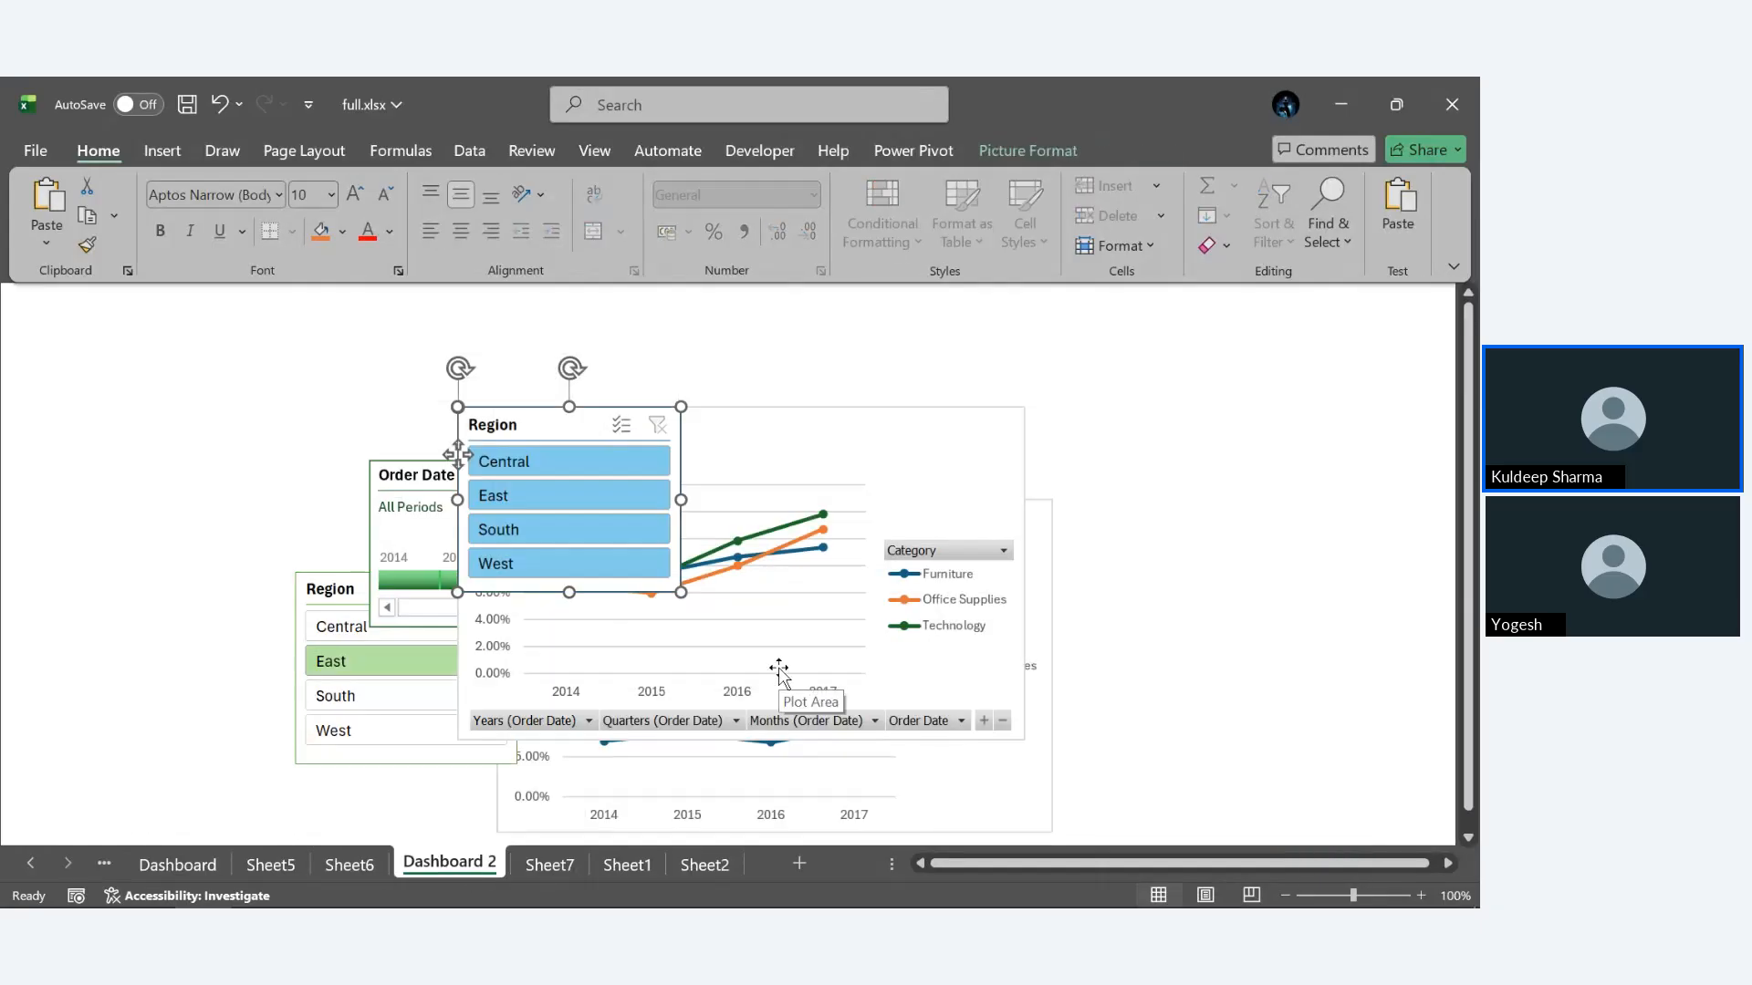
key(ctrl+v)
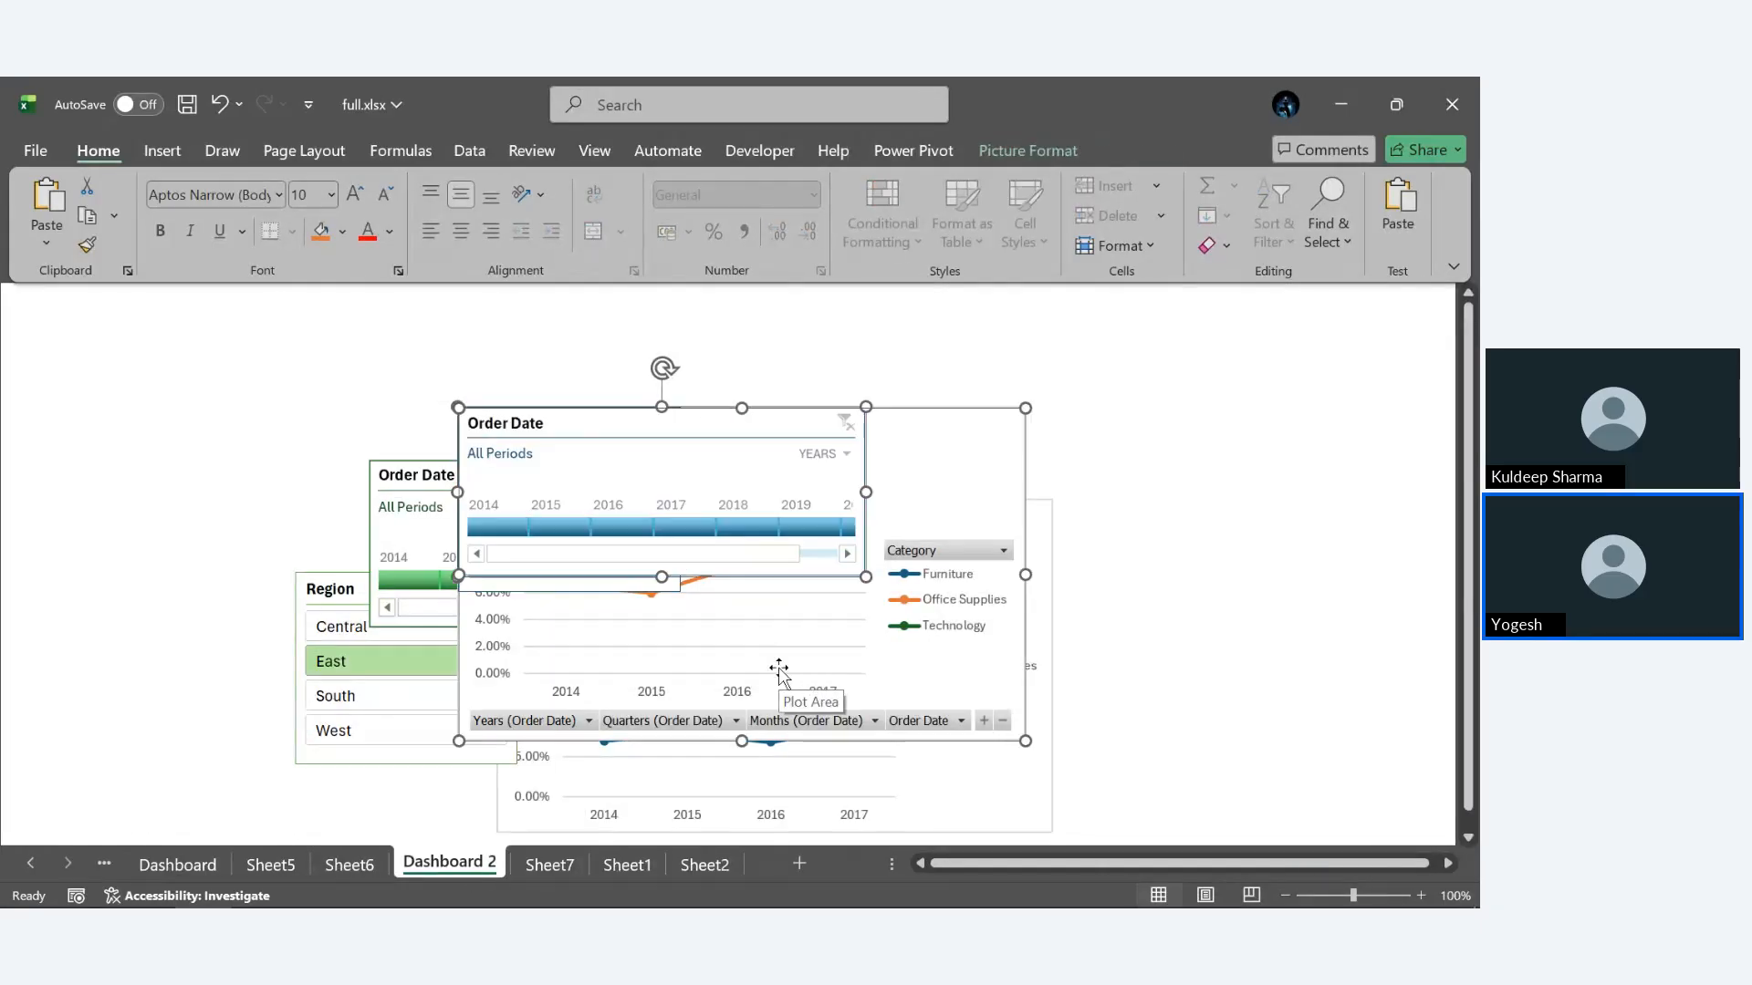
click(1209, 482)
scroll(1209, 482, down, 1)
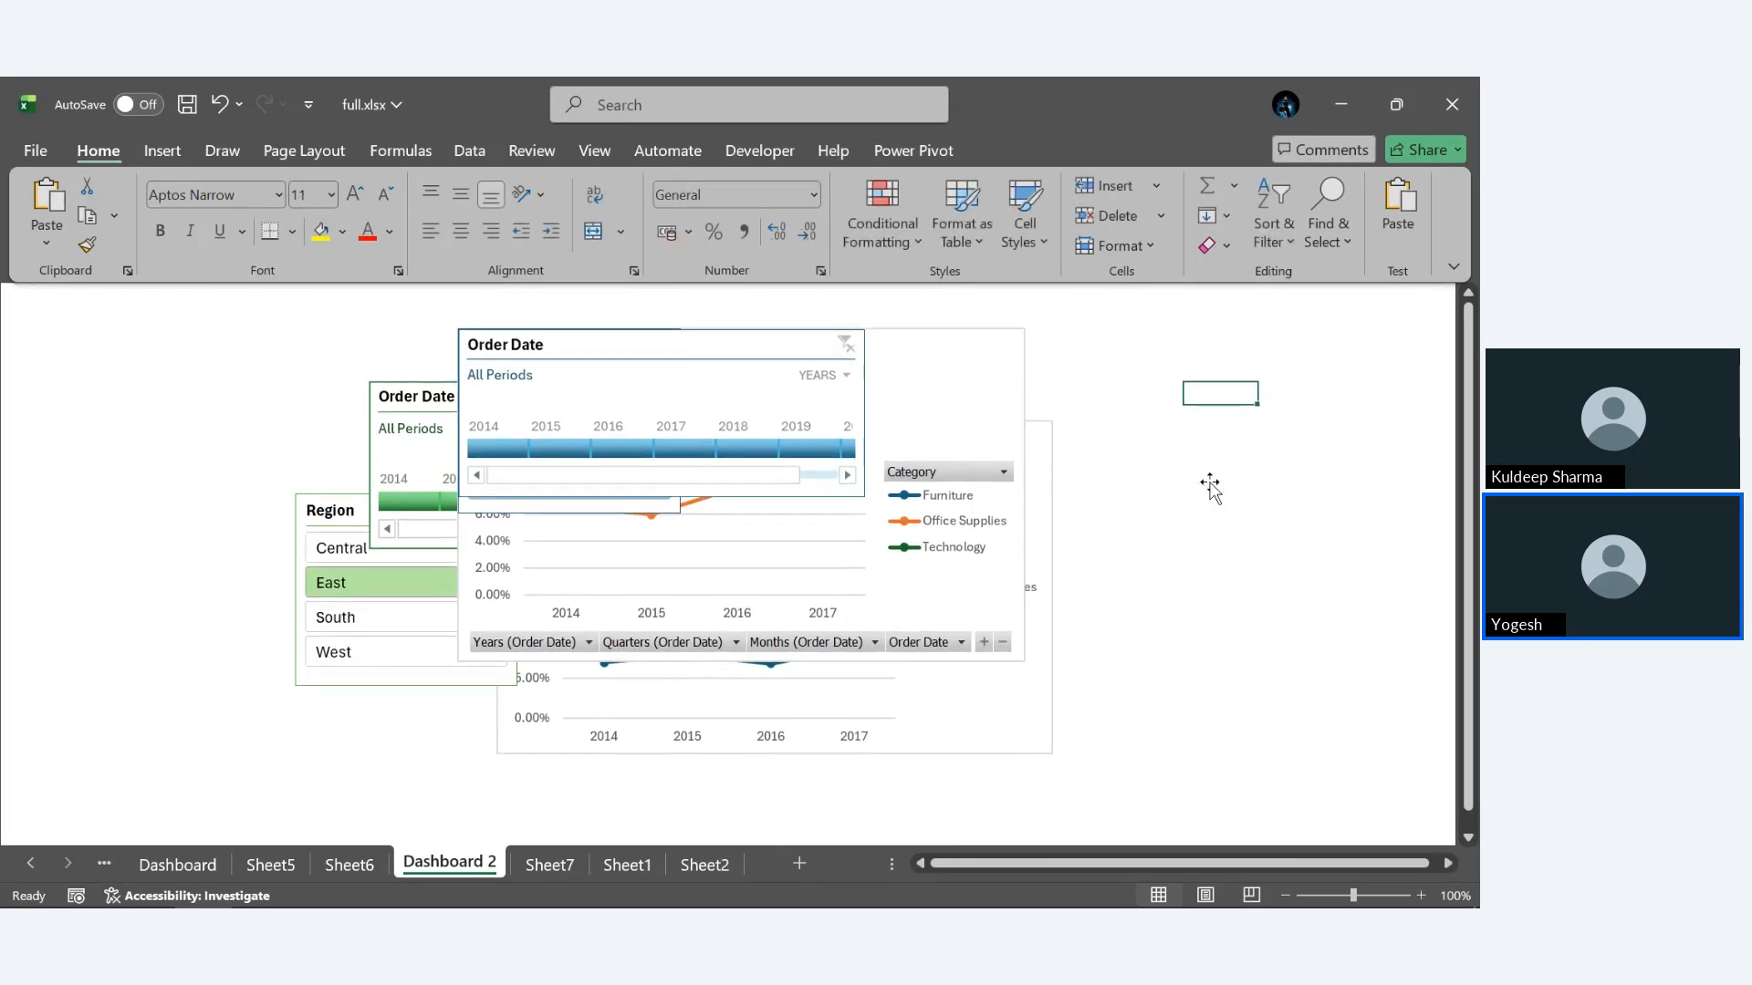
scroll(1210, 482, up, 1)
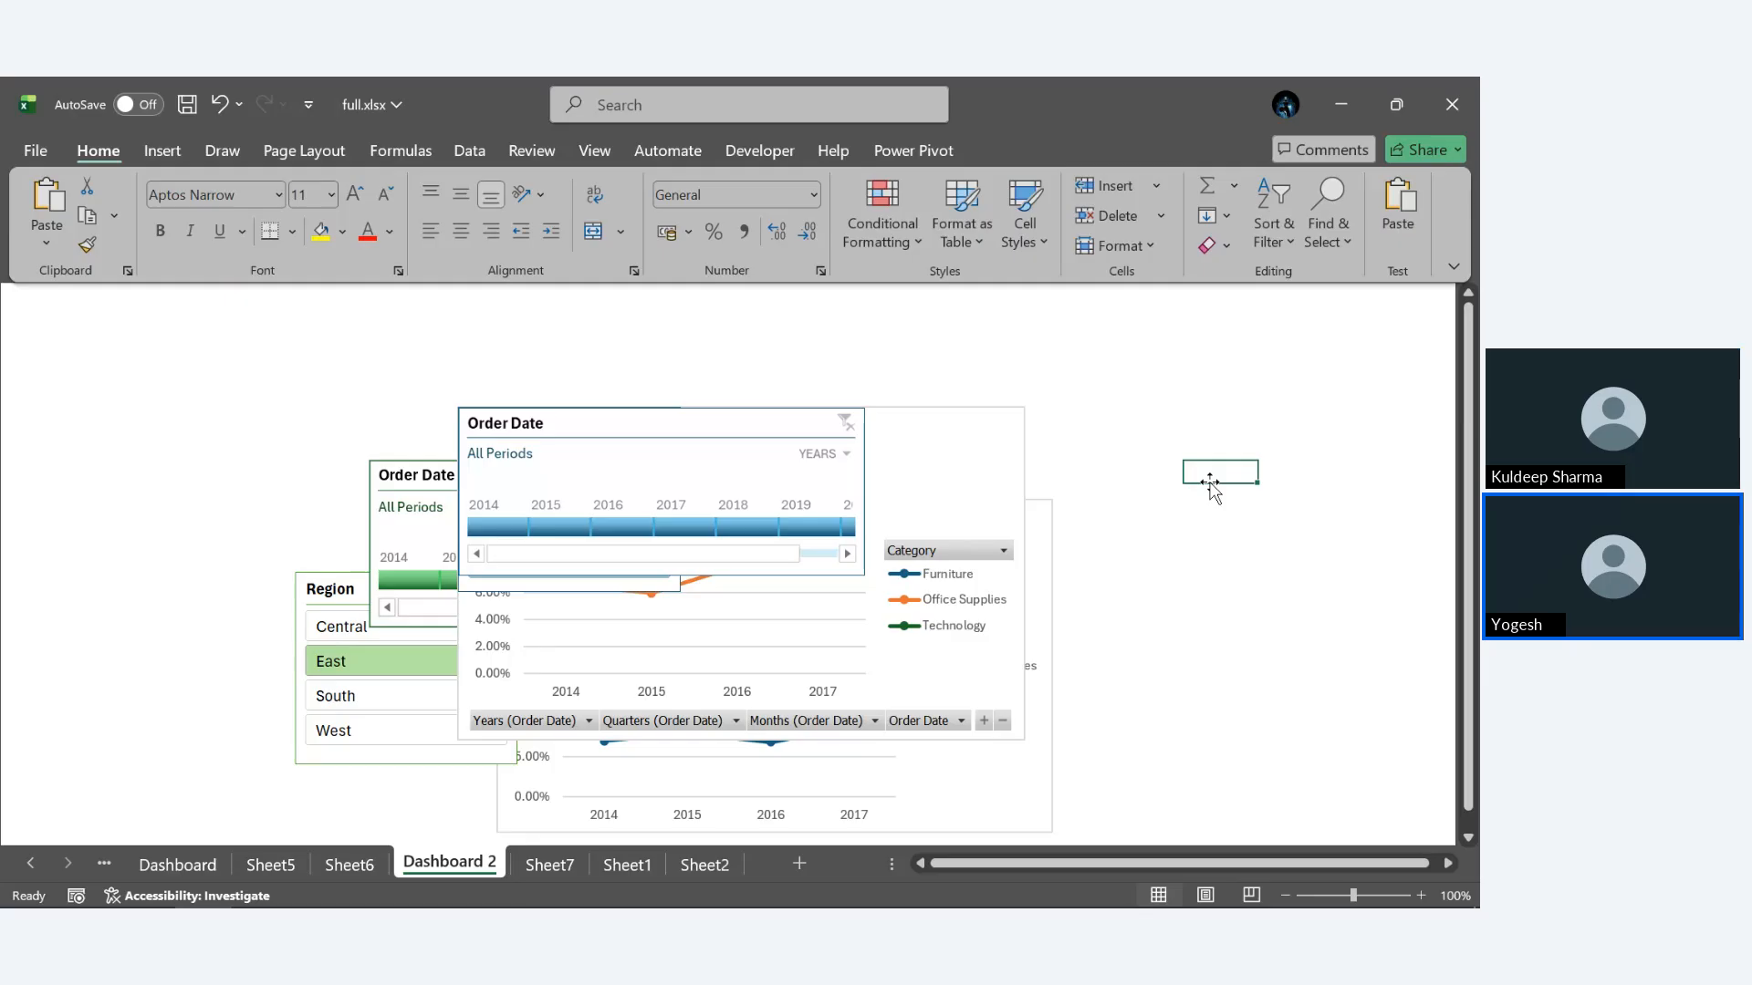
Insert a blue WordArt text object with a shadow effect on Dashboard 2.
click(157, 157)
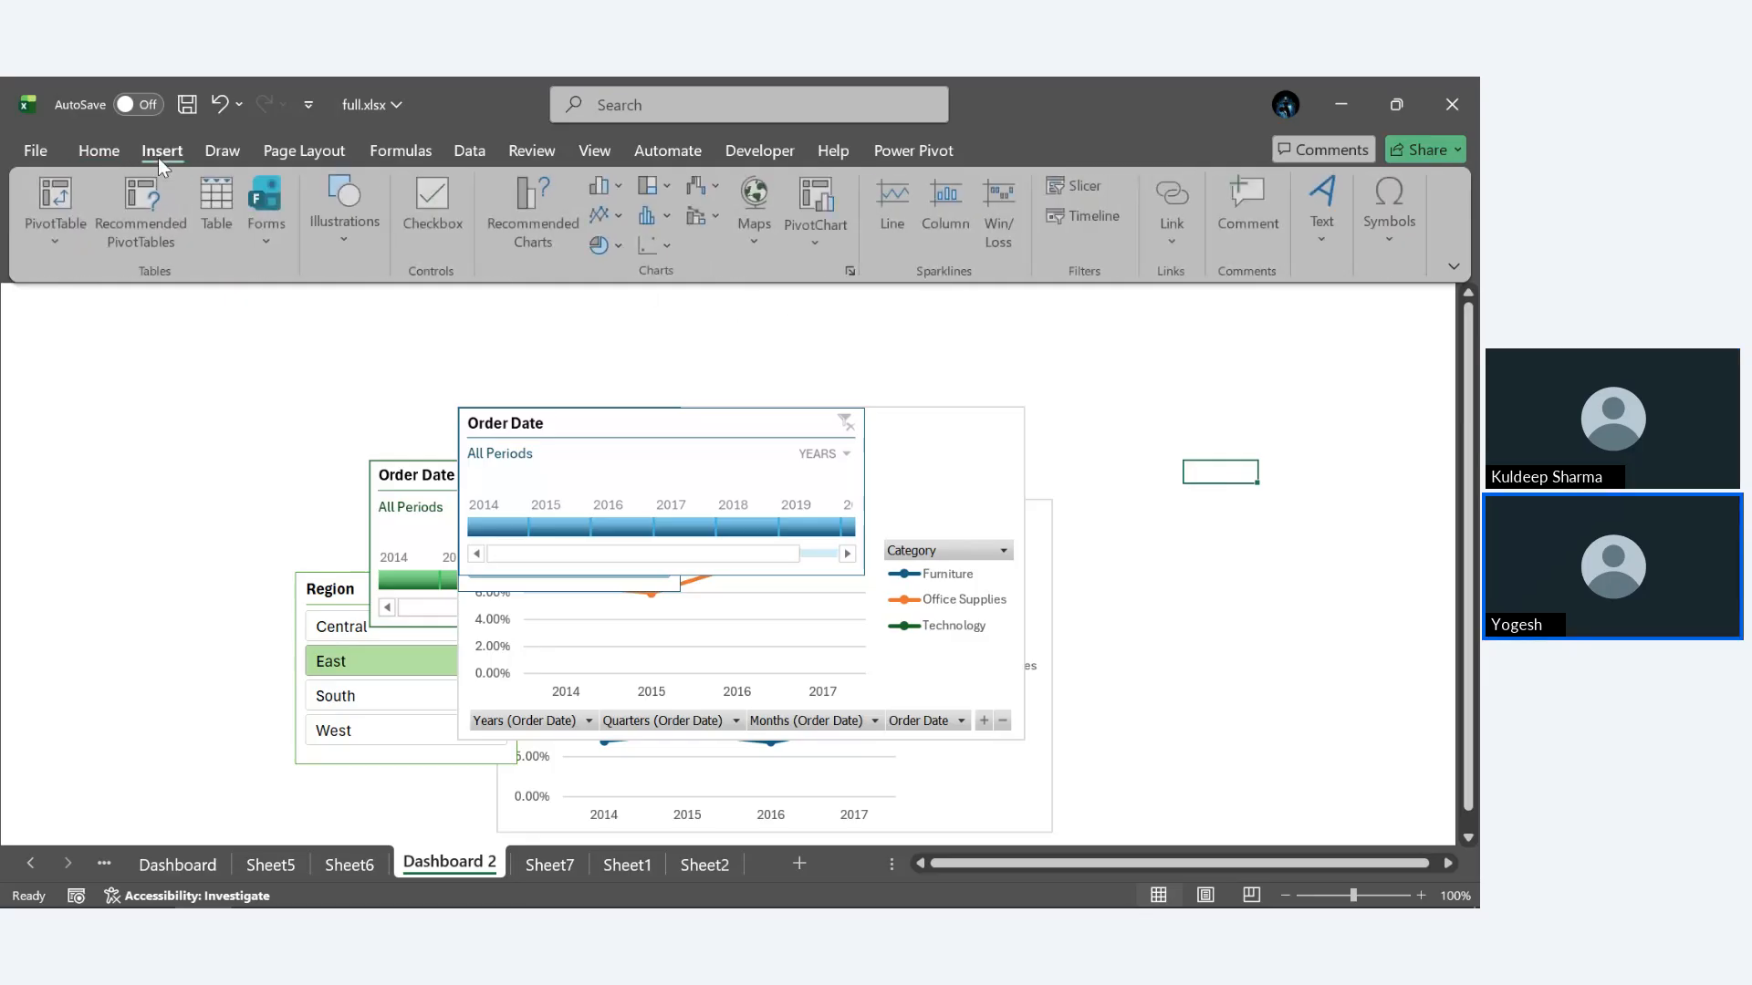
click(1323, 215)
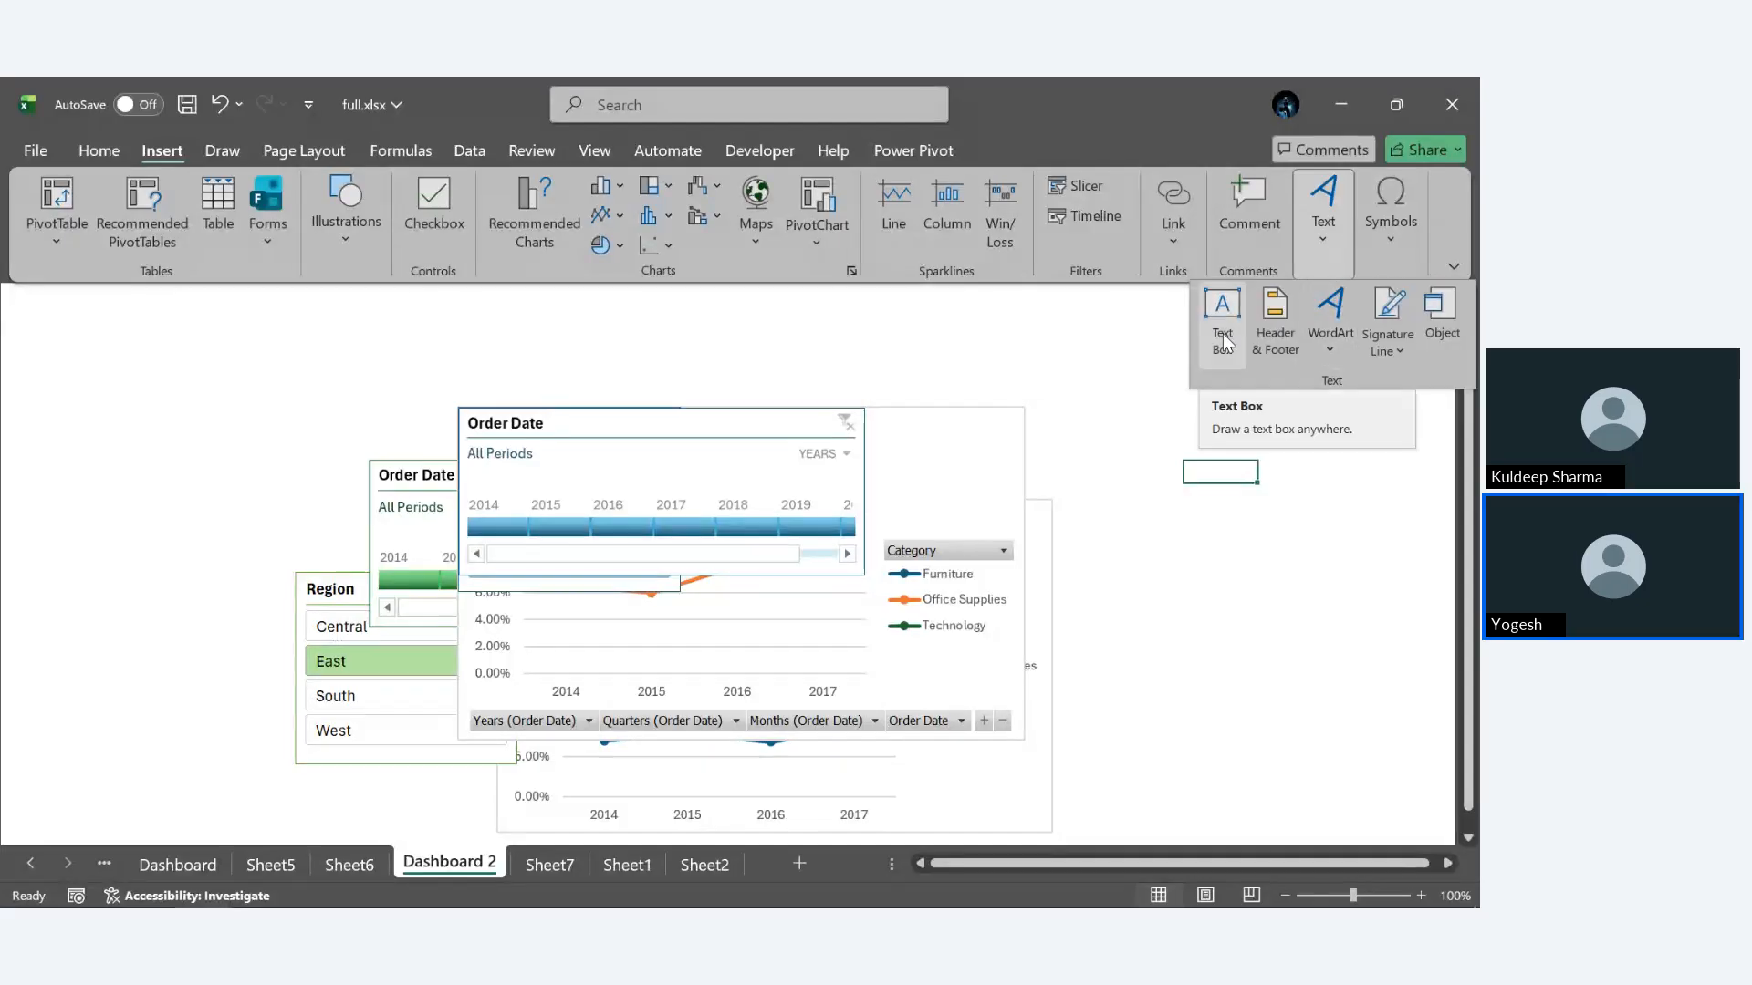
click(1332, 303)
click(1294, 602)
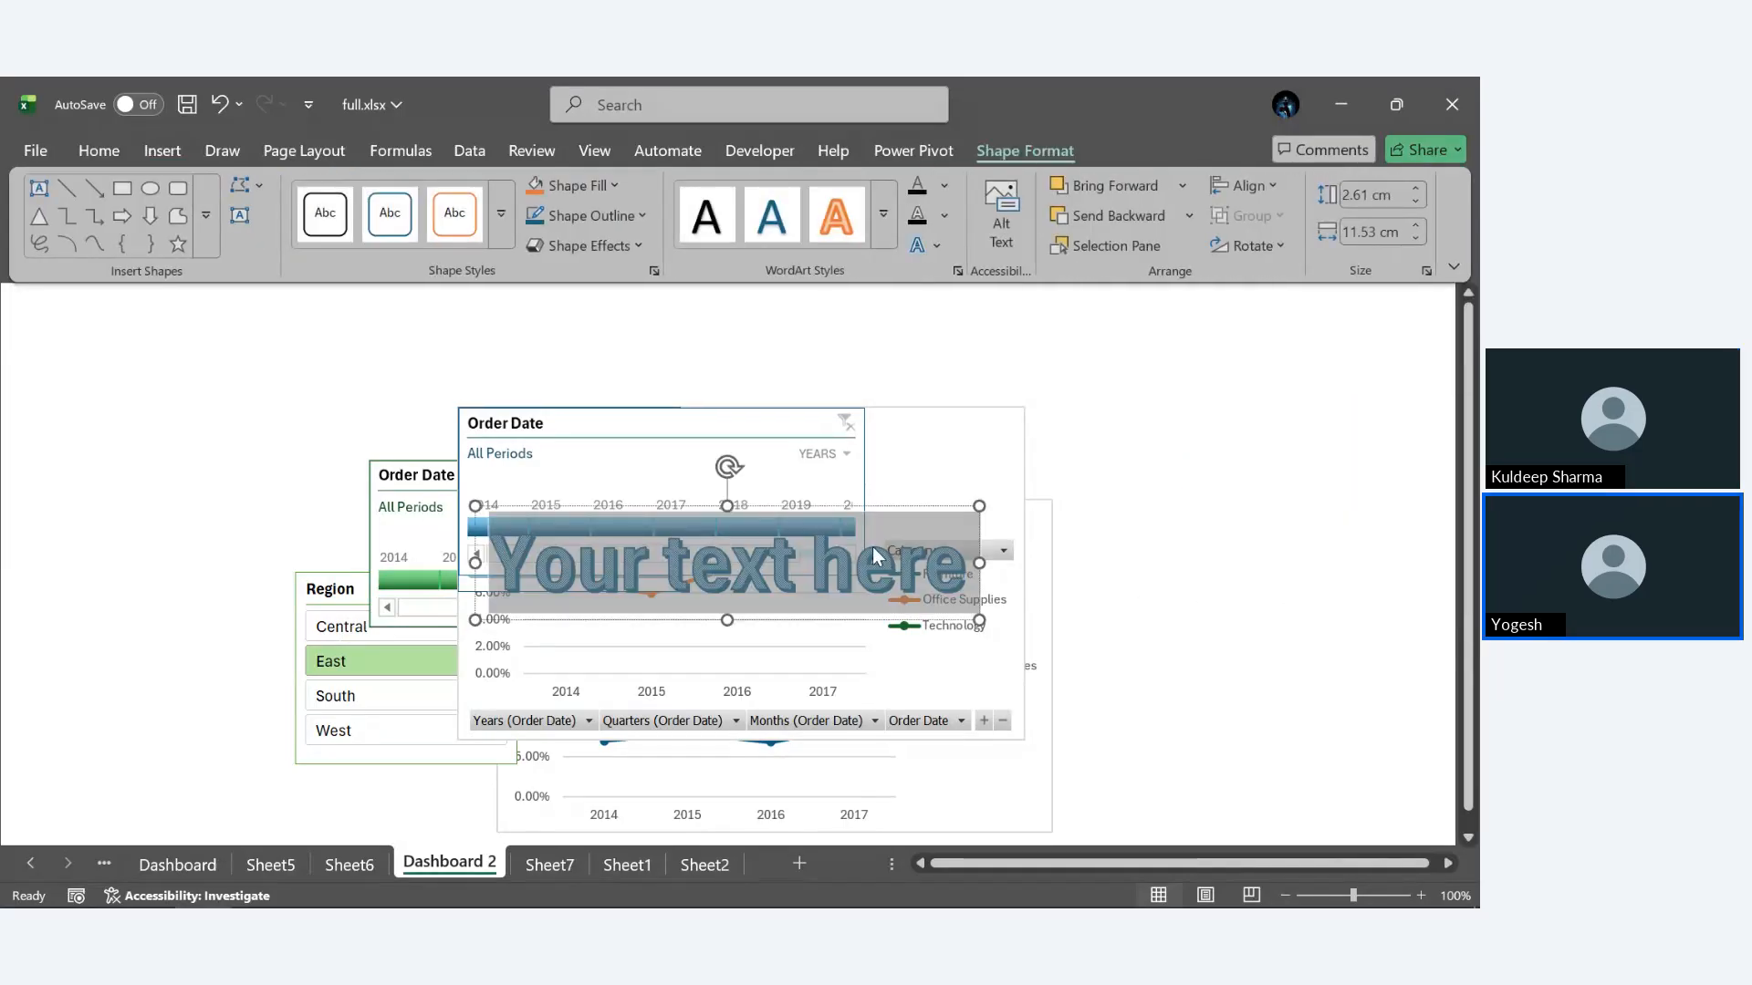
Place the WordArt above the charts near the top of the sheet, shifting the newer chart down and the older one slightly up.
click(880, 501)
drag(881, 501, 884, 641)
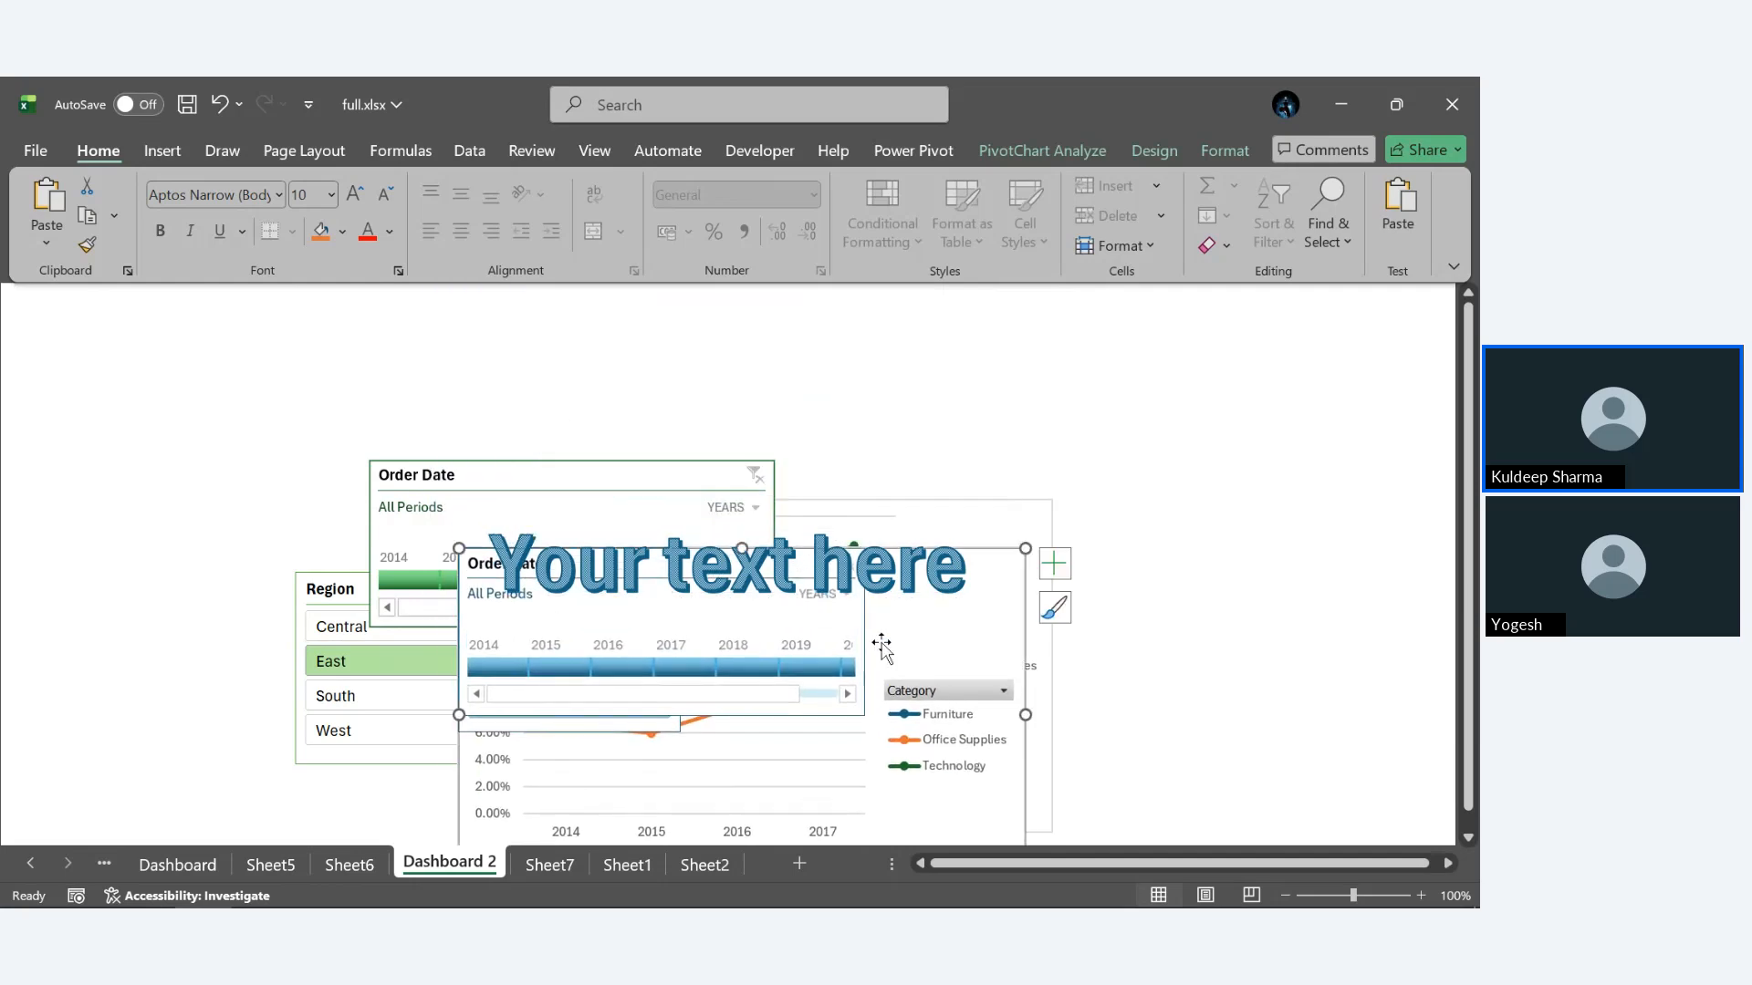
click(883, 581)
drag(922, 501, 926, 453)
click(940, 538)
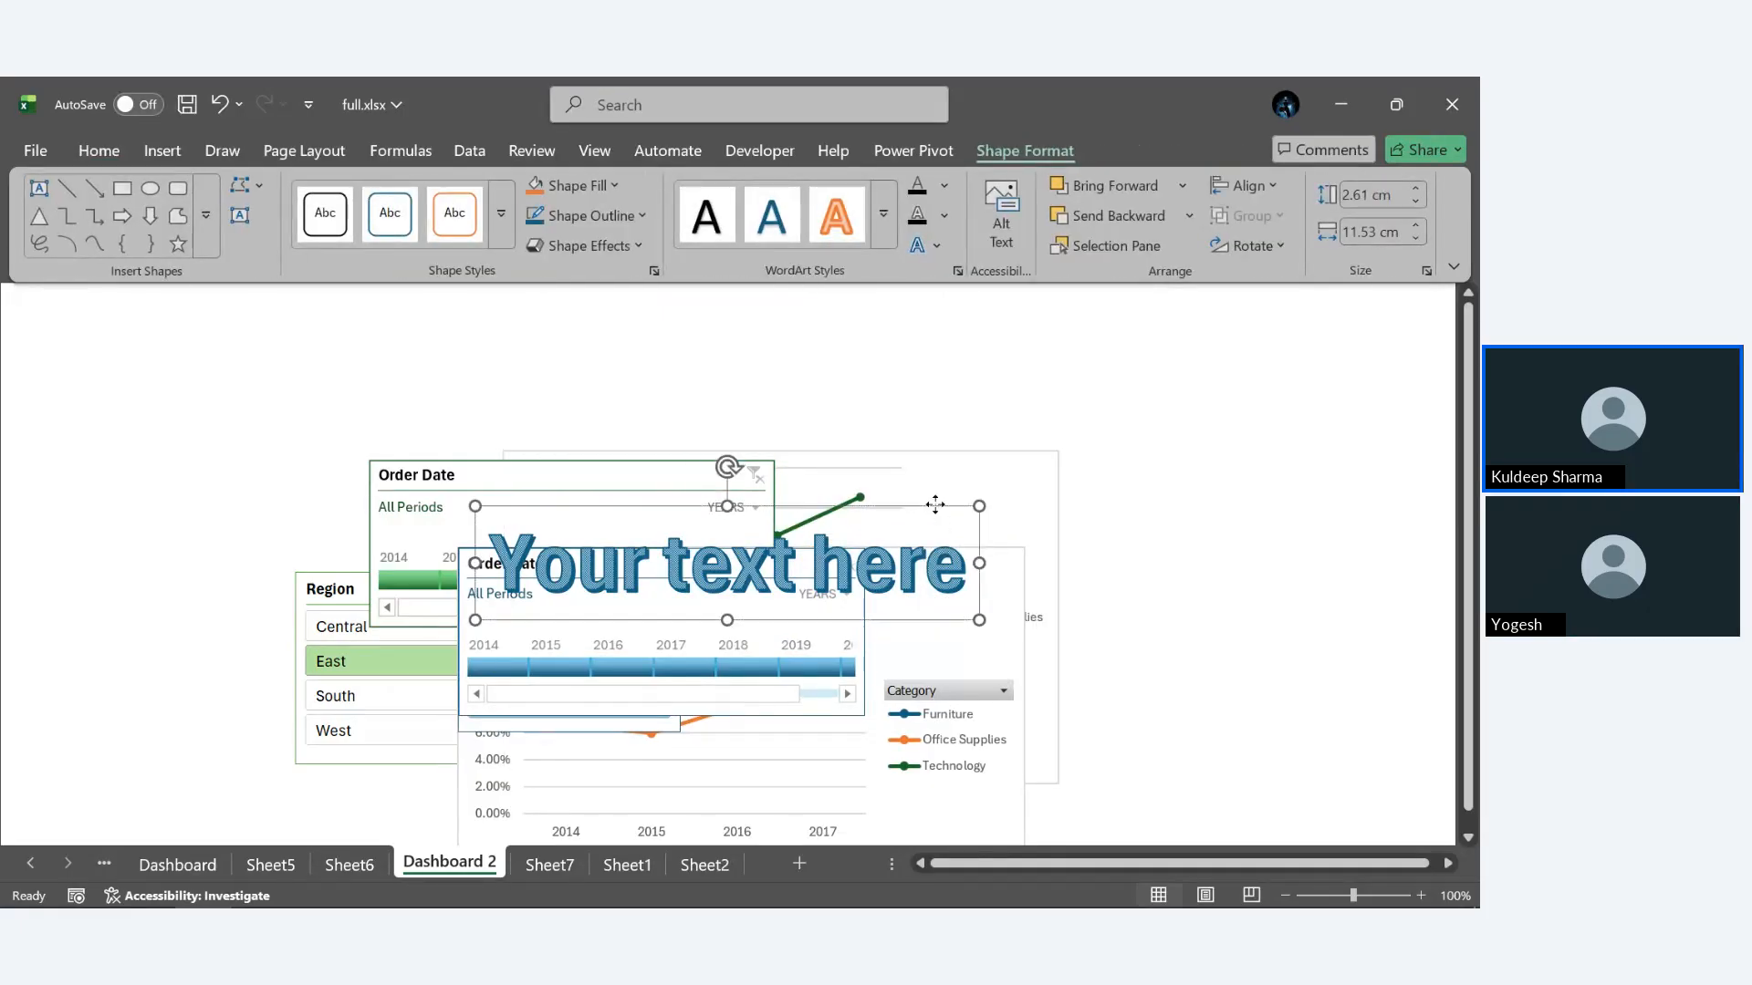
drag(933, 506, 906, 281)
drag(900, 501, 910, 284)
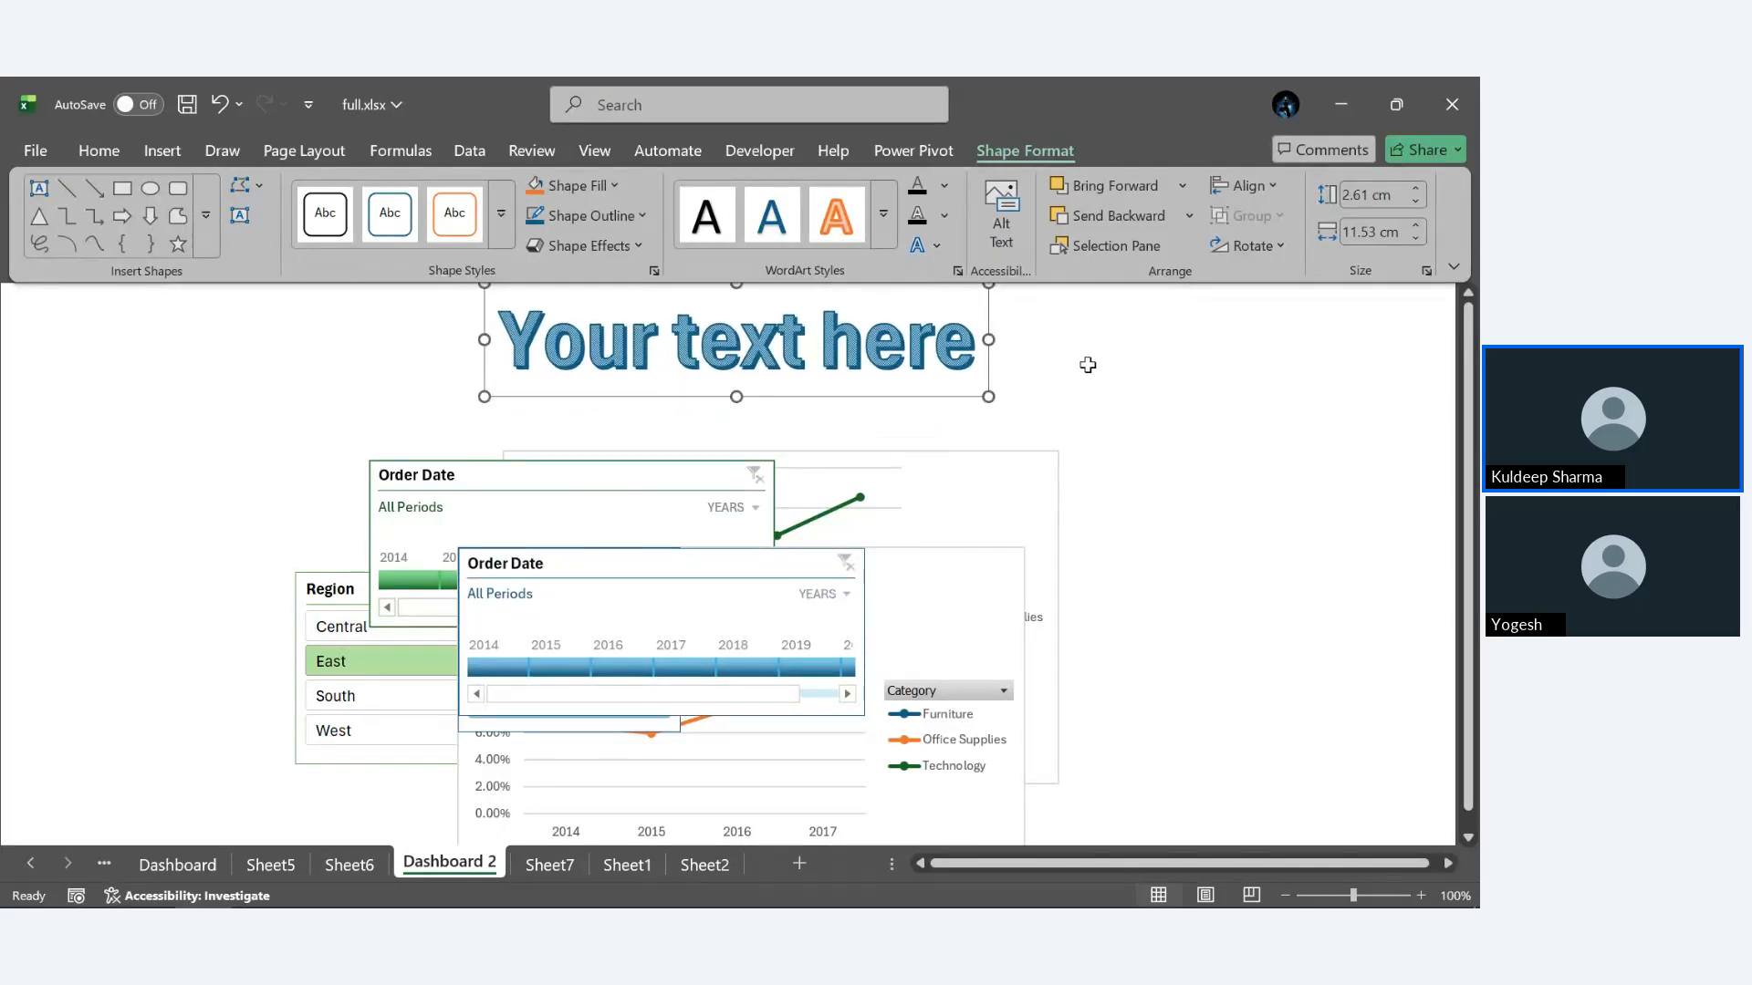
Replace the WordArt placeholder text with the title "SuperStore DashBoard".
click(935, 331)
triple_click(934, 330)
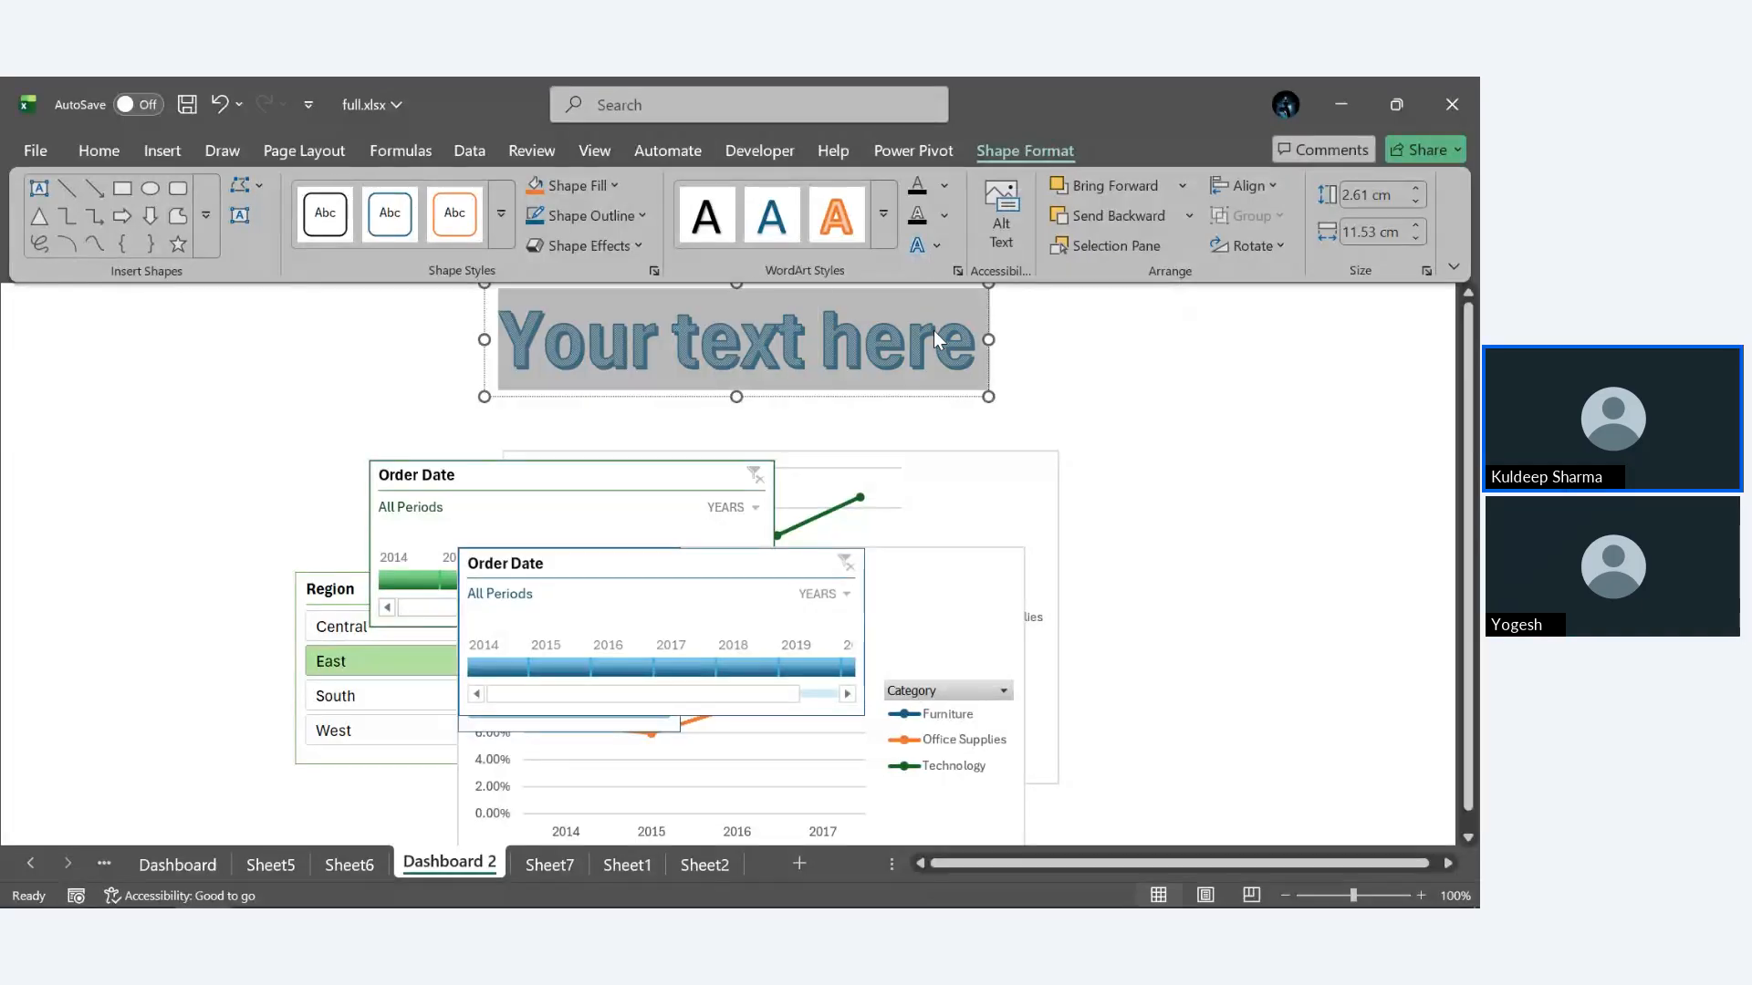
text(Super)
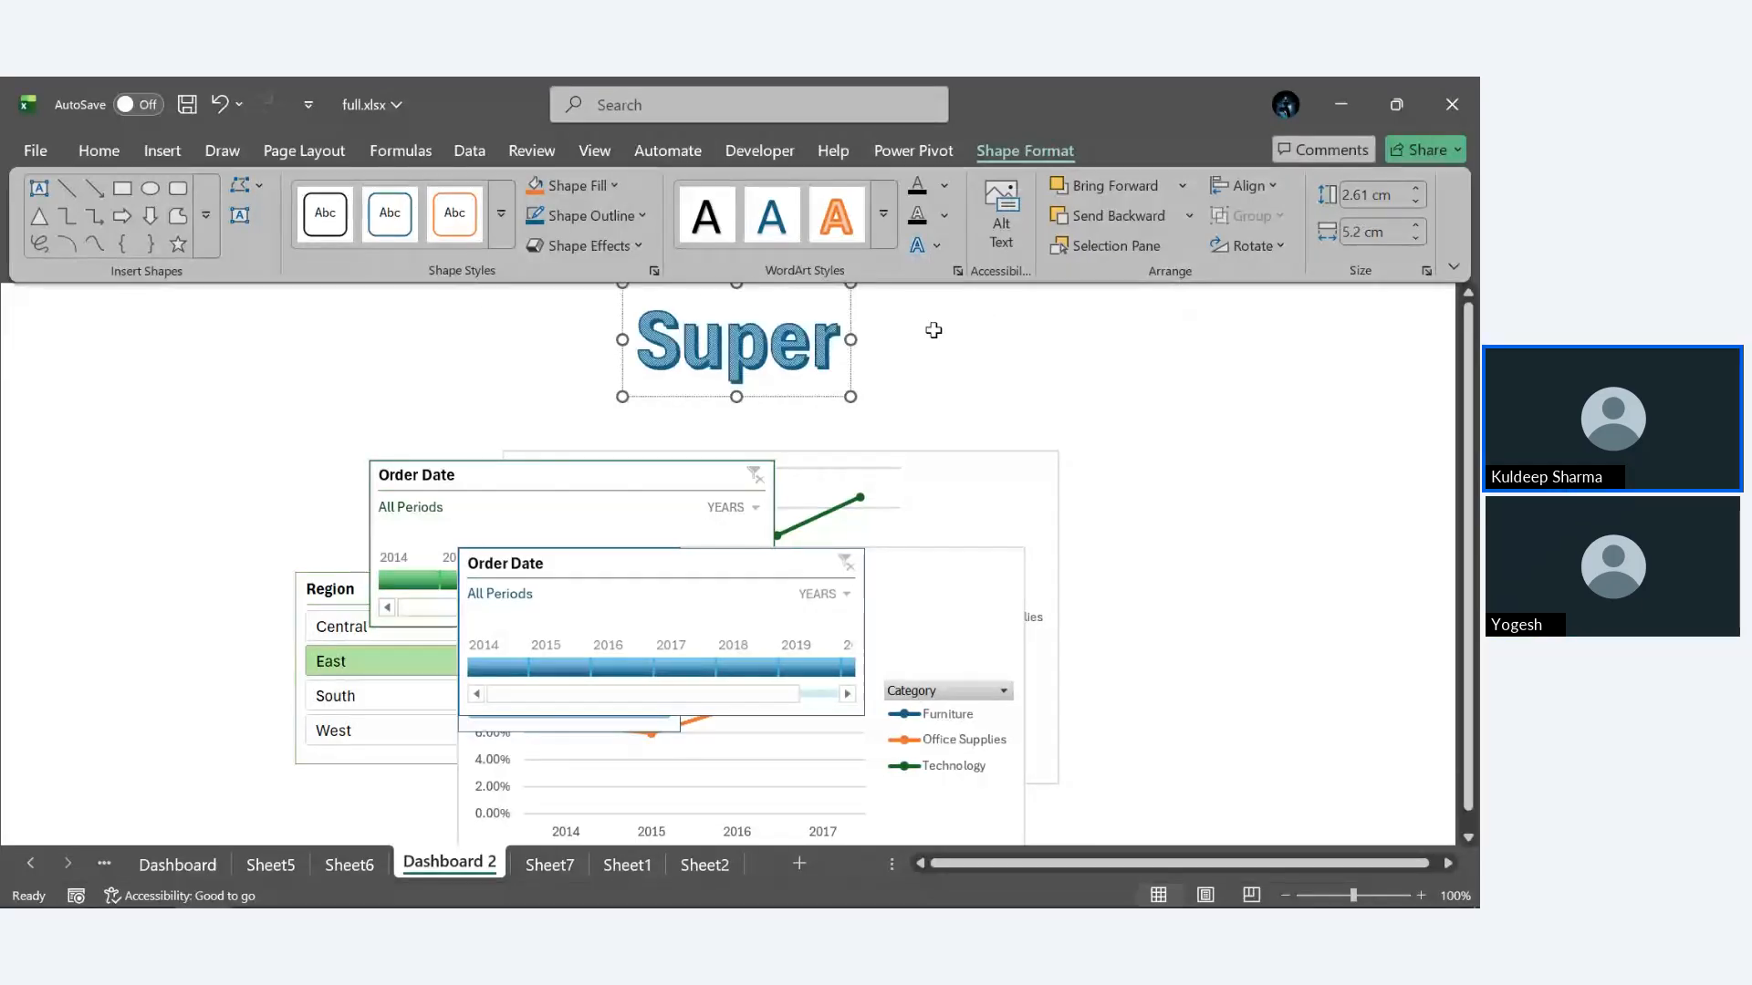
text(Store)
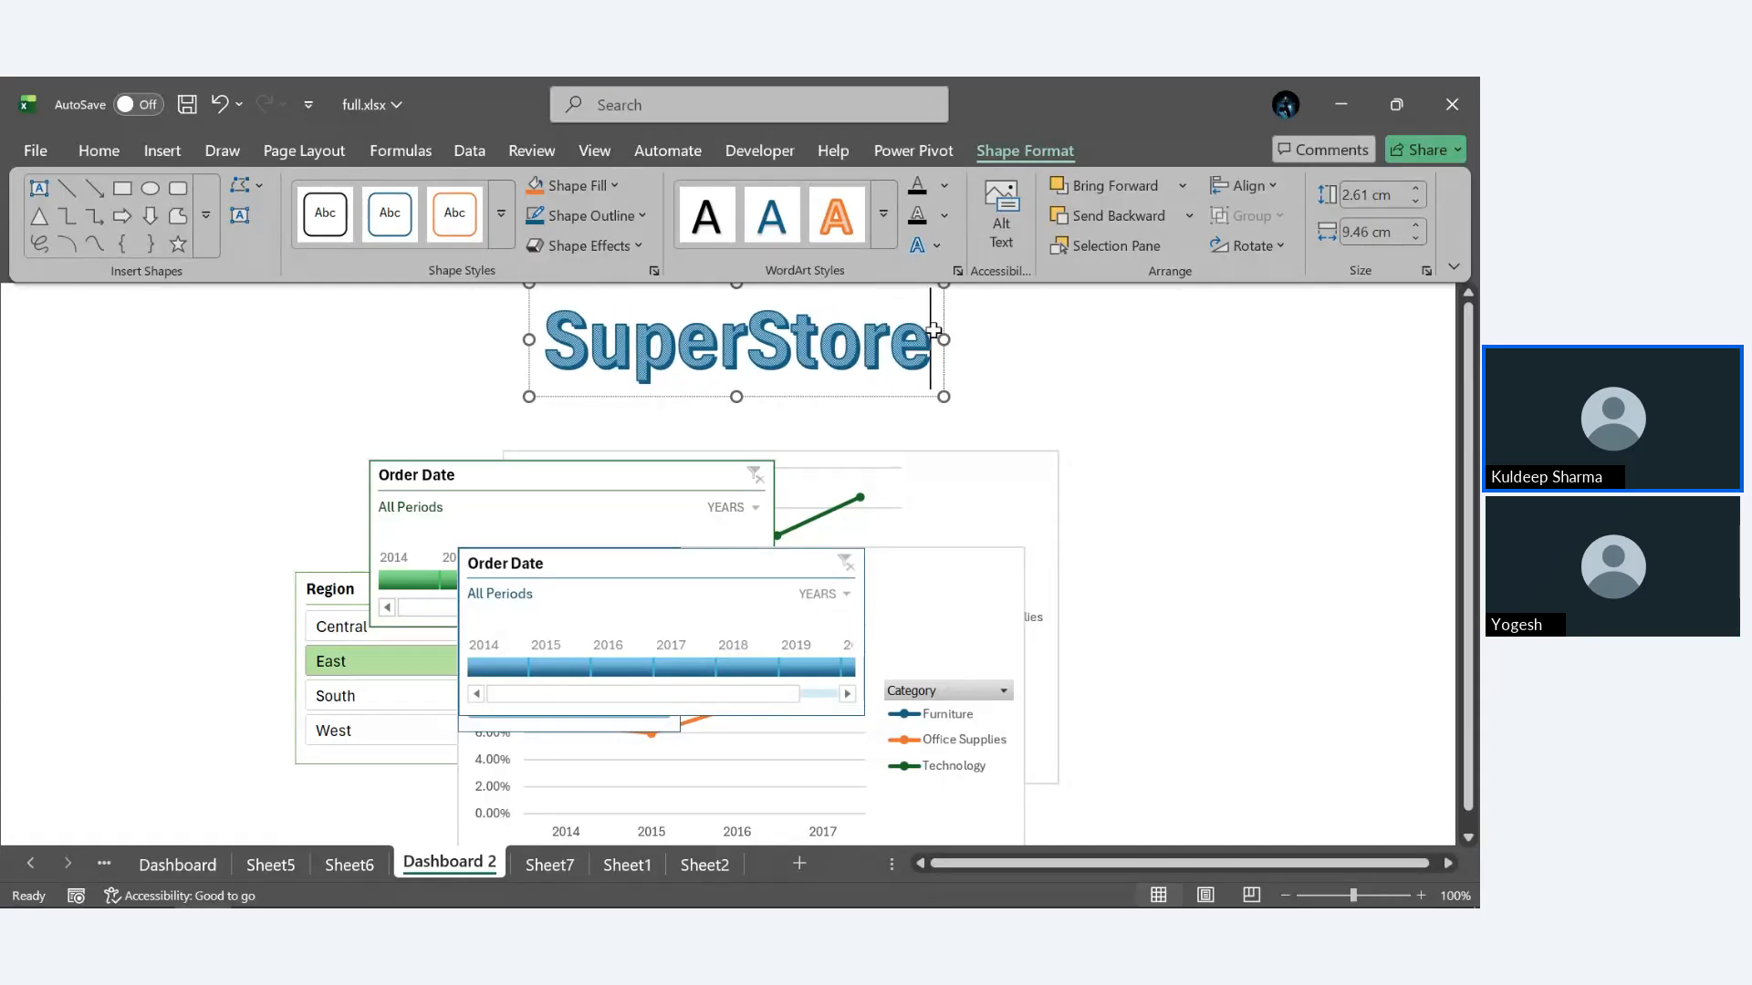
text( Das)
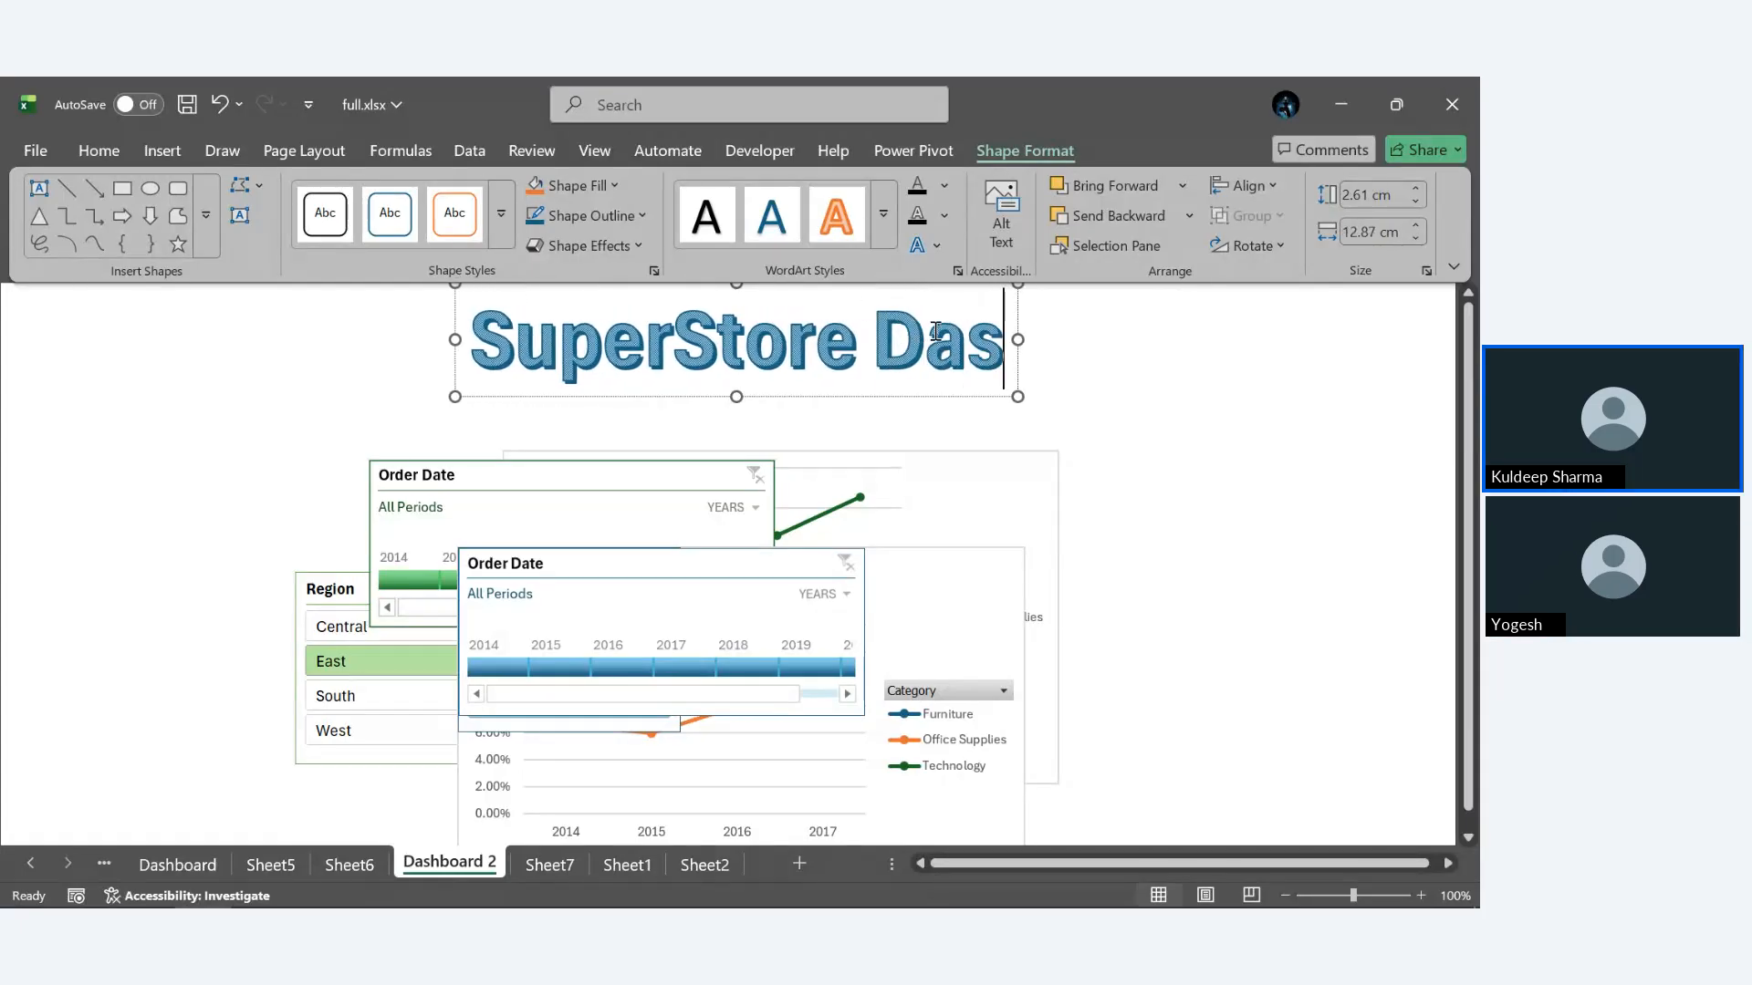
text(hBoard)
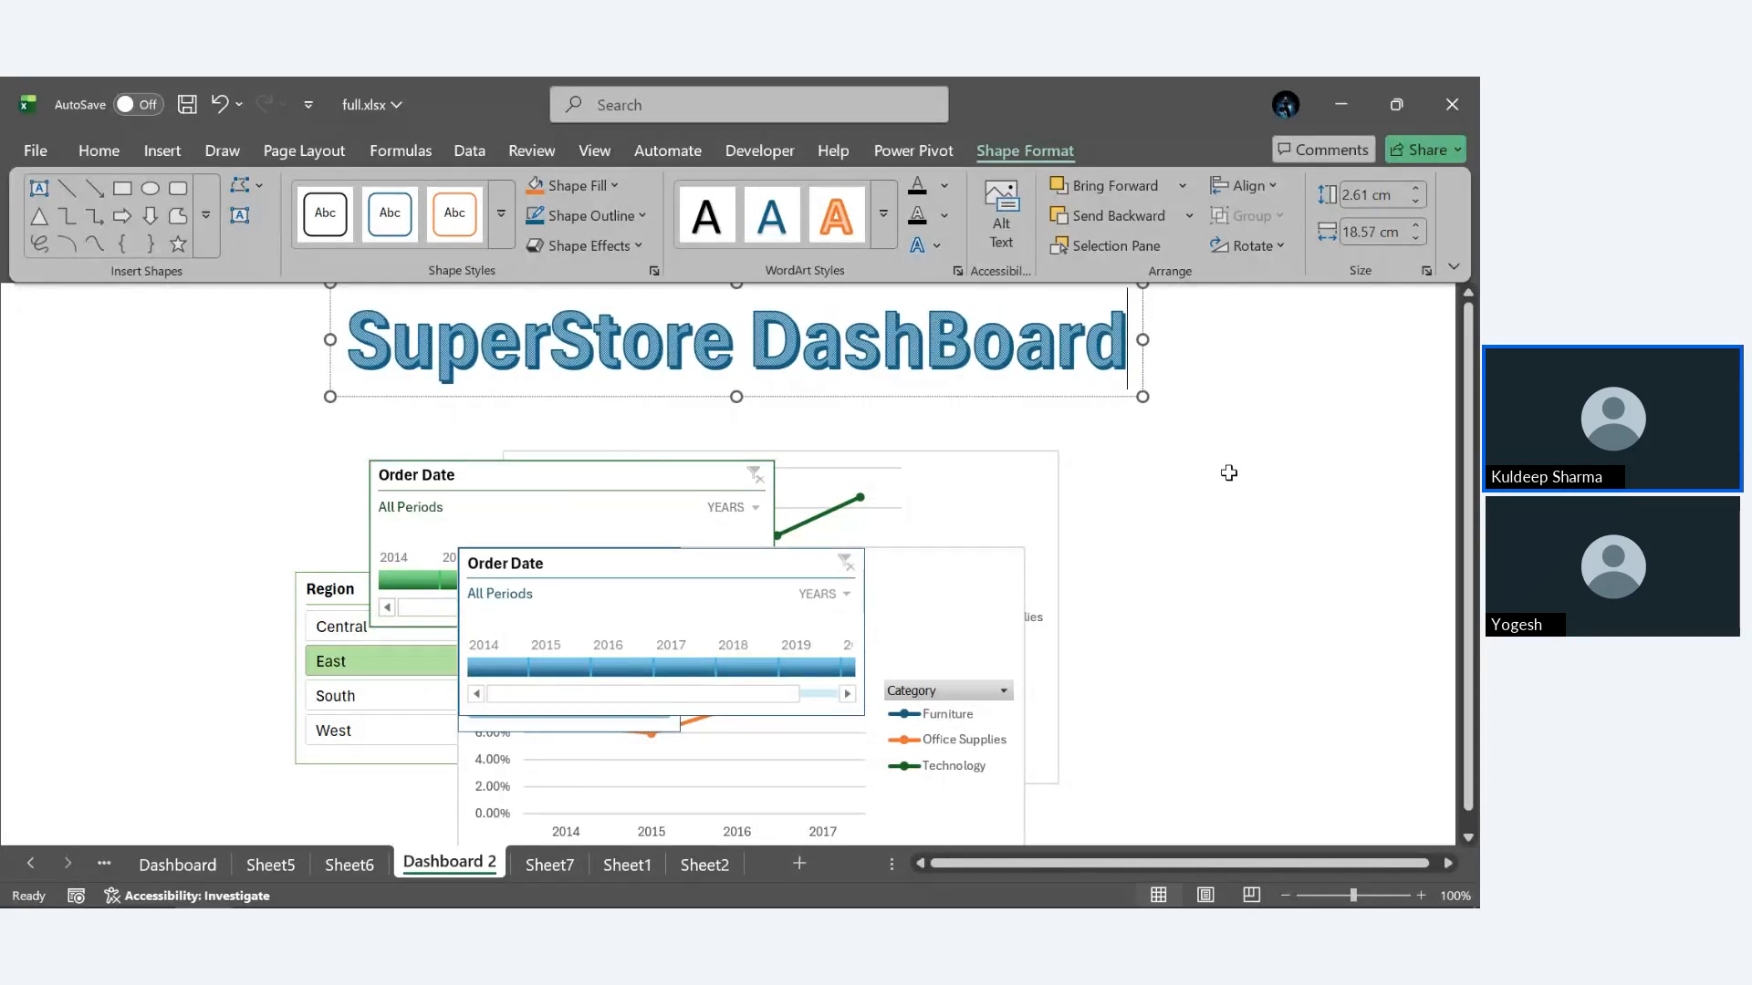
click(1229, 472)
Shift the SuperStore DashBoard title slightly down so its whole frame sits just above the charts.
click(1066, 365)
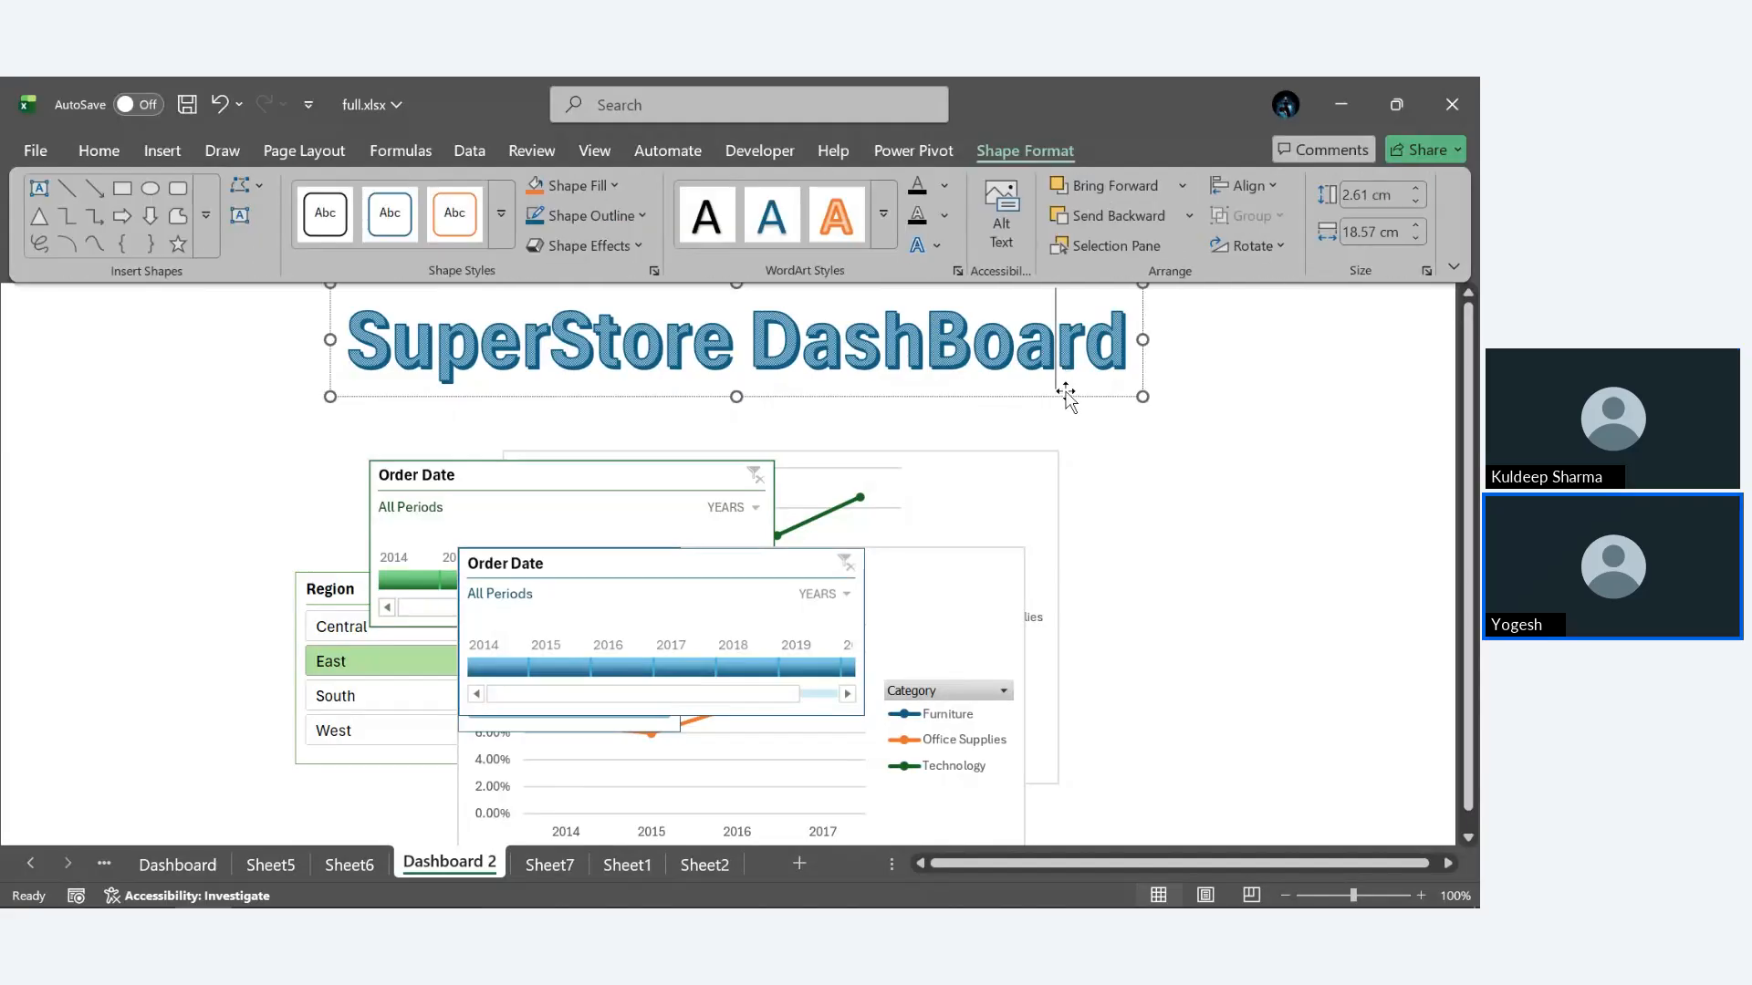
drag(1066, 391, 1064, 425)
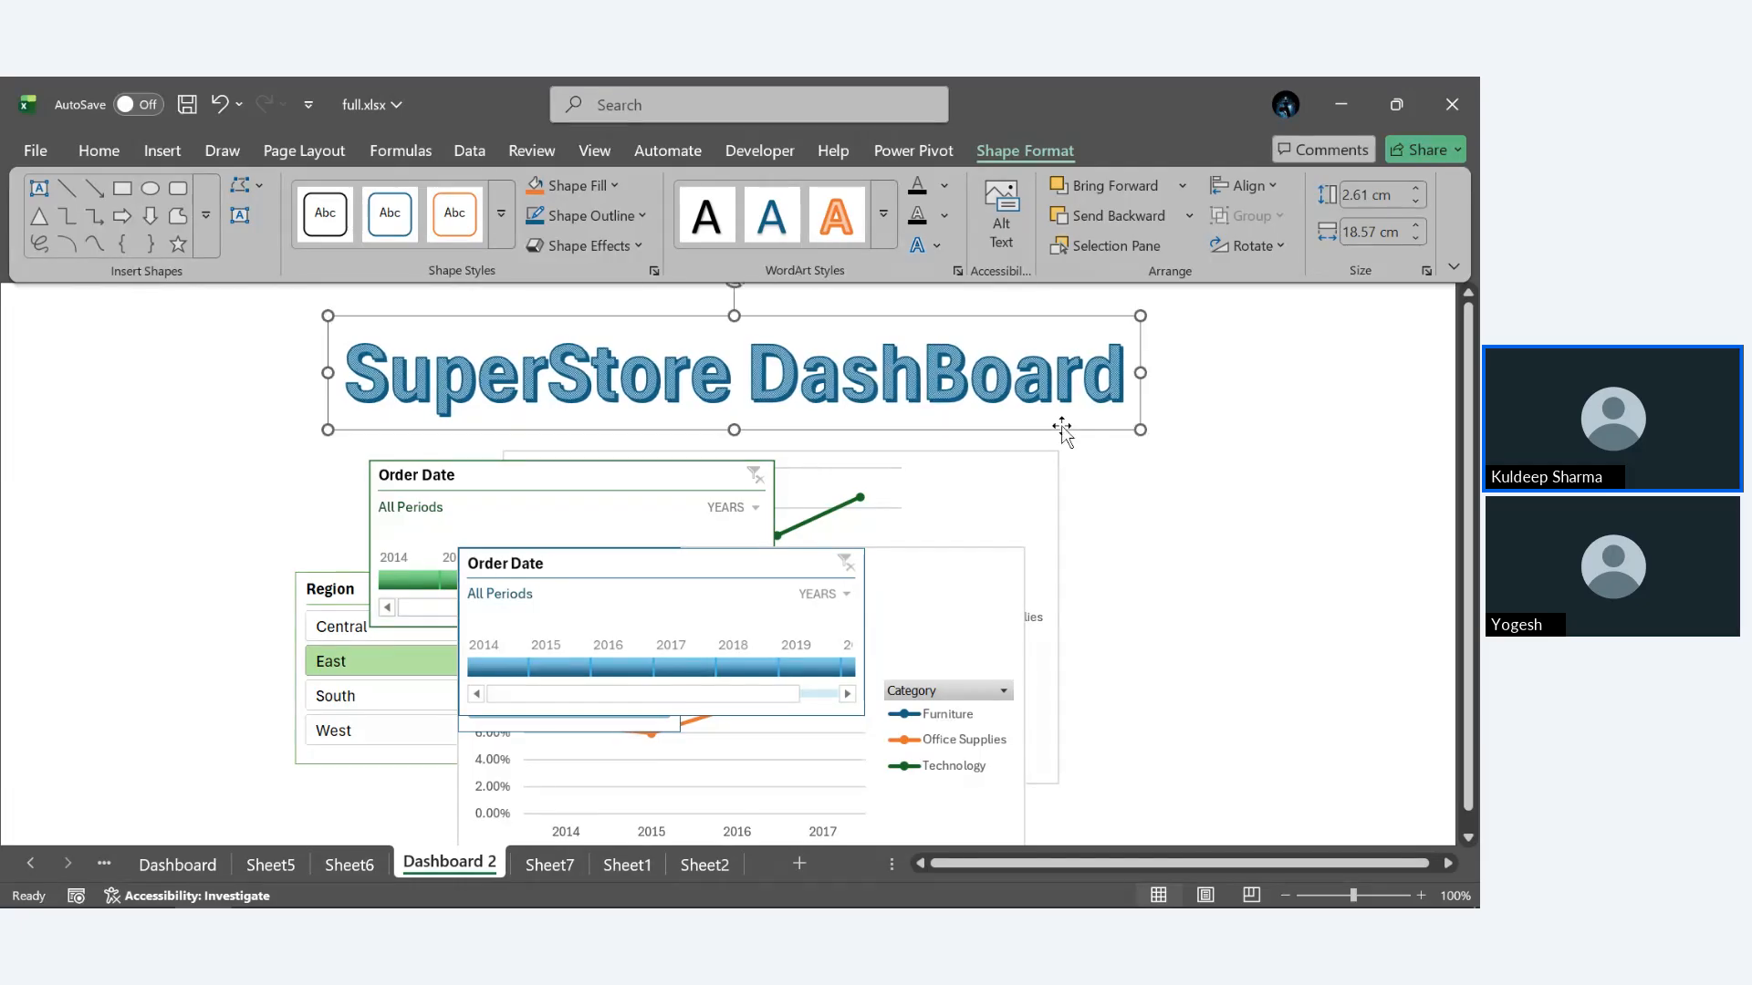
click(1198, 584)
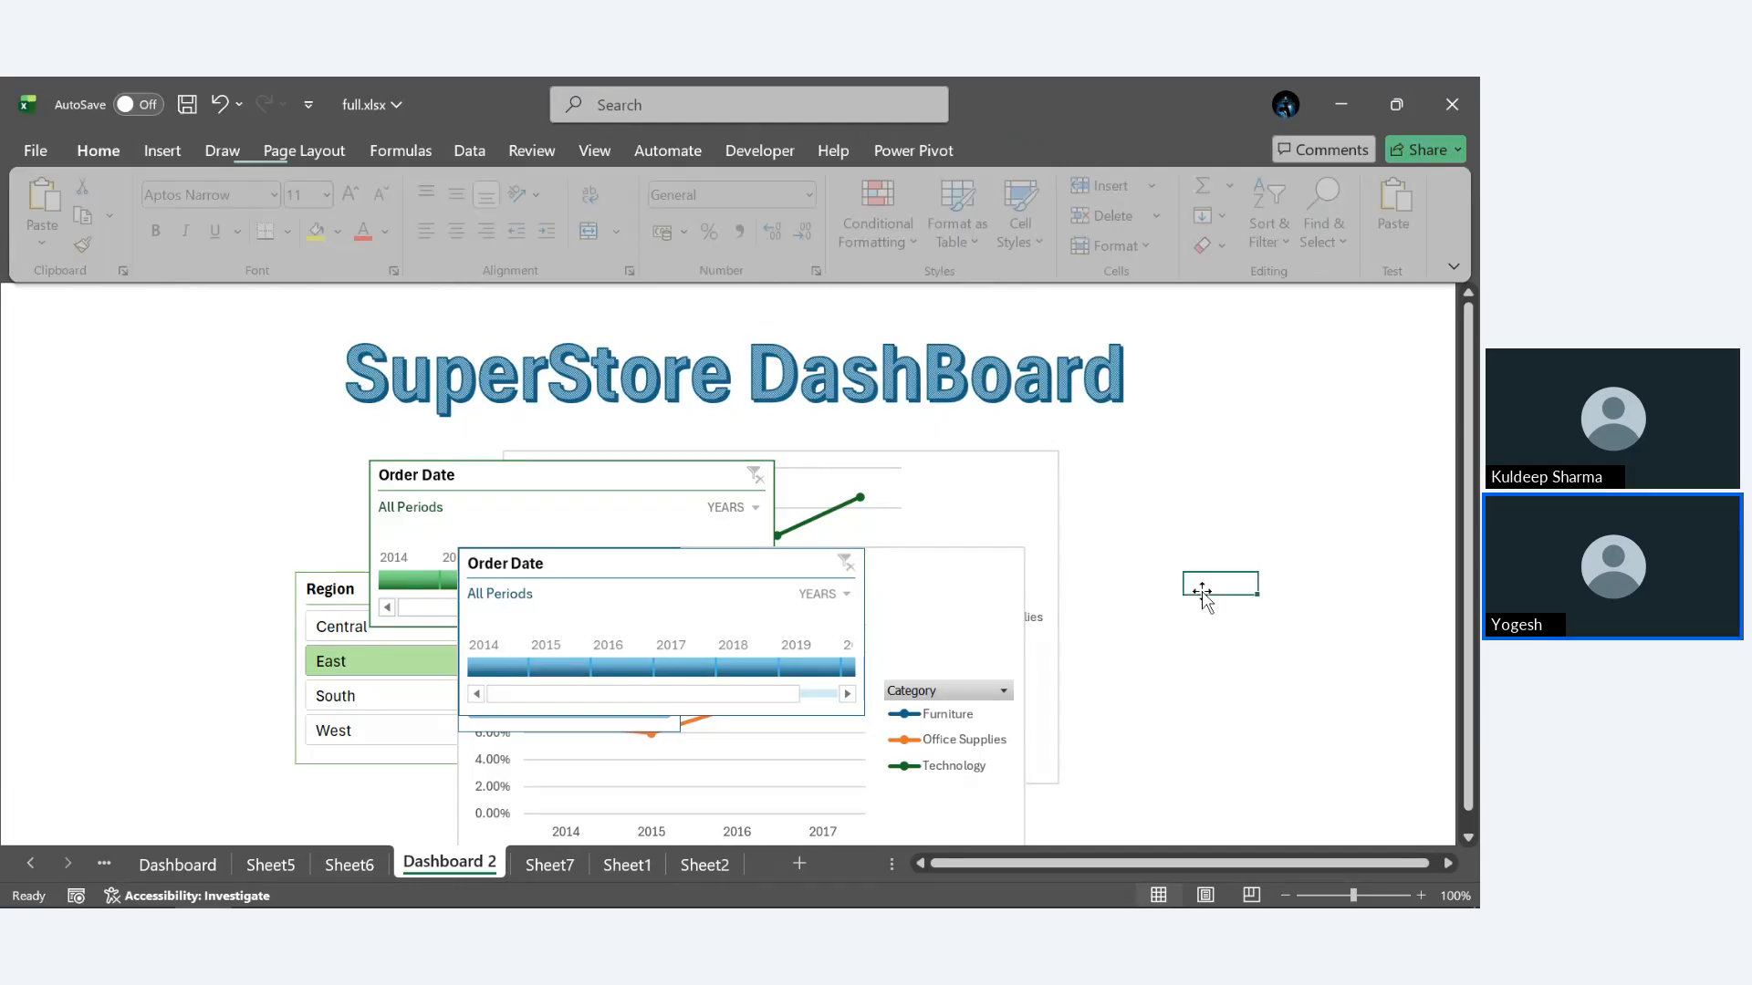
Arrange the two pivot charts side by side beneath the title, with the newer chart on the left and the older one on the right.
scroll(743, 485, down, 1)
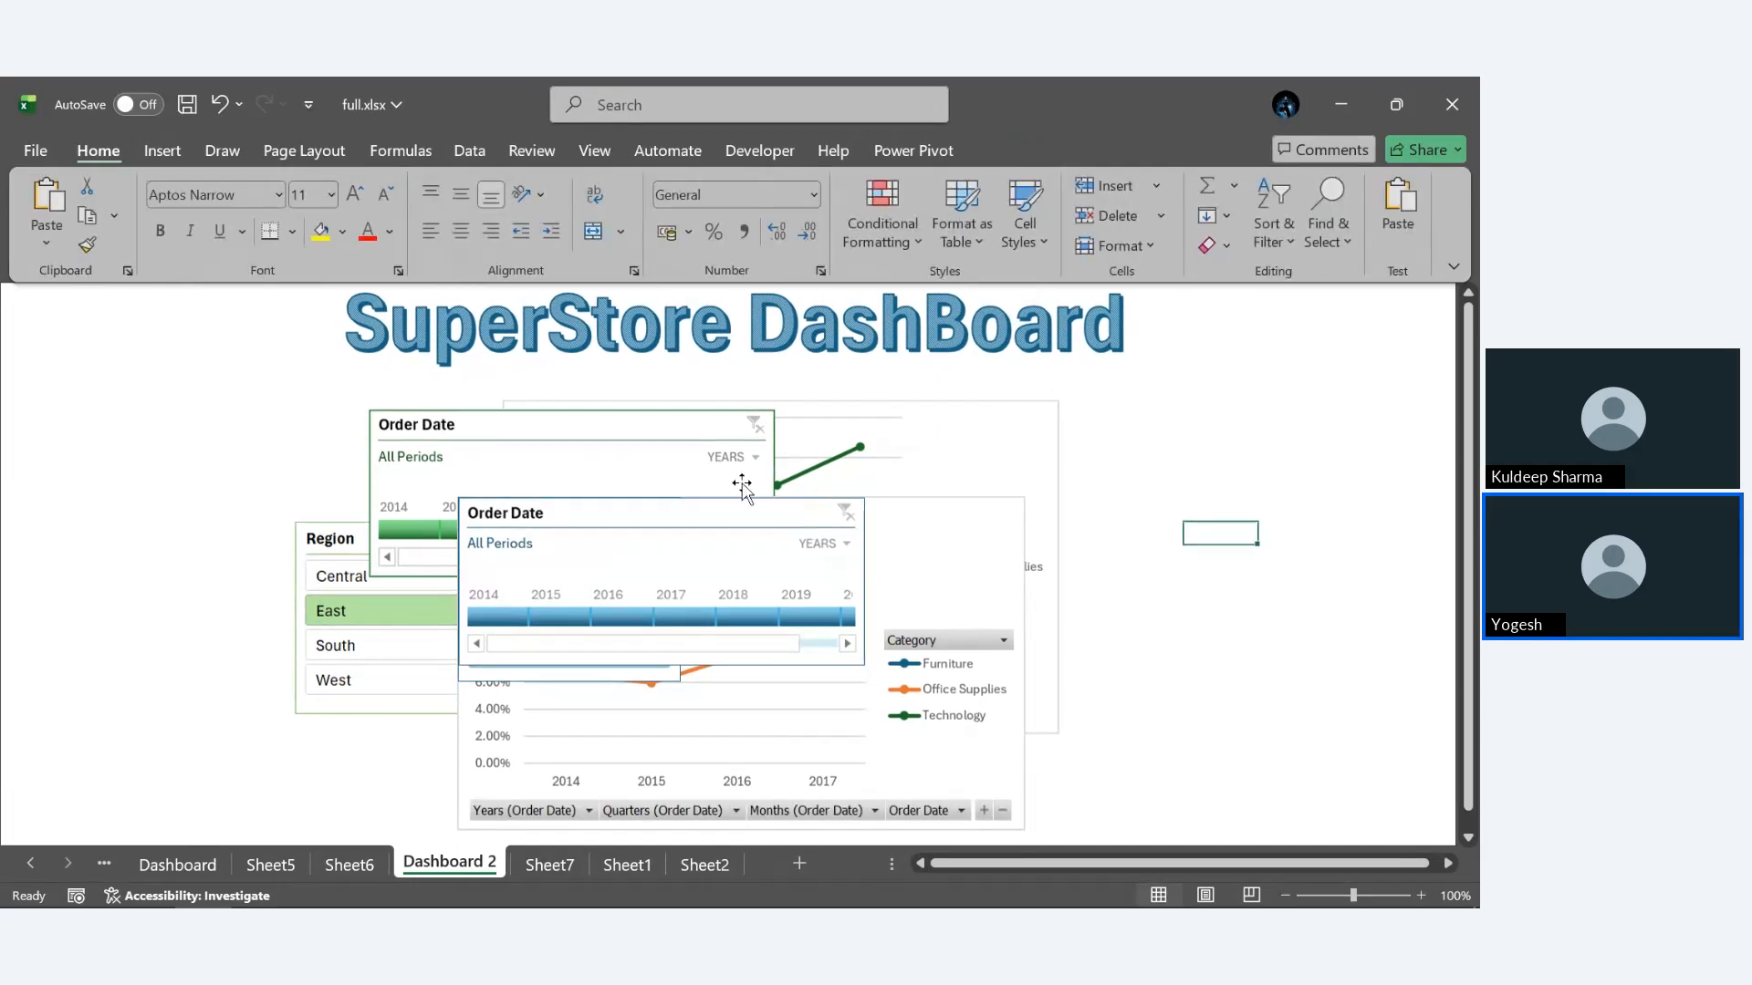
click(682, 518)
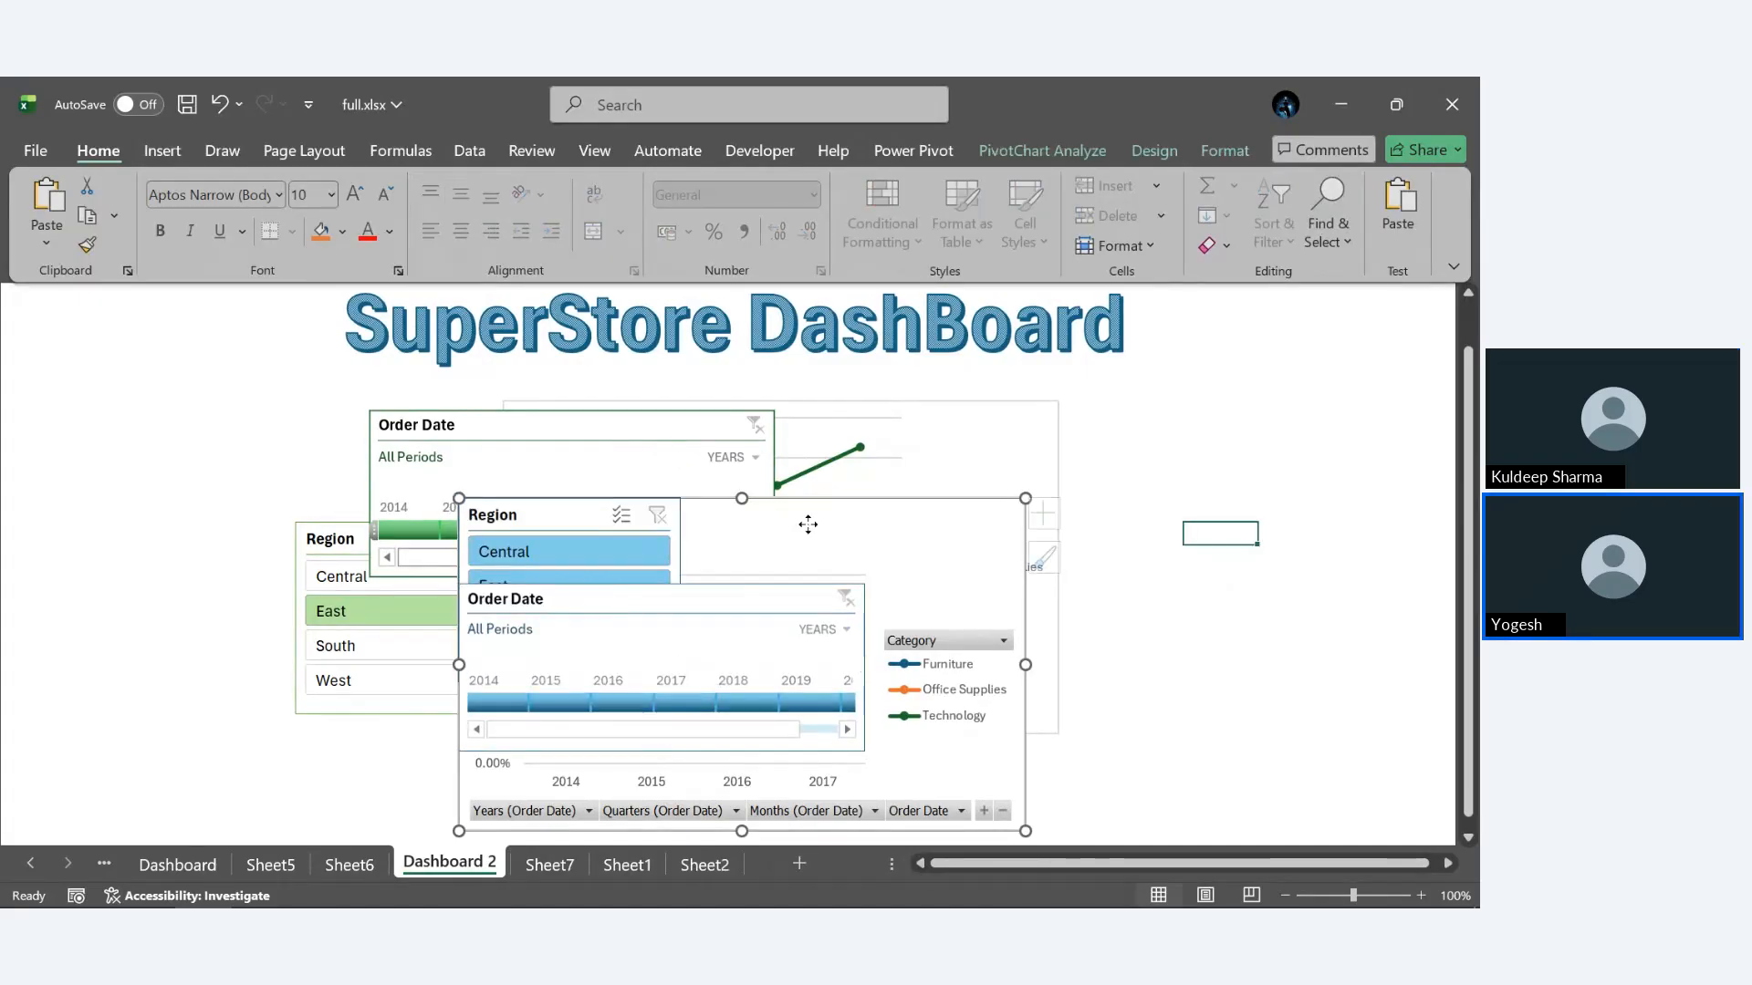
drag(808, 524, 633, 407)
click(981, 428)
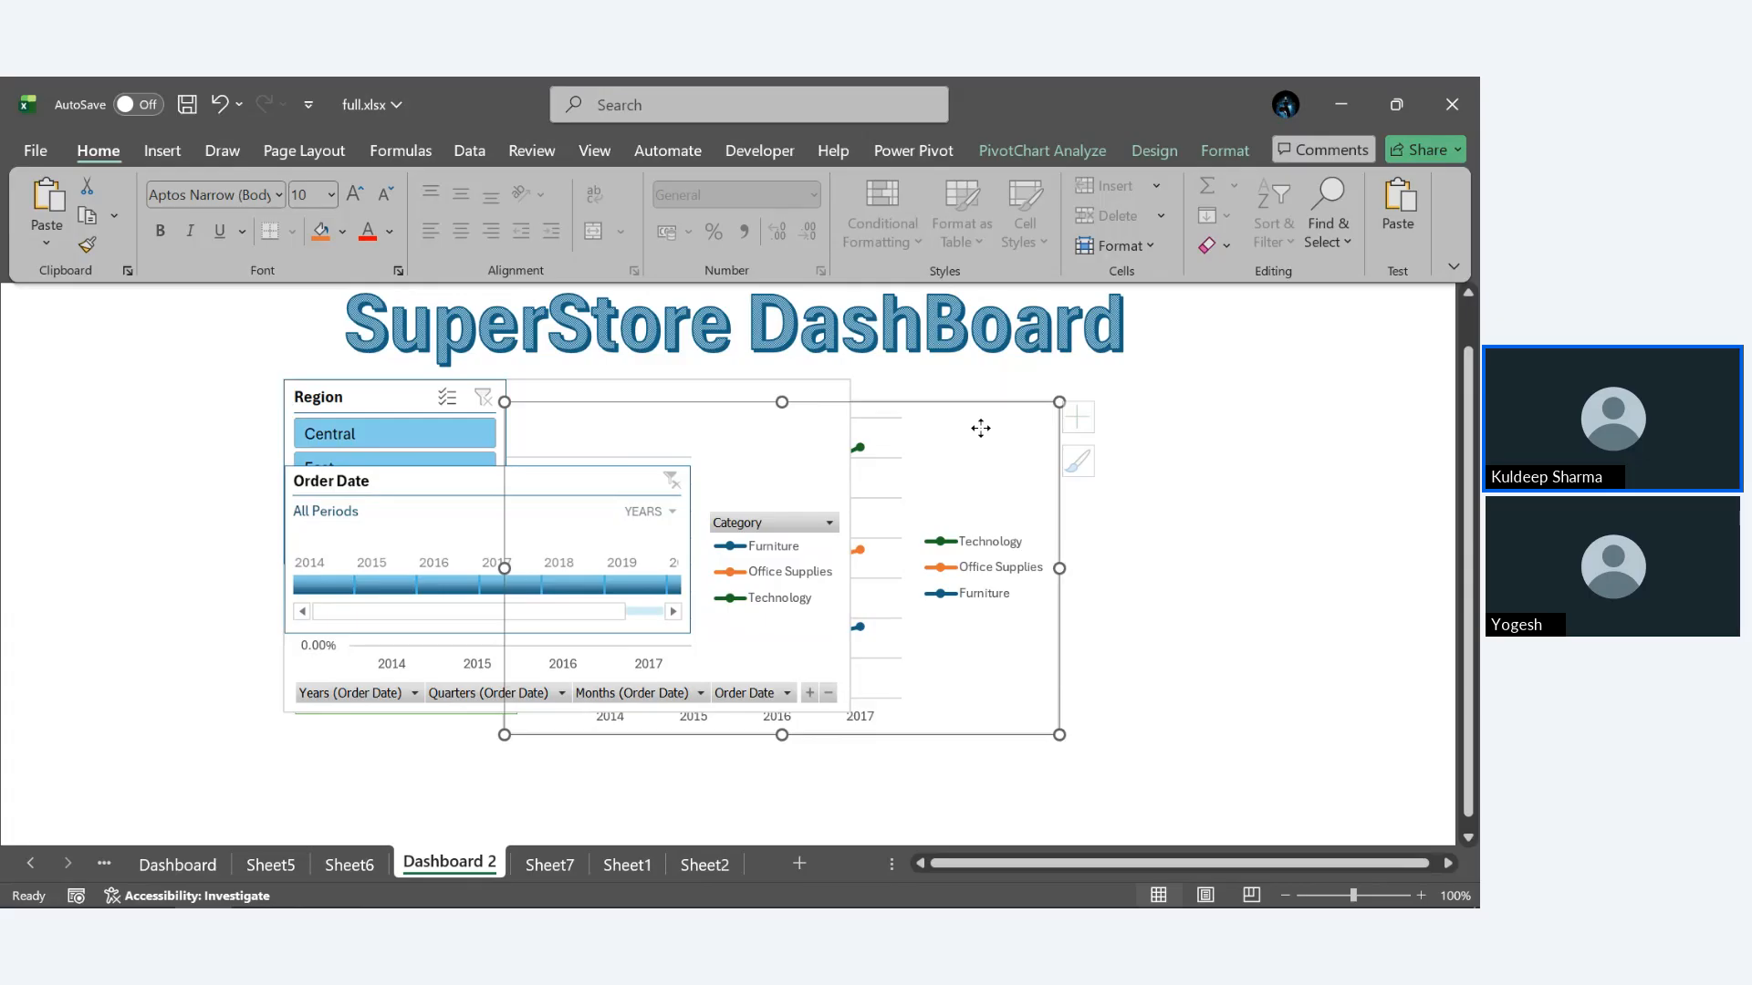
double_click(980, 428)
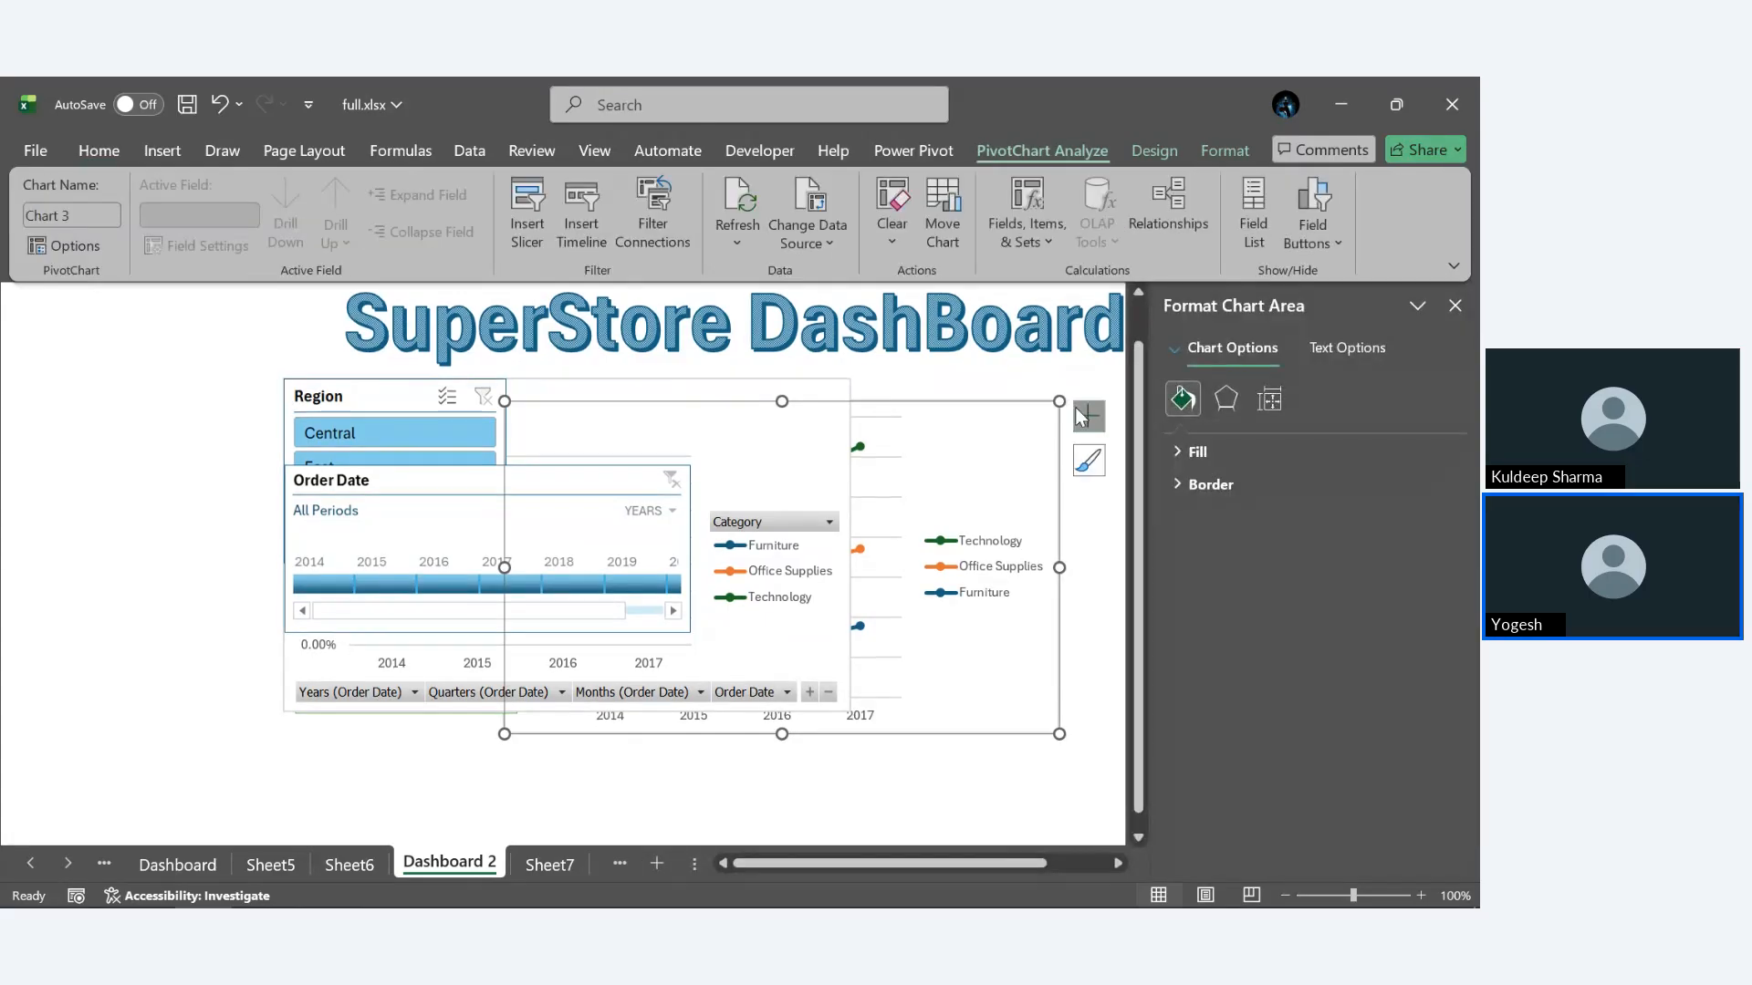
click(1453, 306)
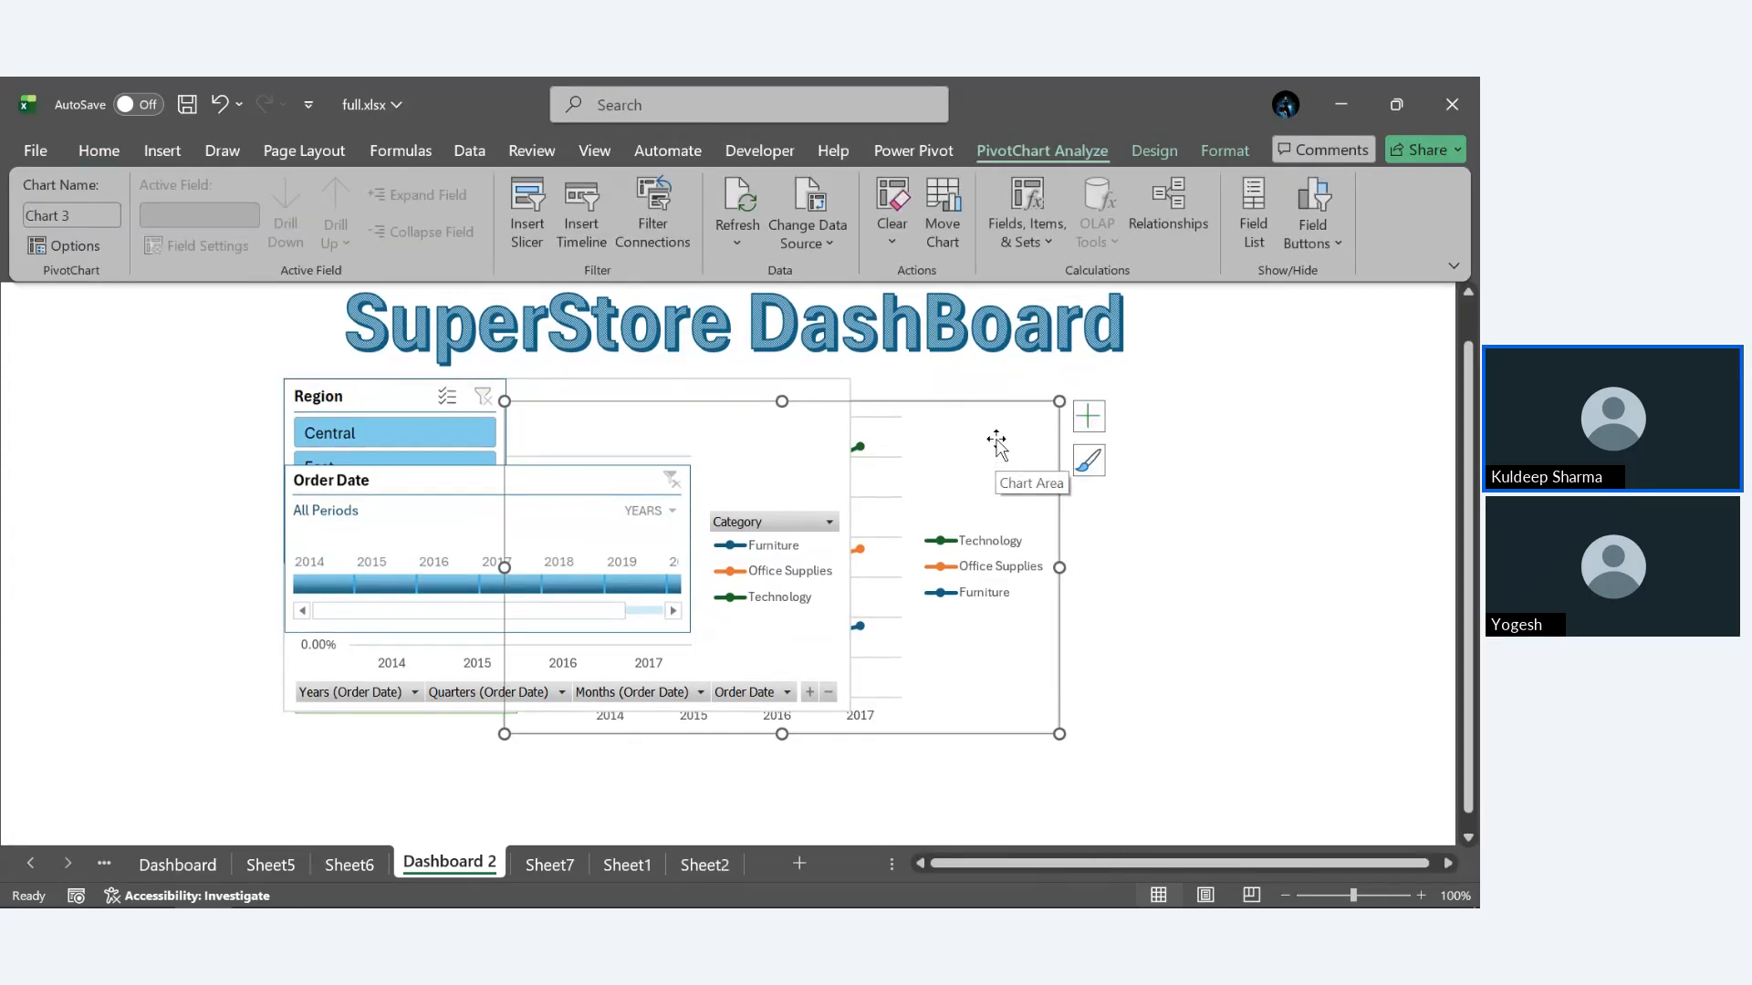
drag(997, 439, 1337, 415)
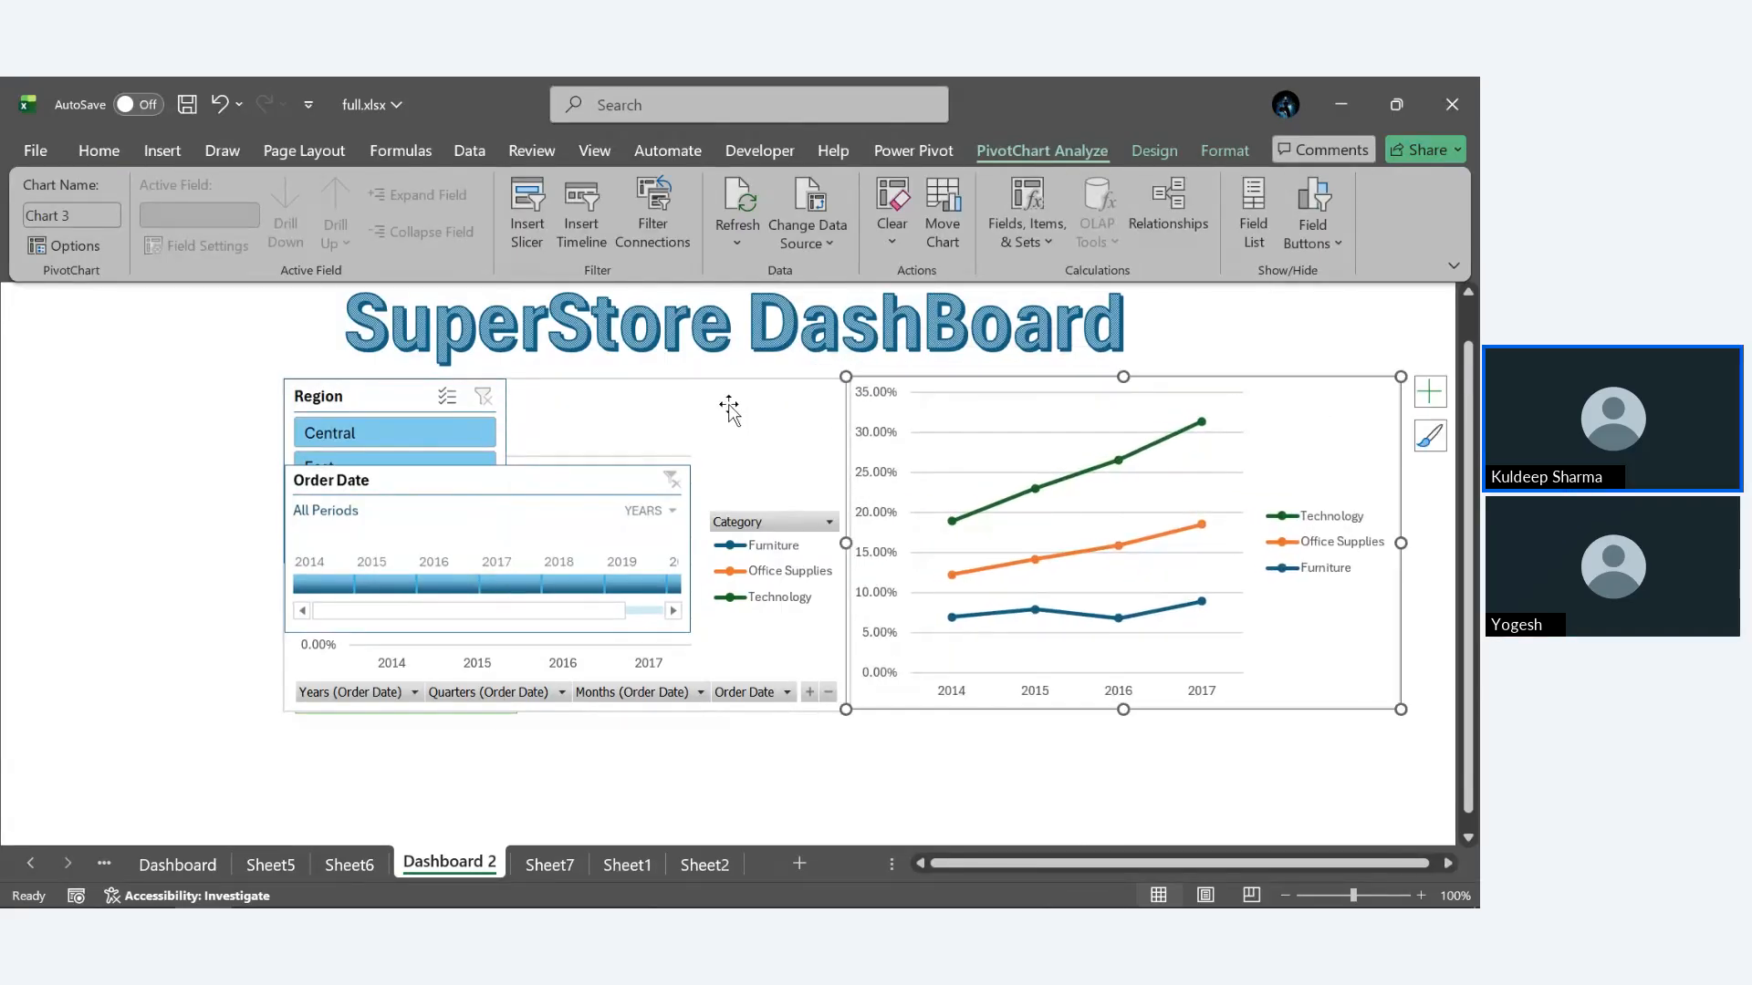
drag(726, 402, 637, 392)
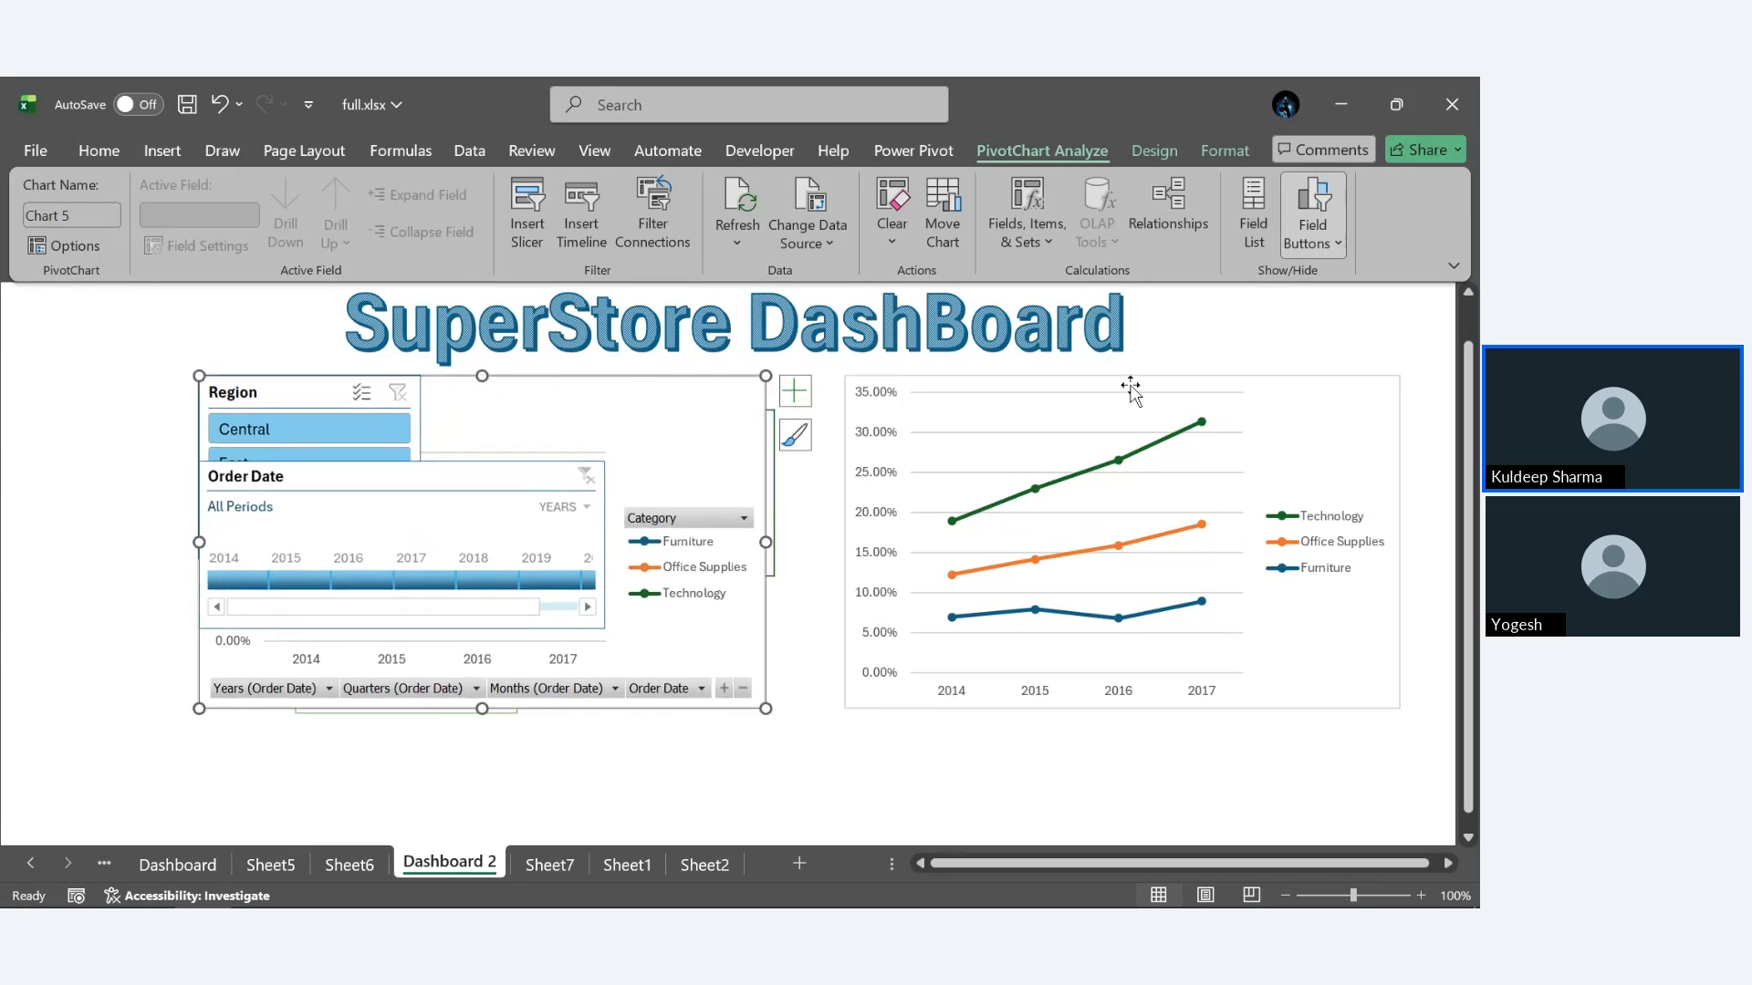
Shift the right chart closer to the left one and hide all field buttons on the left chart.
drag(1339, 397, 1289, 402)
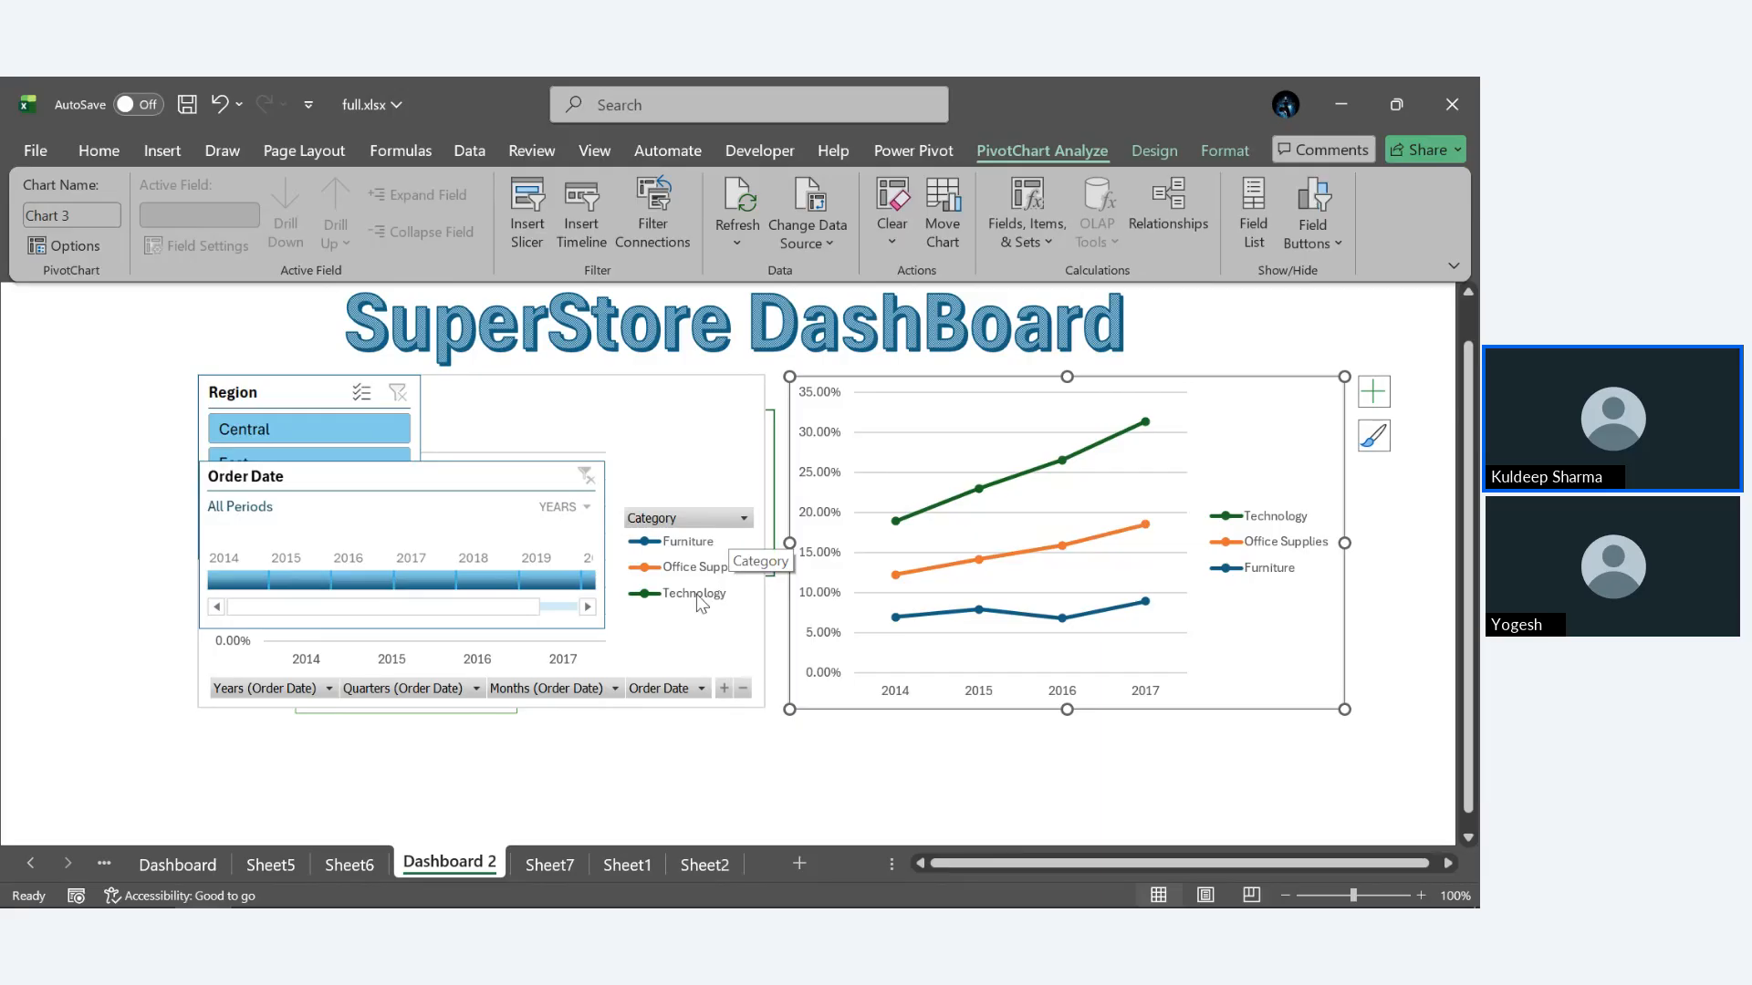
click(656, 459)
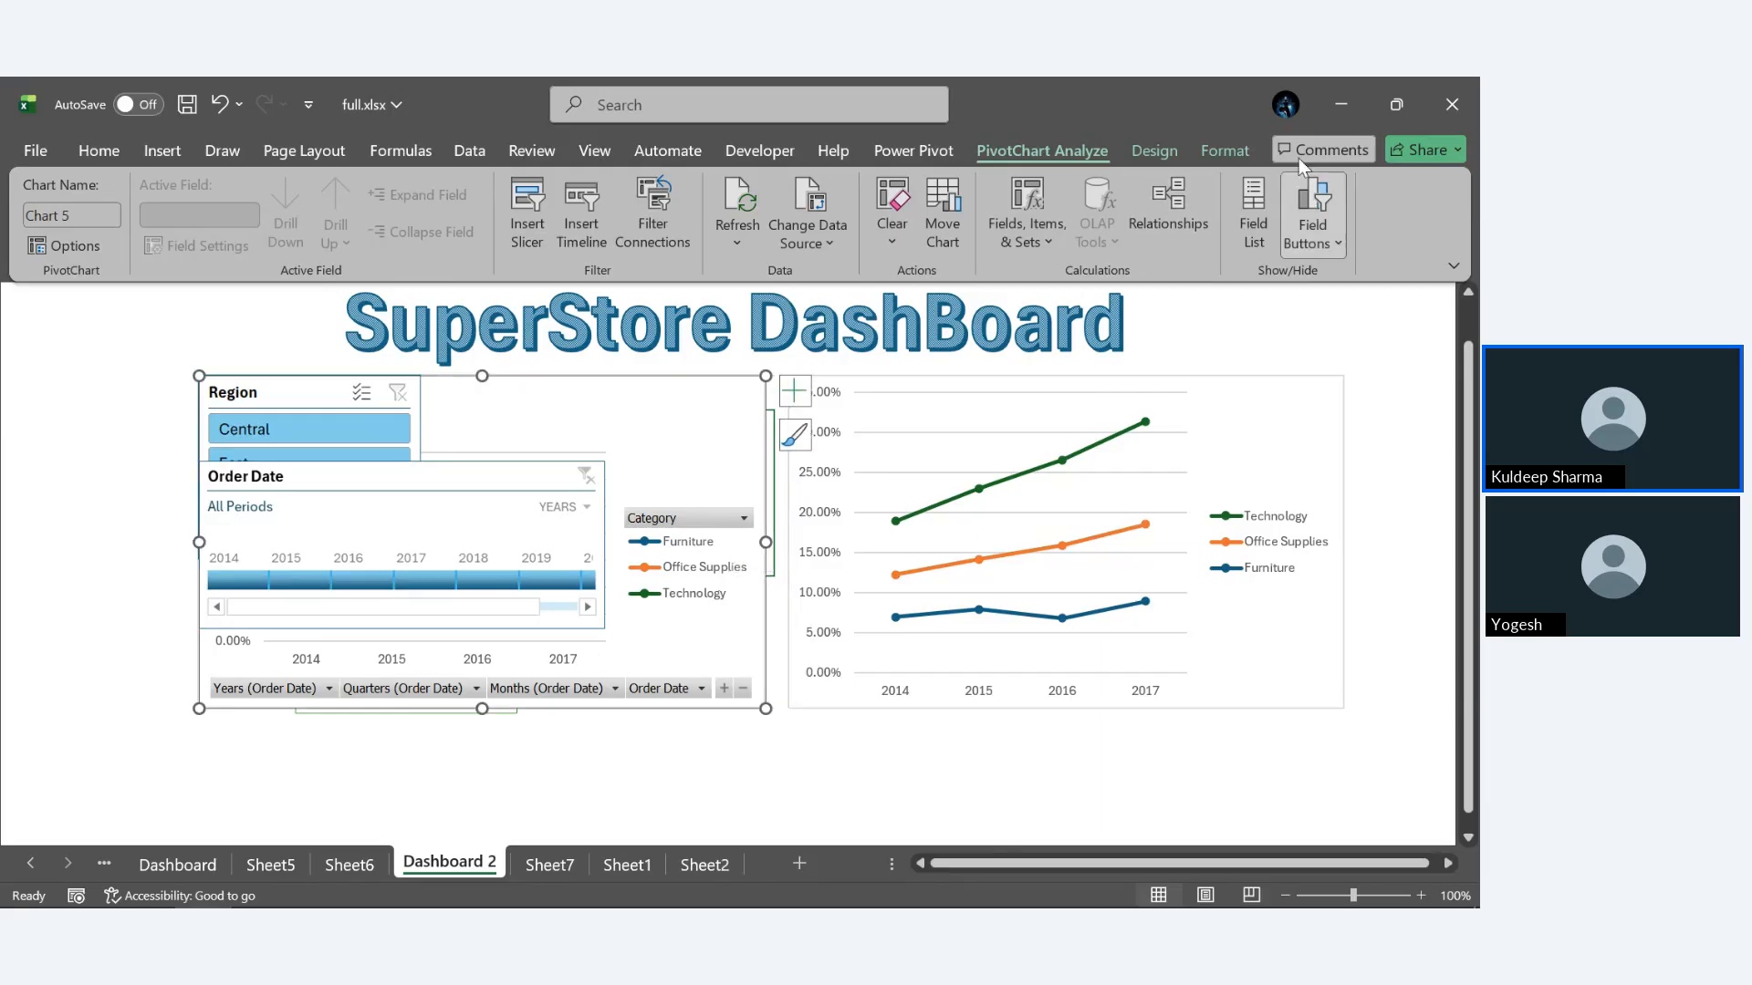
click(1158, 144)
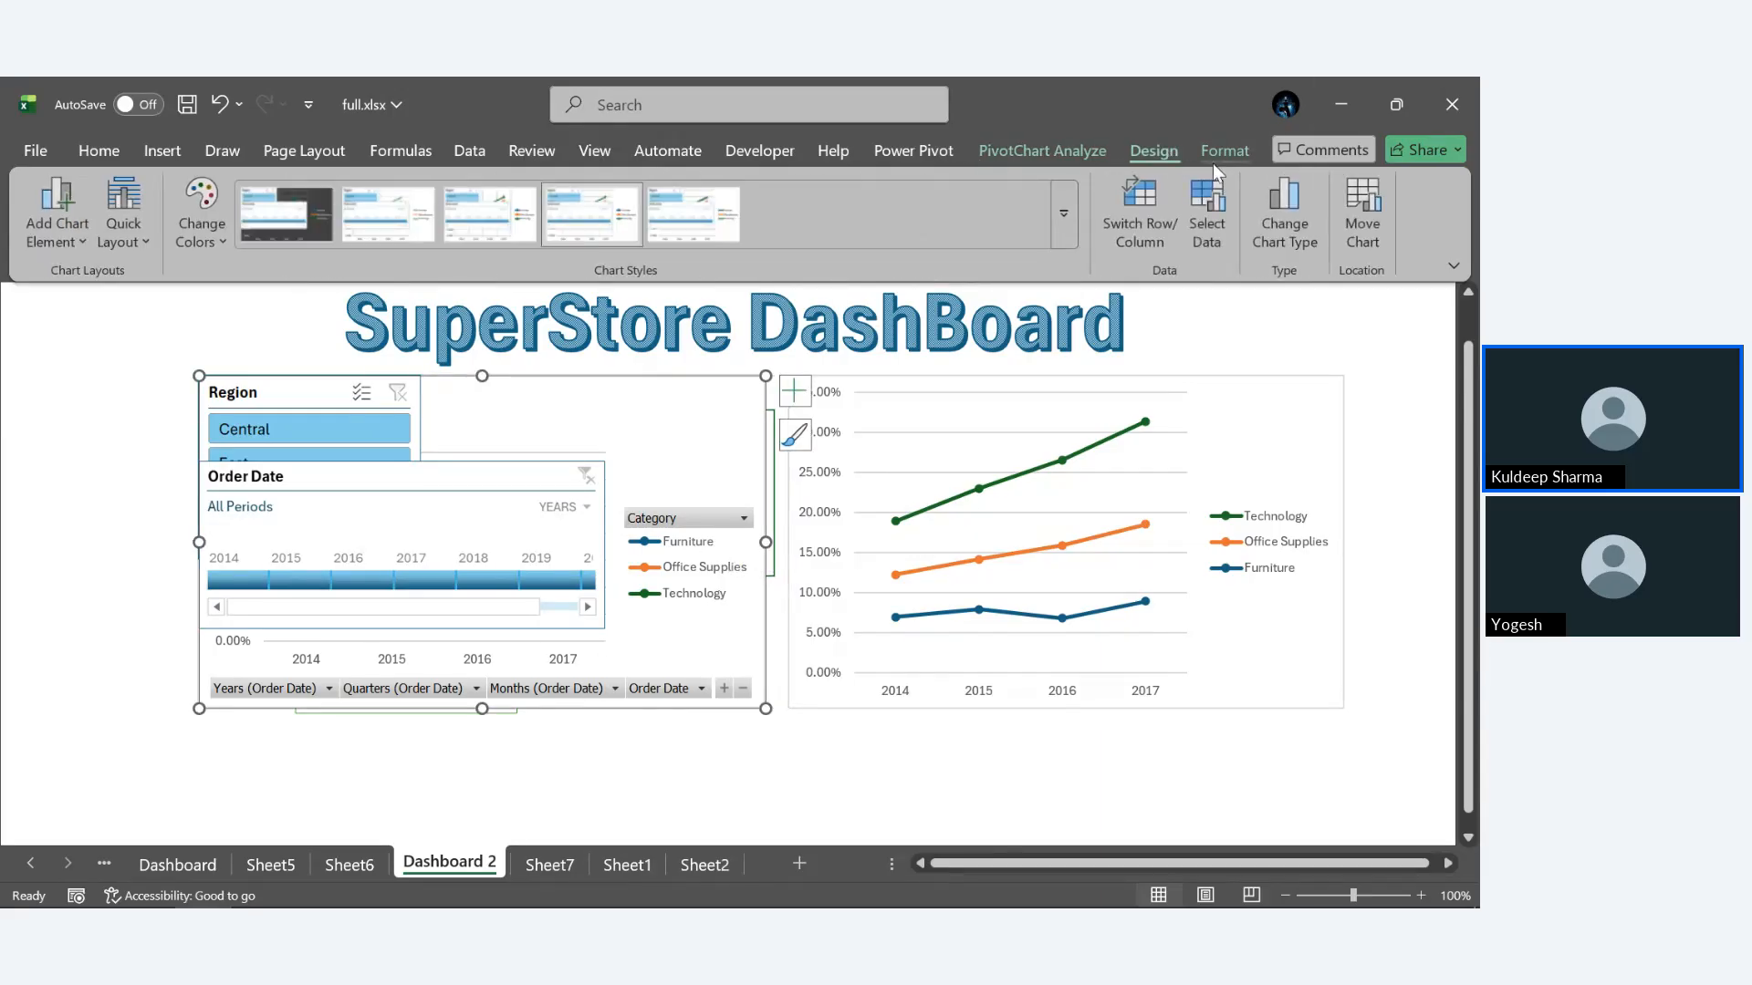
click(1054, 151)
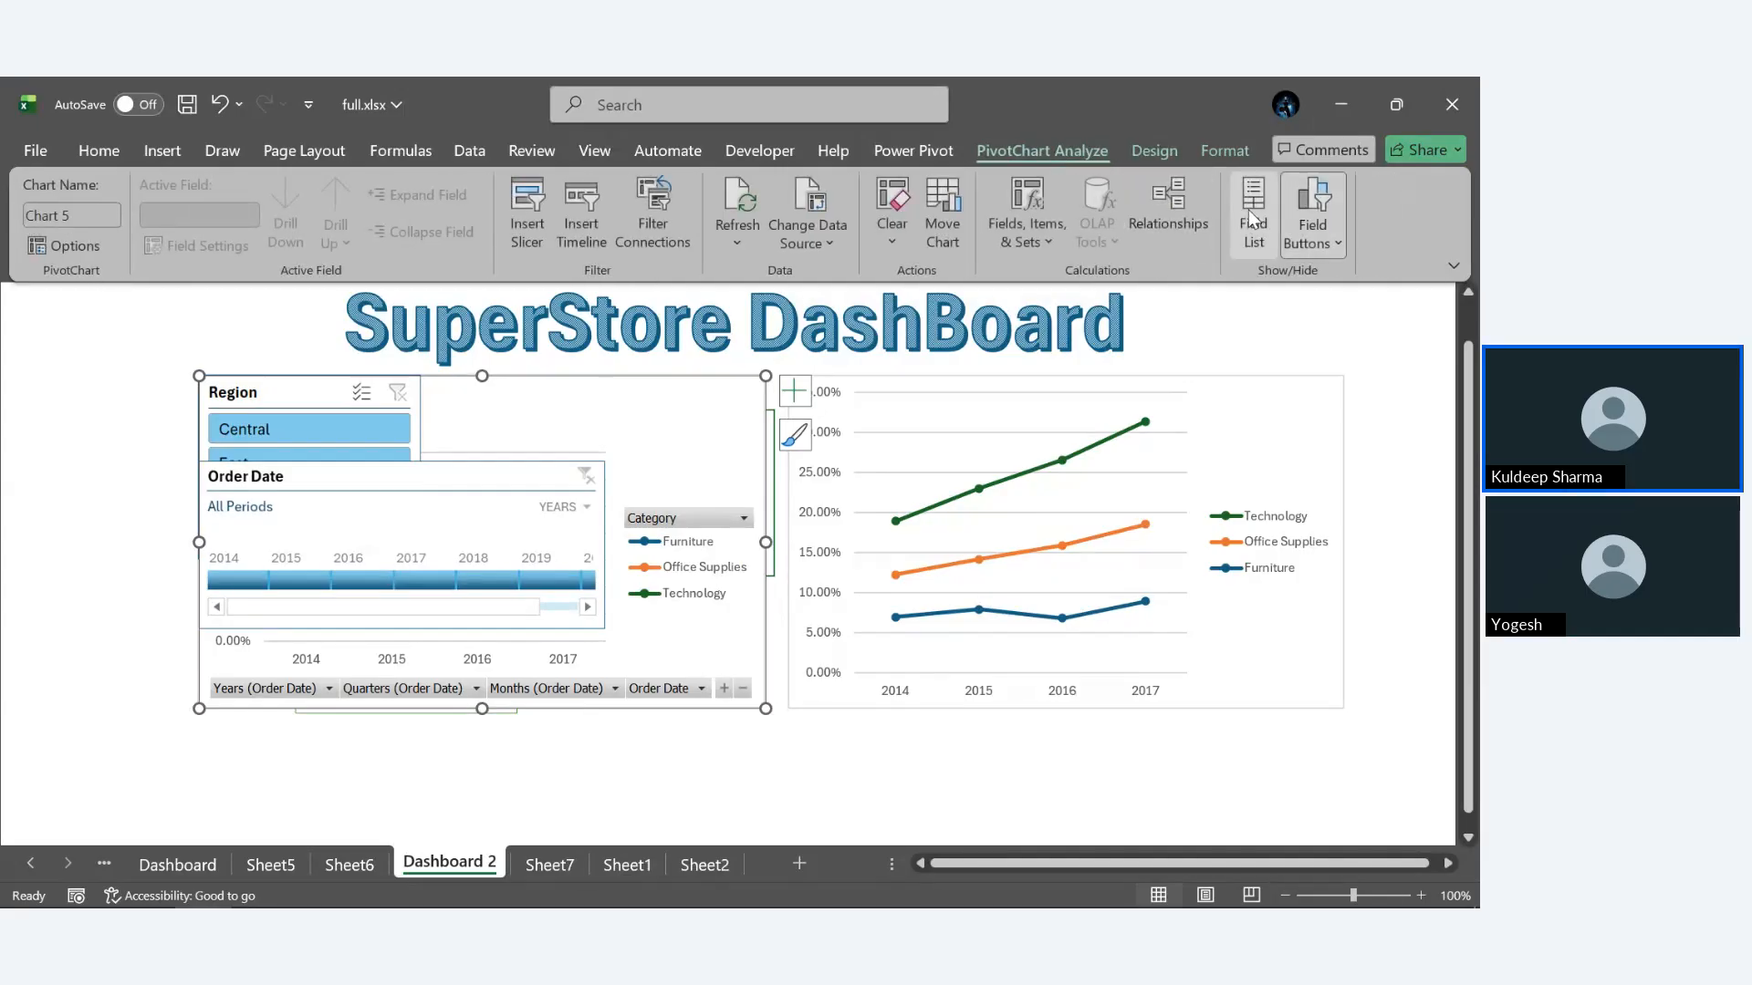
click(1313, 208)
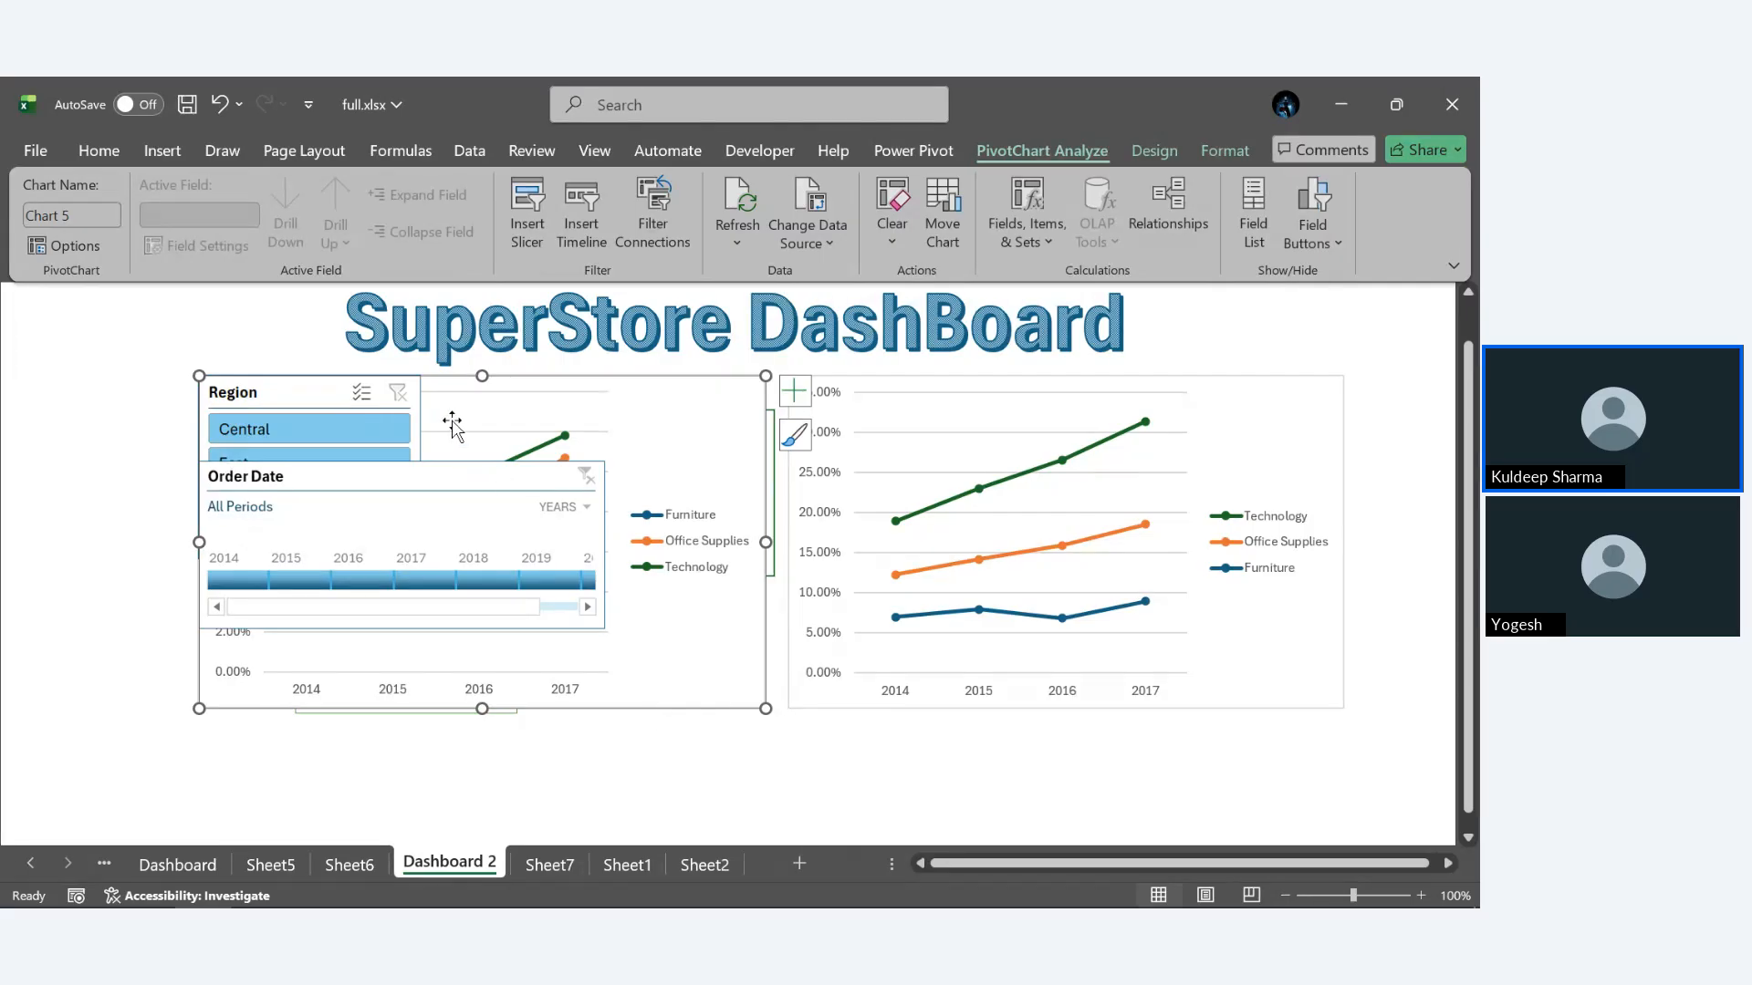
Cut the blue Order Date timeline out of the left chart and paste it into the blank area below the charts.
scroll(455, 479, down, 1)
scroll(454, 479, down, 1)
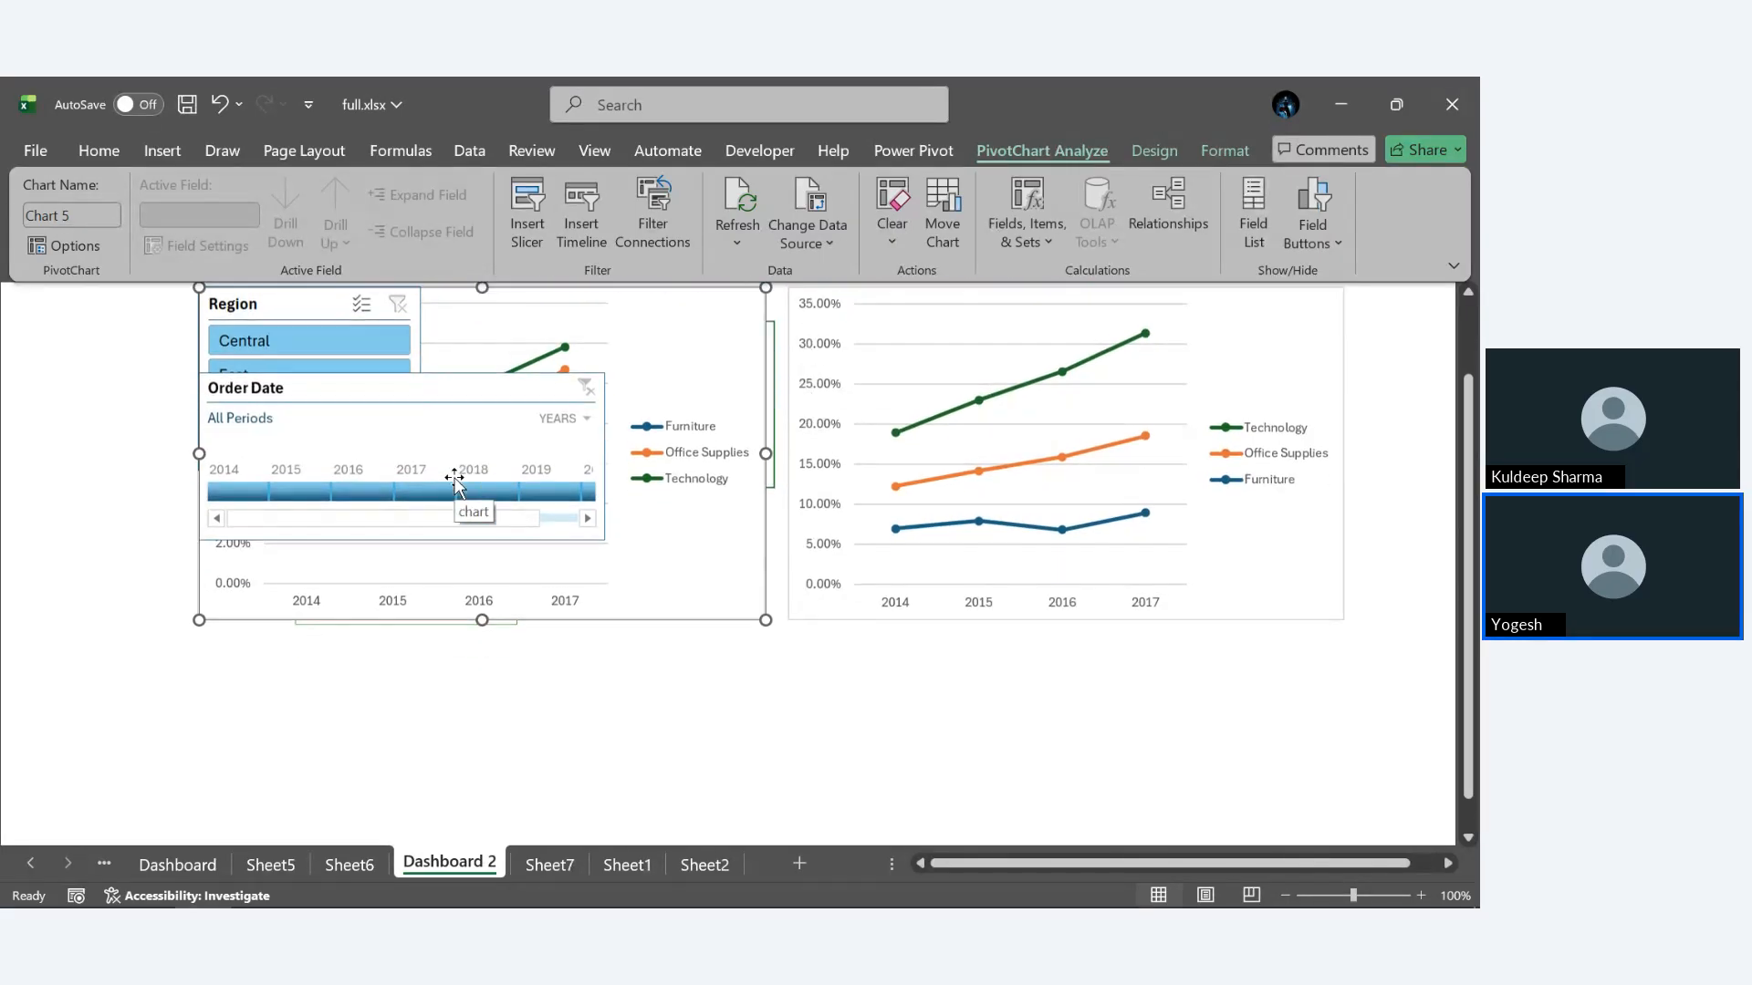
click(534, 391)
drag(535, 391, 696, 514)
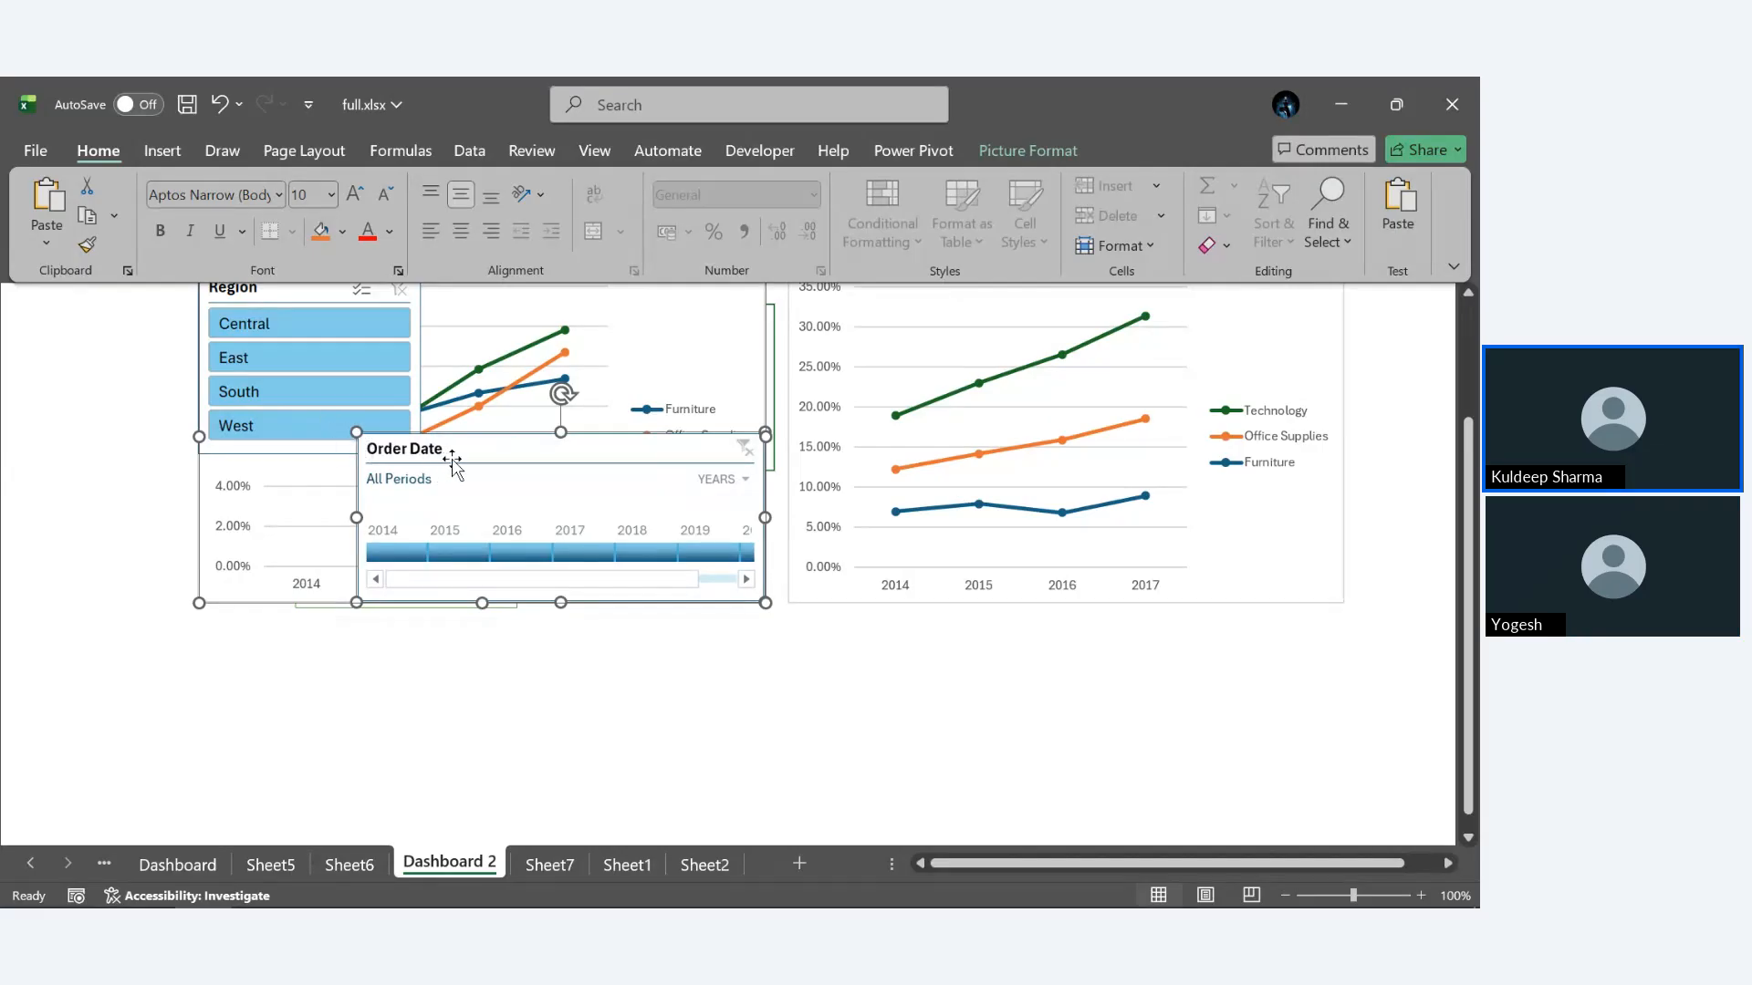
key(Delete)
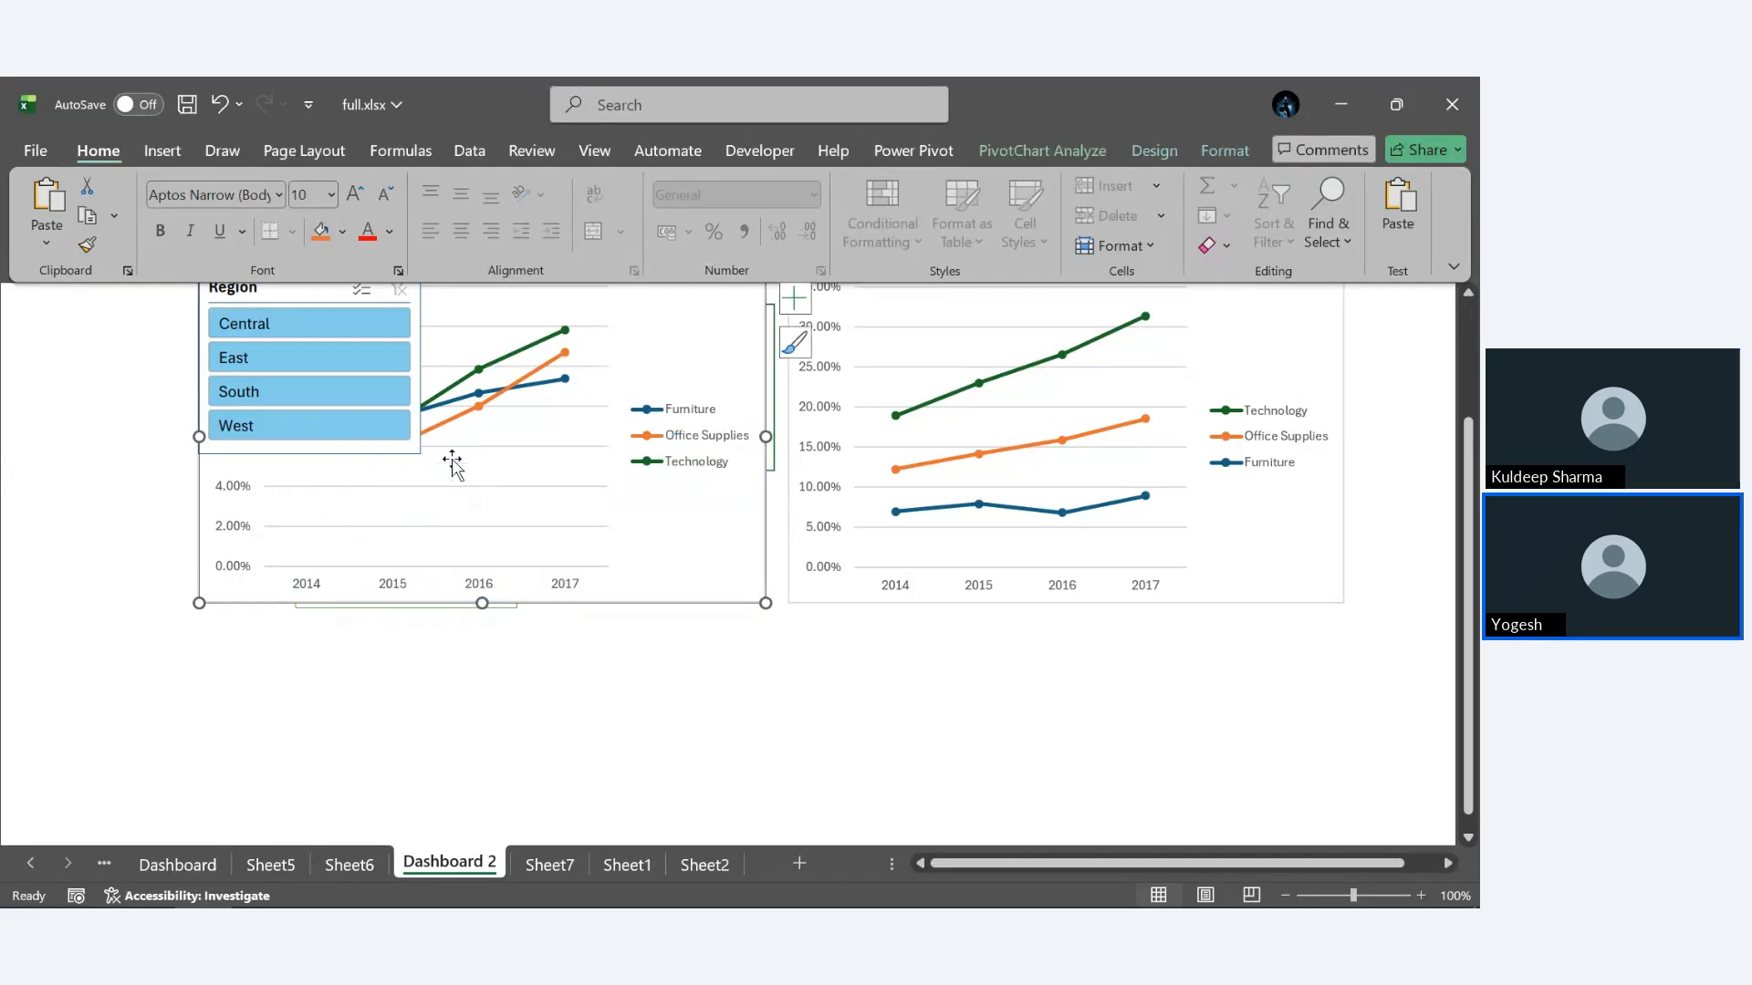
click(644, 688)
key(ctrl+v)
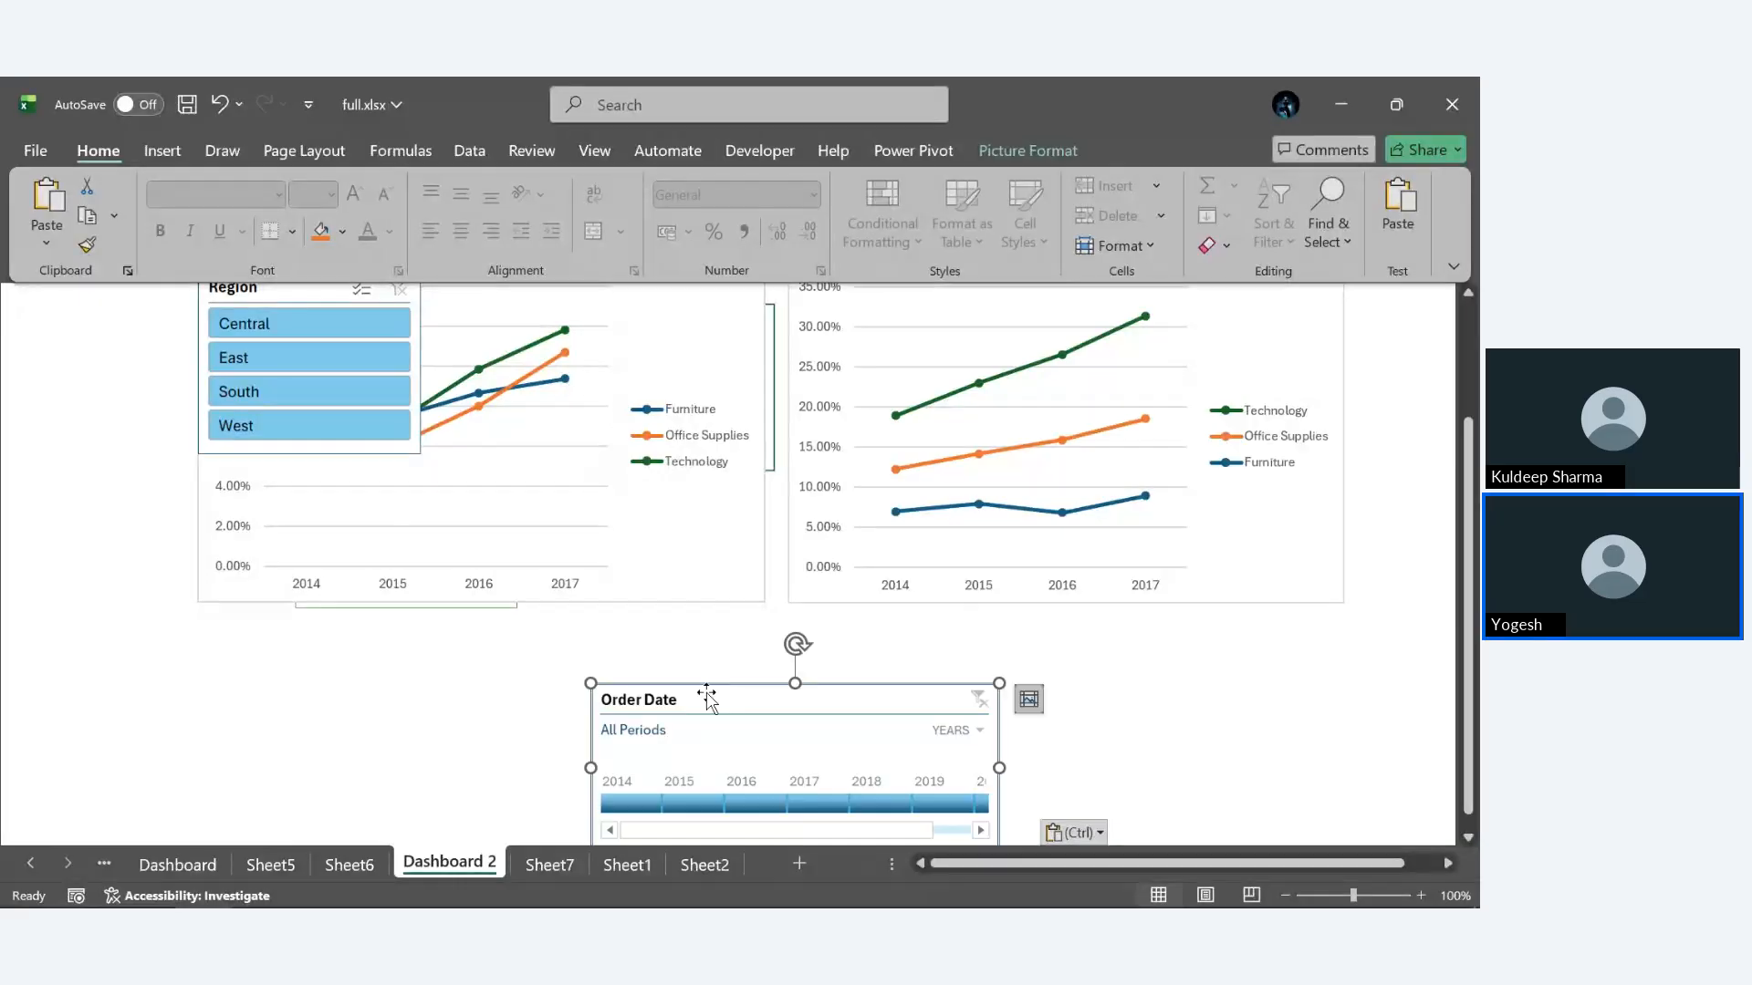
Move the green Region slicer below the left chart, and cut and paste the blue Region slicer below the right chart.
click(461, 605)
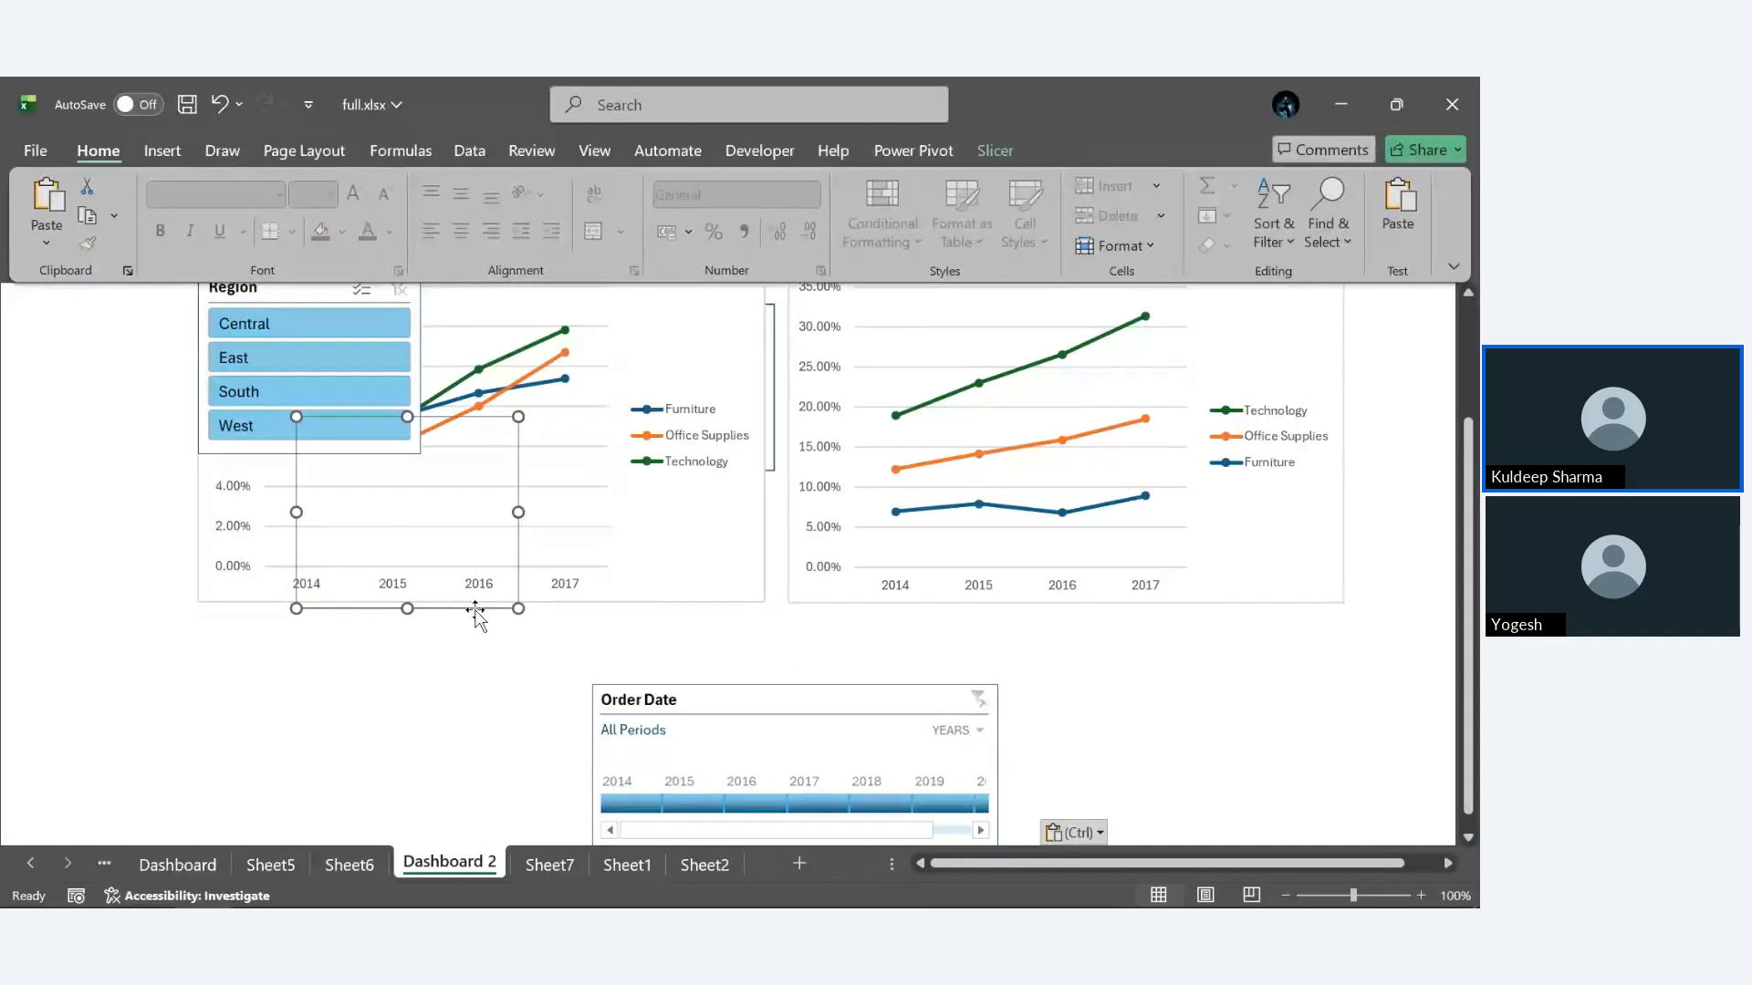
drag(470, 606, 407, 828)
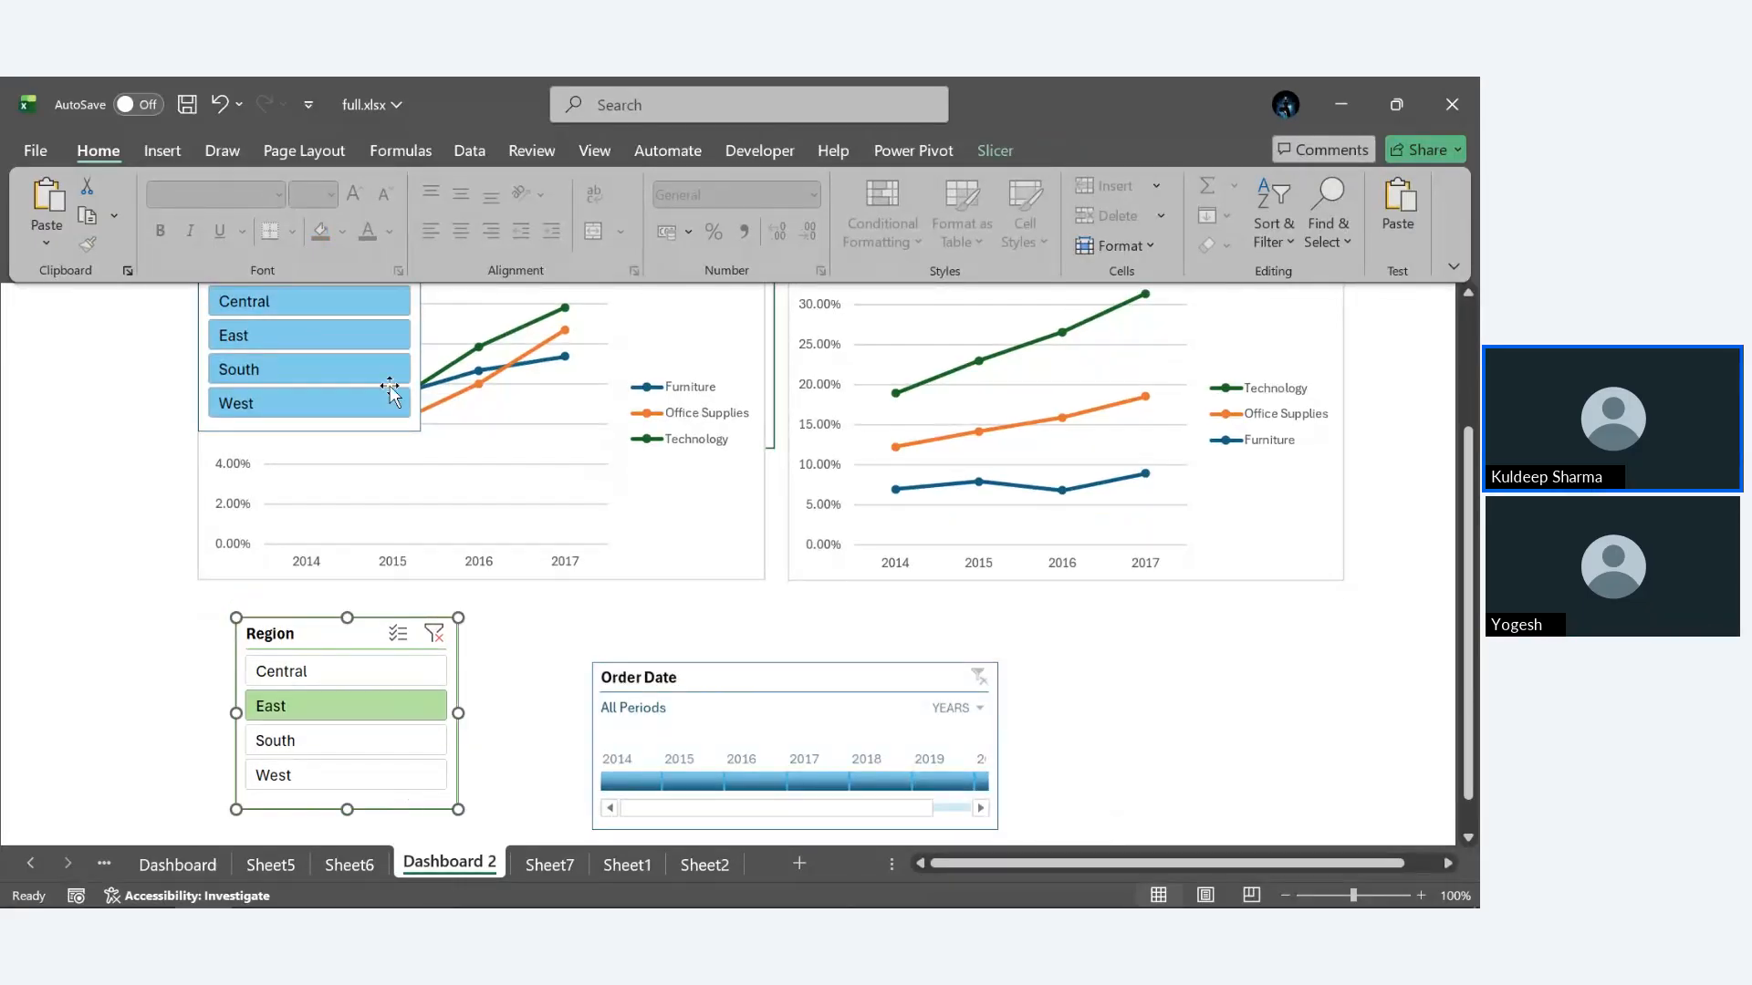
click(400, 425)
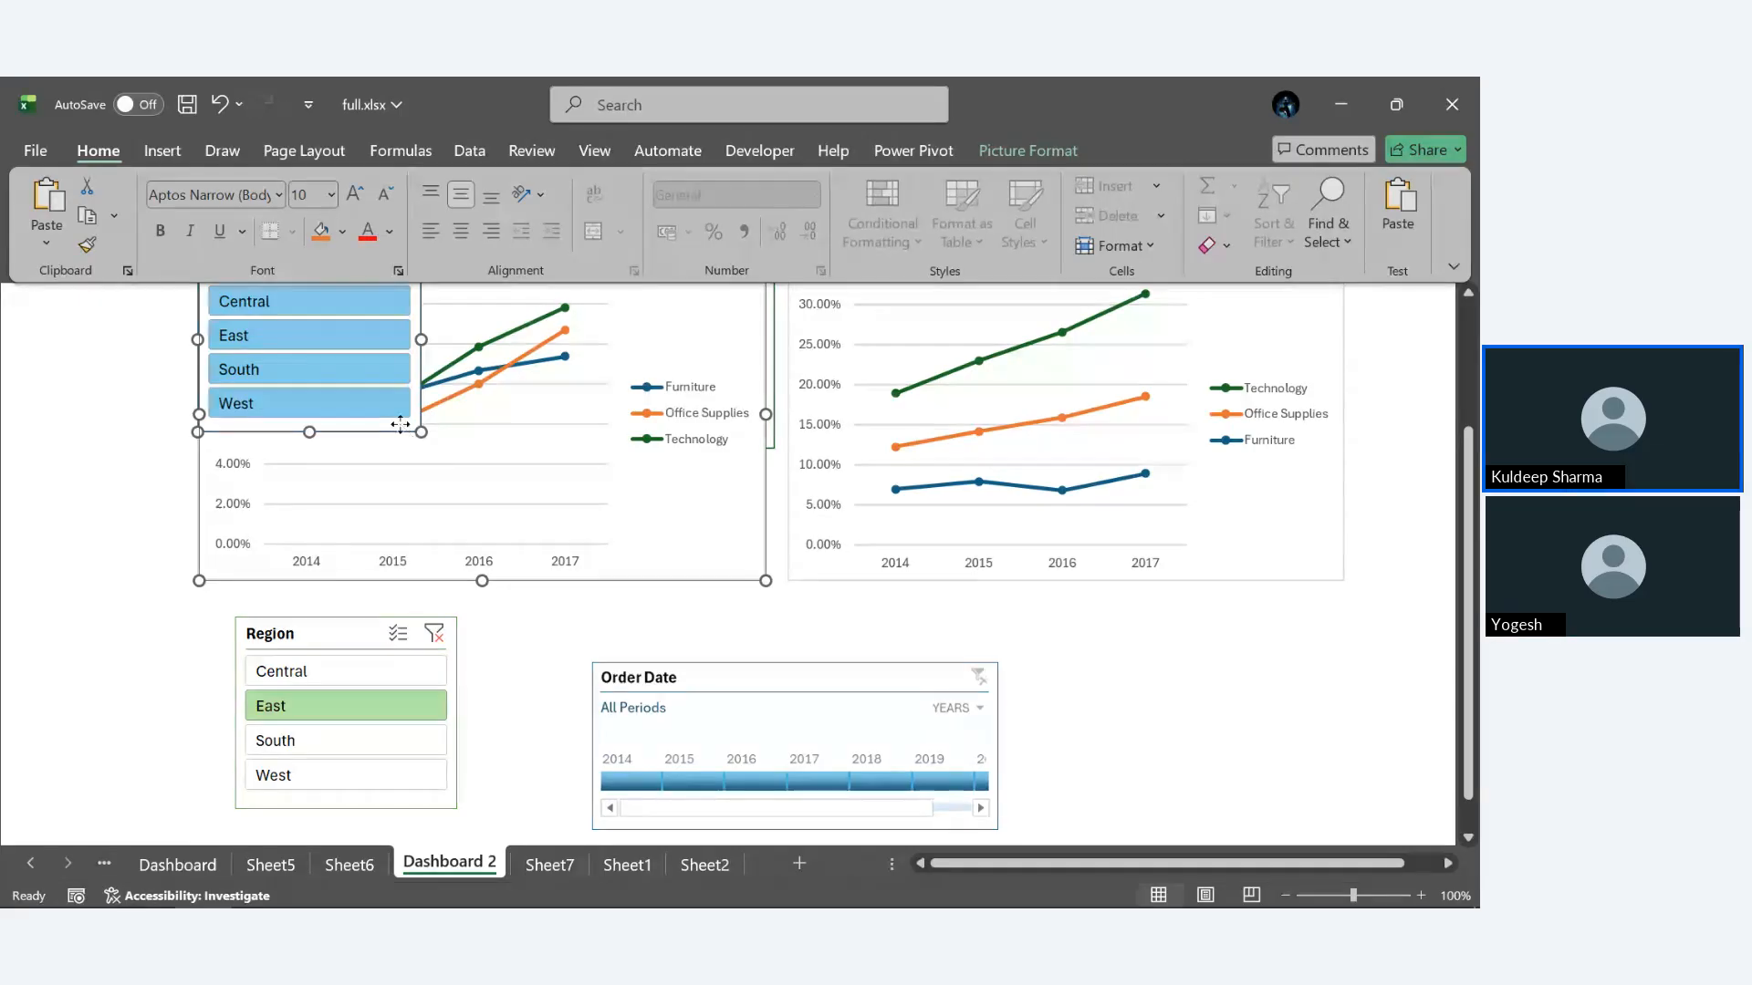
click(365, 374)
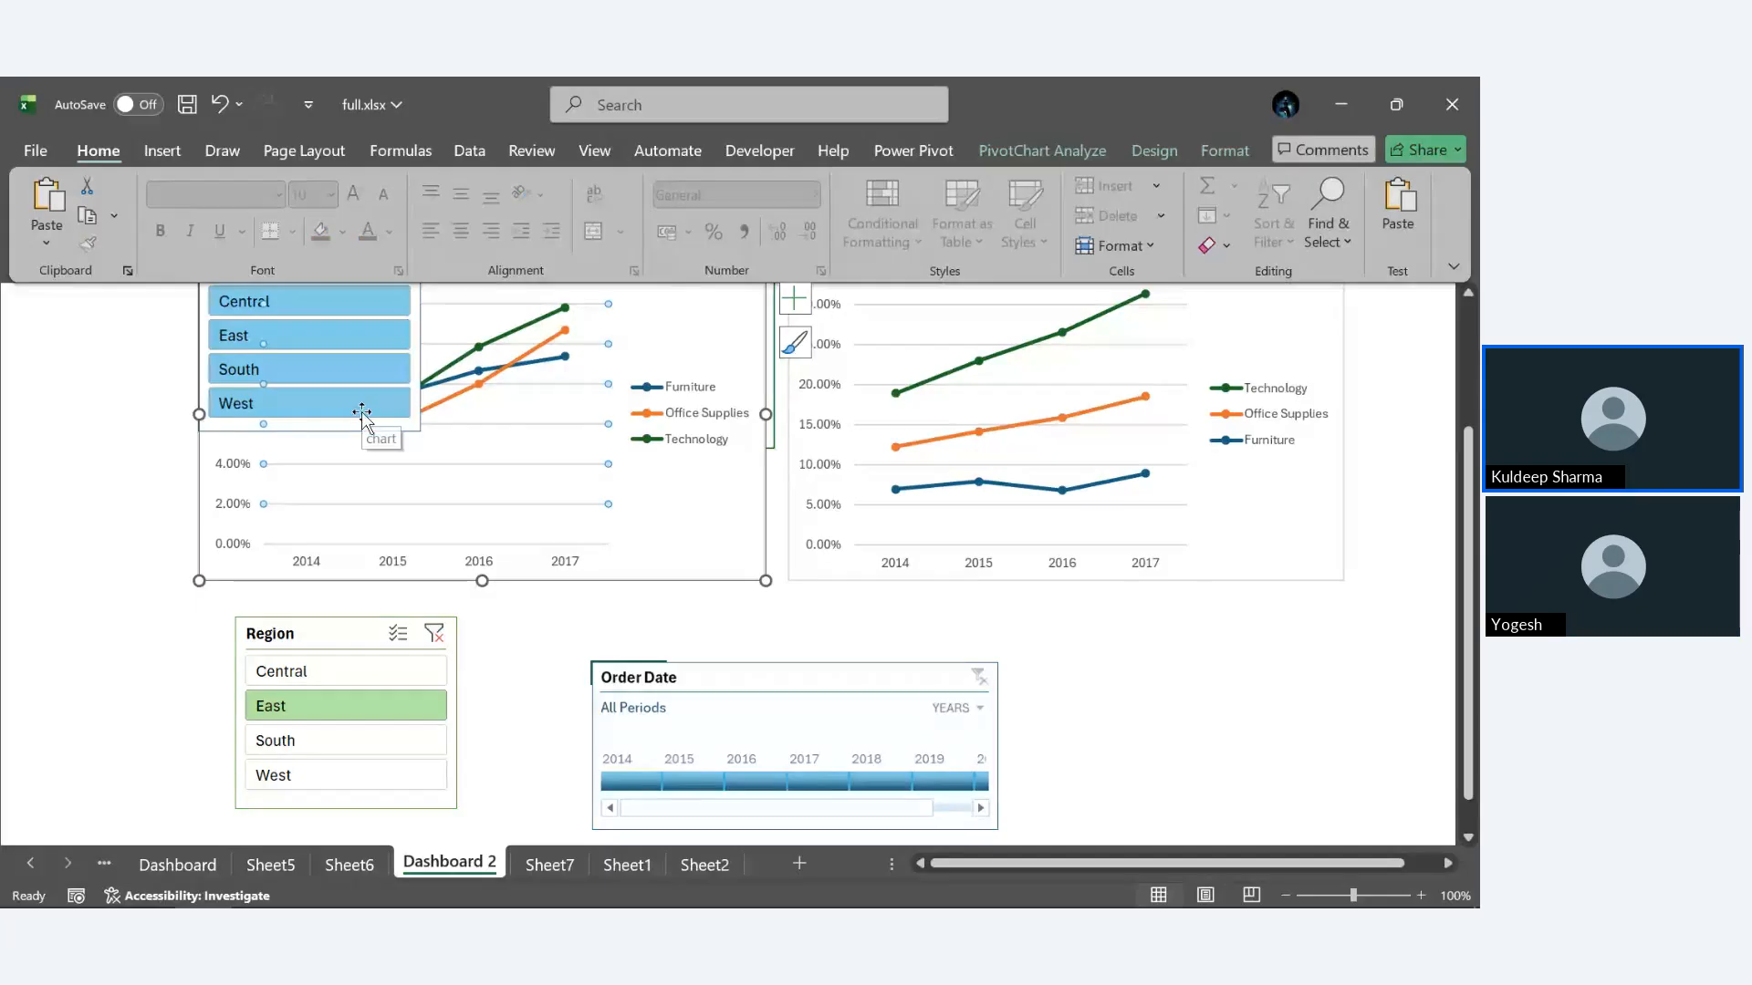
click(1170, 680)
key(ctrl+v)
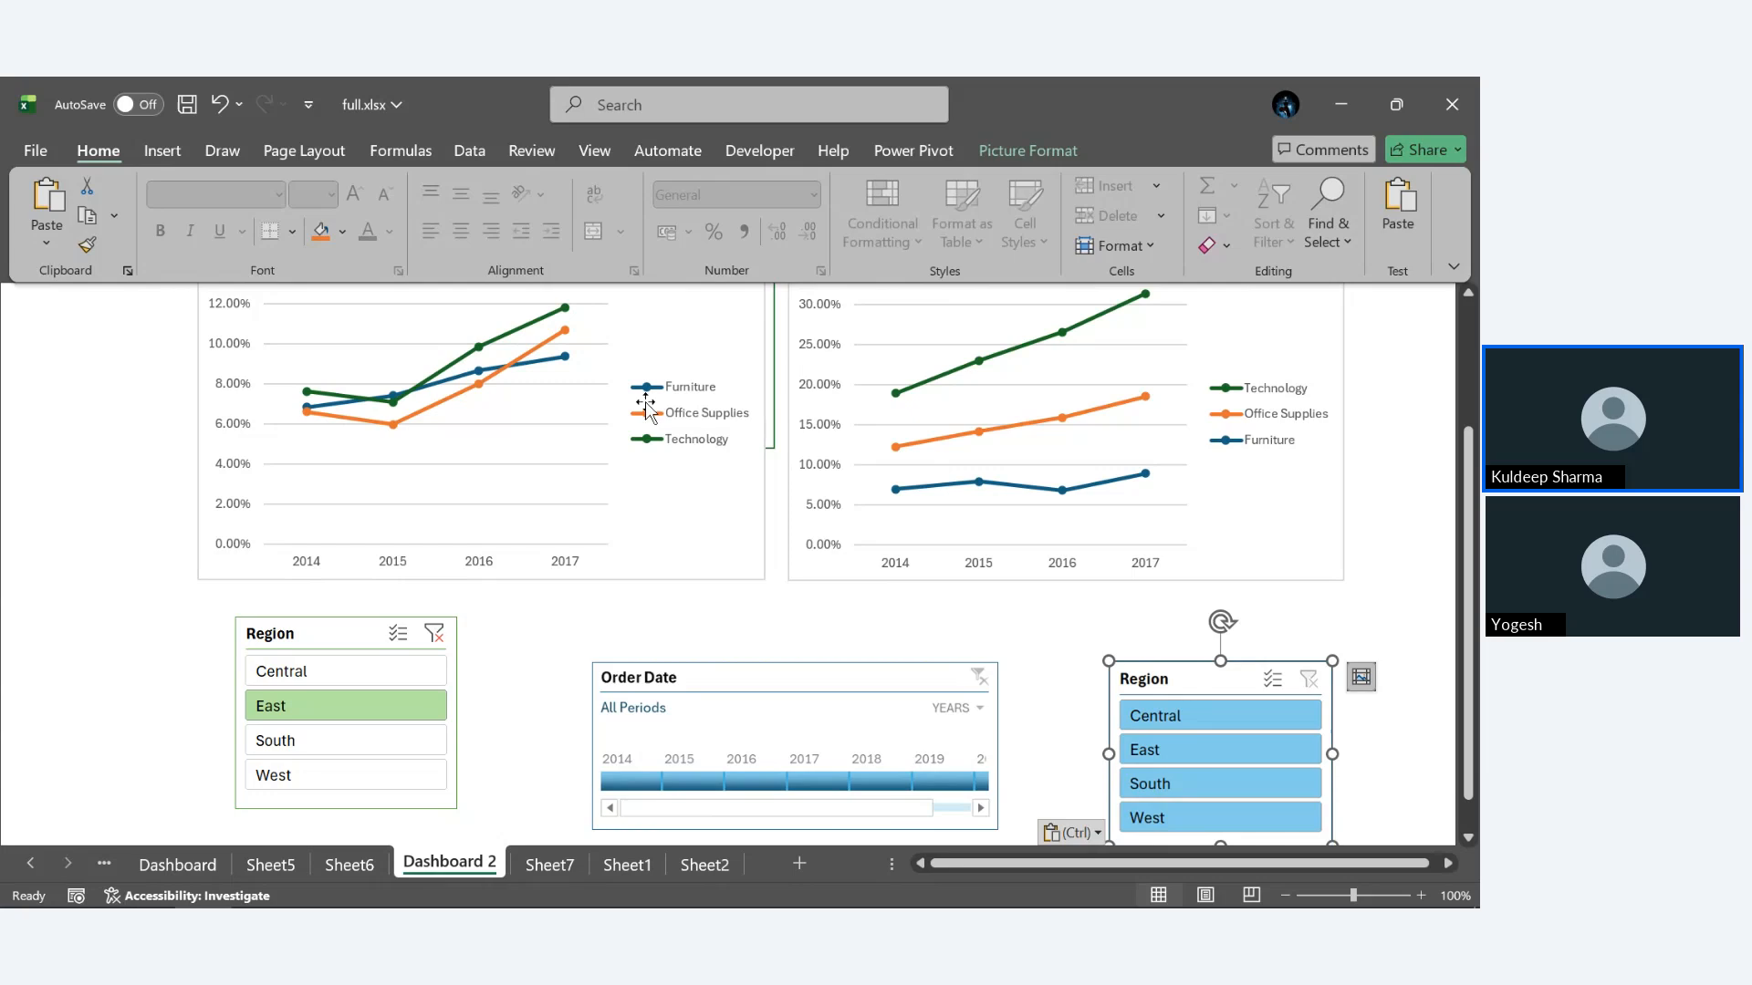
Shift the left chart aside to uncover the green Order Date timeline and move that timeline below the charts.
click(775, 367)
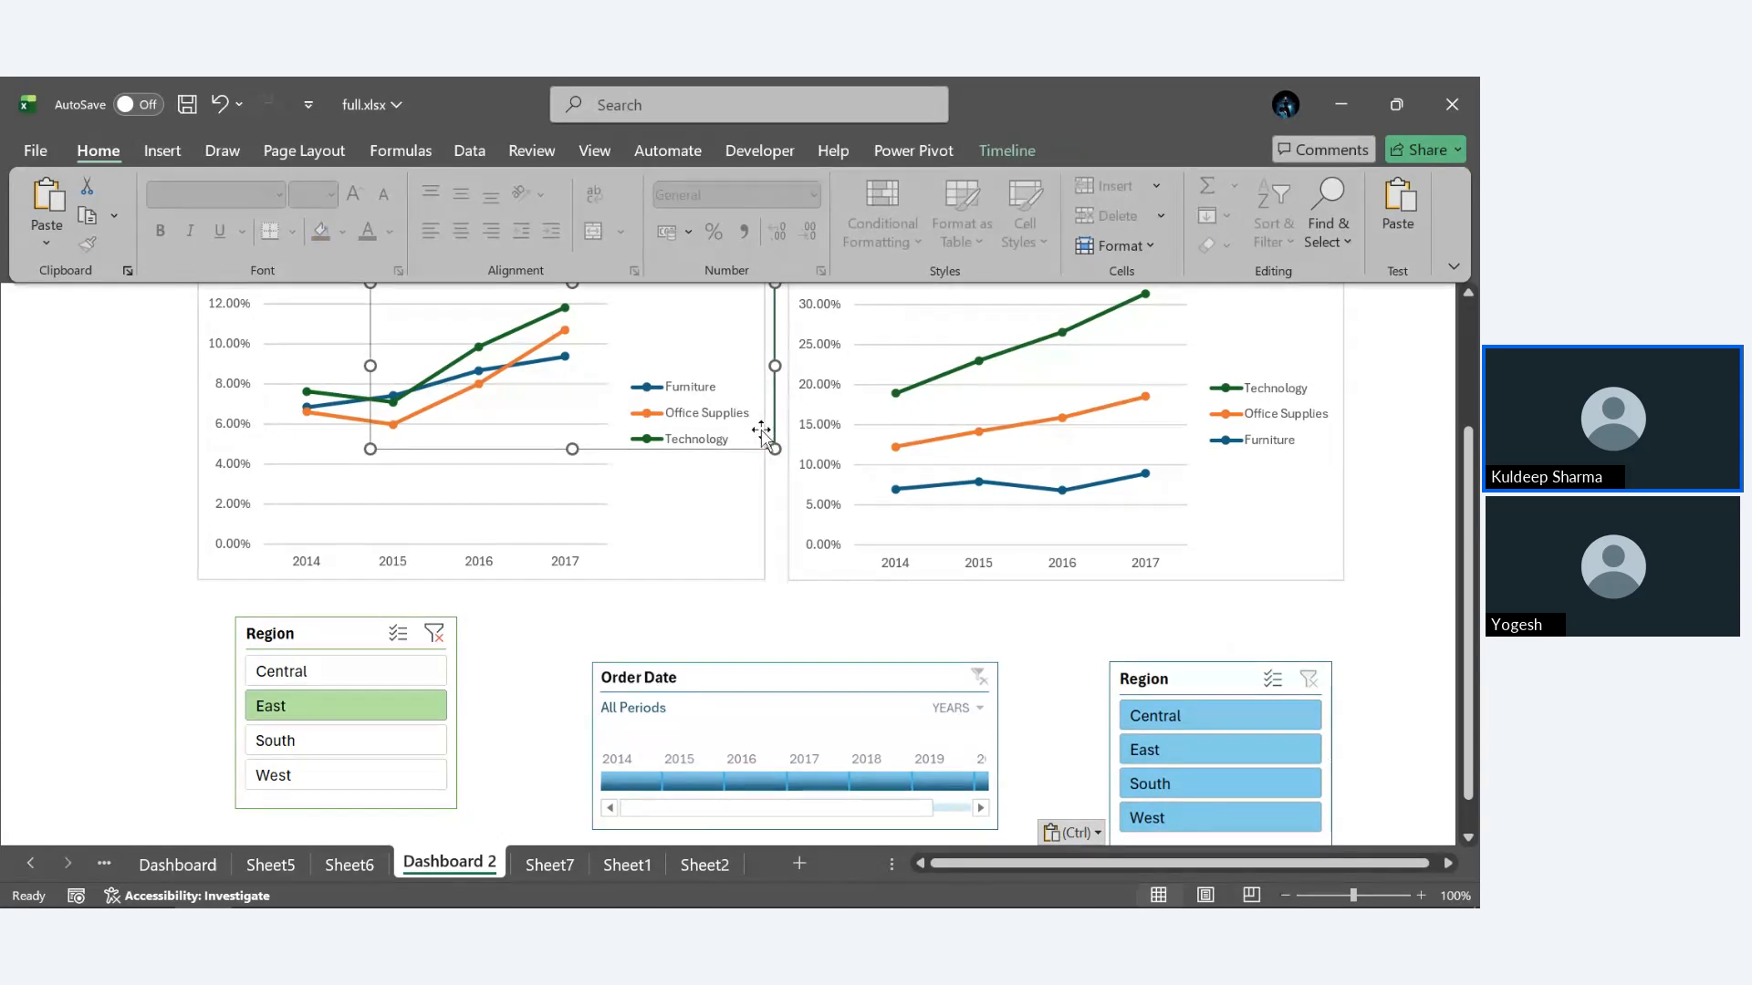
drag(762, 440, 593, 526)
click(676, 444)
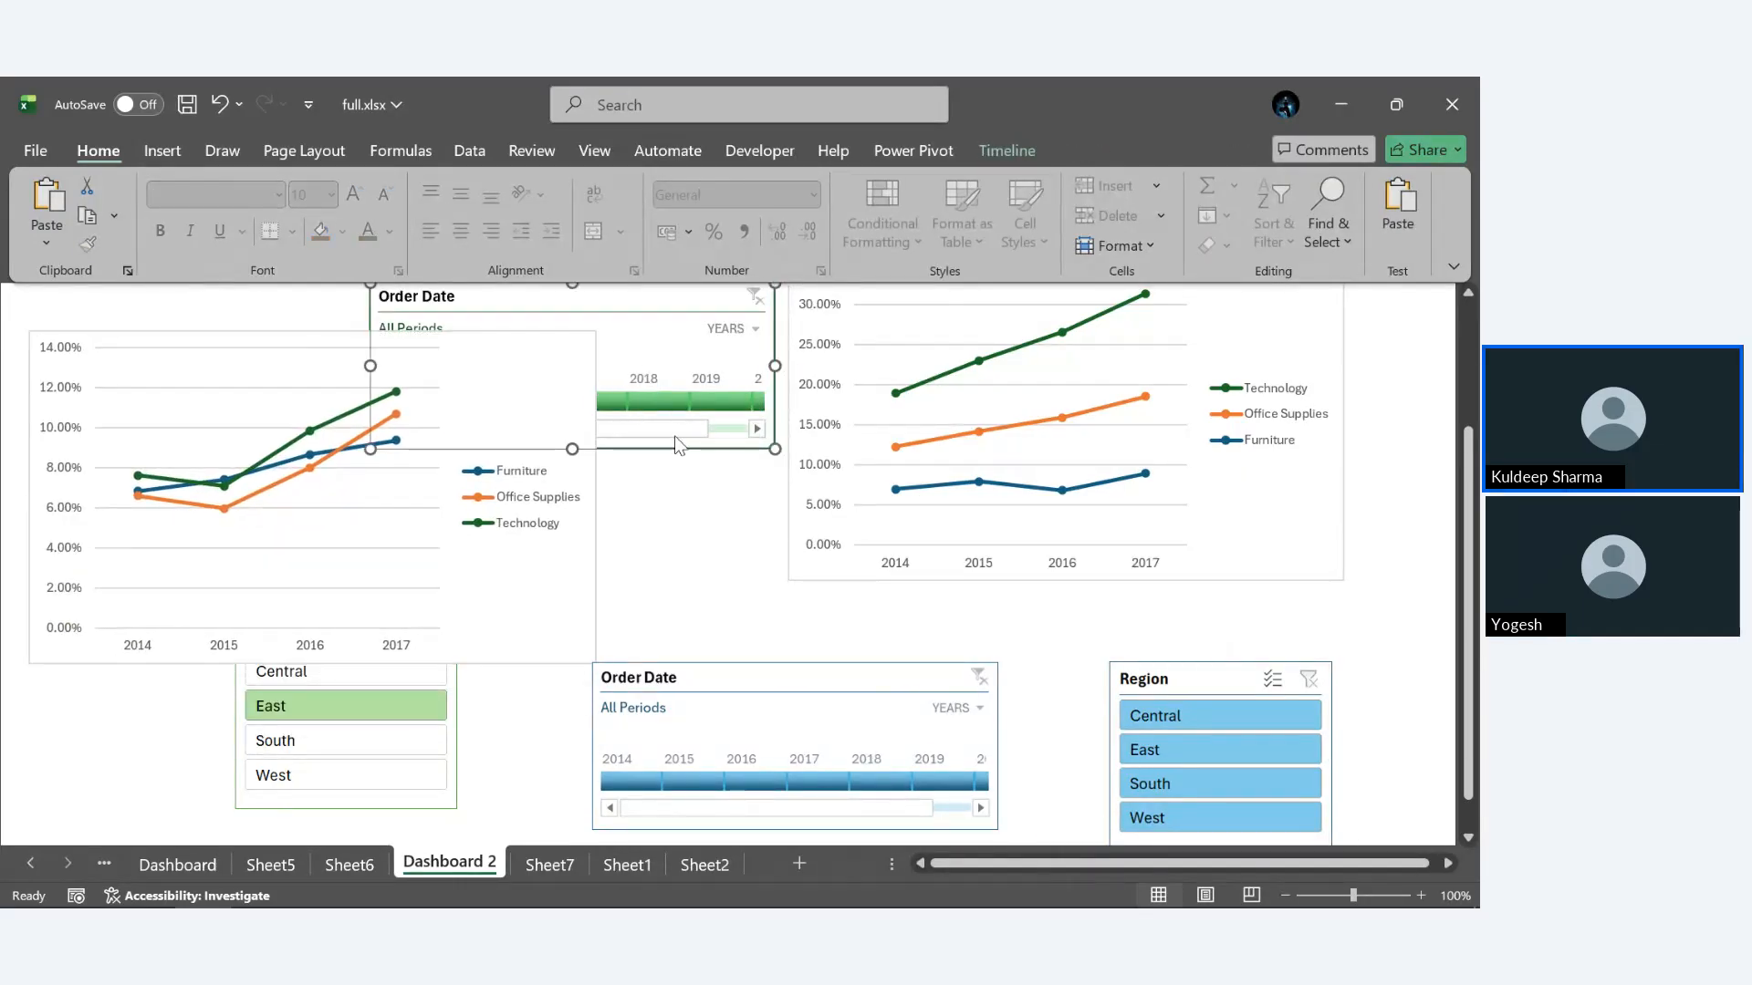
drag(644, 314, 700, 747)
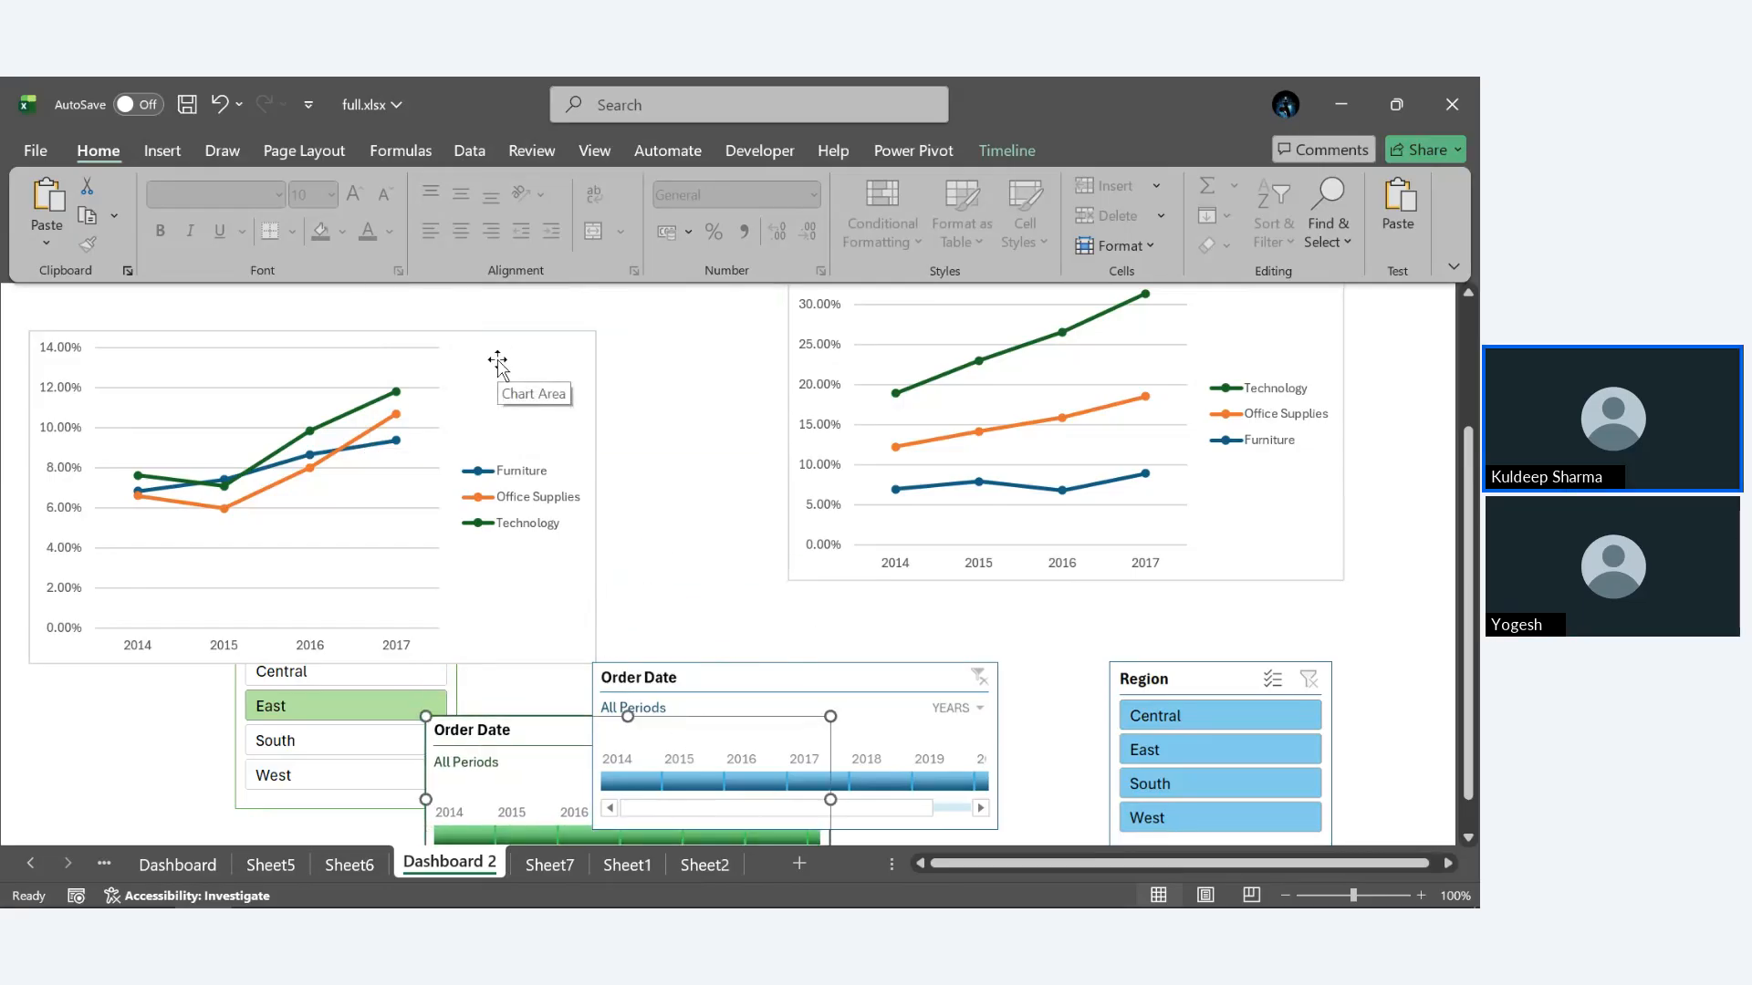
Put the left chart back beside the right one and move the blue Order Date timeline below the blue Region slicer.
scroll(728, 417, down, 4)
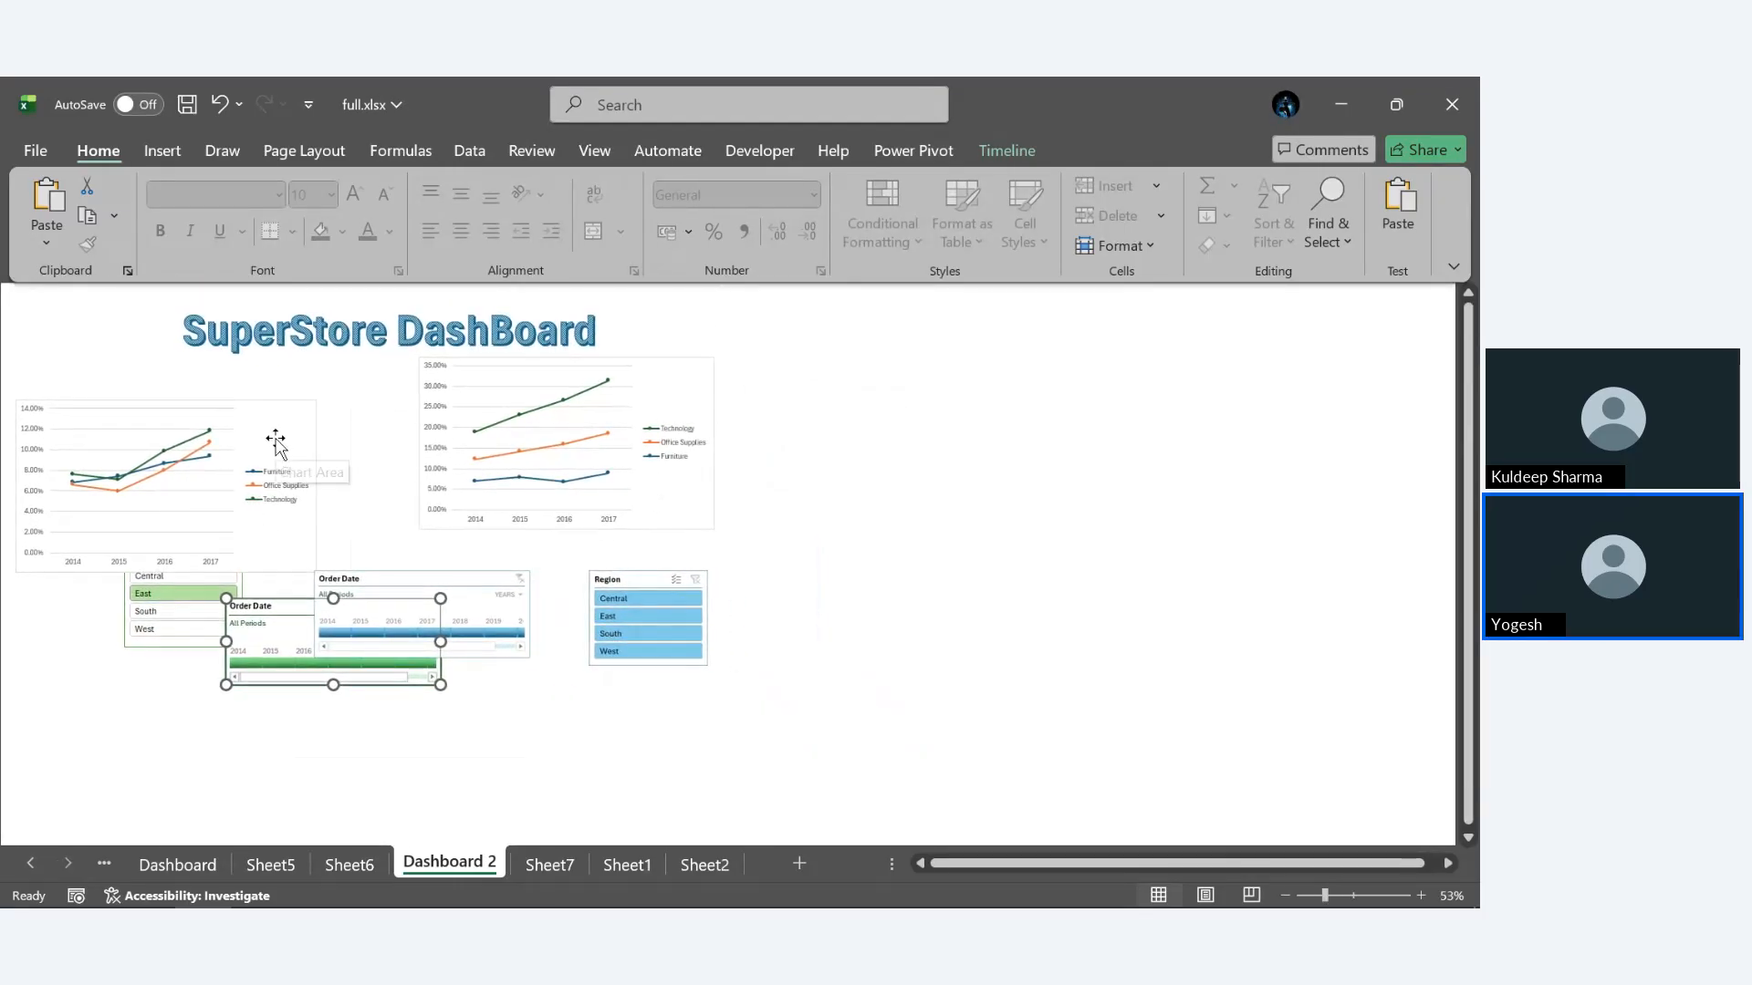
drag(275, 438, 357, 396)
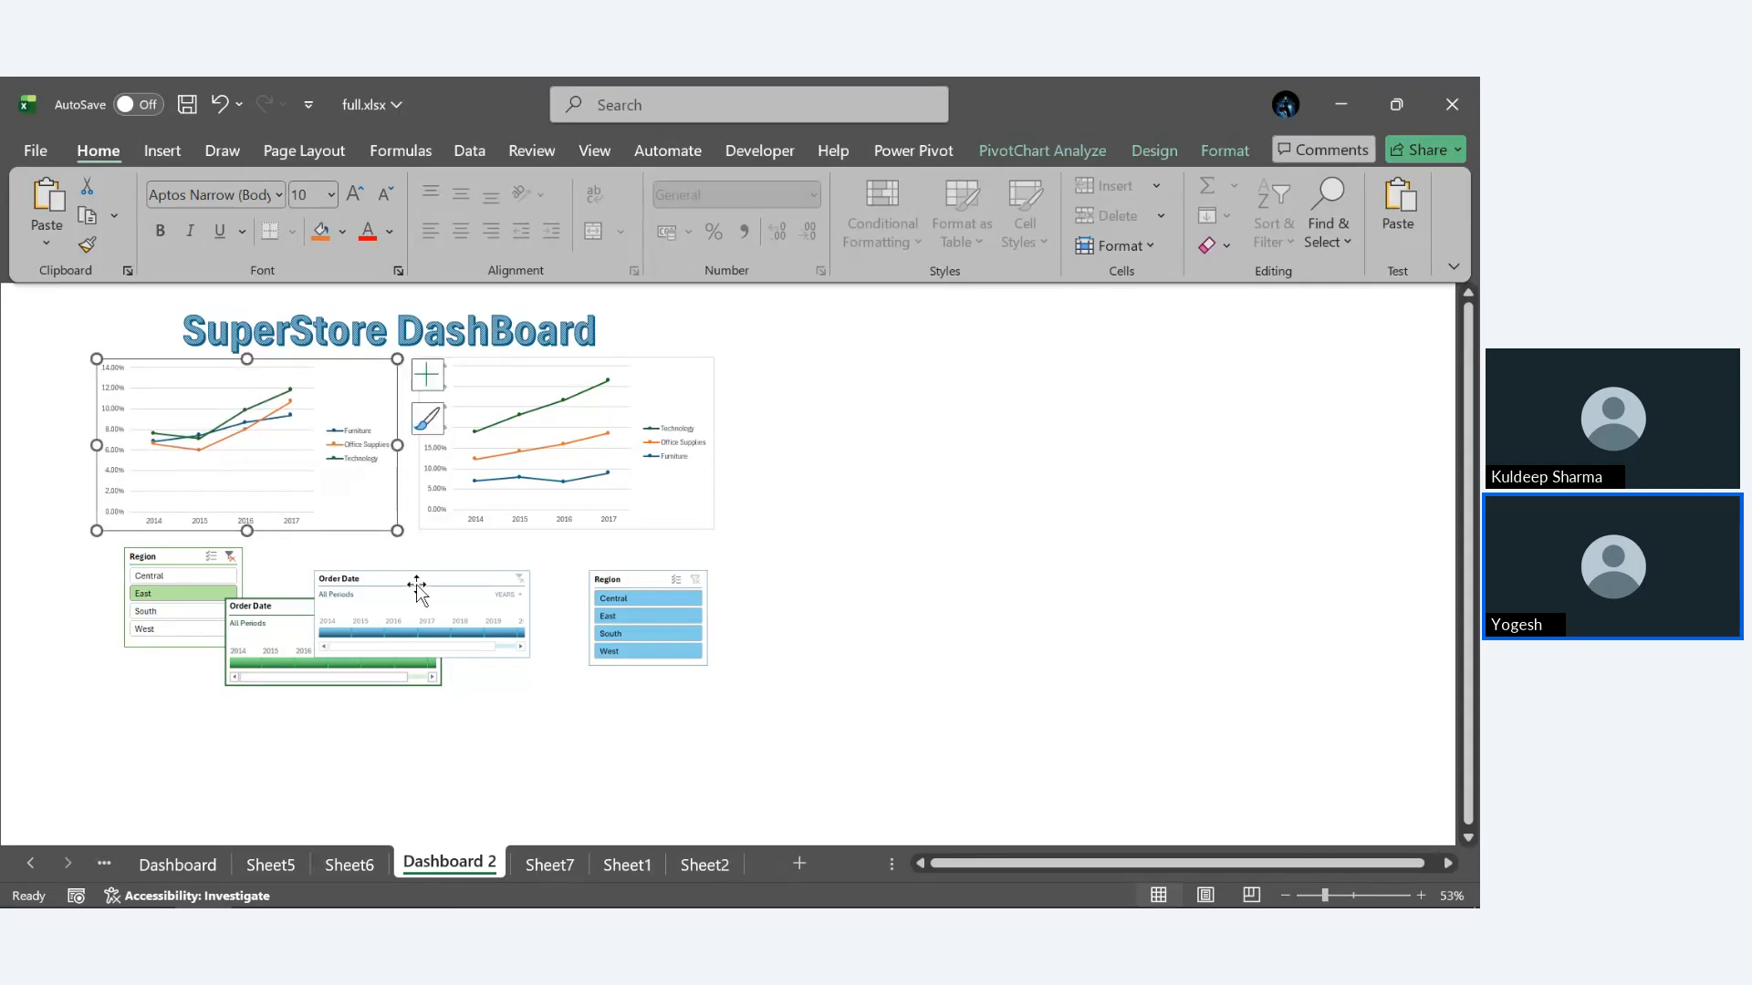
drag(417, 589, 609, 735)
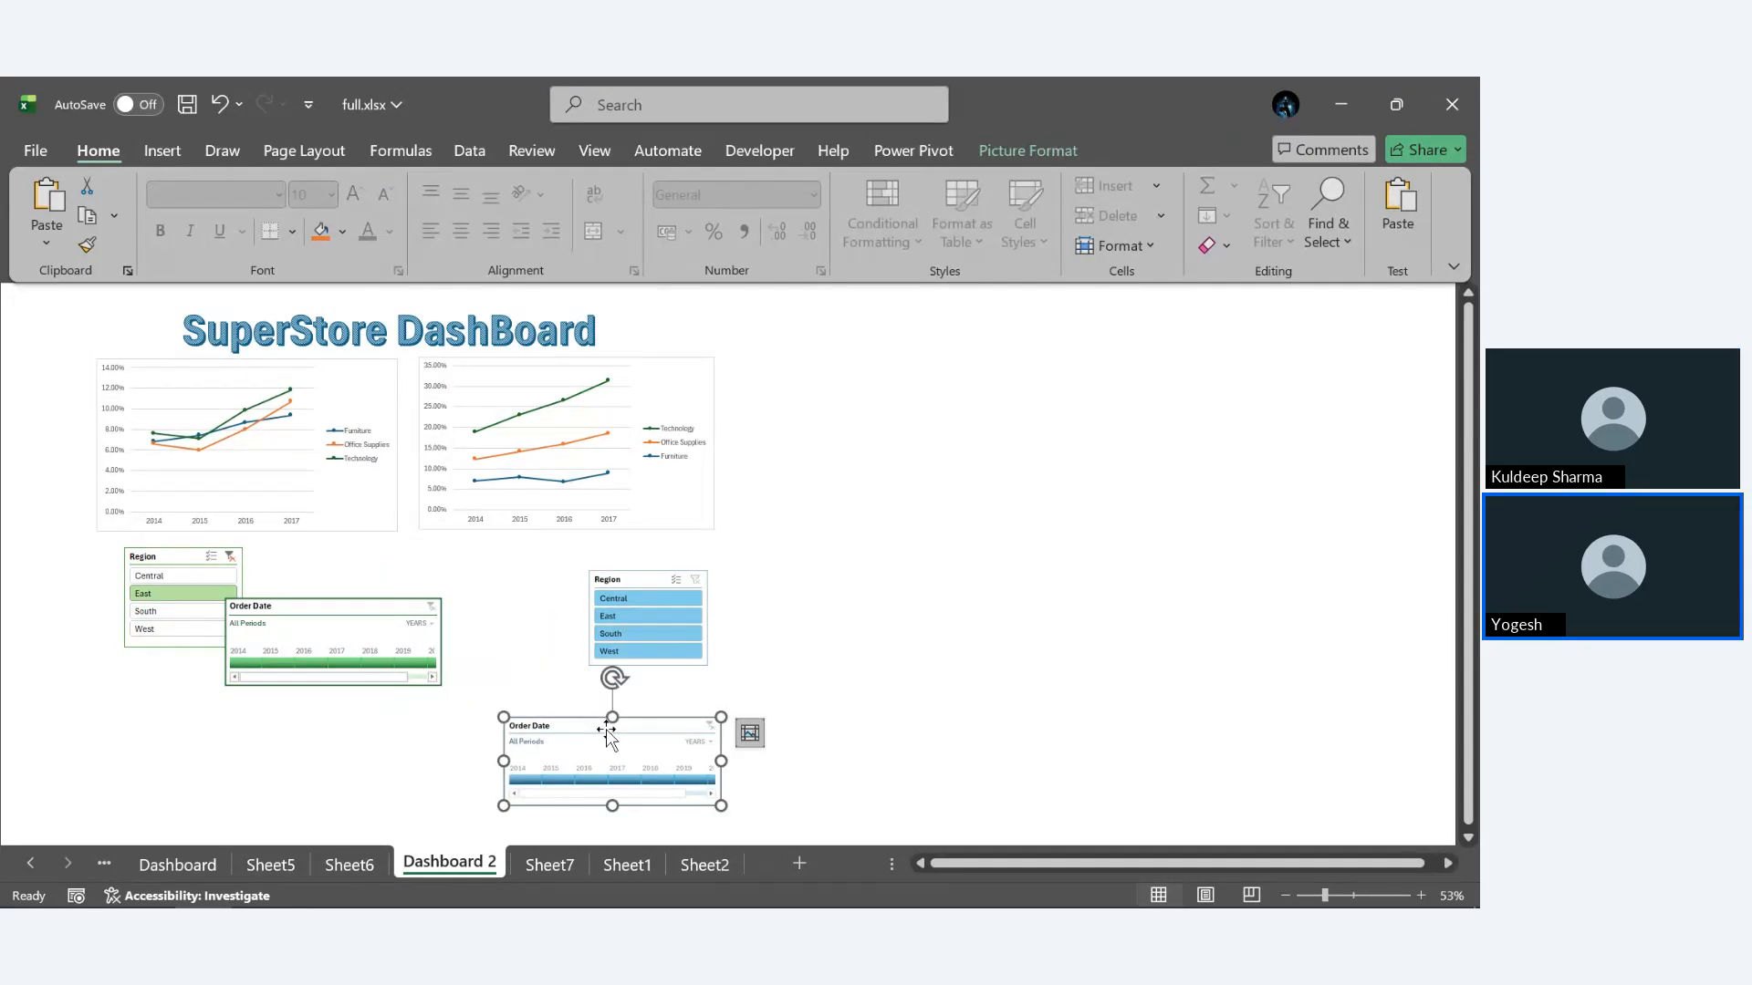
click(659, 602)
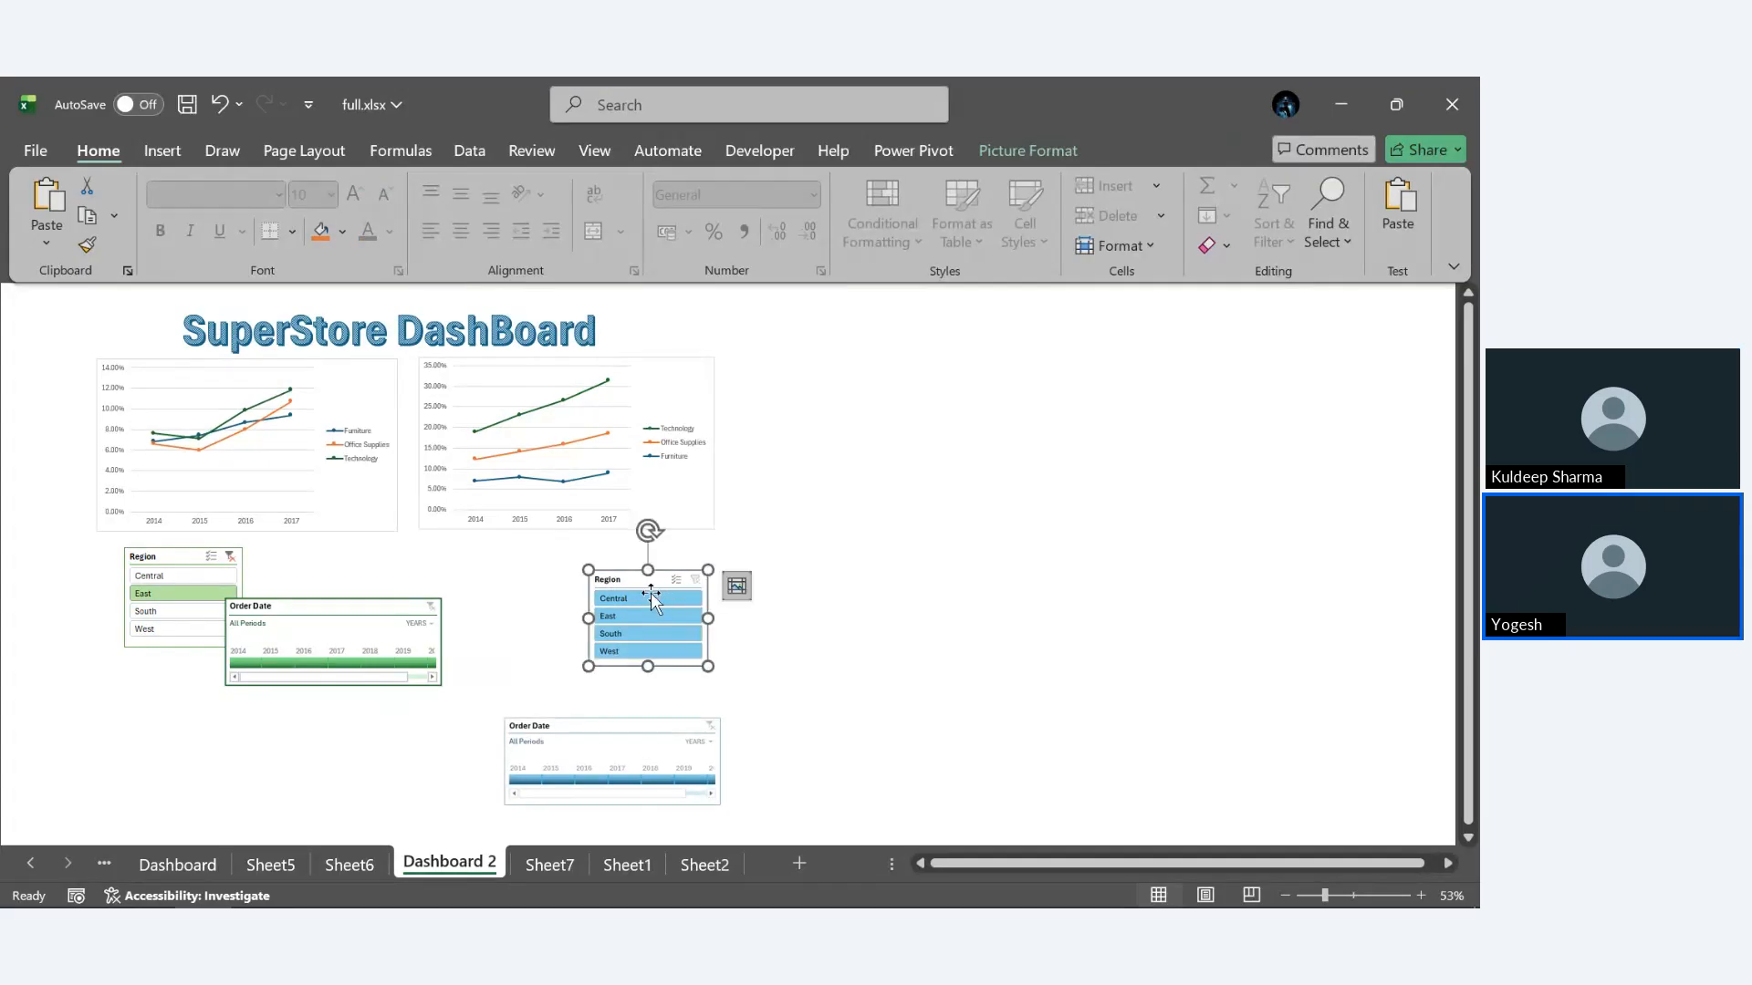
click(835, 691)
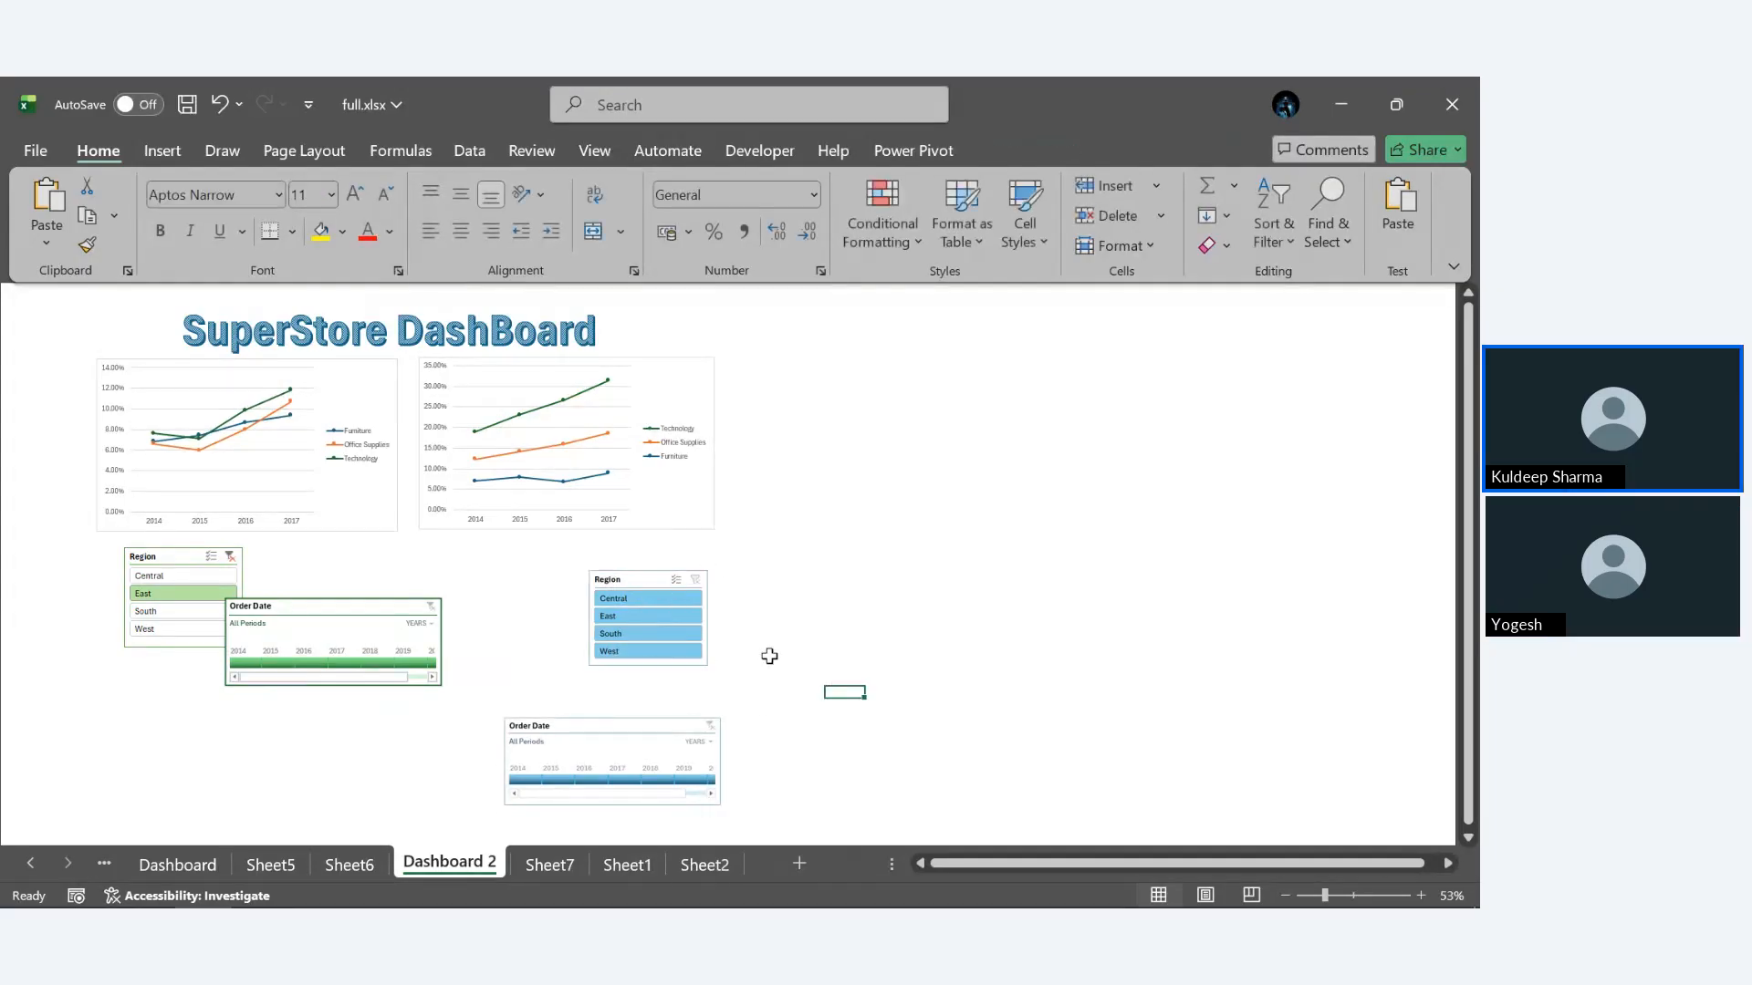
click(670, 602)
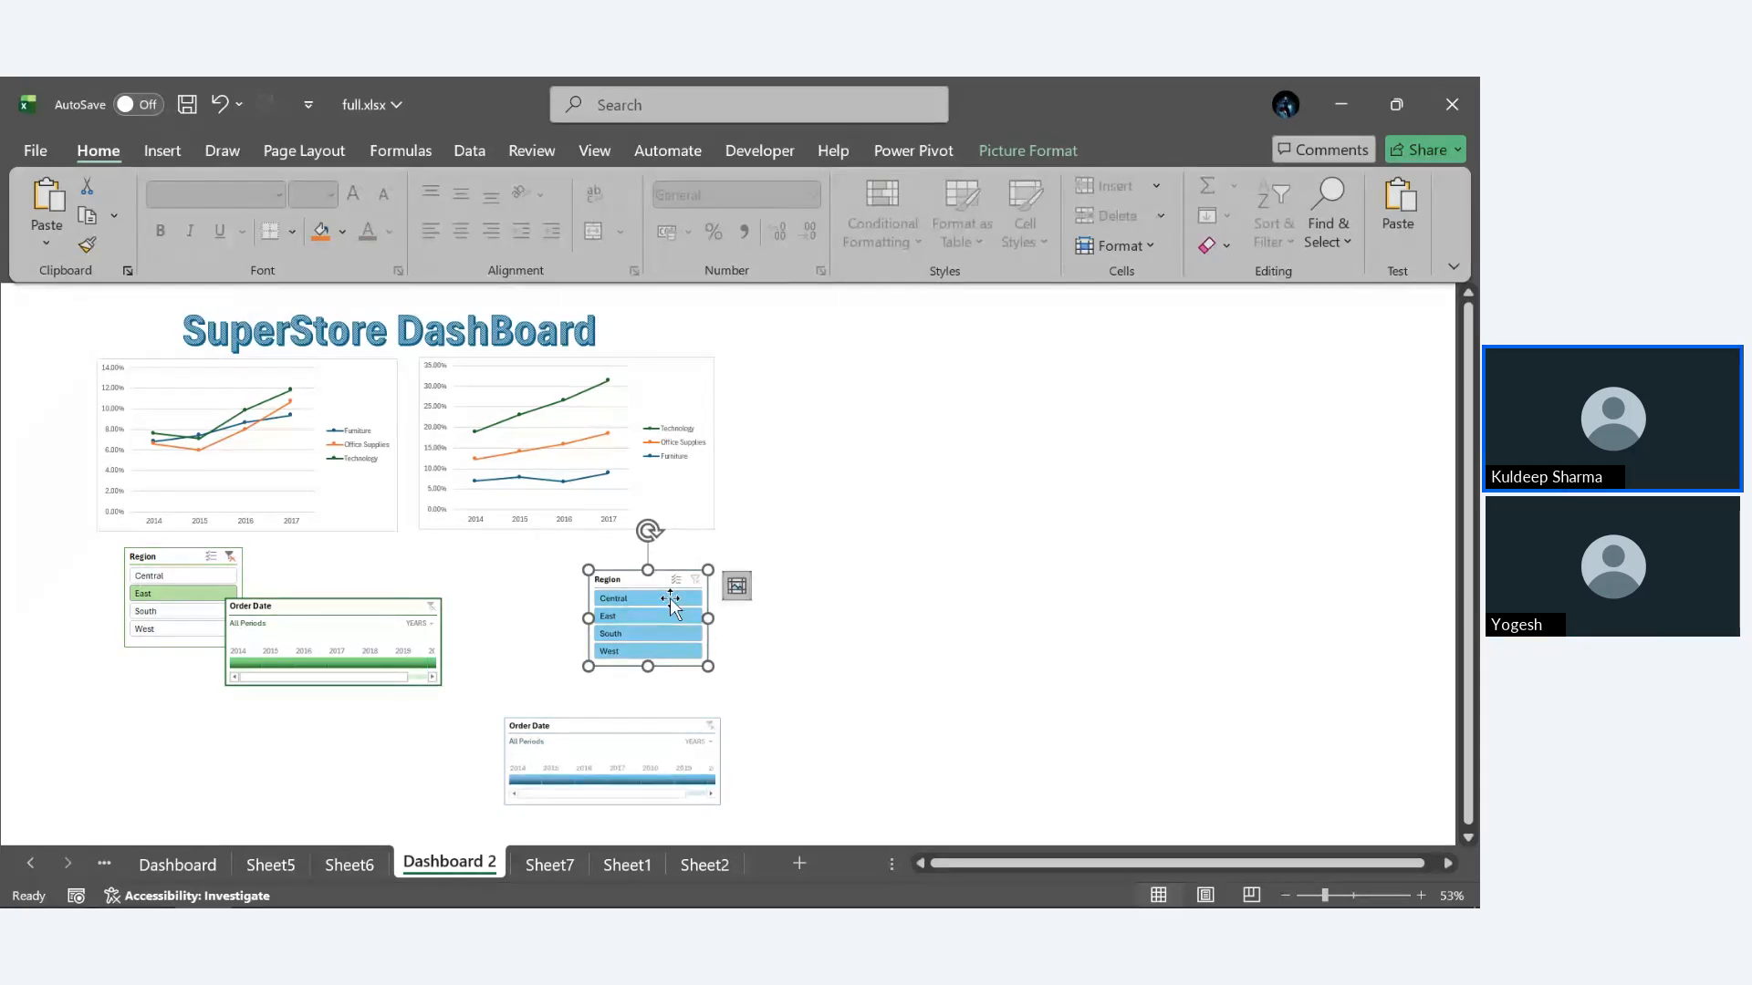
Undo the recent slicer, timeline and chart moves, back through the hidden field buttons and the right chart's last shift.
key(ctrl+z)
key(ctrl+z)
key(ctrl+z)
key(ctrl+z)
key(ctrl+z)
key(ctrl+z)
key(ctrl+z)
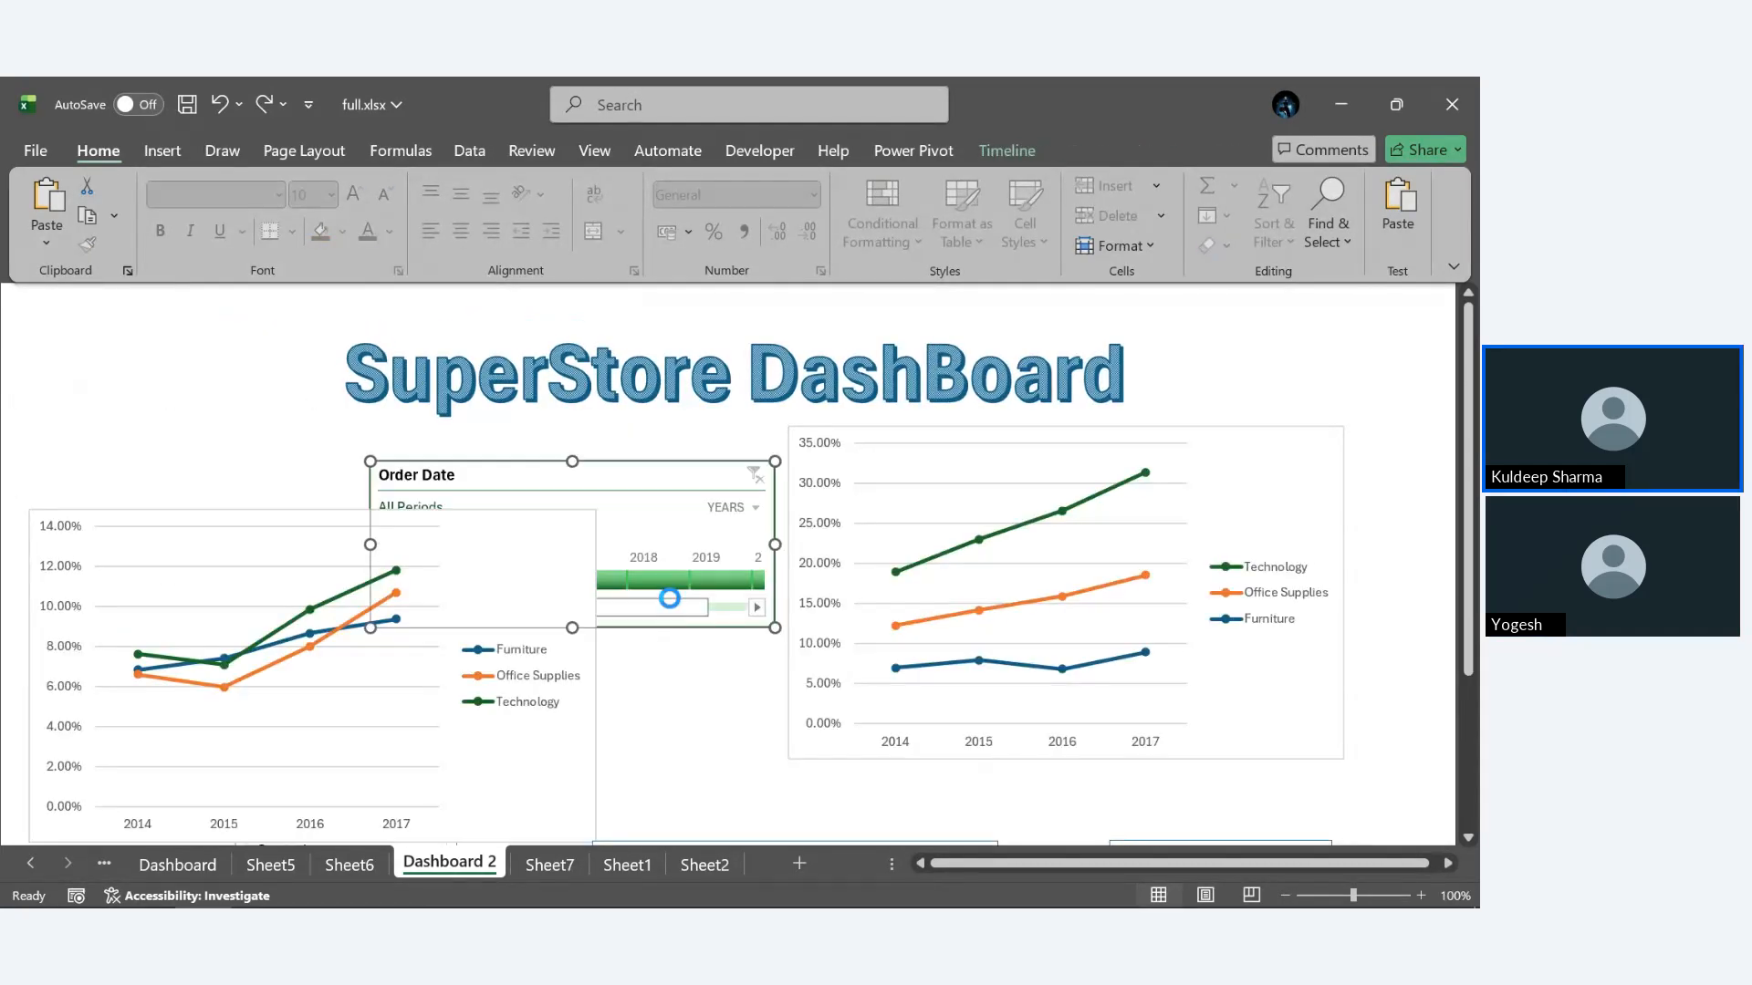
key(ctrl+z)
key(ctrl+z)
key(ctrl+z)
key(ctrl+z)
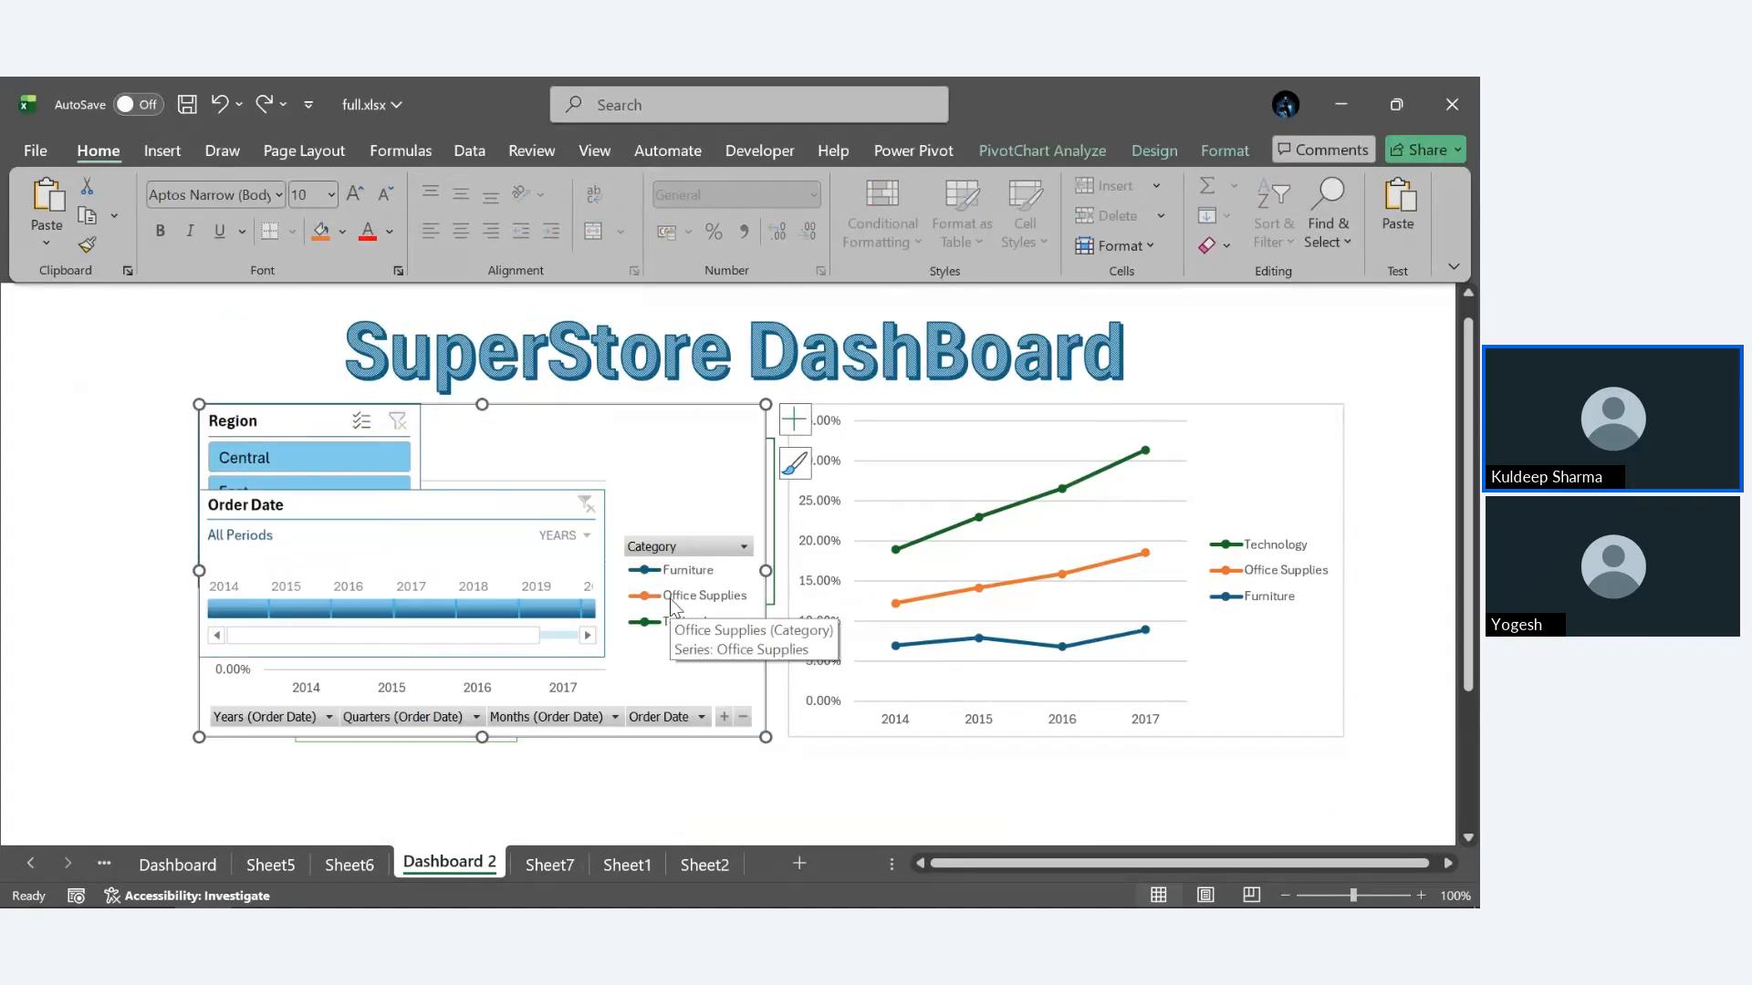
key(ctrl+z)
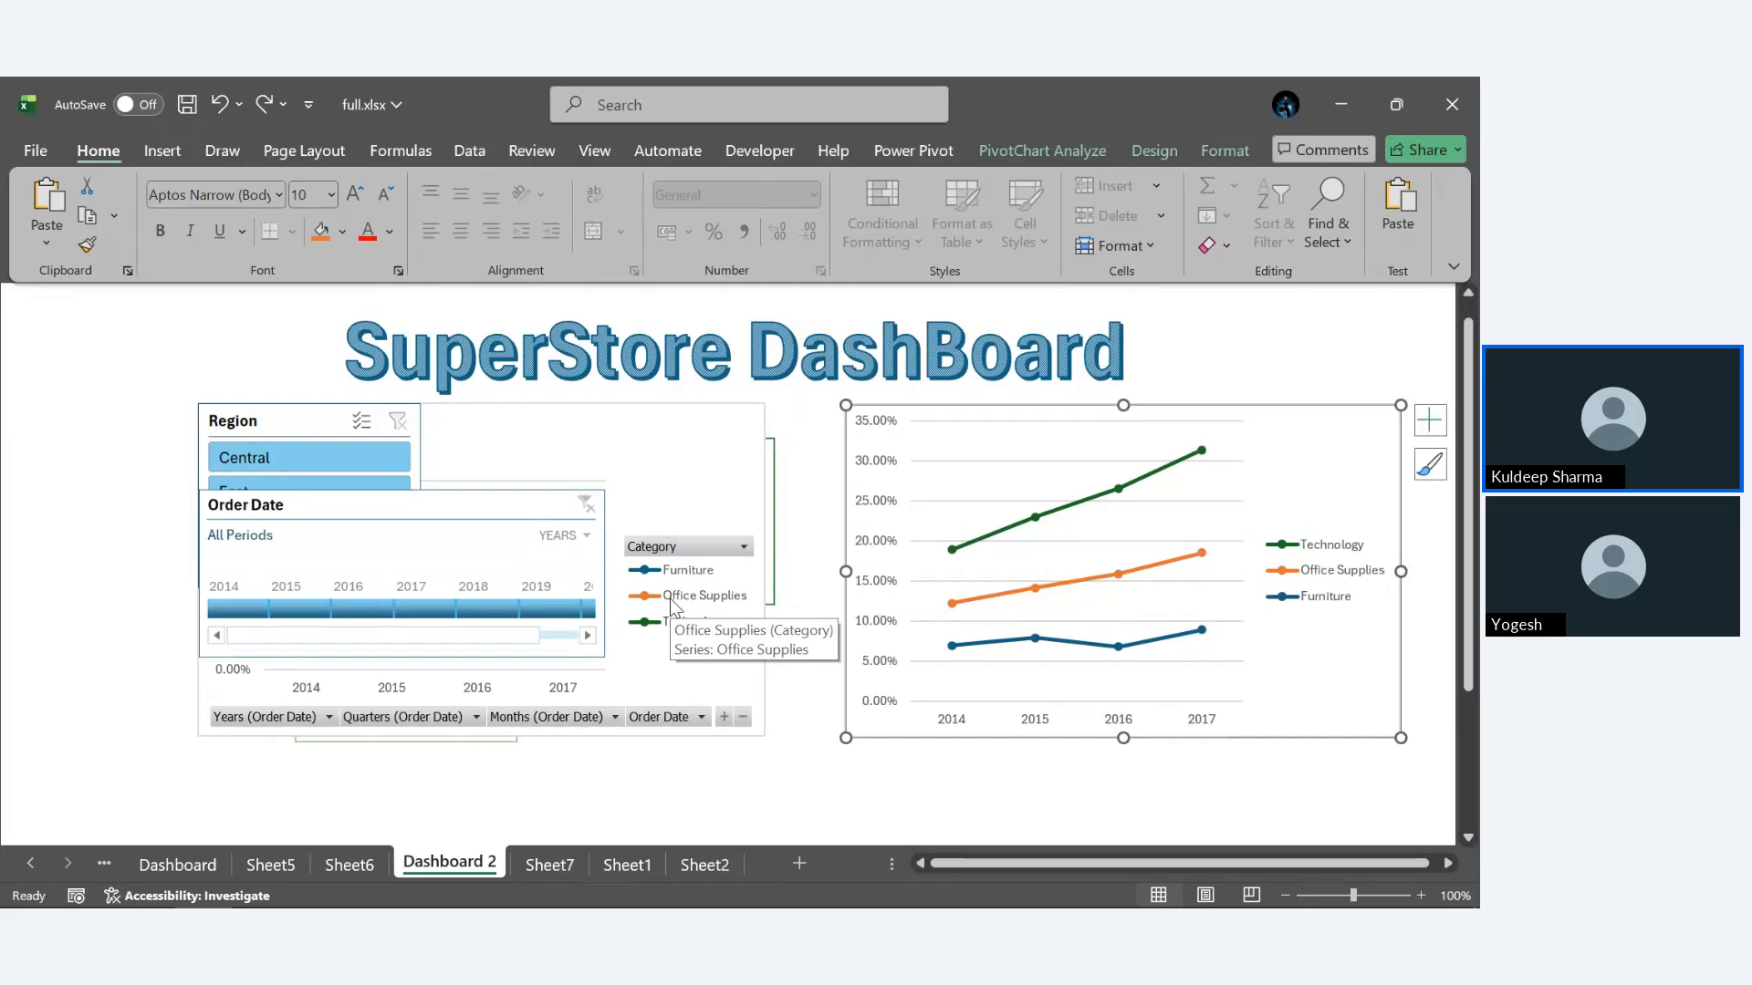
Delete the blue Order Date timeline and the blue Region slicer that cover the left chart.
click(363, 512)
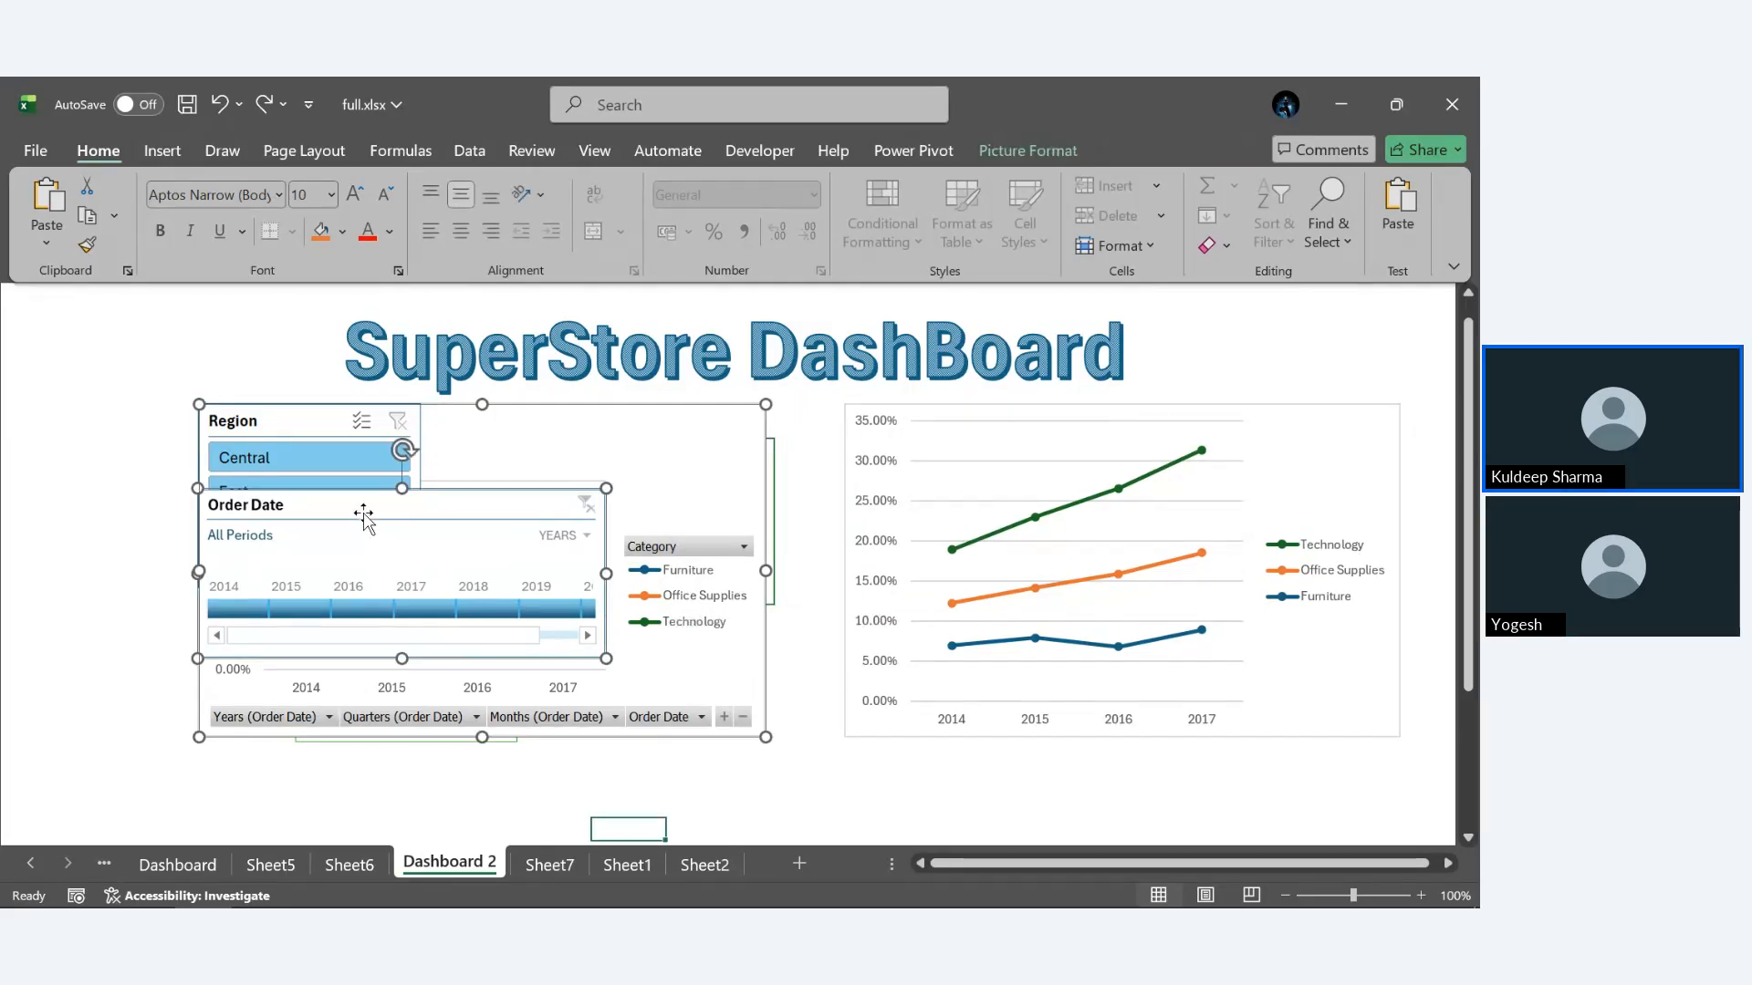
key(Delete)
click(302, 421)
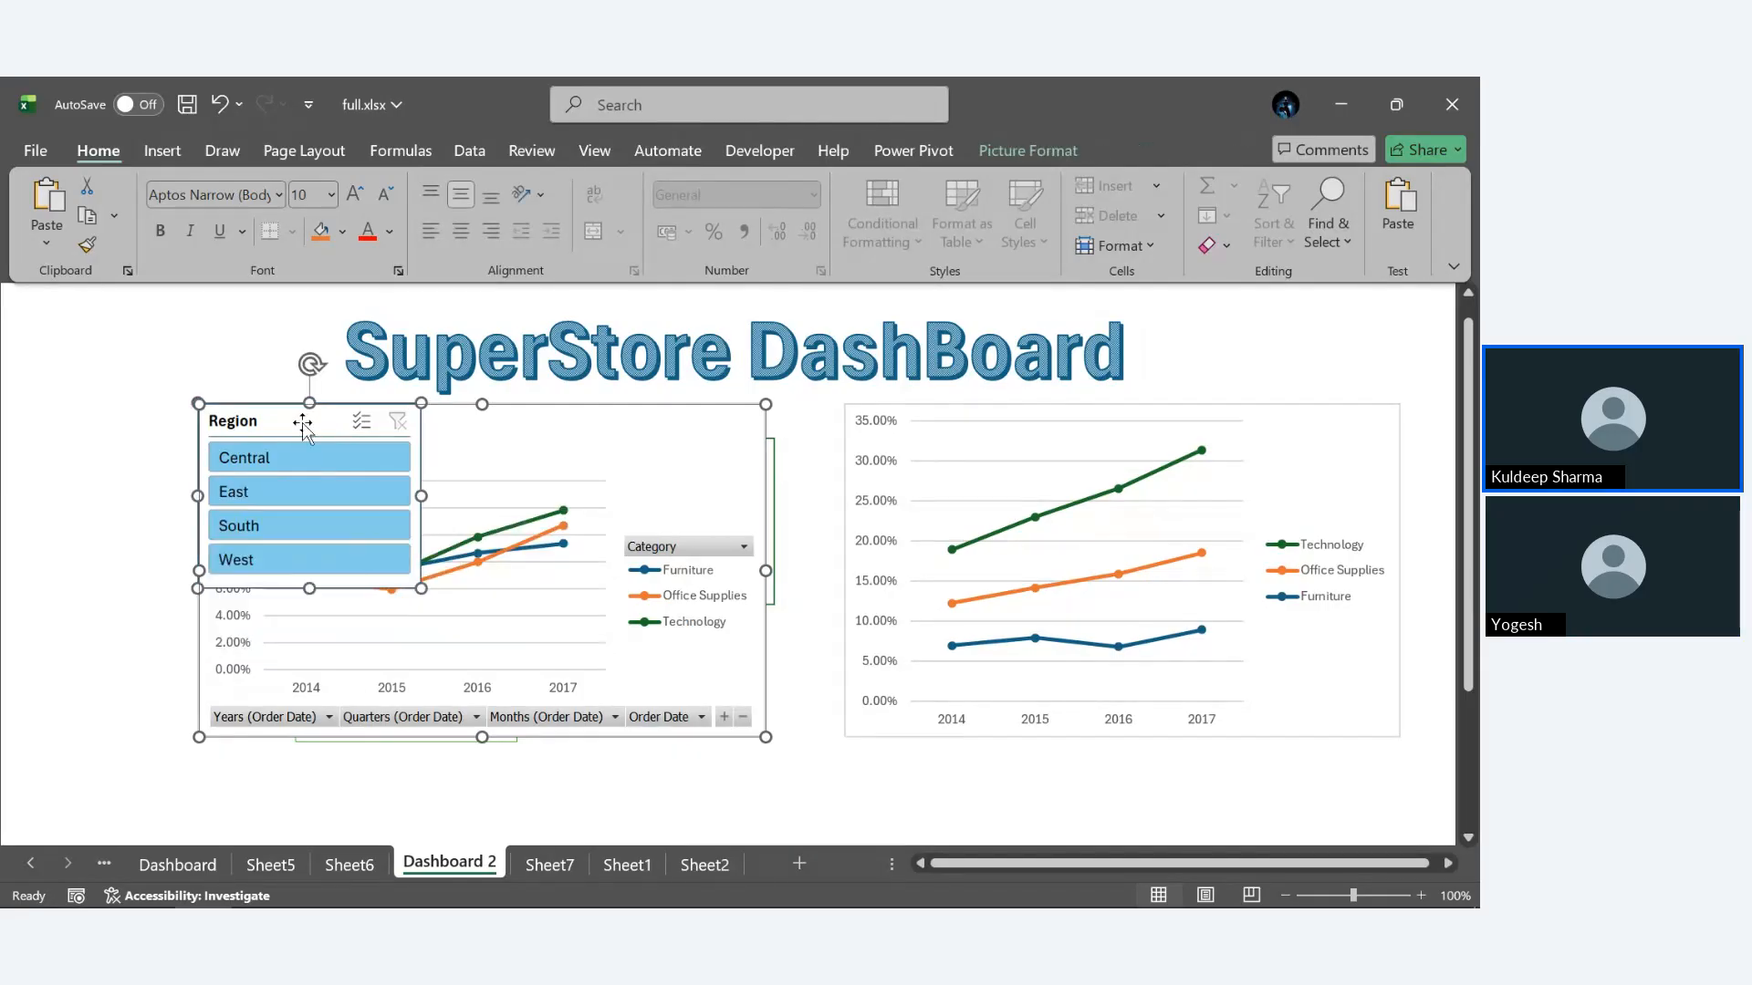
key(Delete)
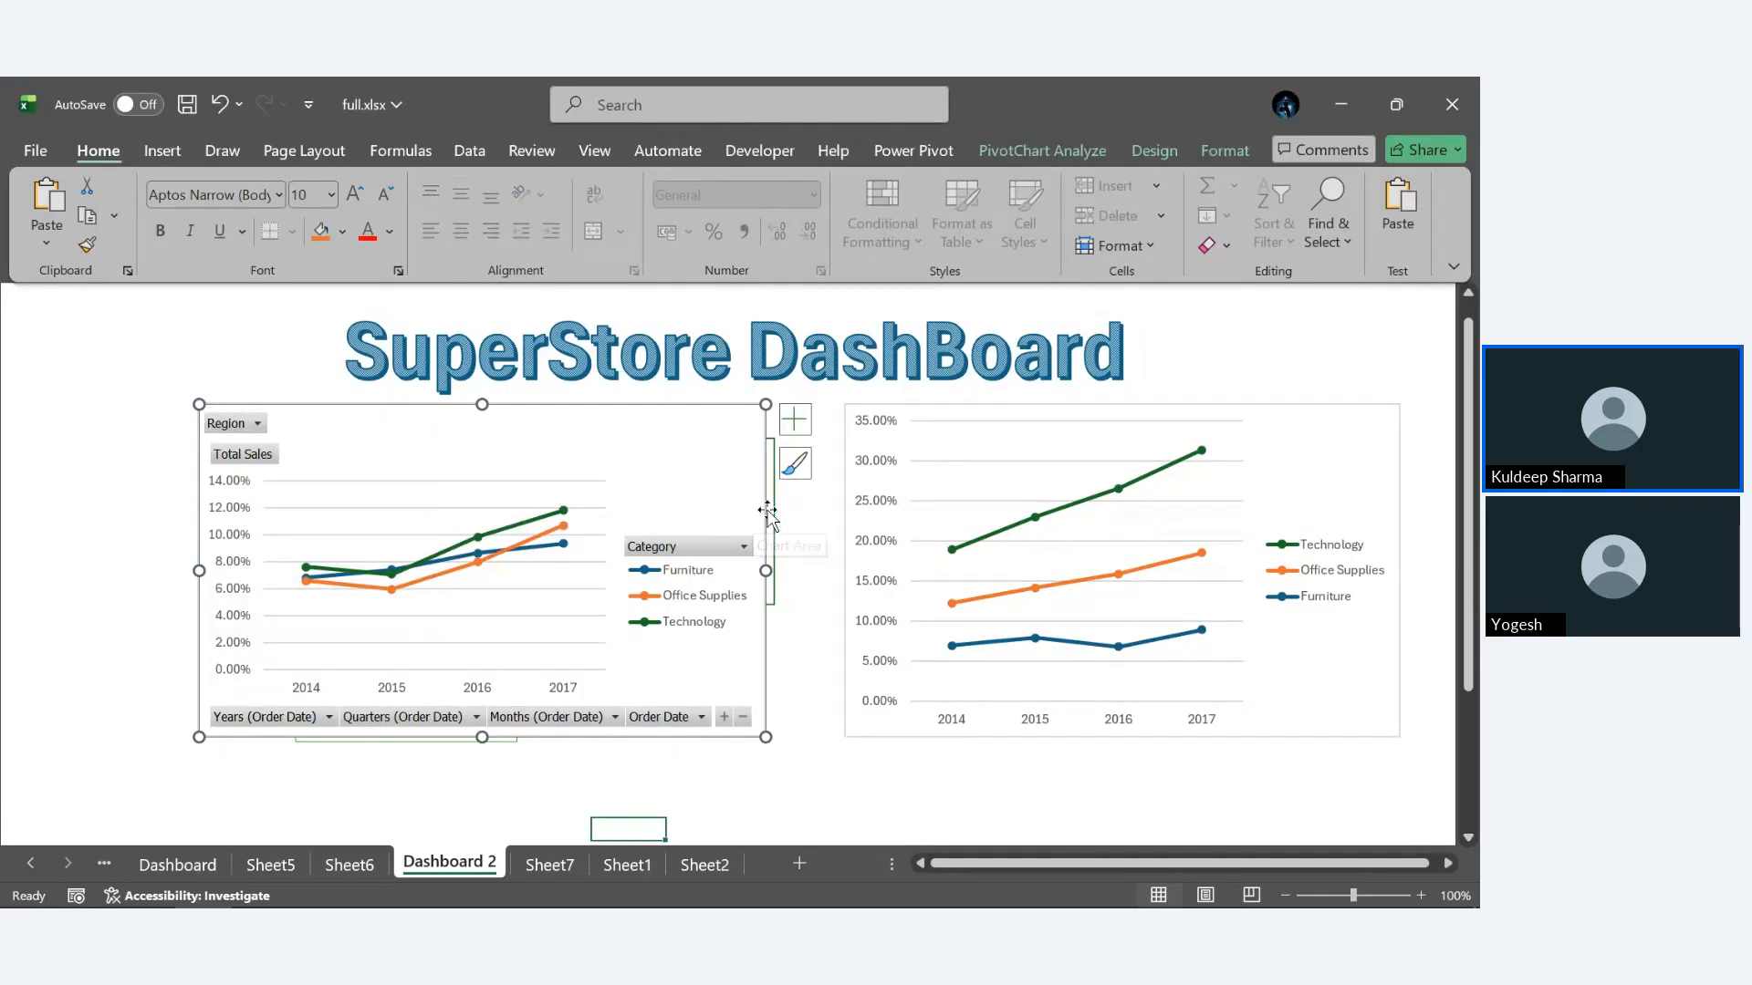
Bring the green Order Date timeline out from behind the left chart, placing it below the charts and the chart back beside its neighbour.
click(772, 520)
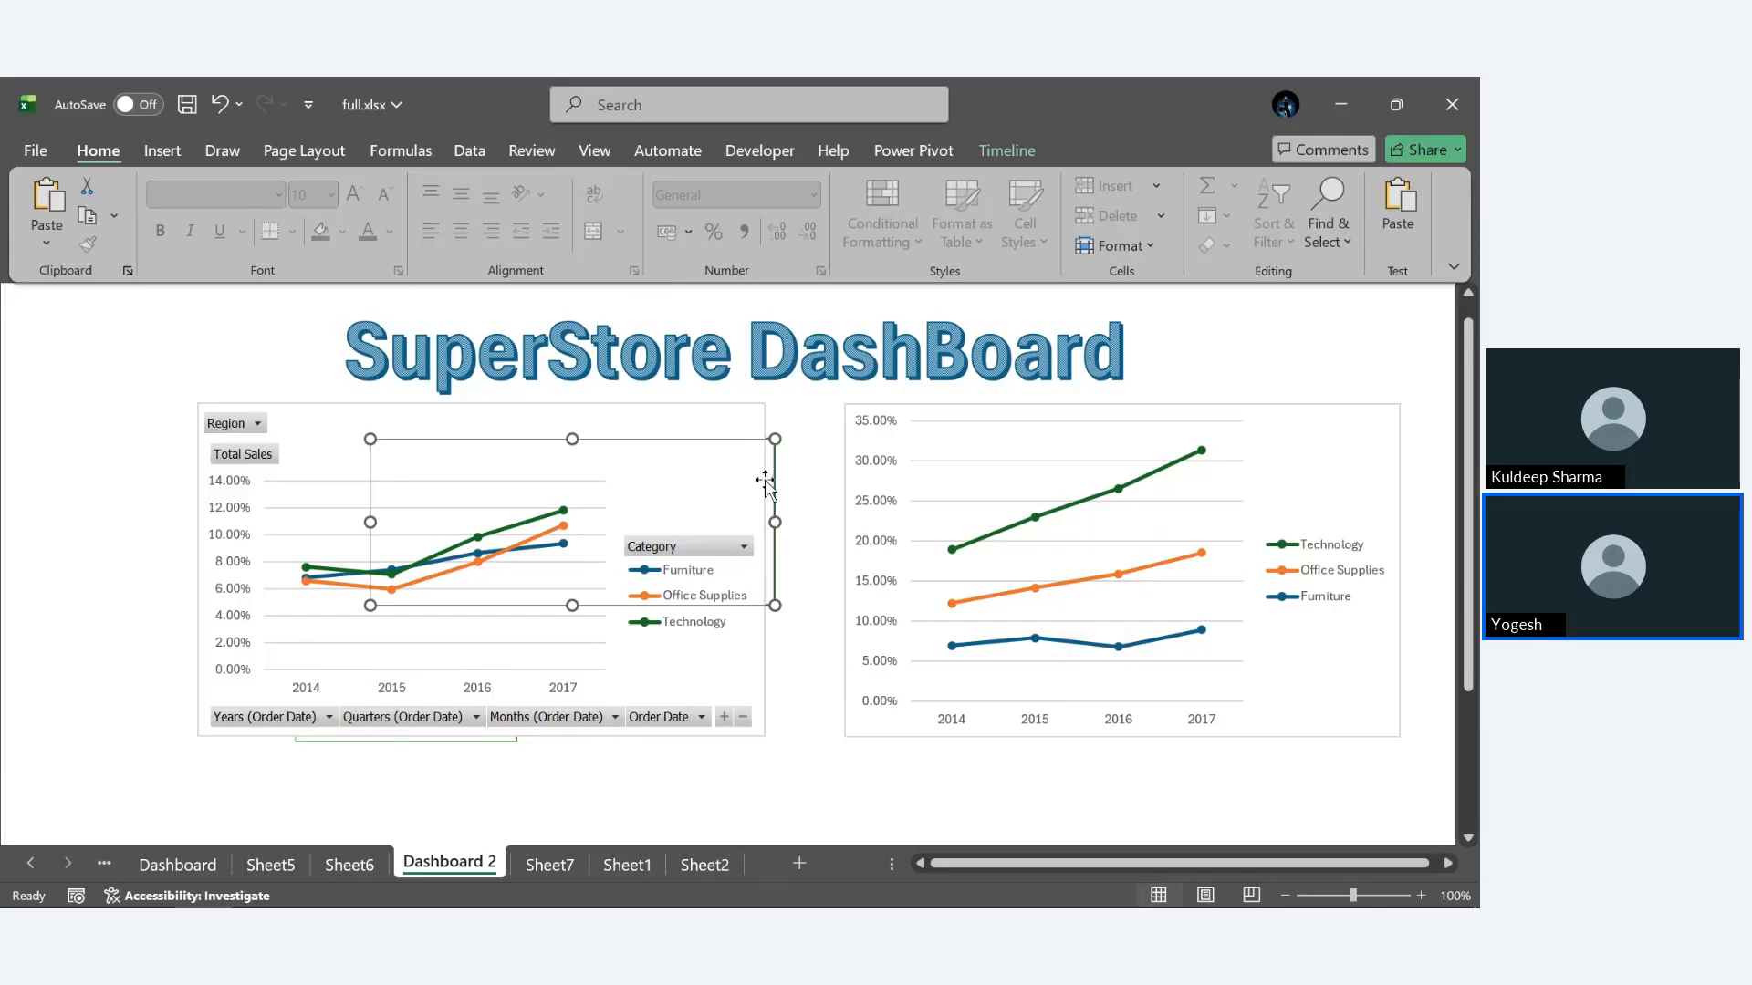
click(764, 481)
drag(765, 481, 679, 566)
drag(696, 456, 876, 822)
drag(499, 506, 628, 428)
scroll(782, 504, down, 3)
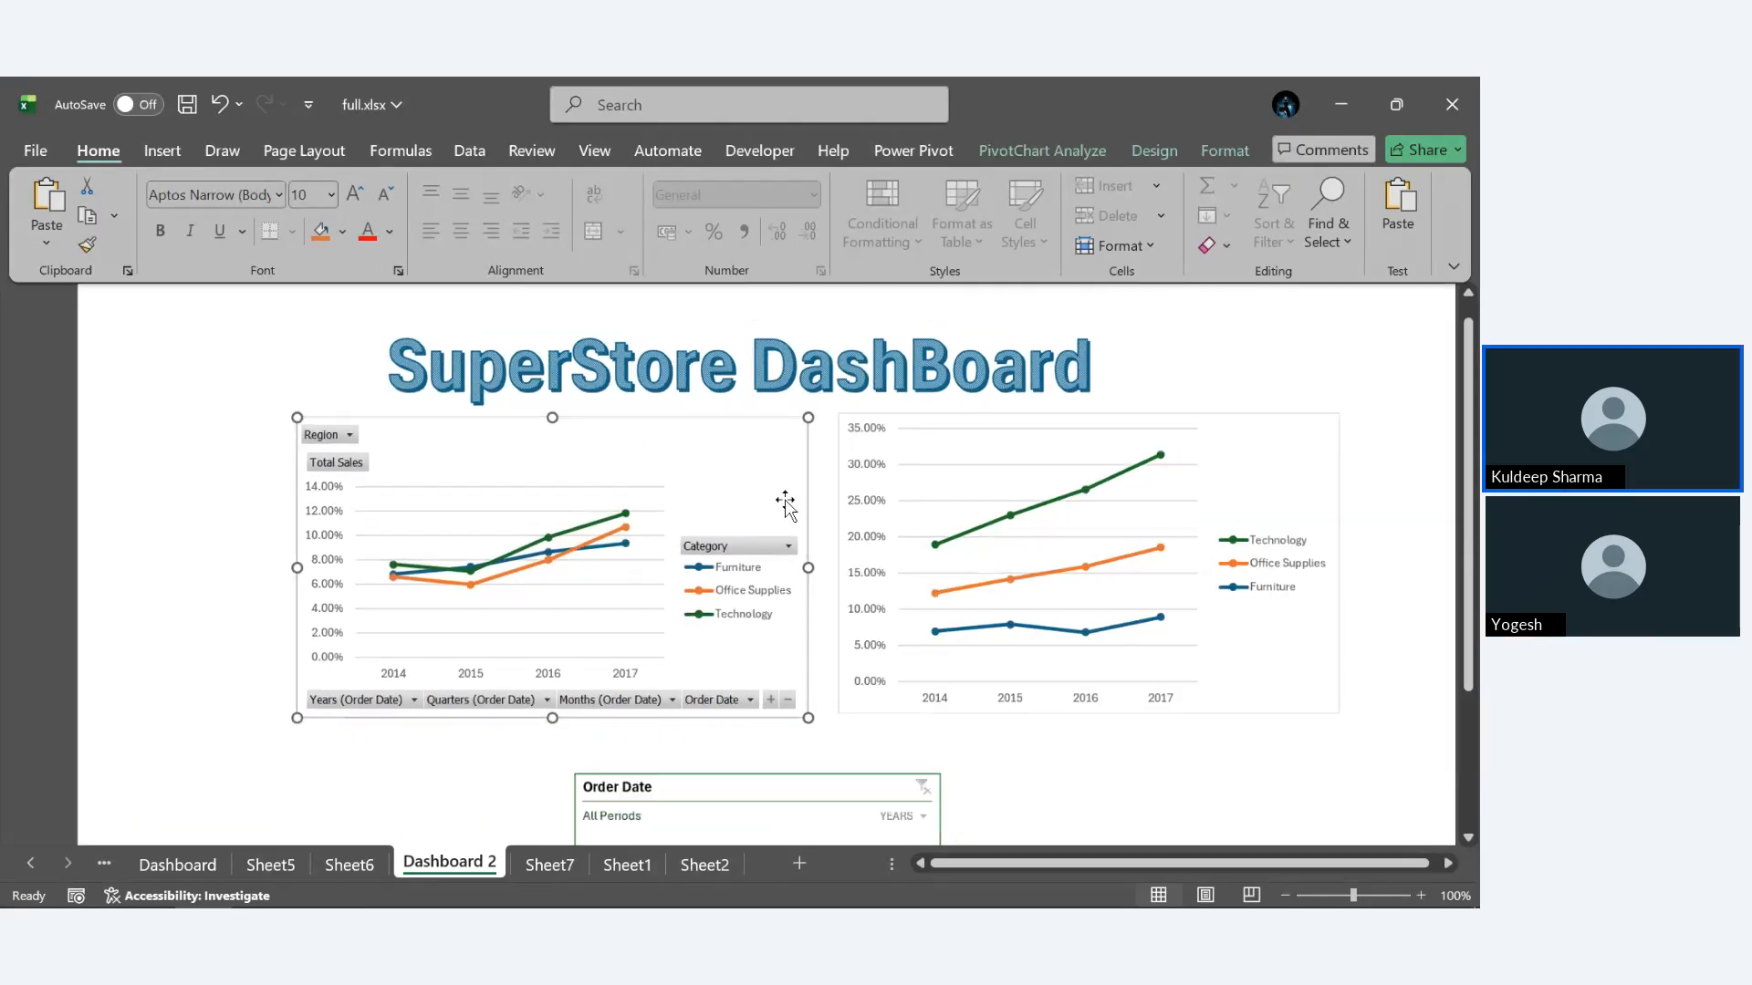
scroll(782, 501, up, 3)
scroll(992, 675, down, 4)
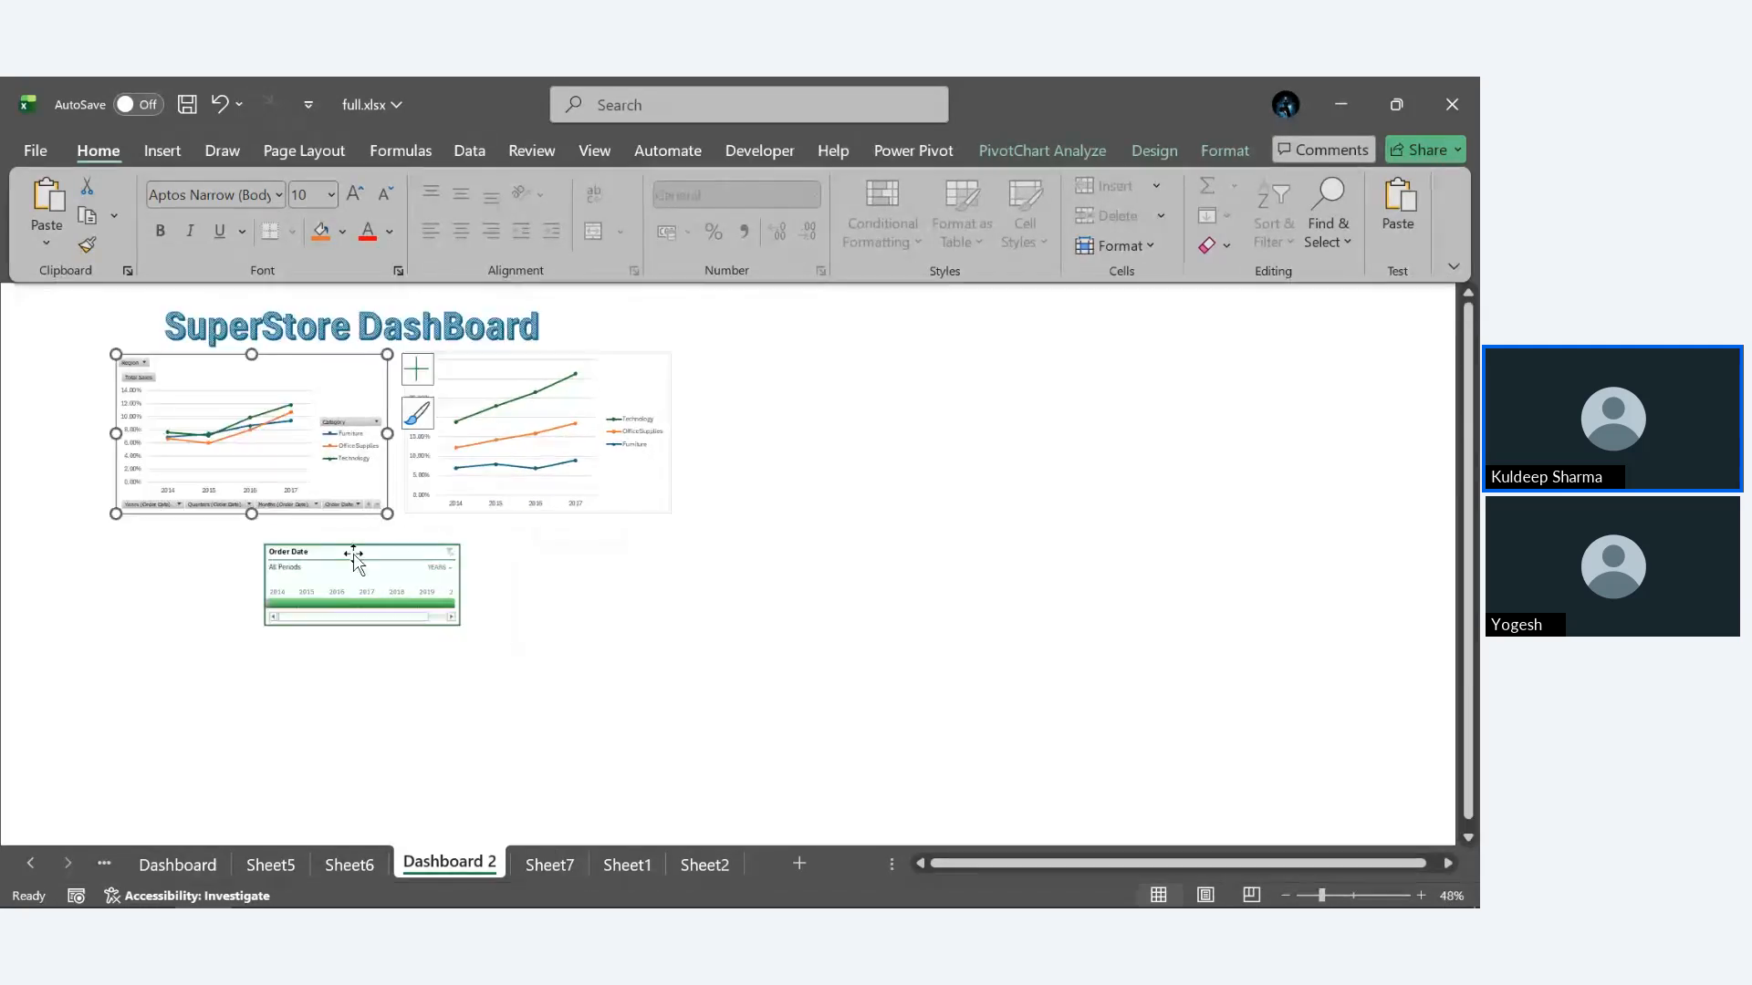
Shift the green Order Date timeline beneath the right chart and delete it from the dashboard.
drag(350, 553, 502, 537)
click(280, 646)
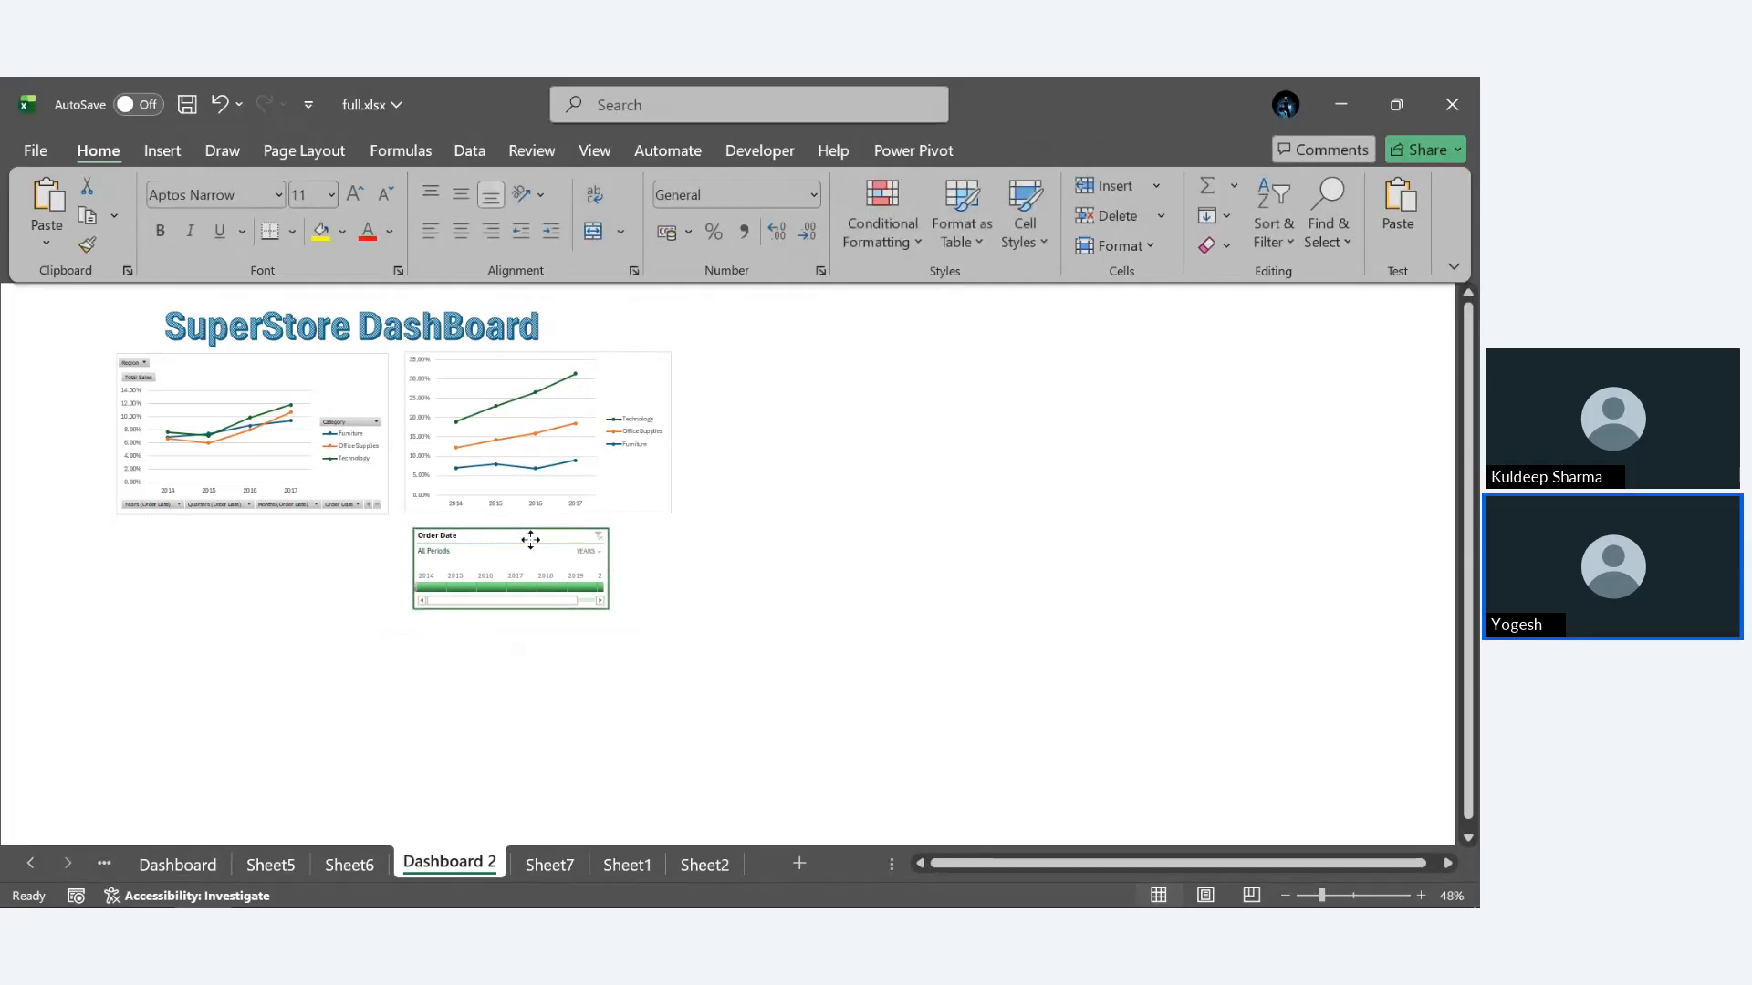
drag(531, 543, 551, 542)
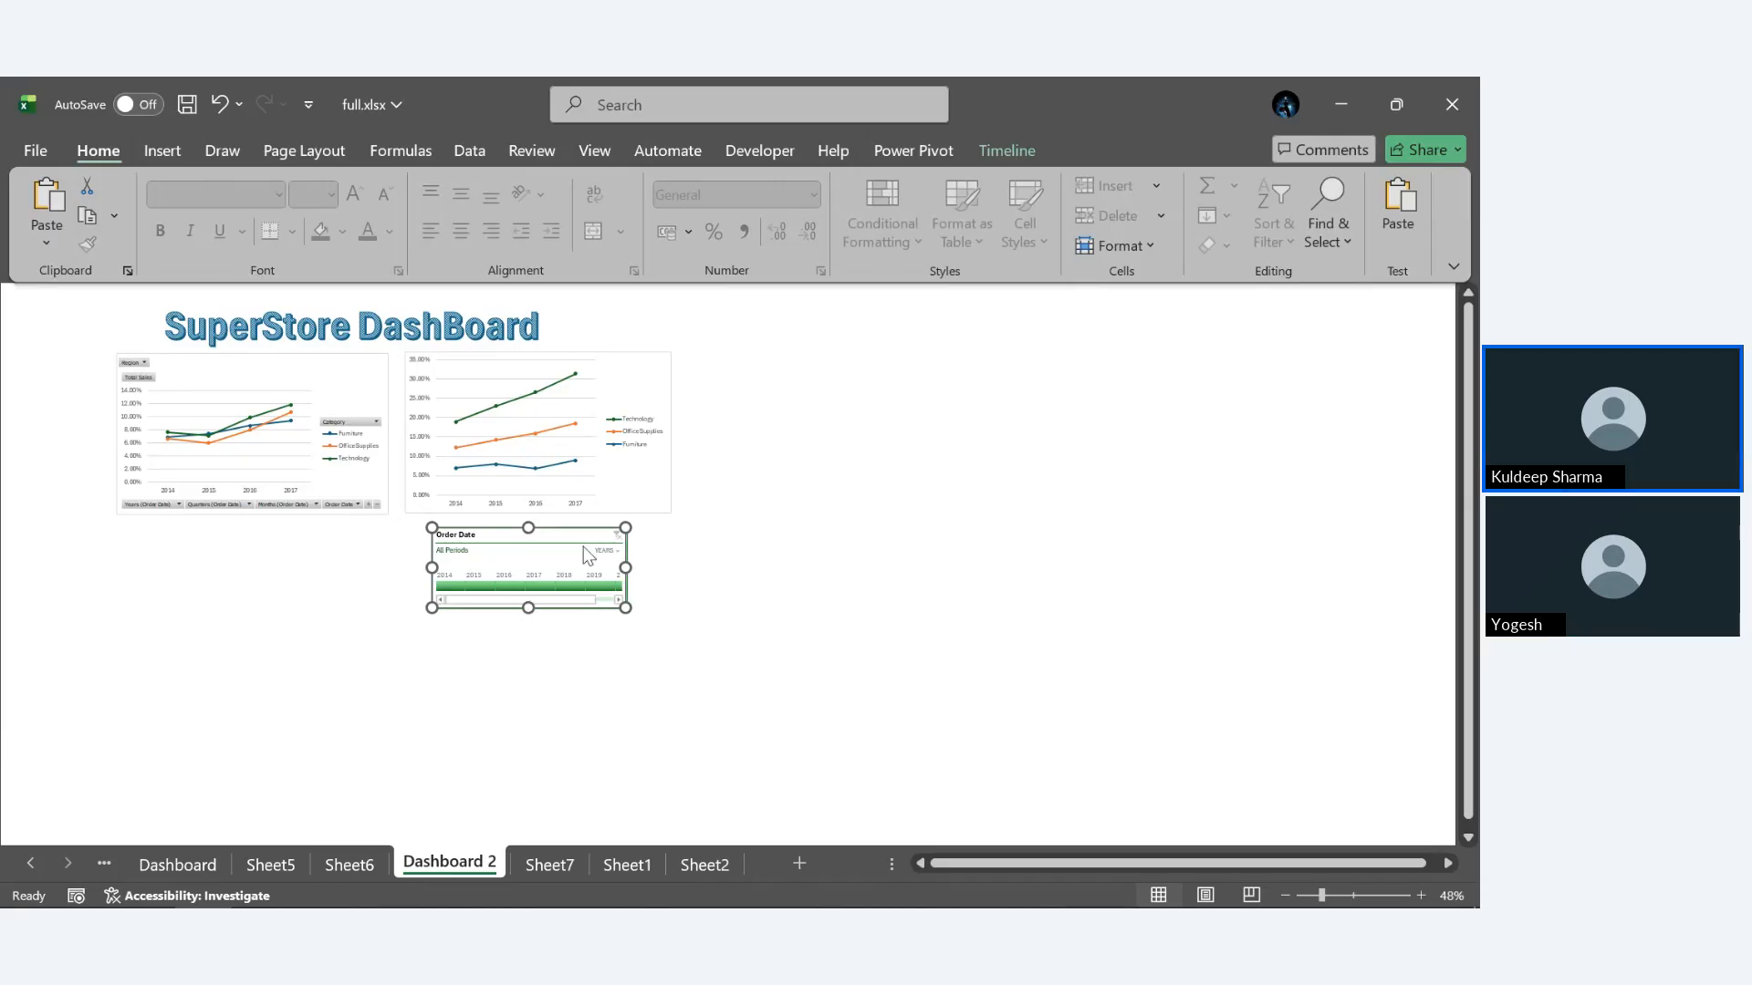
key(Escape)
key(Delete)
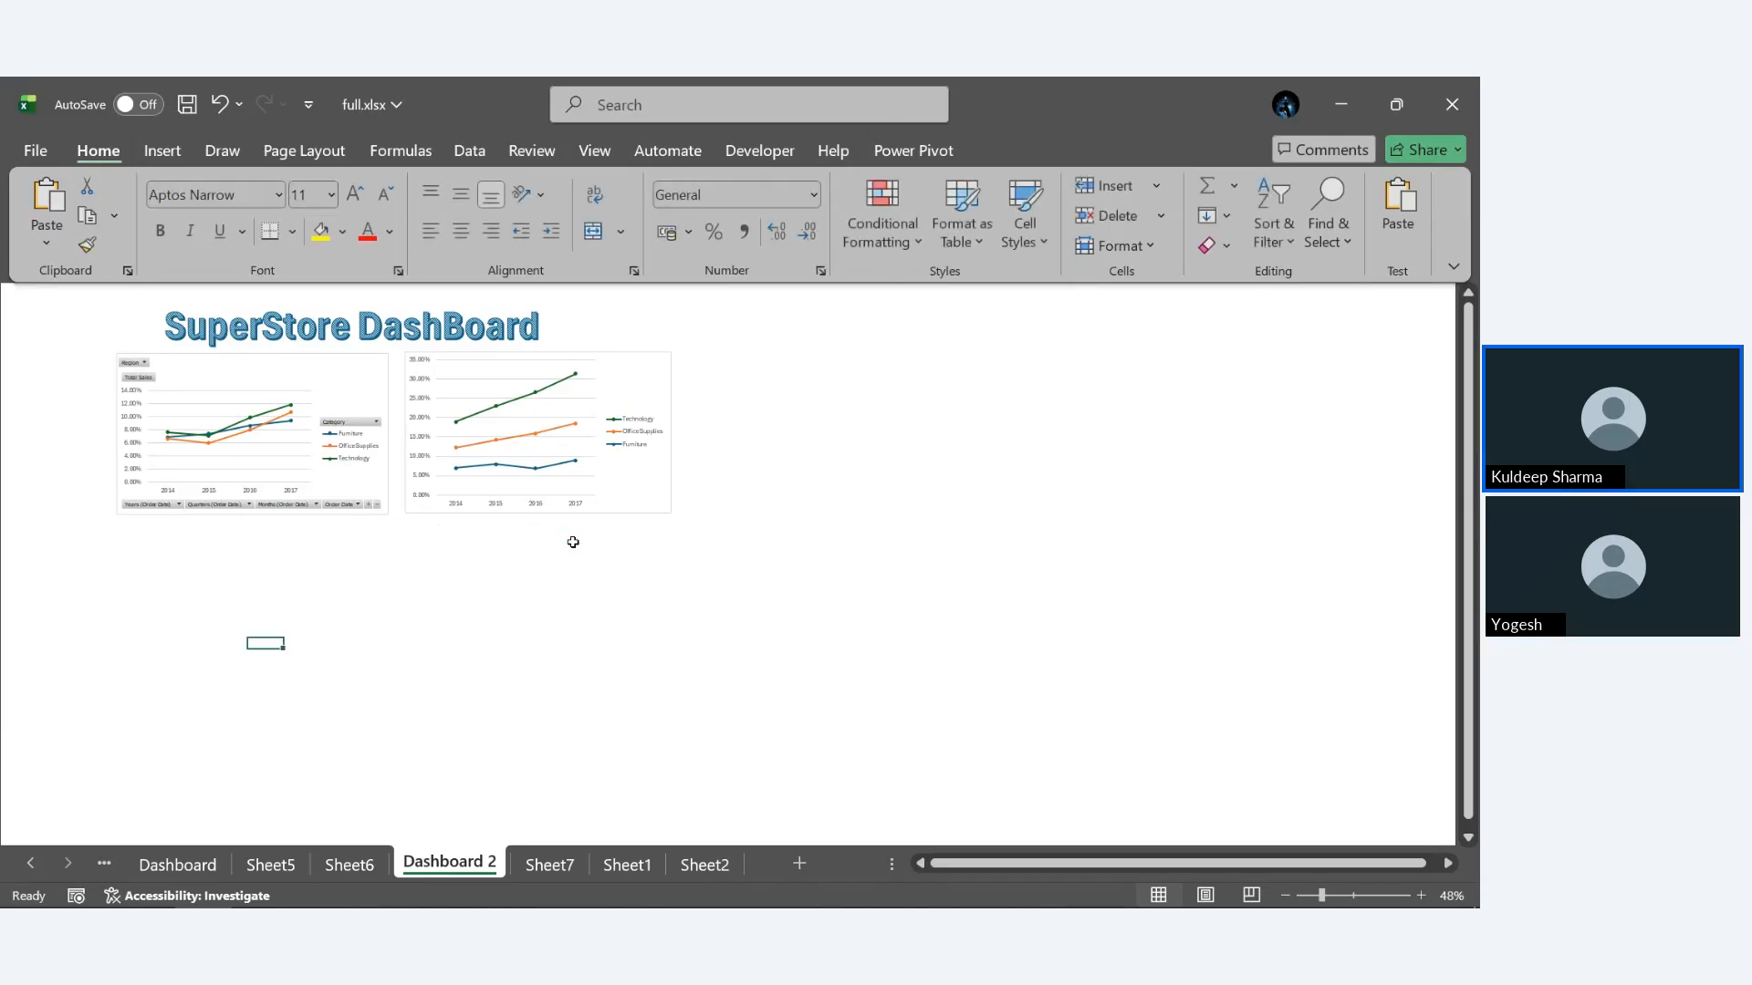
Insert a Region slicer for the left chart and place it, shortened to about 4.38 cm high, directly below that chart.
click(354, 392)
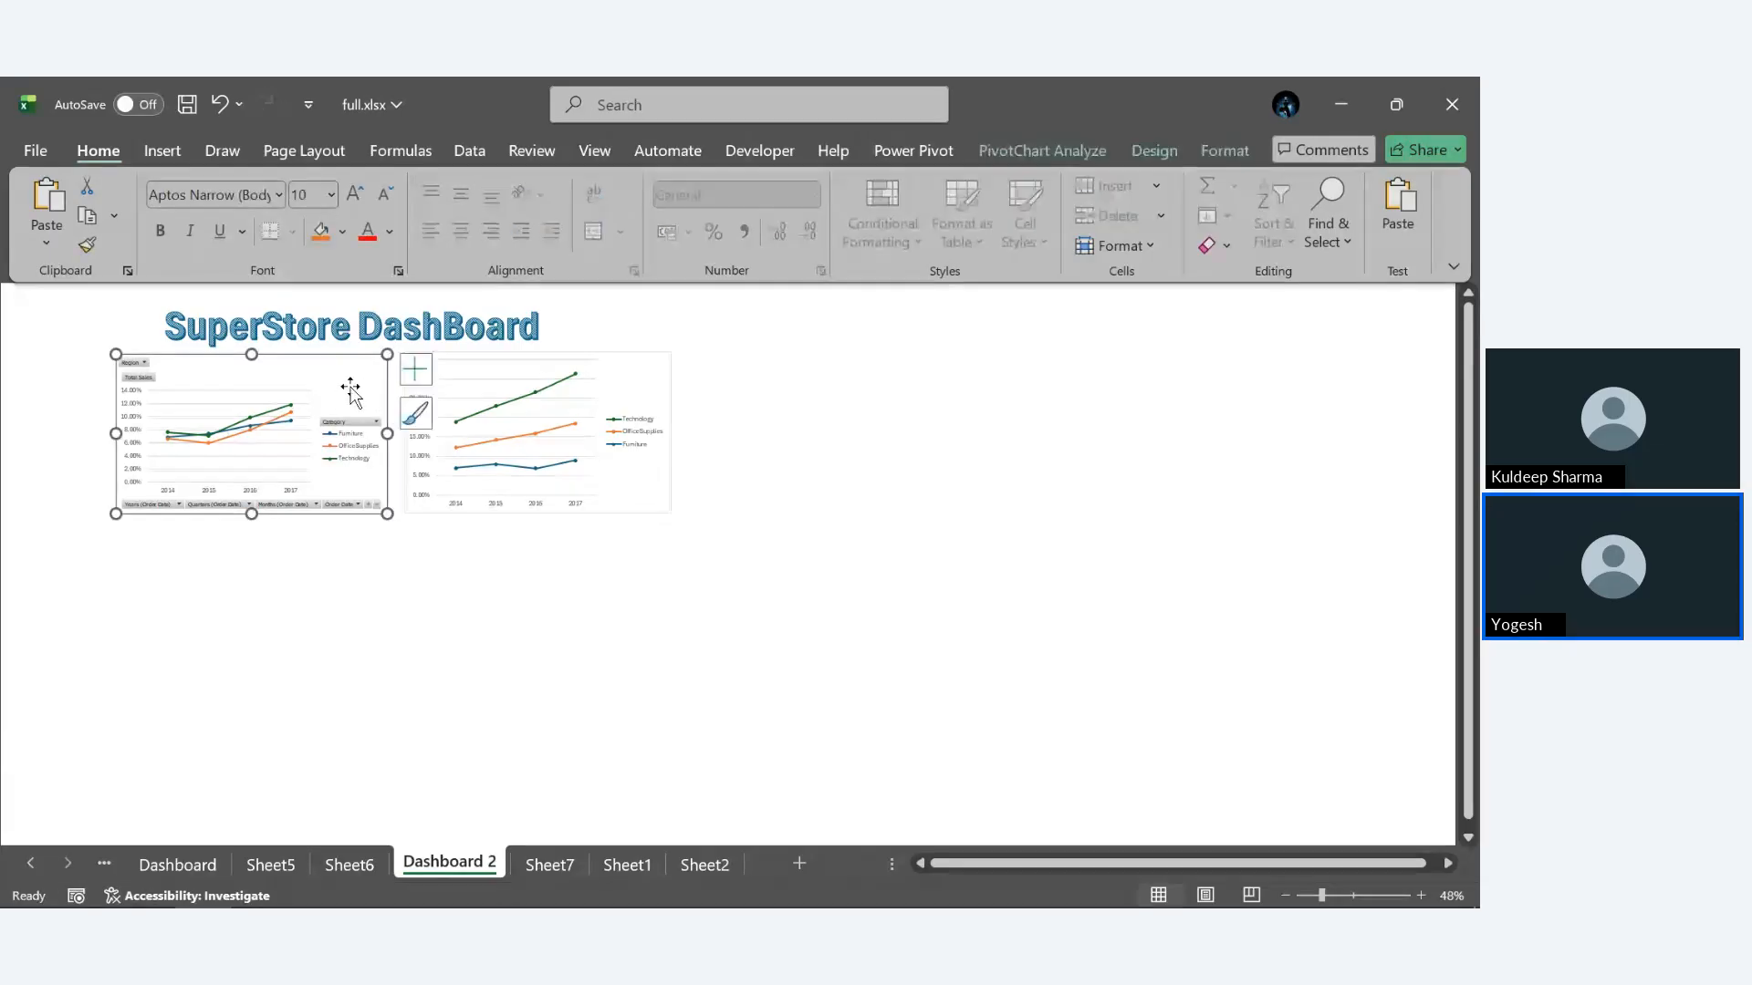
click(1059, 150)
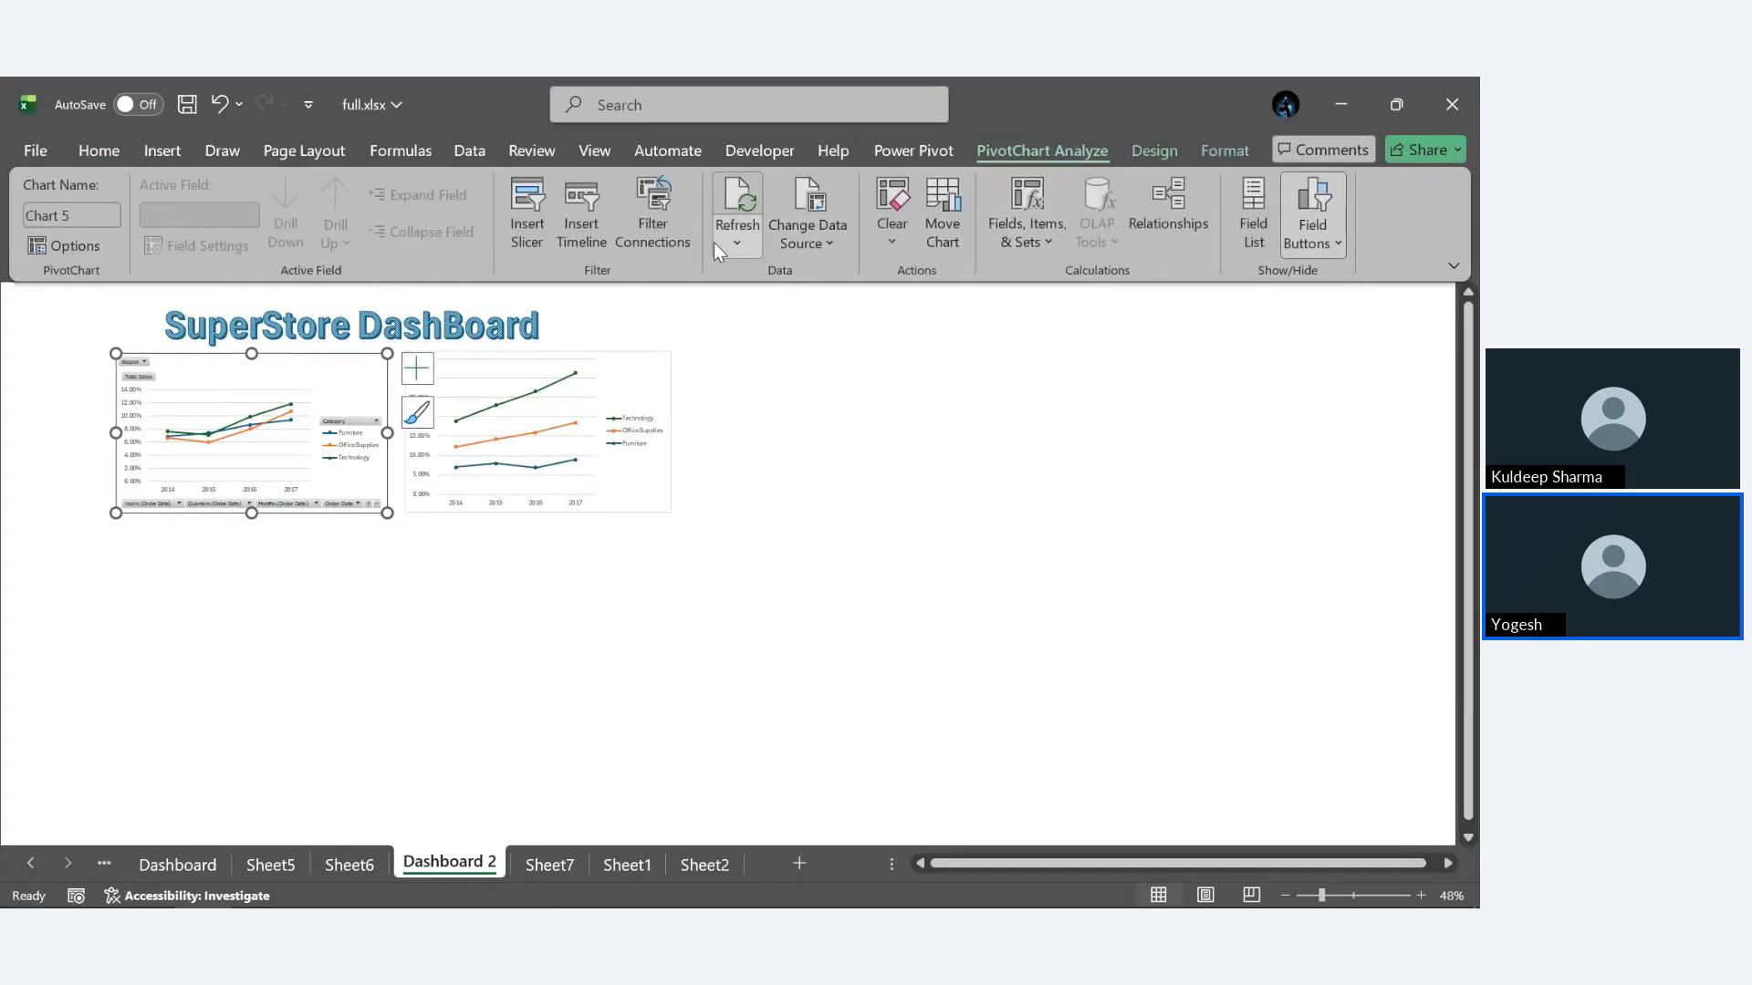
click(525, 210)
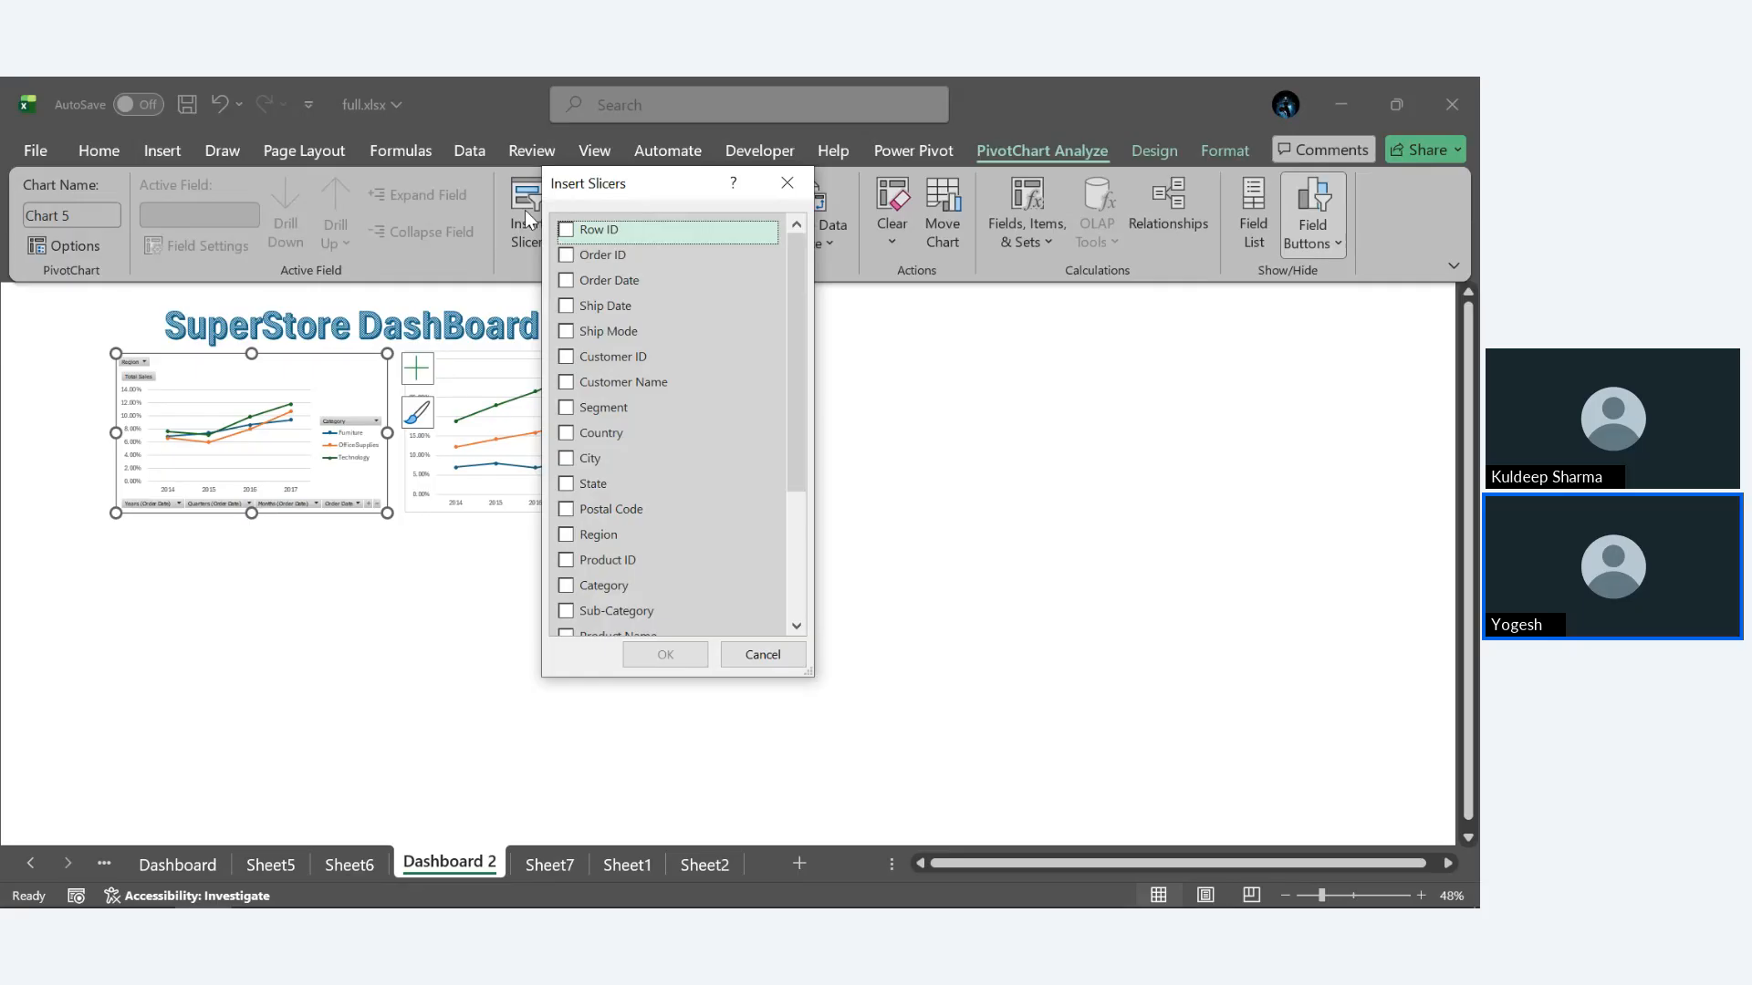
scroll(628, 494, down, 1)
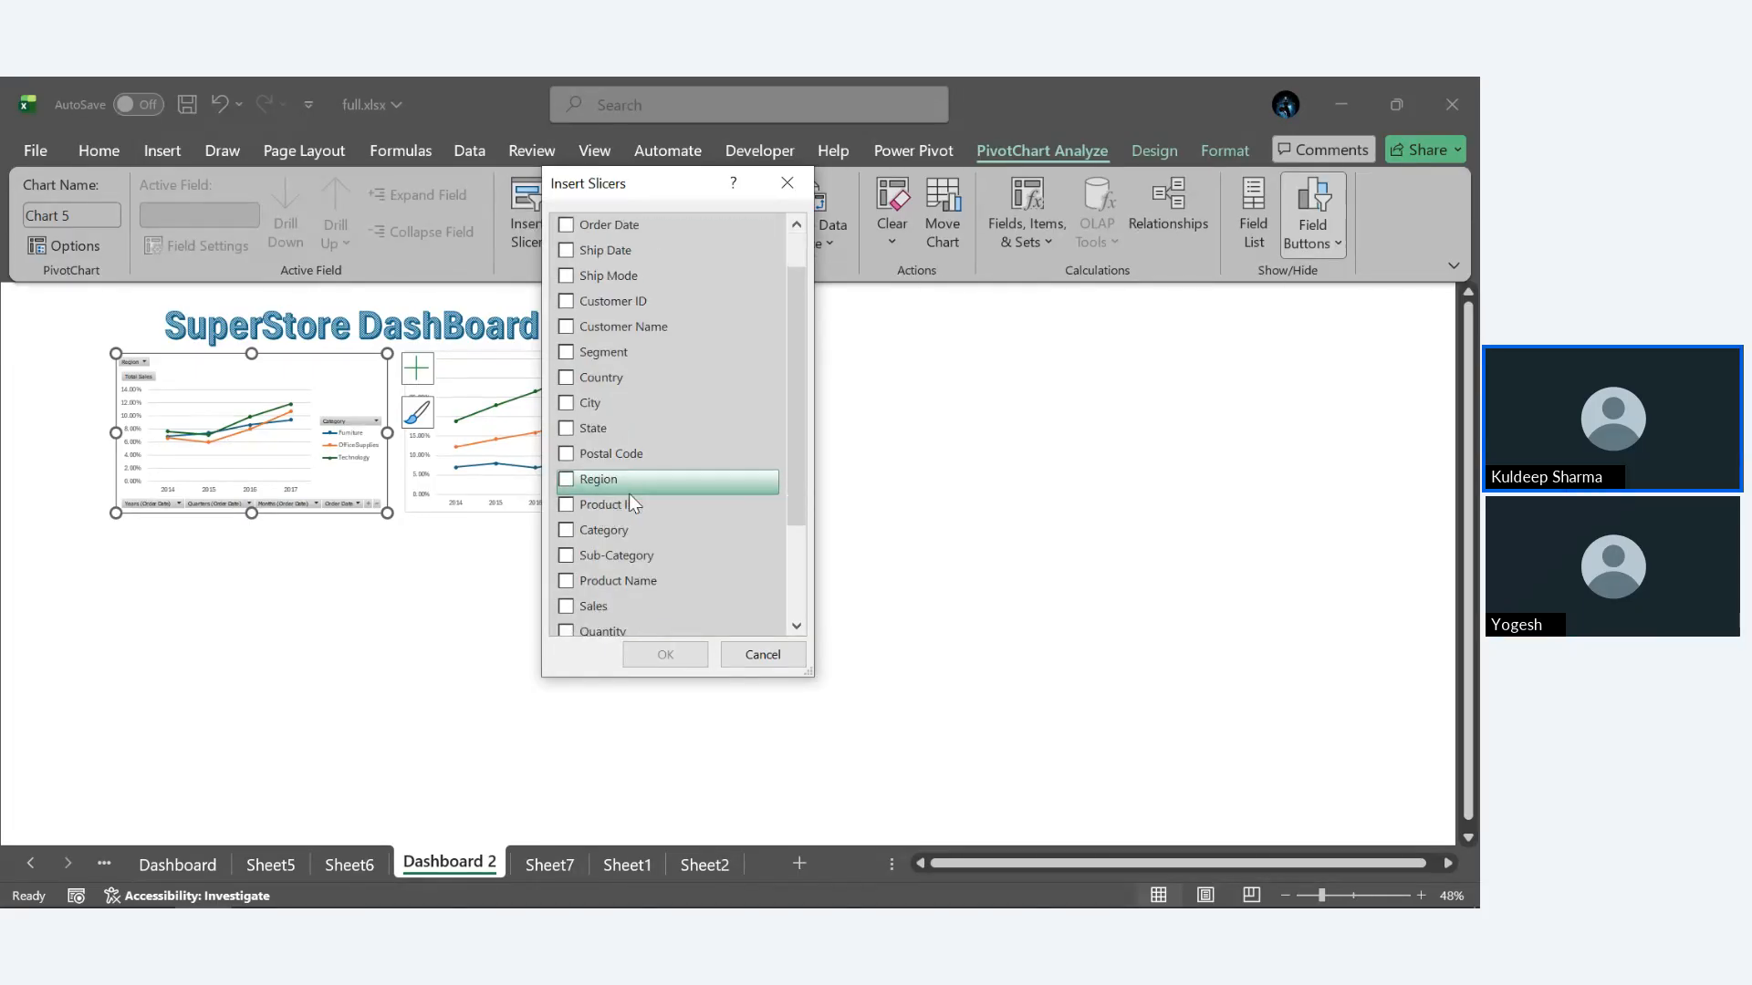
click(567, 480)
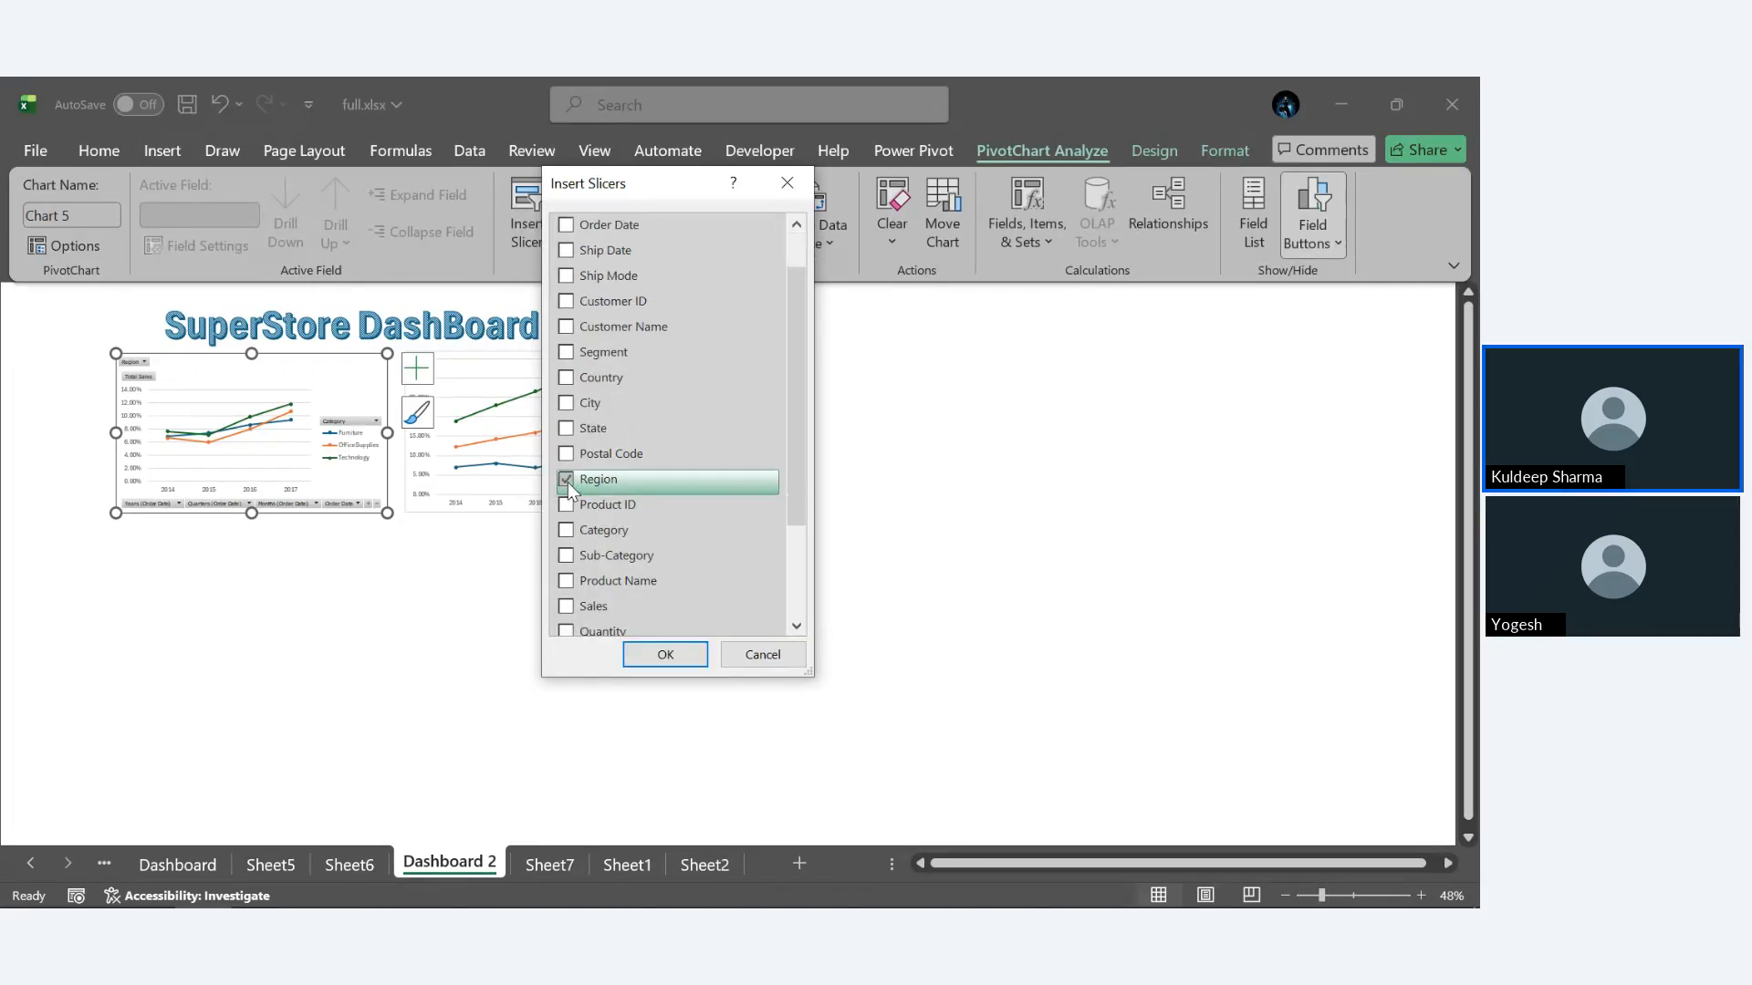
click(665, 654)
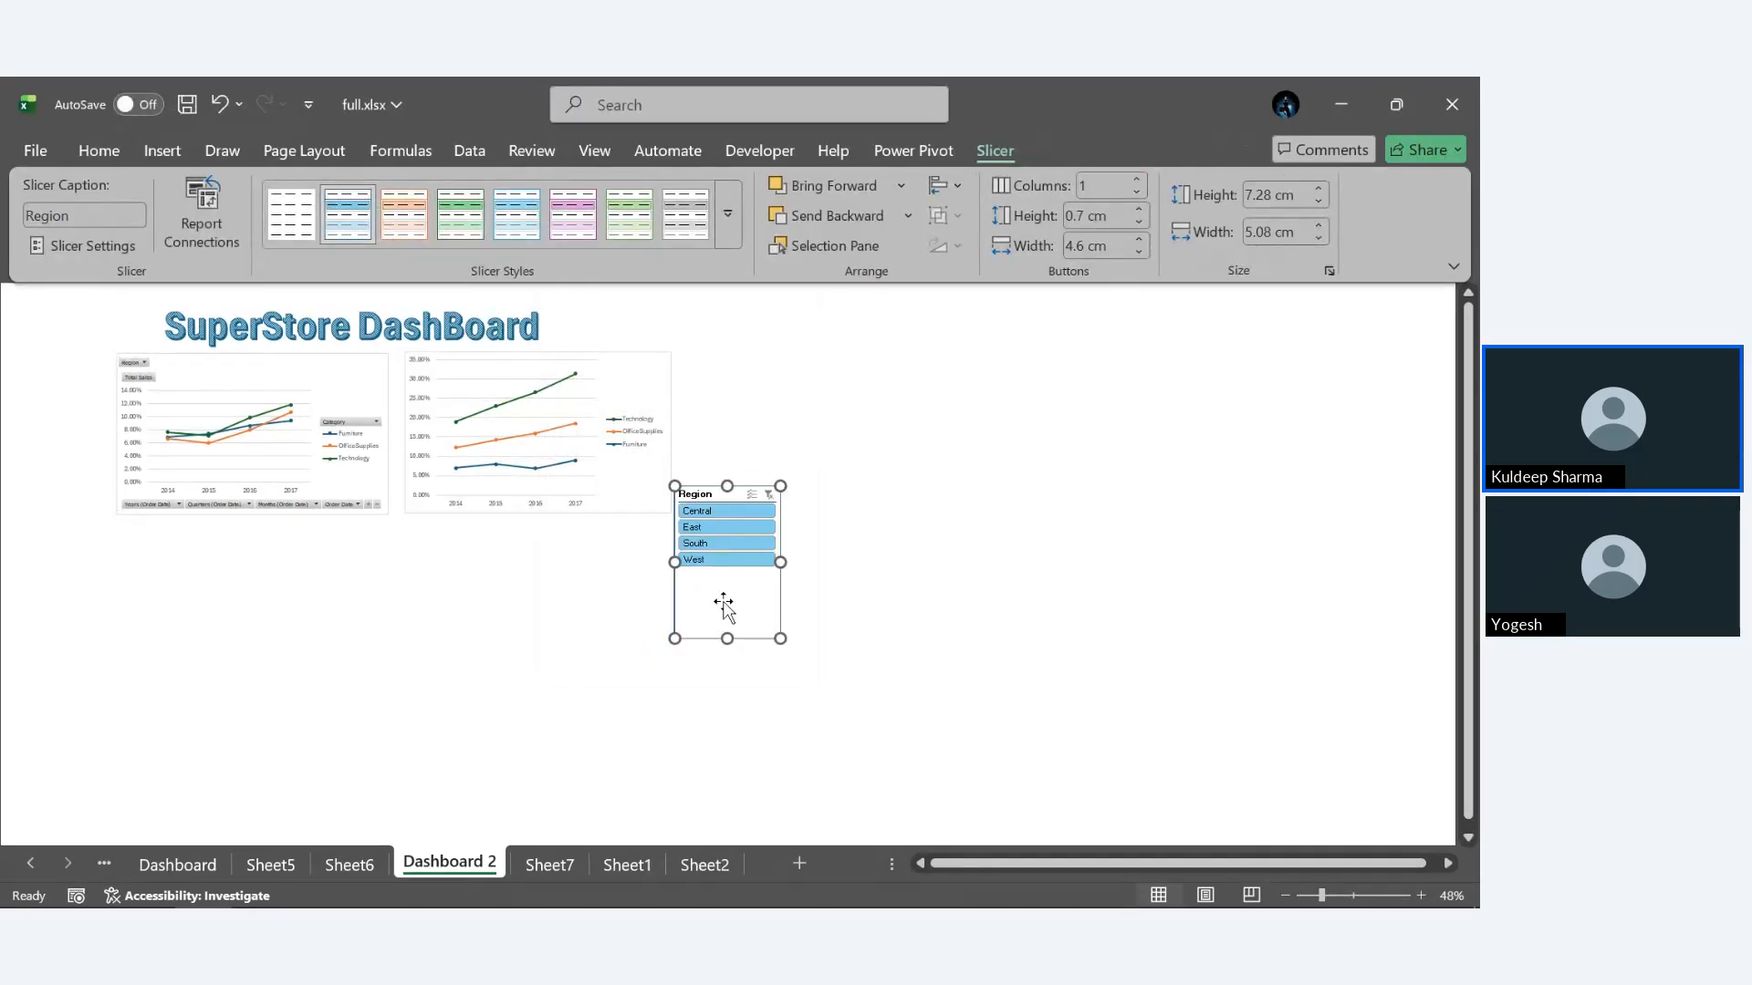
drag(727, 639, 727, 578)
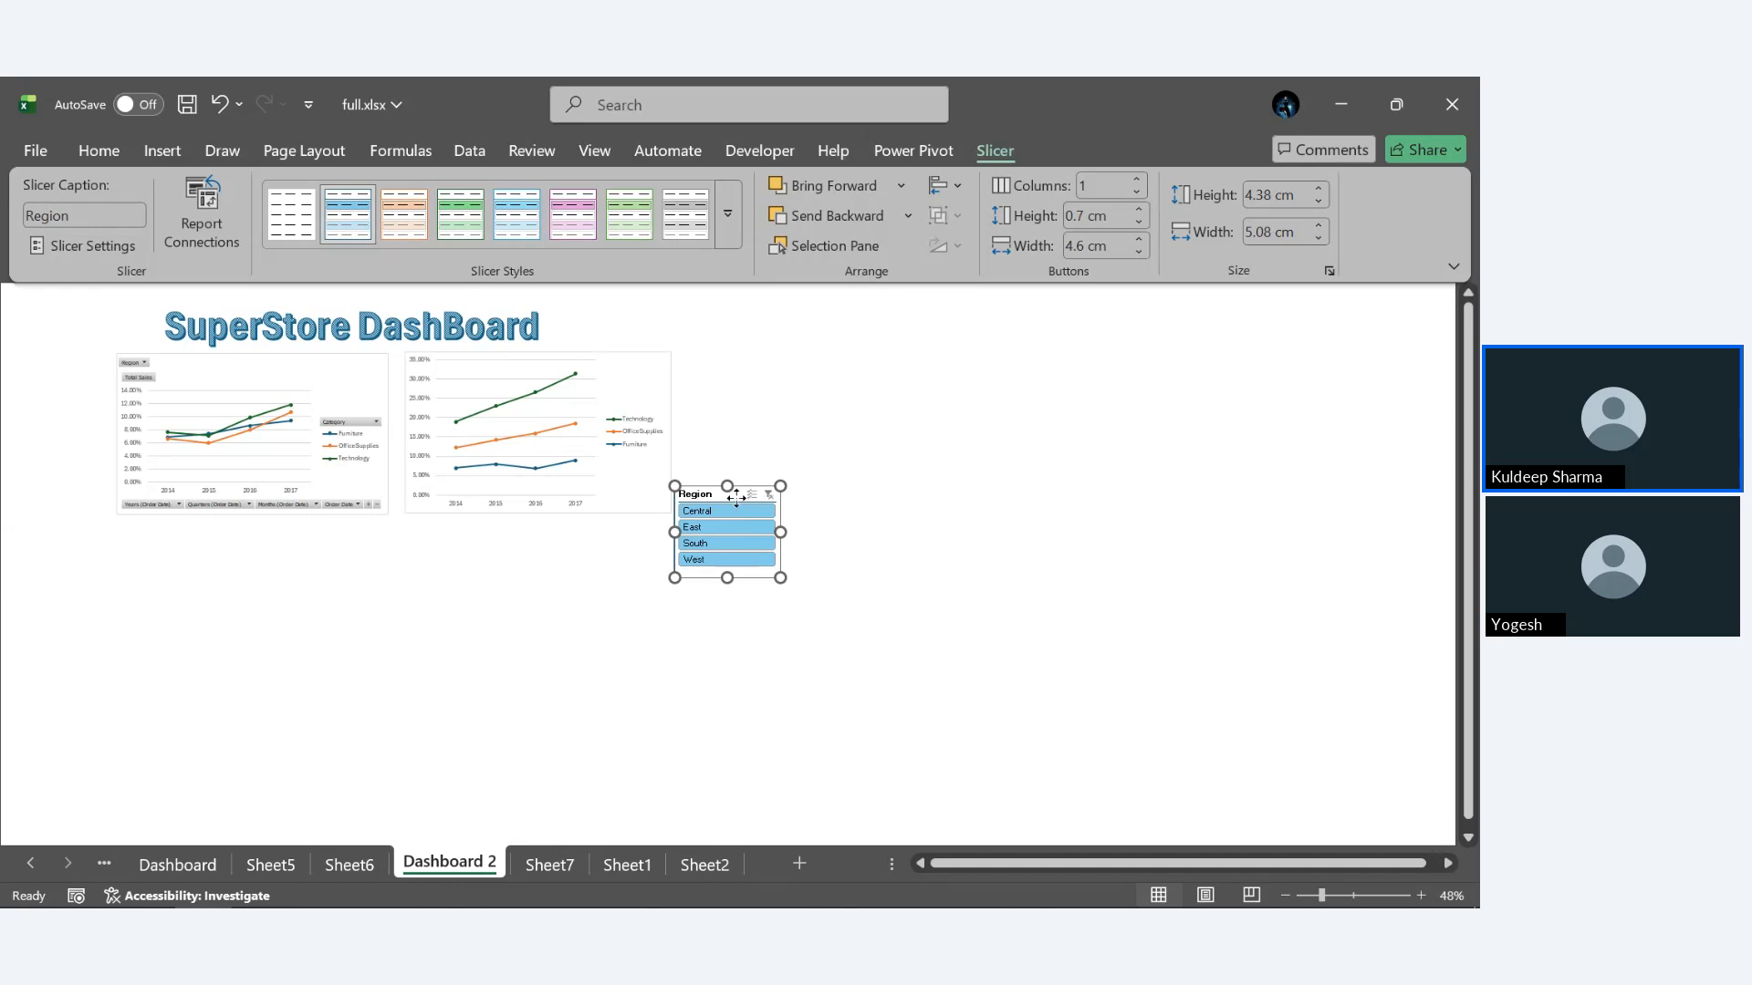
drag(736, 497, 179, 536)
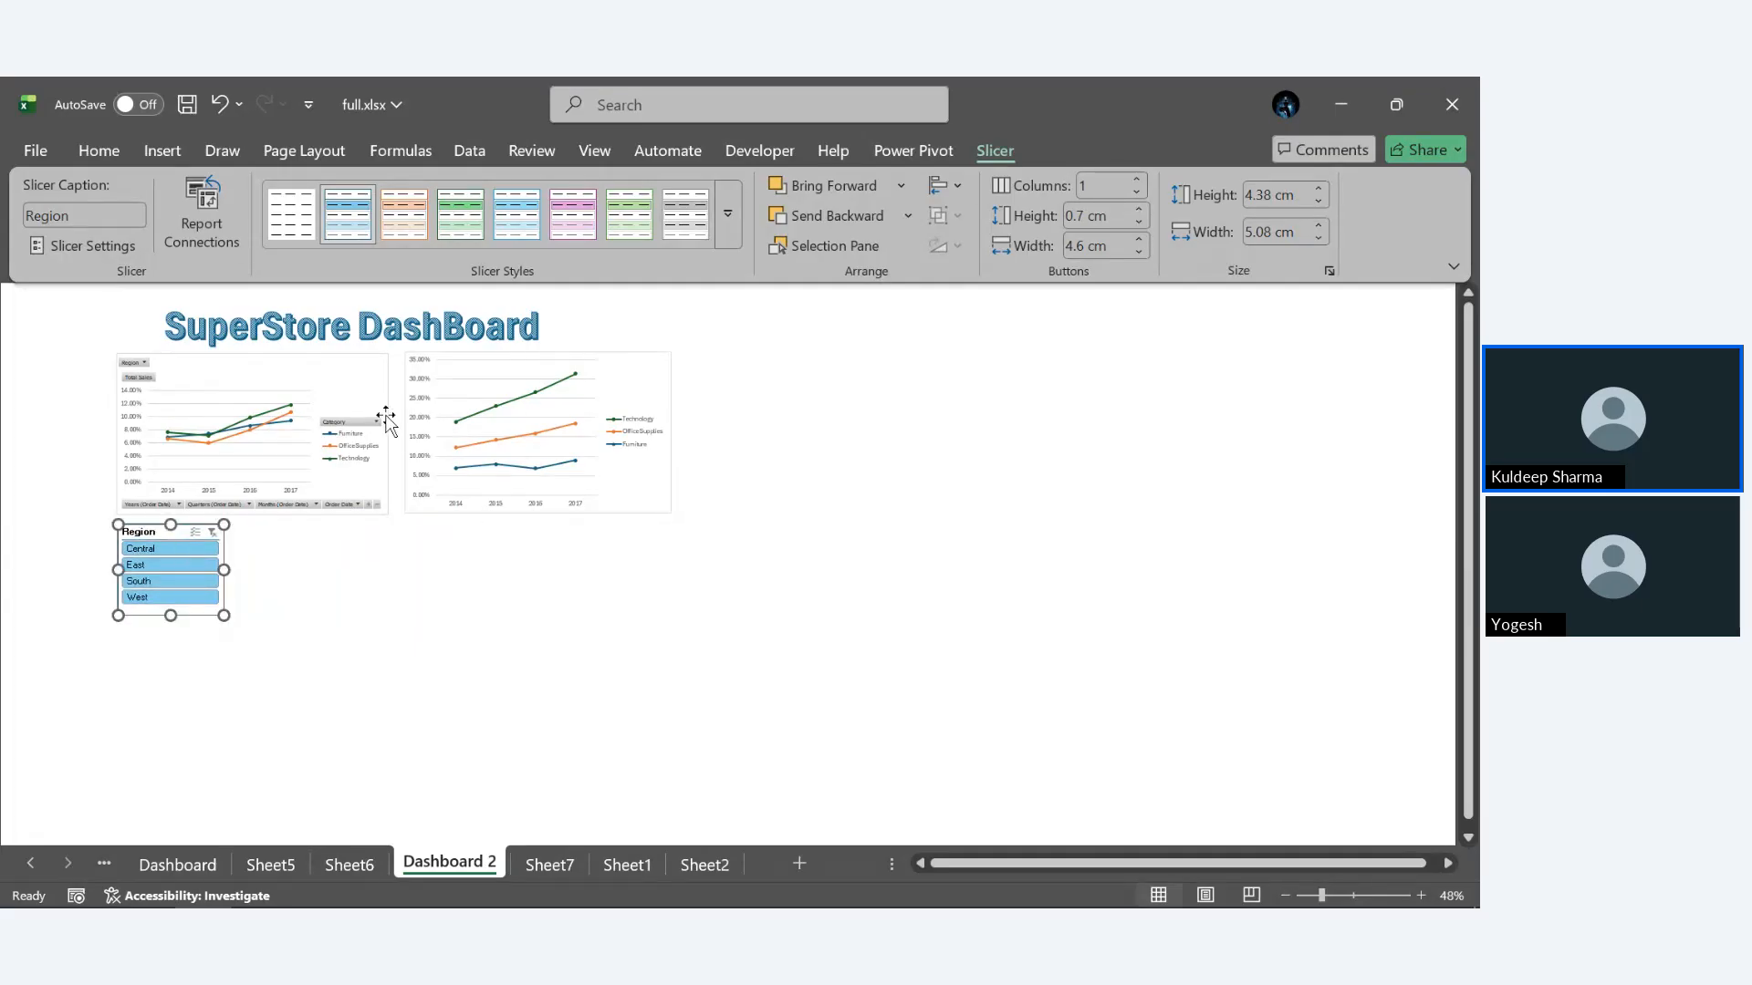
Insert an Order Date timeline for the left chart and line it up side by side with the Region slicer, roughly centred below the charts.
click(362, 392)
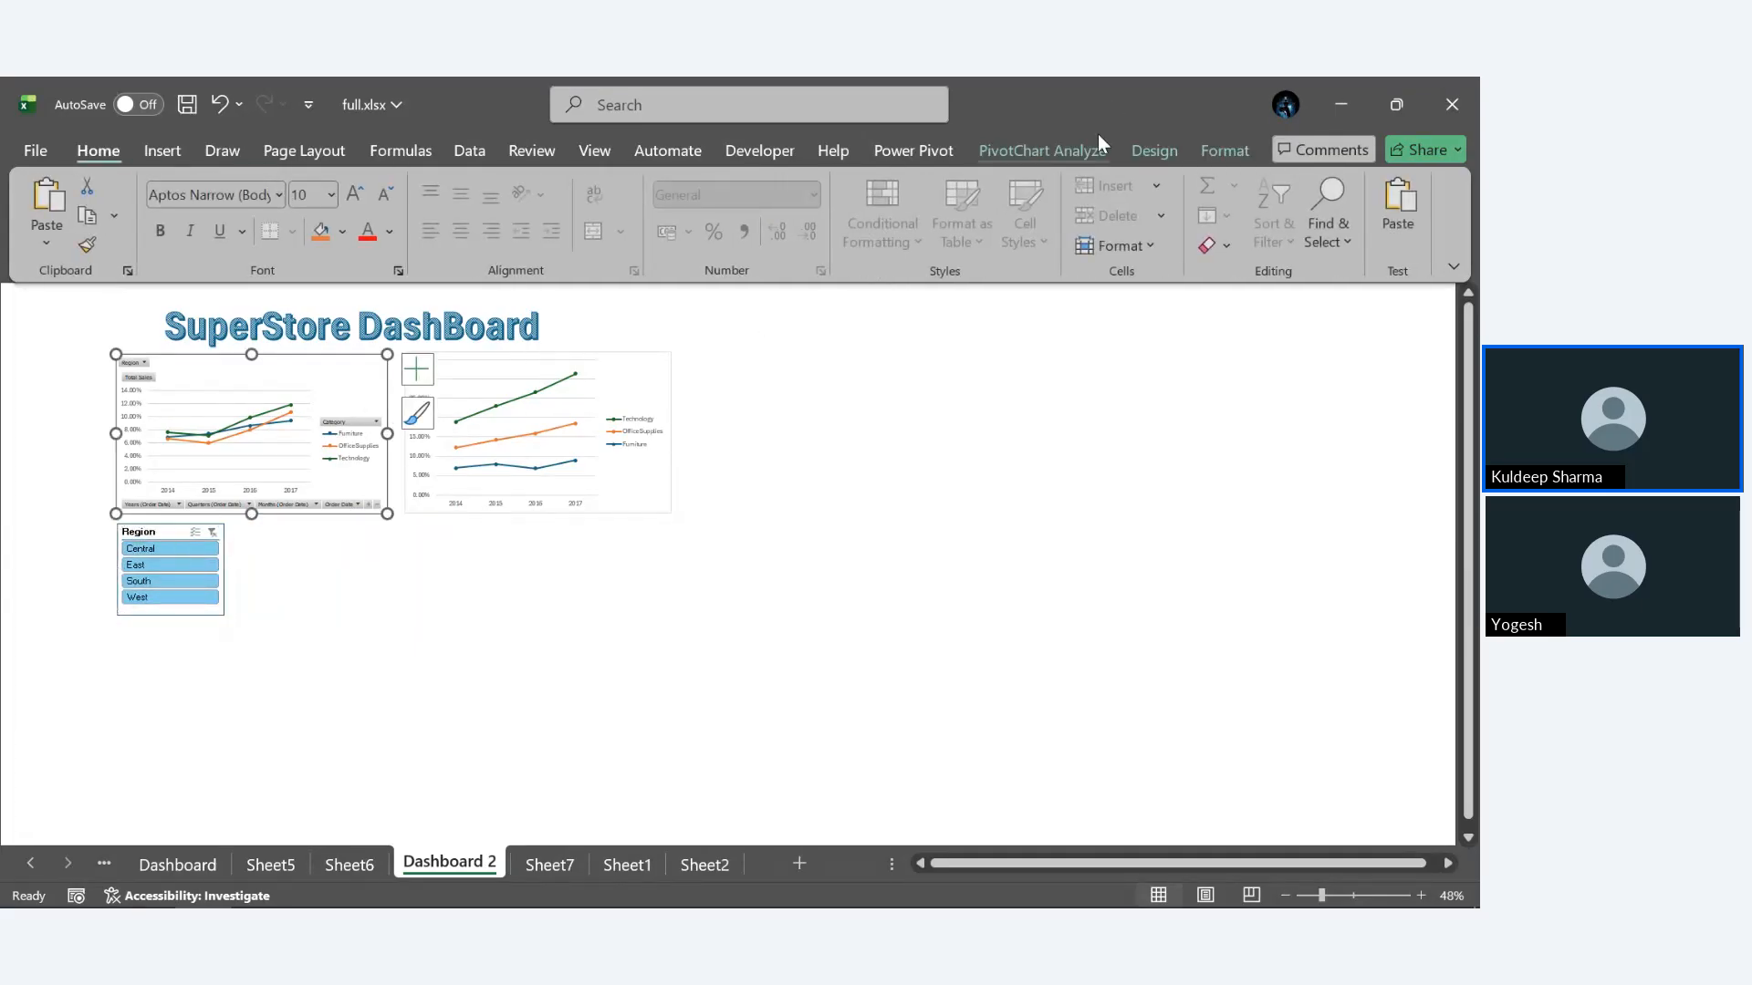
click(1071, 151)
click(598, 236)
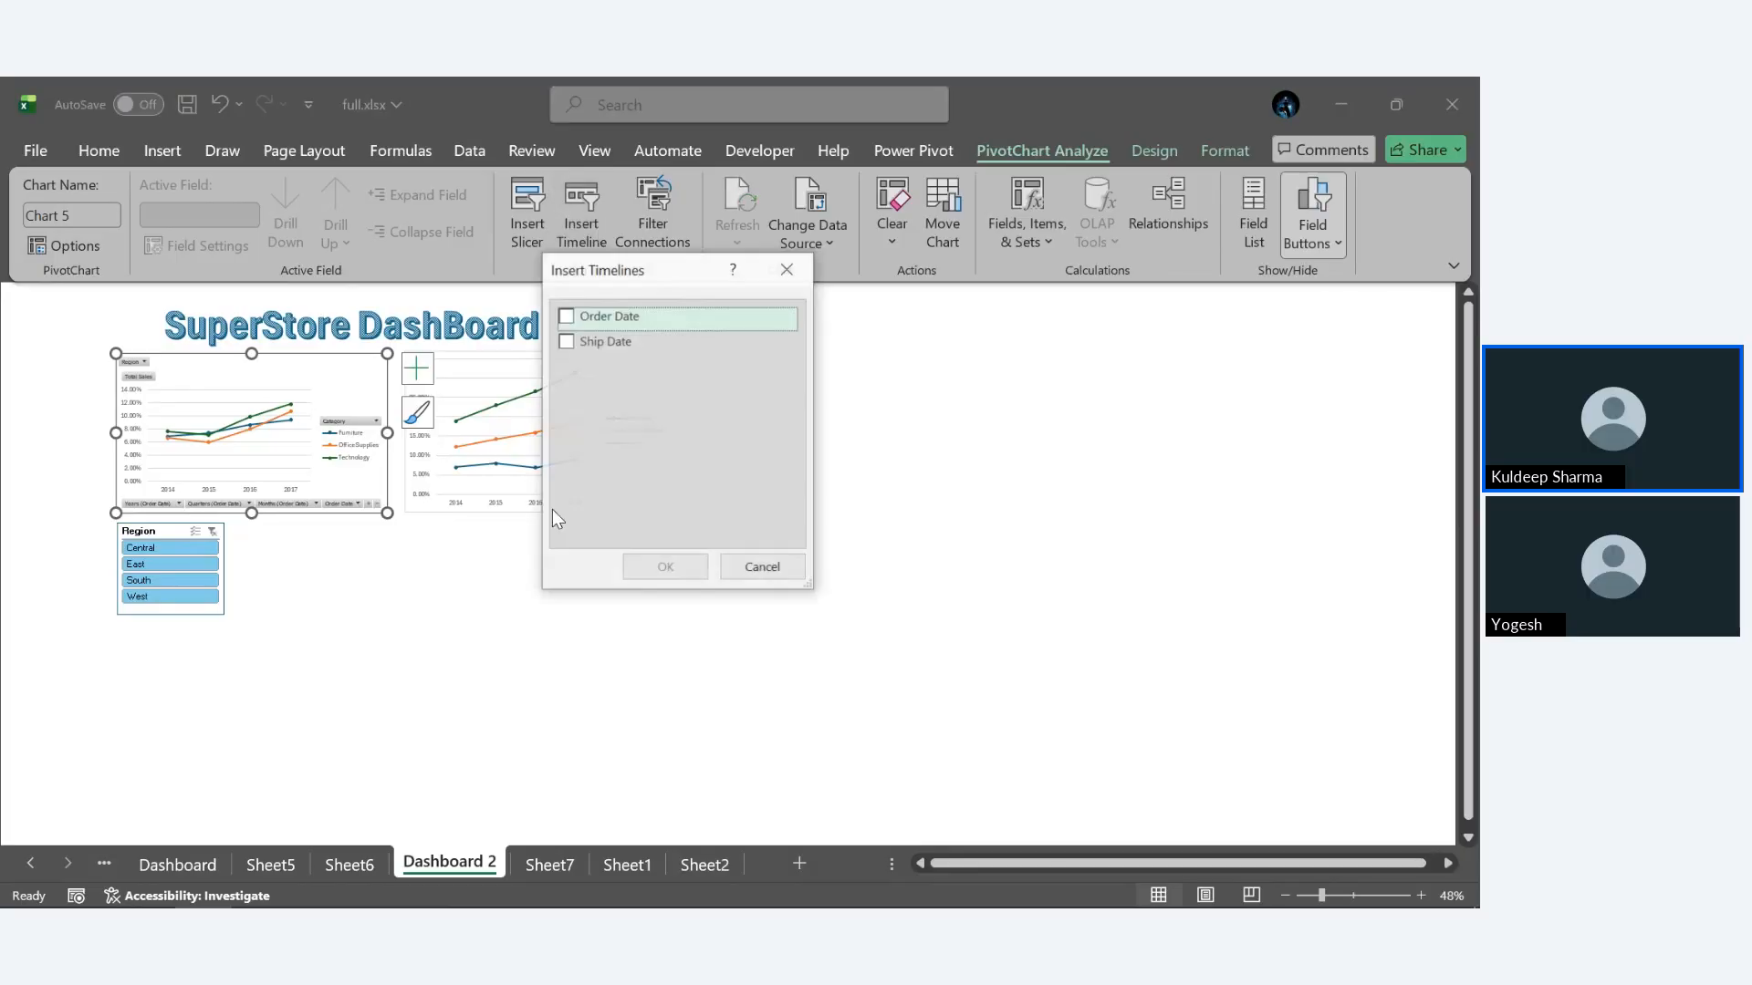
click(566, 316)
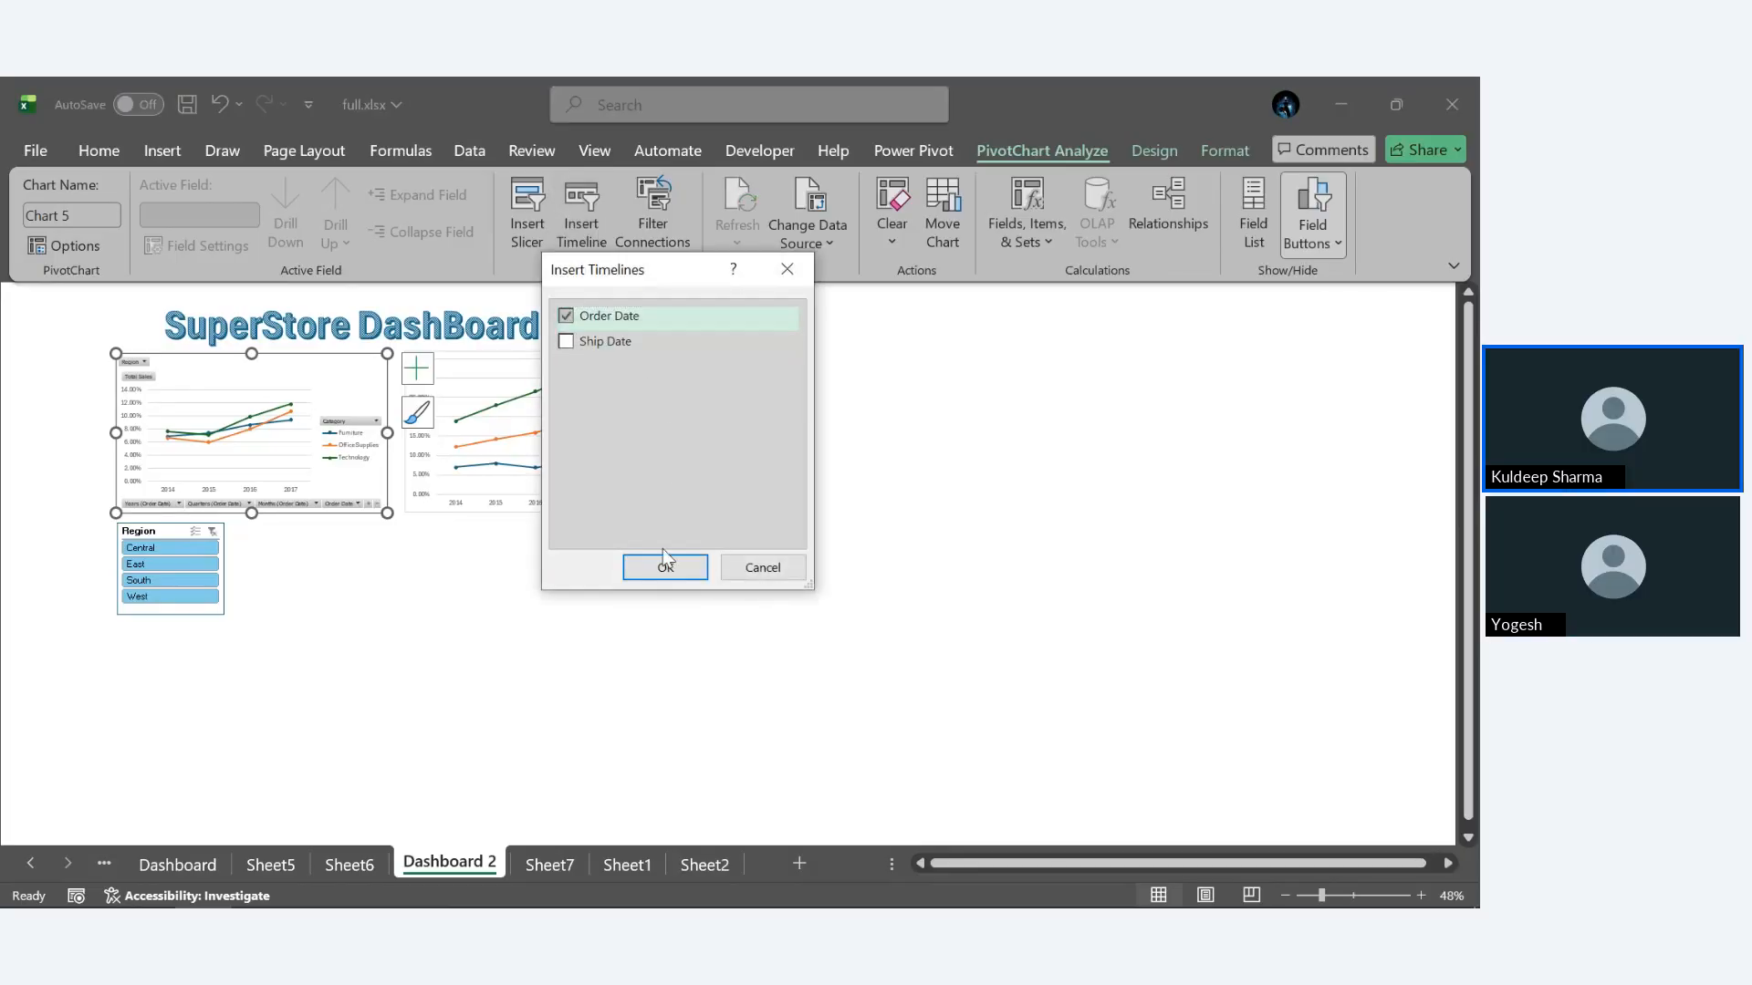
click(665, 567)
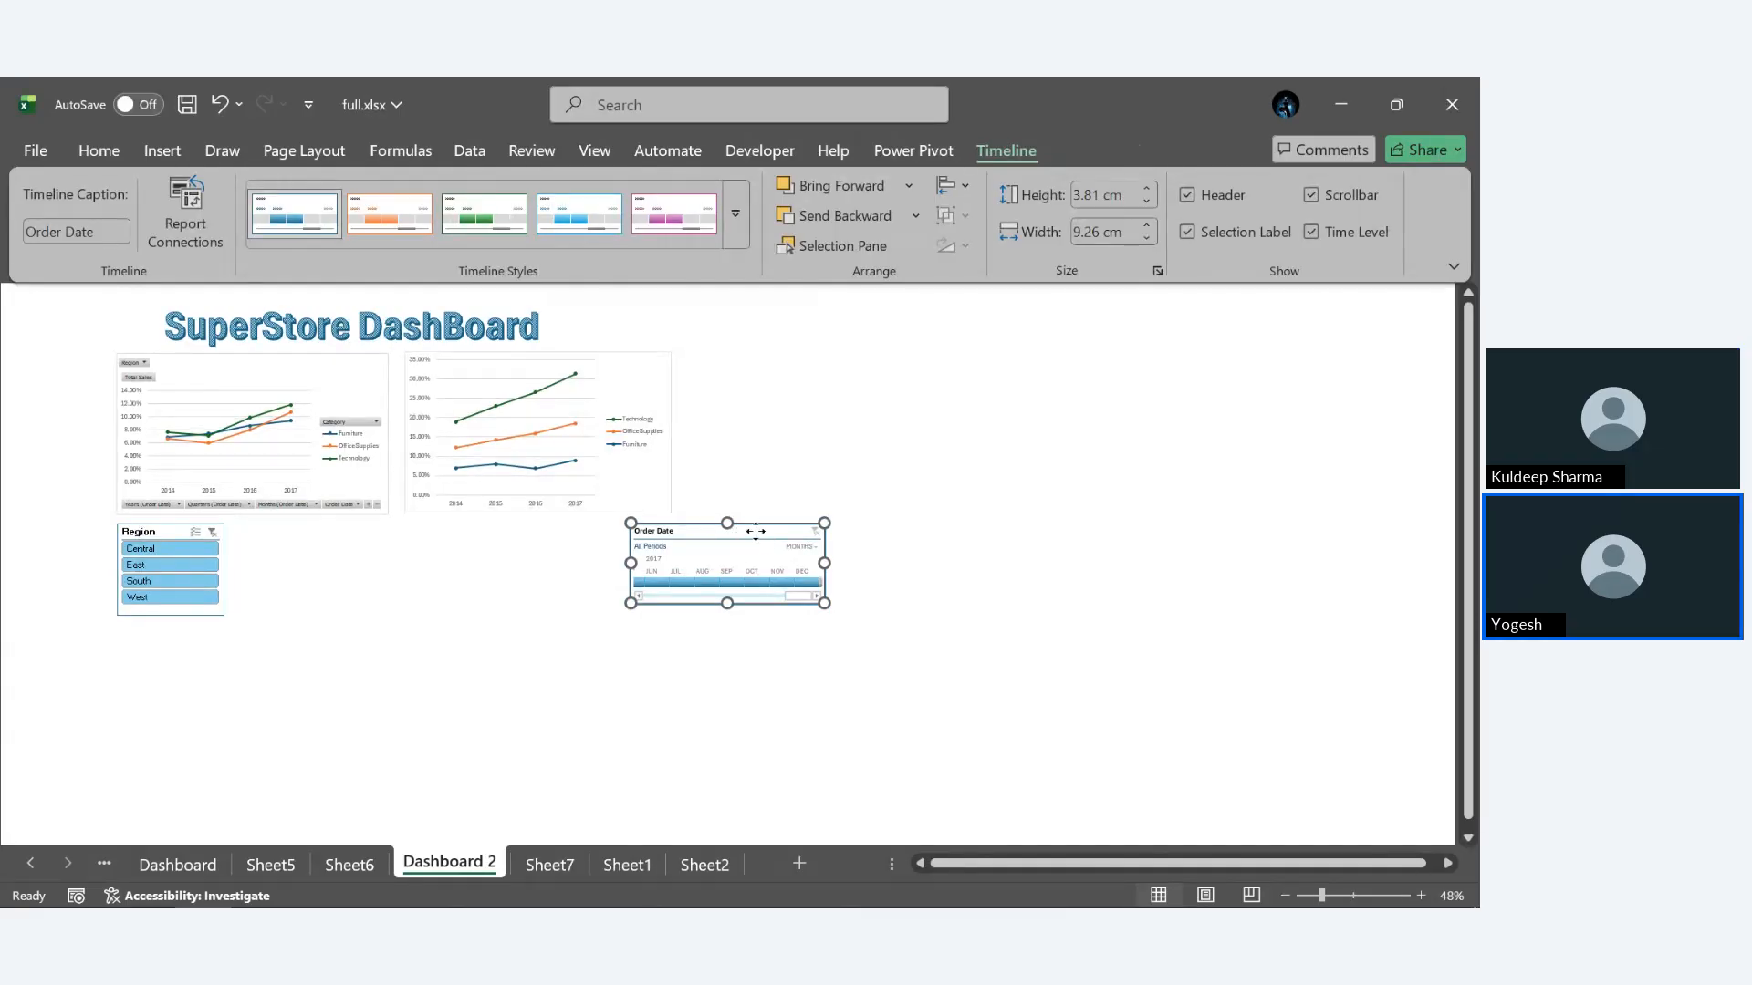
drag(756, 531, 487, 532)
drag(163, 538, 275, 536)
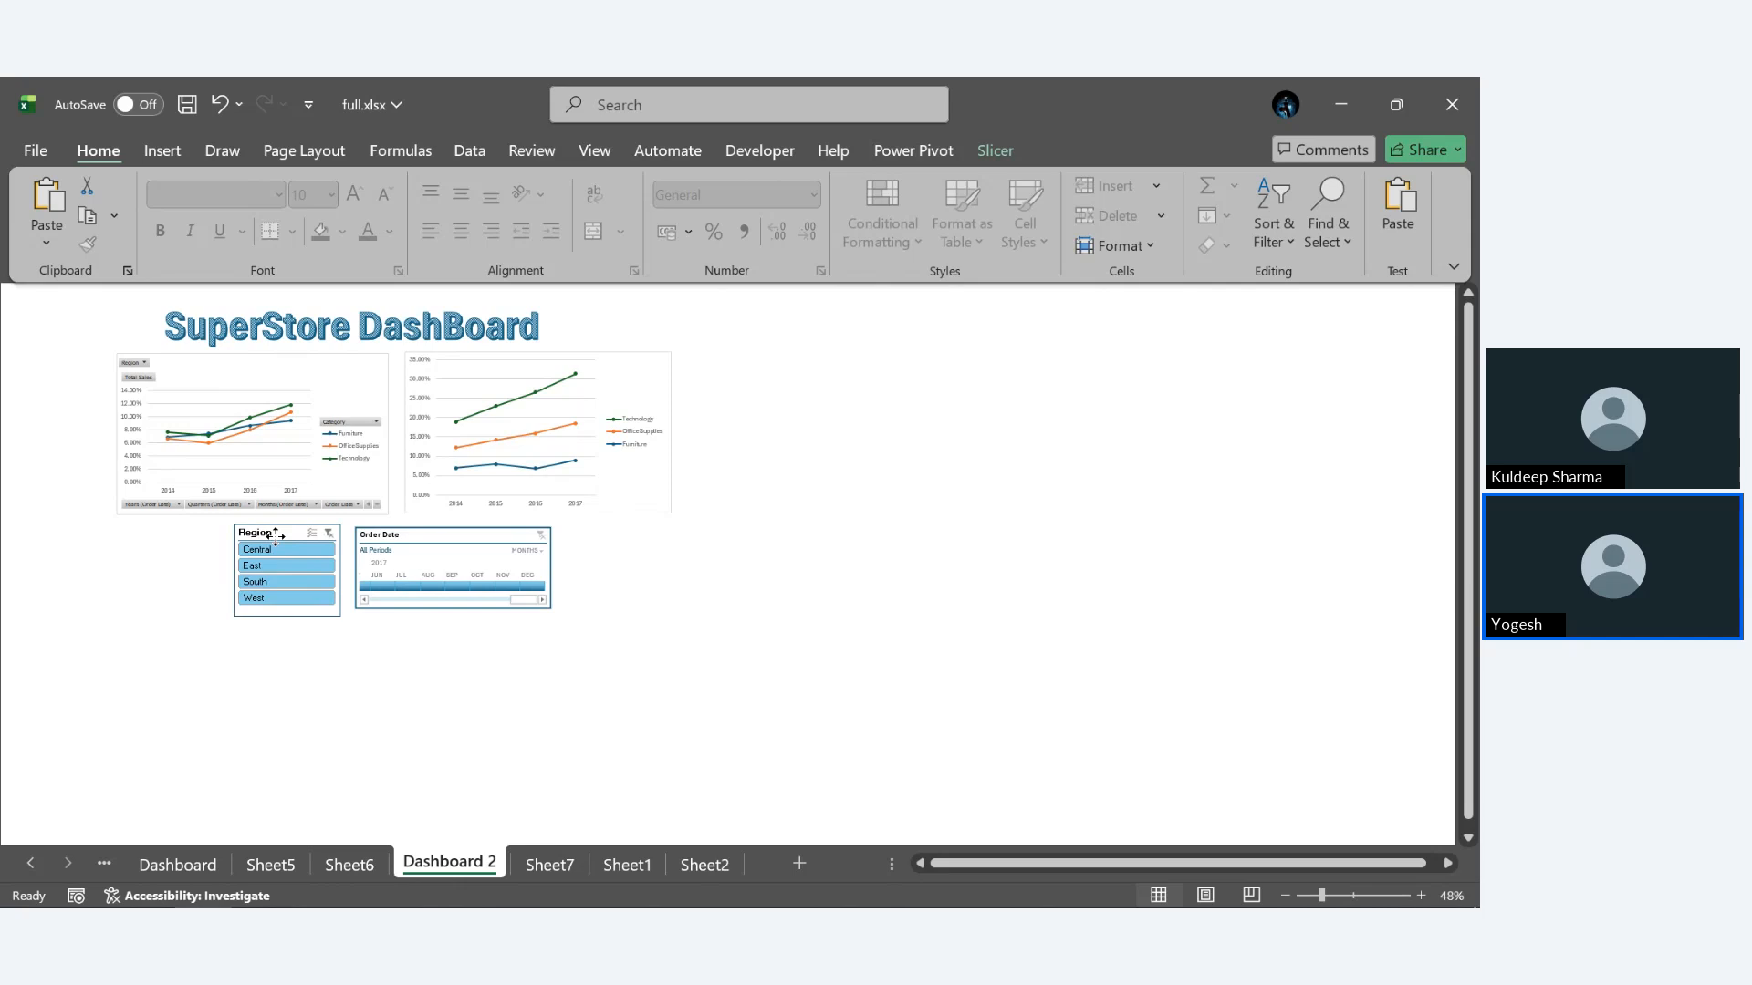
click(868, 611)
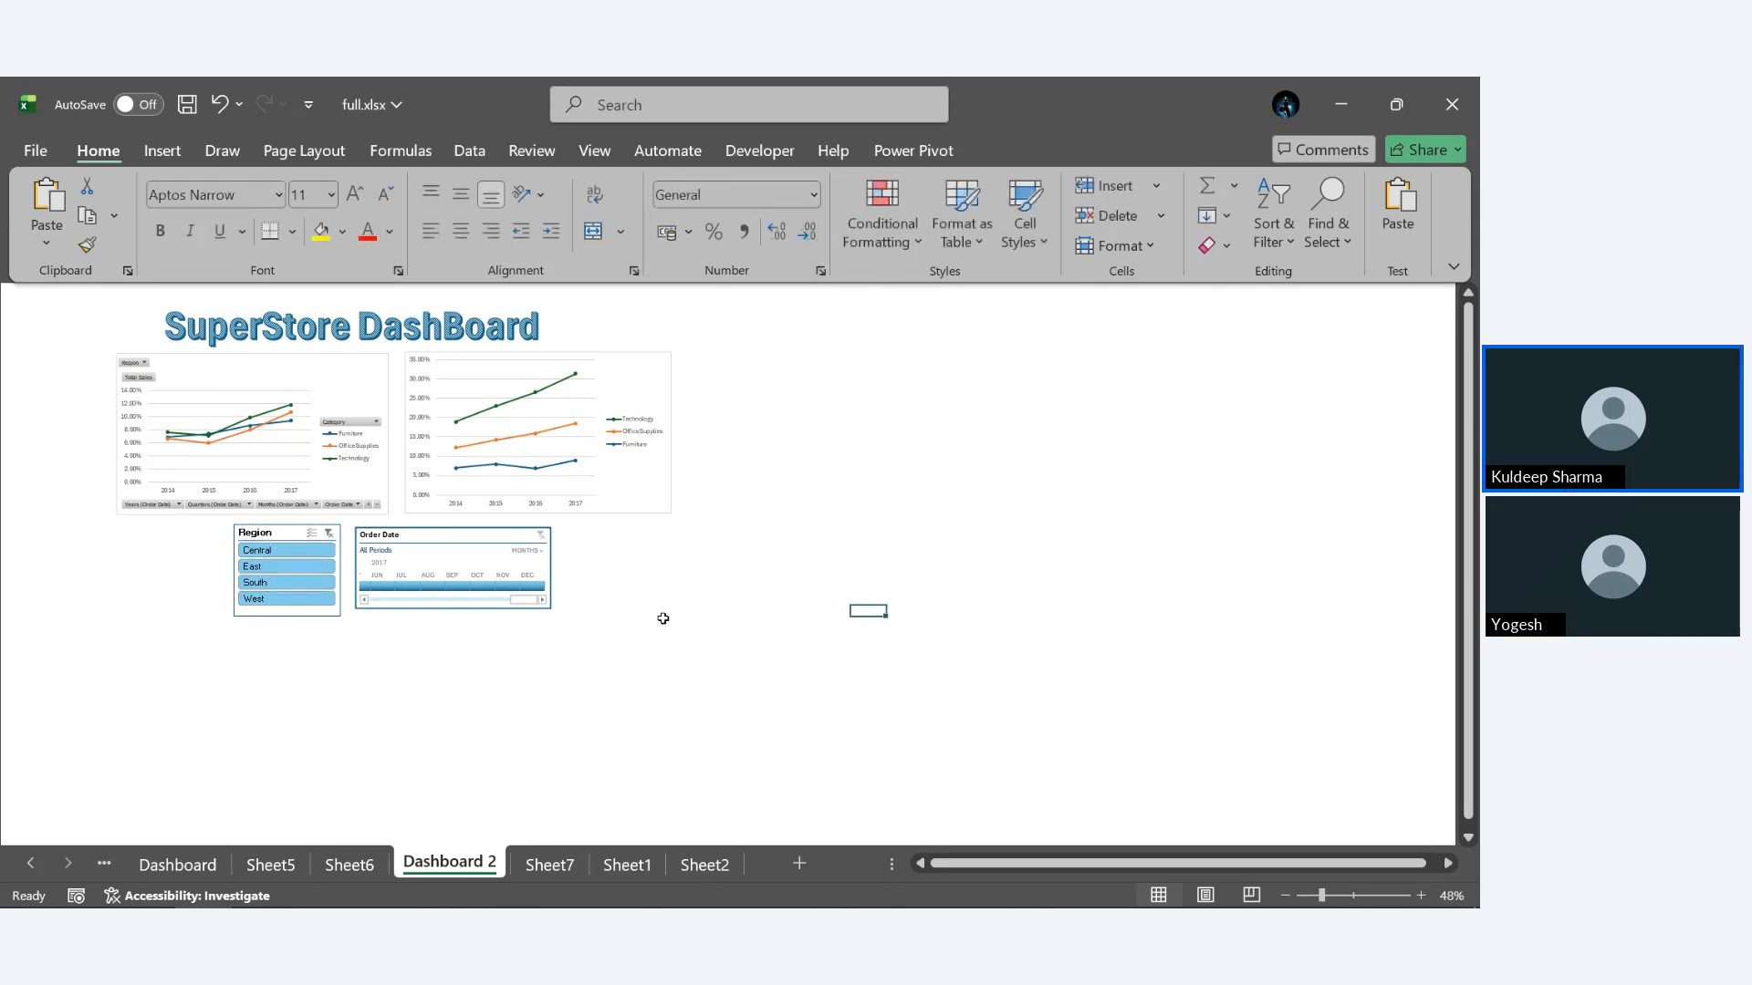
Move the SuperStore DashBoard title so it is centred above the two charts.
click(449, 318)
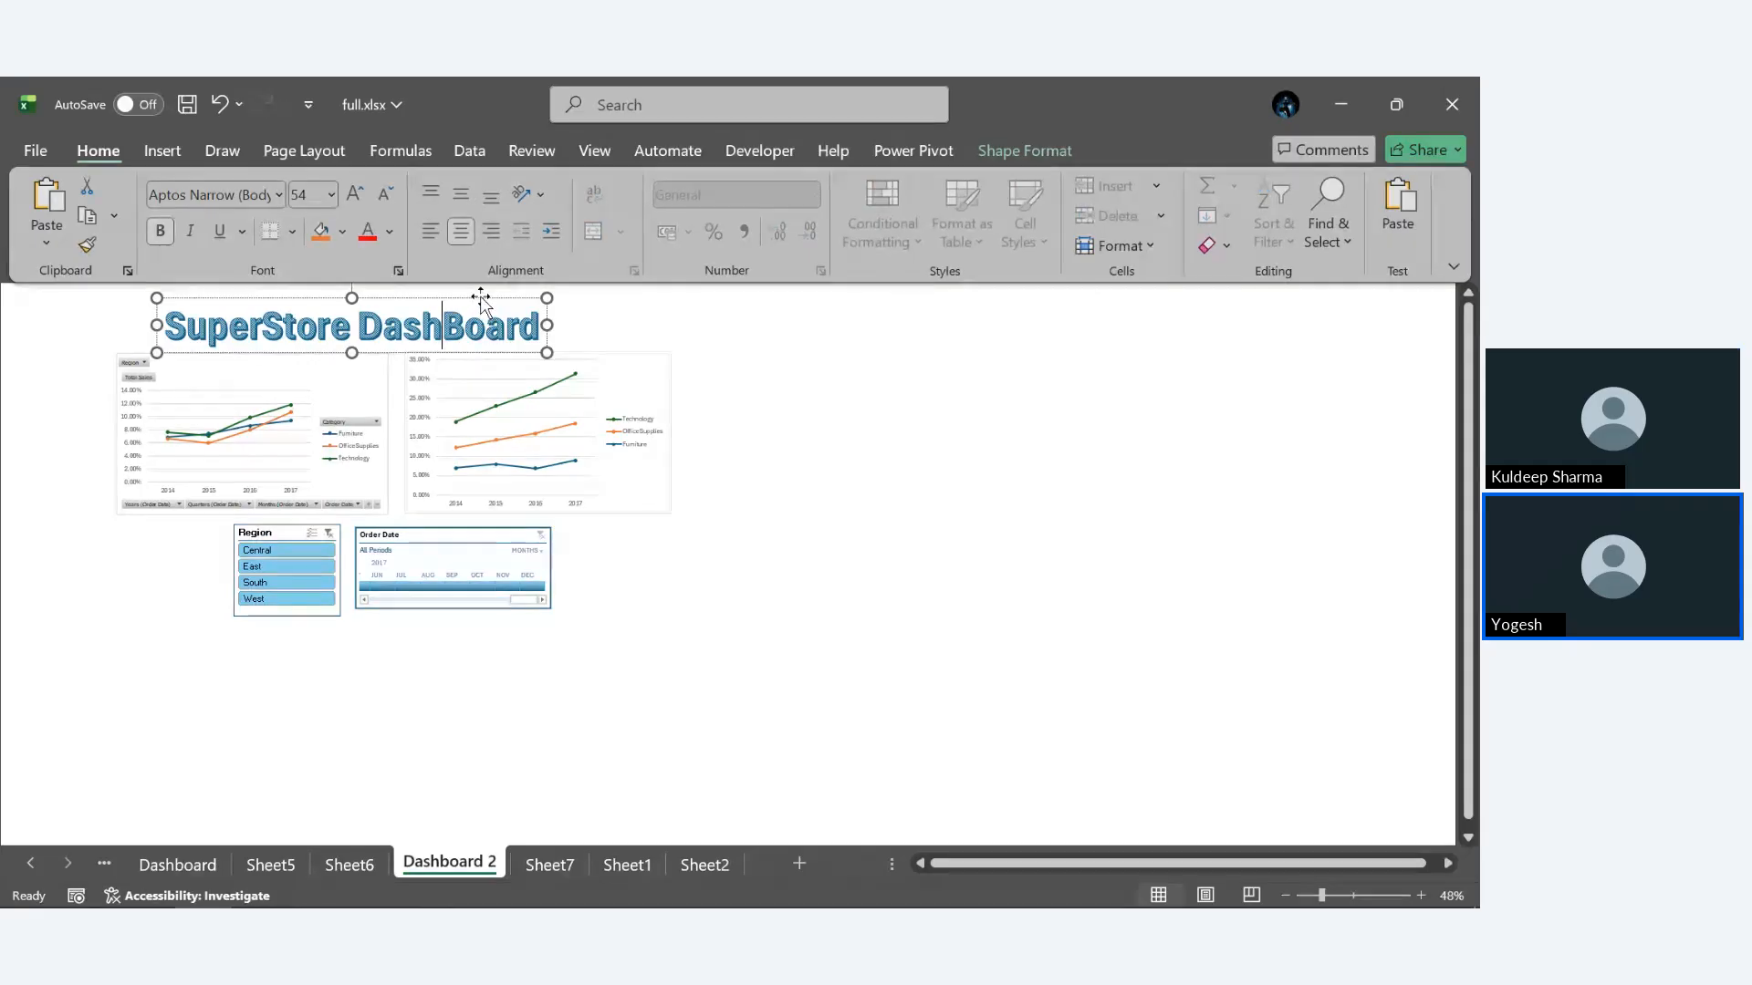
drag(489, 294, 517, 297)
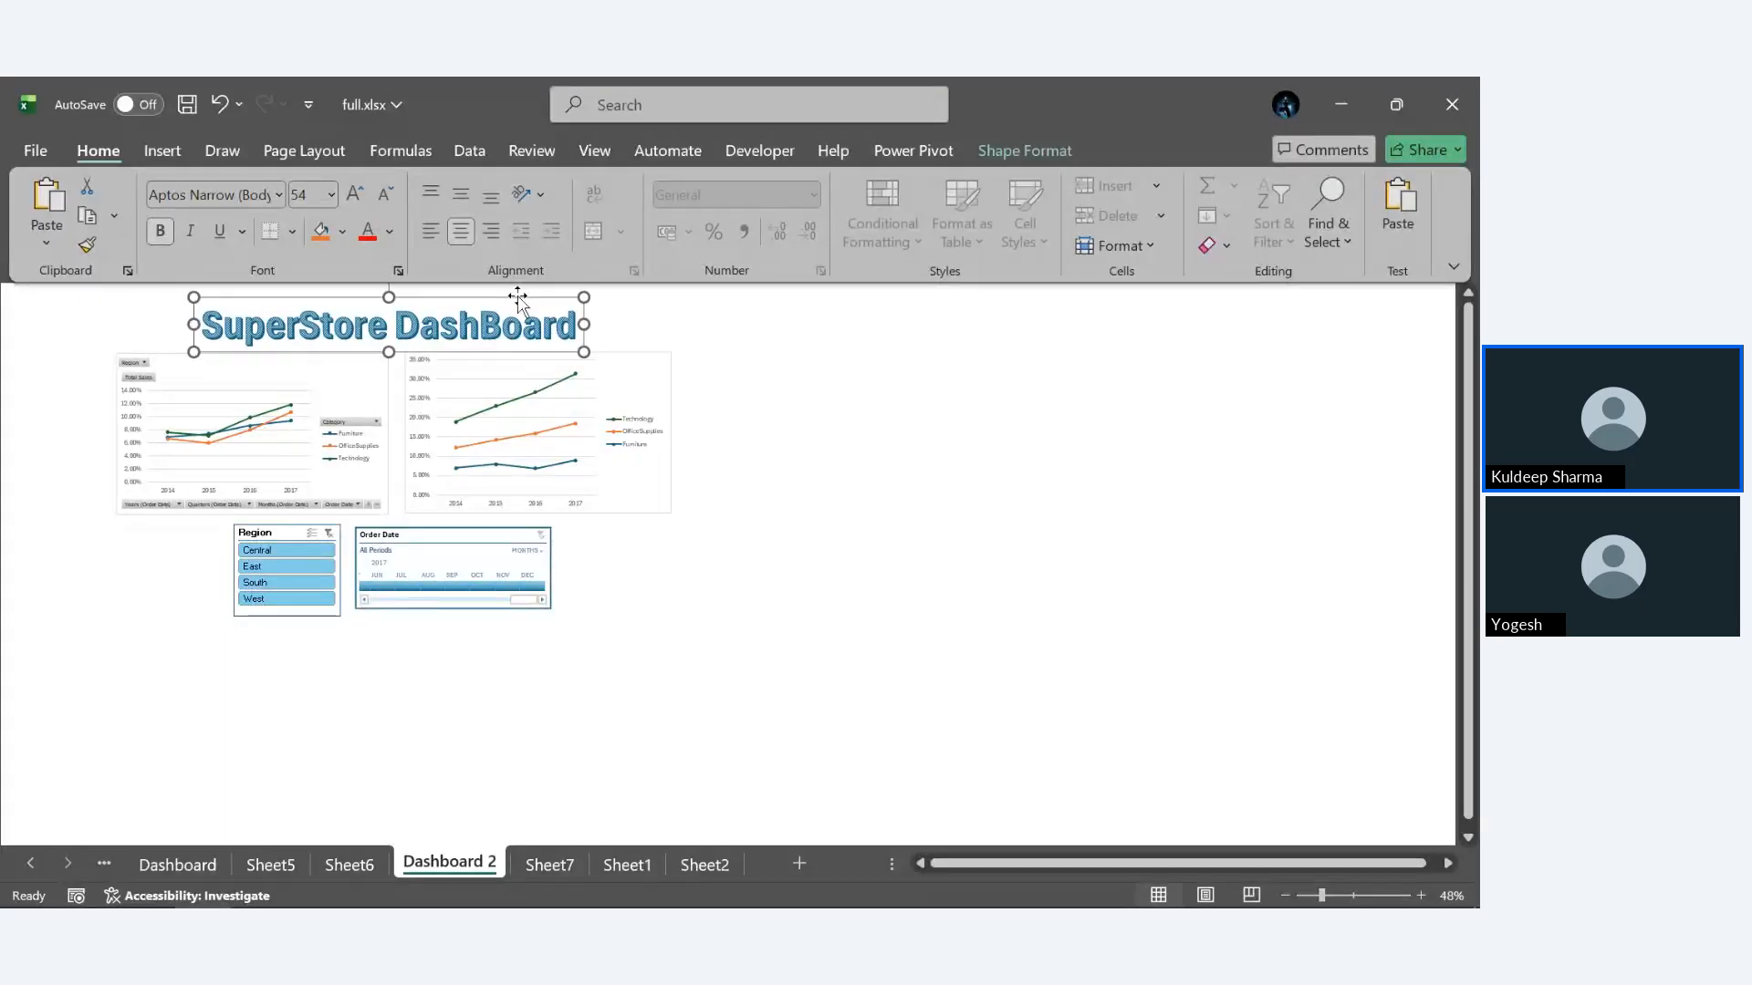
click(928, 493)
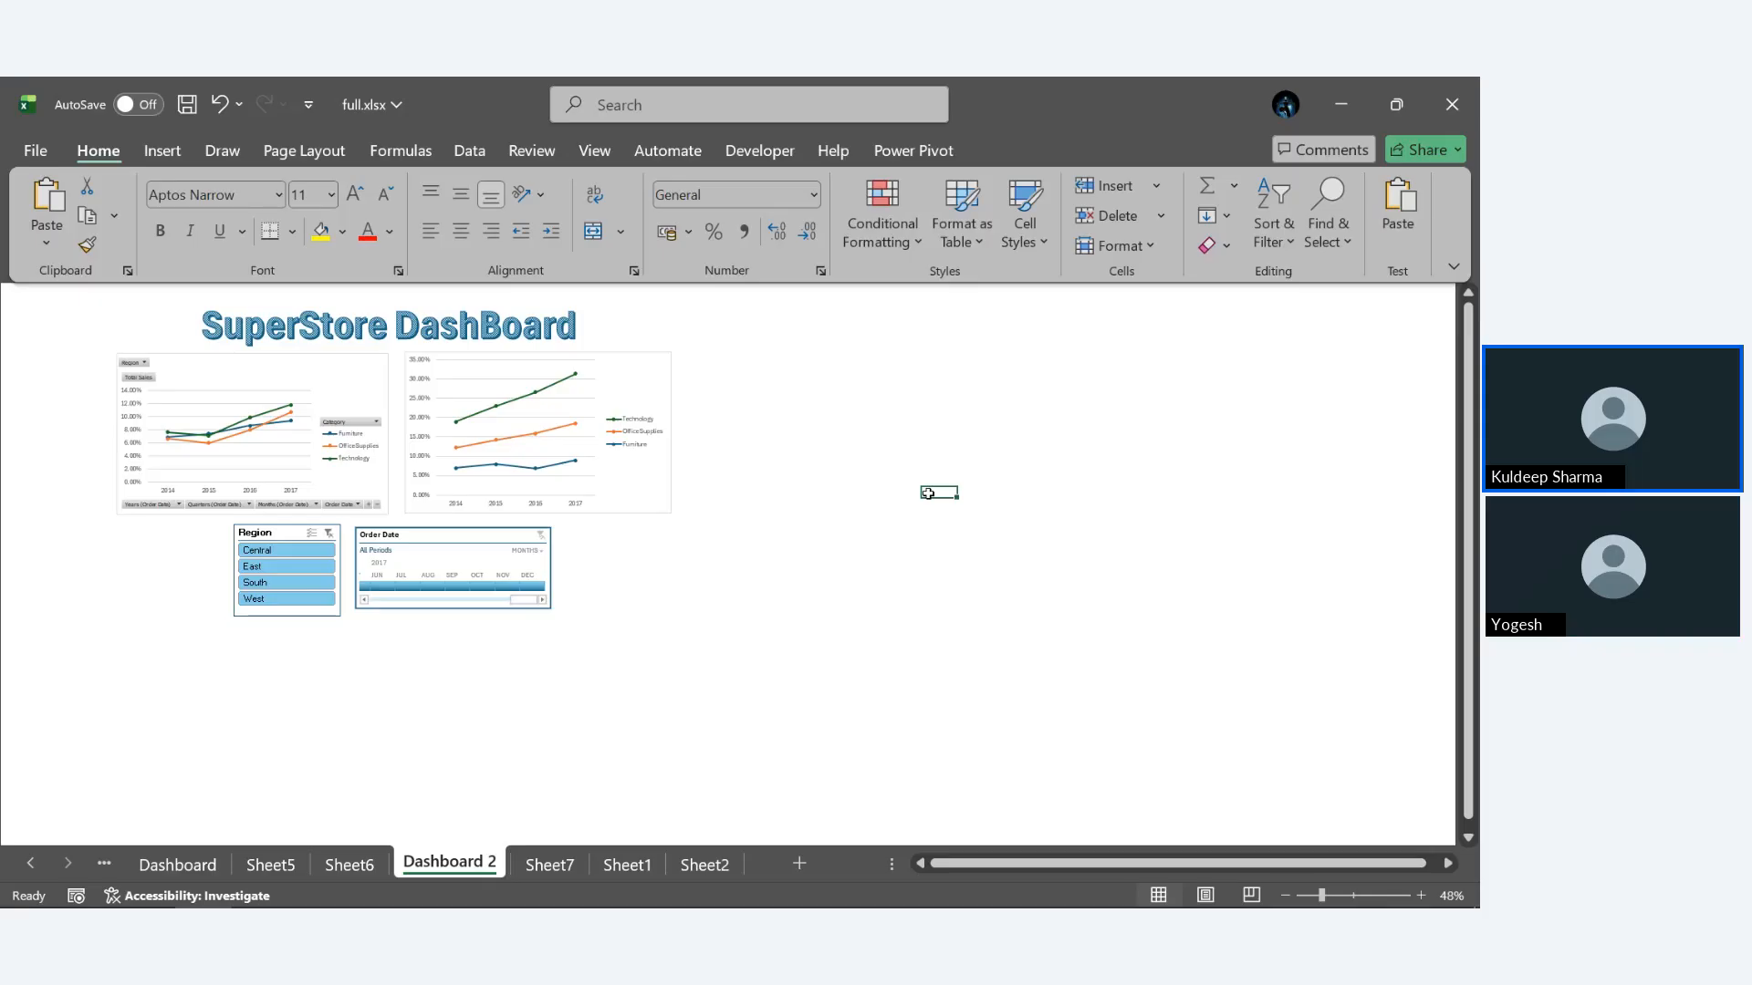
Draw a rounded rectangle about 15.77 cm by 28.44 cm over the whole dashboard and apply the white-fill, dark blue outline theme style.
click(137, 149)
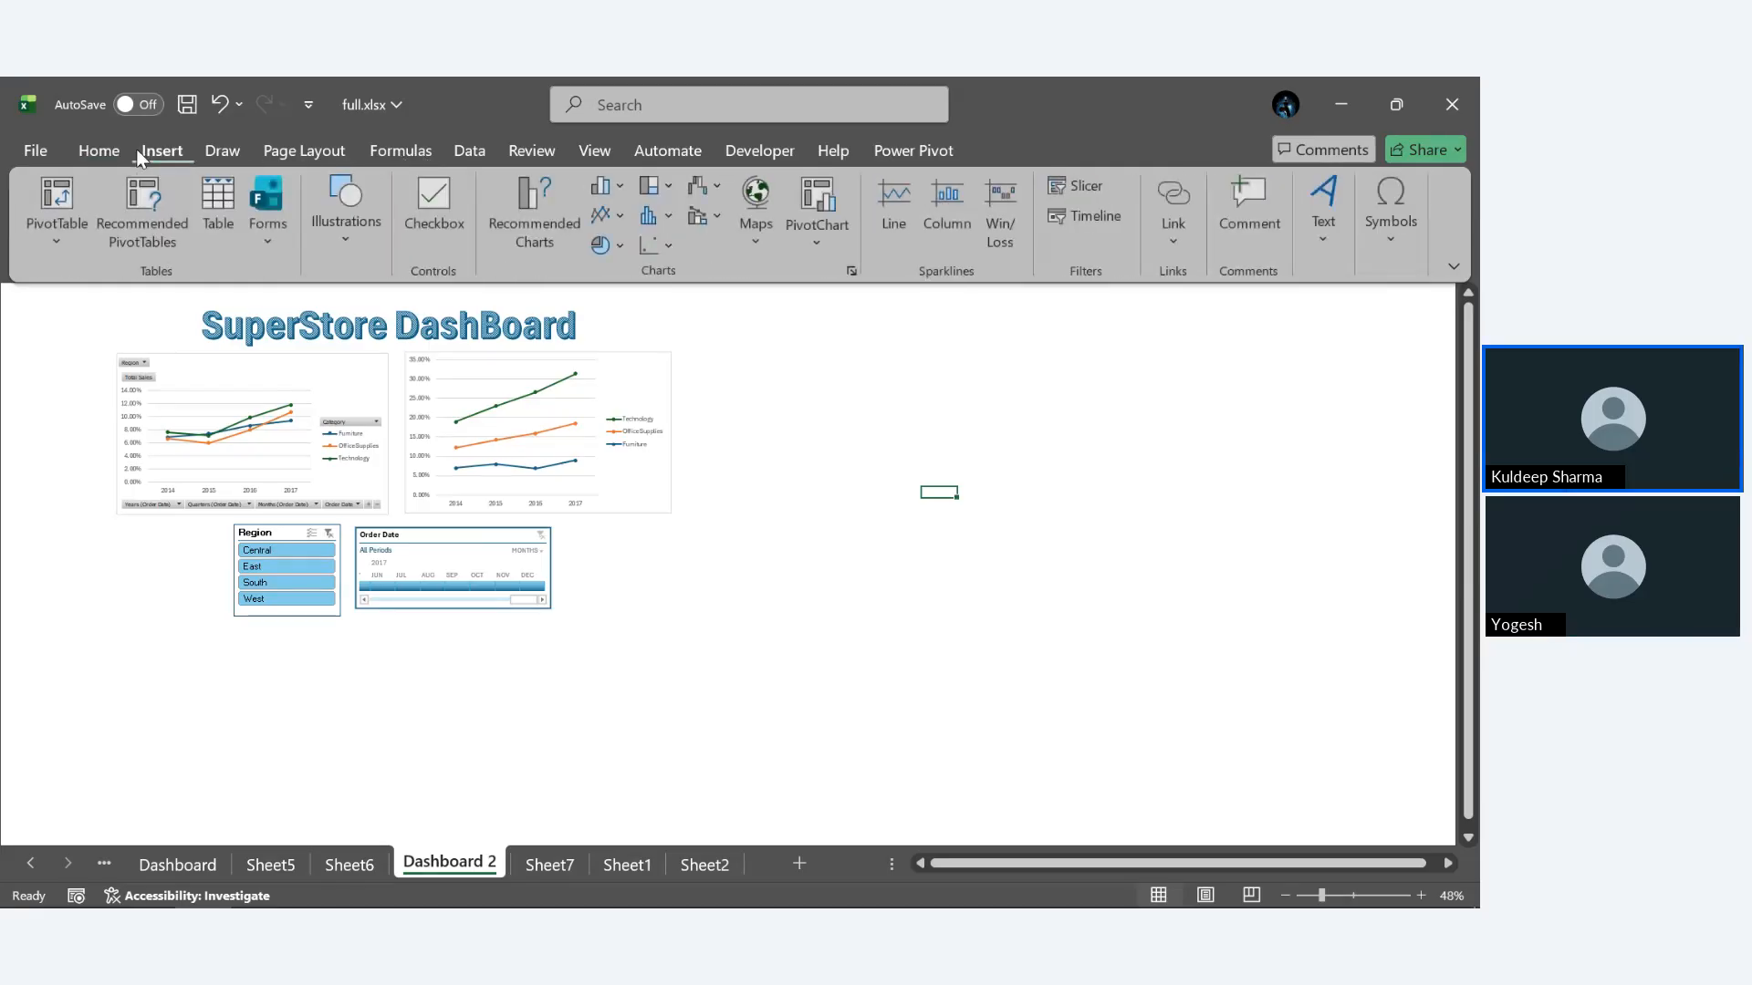
click(343, 223)
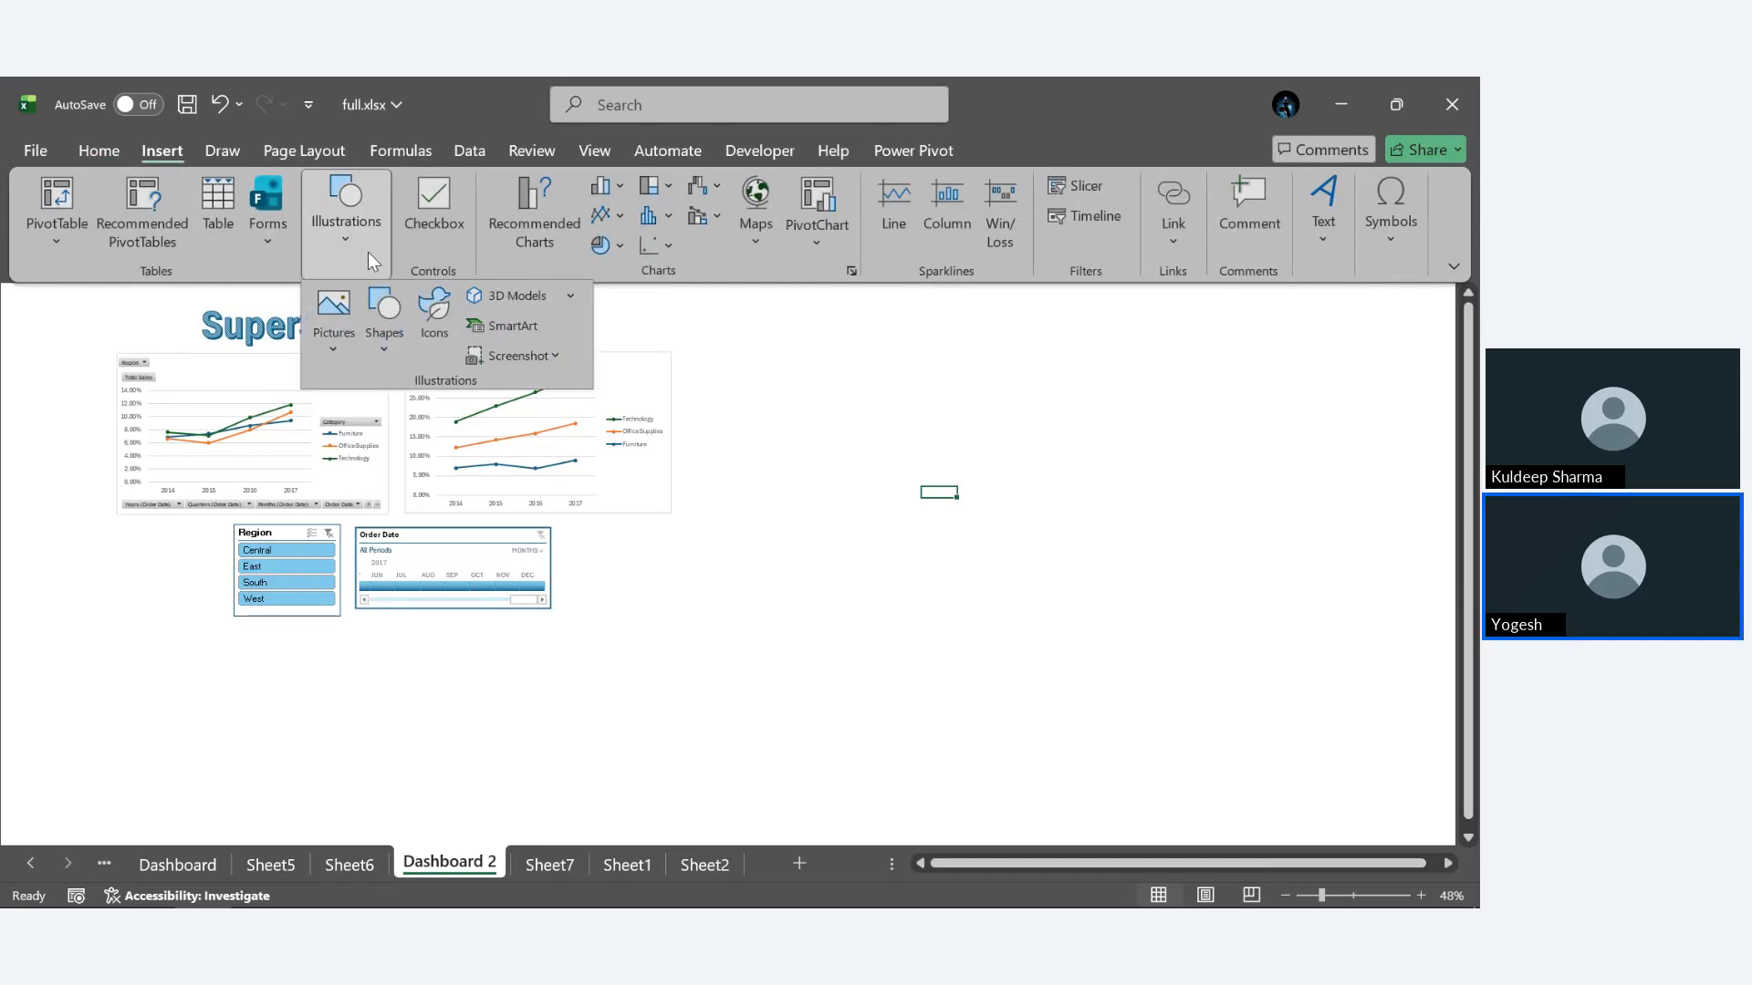
click(391, 320)
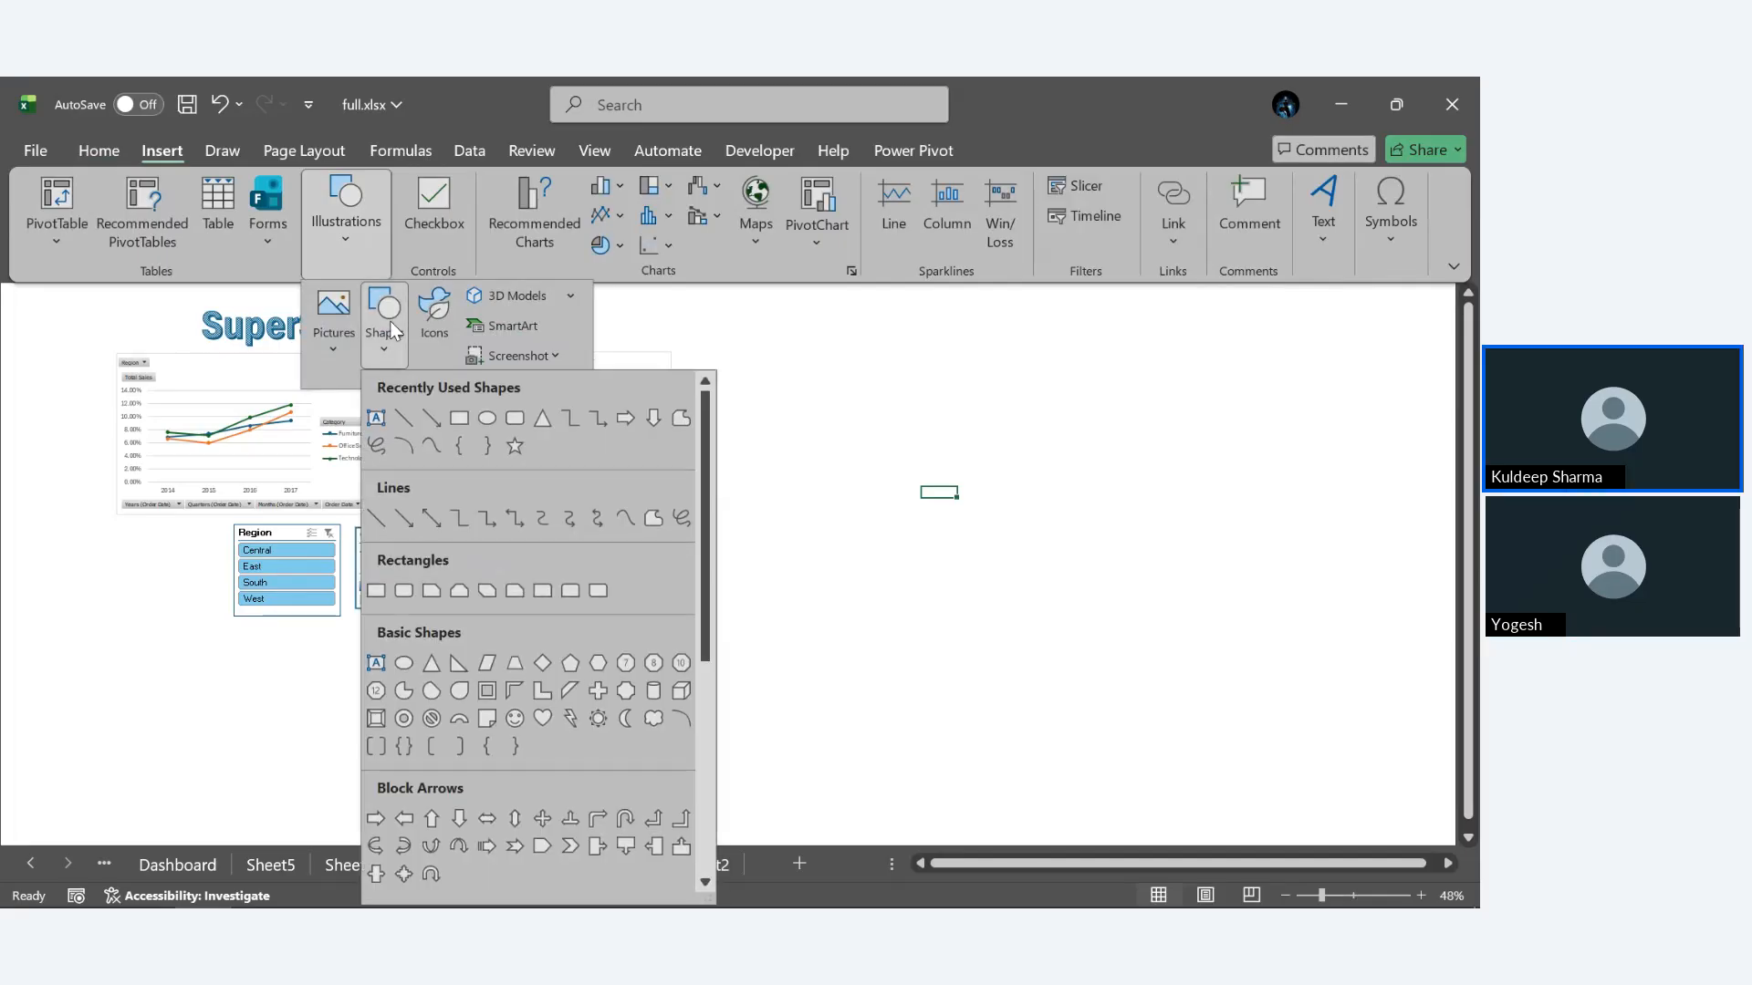
click(507, 421)
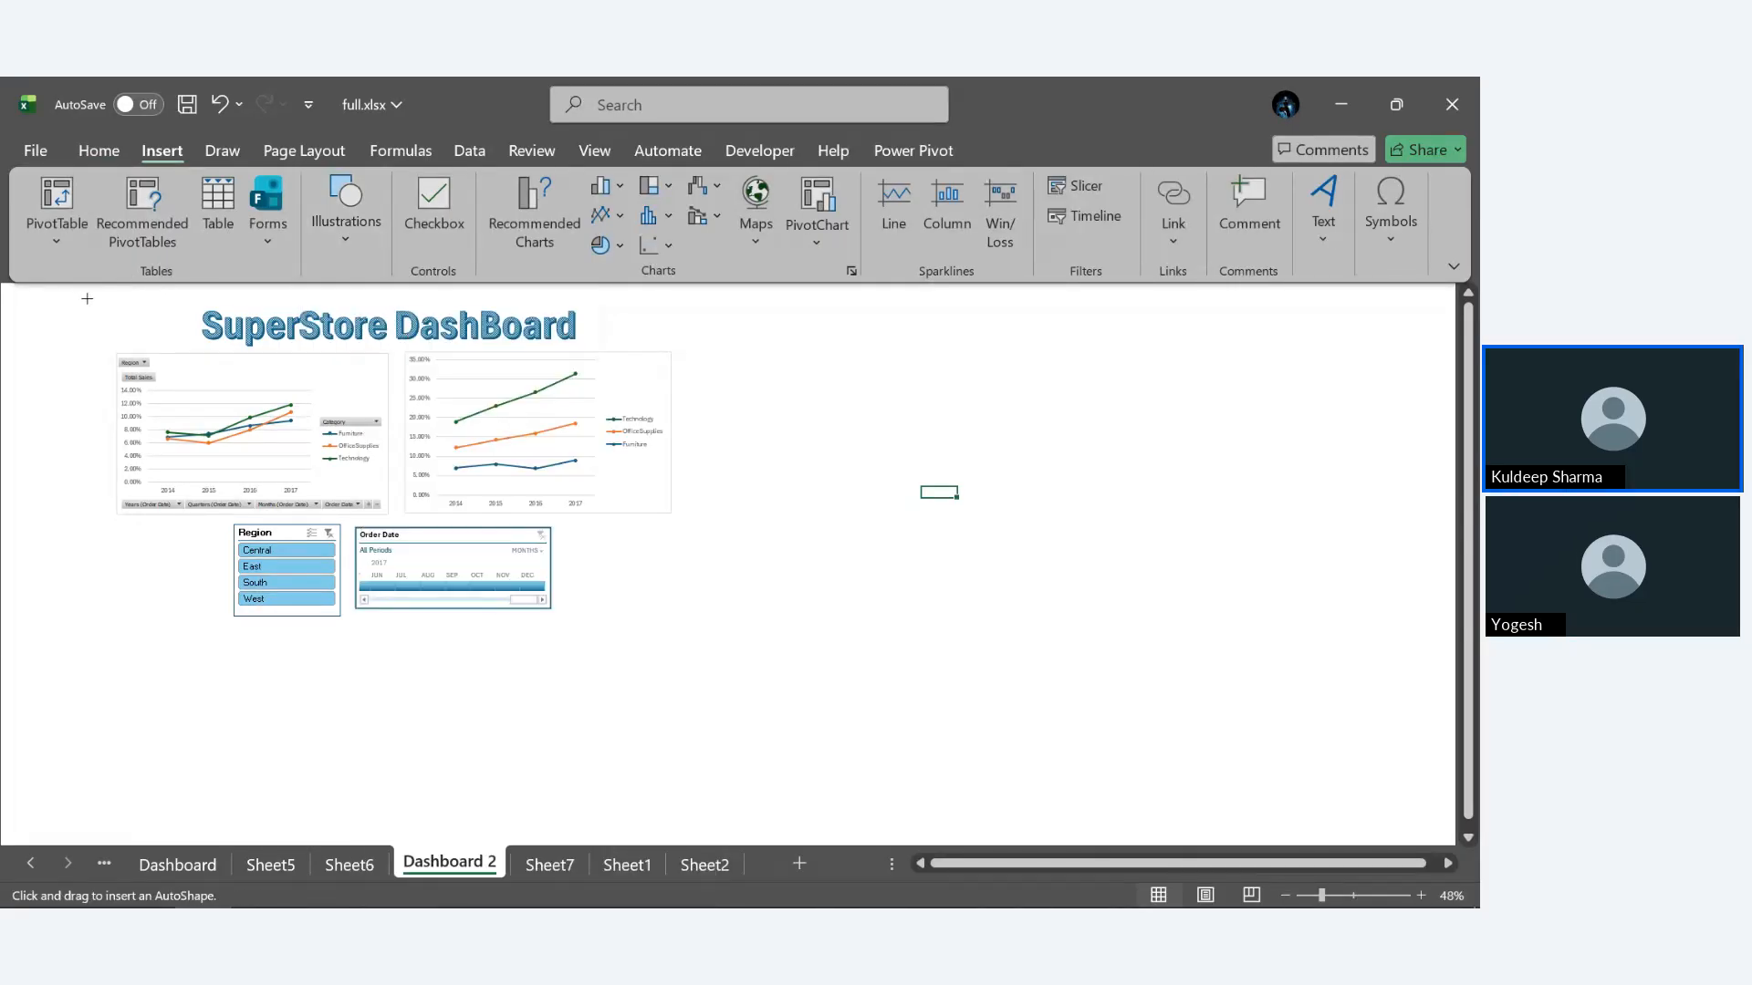
drag(87, 298, 686, 630)
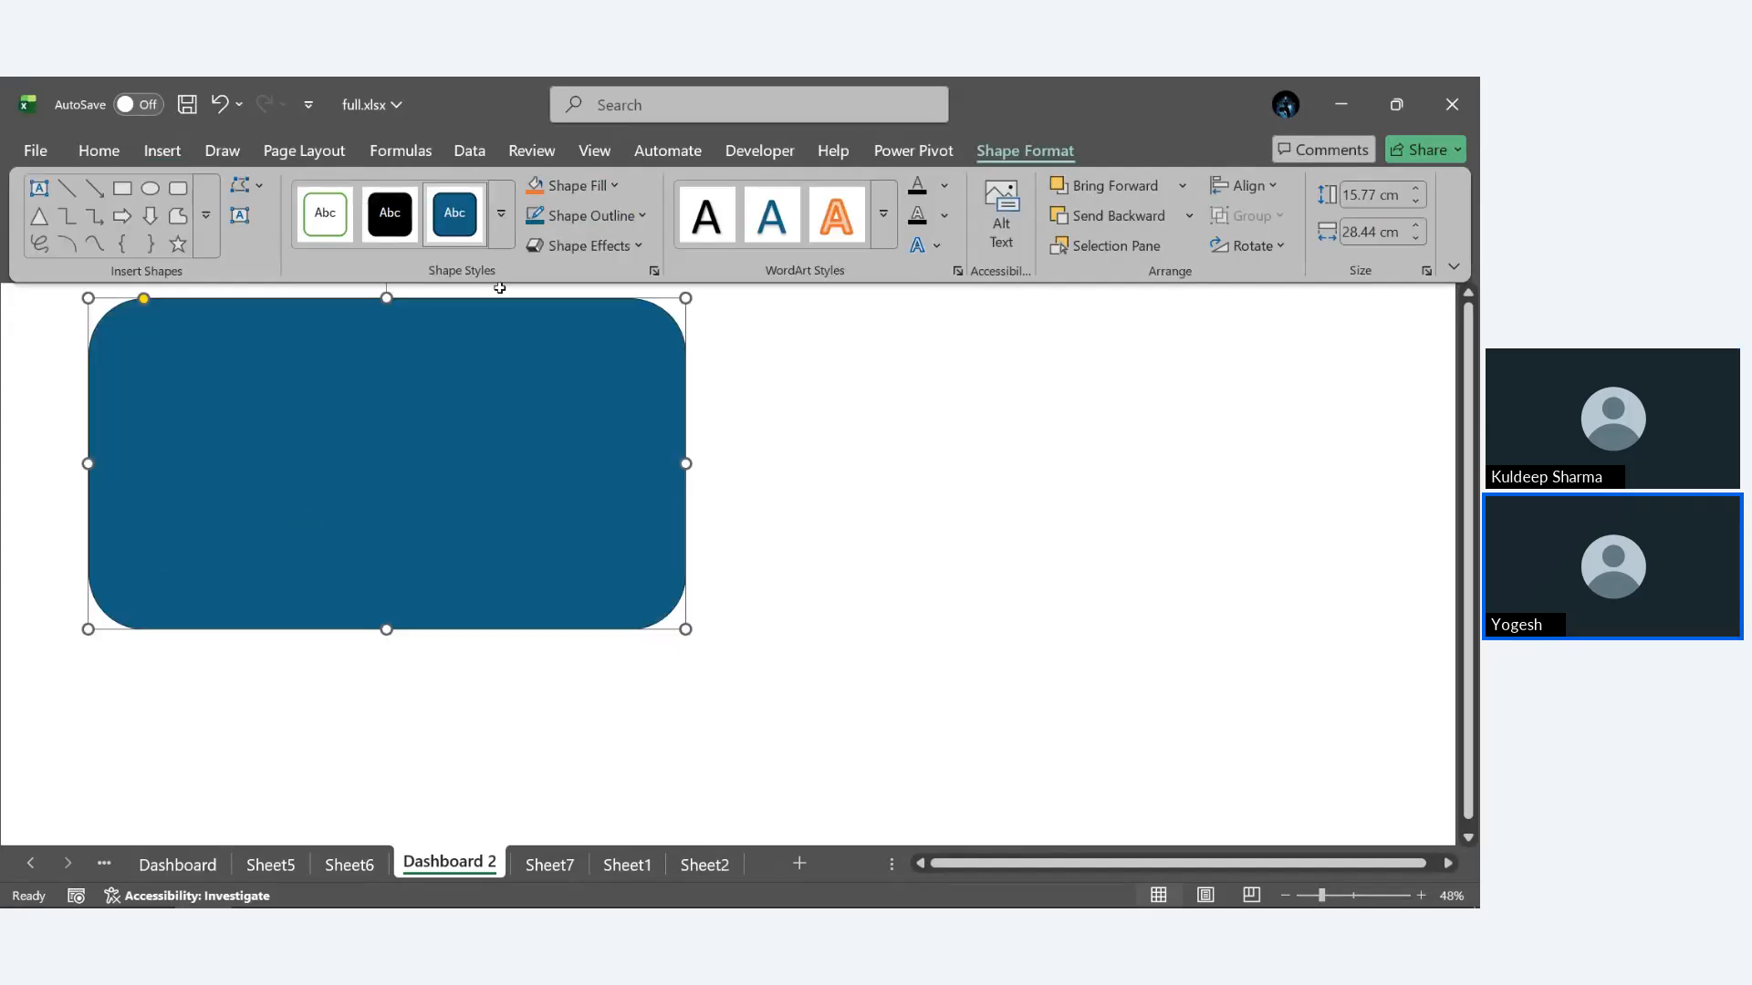
click(500, 214)
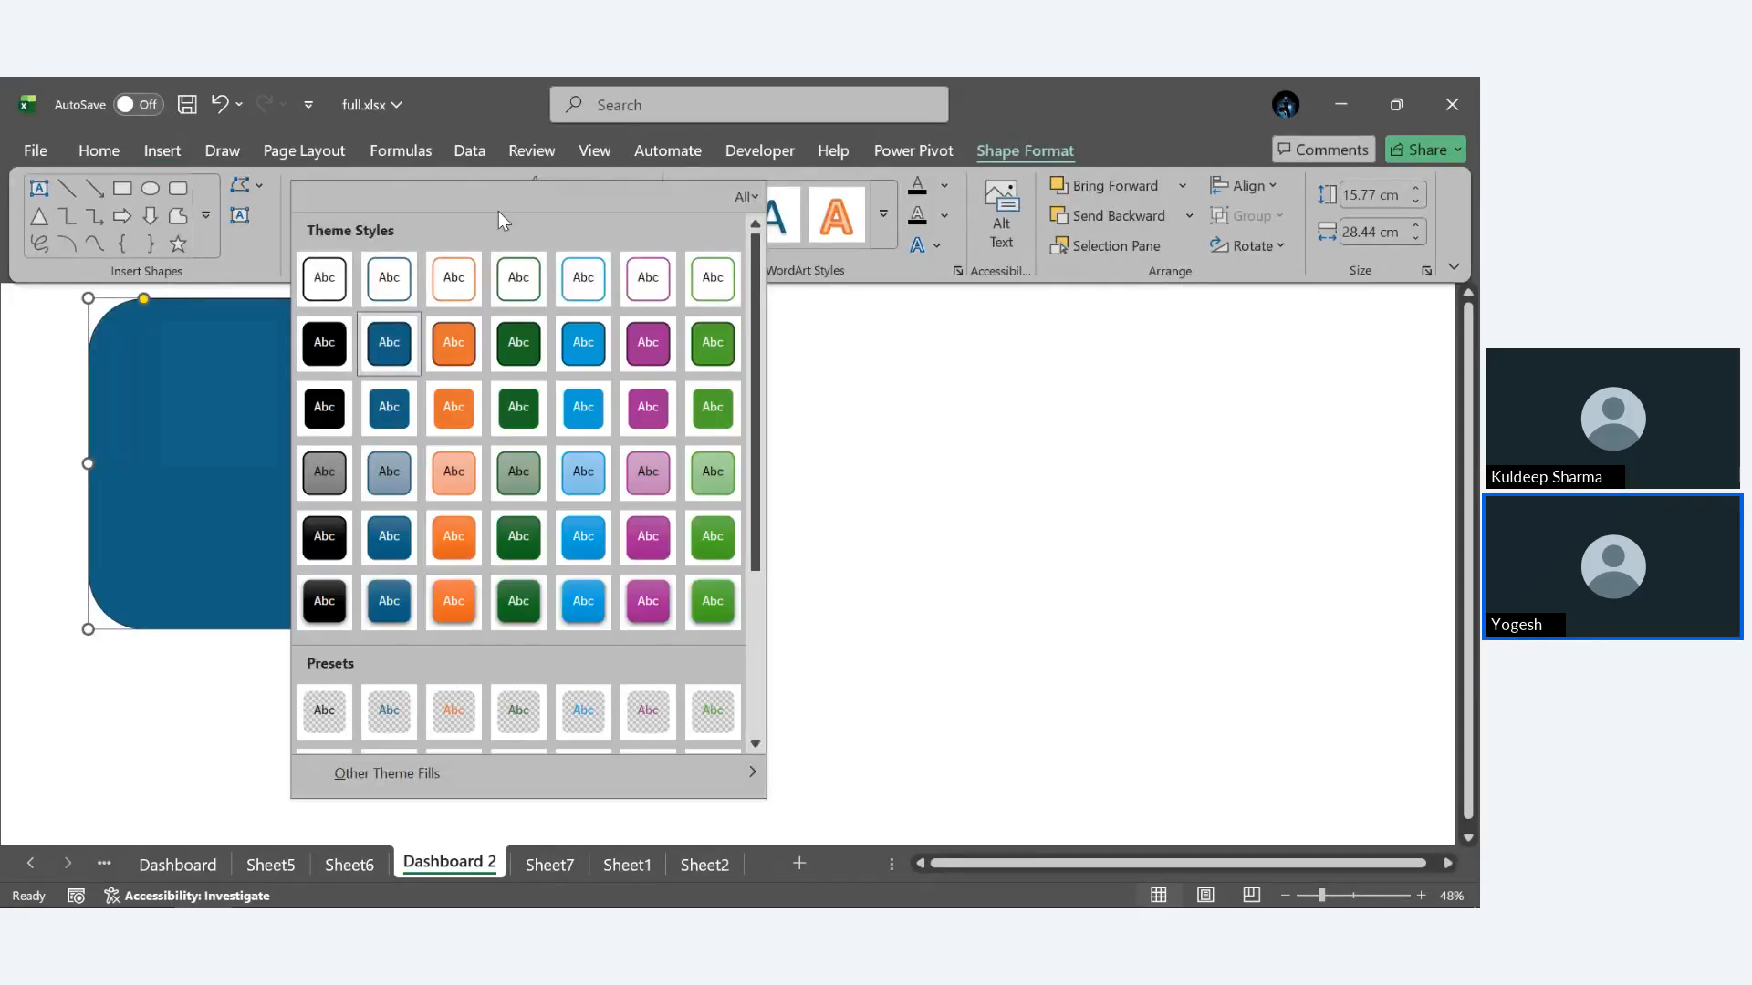
click(390, 288)
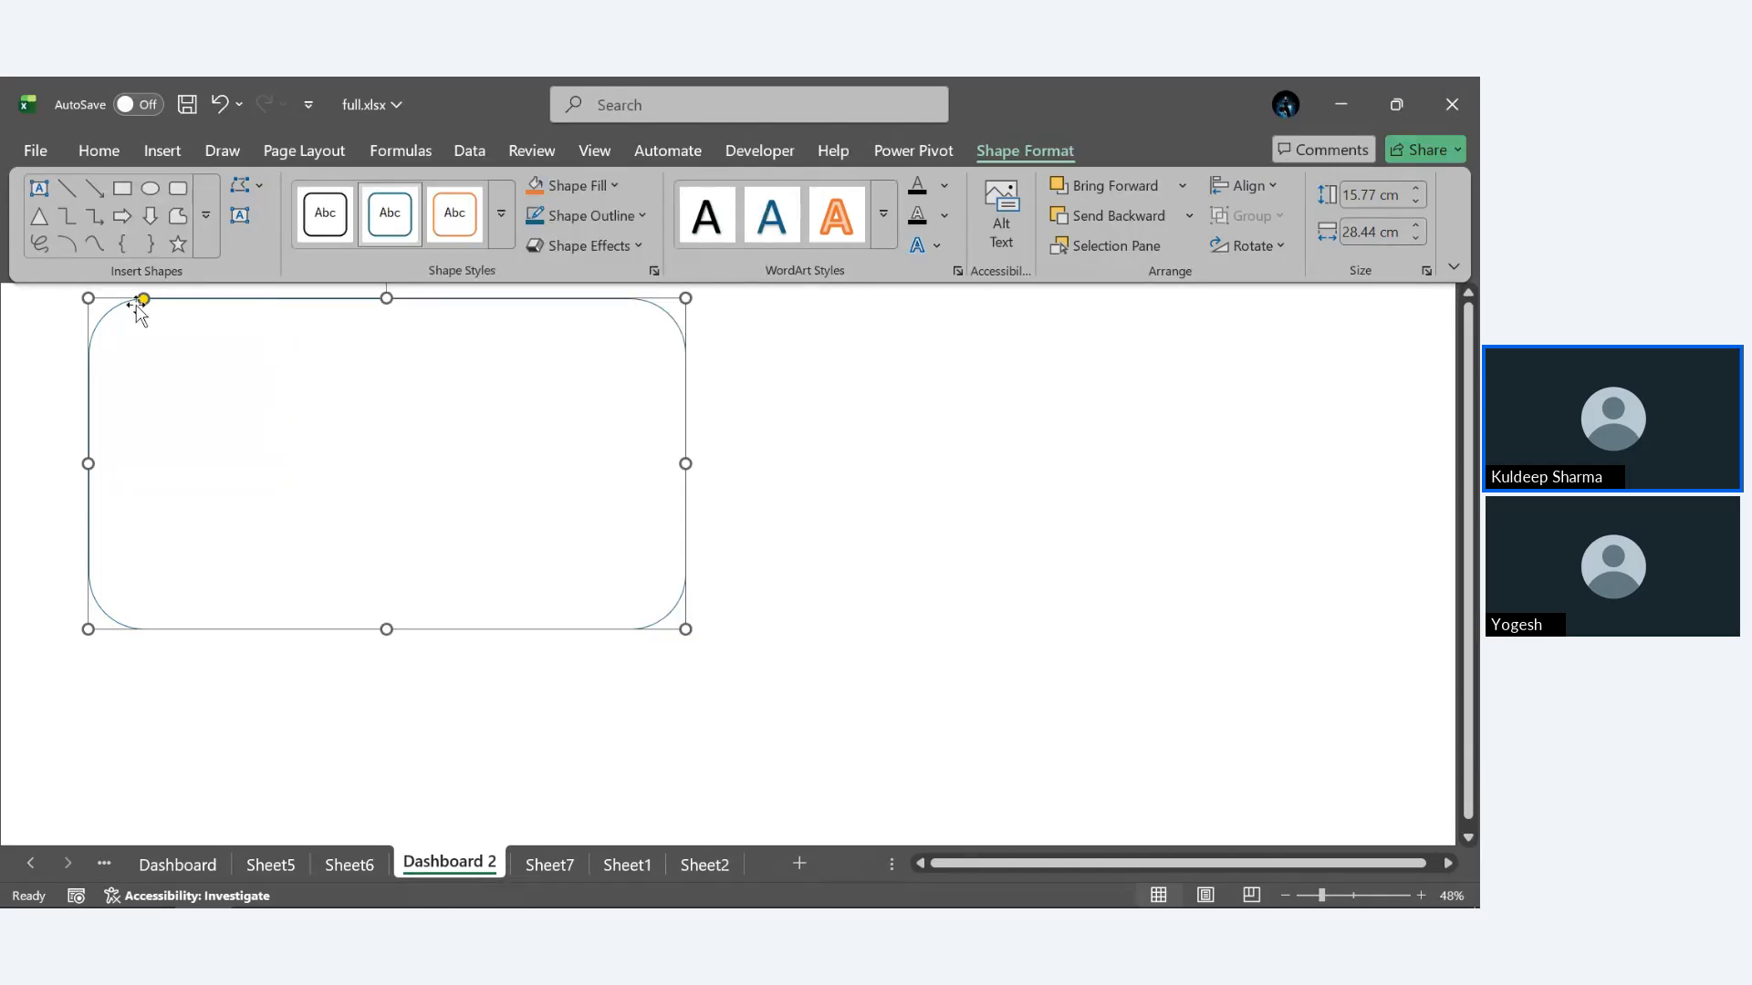
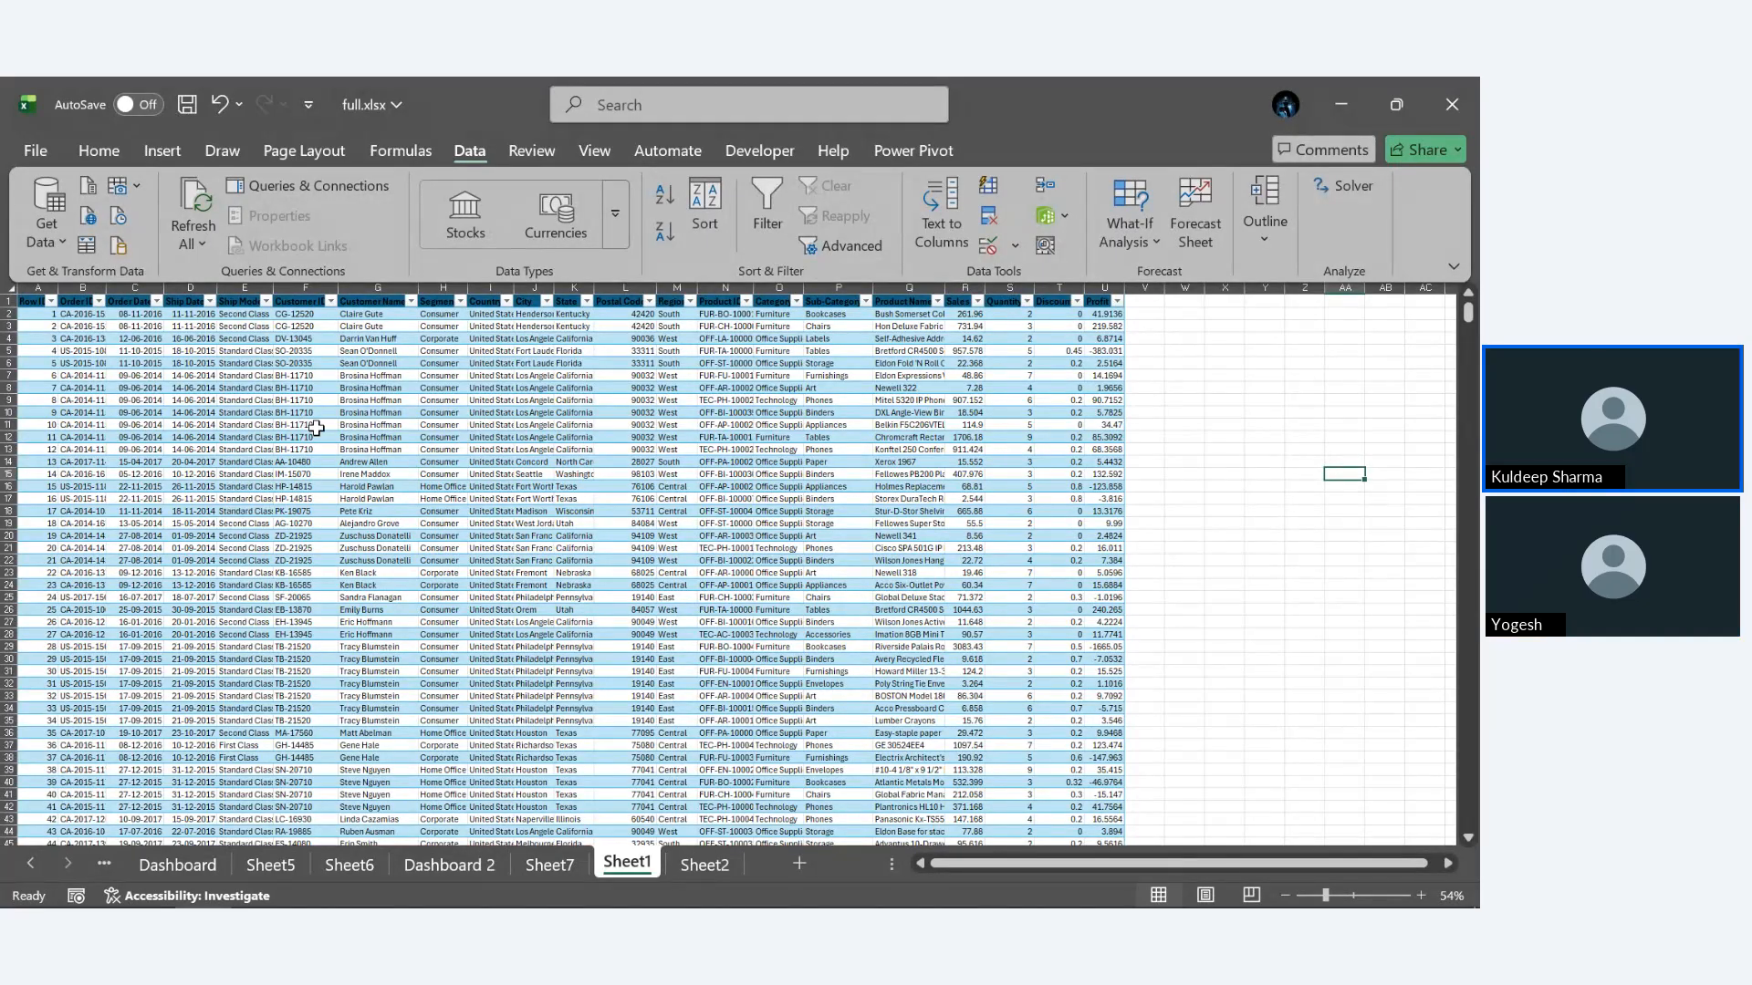
Start a forecast sheet from the Order Date and Sales columns of the data table on Sheet1.
click(135, 281)
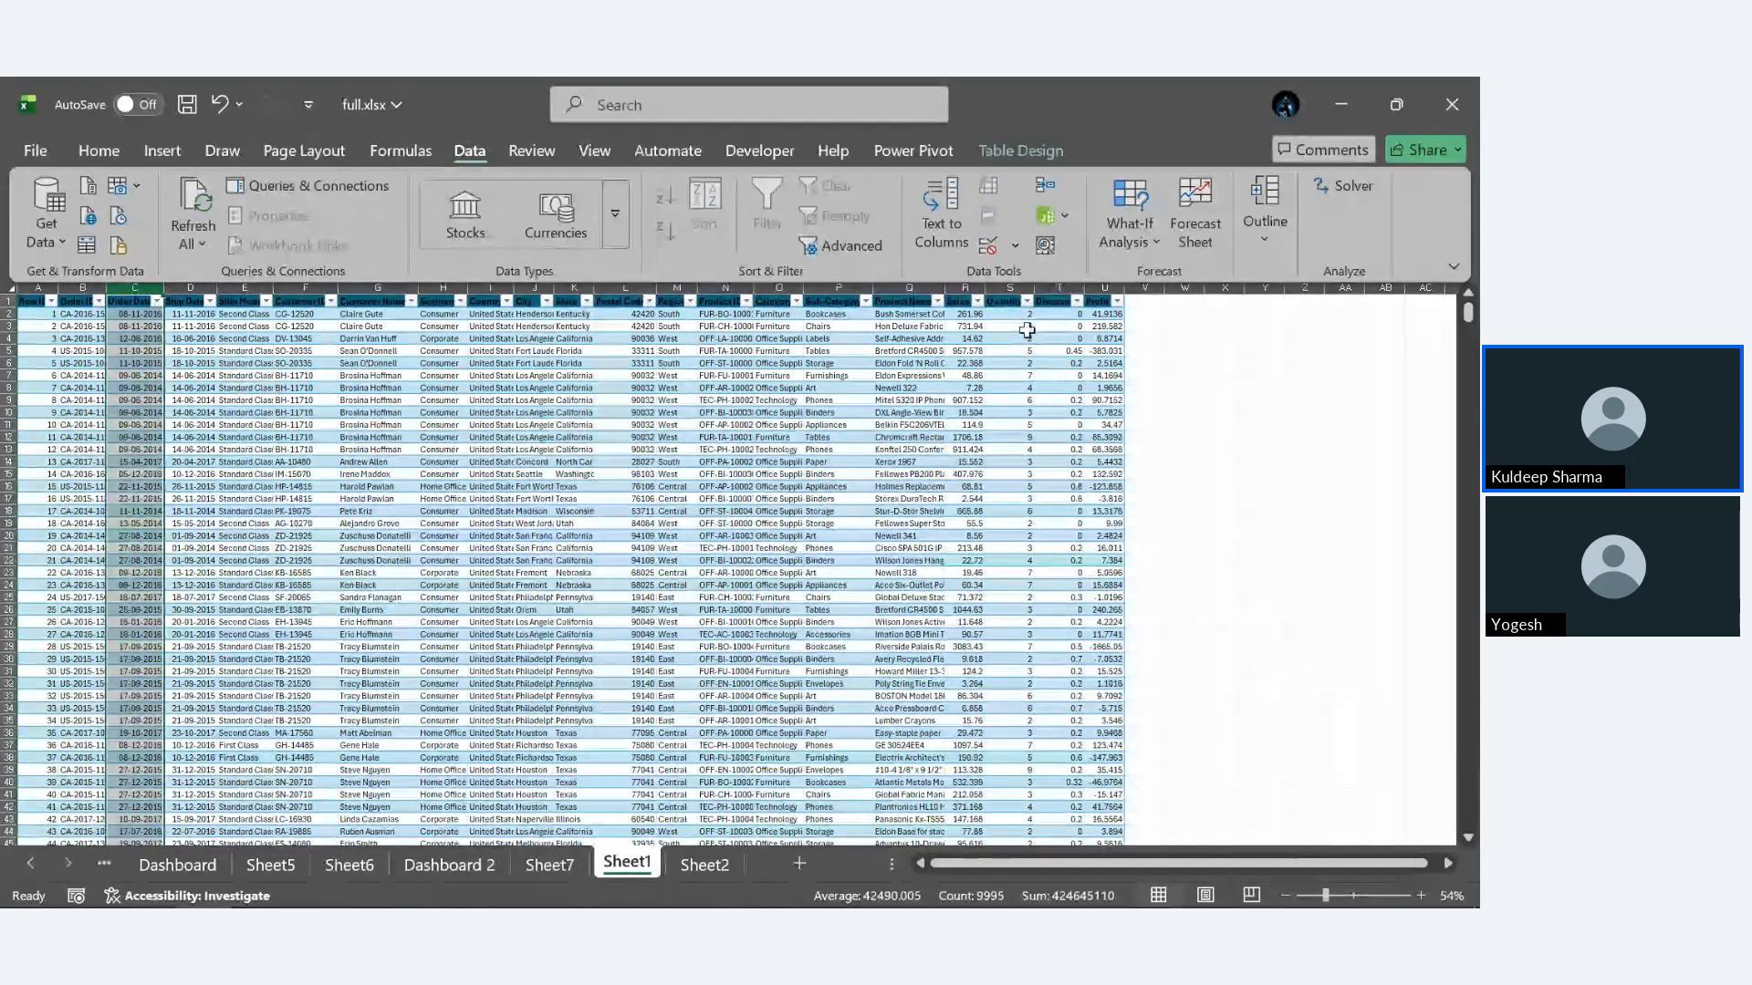
click(966, 289)
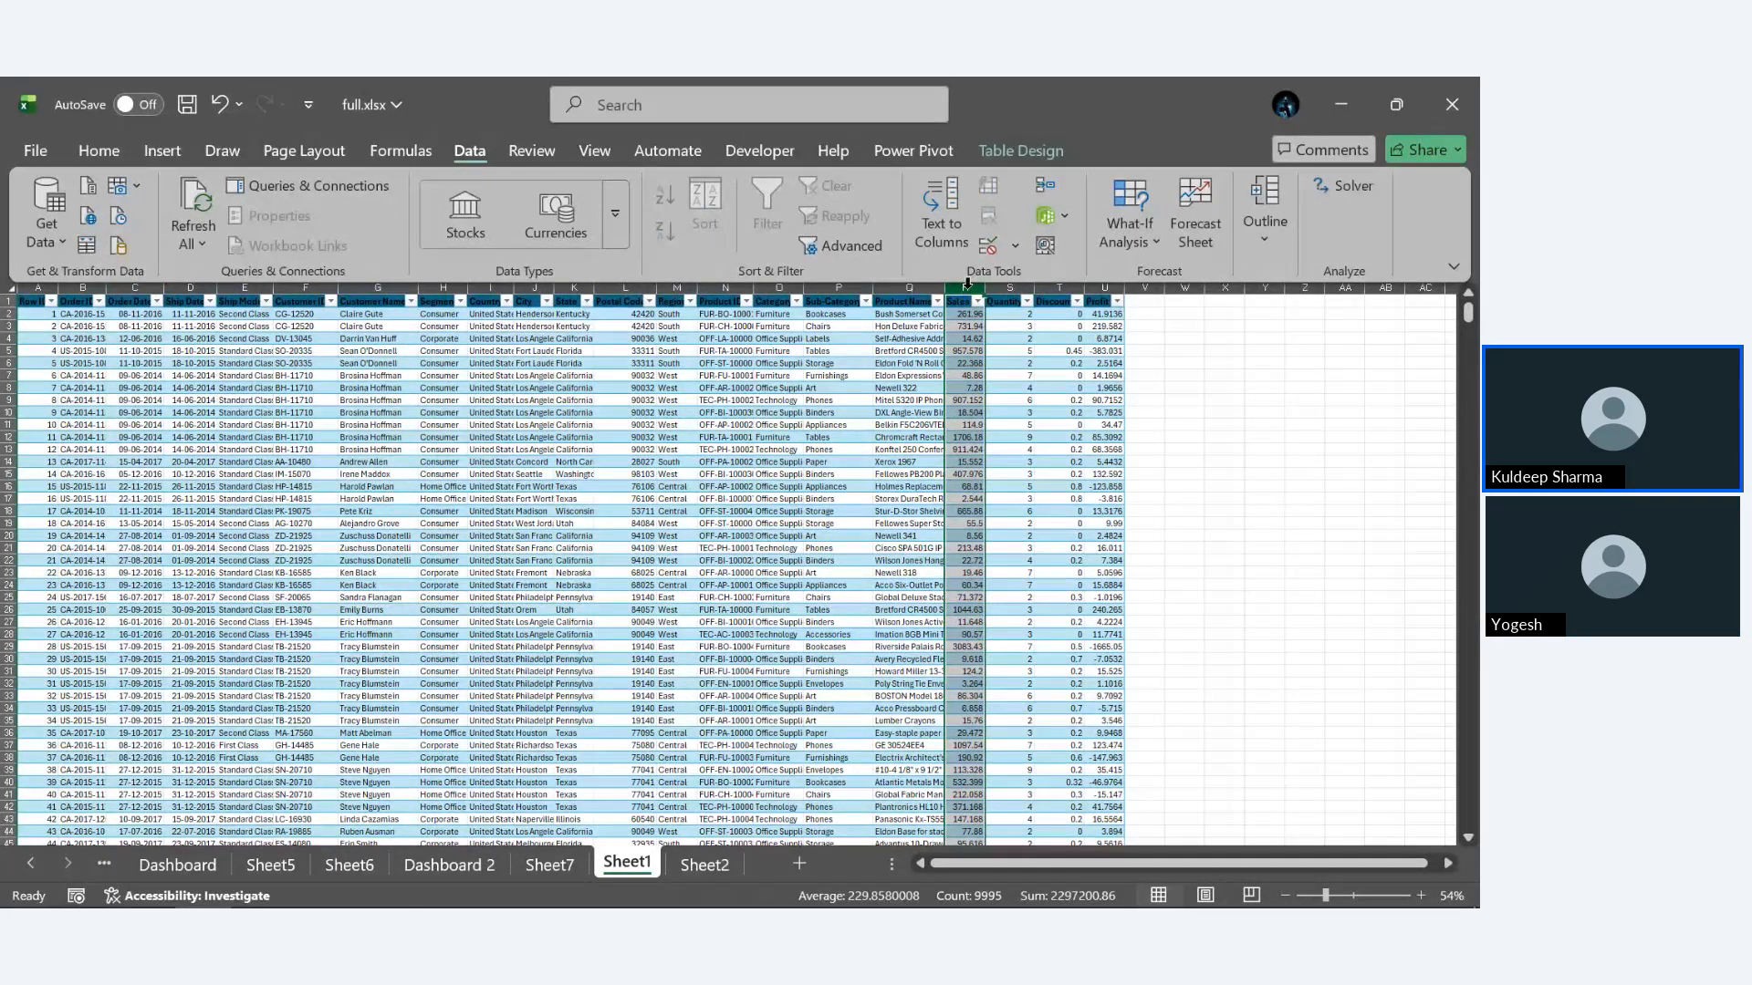
ctrl+click(160, 289)
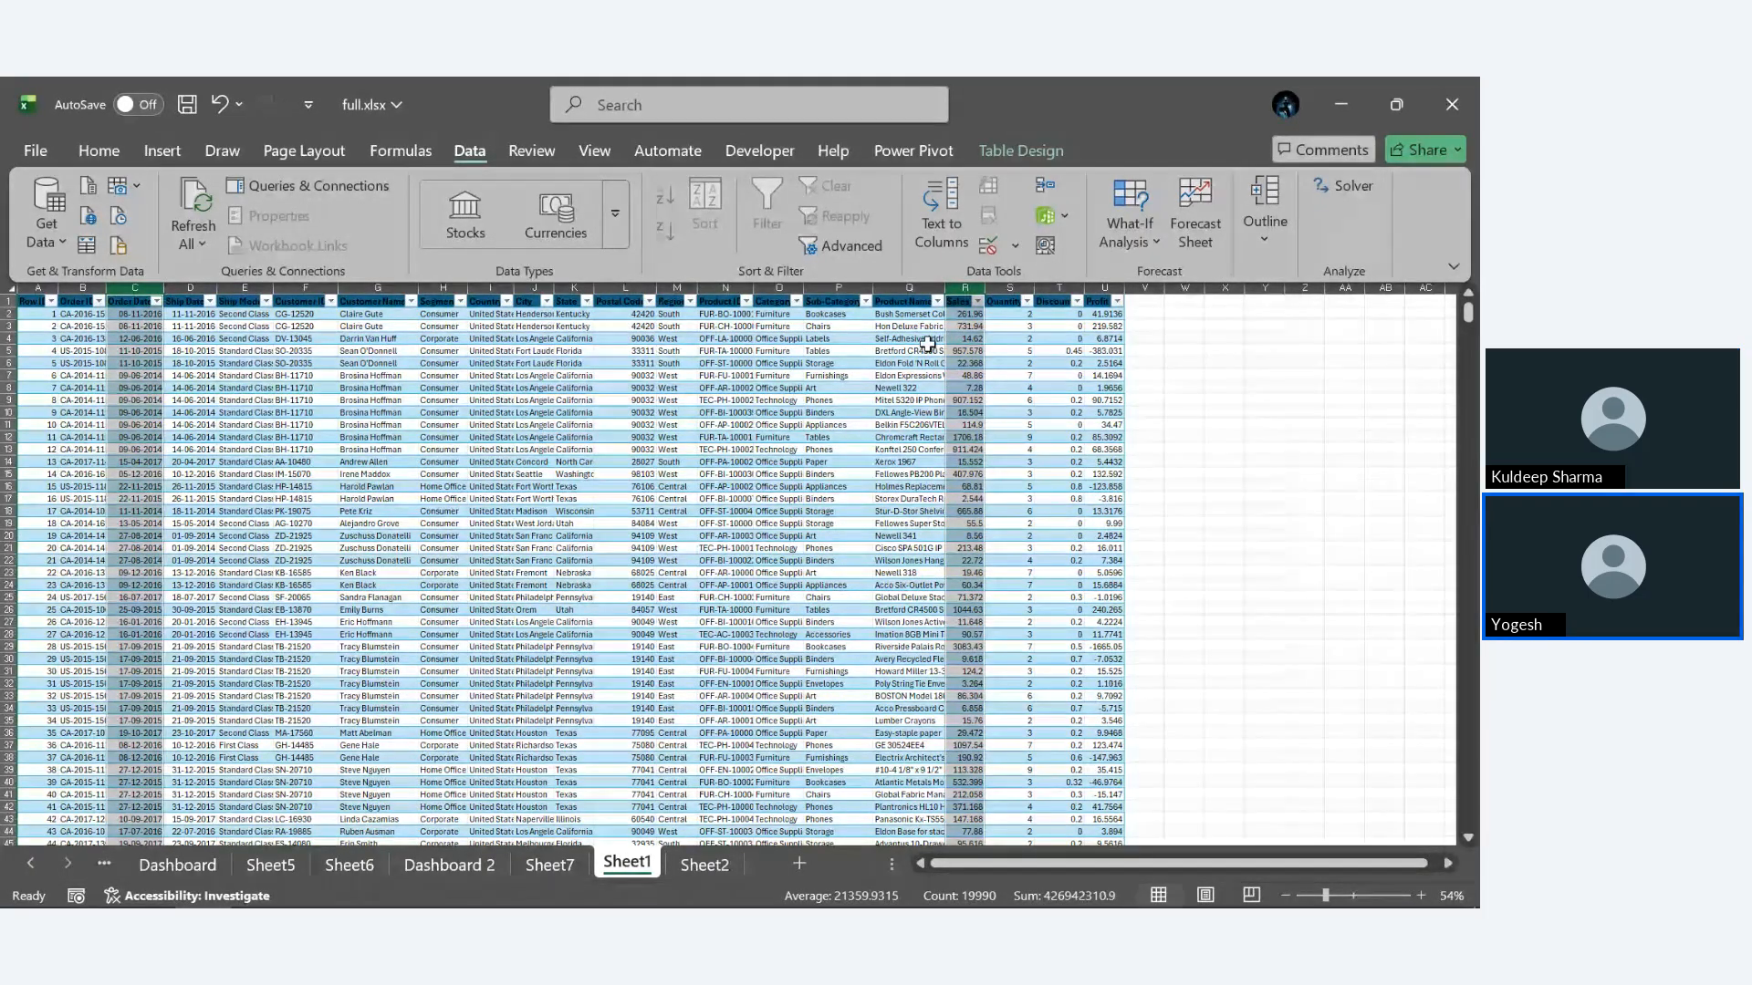
click(1211, 249)
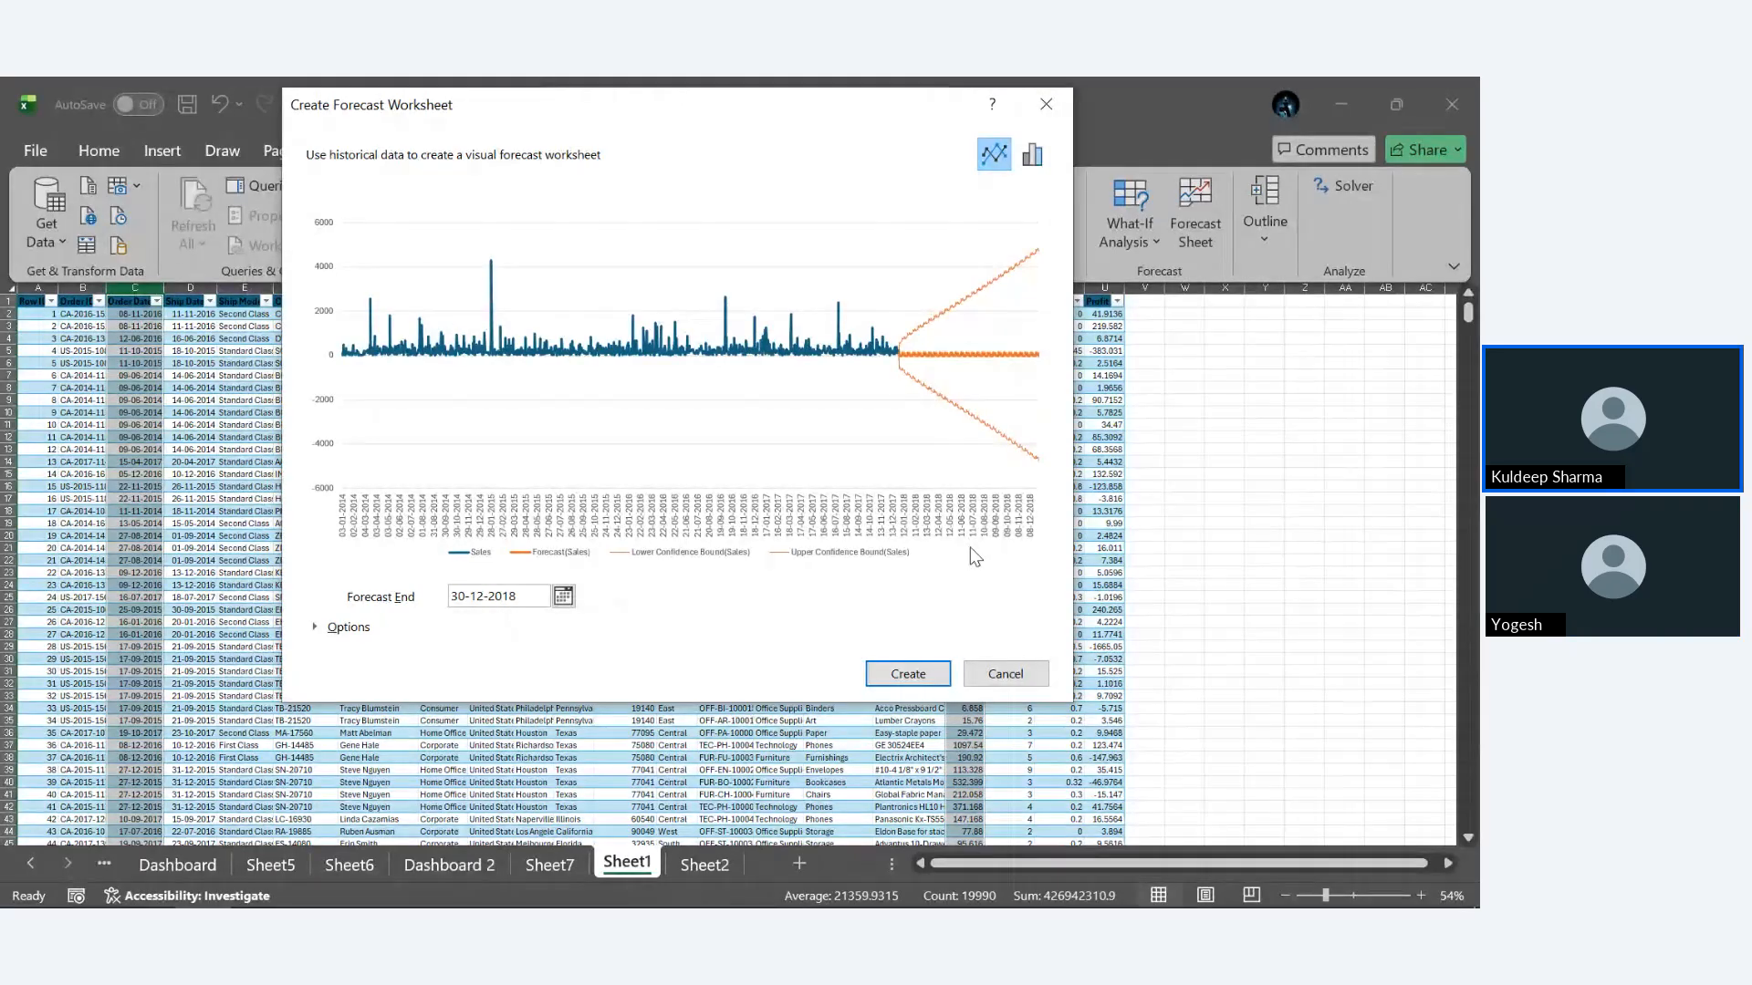
Set the forecast end to 31-01-2018 and create the forecast worksheet with a line chart.
click(568, 599)
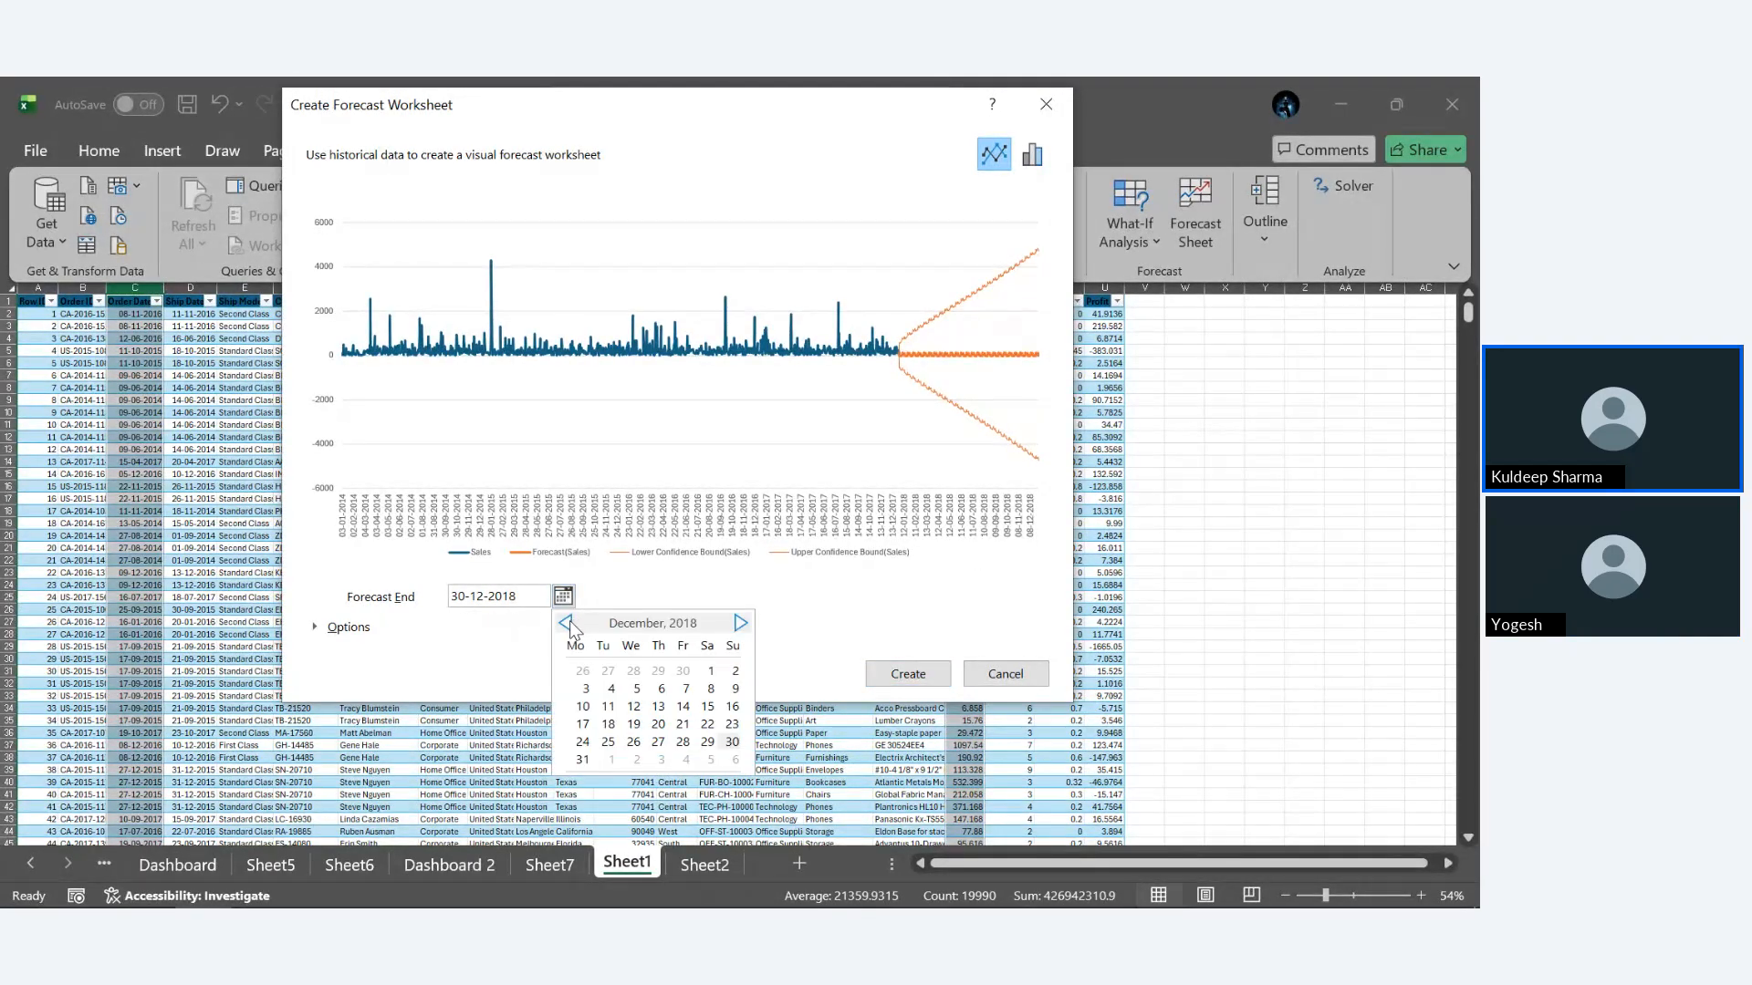
click(567, 622)
click(566, 622)
click(566, 622)
click(567, 622)
click(567, 622)
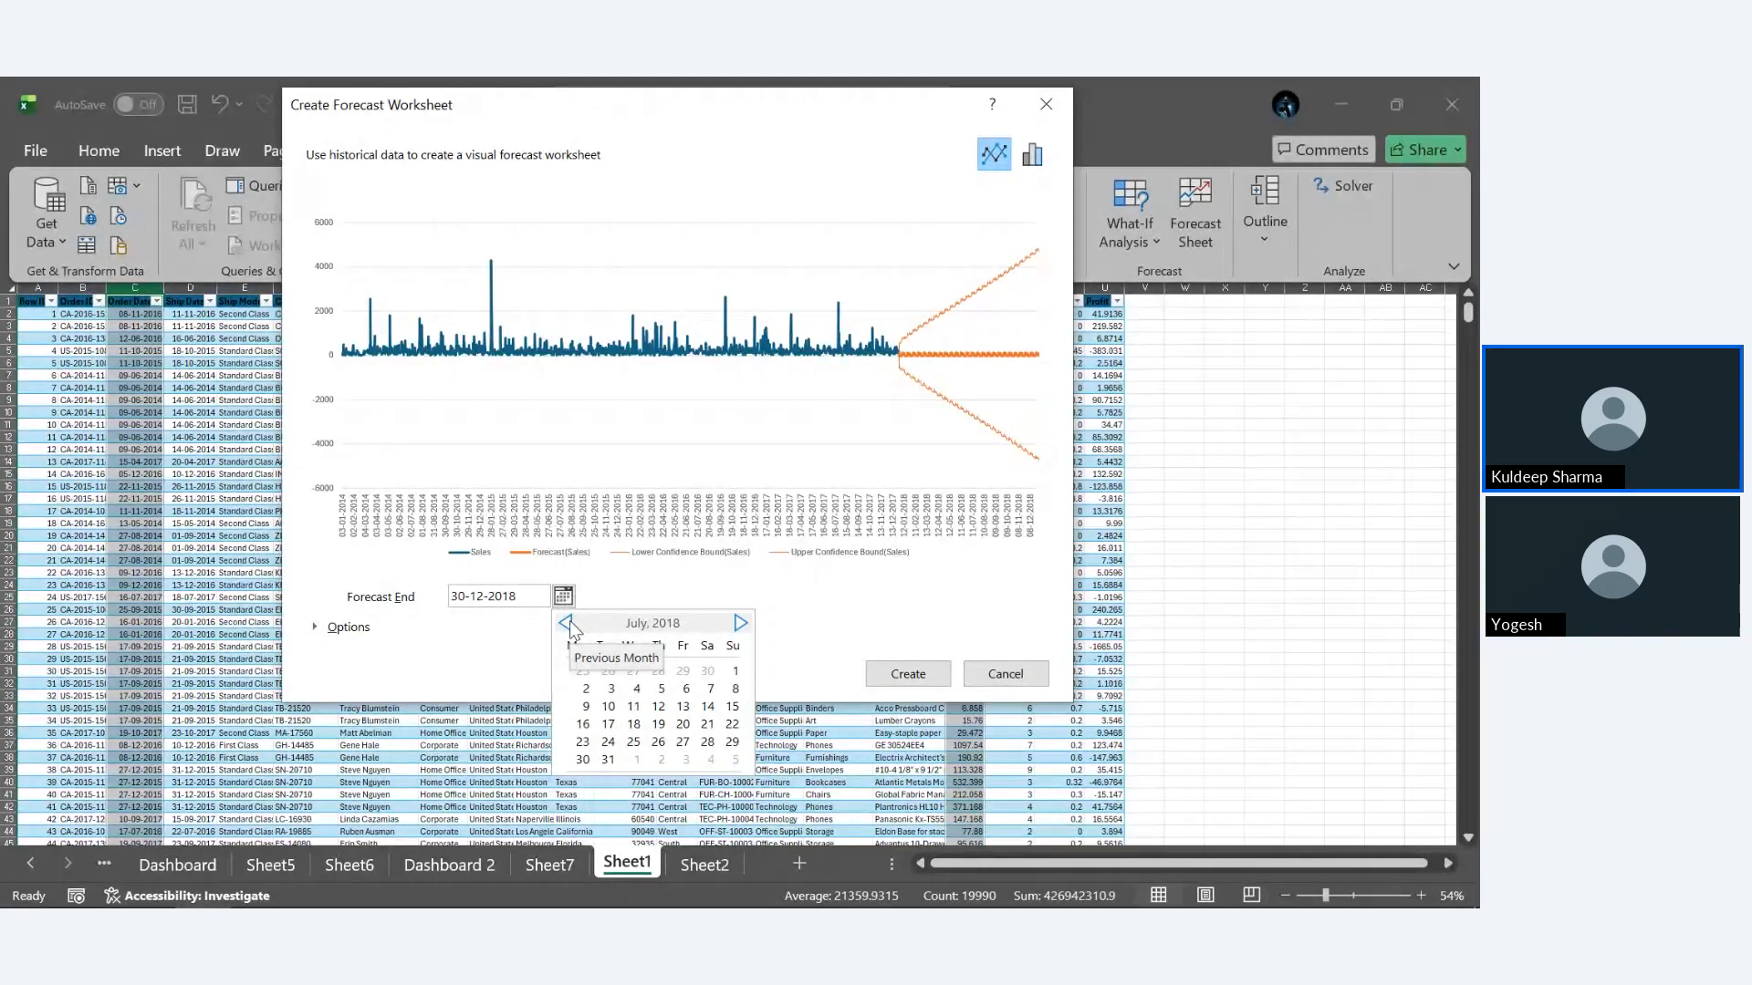
click(567, 621)
click(567, 621)
click(568, 622)
click(568, 621)
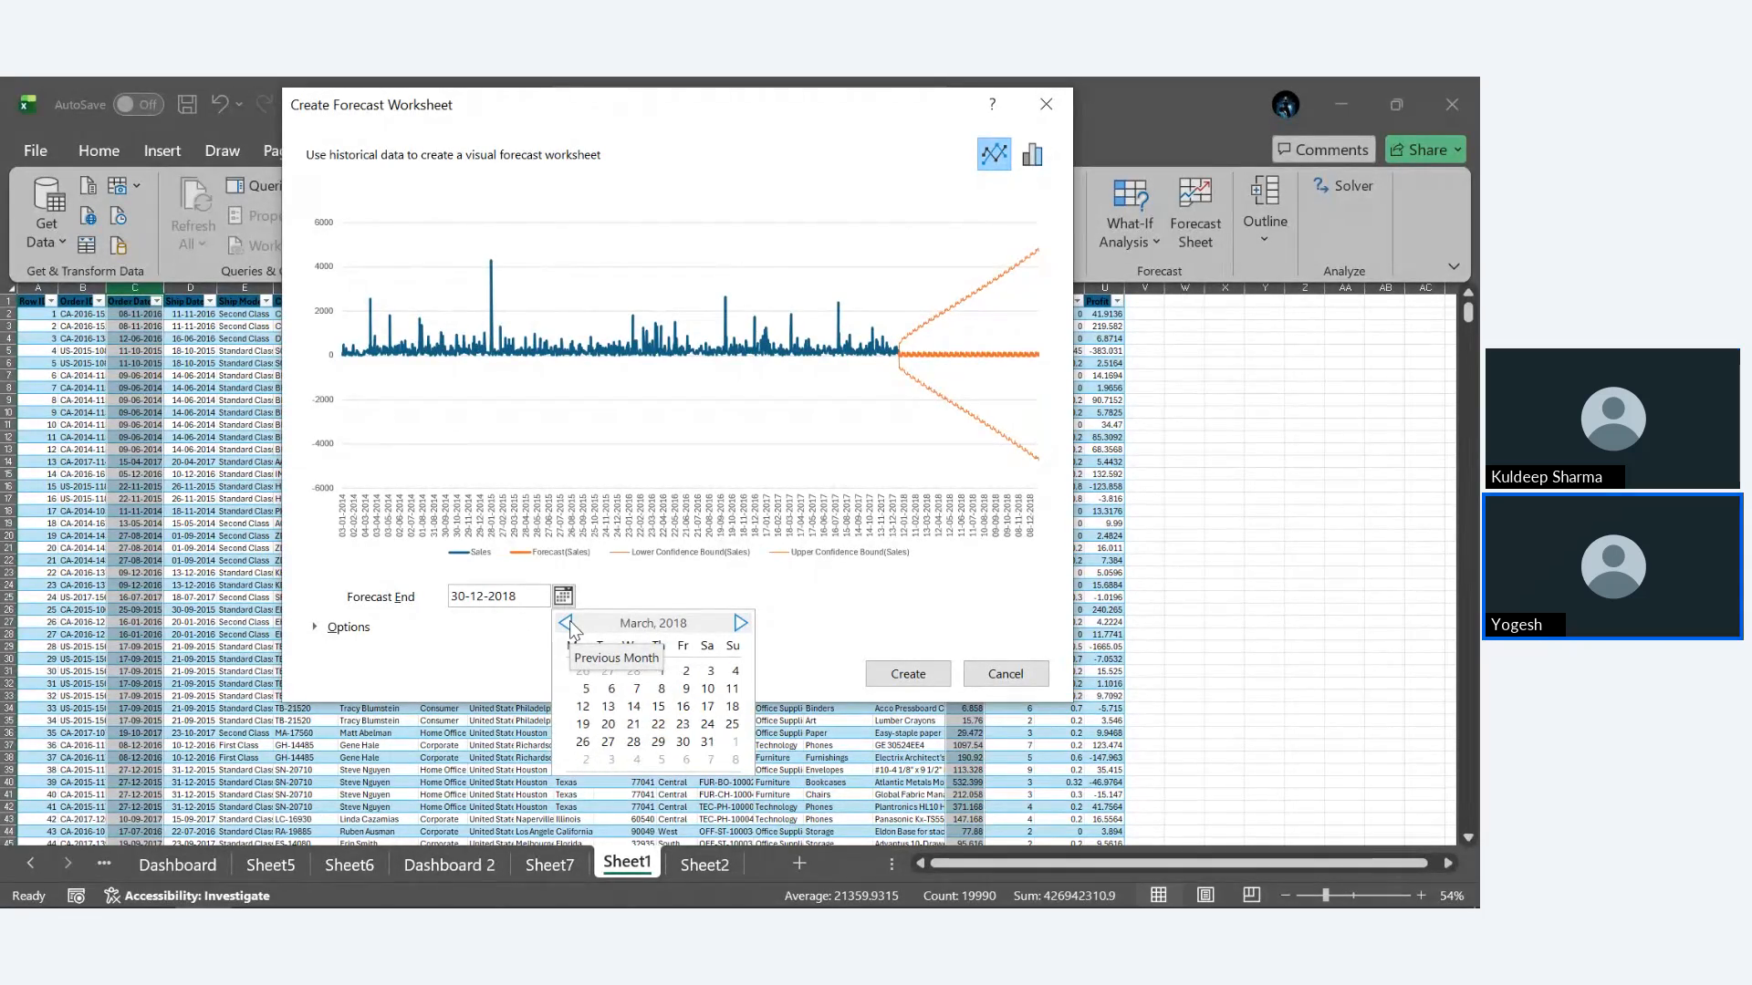
click(568, 622)
click(568, 622)
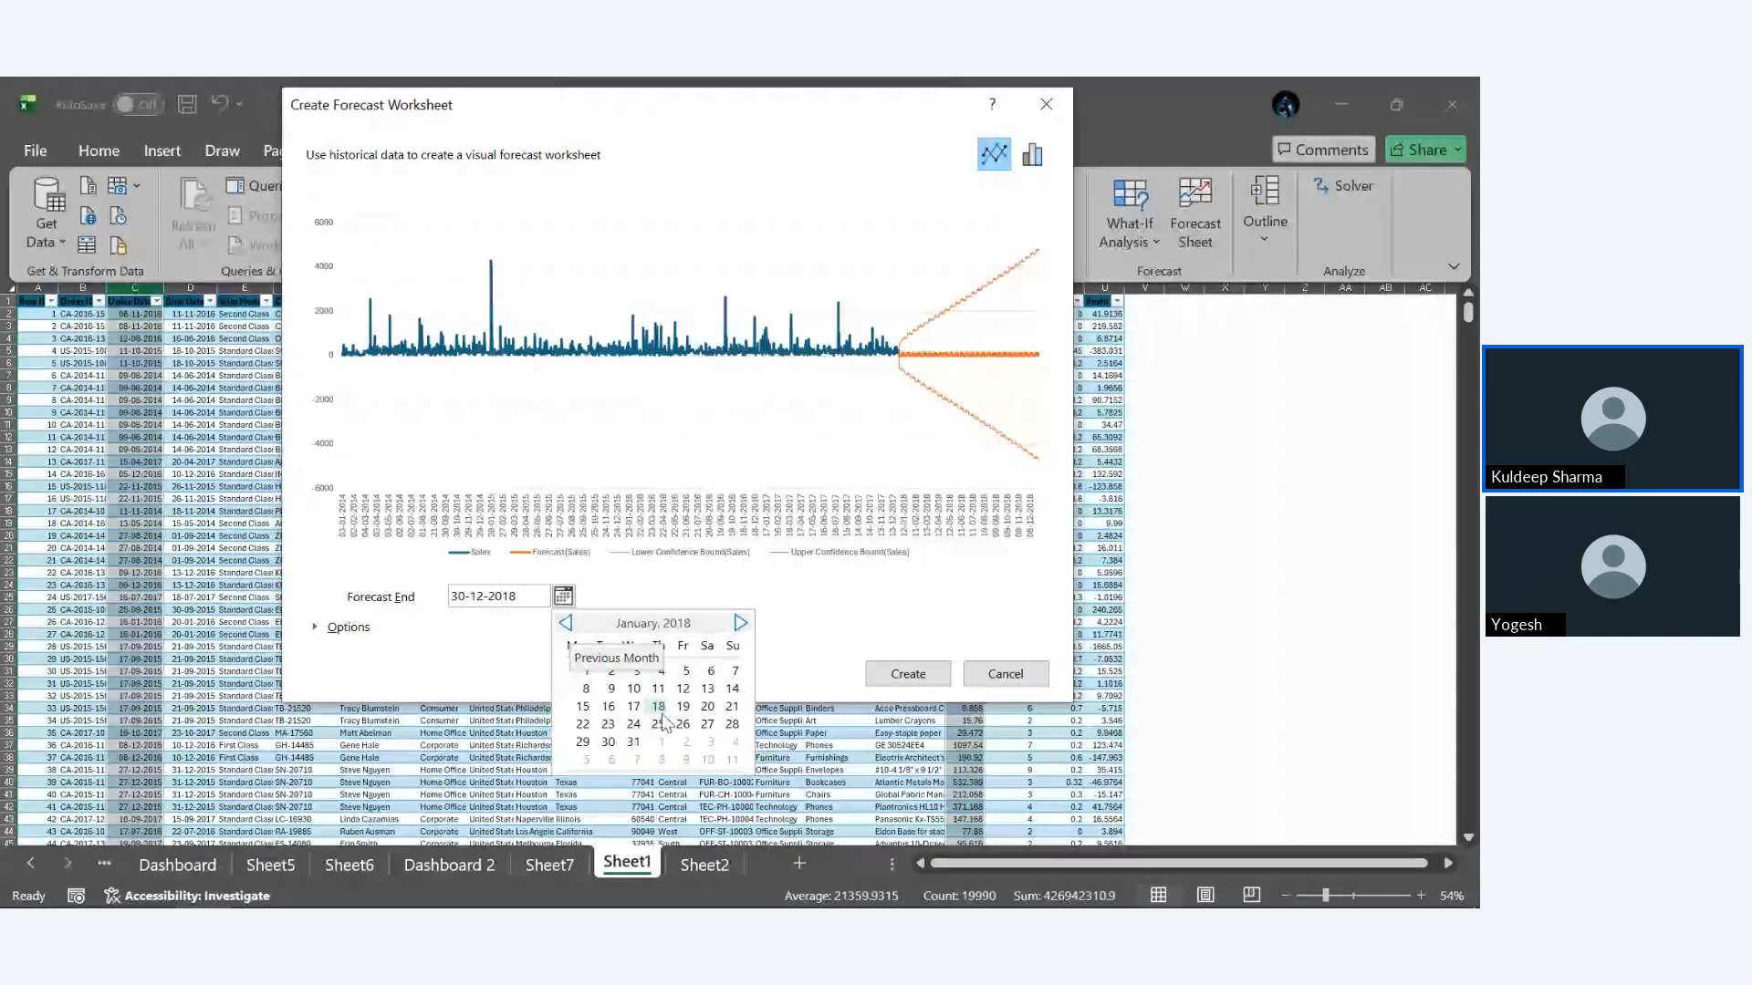
click(633, 743)
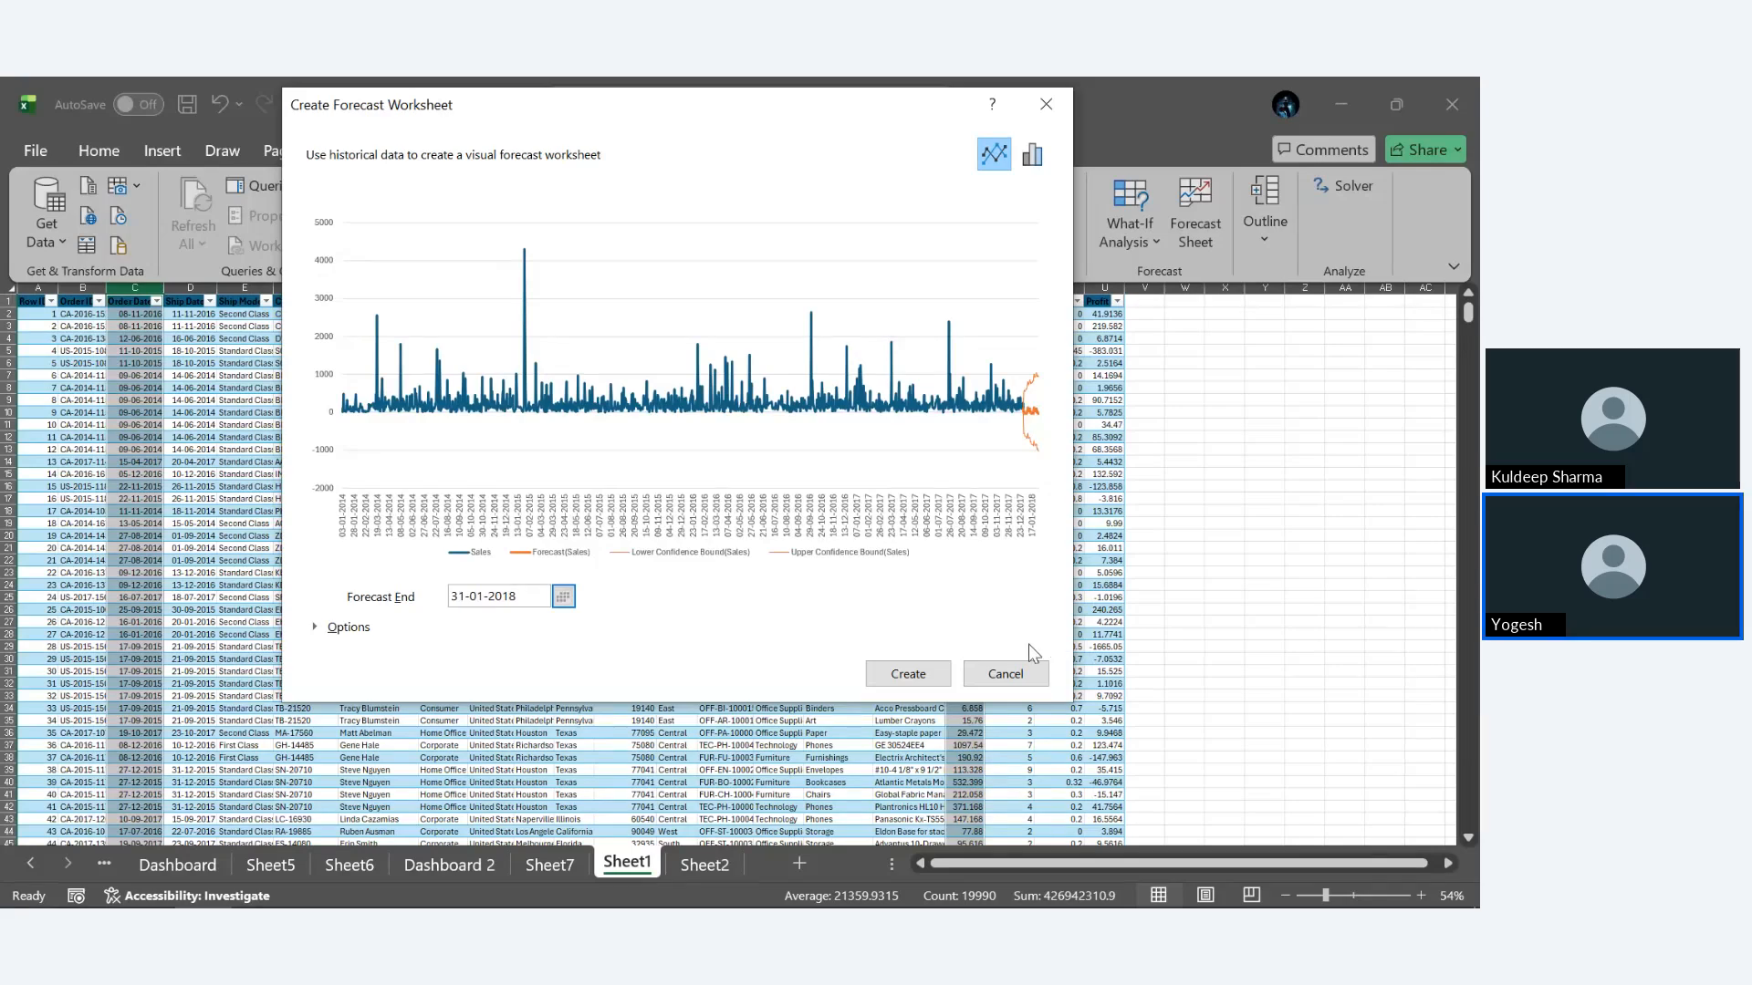
click(932, 676)
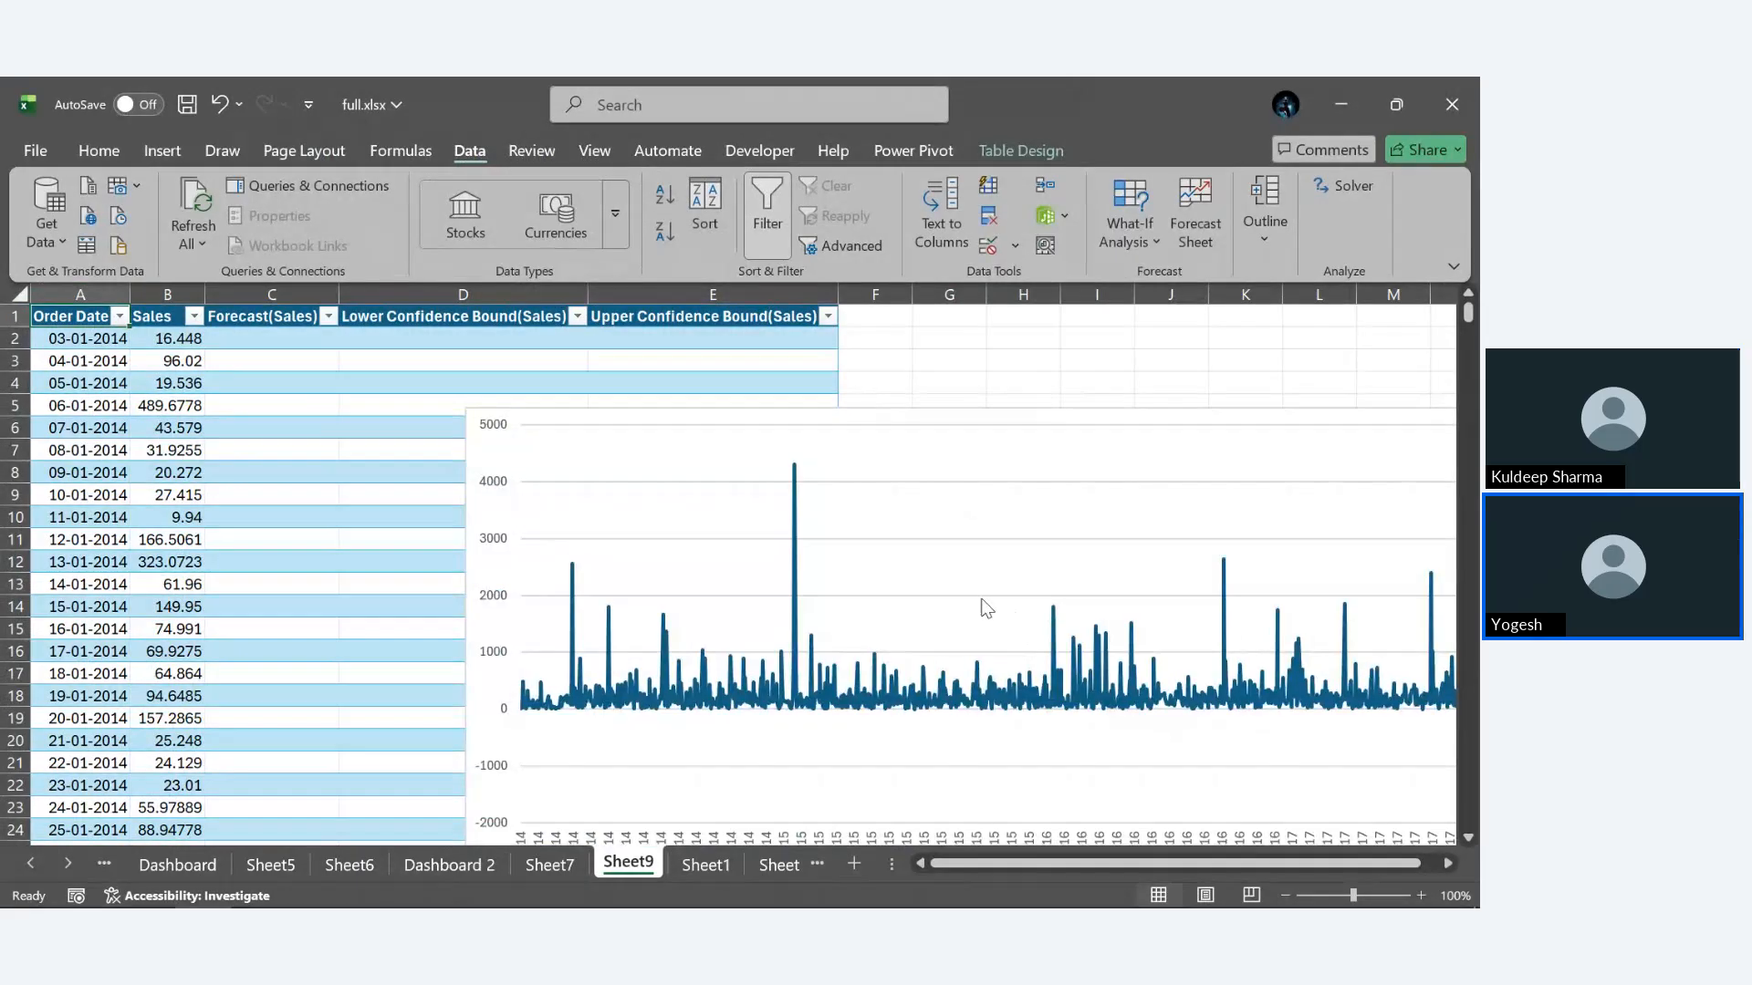
Move the sales forecast chart to the empty area just right of the forecast table, near the top of the sheet.
scroll(983, 607, down, 3)
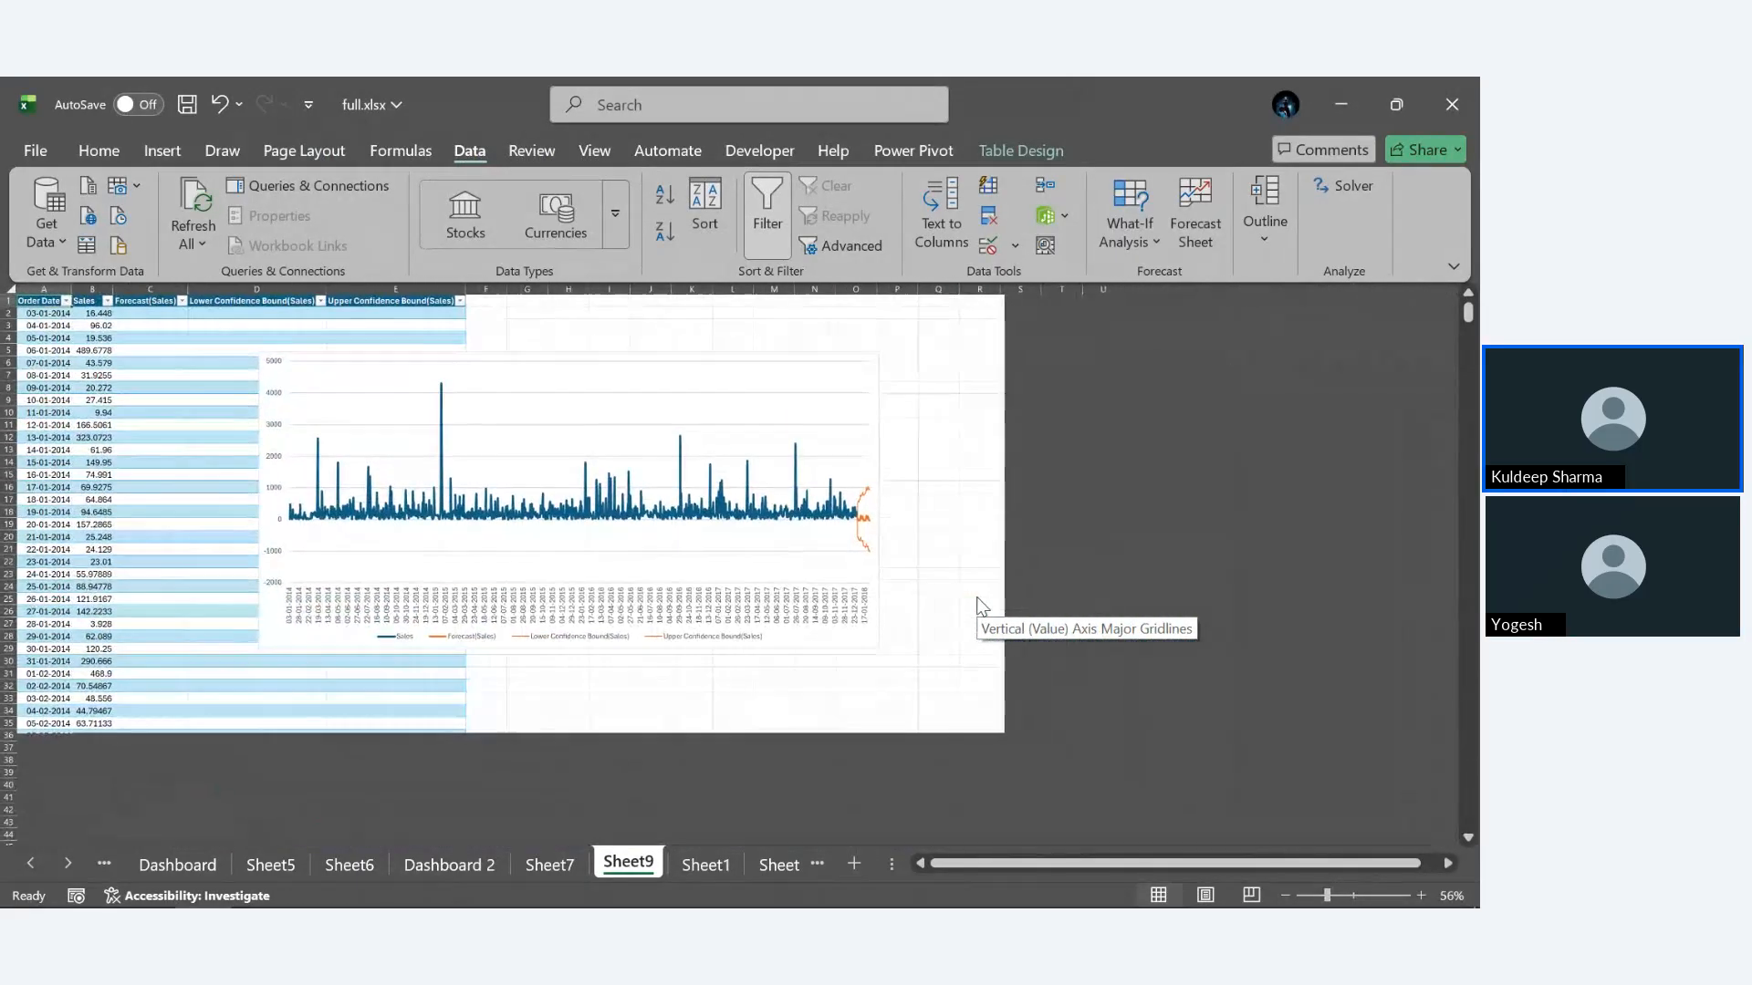
click(734, 374)
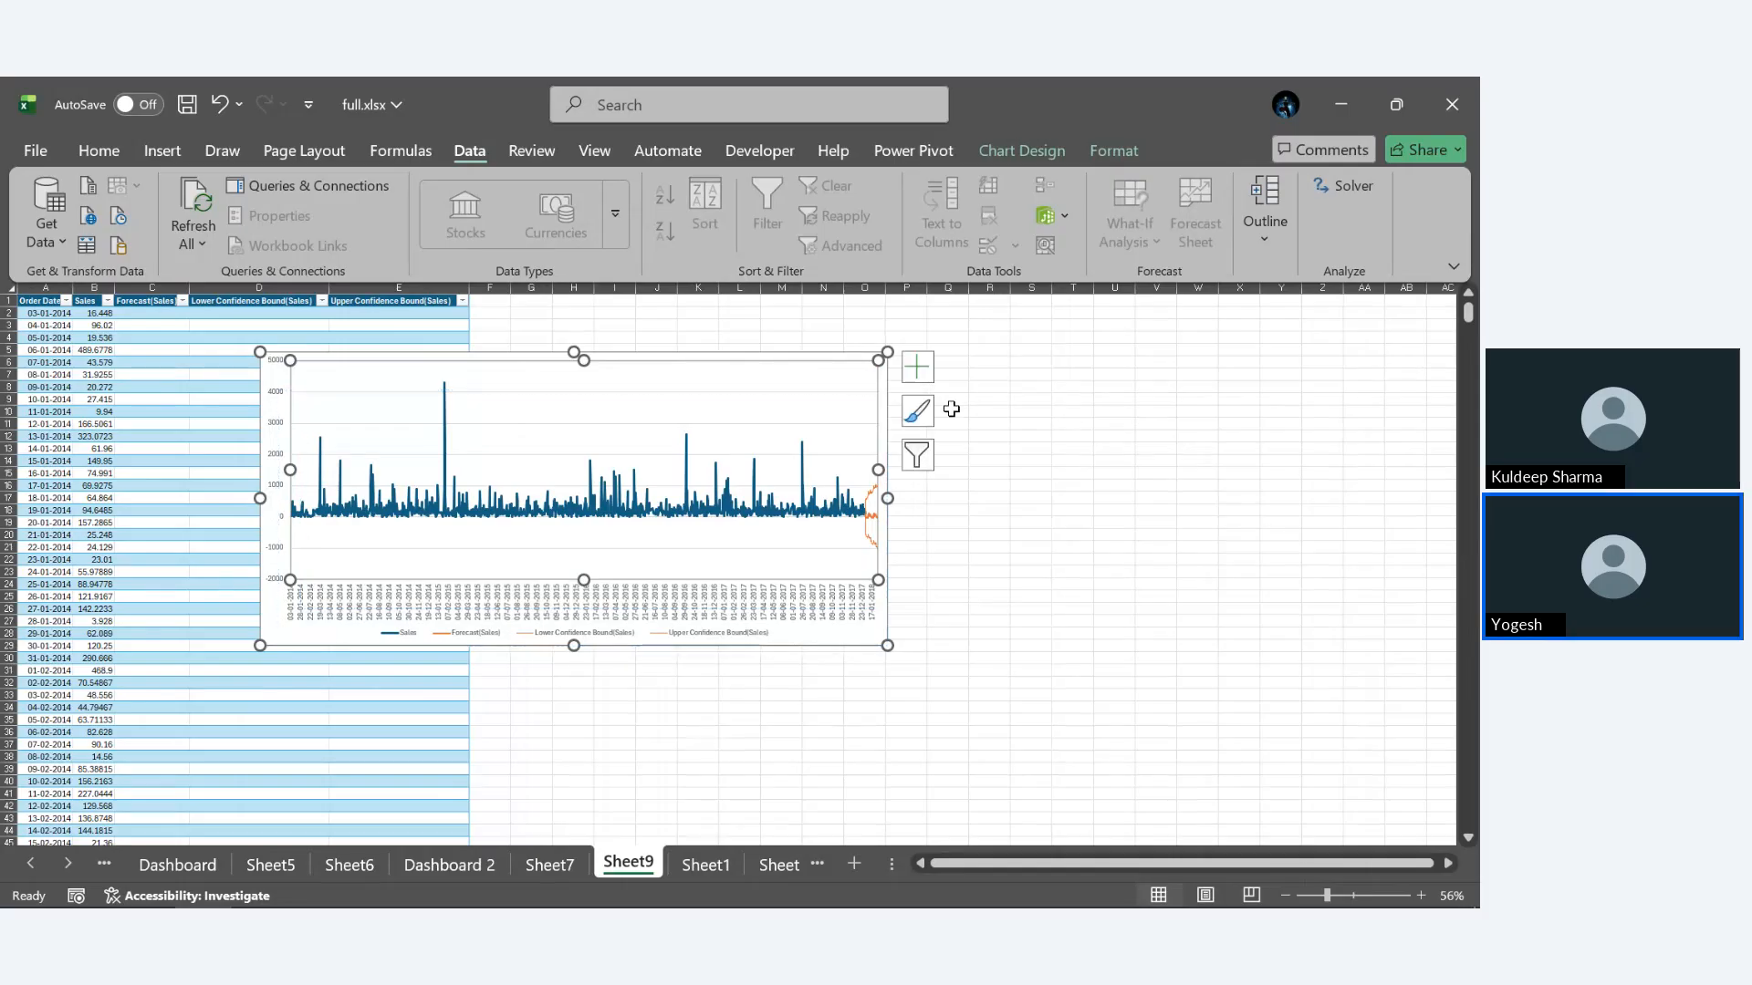
key(ctrl+z)
drag(952, 410, 797, 375)
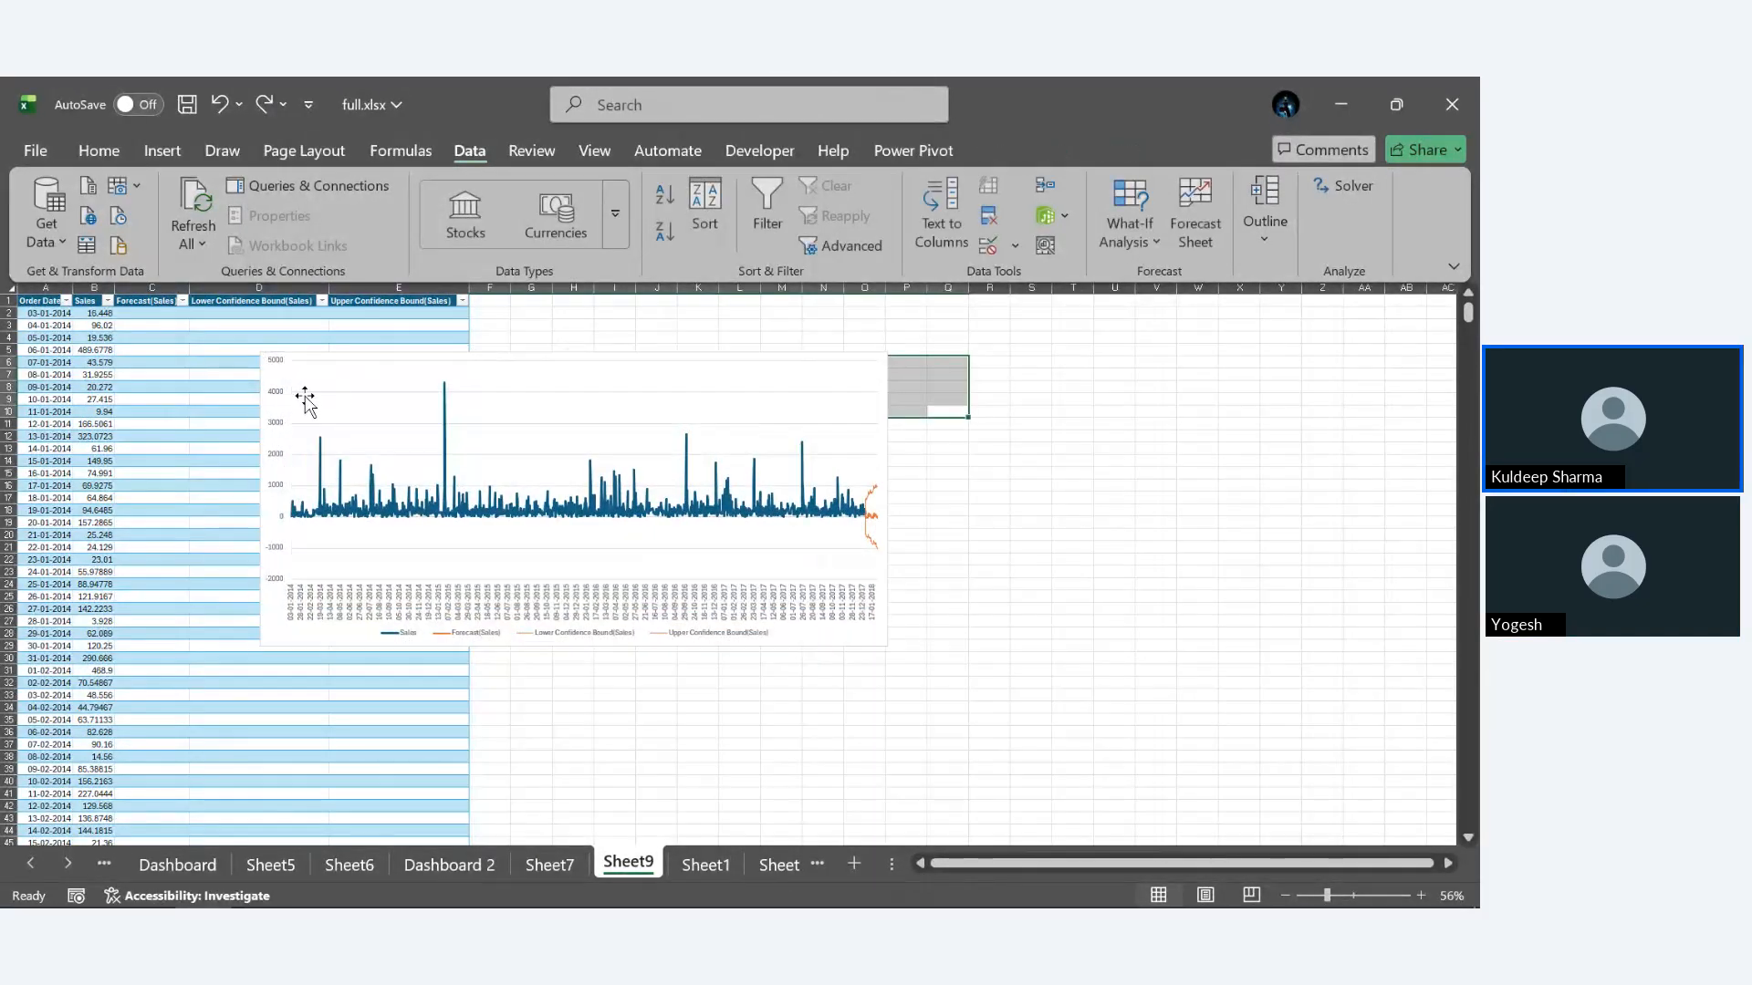
click(269, 373)
drag(269, 373, 533, 336)
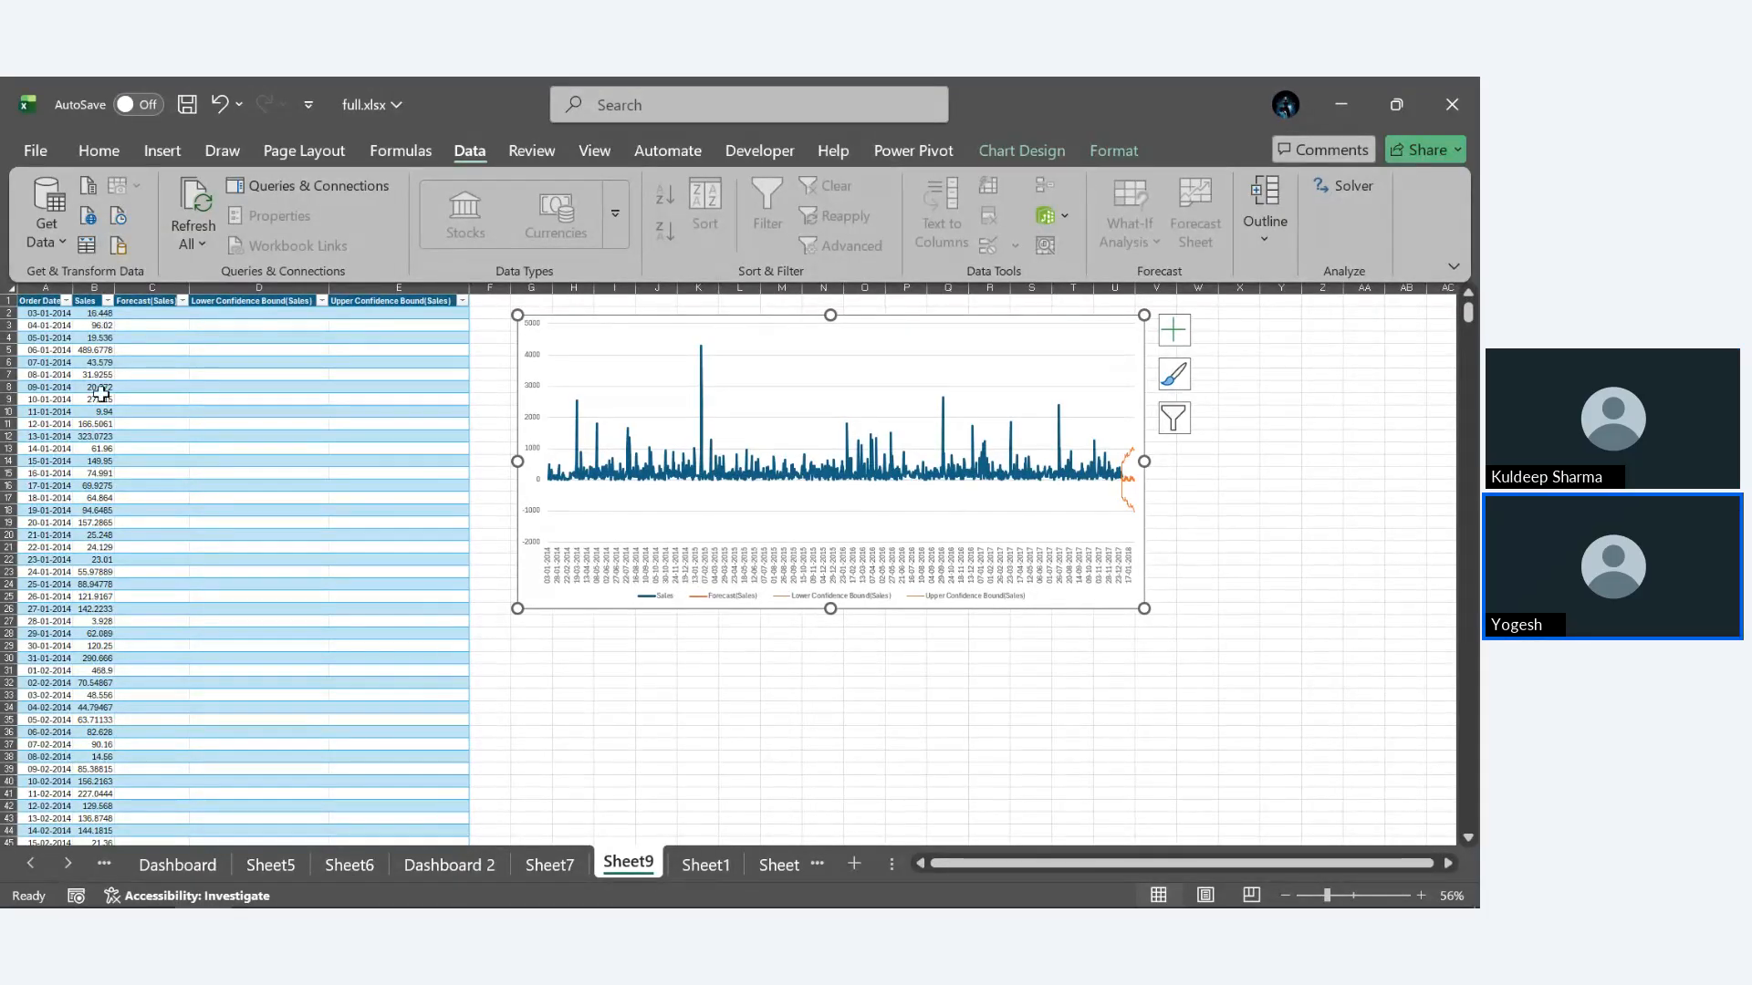
Examine the forecast rows at the end of the table, comparing forecast sales with the lower and upper confidence bounds through January 2018.
scroll(93, 488, down, 20)
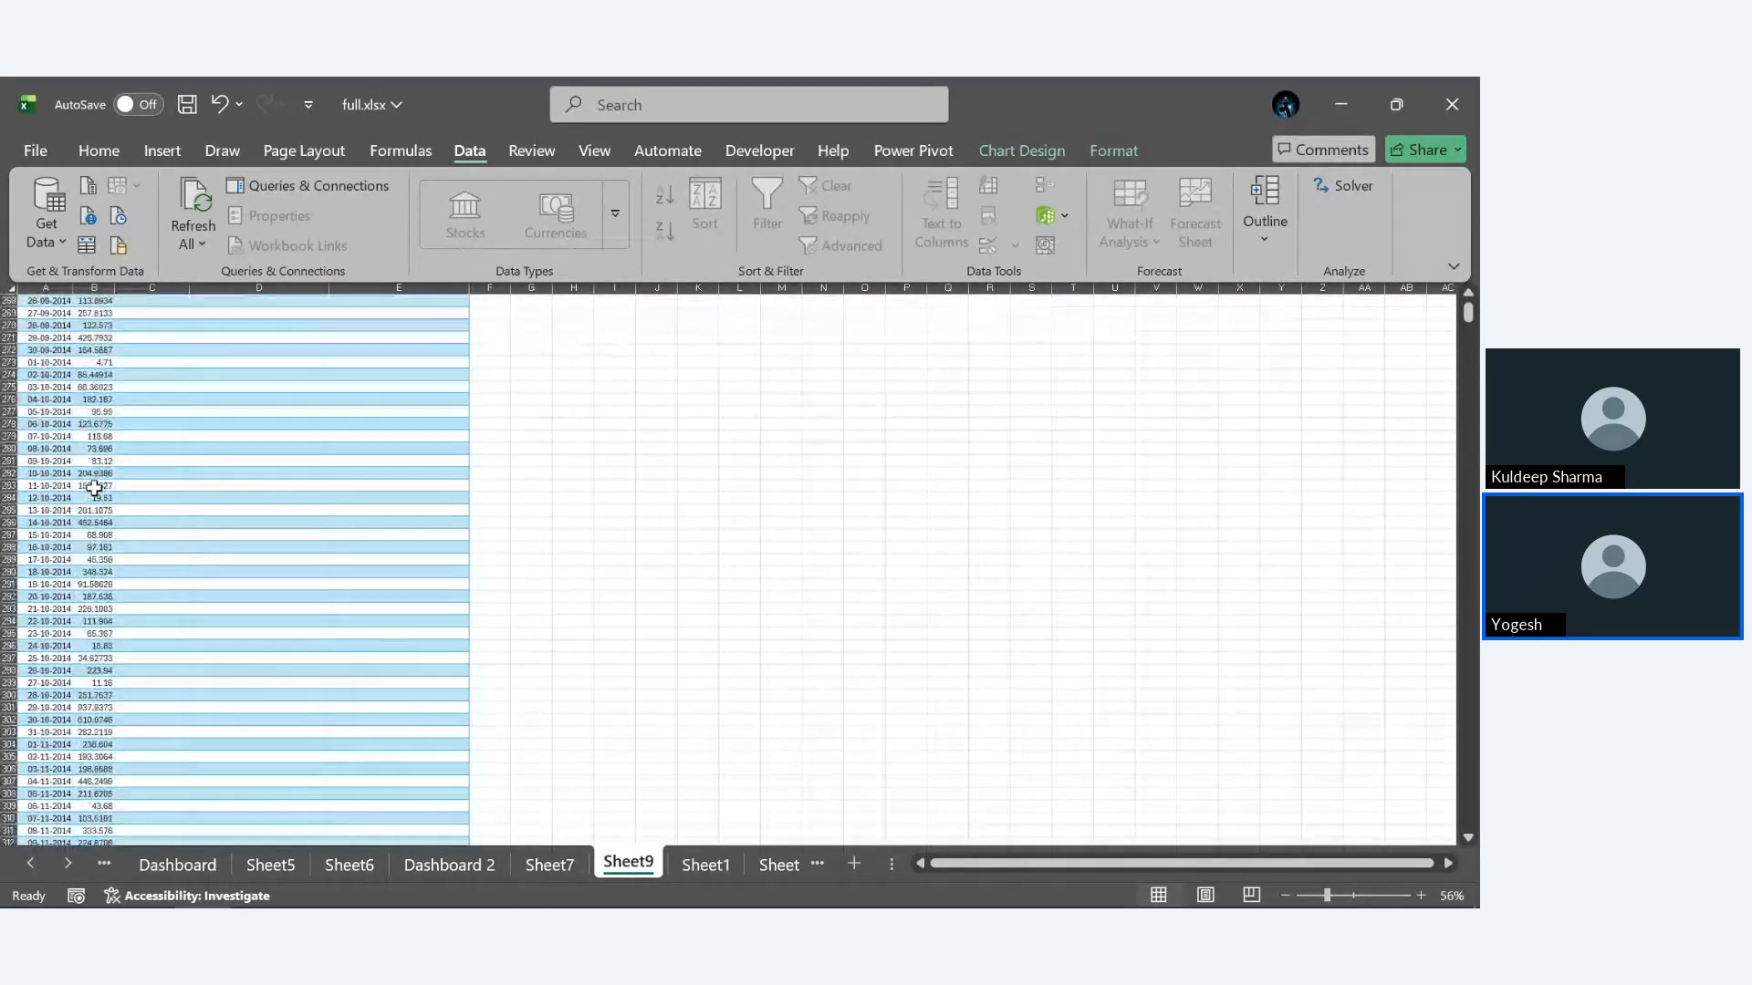
scroll(94, 488, down, 20)
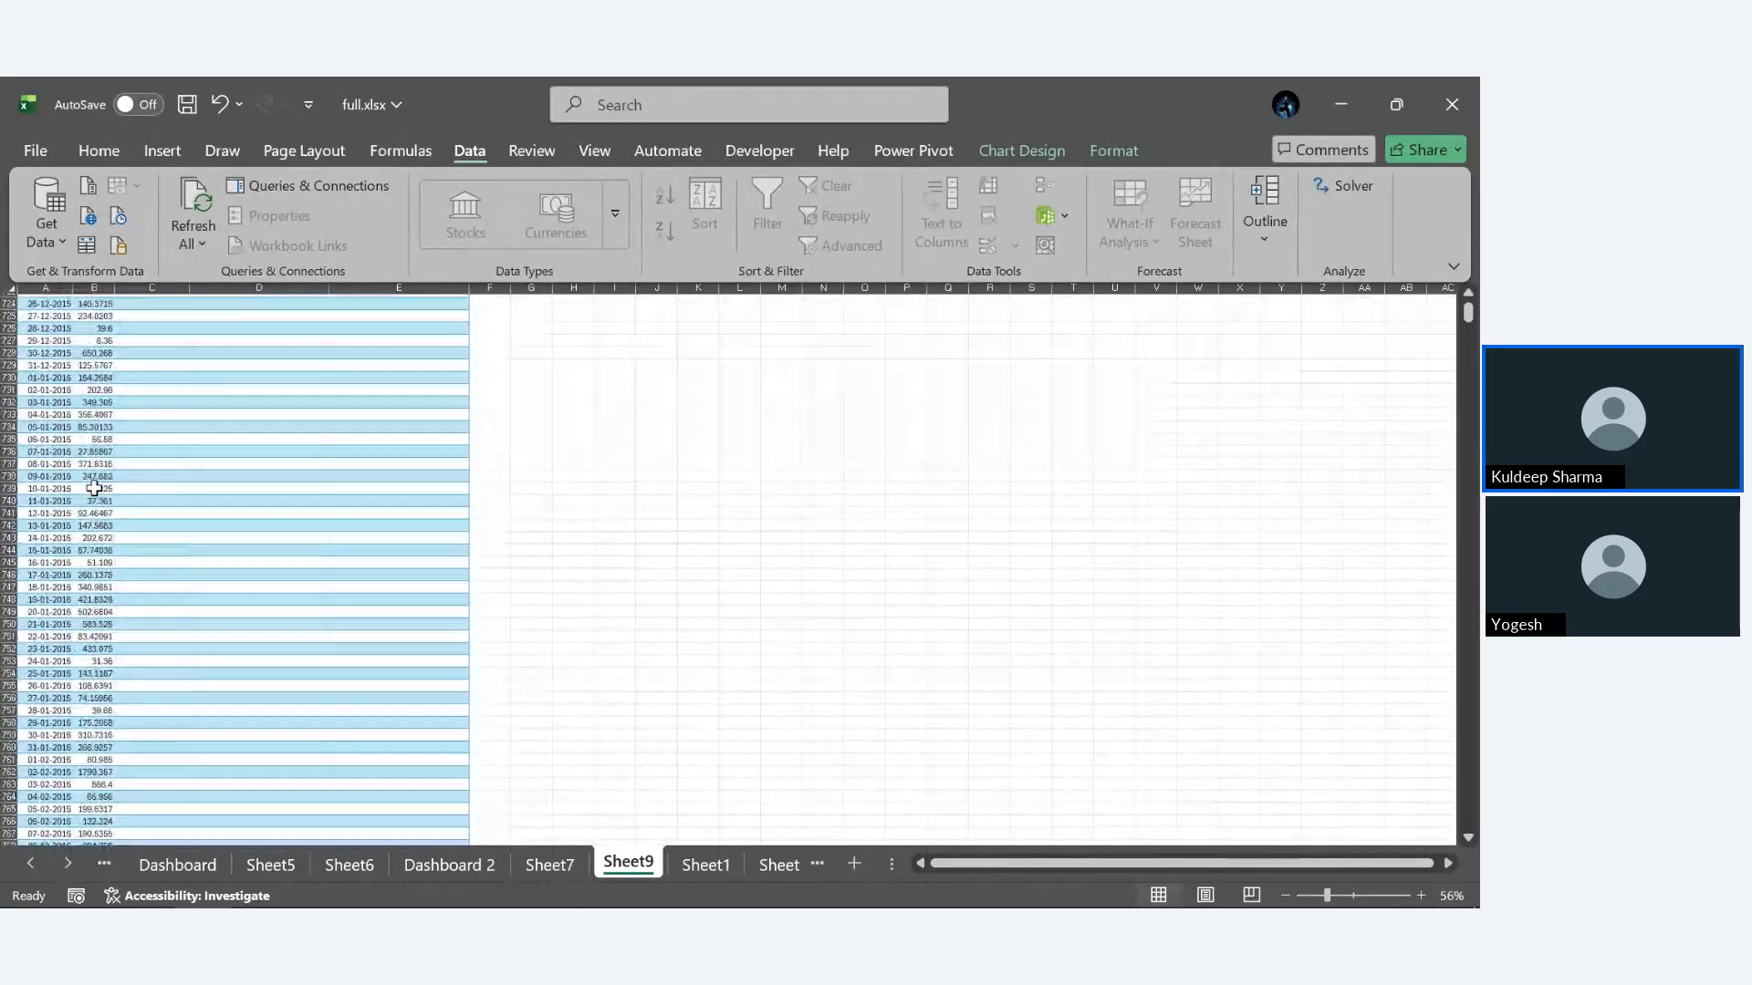
scroll(93, 488, down, 20)
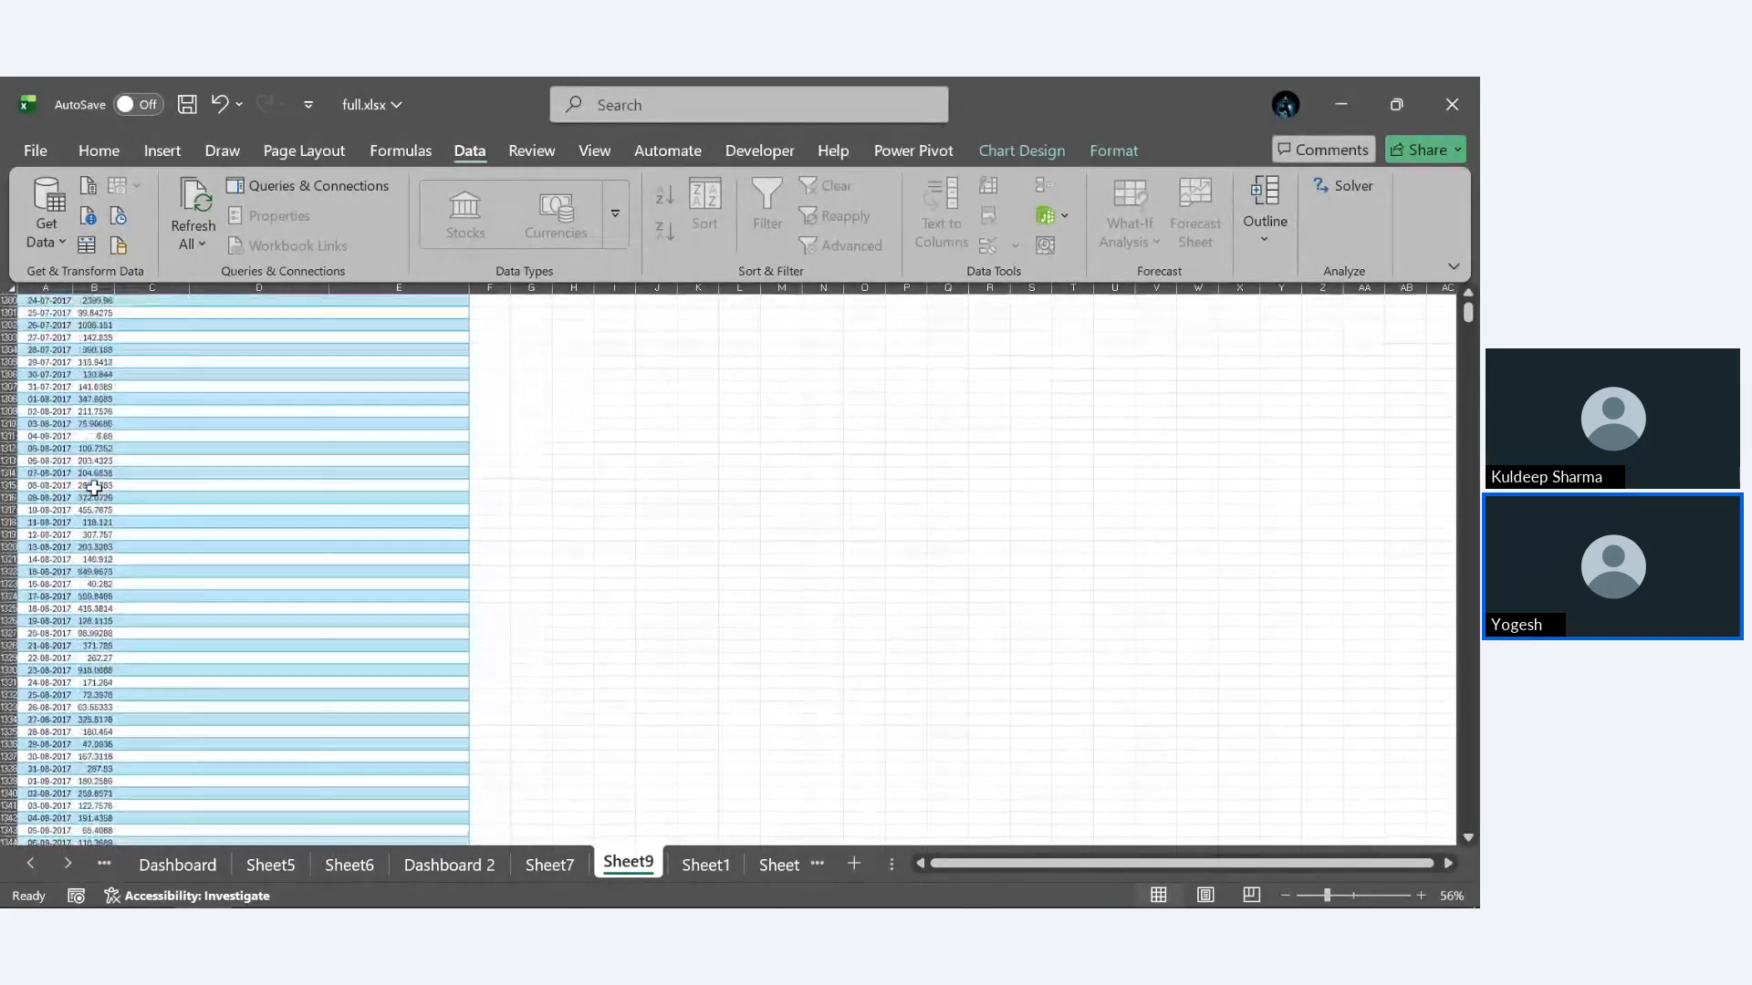
scroll(94, 488, down, 7)
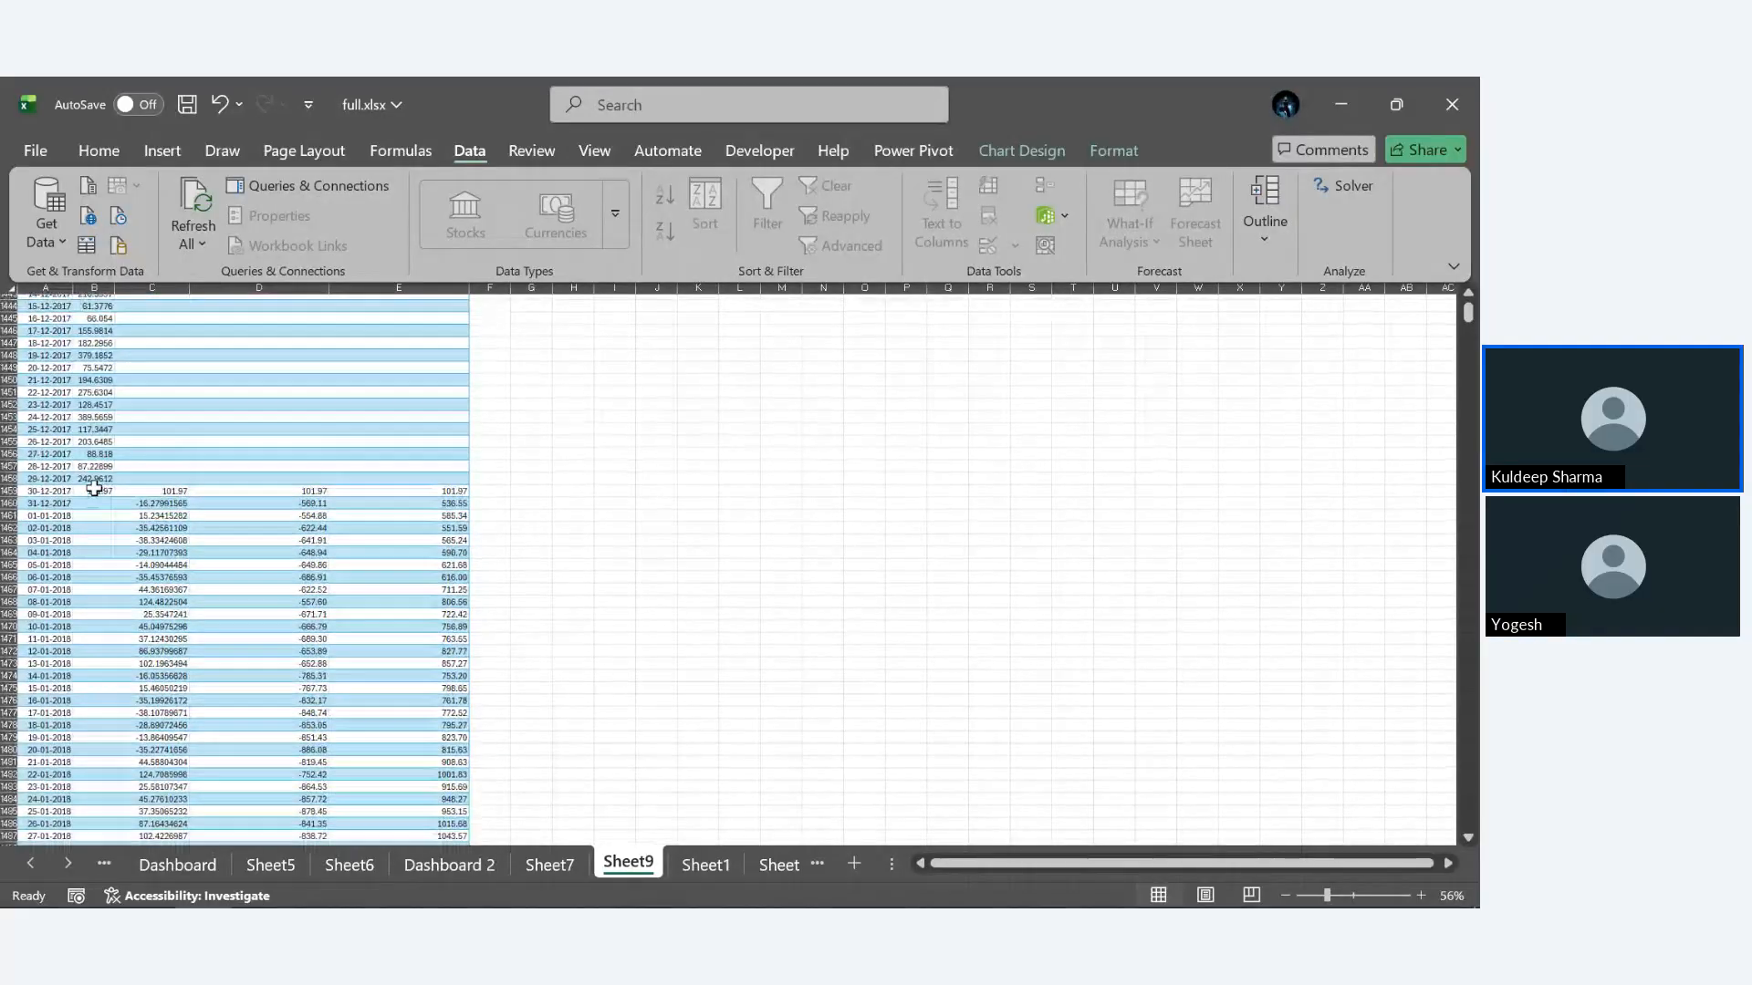
scroll(94, 488, up, 5)
scroll(94, 488, up, 7)
scroll(94, 488, left, 3)
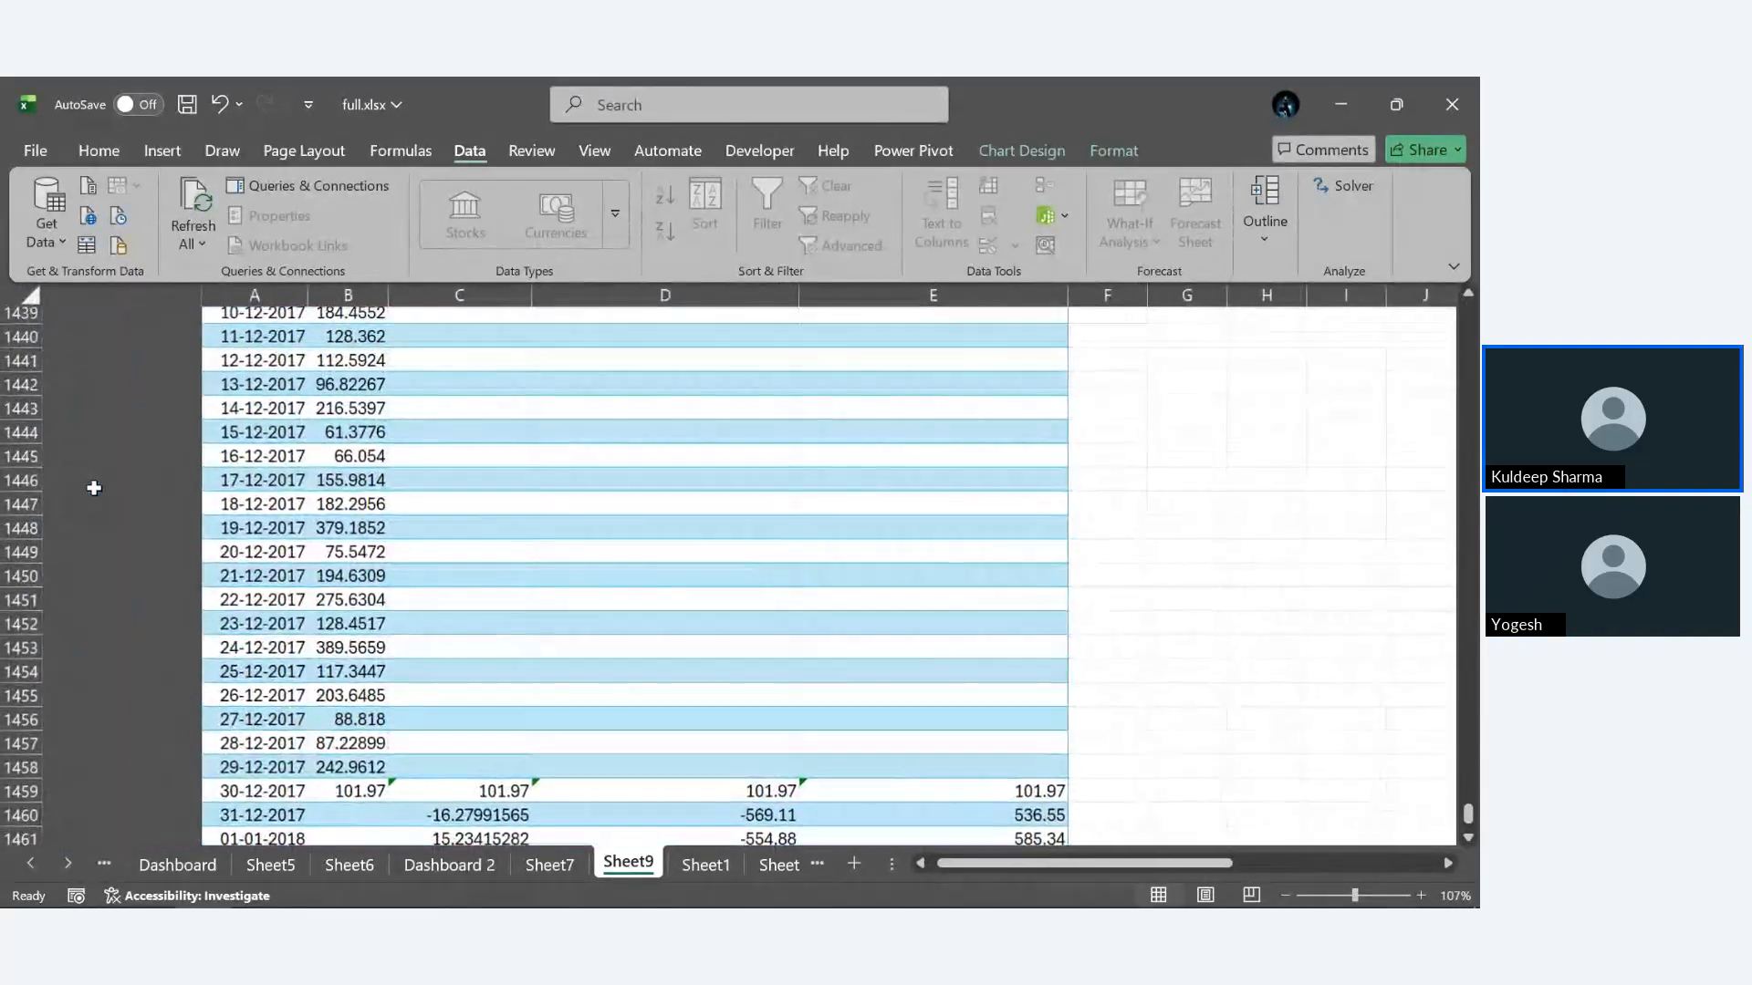
scroll(94, 488, down, 2)
scroll(94, 488, down, 2)
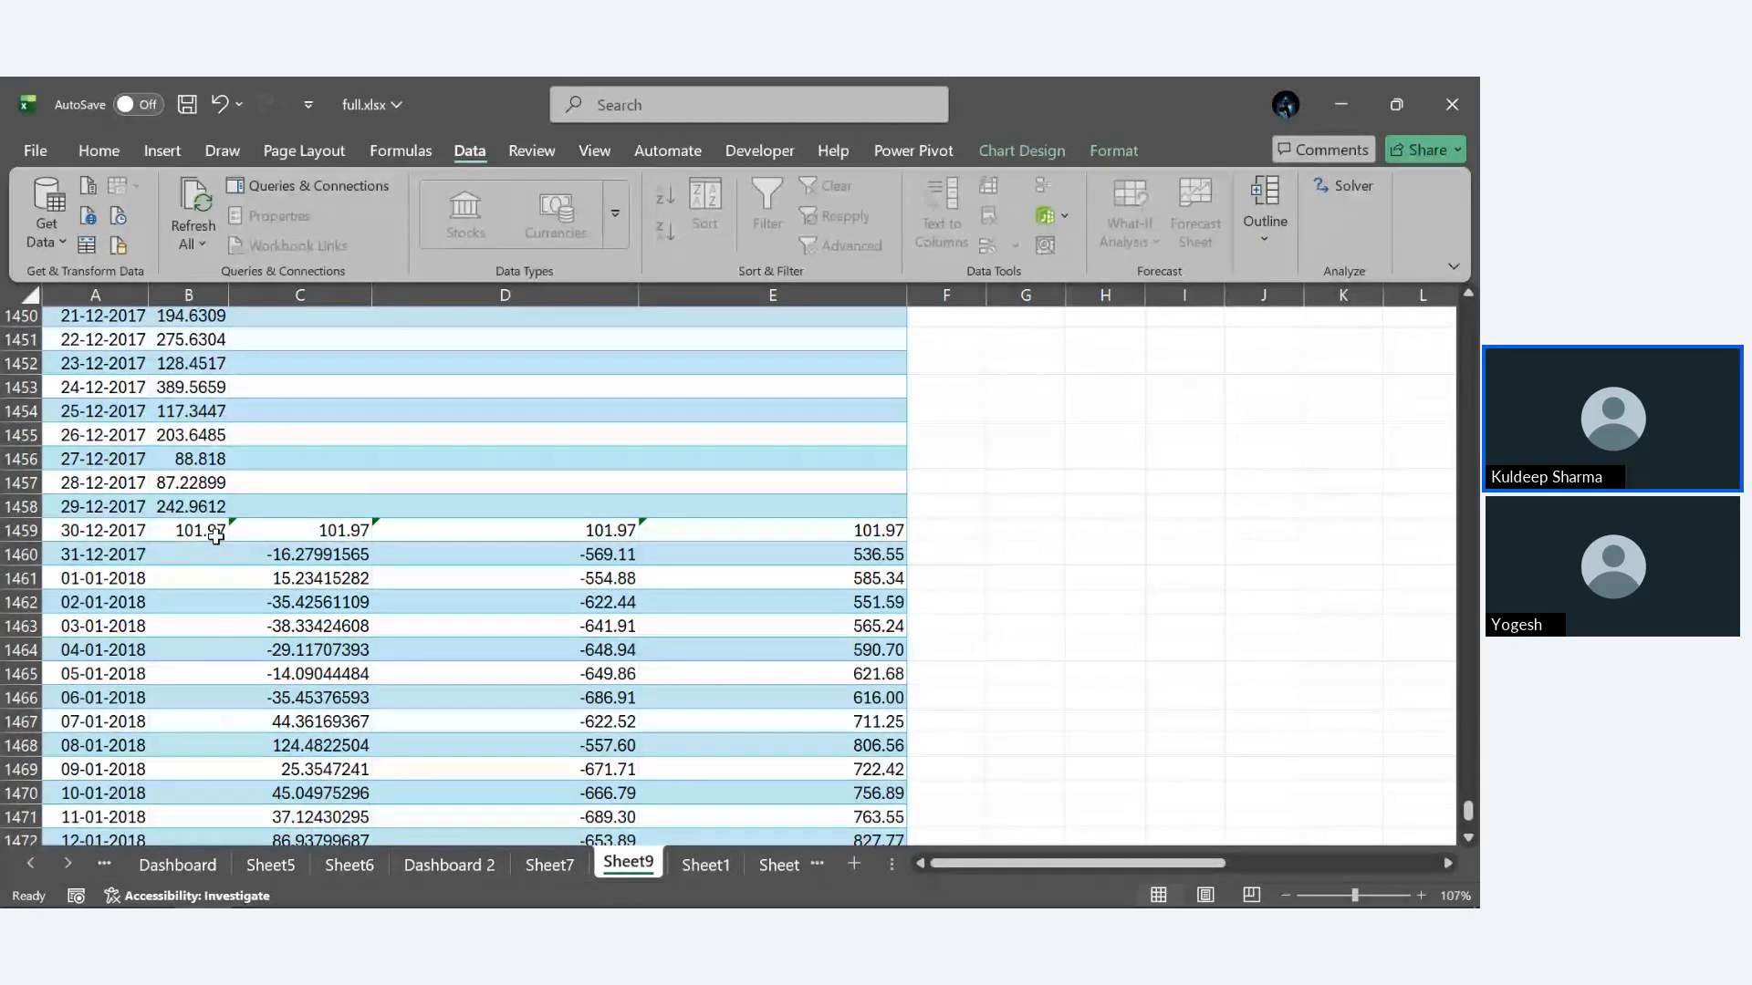
scroll(1027, 579, down, 1)
scroll(1027, 579, down, 2)
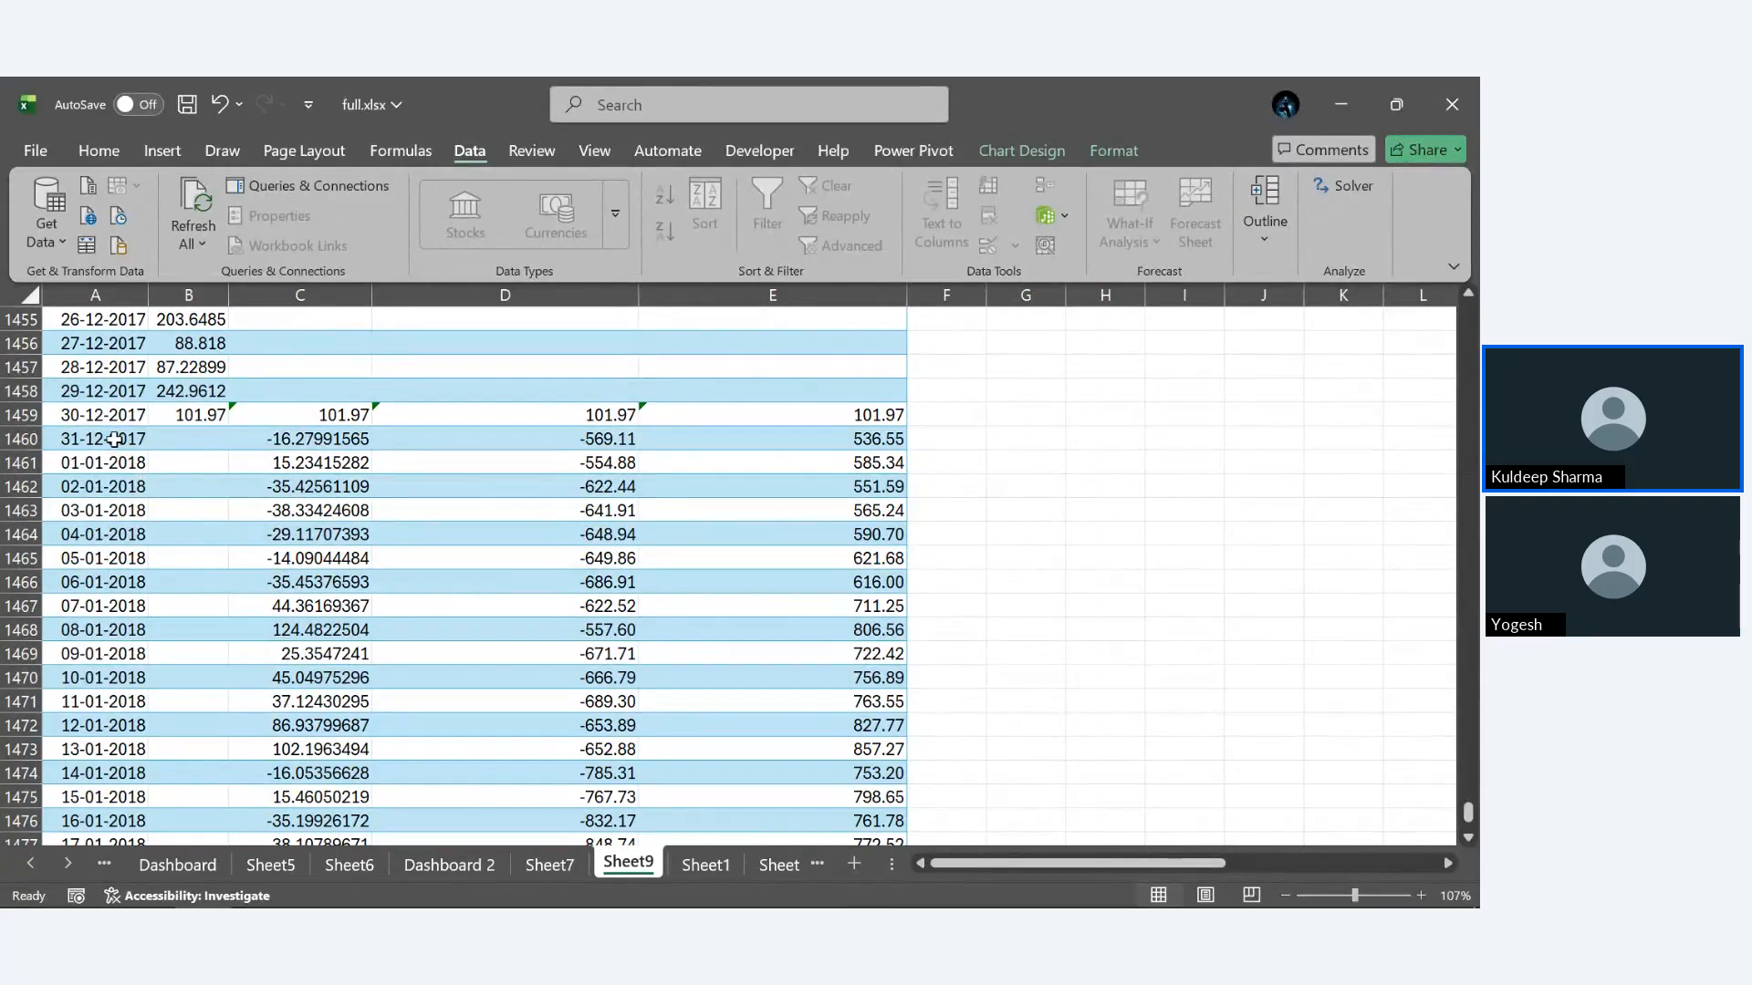
scroll(295, 505, down, 5)
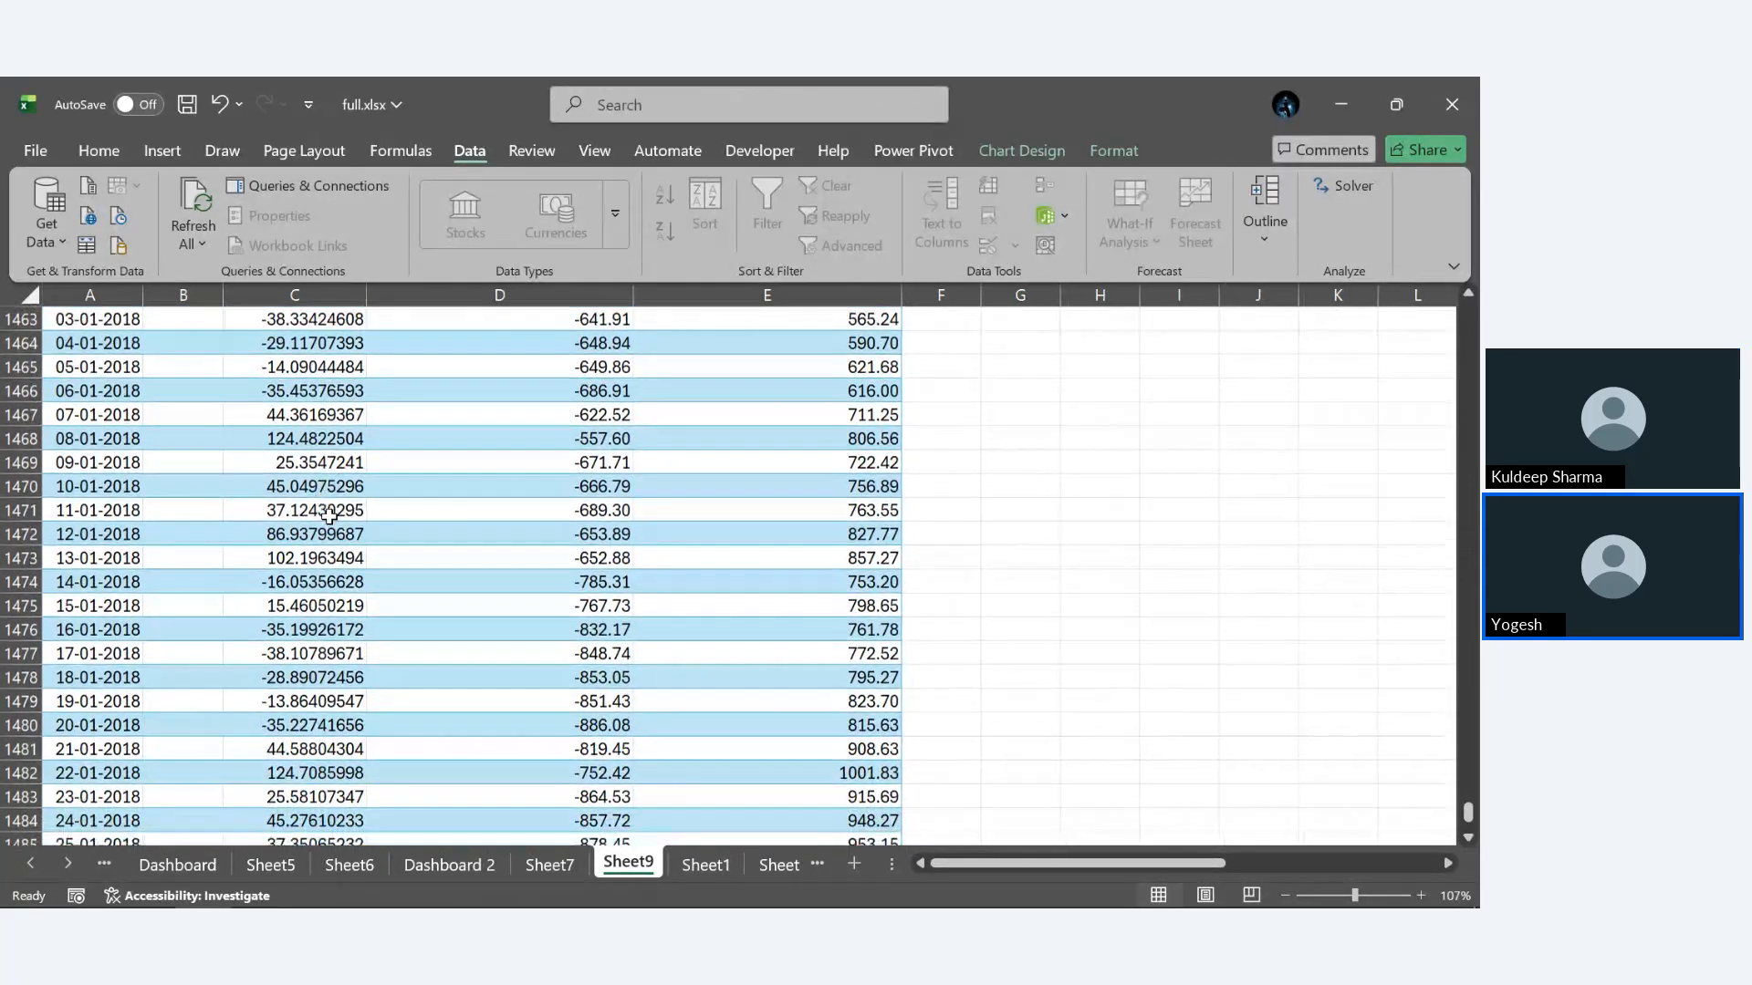
scroll(330, 516, down, 3)
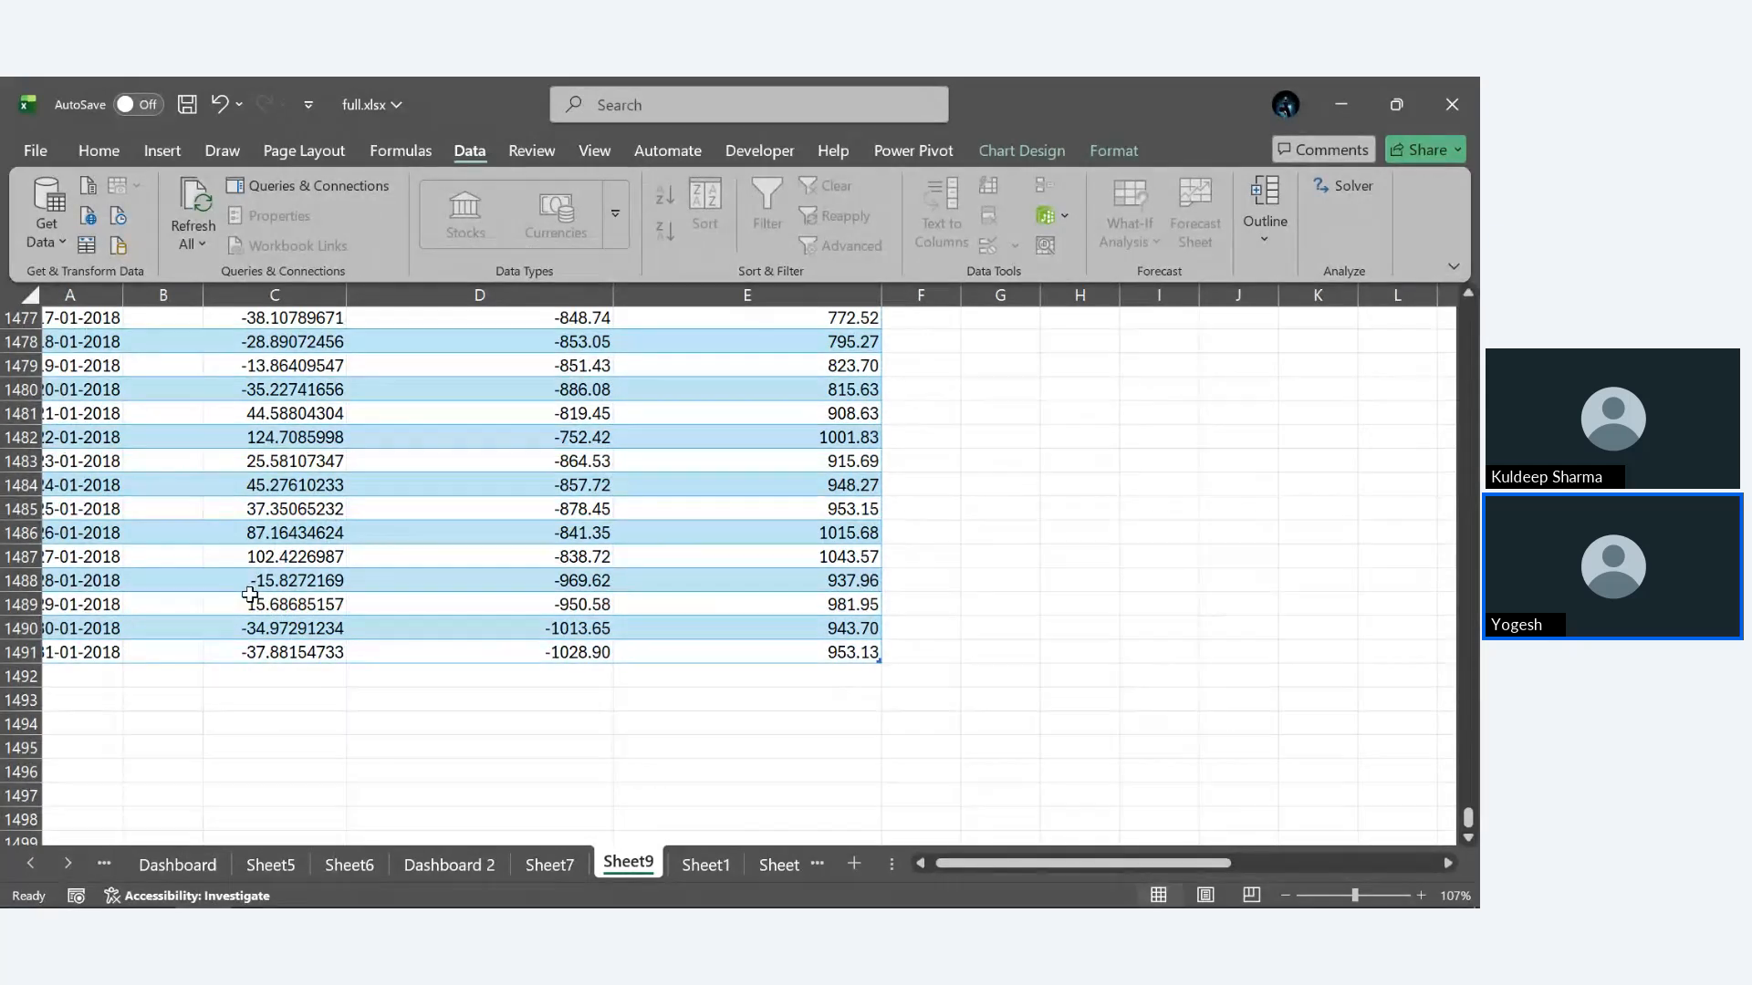
scroll(272, 545, up, 2)
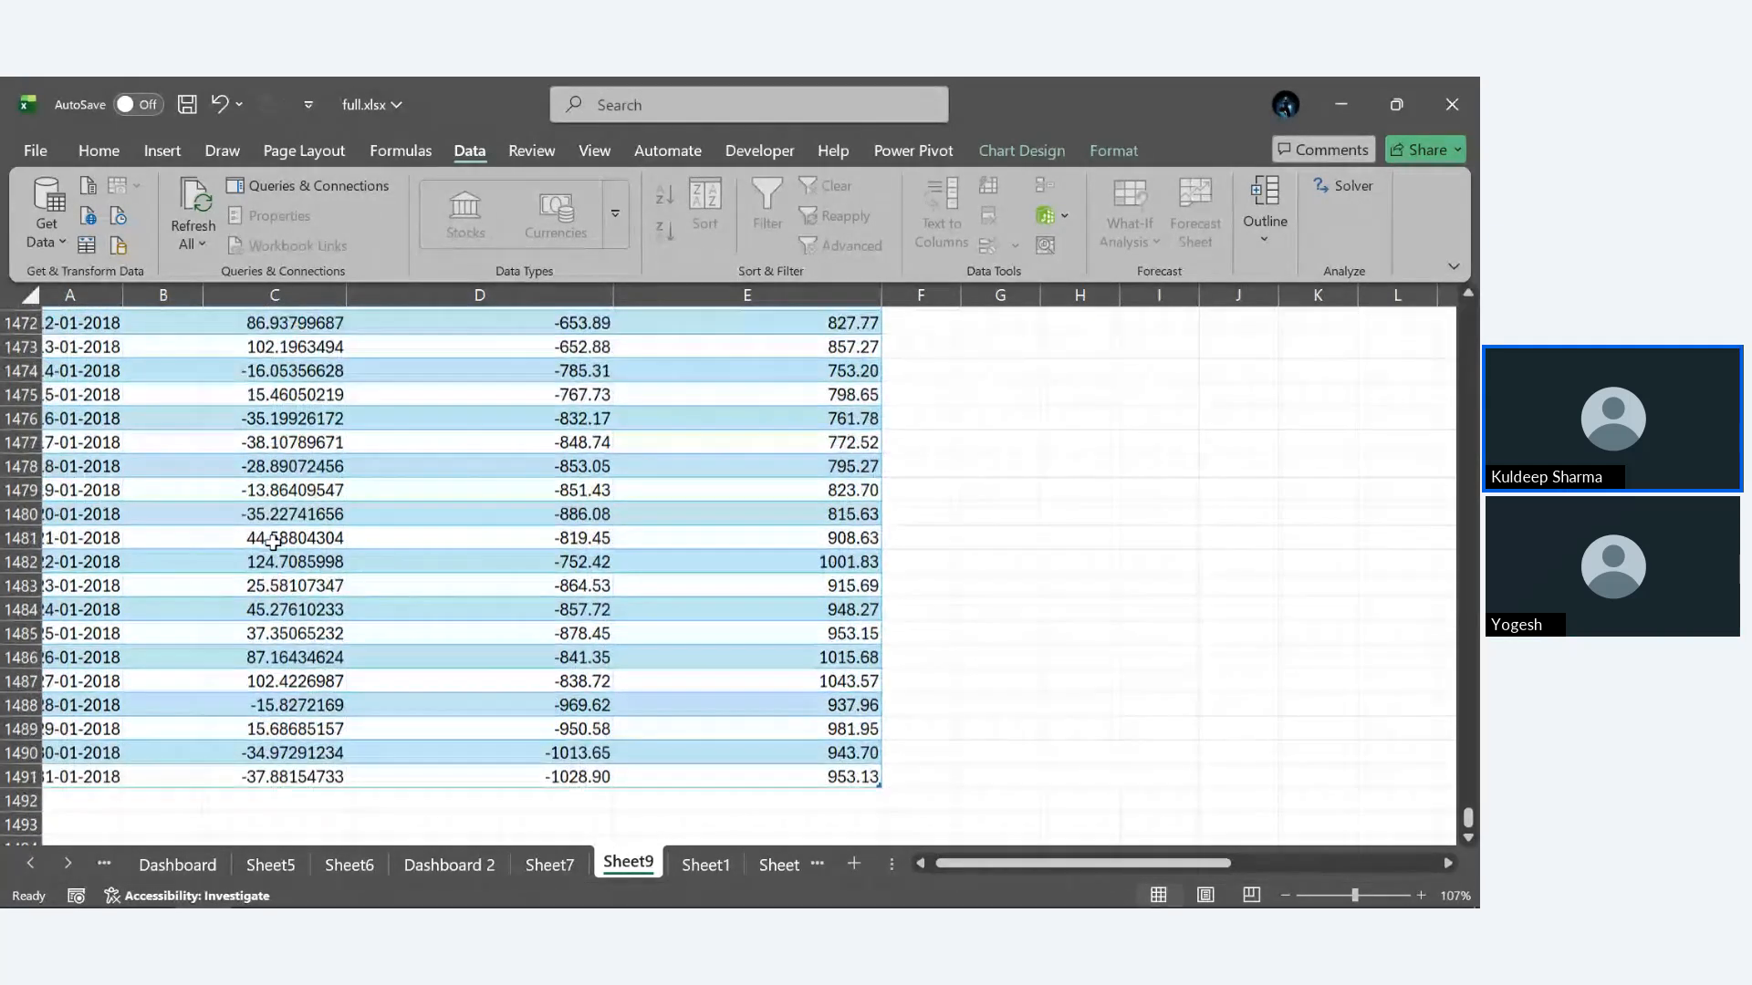
scroll(273, 542, up, 6)
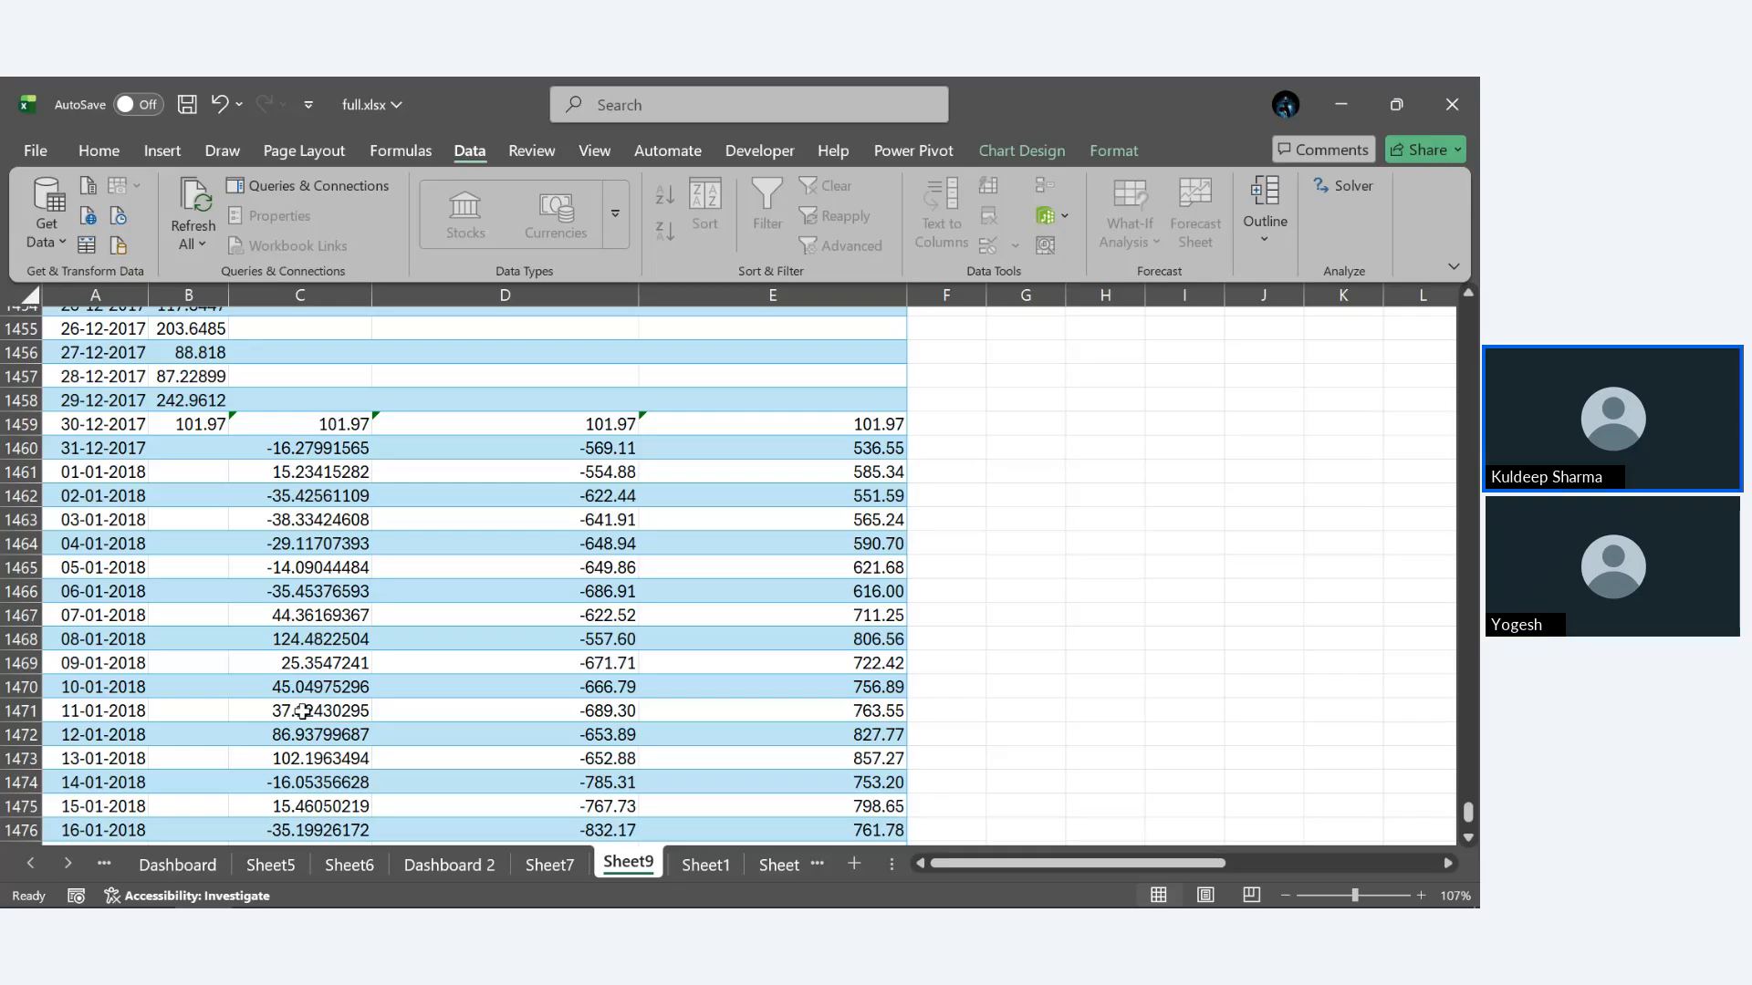
mouse_move(302, 906)
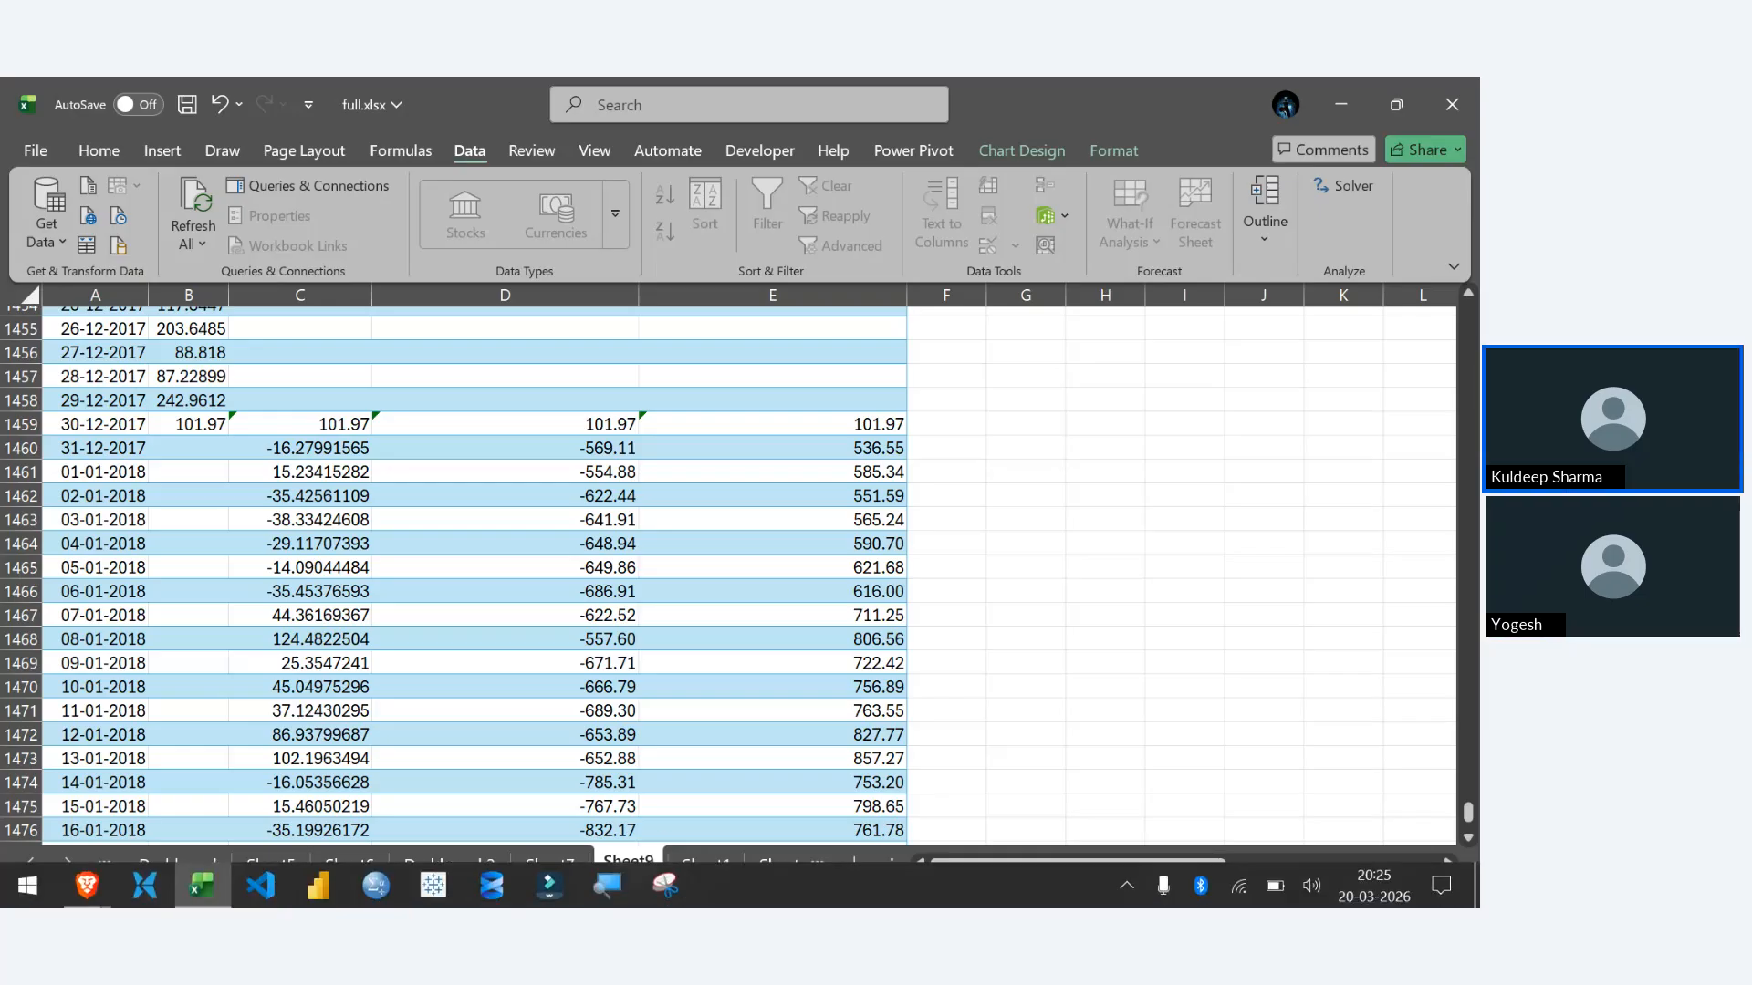
click(972, 448)
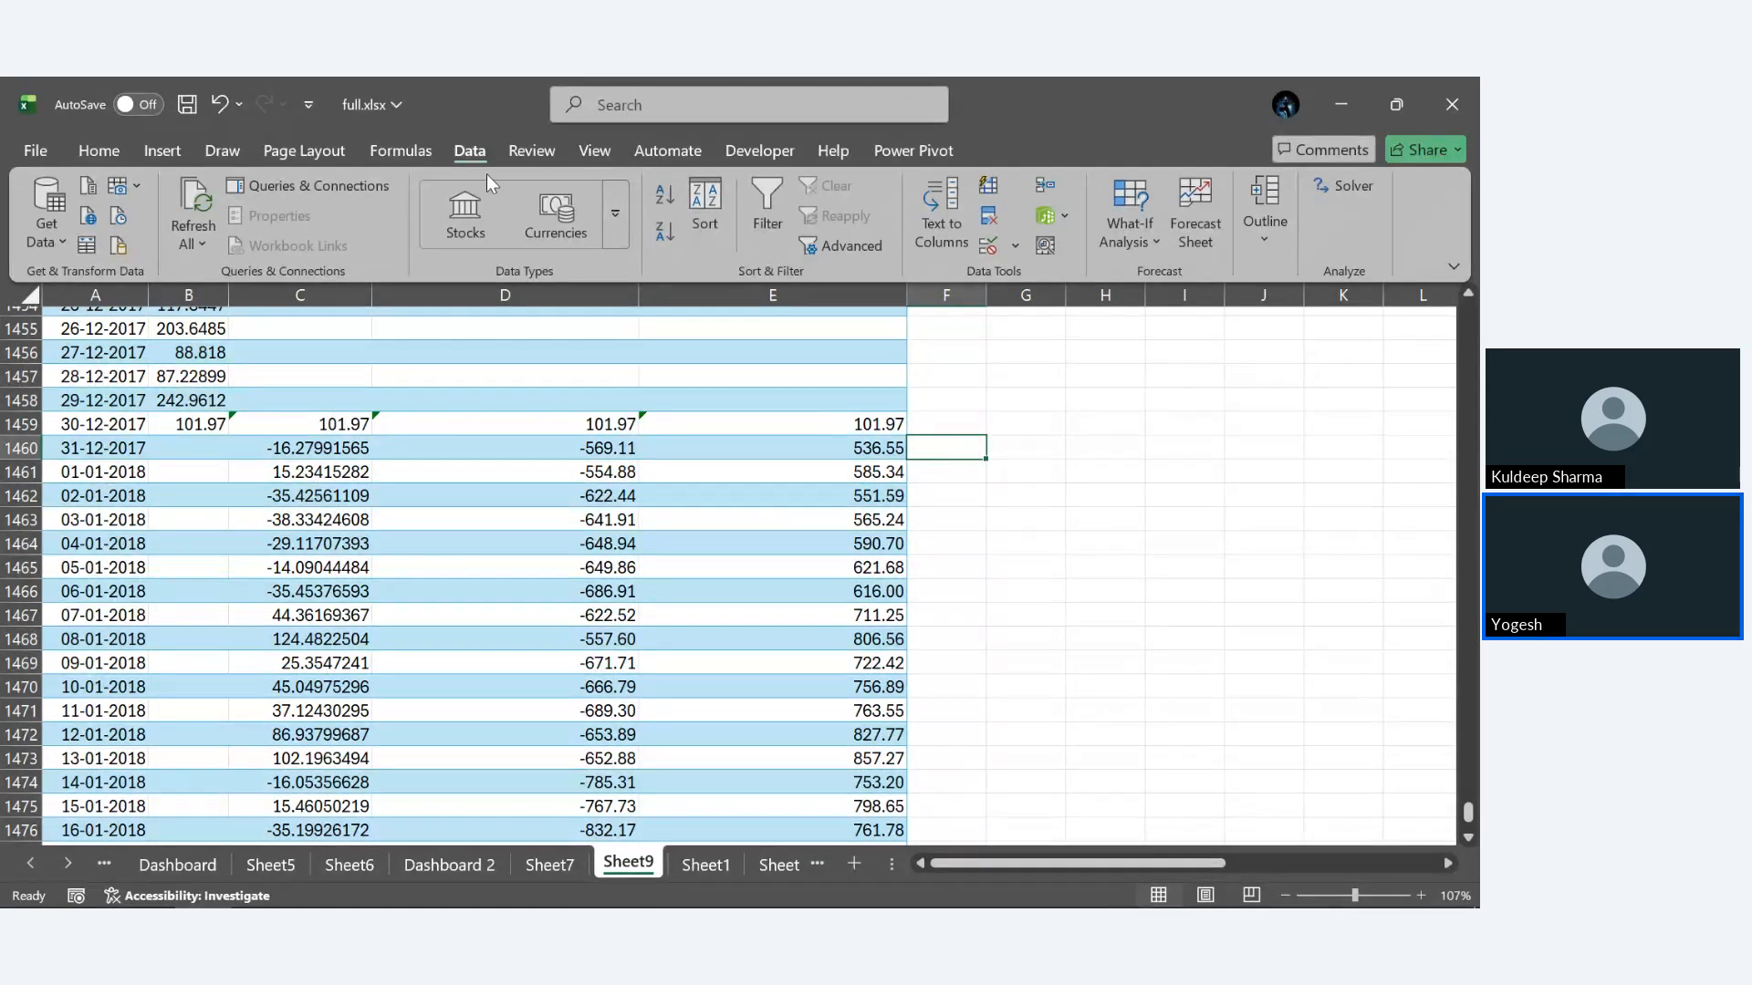
click(1121, 235)
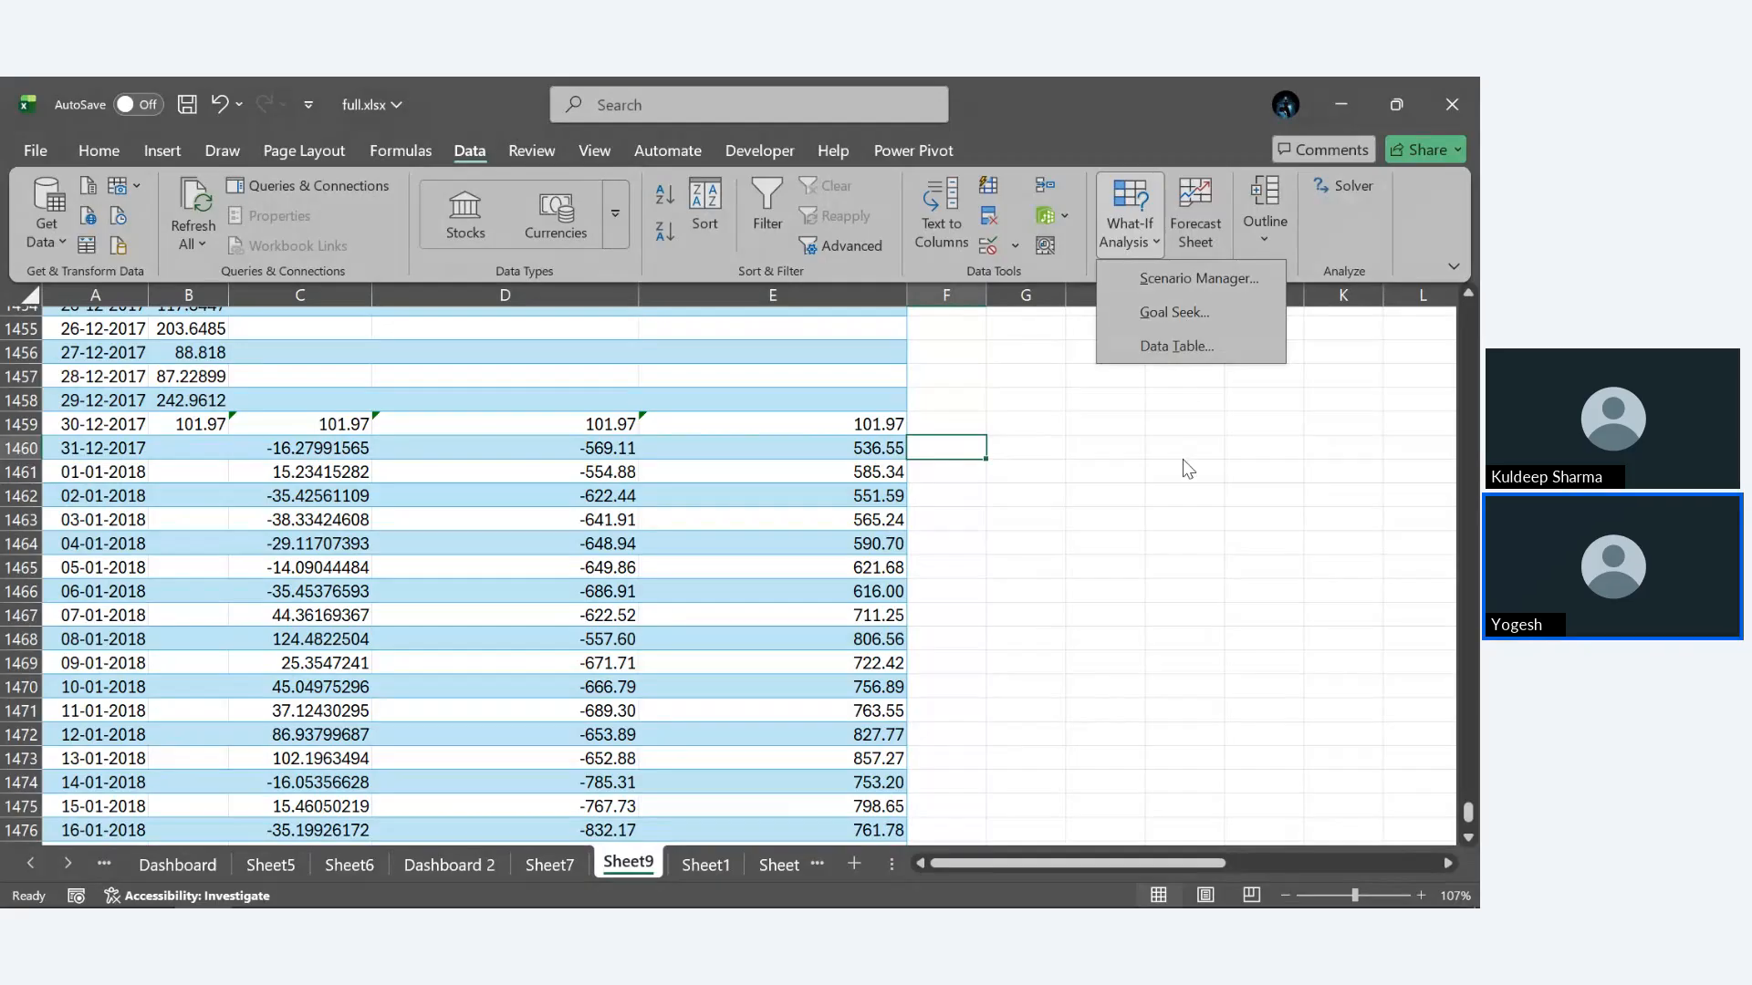
click(1186, 310)
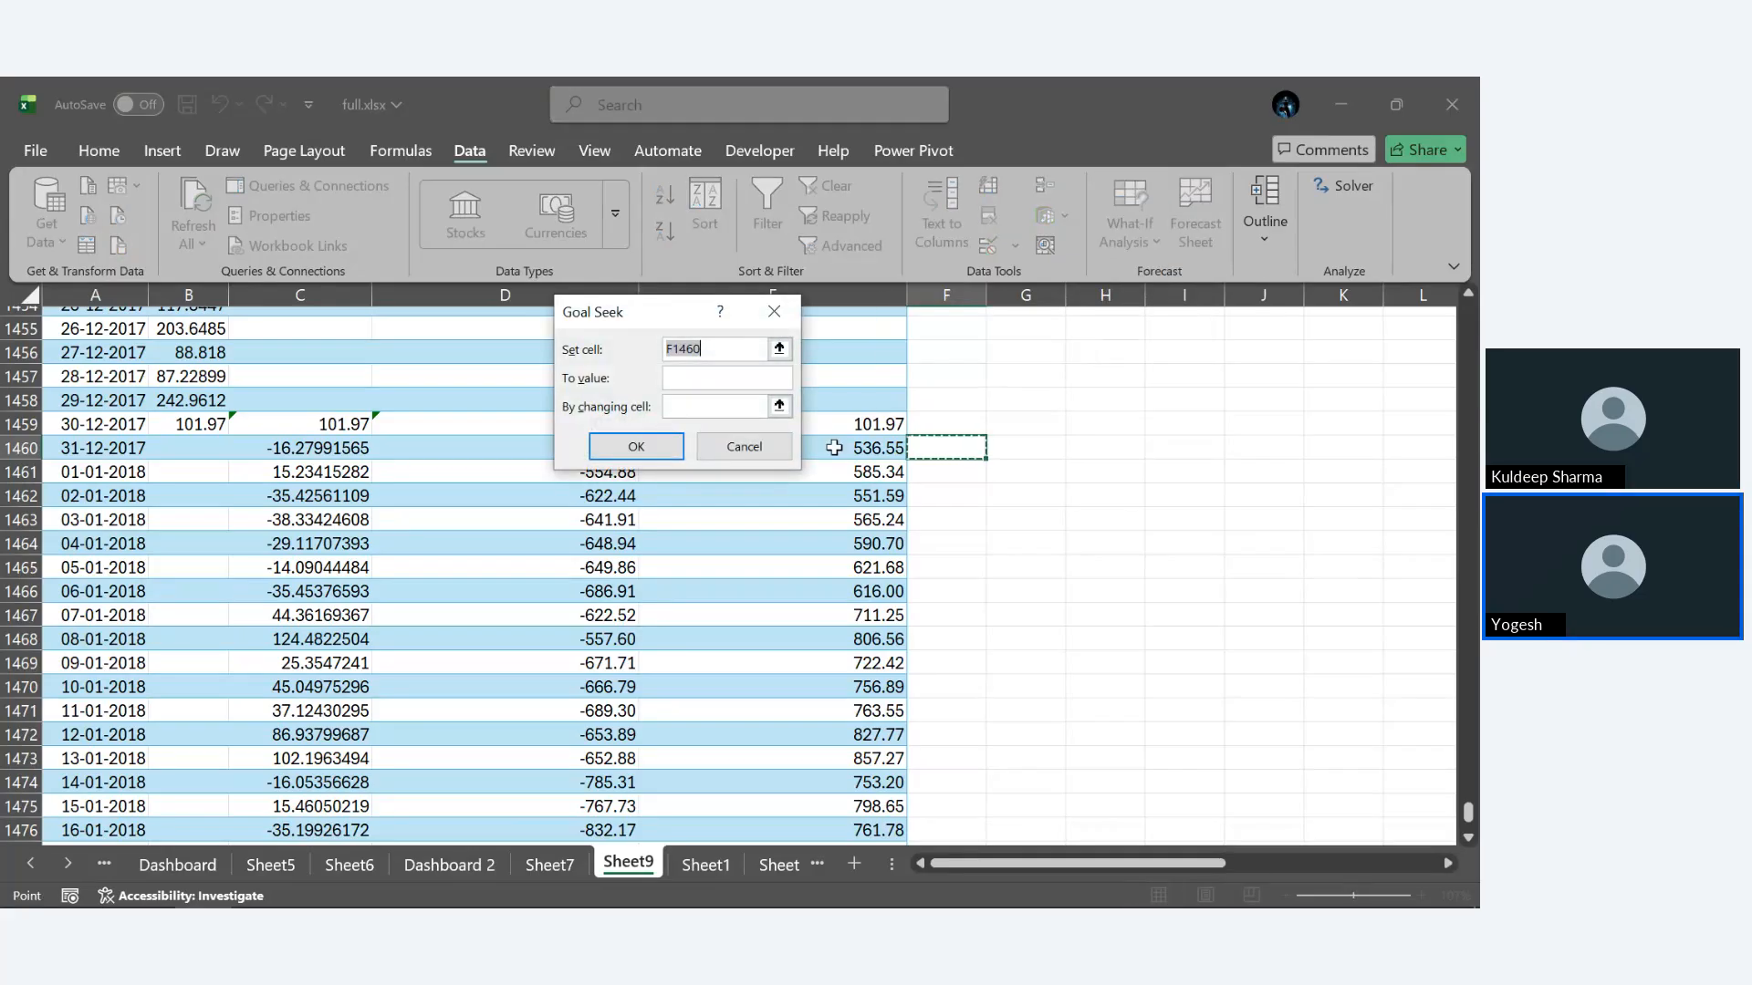
click(772, 311)
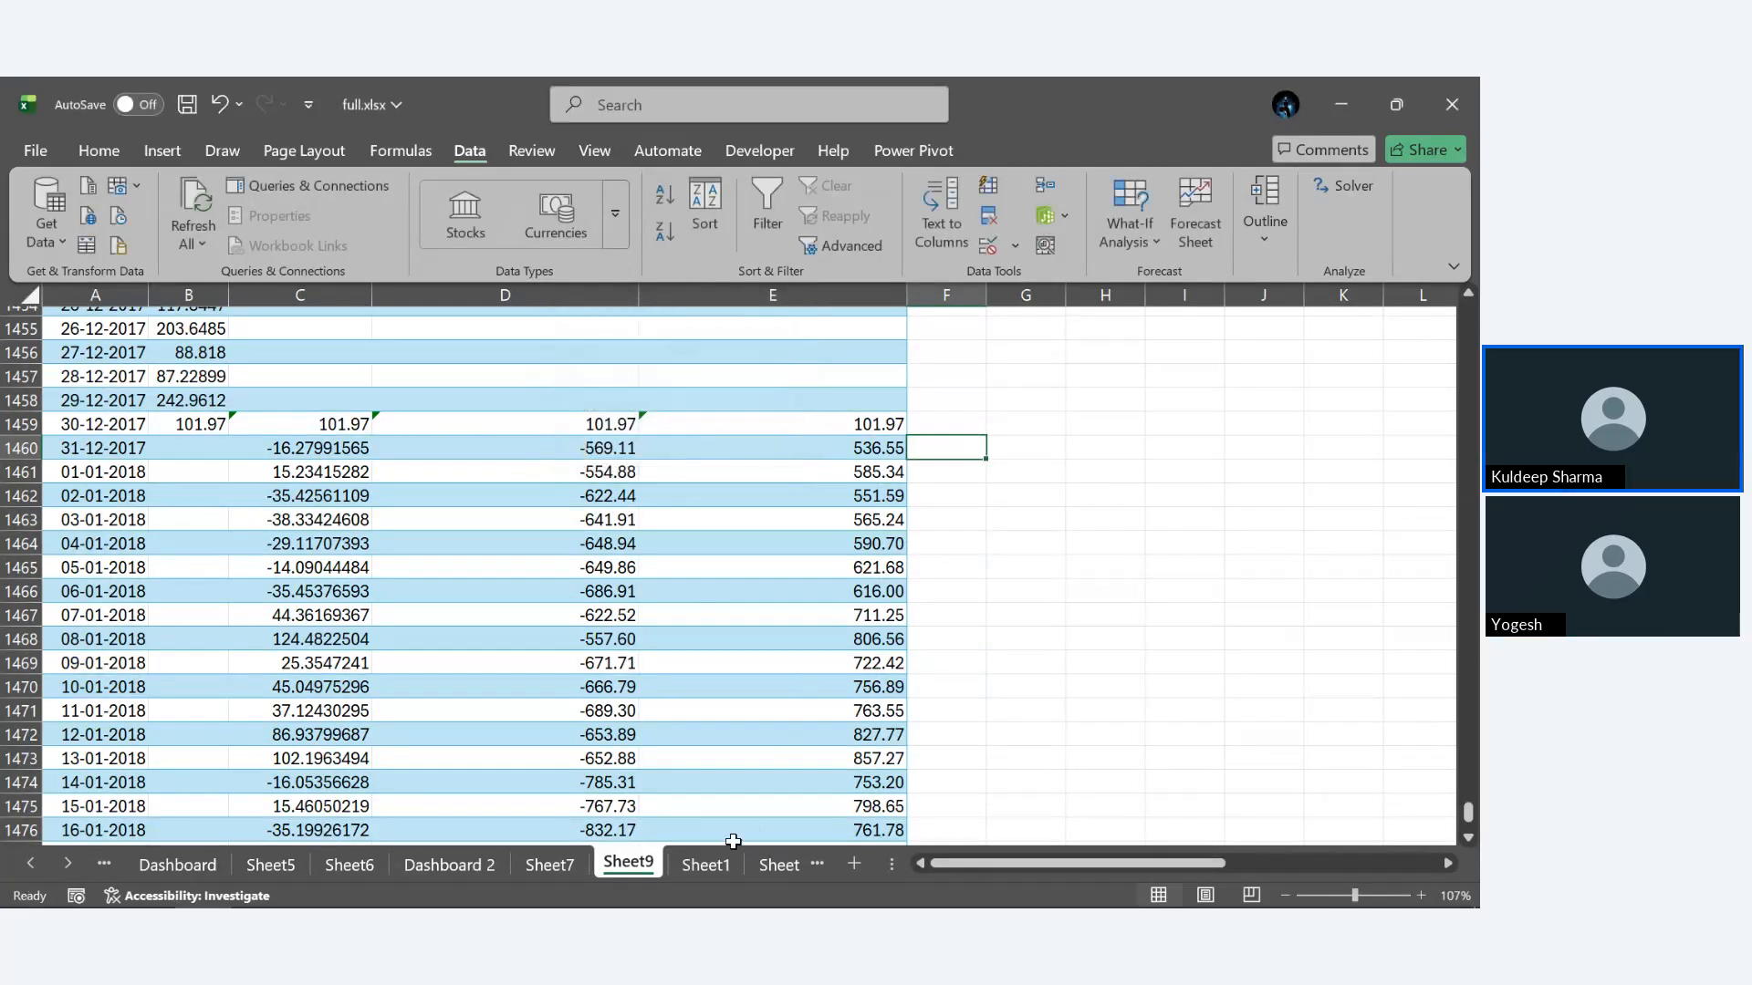
Total the Sales column of the orders table in cell W4 of Sheet1 with the formula =SUM(orders[Sales]).
click(709, 877)
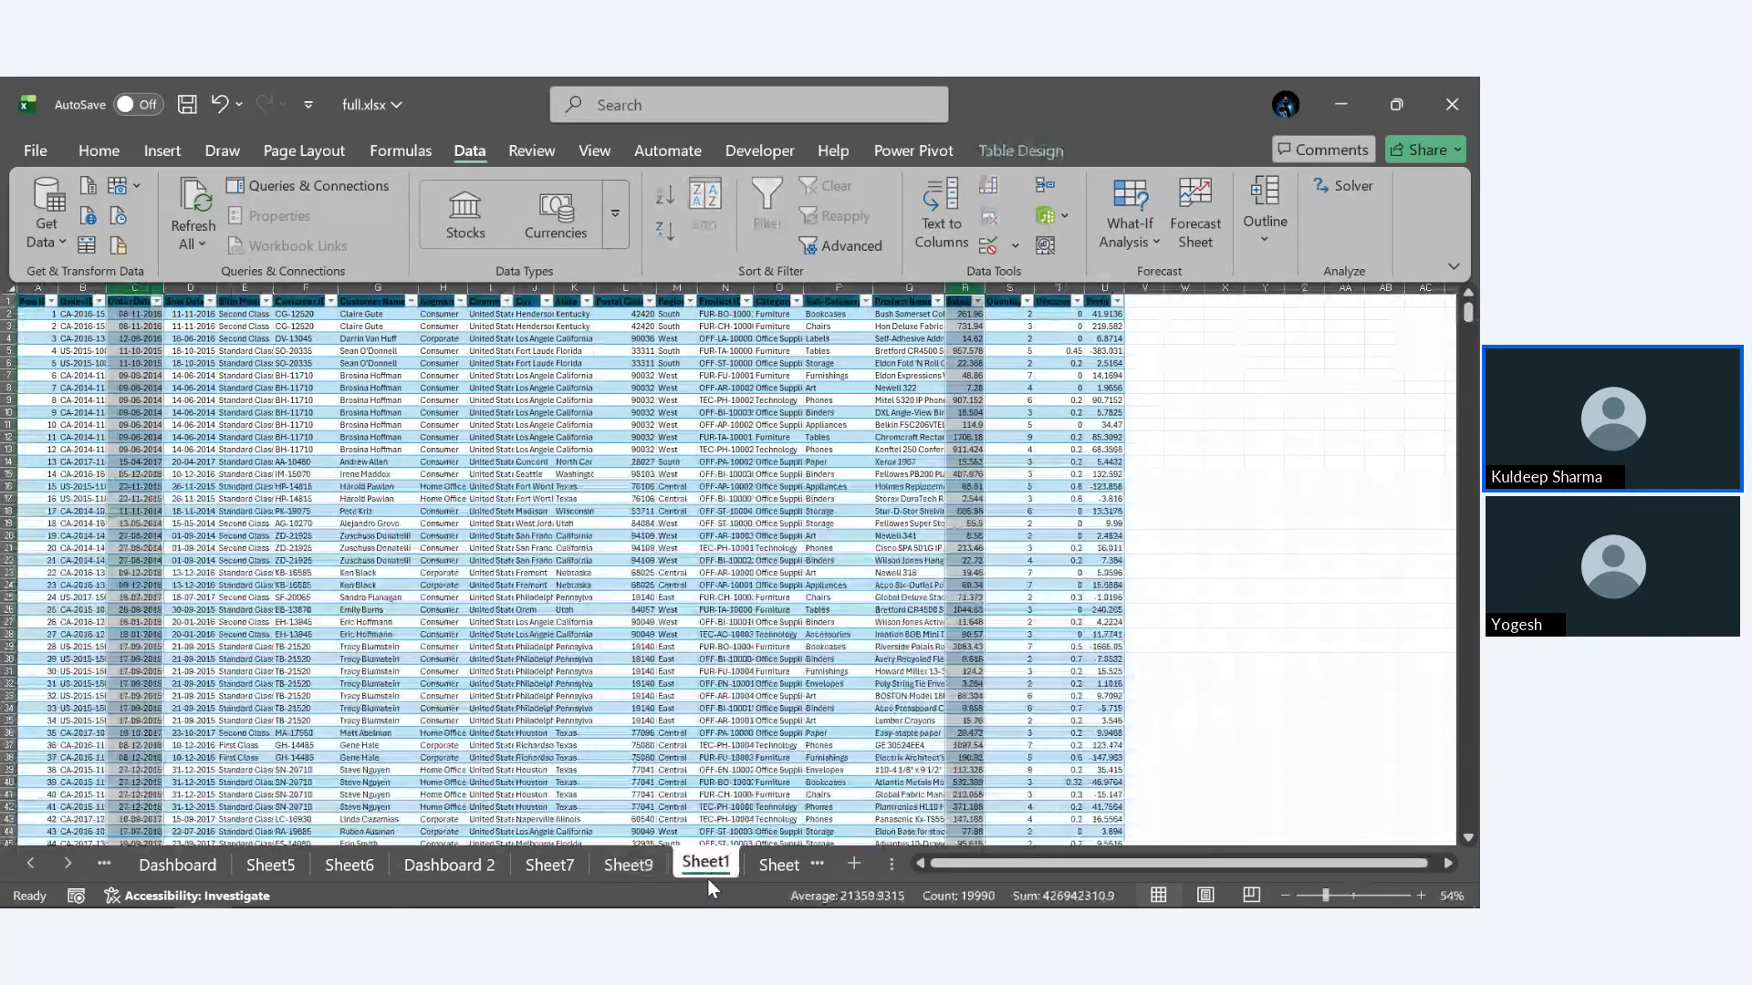
click(1330, 439)
scroll(1330, 439, right, 2)
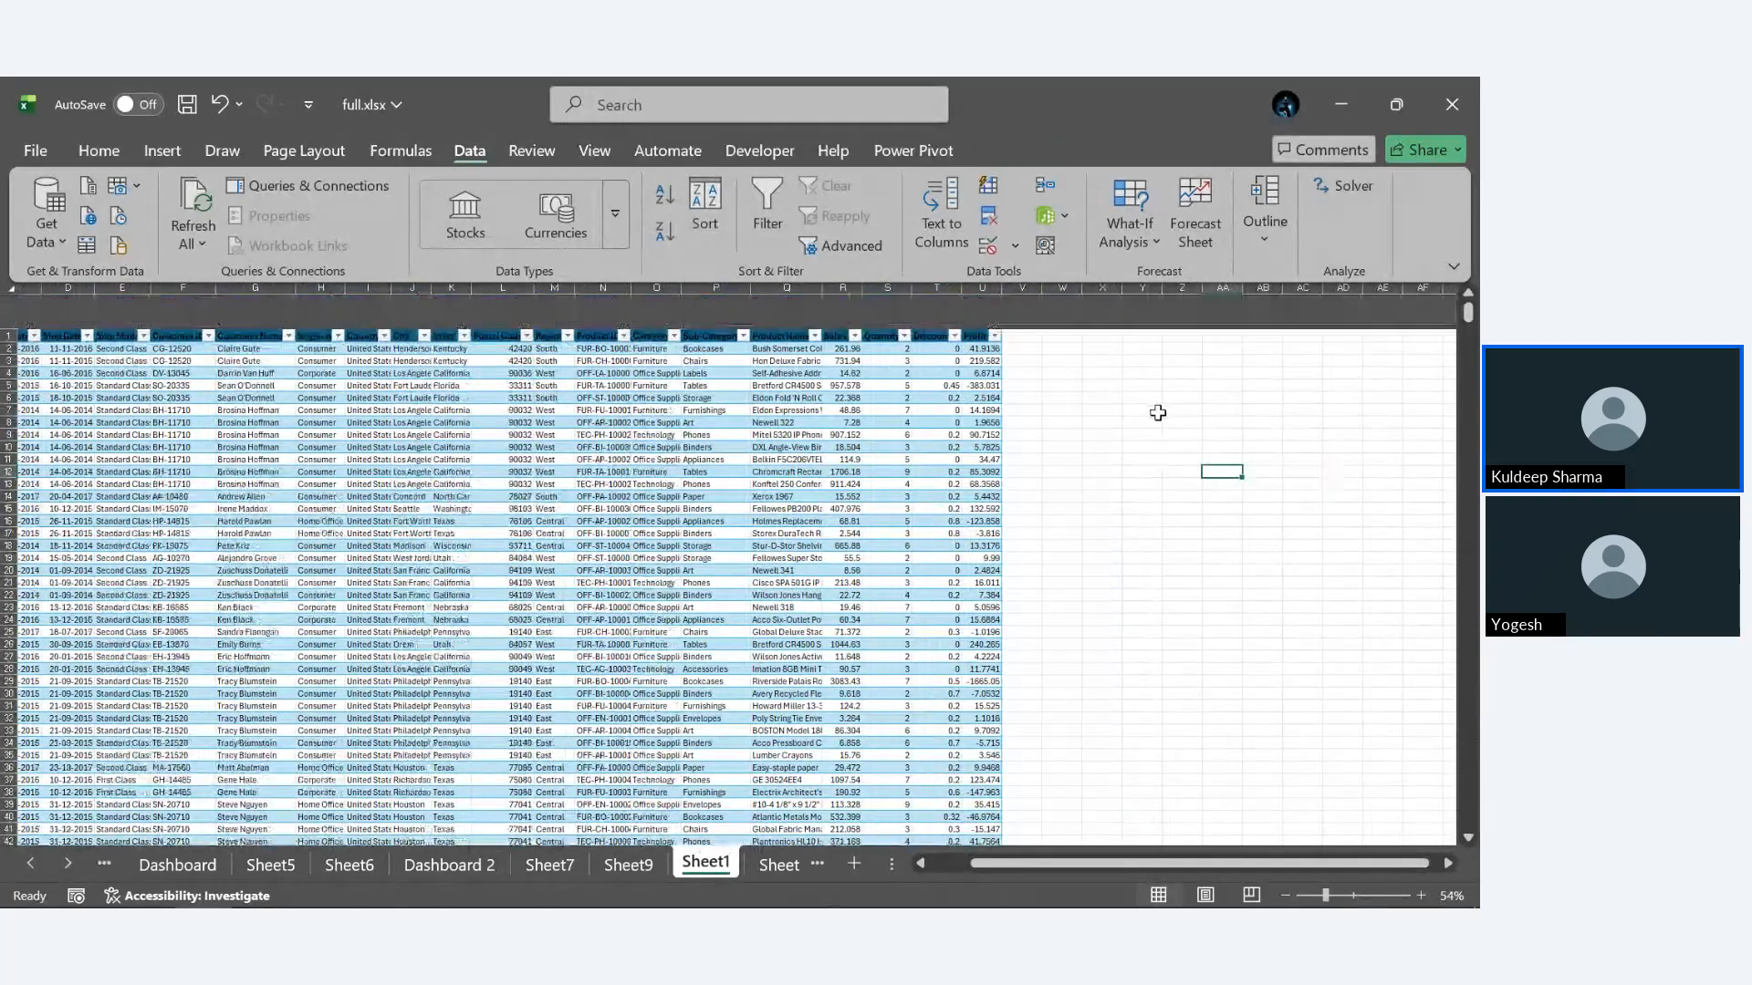
scroll(1161, 409, up, 10)
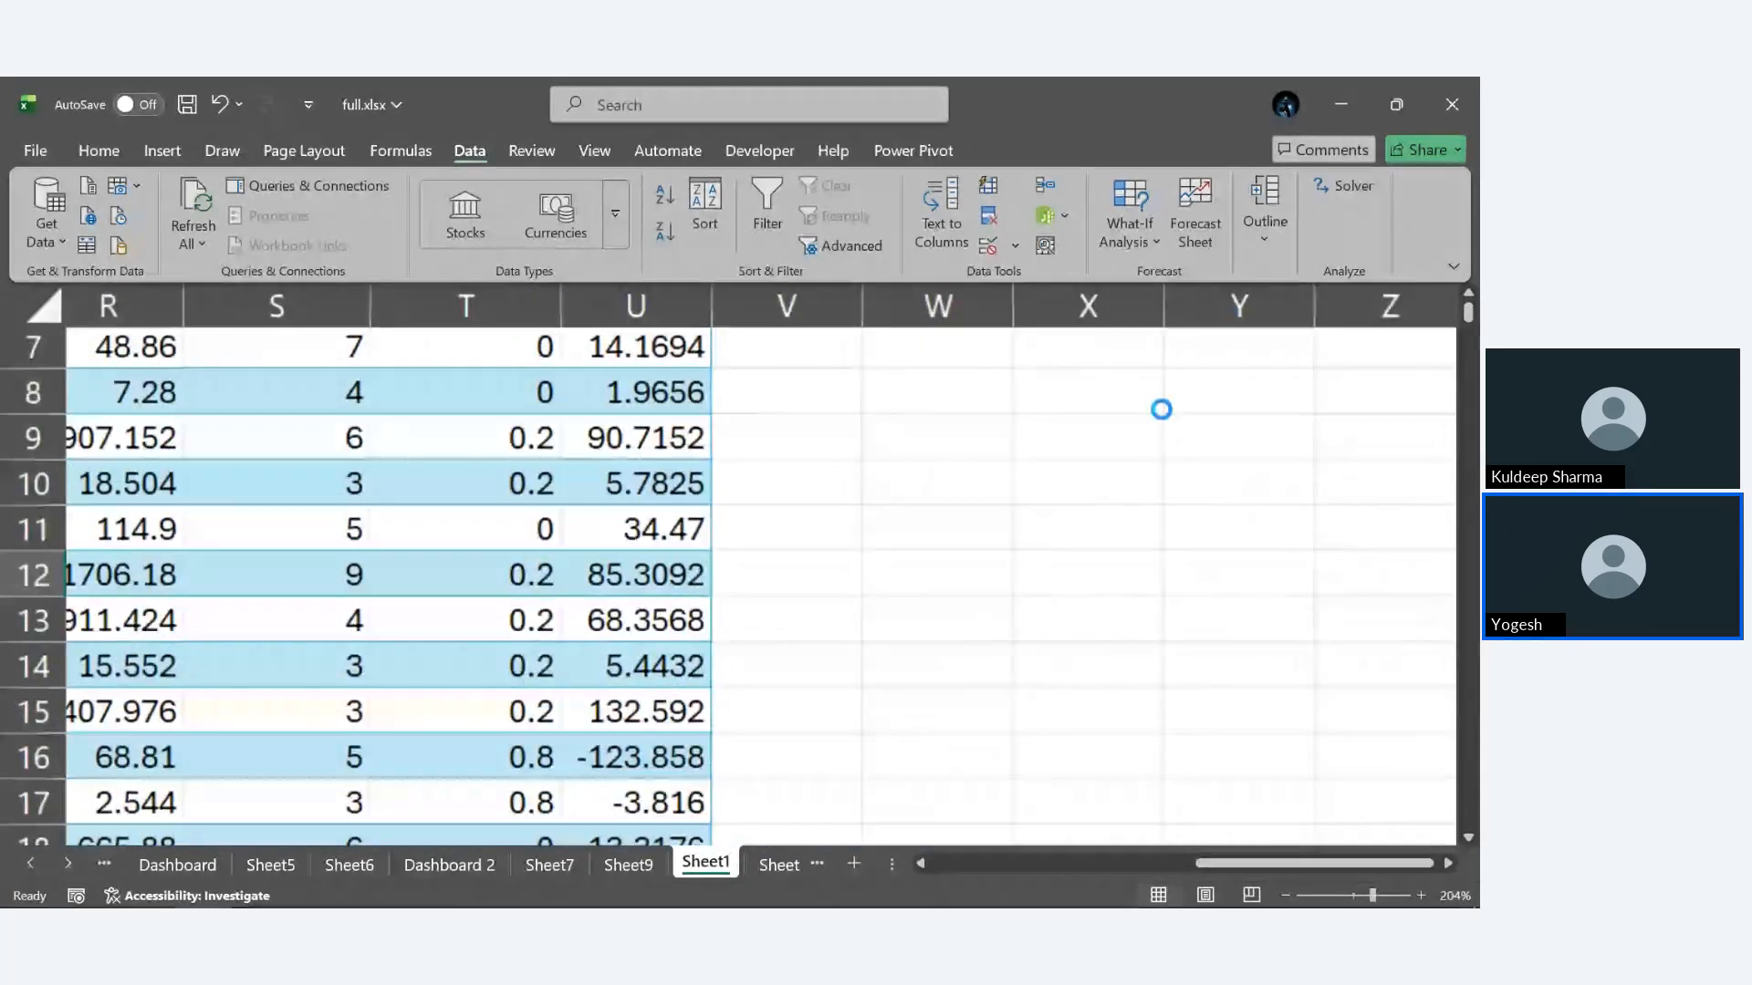
scroll(1161, 409, up, 2)
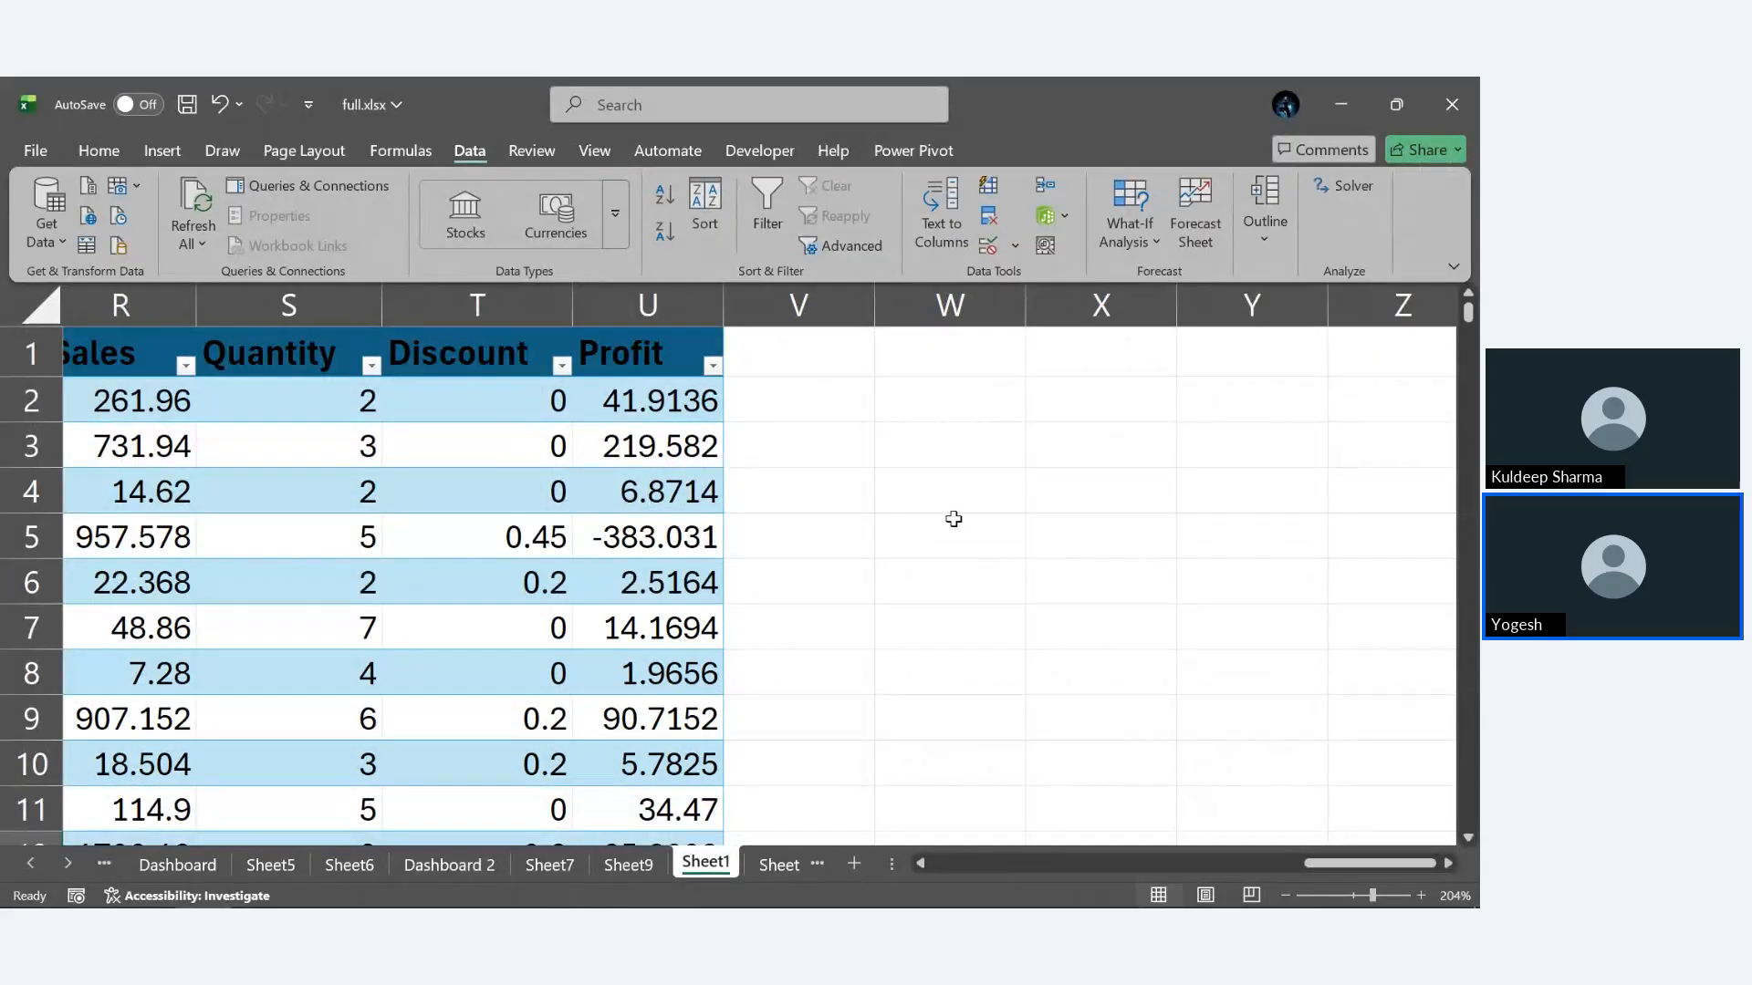
click(953, 518)
click(940, 501)
text(=)
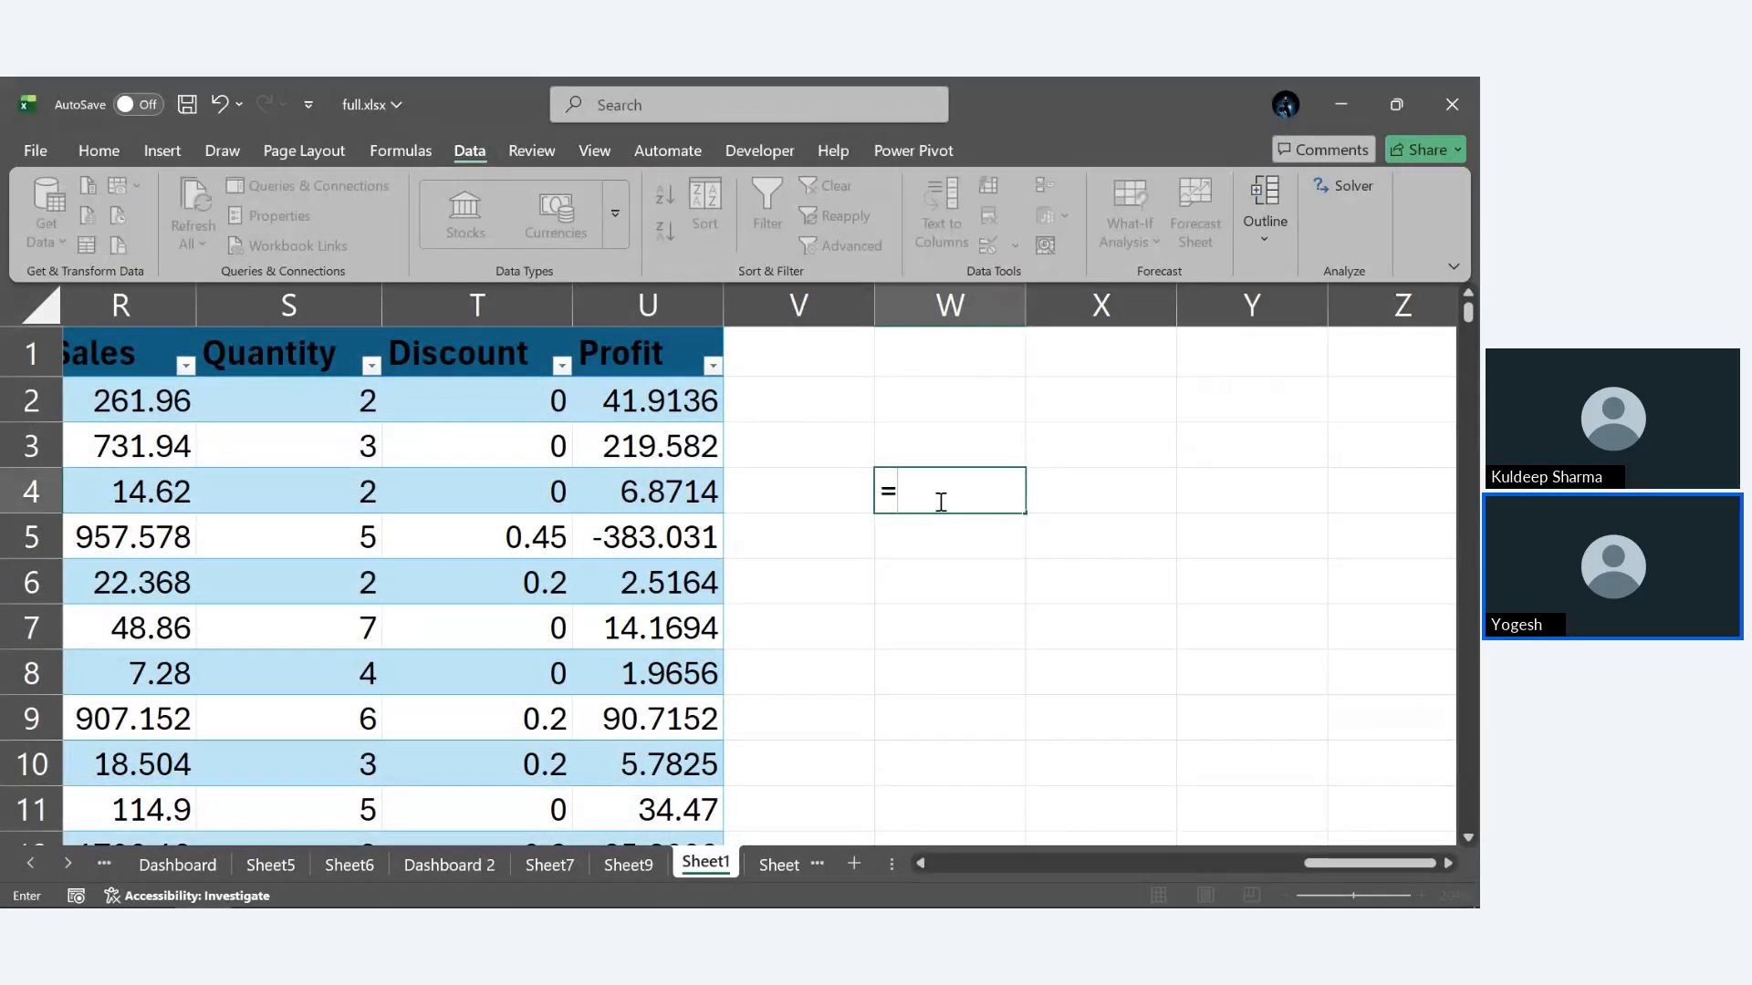
text(SU)
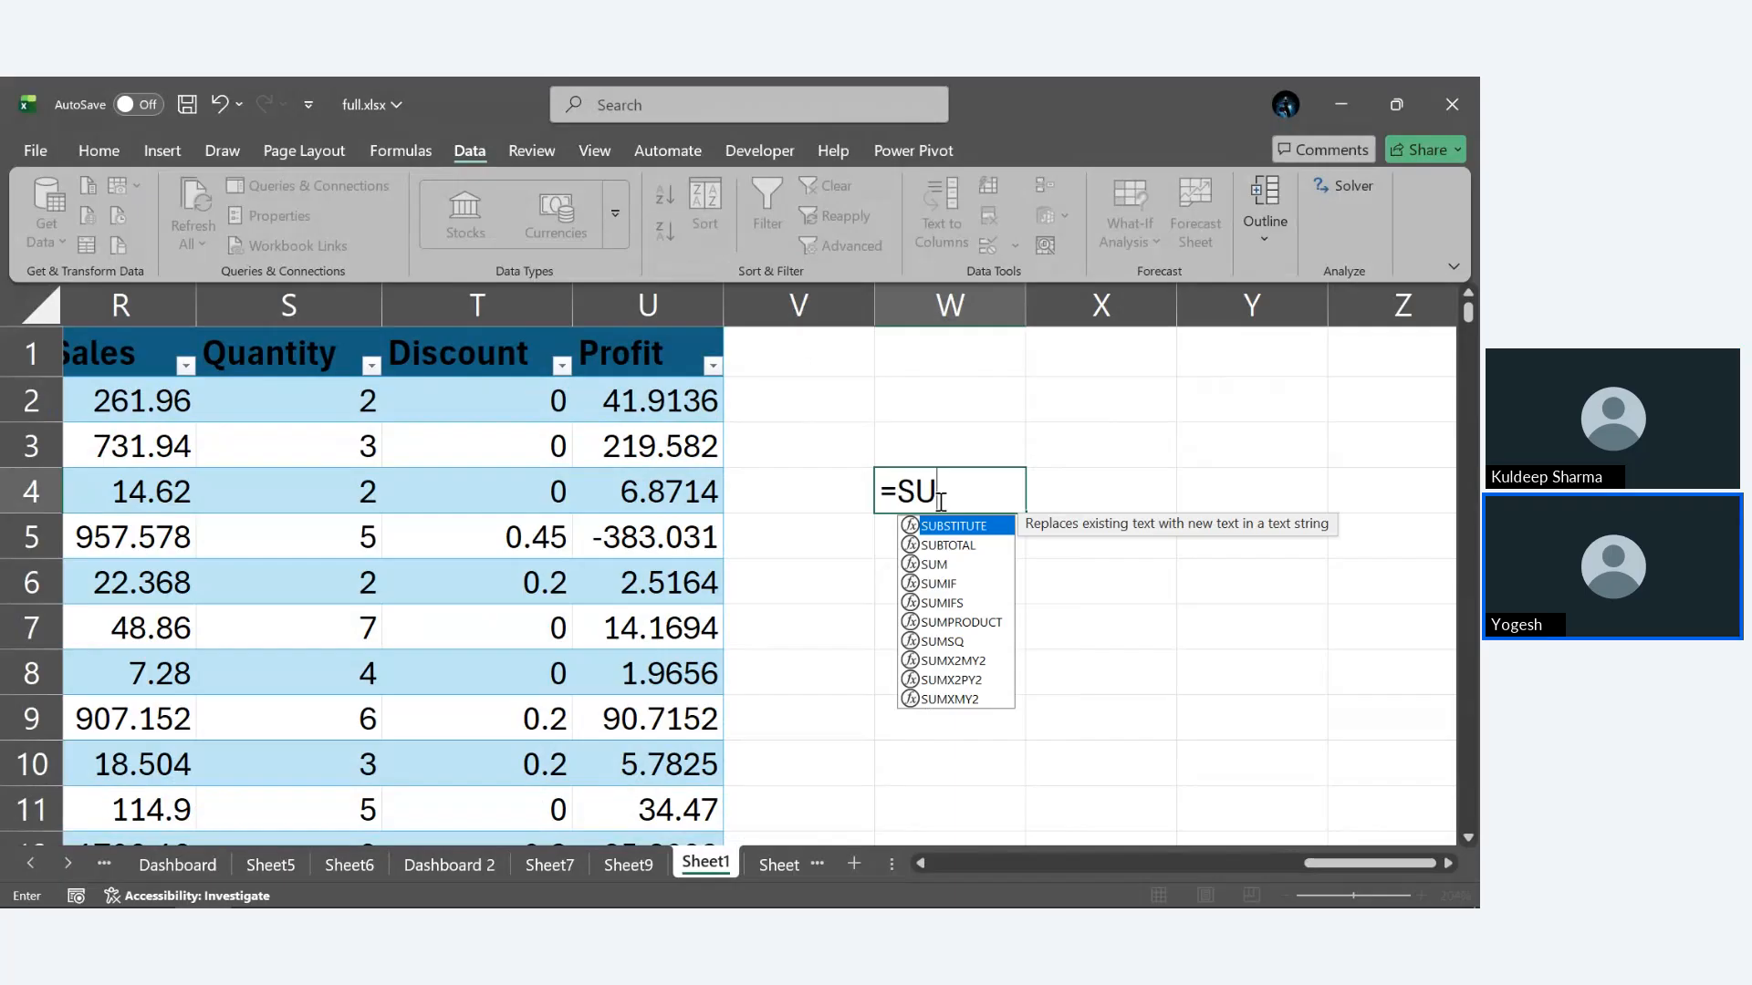
text(M()
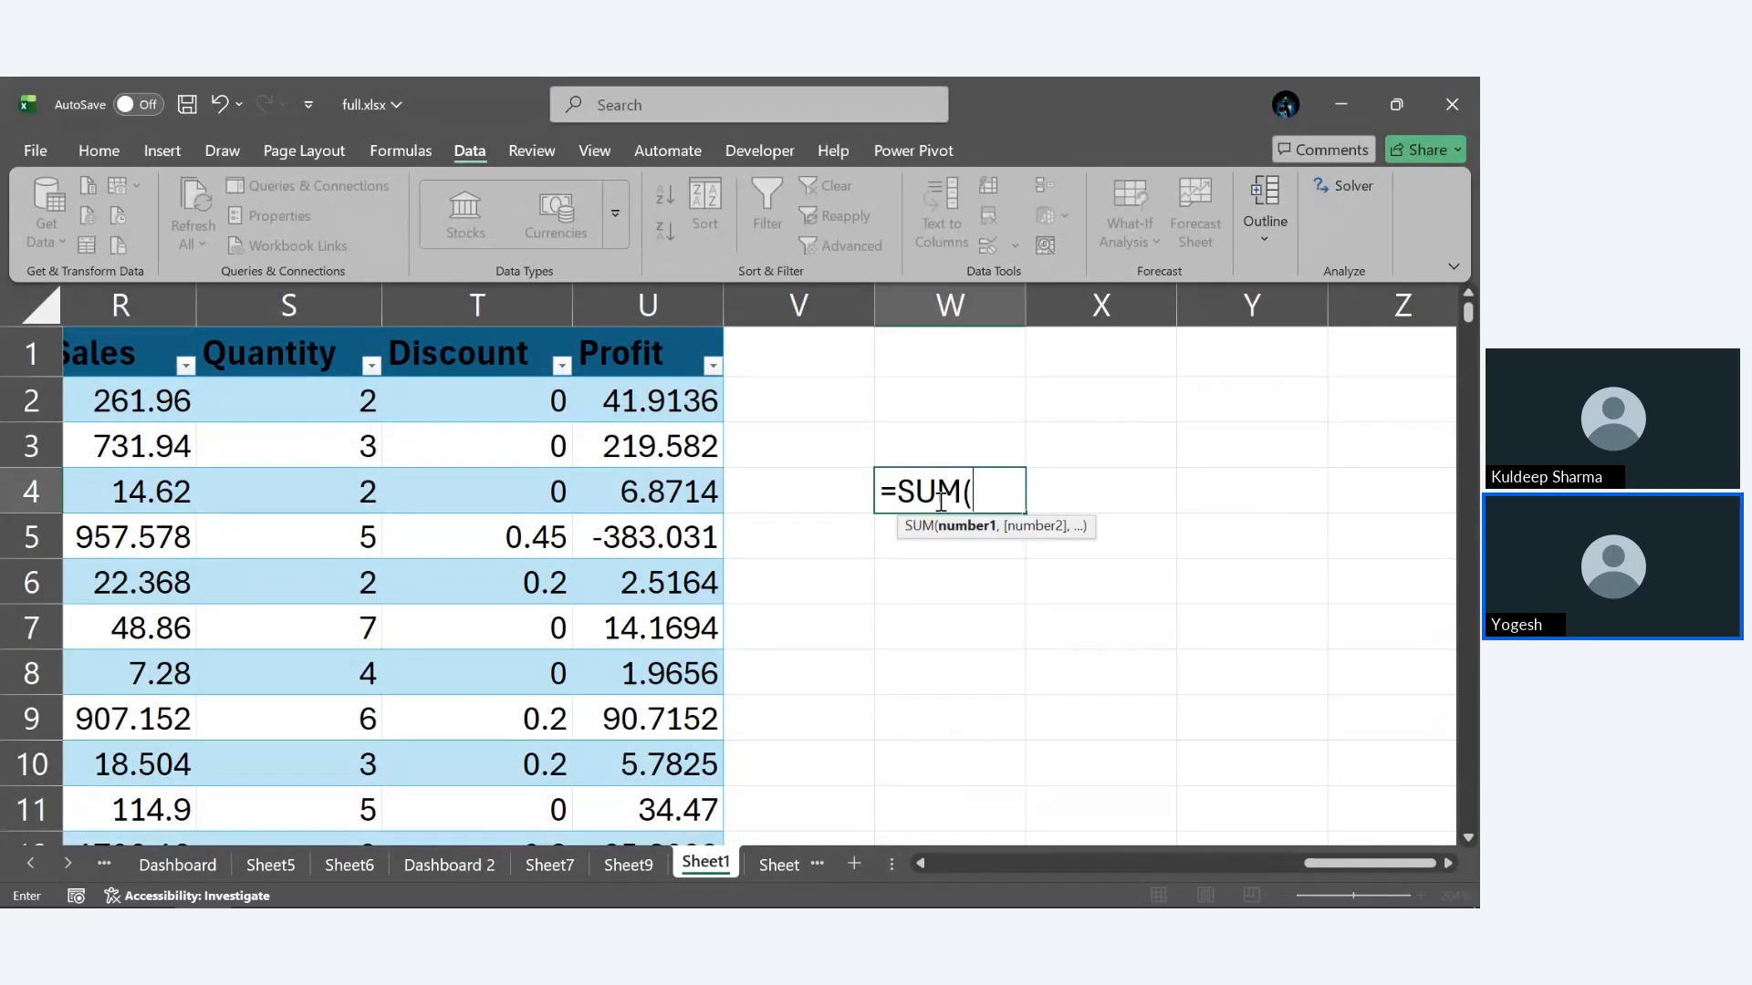
text(s)
key(BackSpace)
text(o)
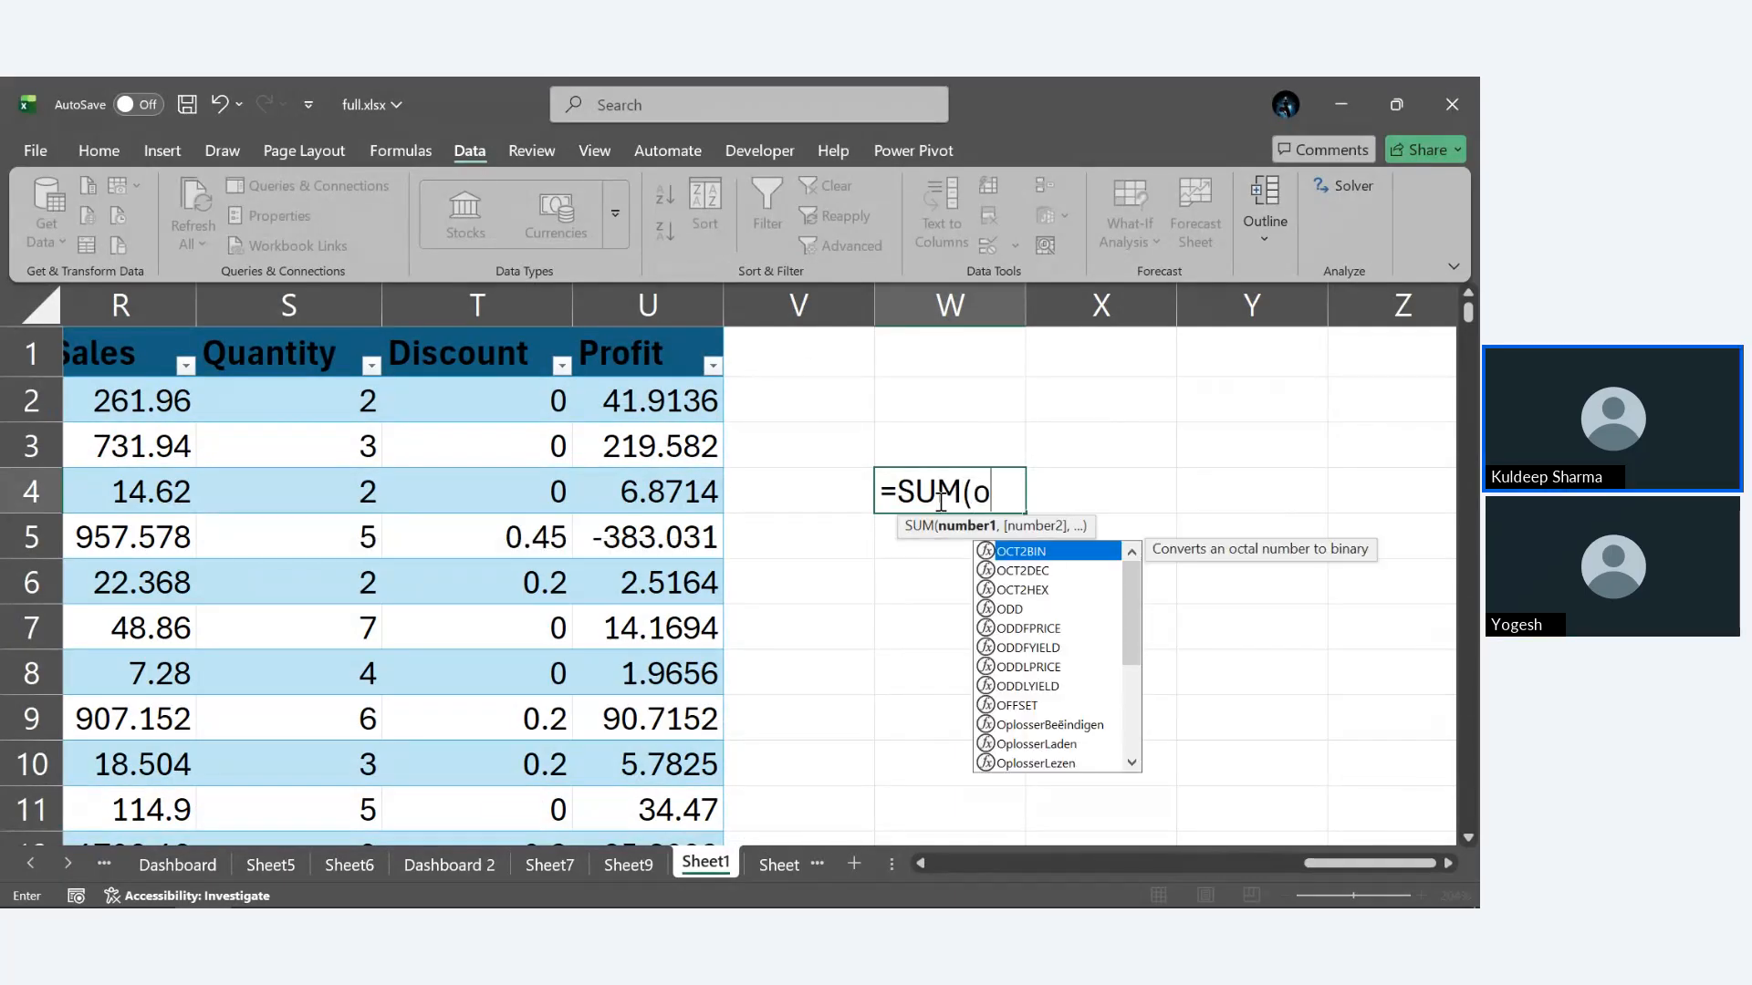
text(rders)
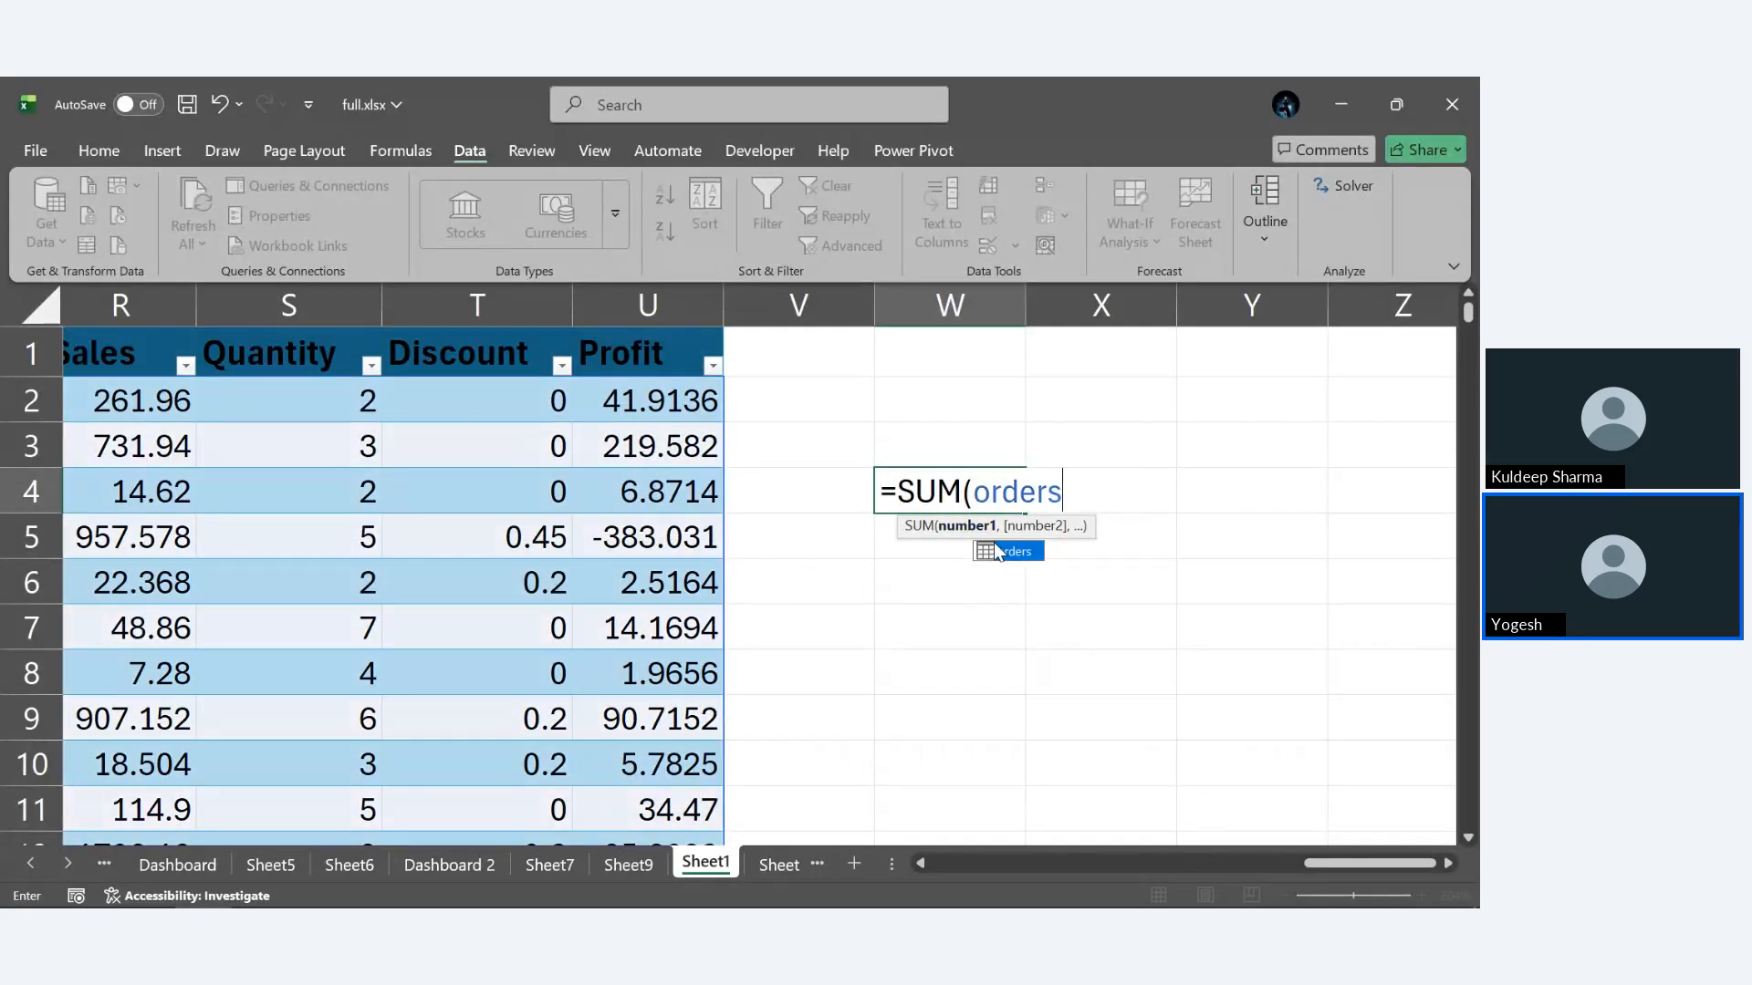
text([)
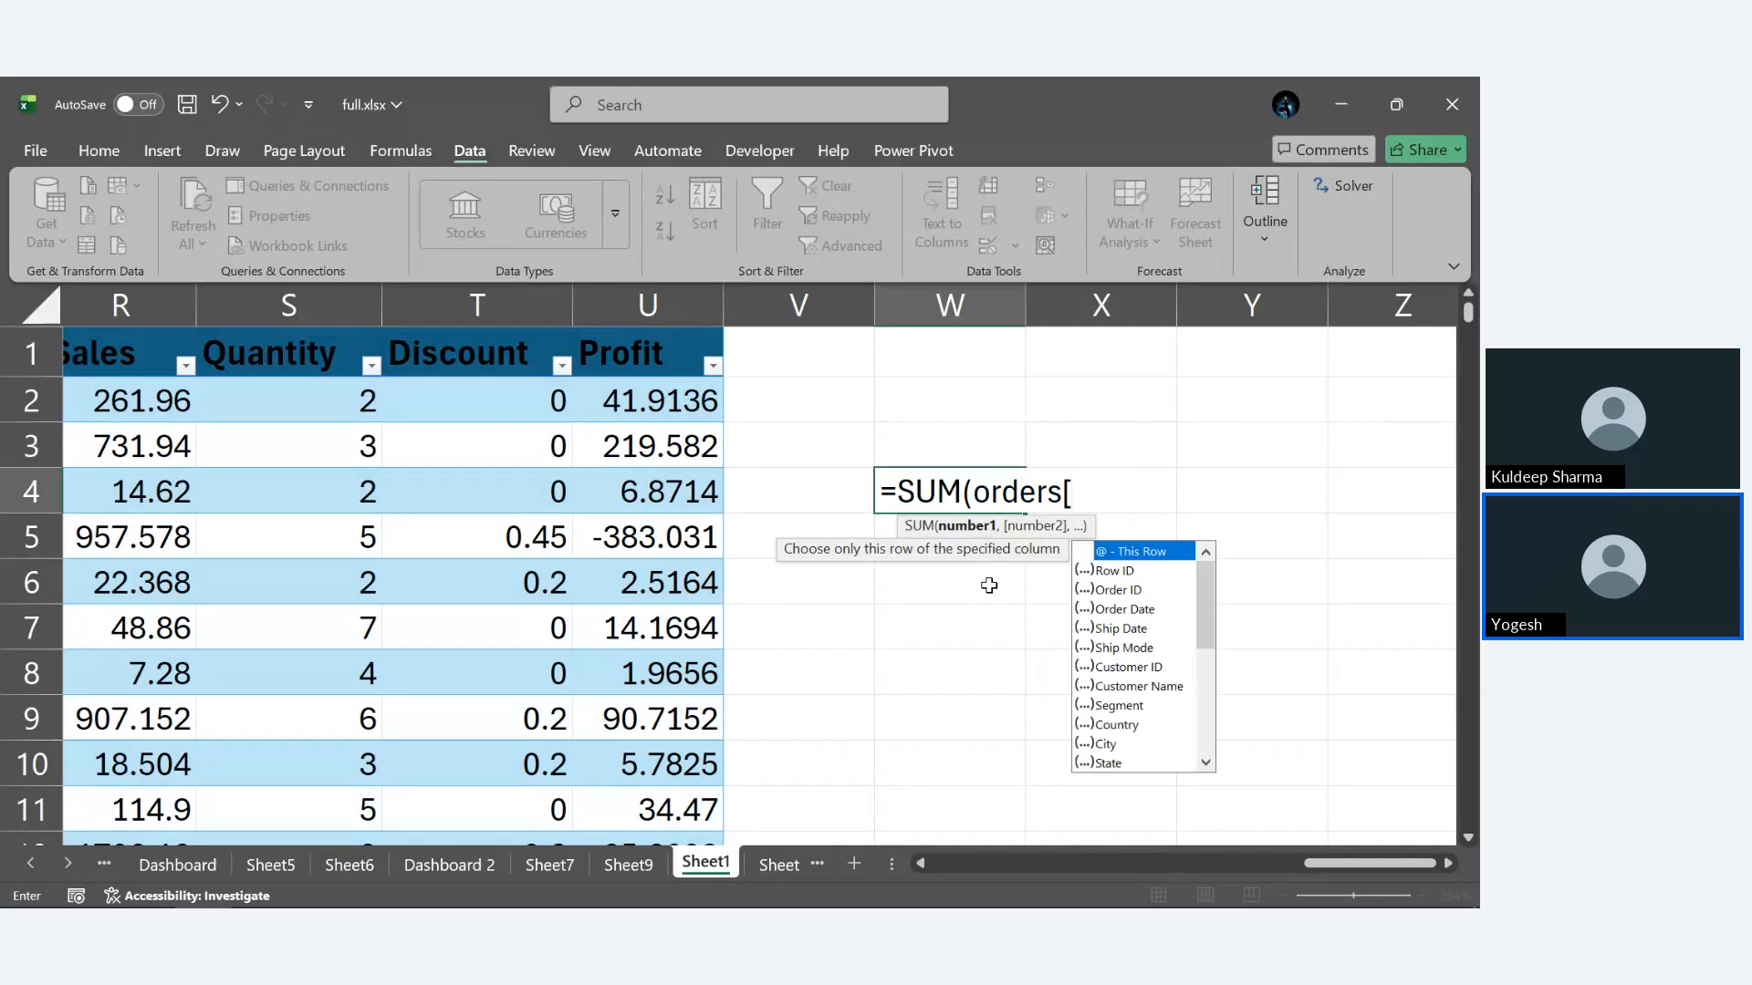
text(Sales]))
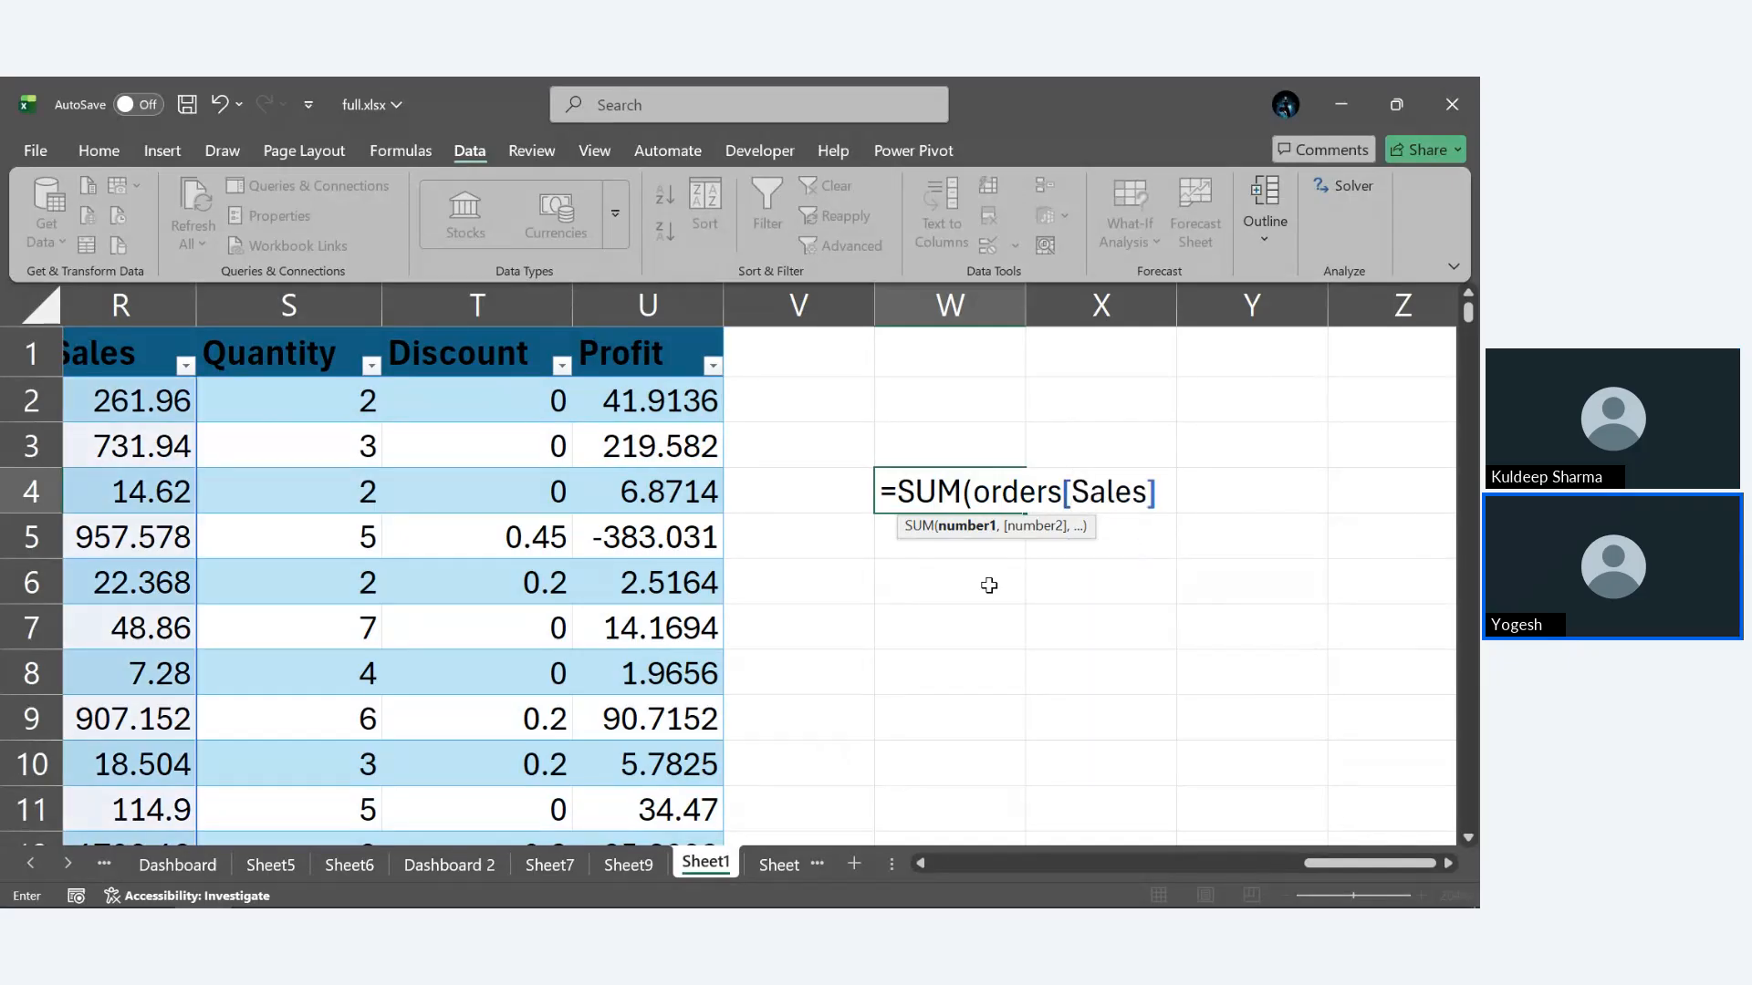
key(Return)
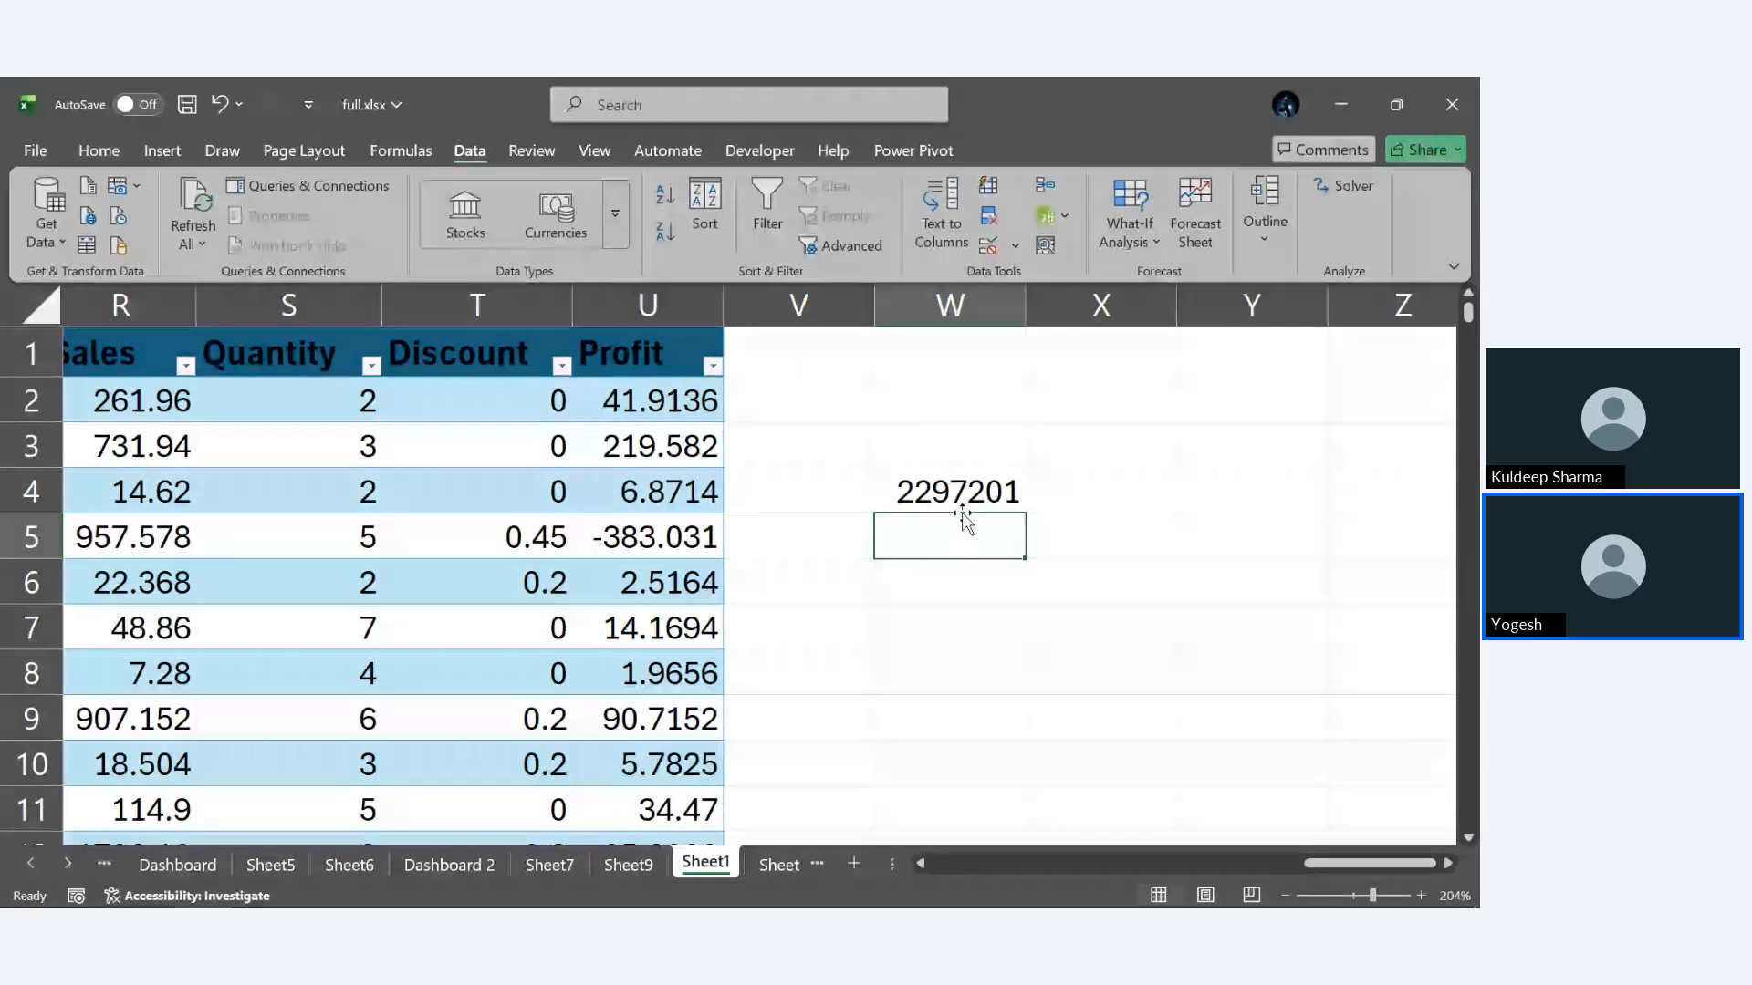
Try a Goal Seek that sets cell W4 to 500000 by changing sales cell R4, and discard its solution.
click(1128, 239)
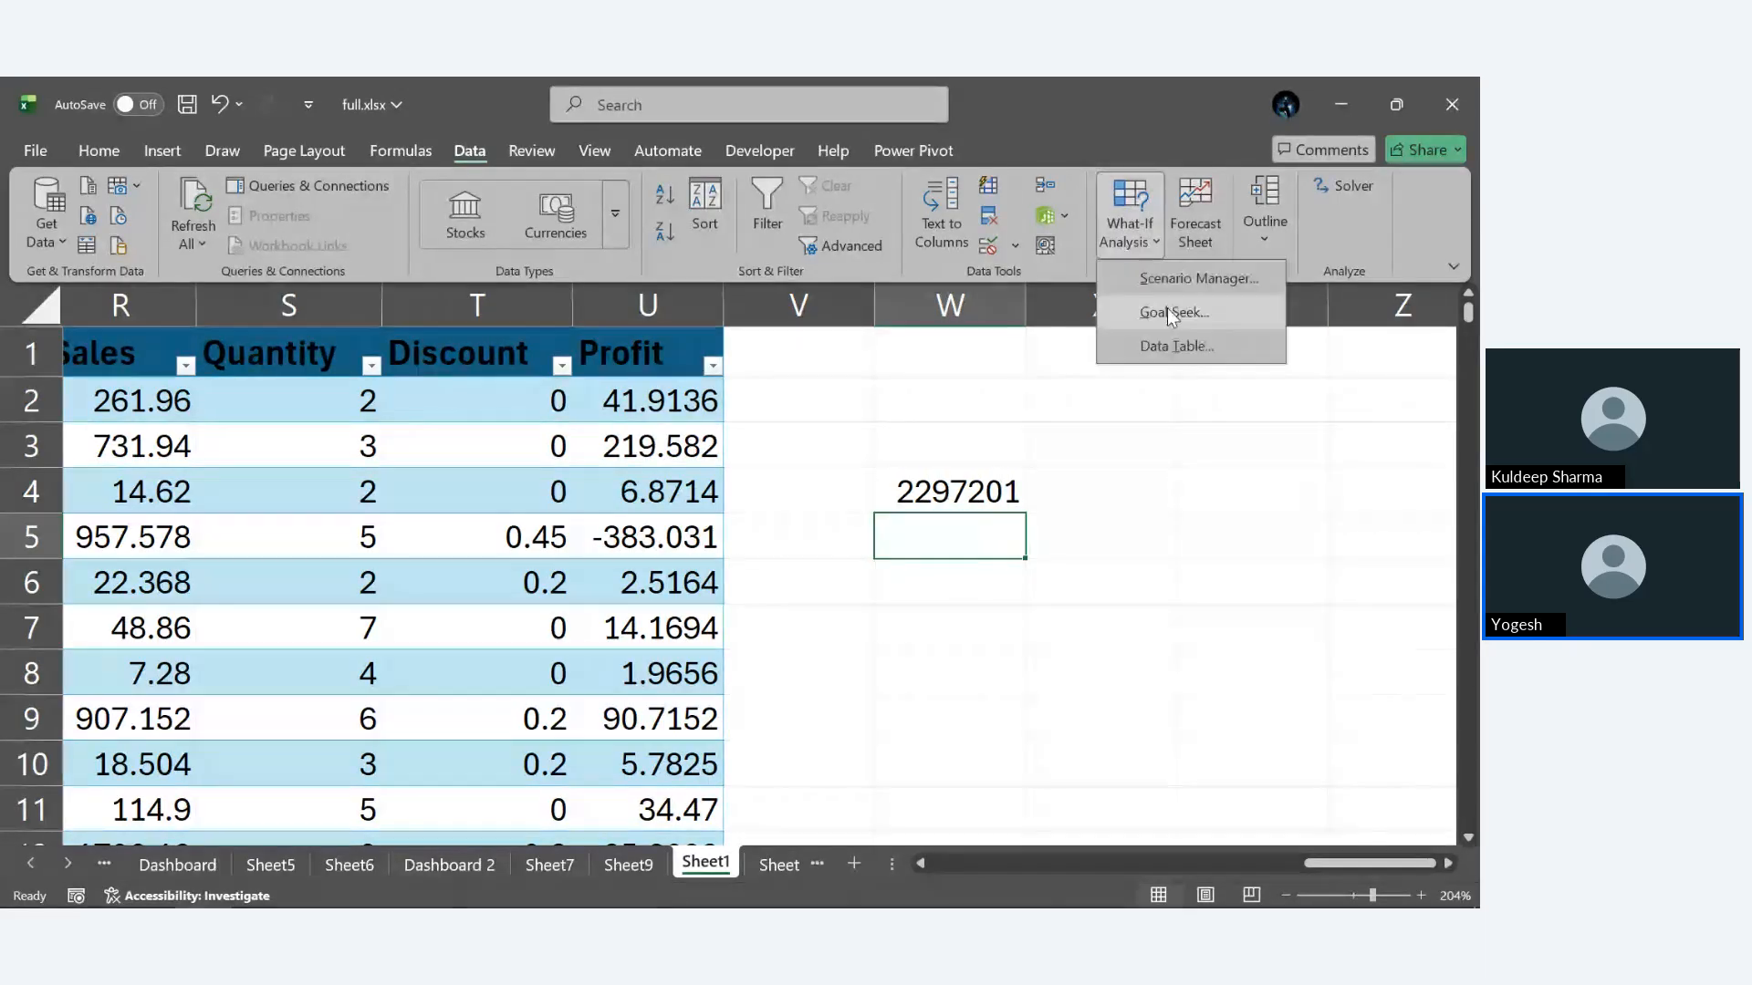
click(1168, 308)
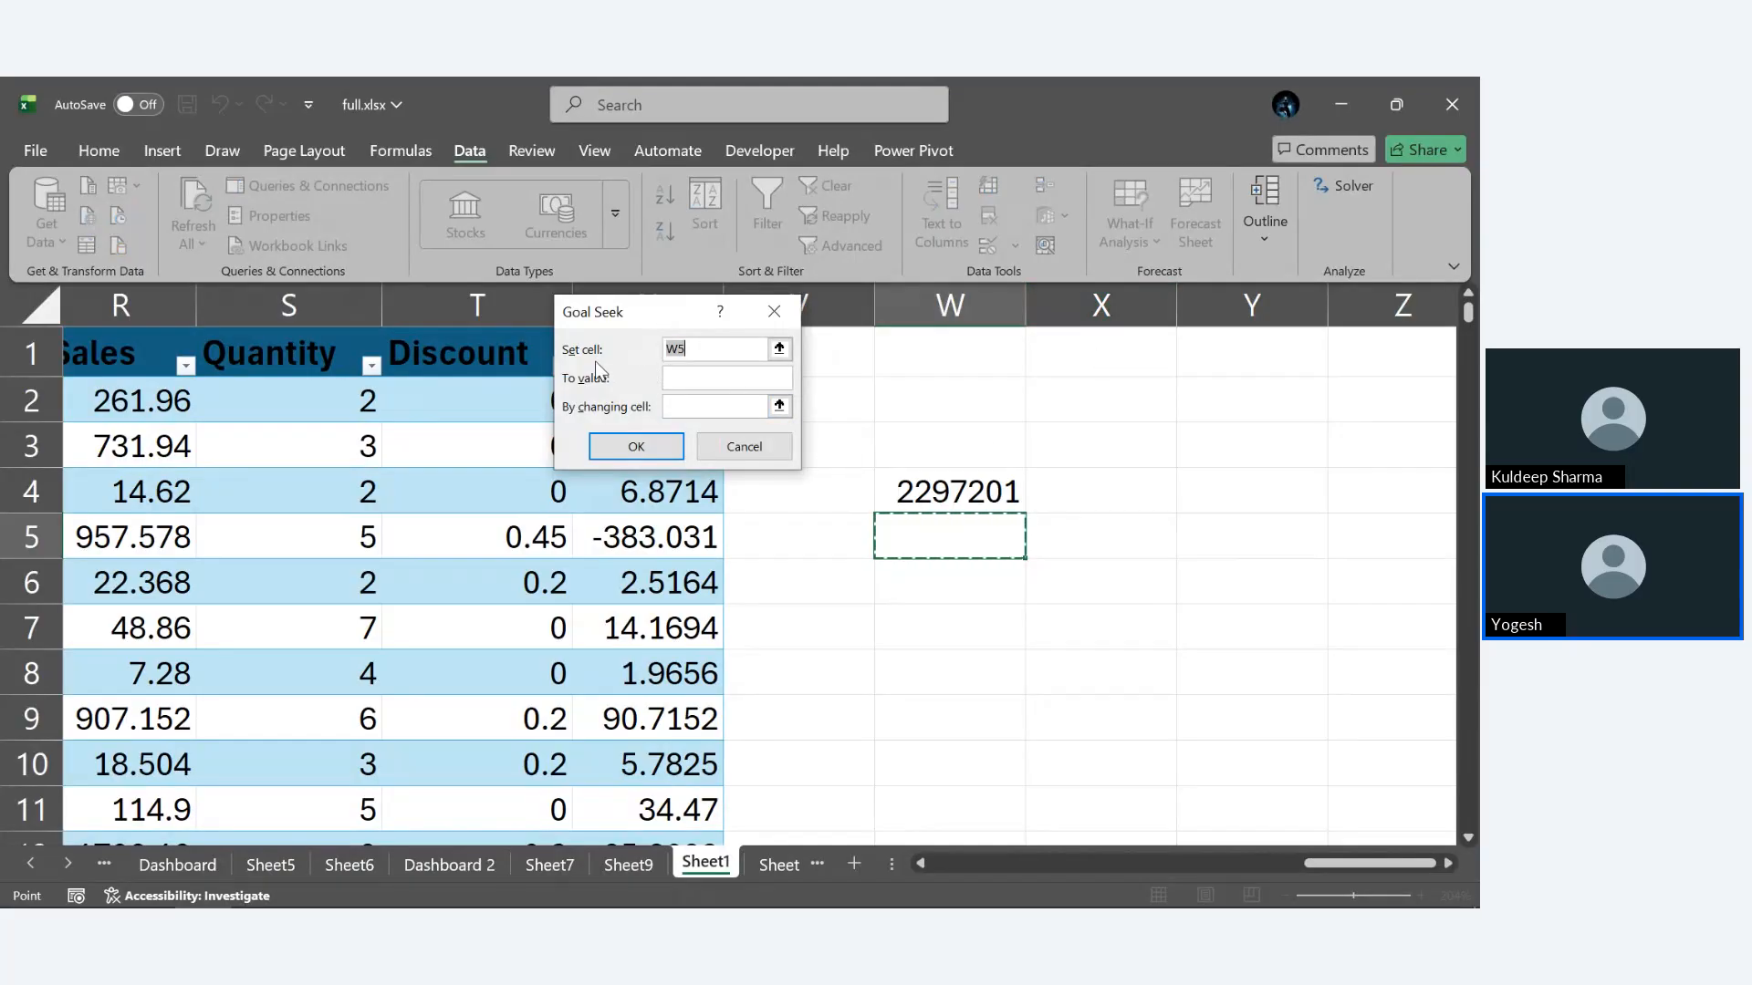
click(963, 500)
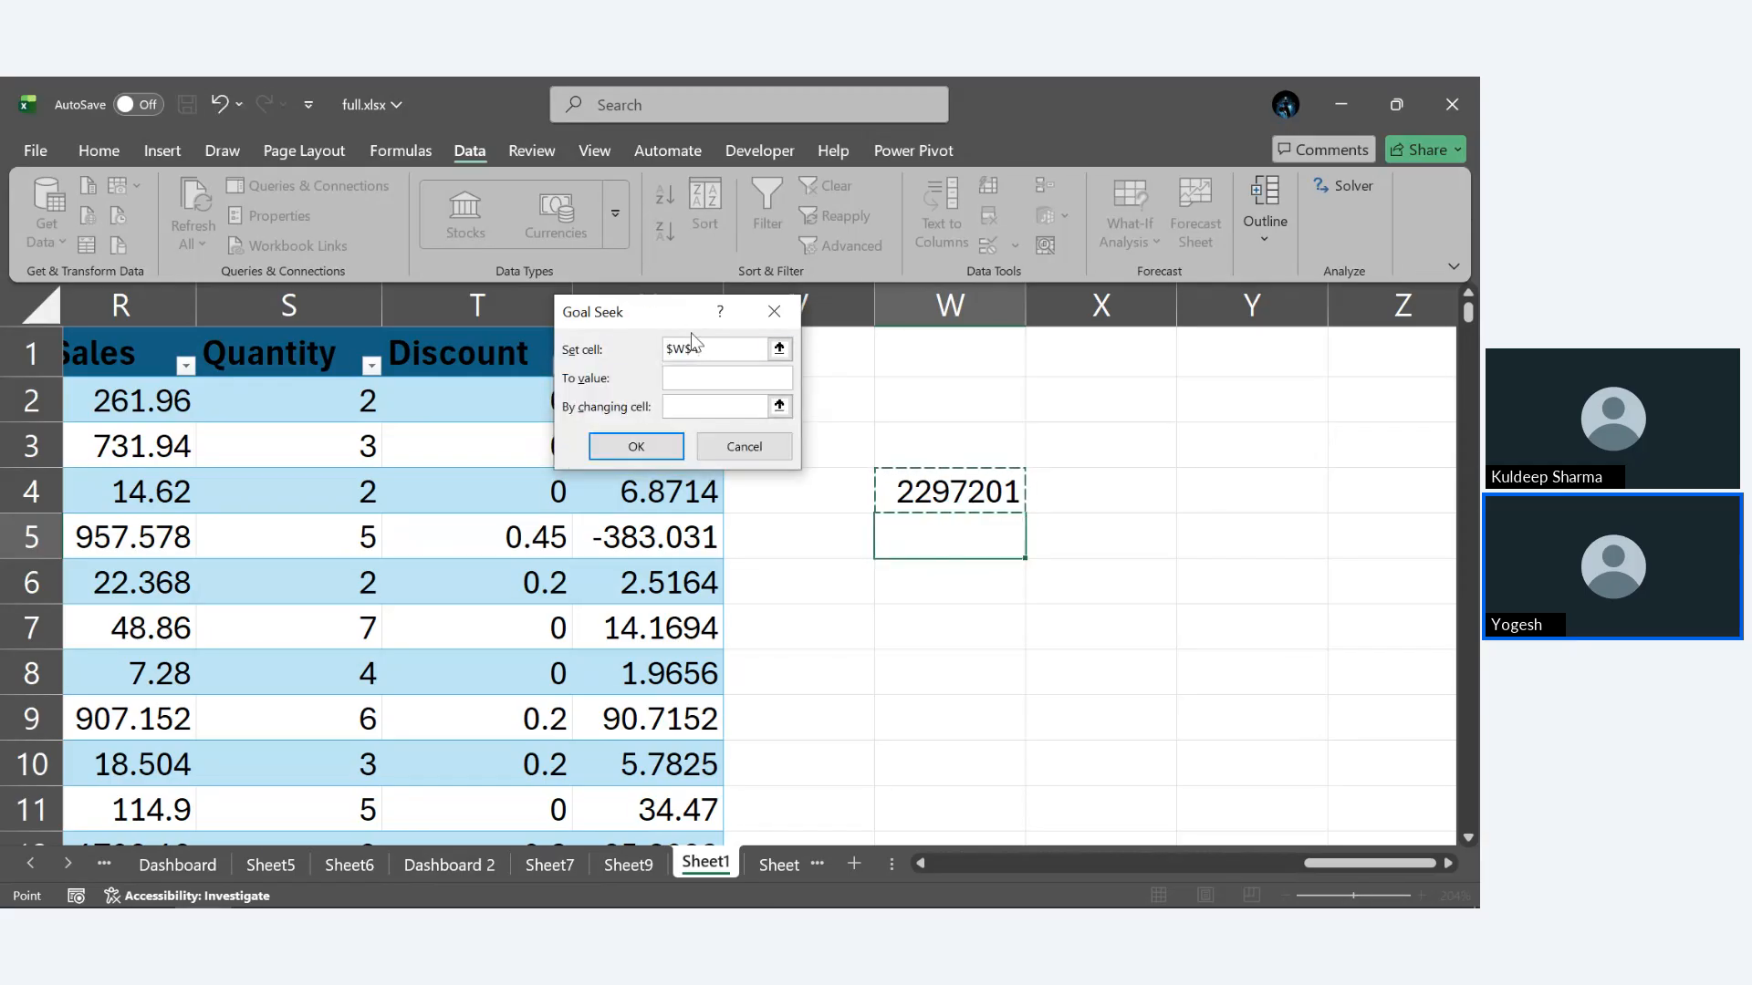
click(714, 379)
text(500000)
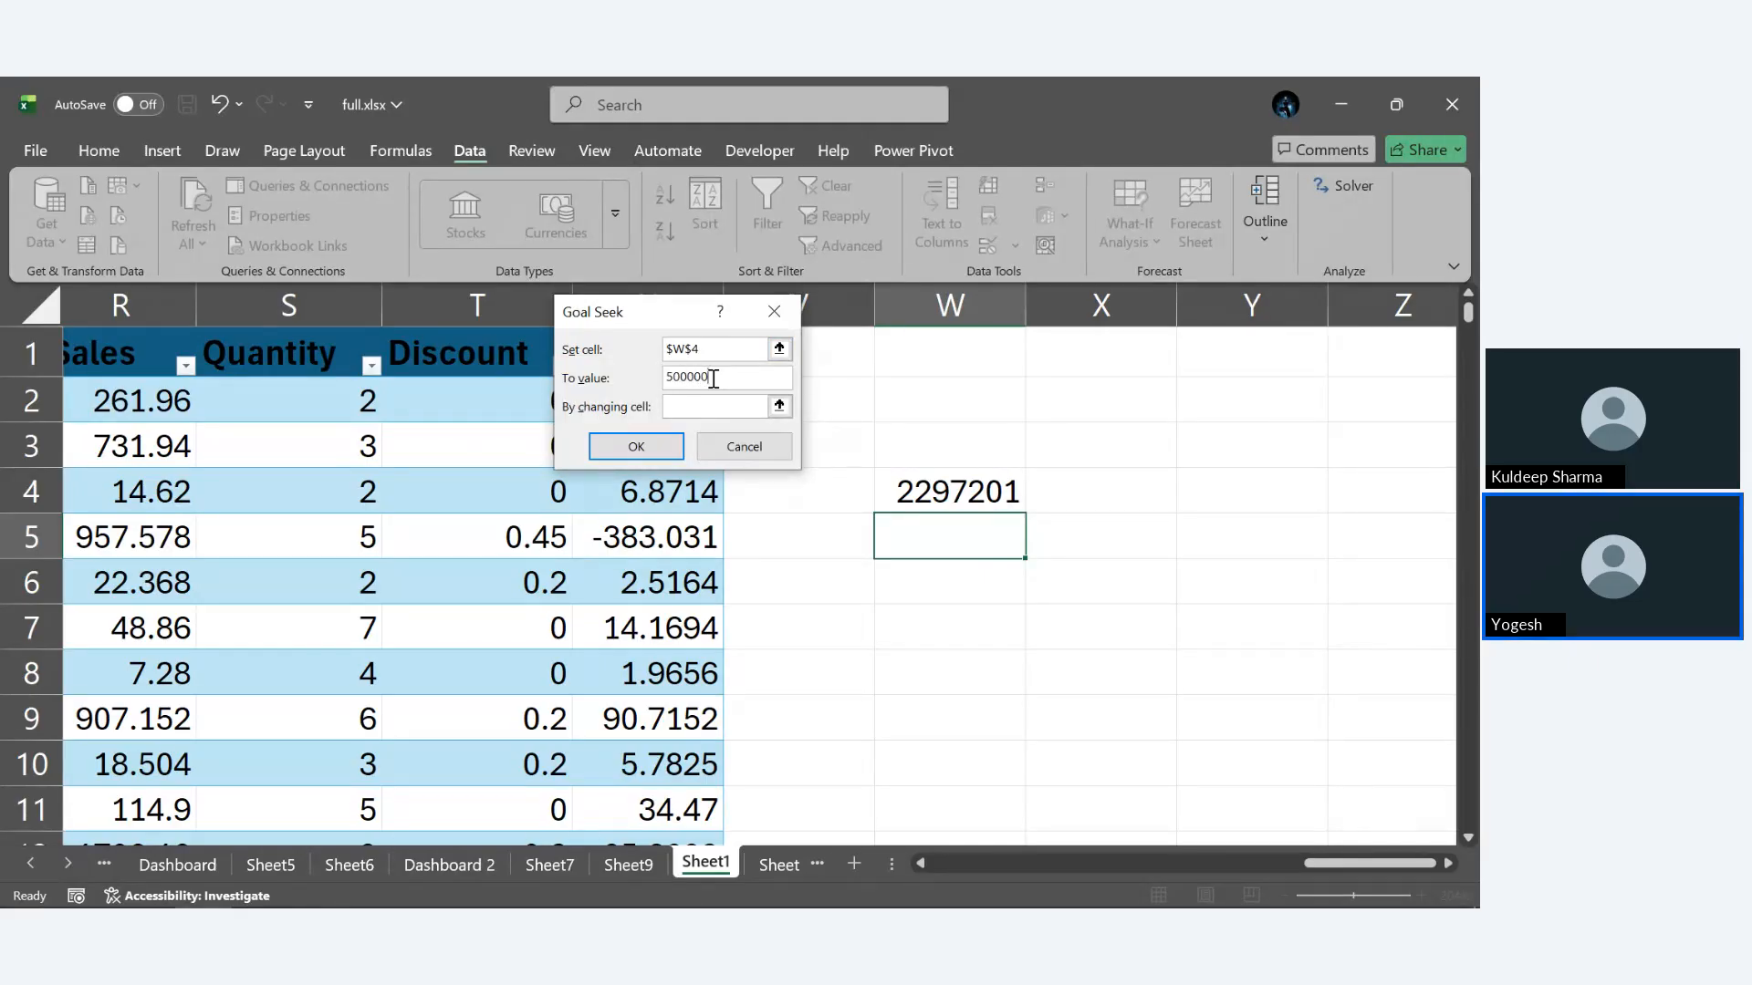
click(778, 408)
click(133, 493)
scroll(556, 567, left, 3)
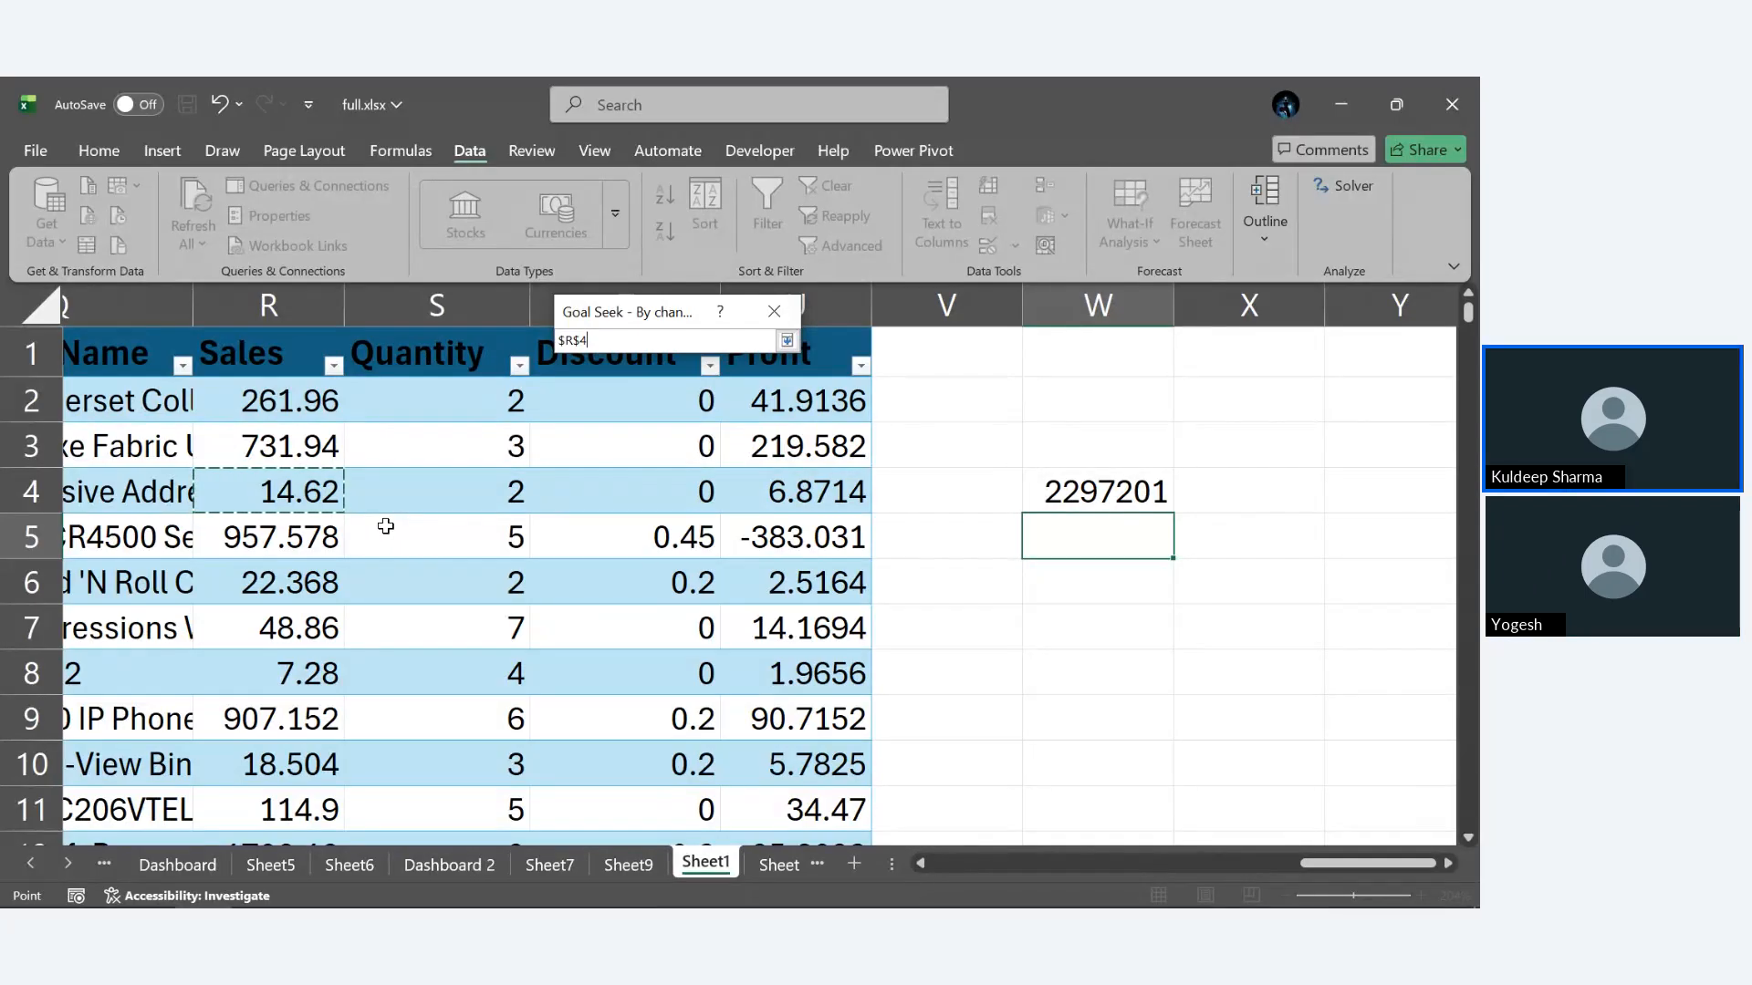
key(Return)
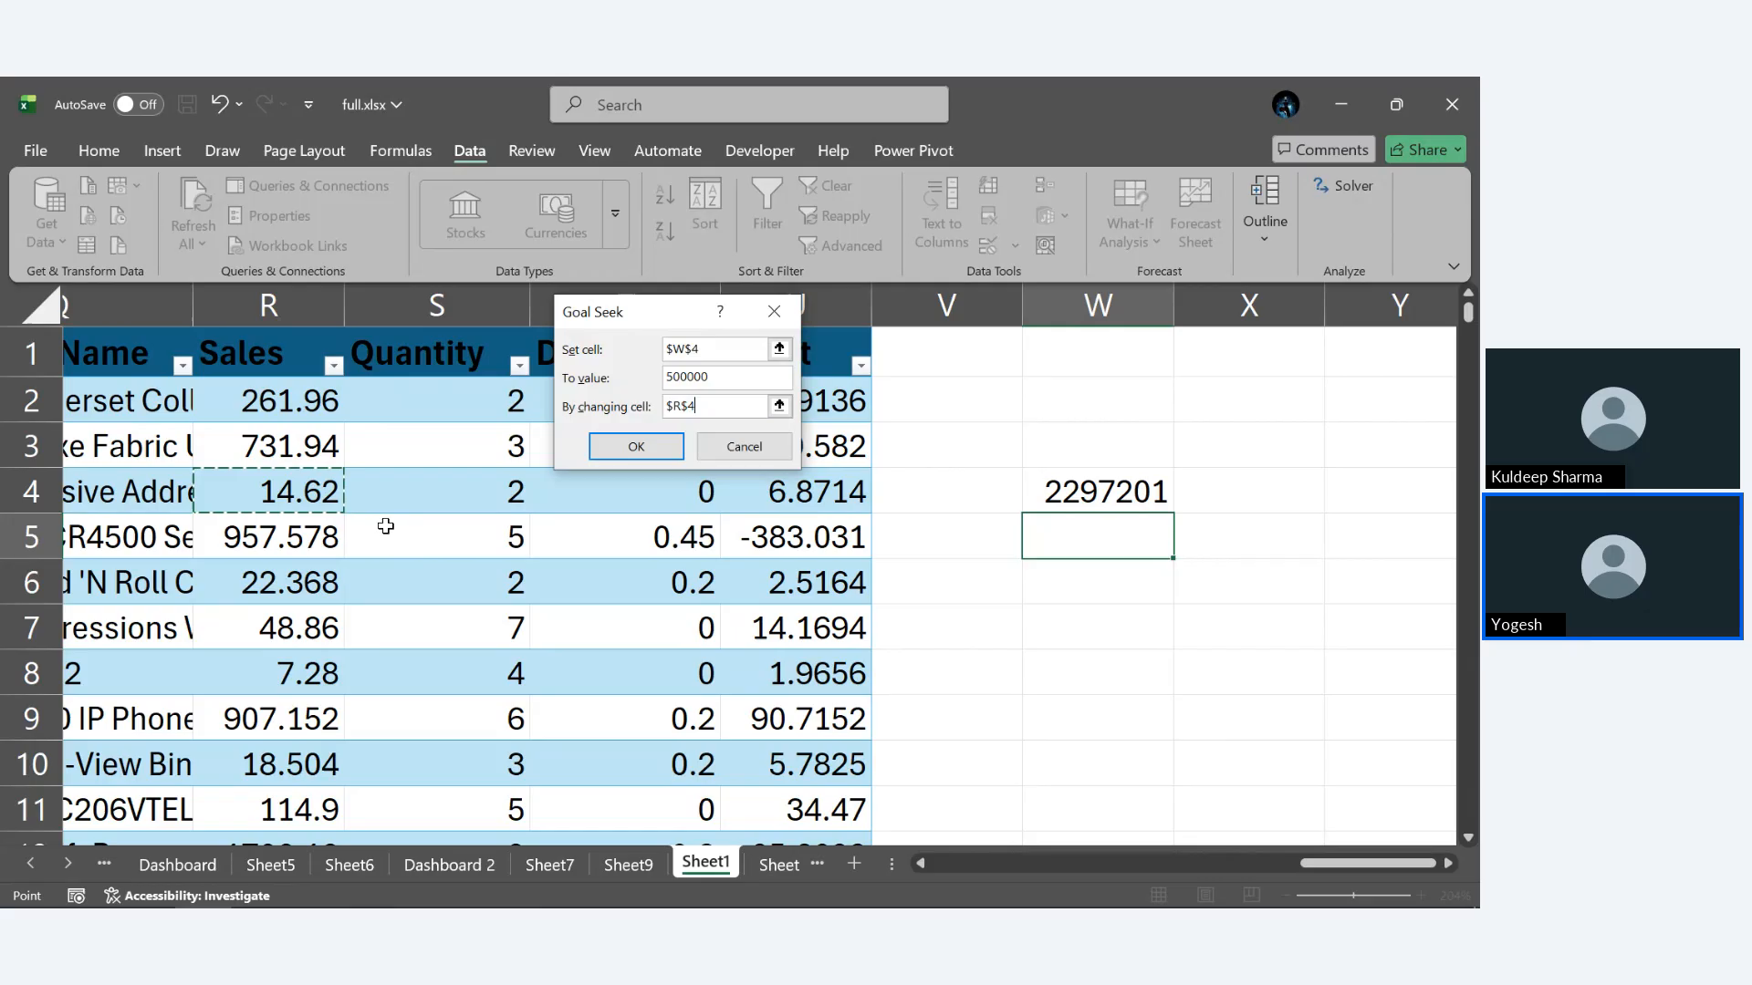
click(600, 447)
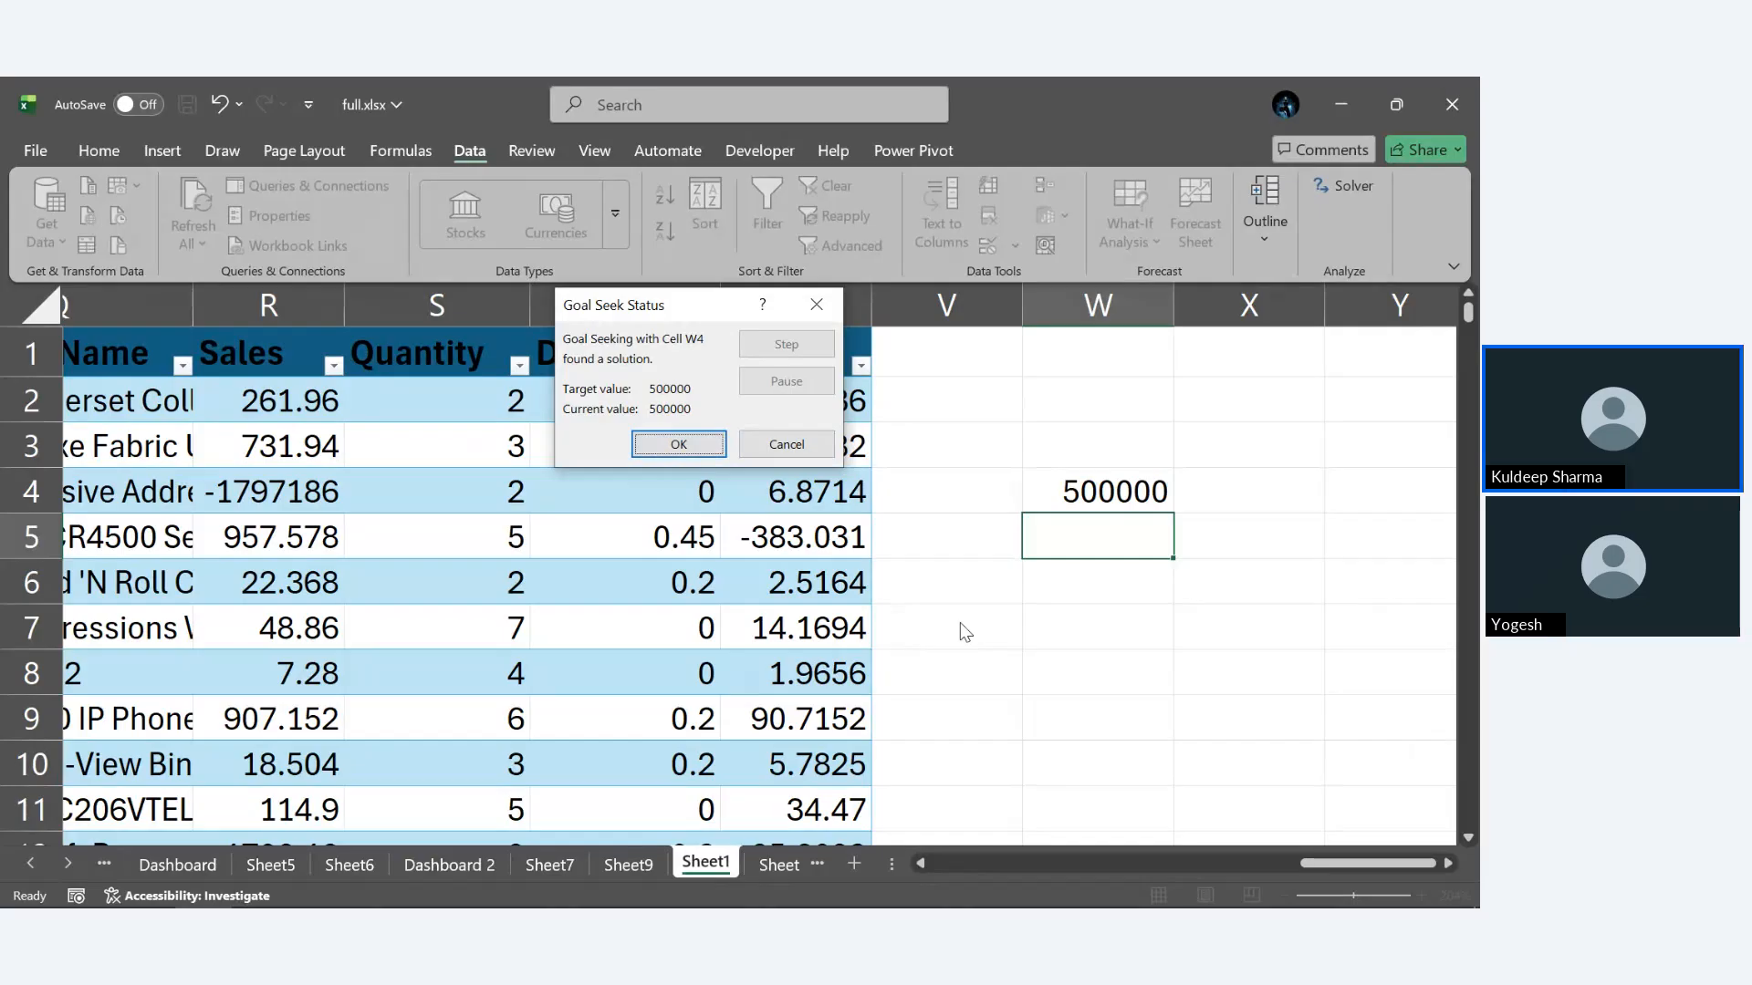
click(786, 444)
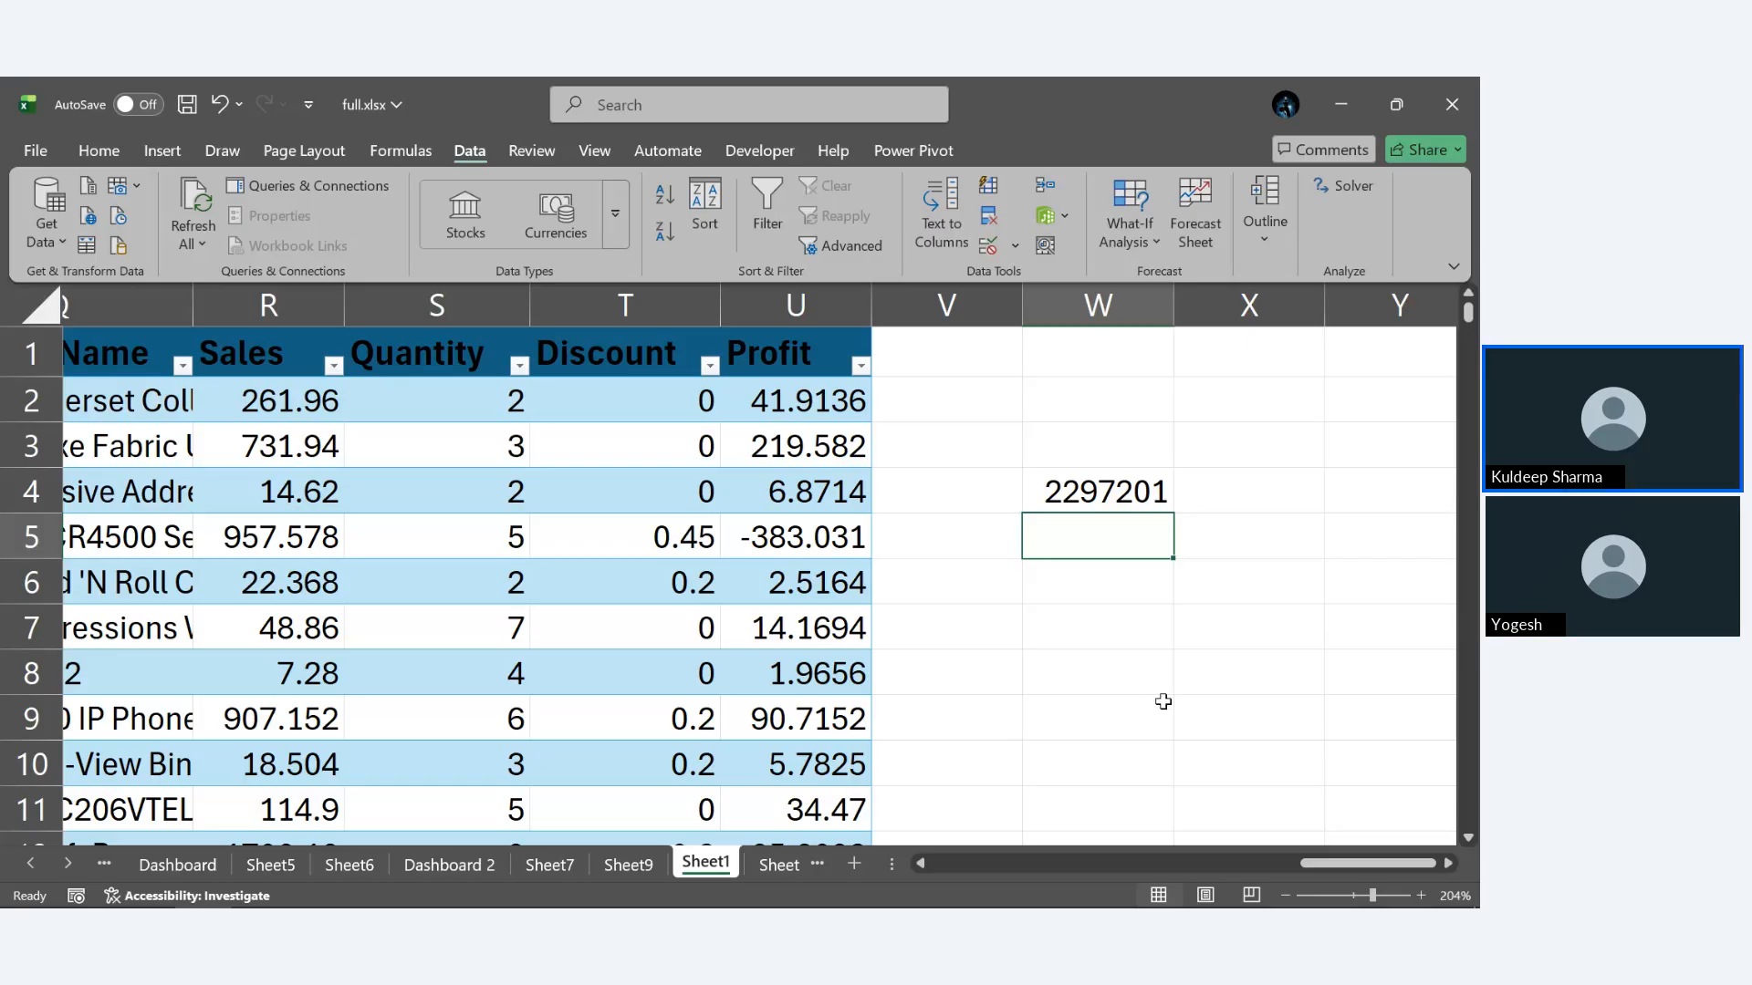
Look at the Scenario Manager and its Add Scenario settings, and review the other what-if analysis options.
click(1131, 230)
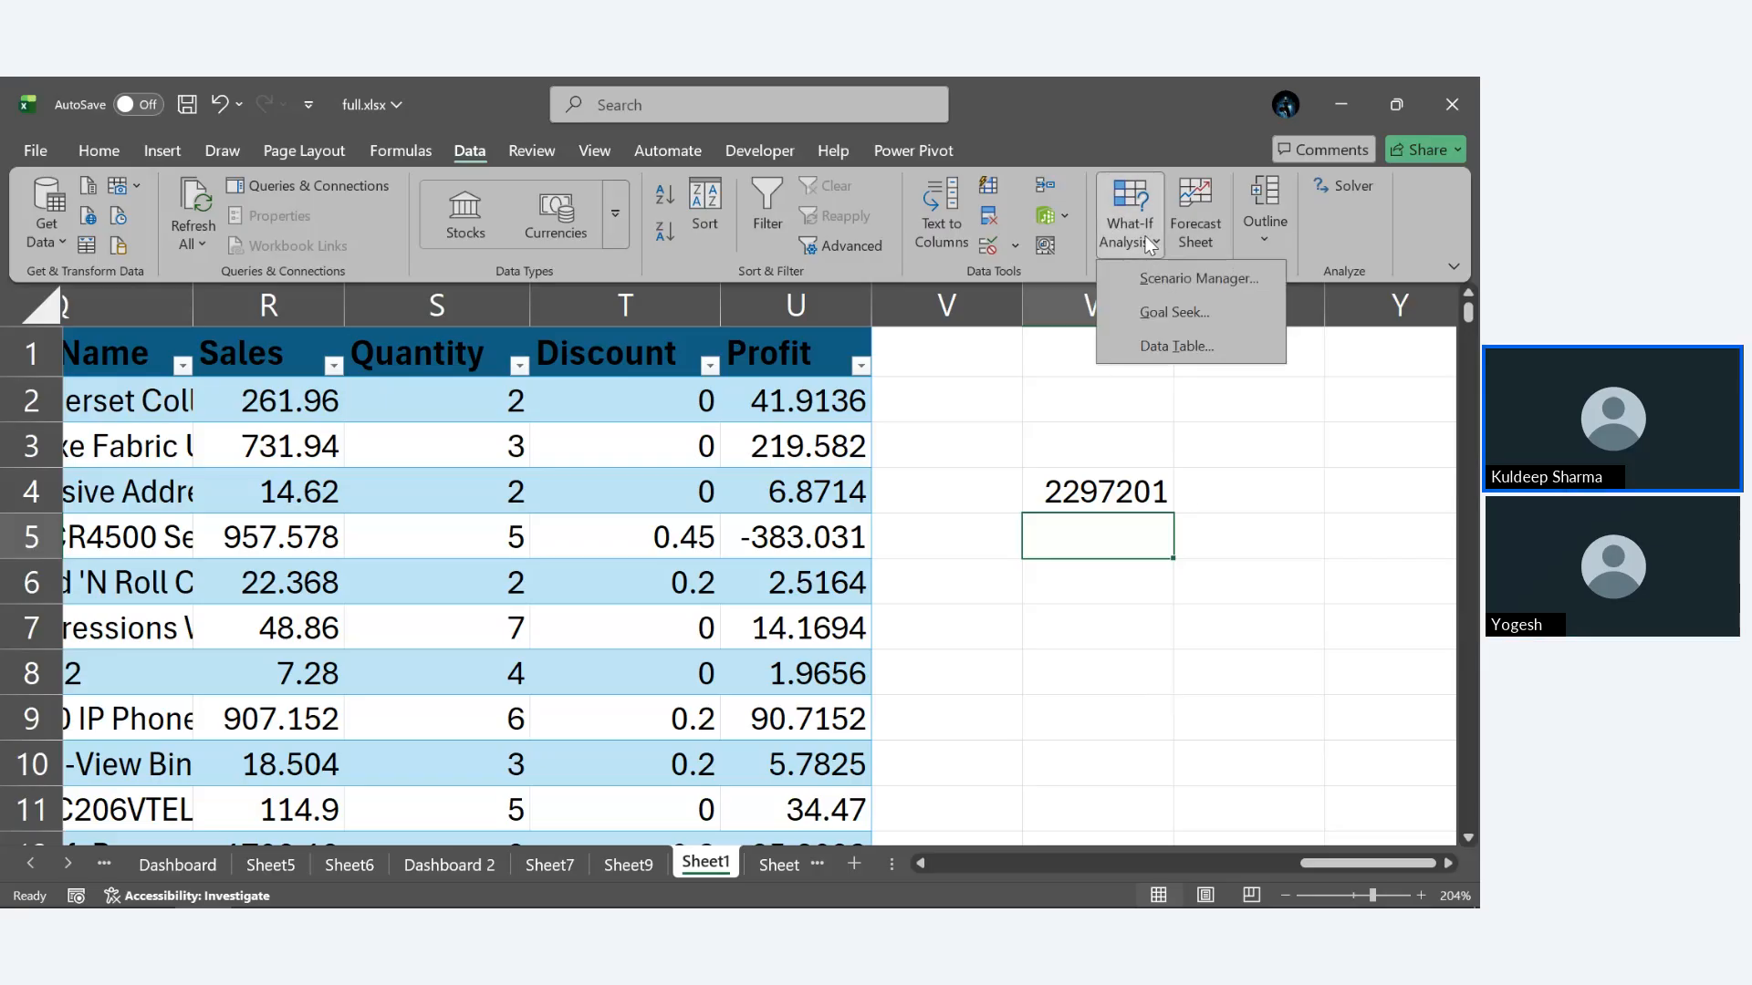
click(1174, 271)
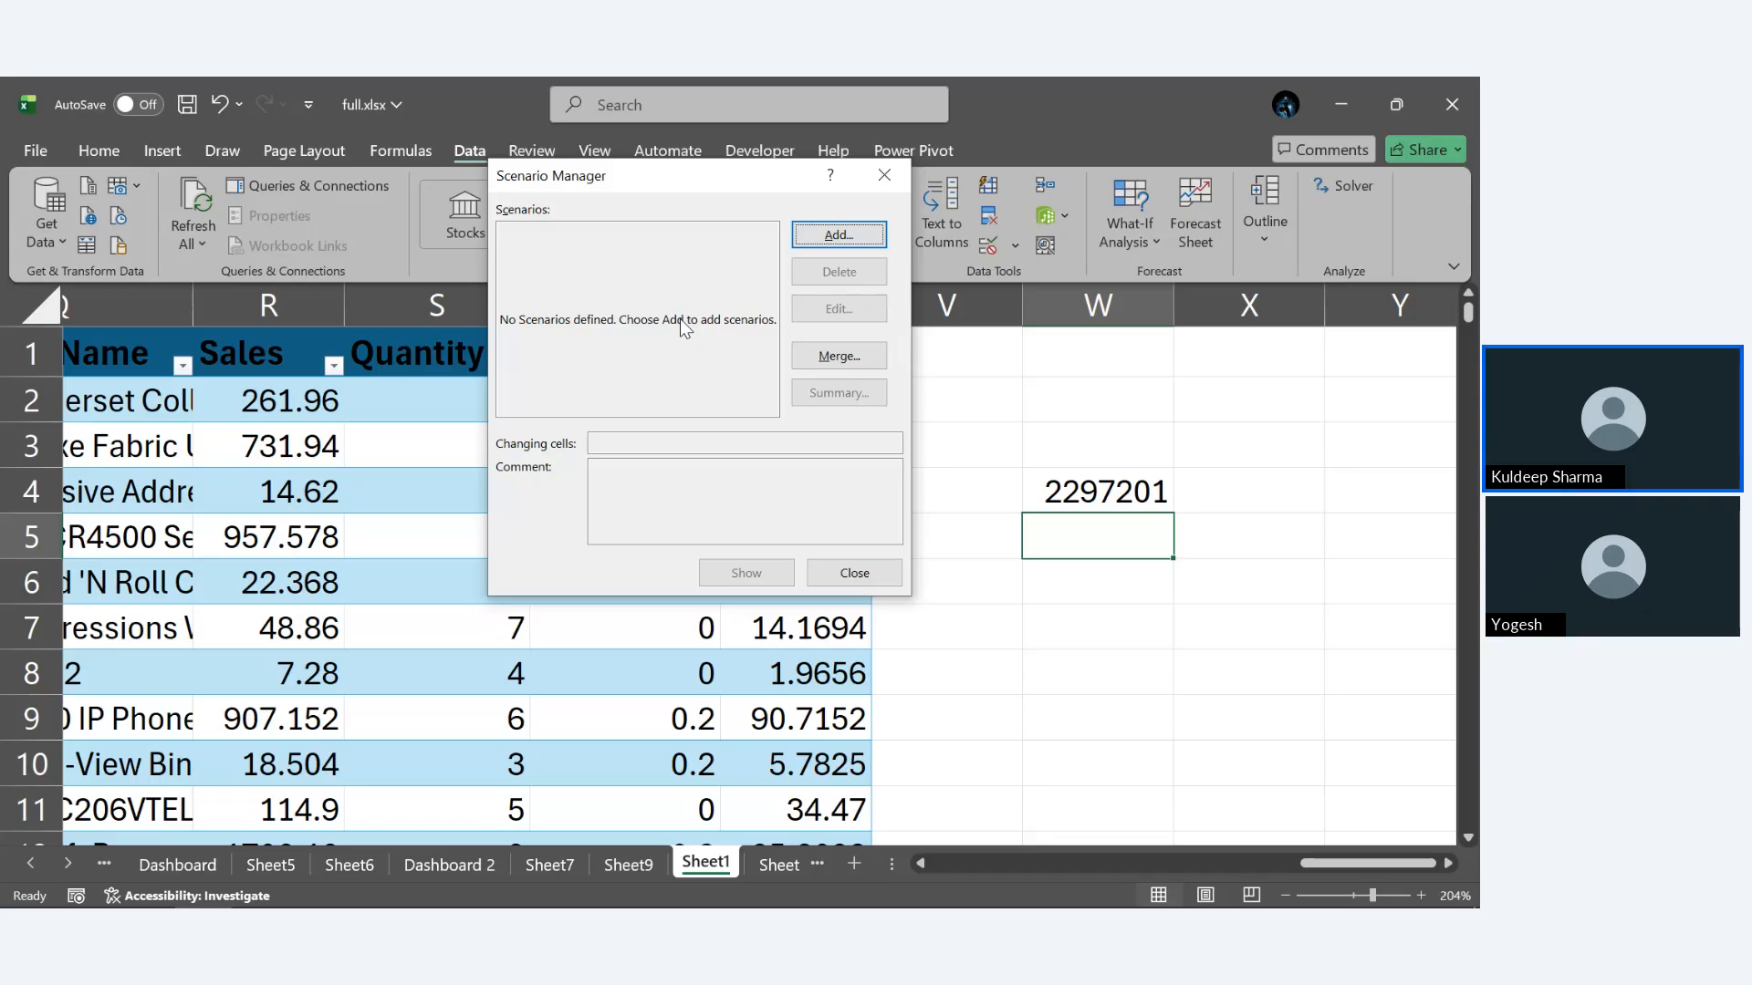
click(818, 238)
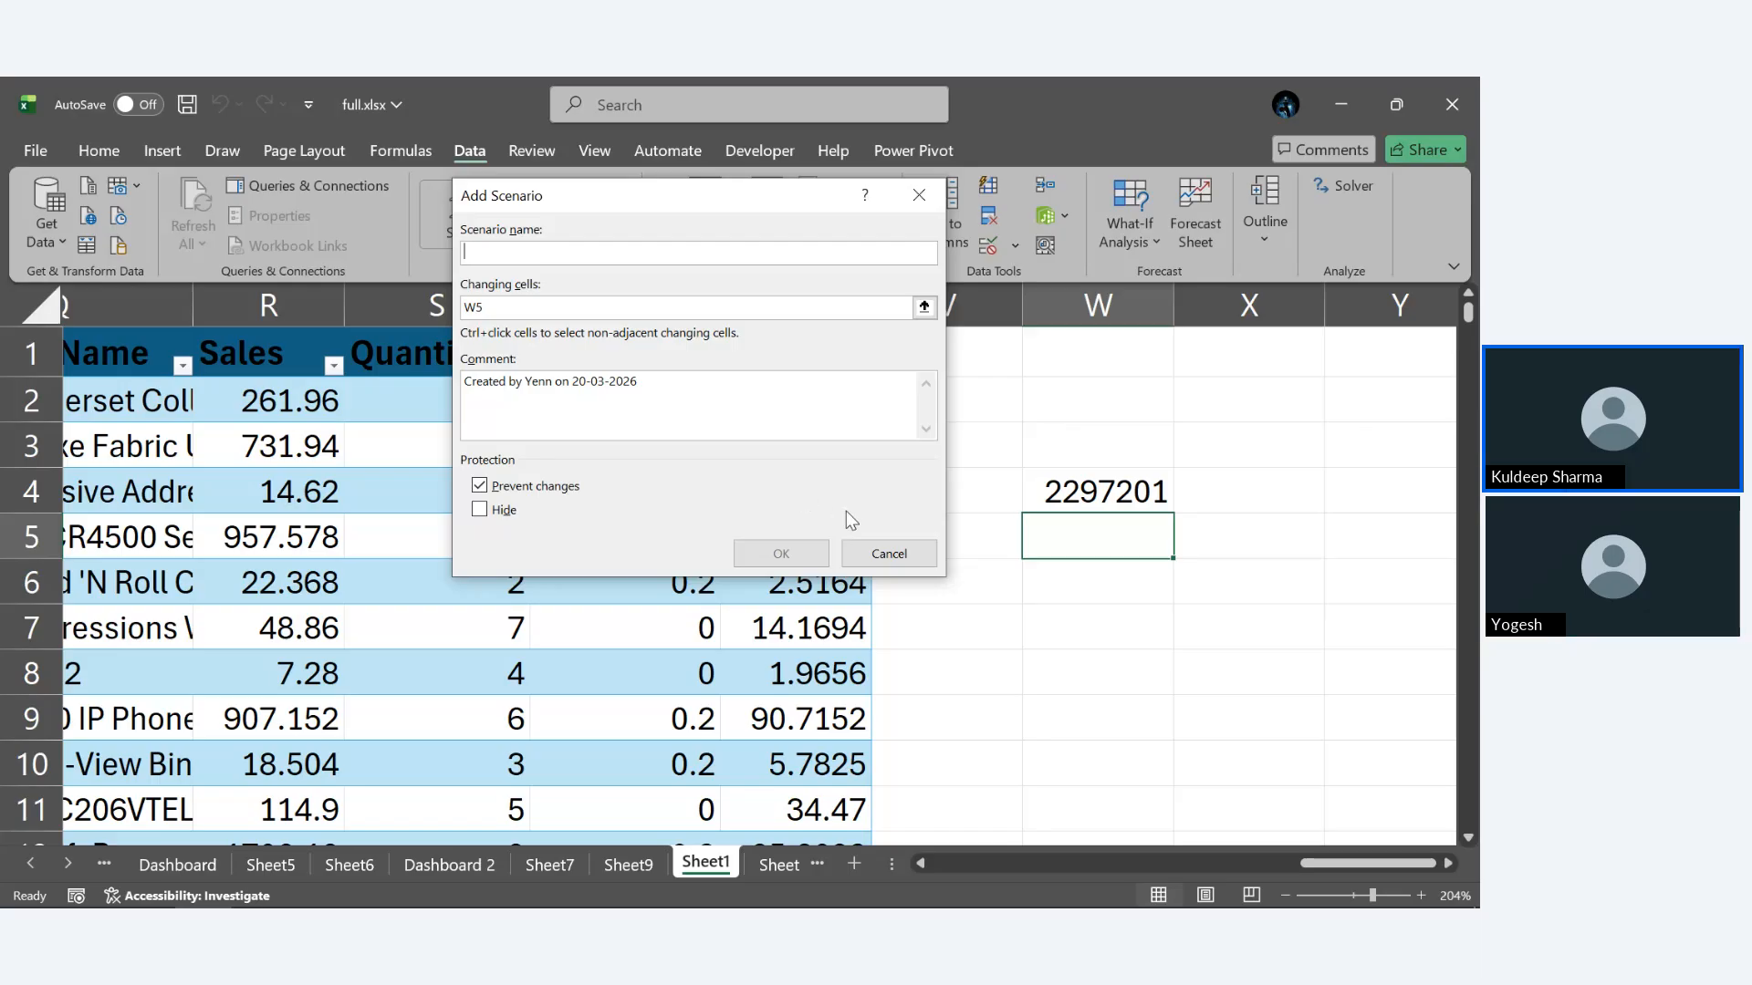
click(885, 552)
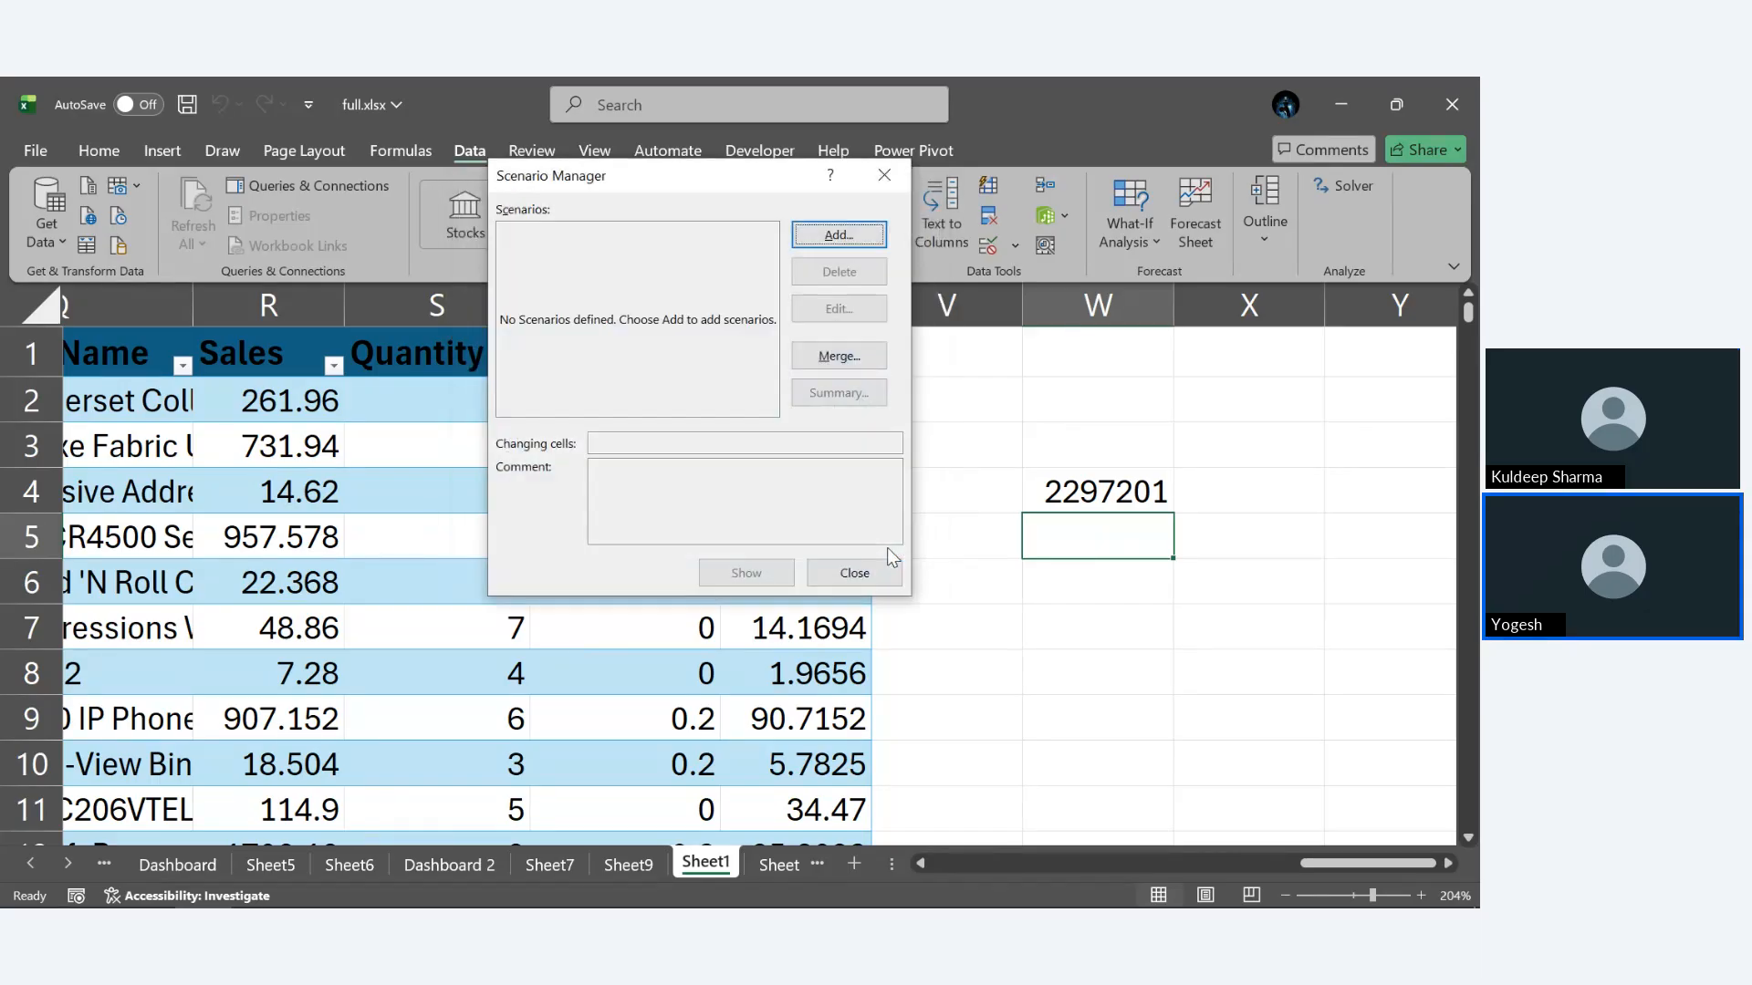
click(865, 569)
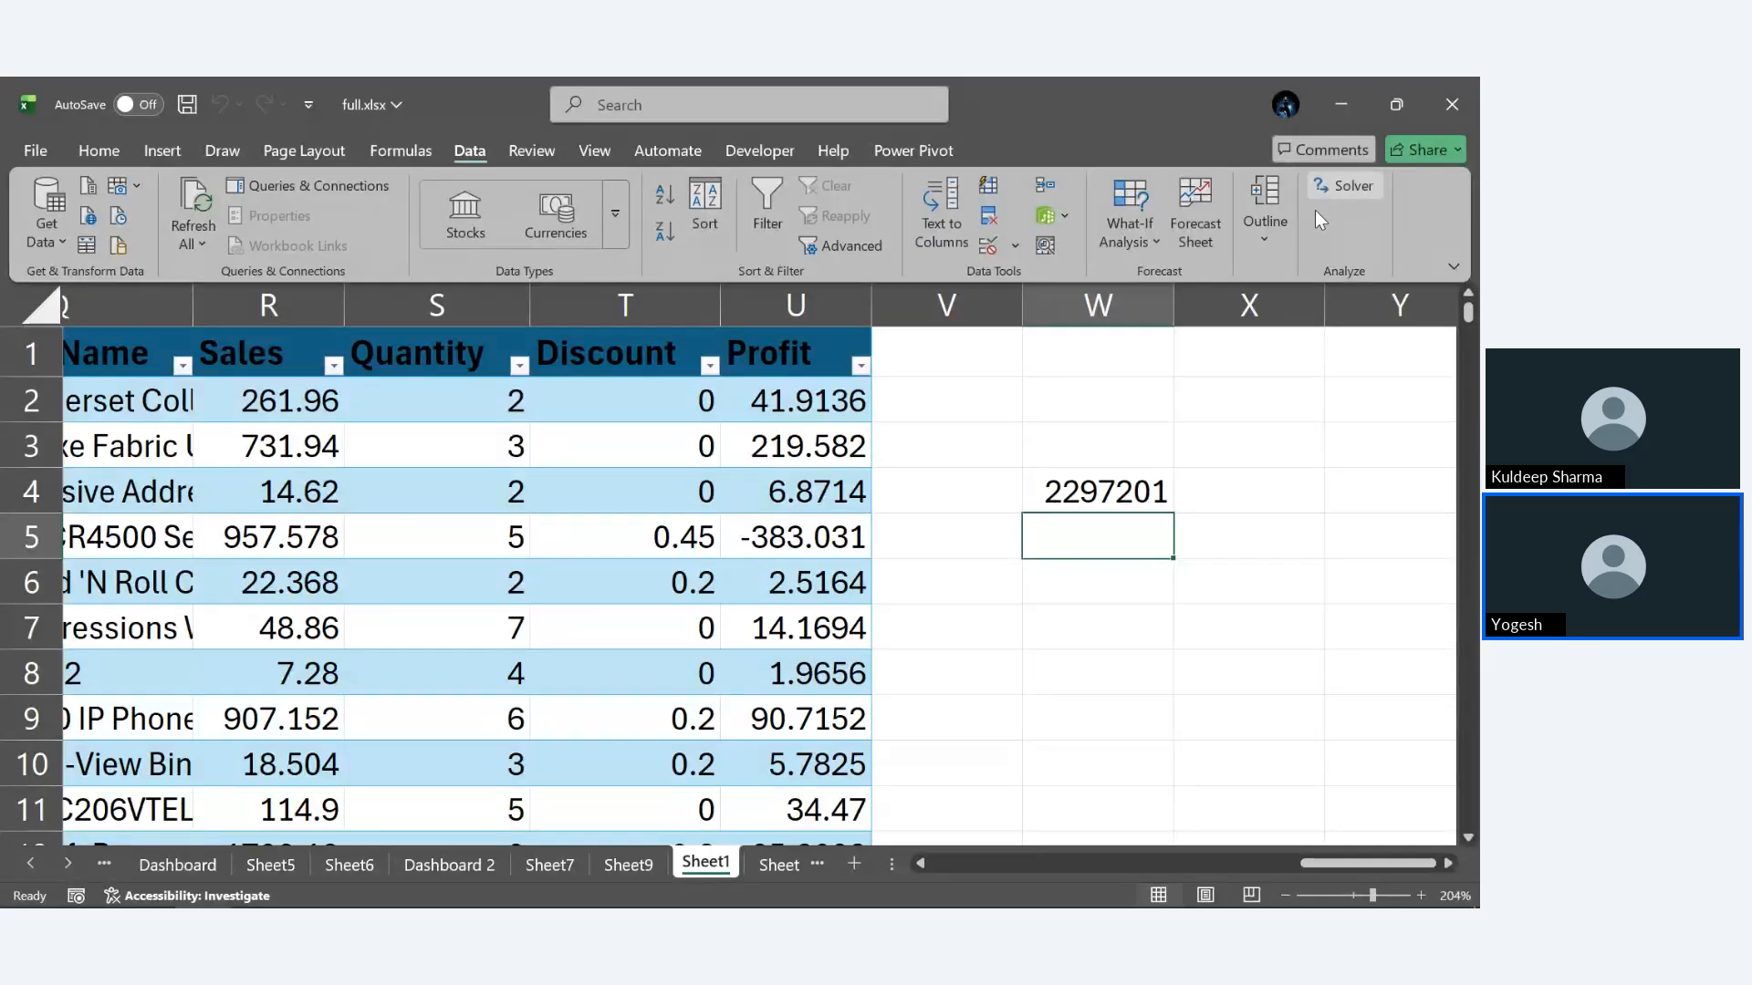
click(1137, 254)
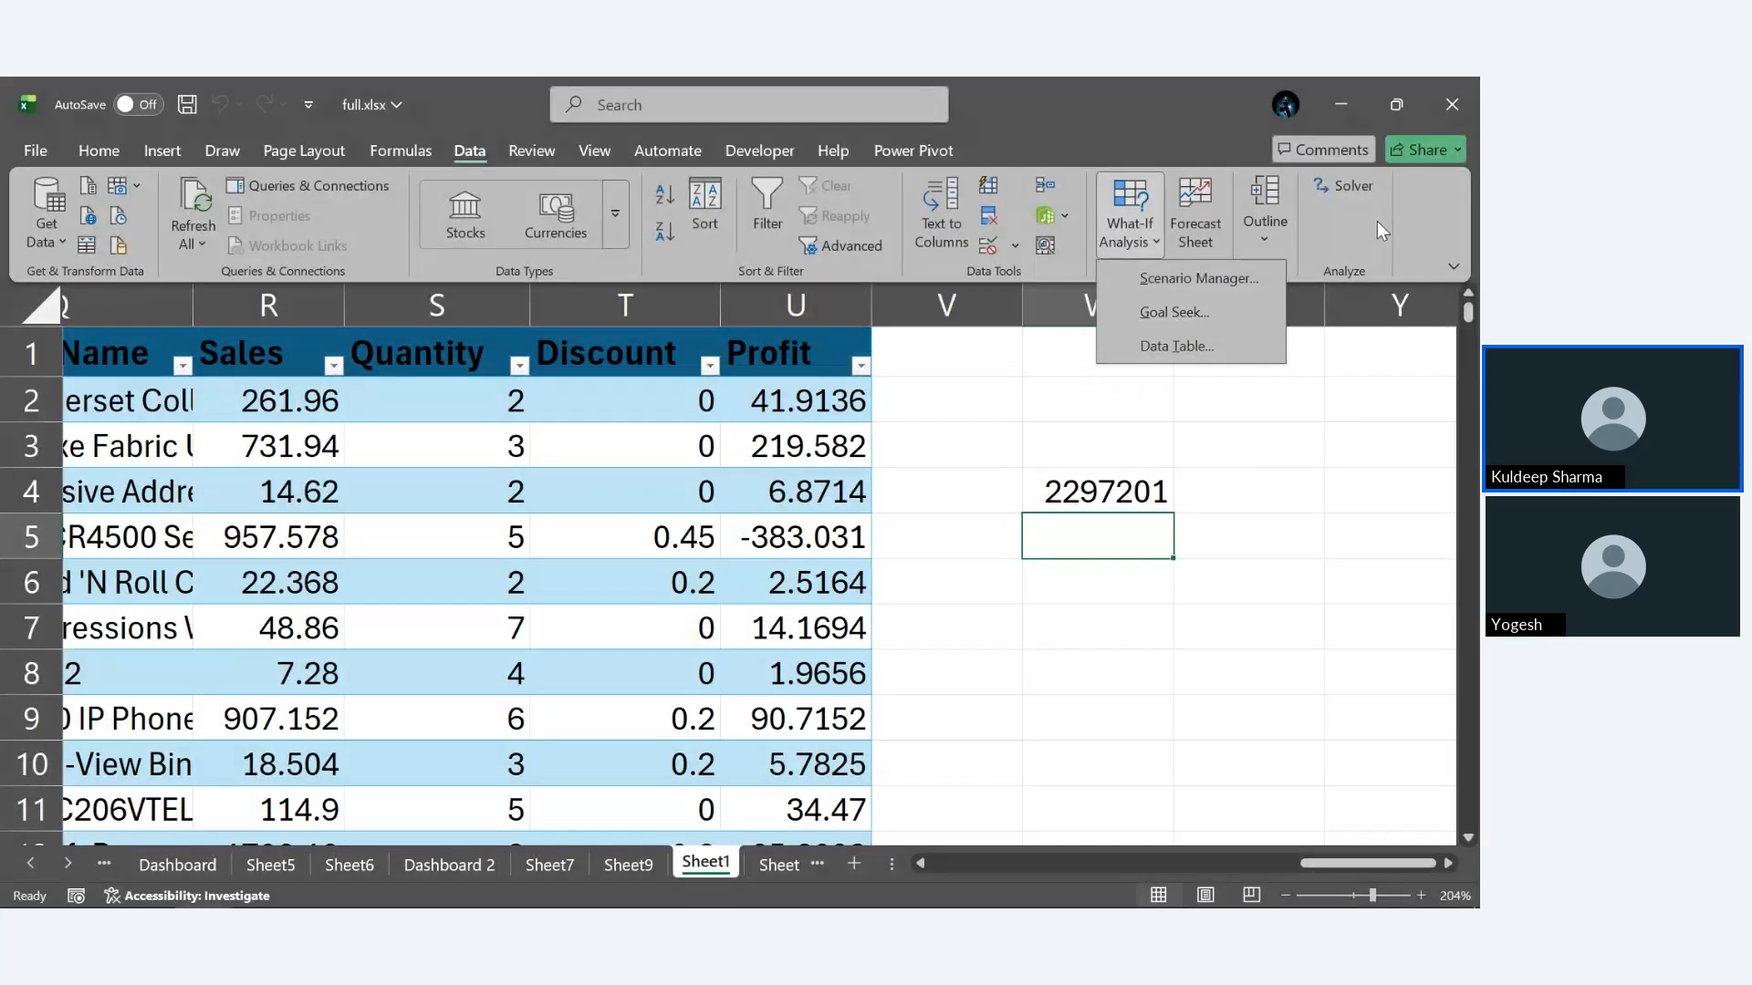
click(1443, 210)
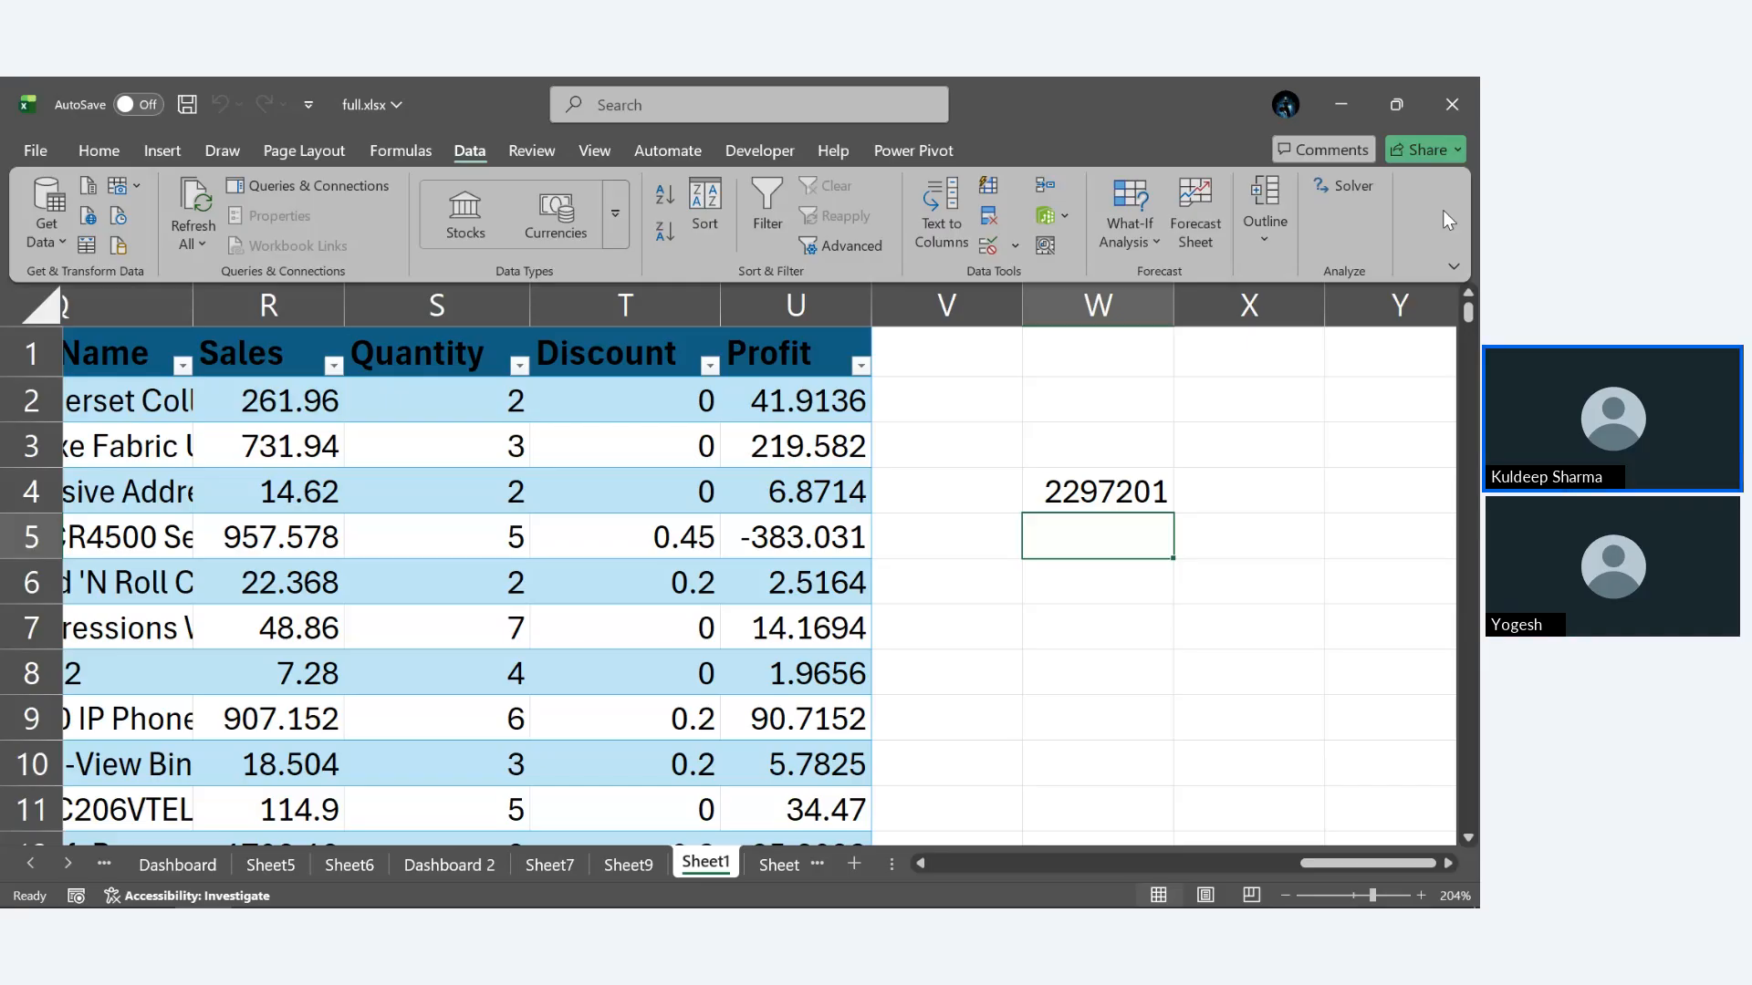
Inspect the General page of the Excel options and close it.
click(1129, 501)
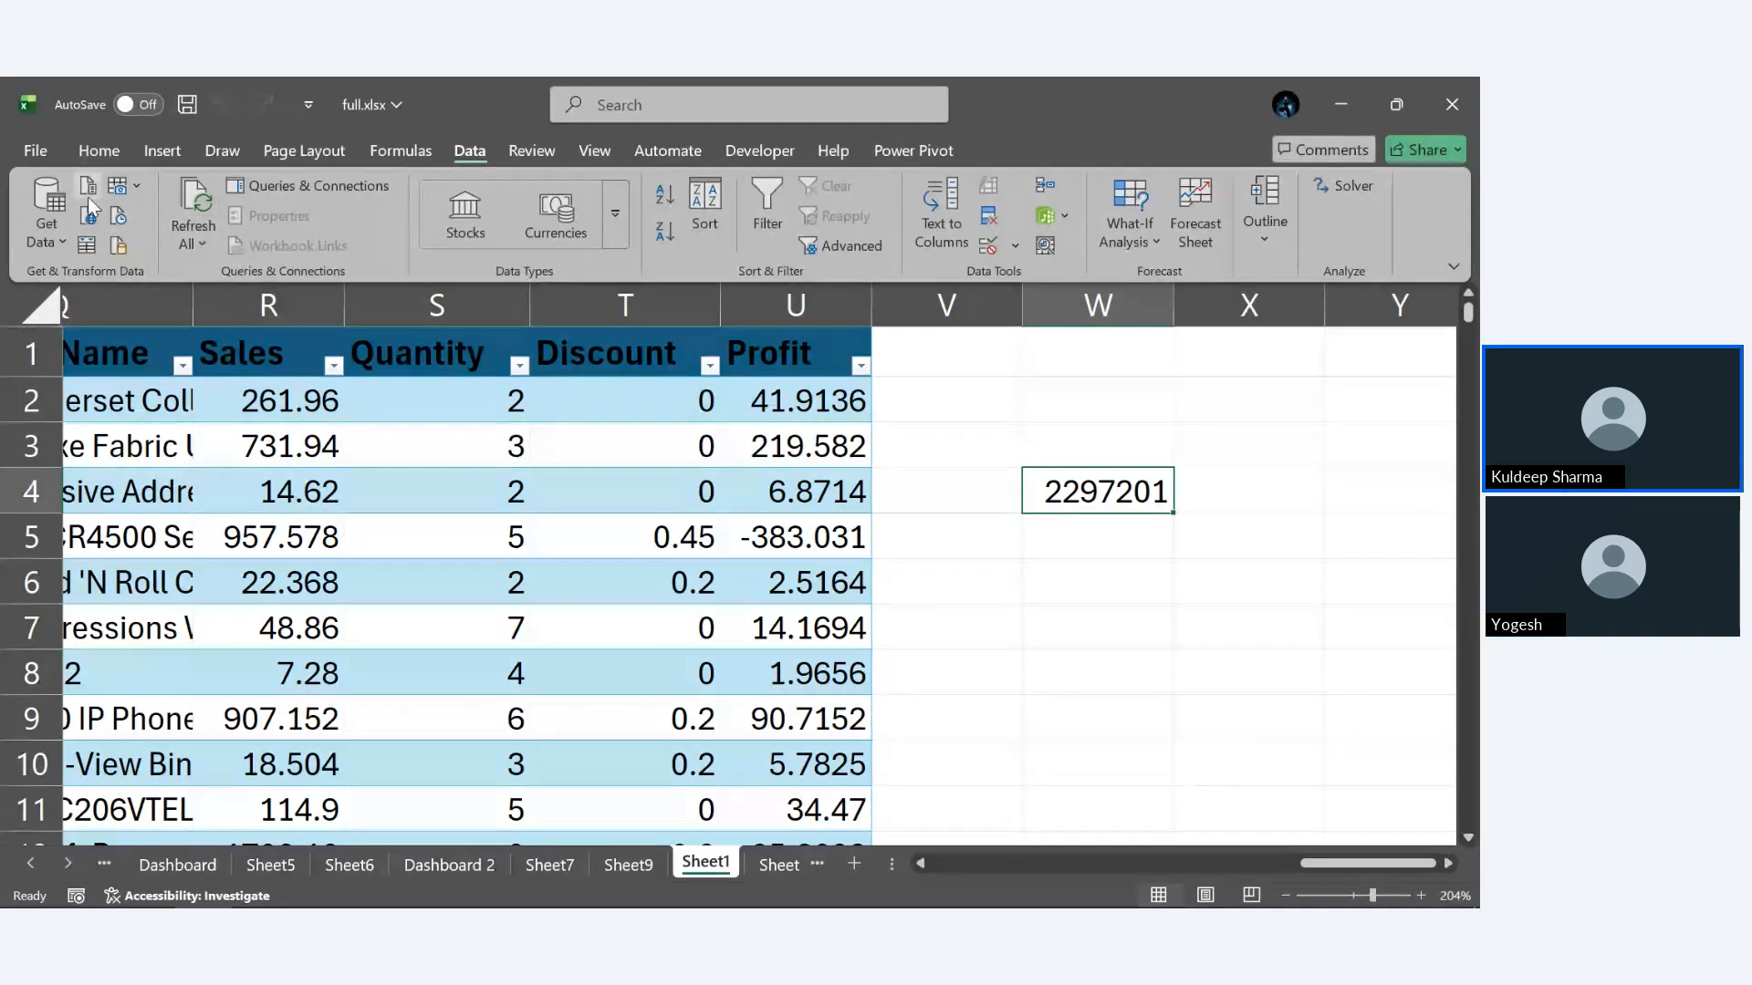
click(27, 153)
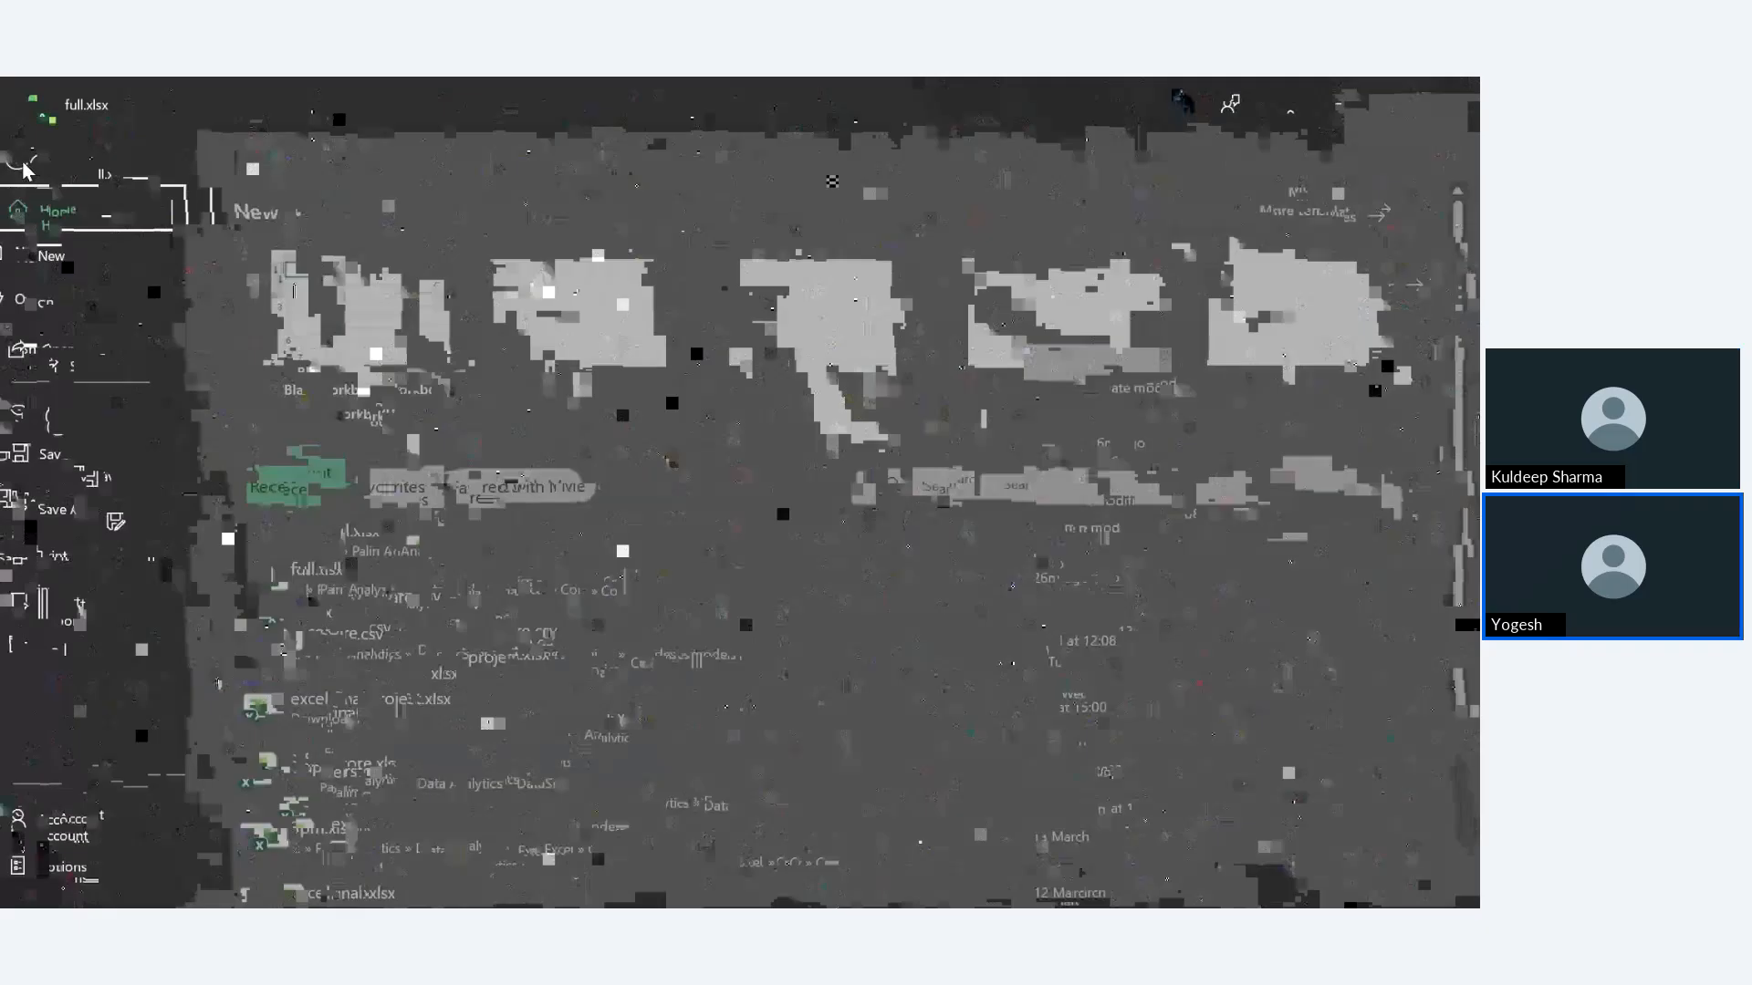
click(67, 869)
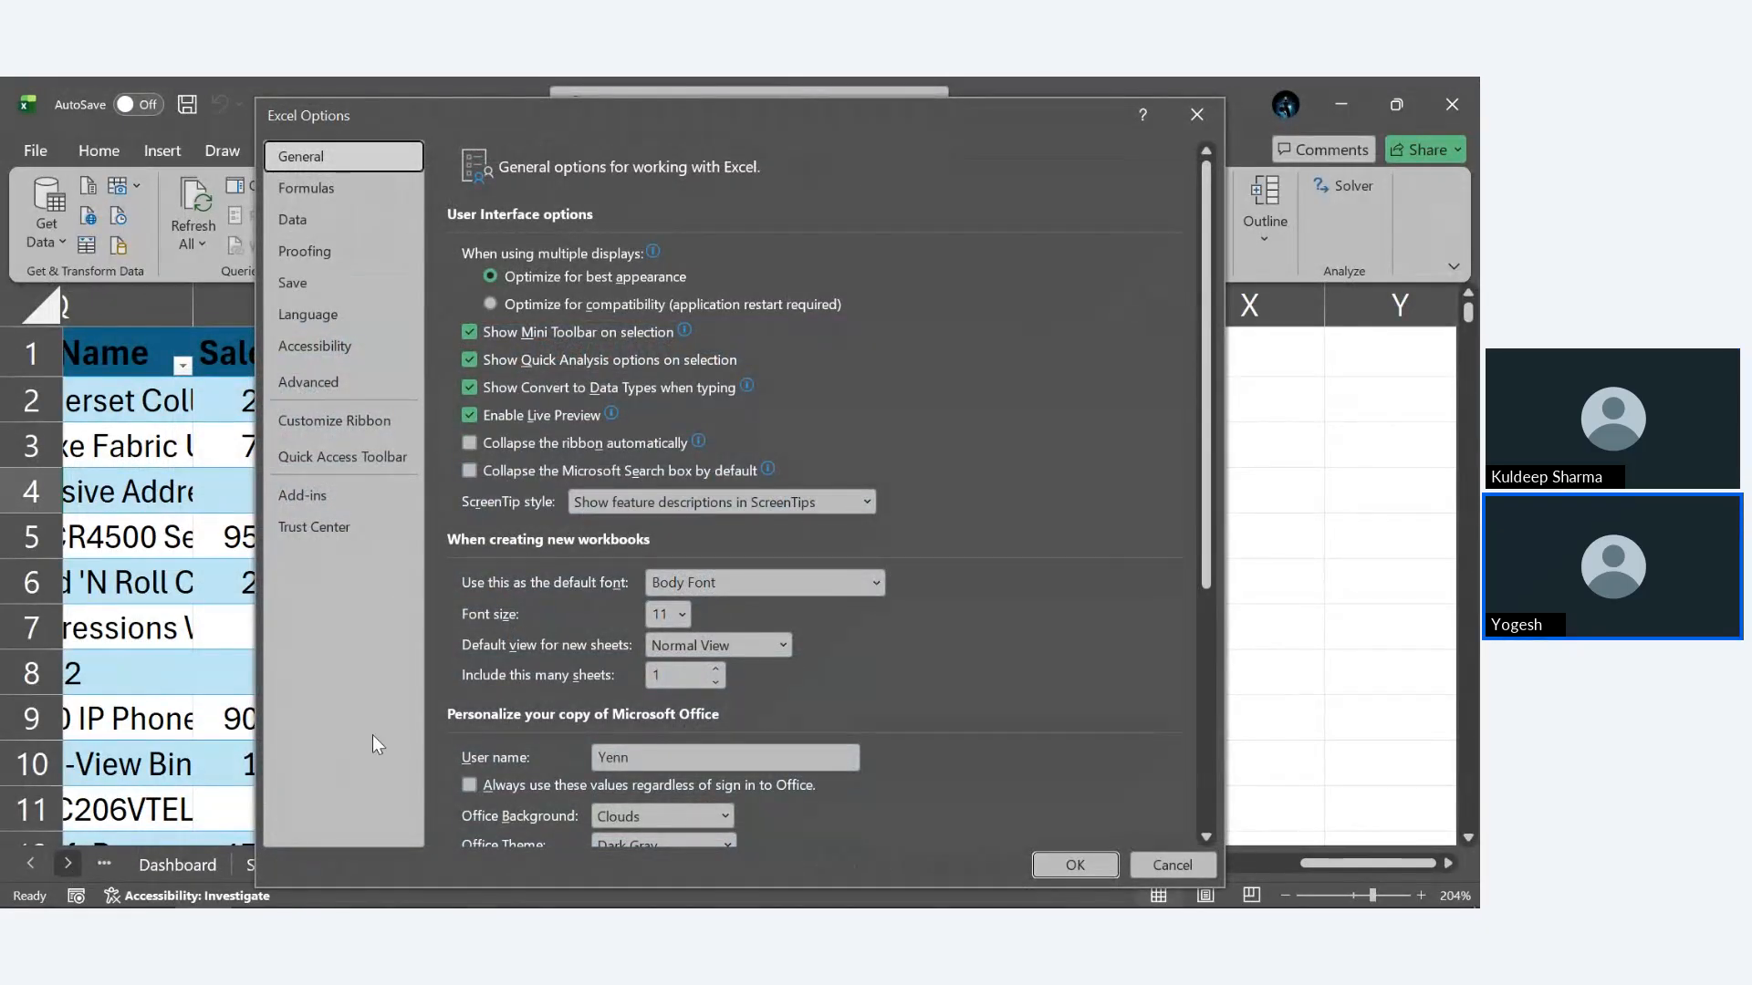
click(1179, 863)
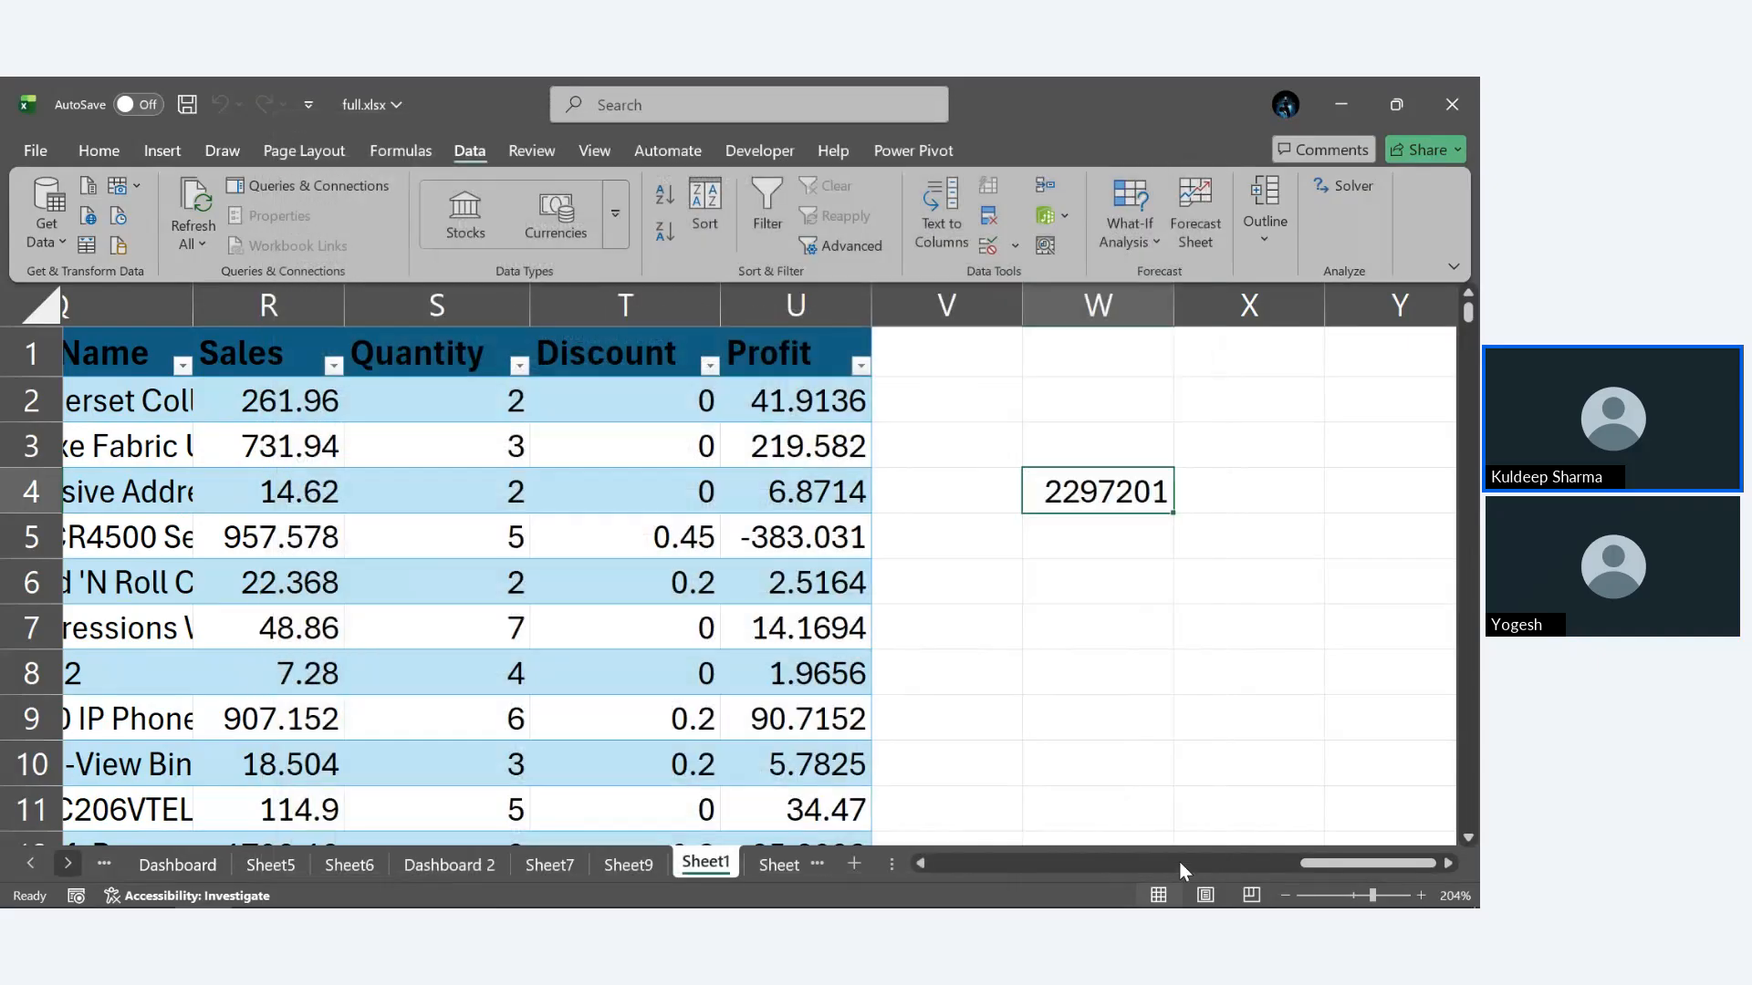
Switch to the TN-DA-104 Zoho Meeting window in the Brave browser.
mouse_move(28, 905)
mouse_move(86, 885)
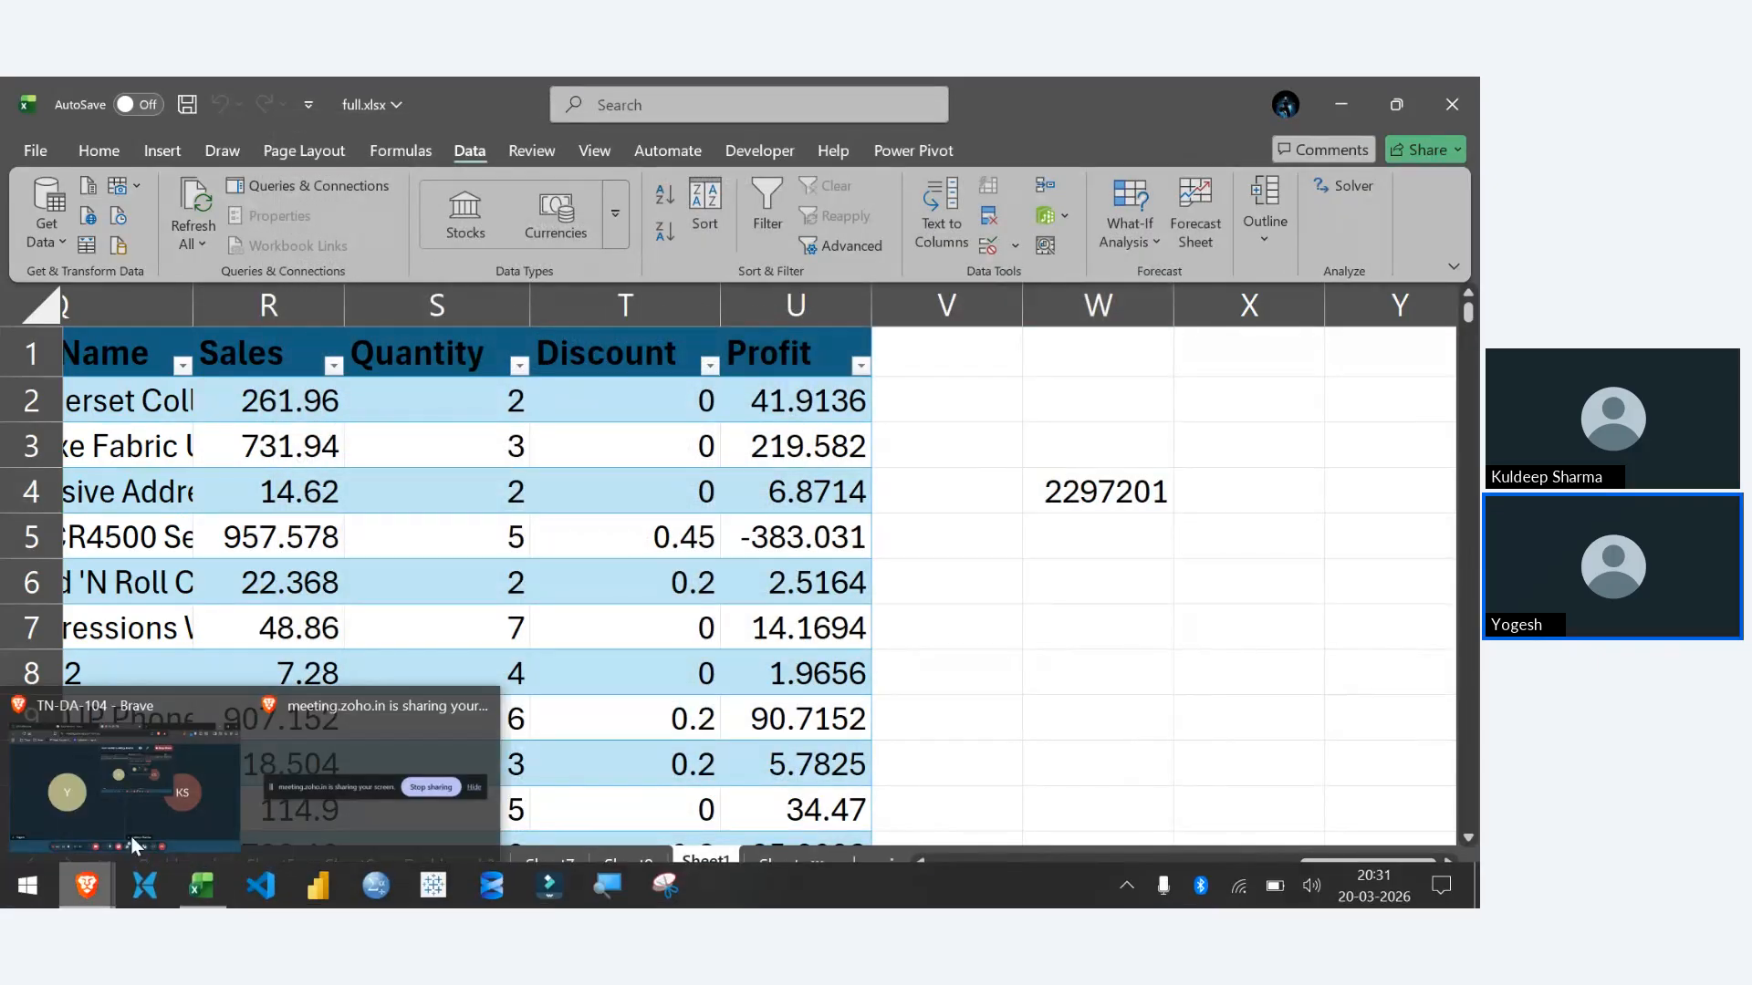
click(157, 797)
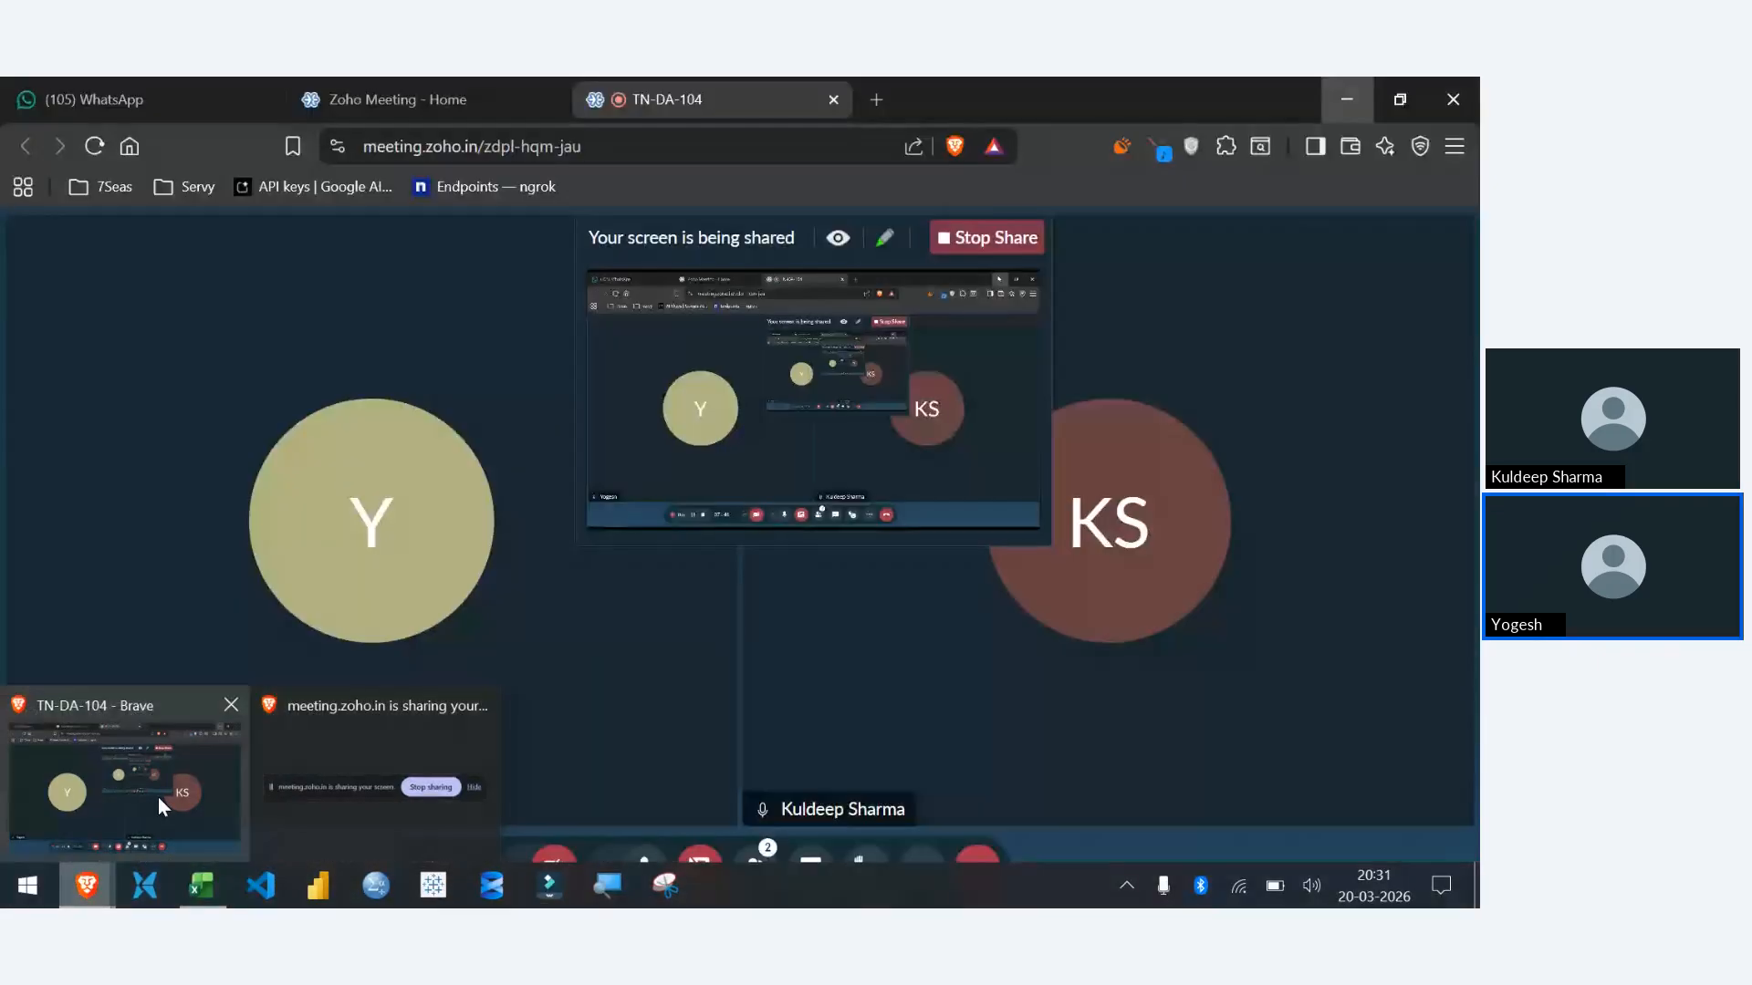
click(838, 238)
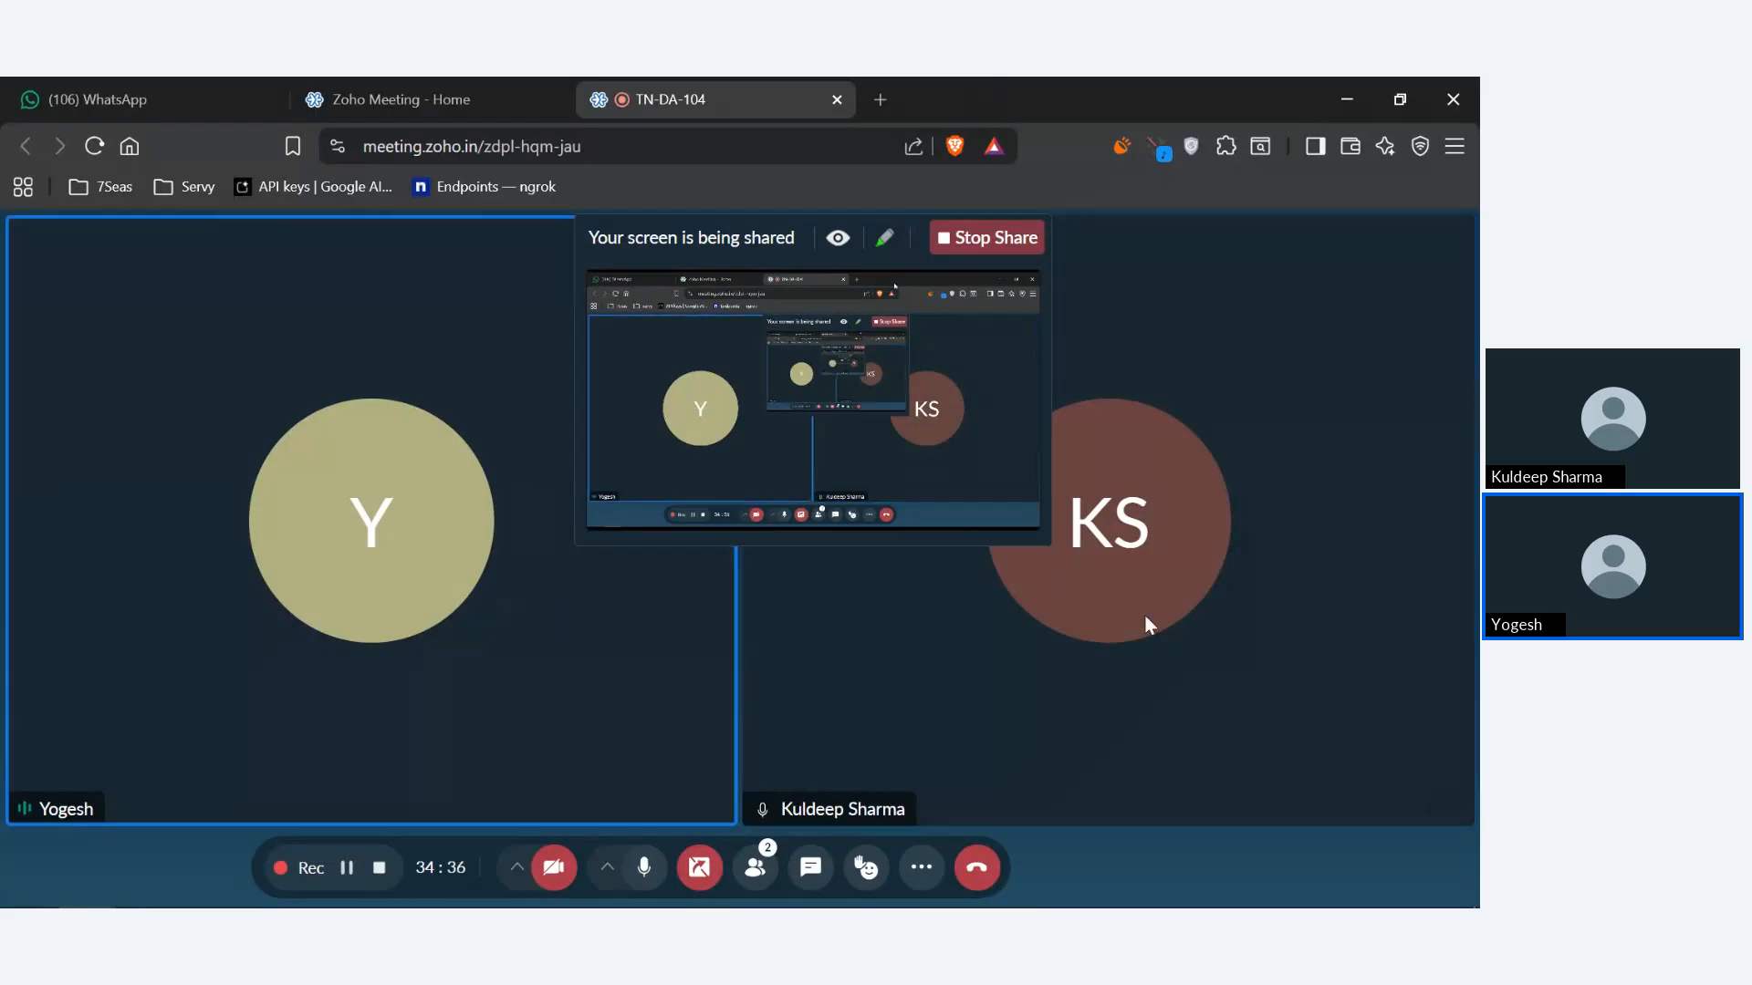
mouse_move(1227, 880)
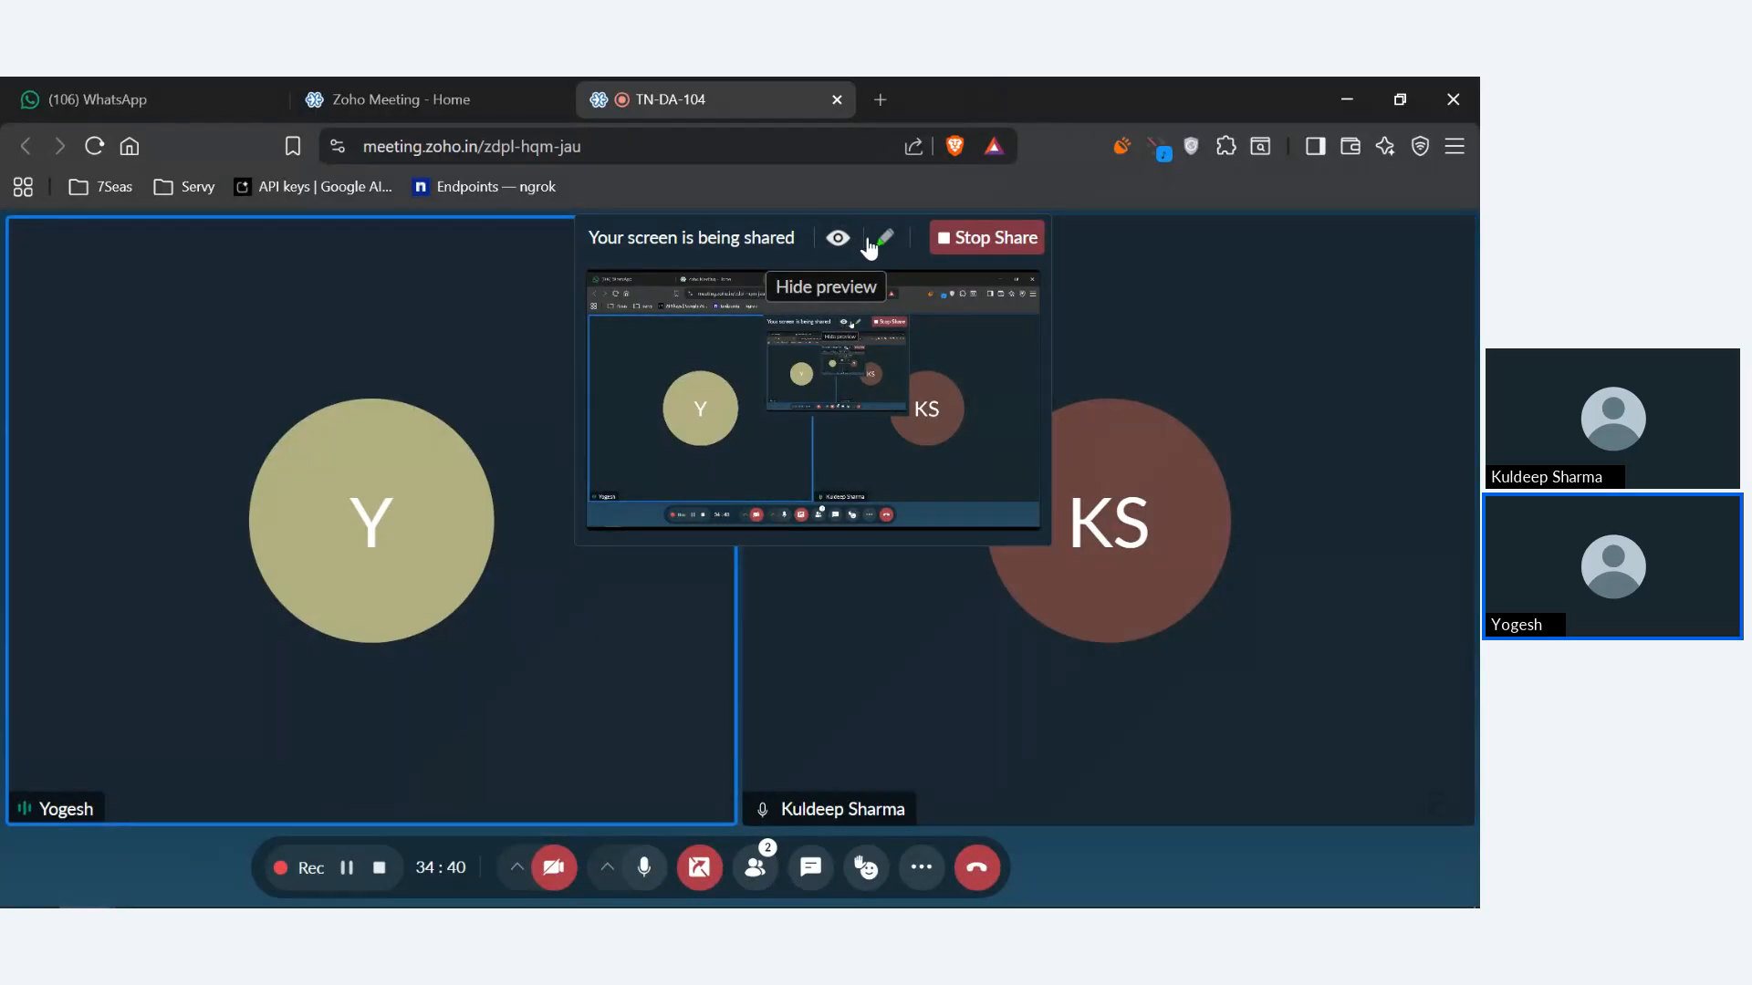
Restart the meeting's screen share, launch Picture-in-Picture mode and switch back to the full.xlsx workbook in Excel.
click(963, 241)
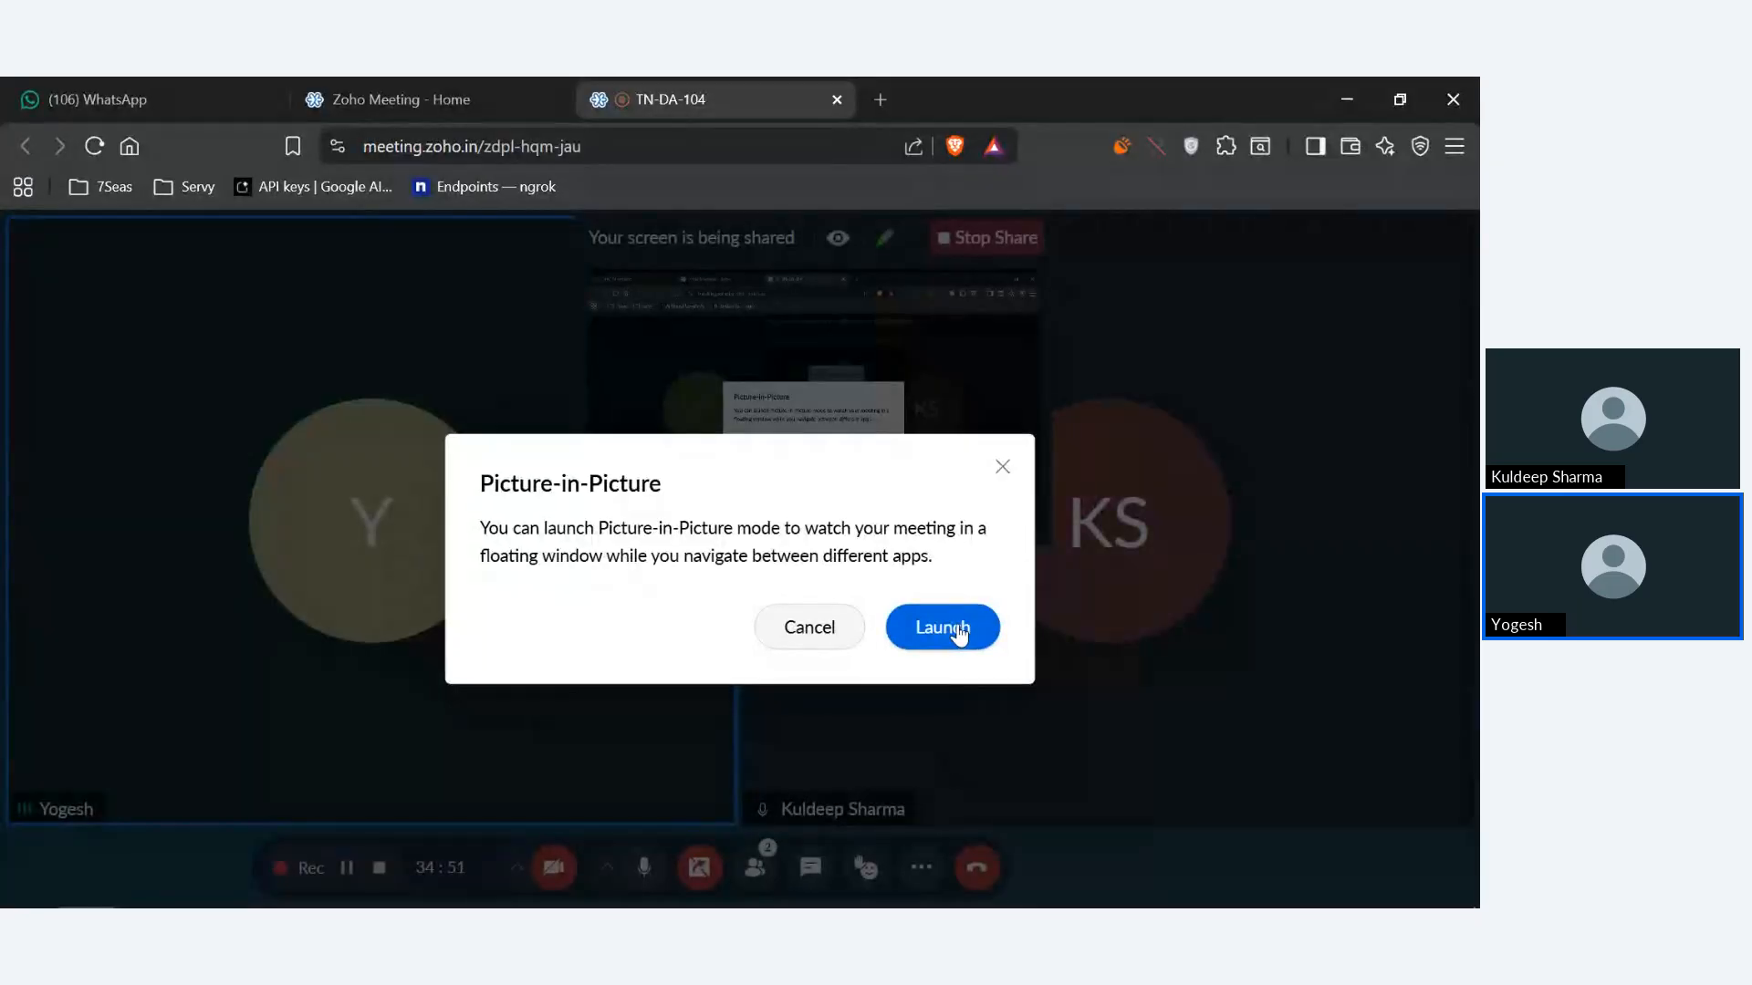
click(950, 626)
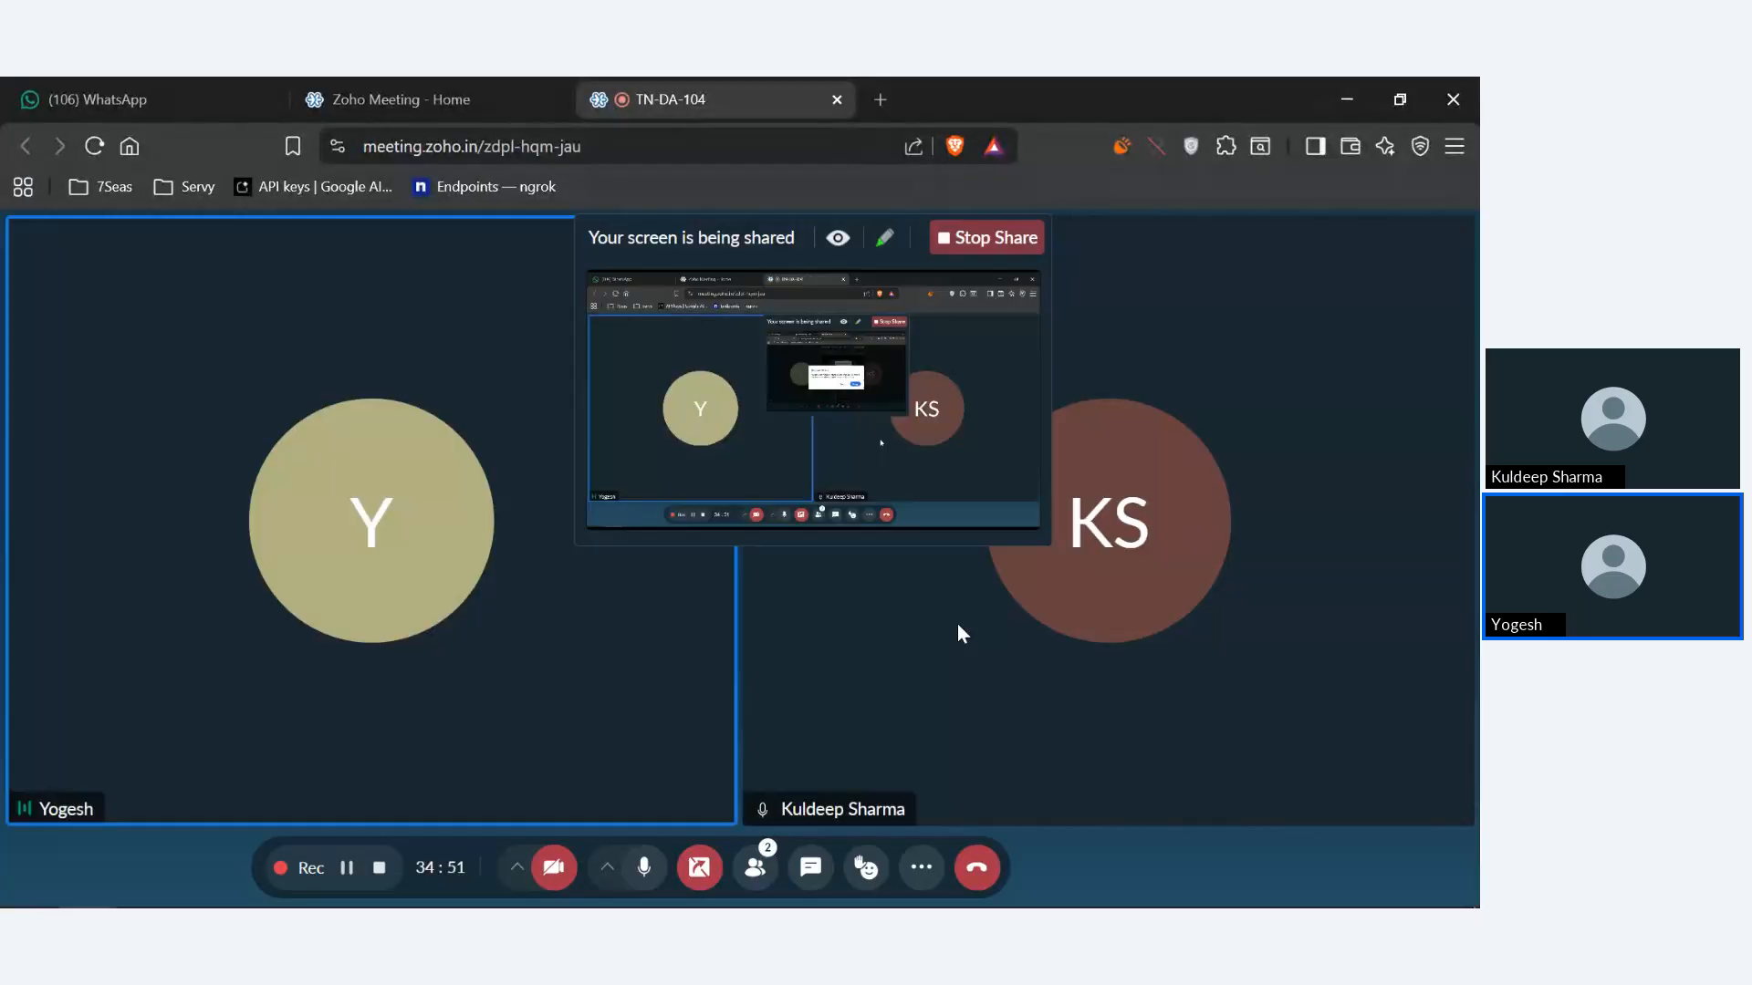
click(1347, 87)
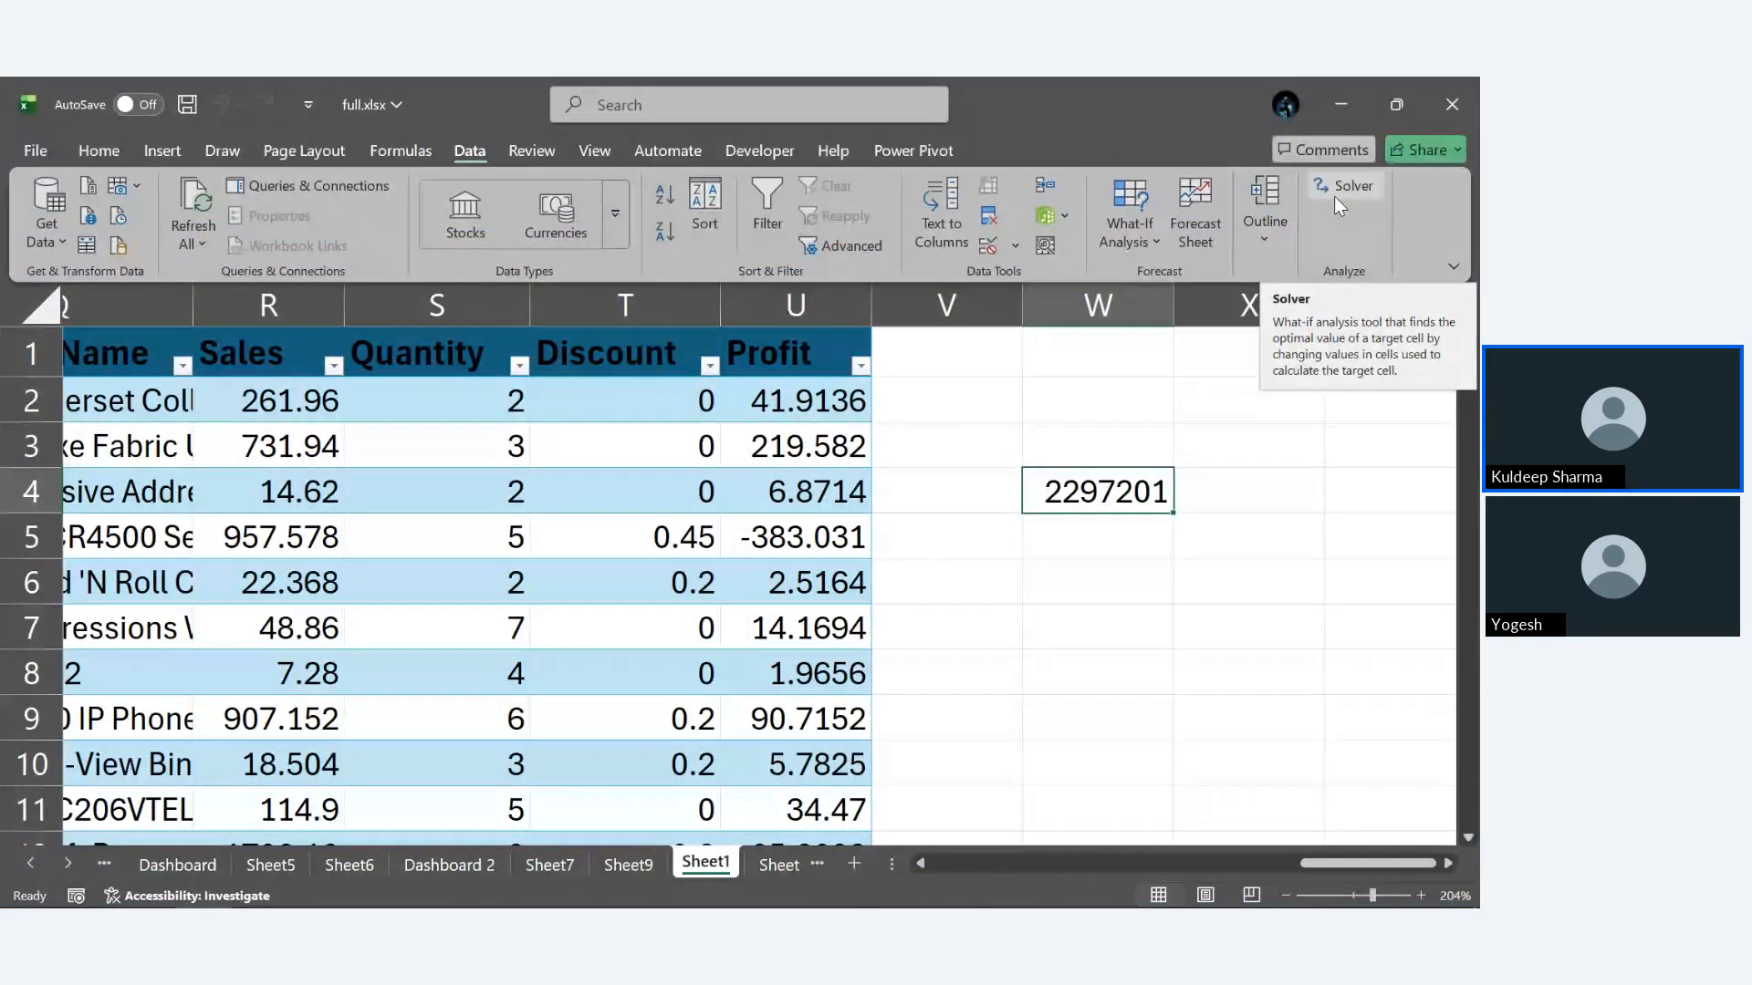
Check in the Excel options that the Solver Add-in is enabled, and confirm the list of available add-ins.
click(36, 150)
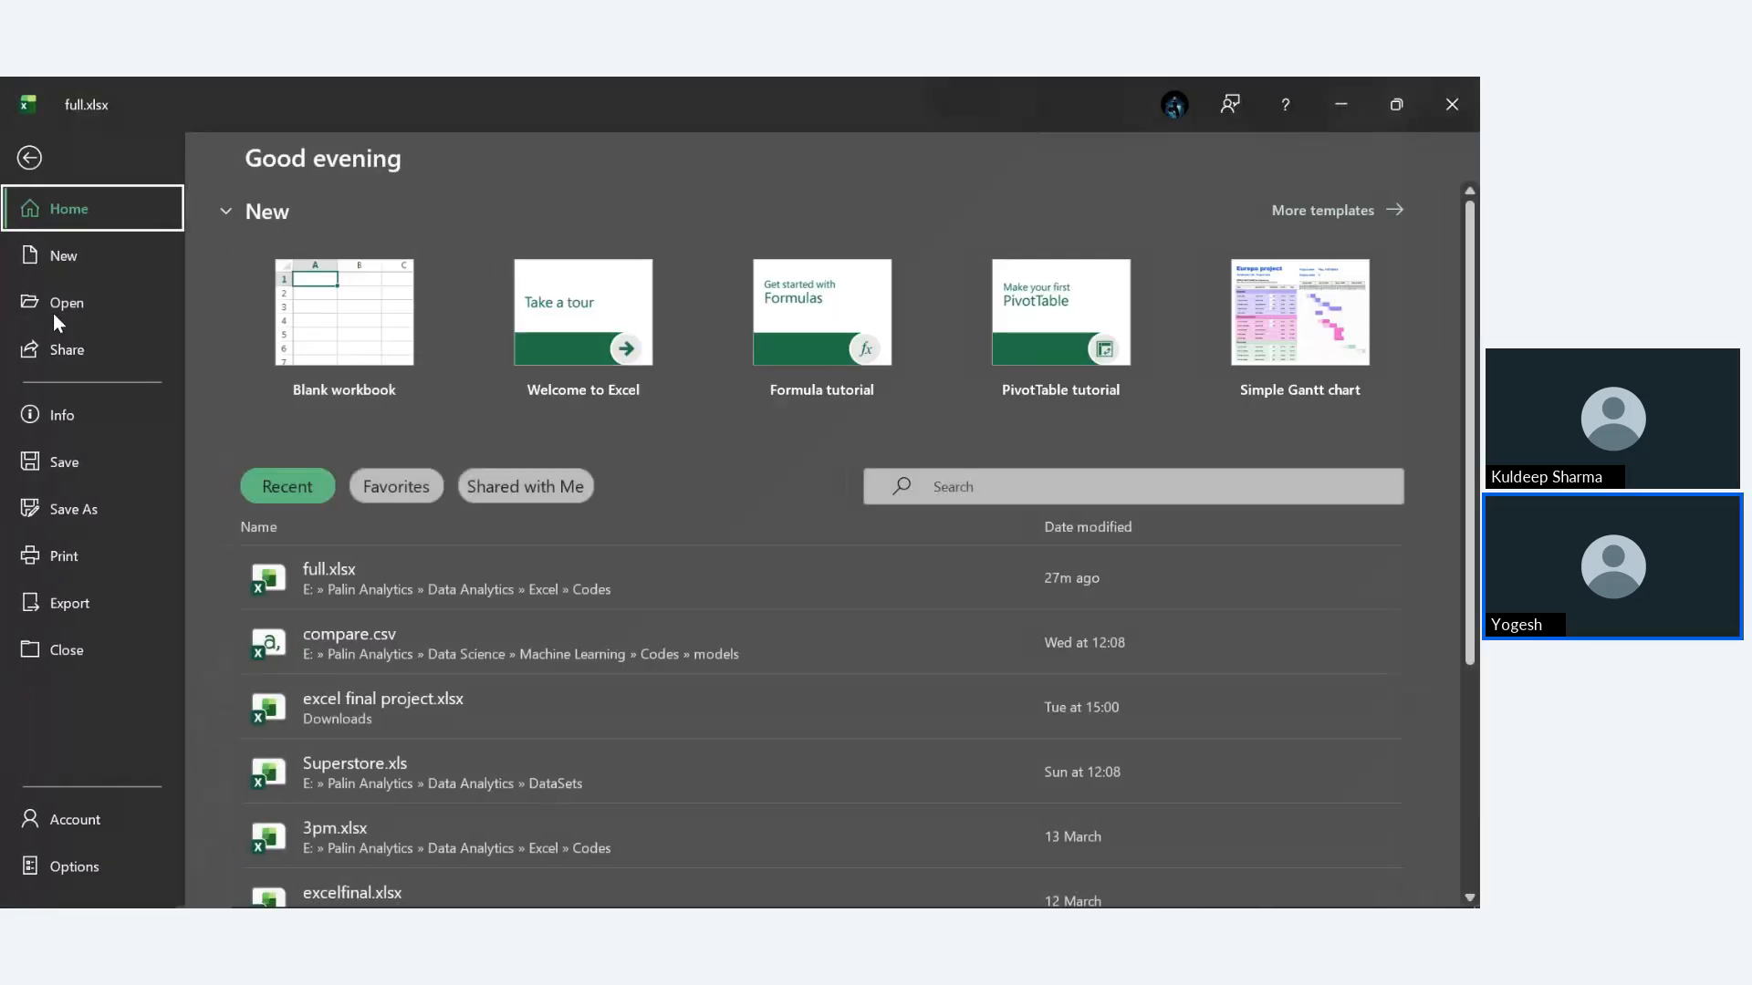
click(71, 863)
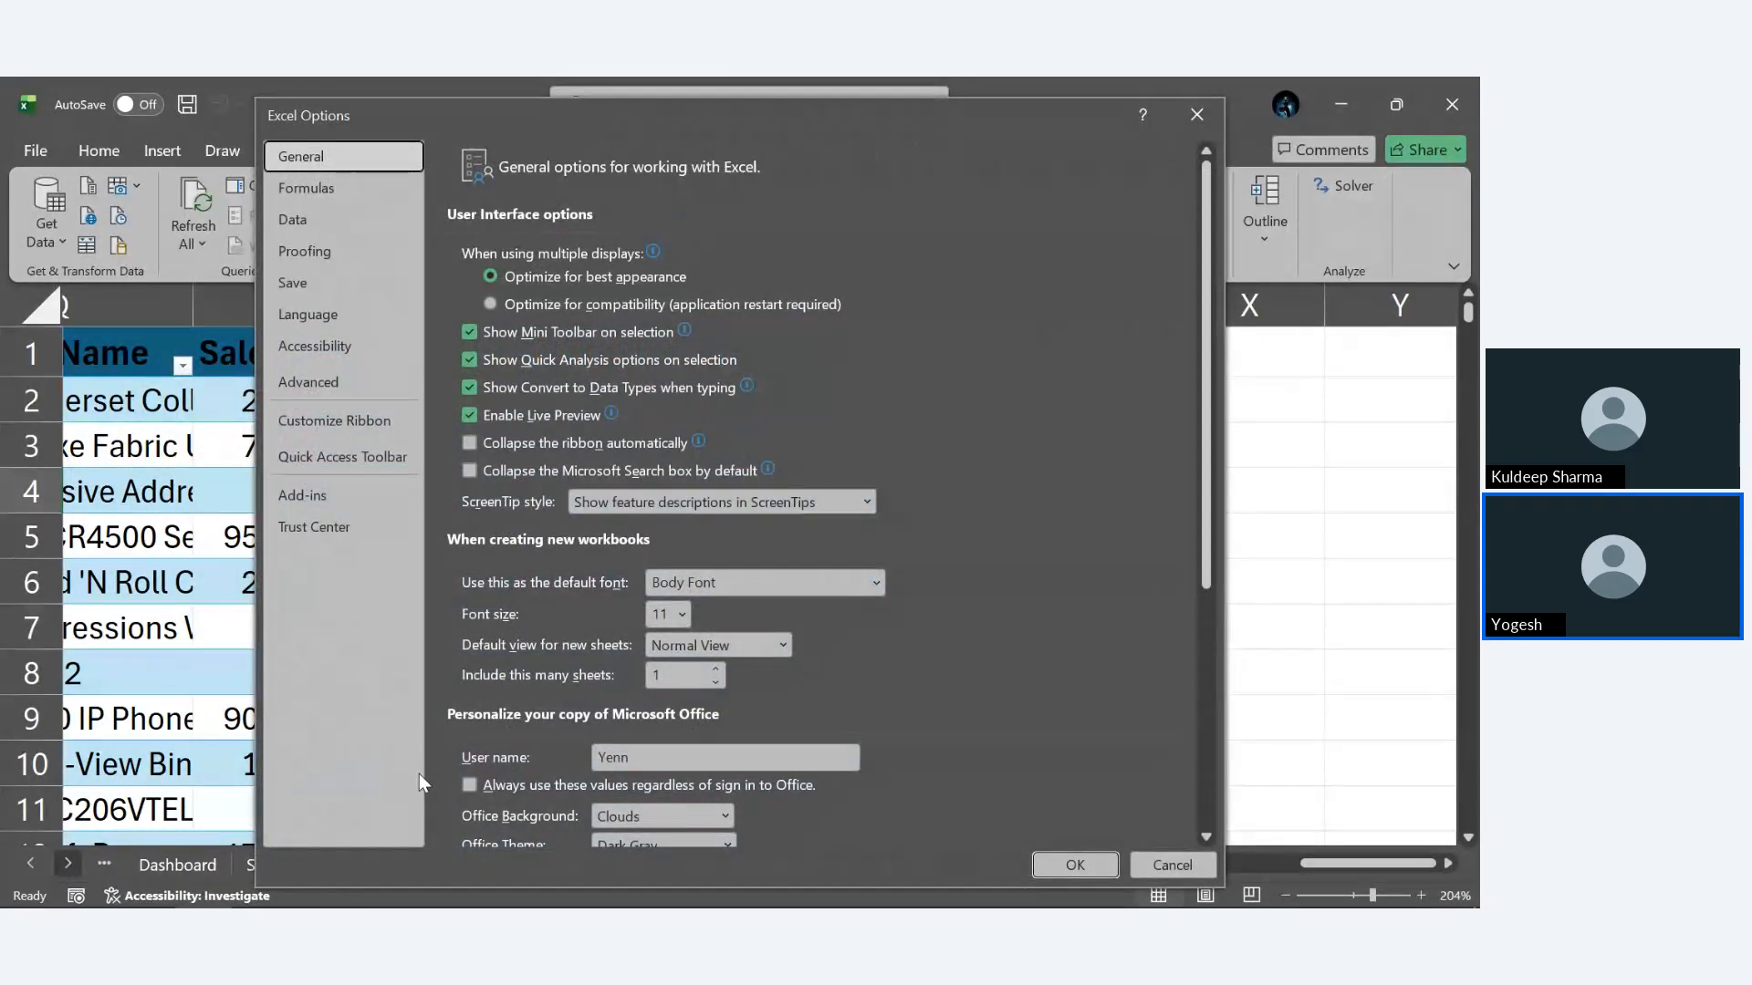
click(325, 496)
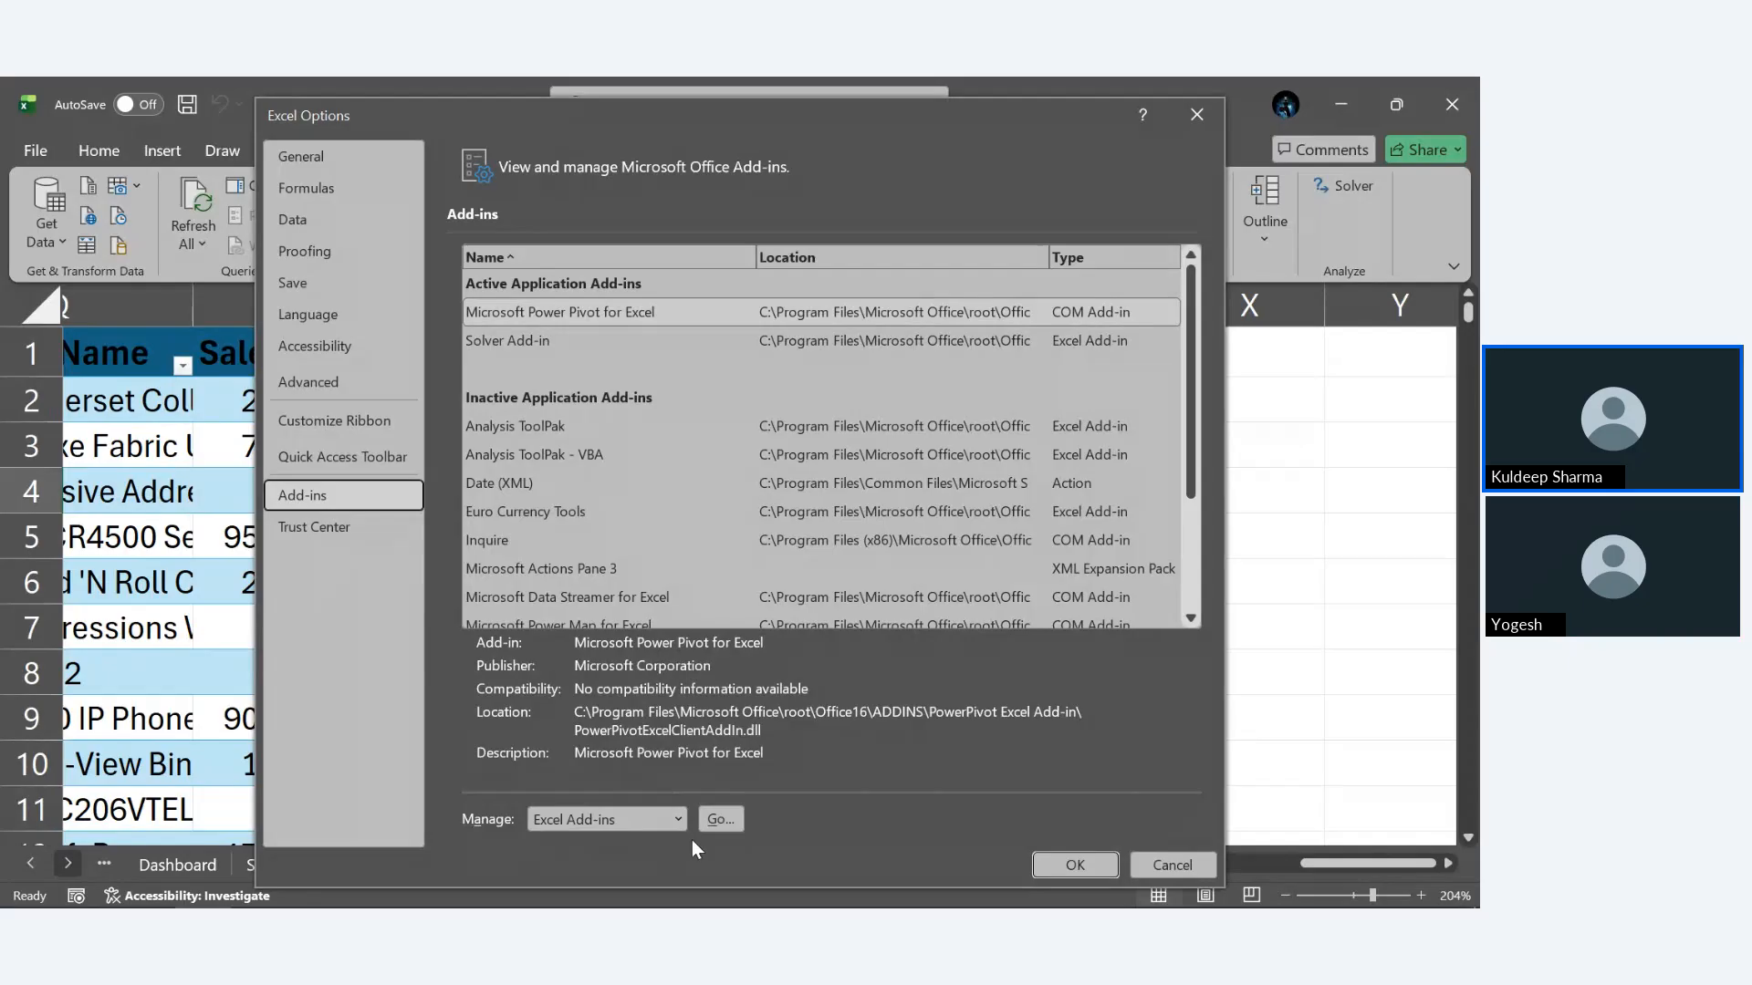
click(720, 821)
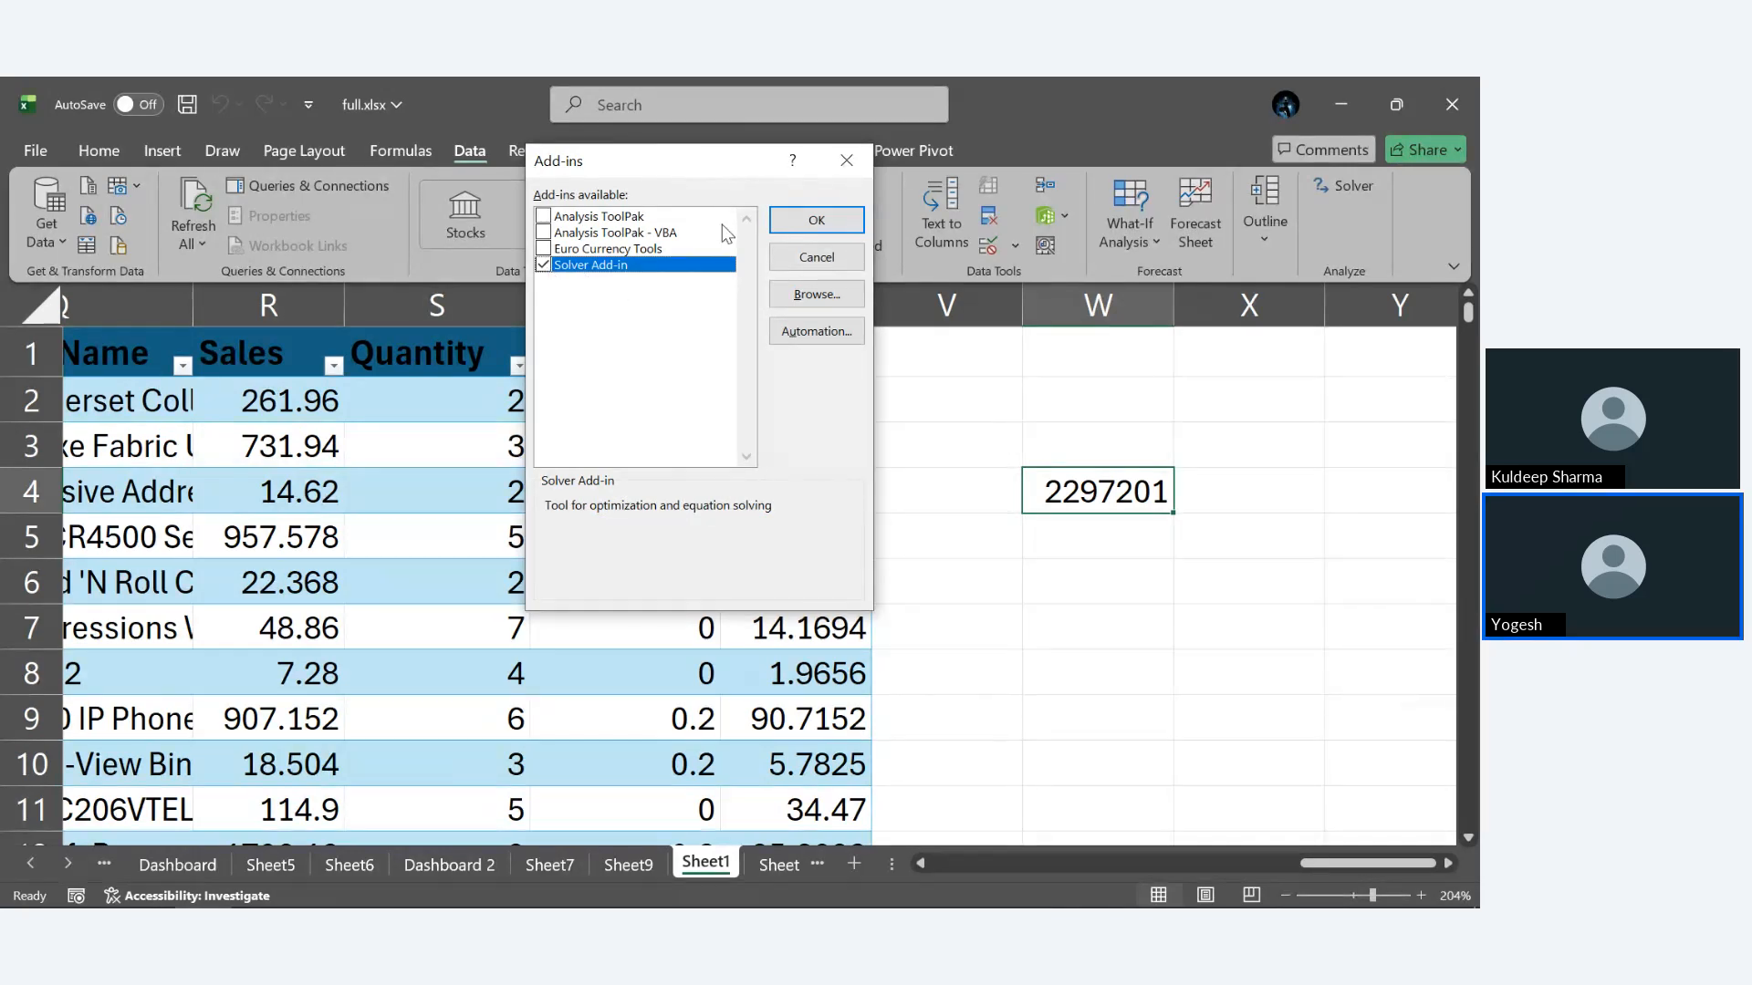
click(806, 221)
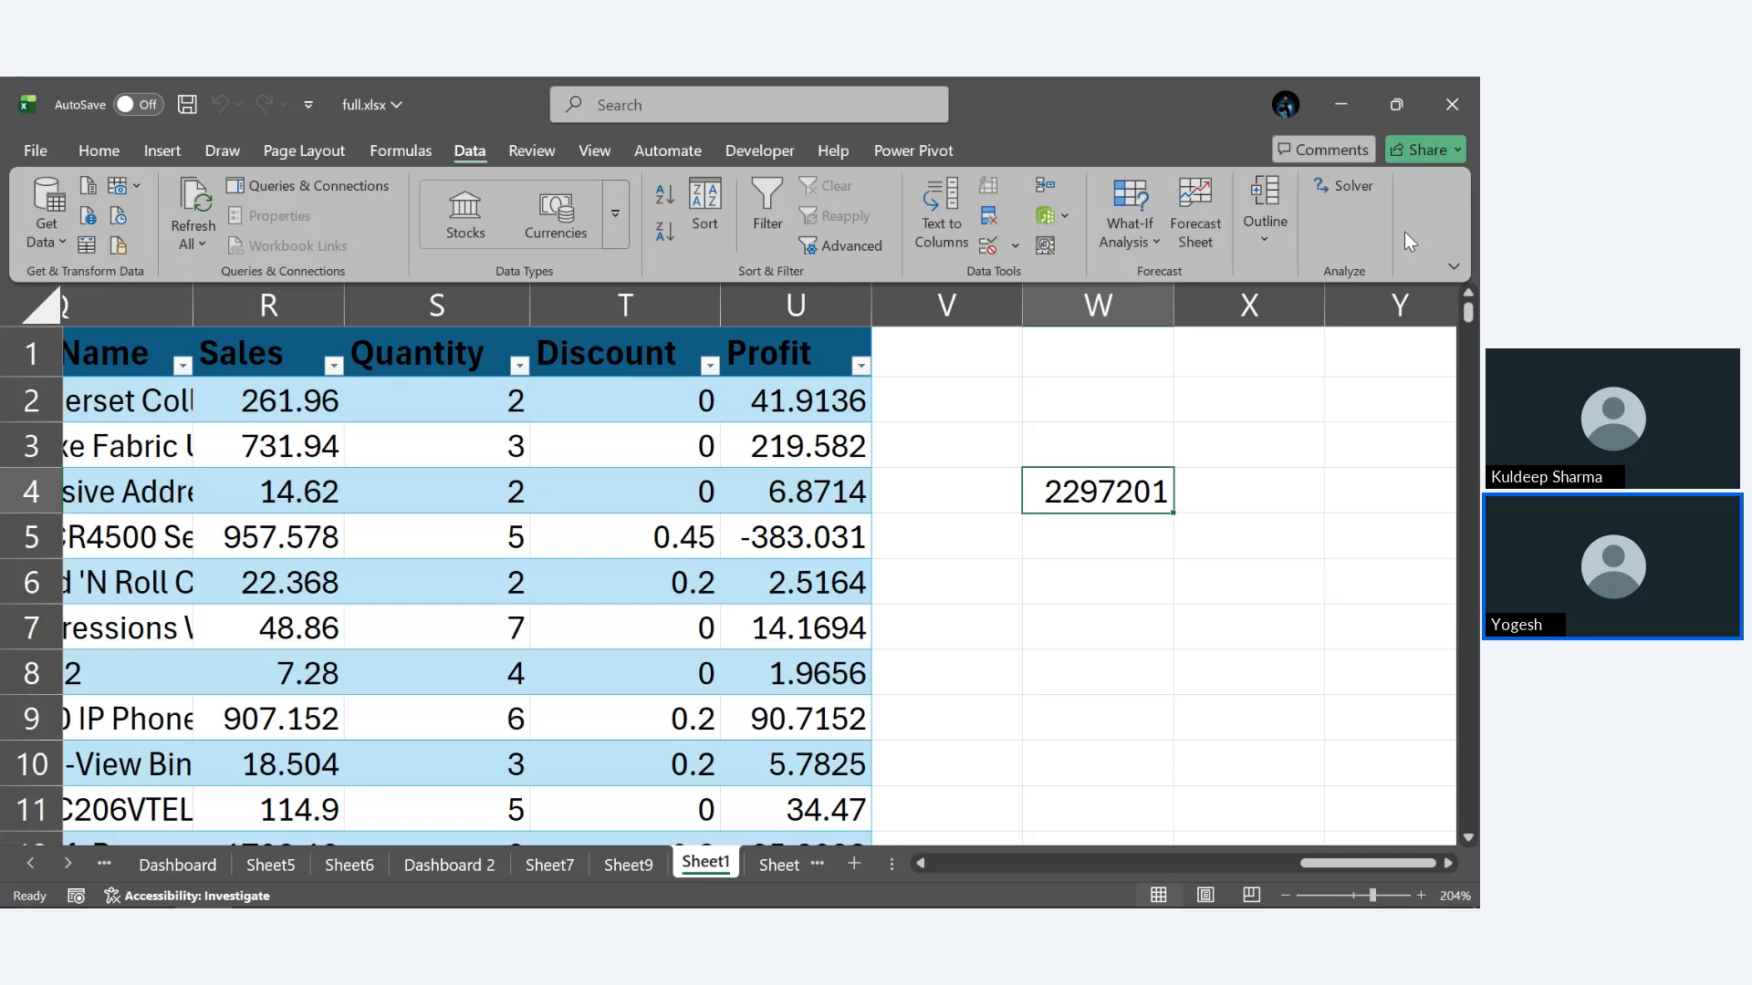
Start Solver on Sheet1 and set cell W4 as the objective.
click(1358, 188)
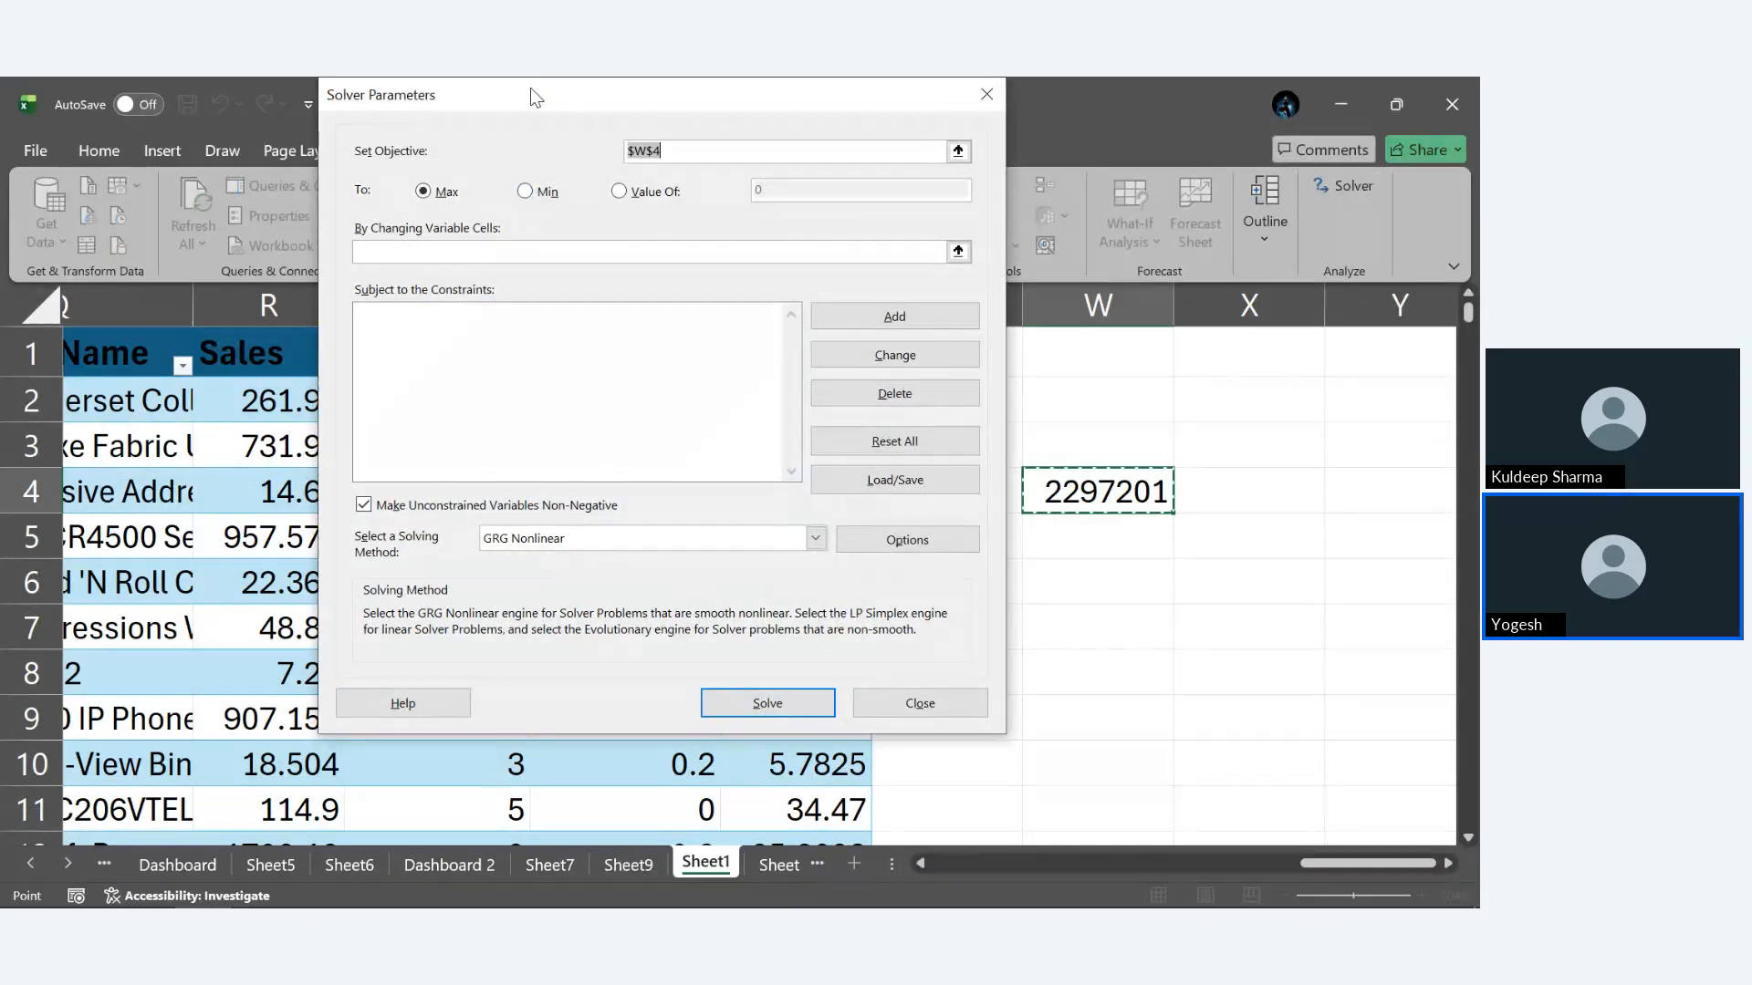
drag(532, 94, 454, 213)
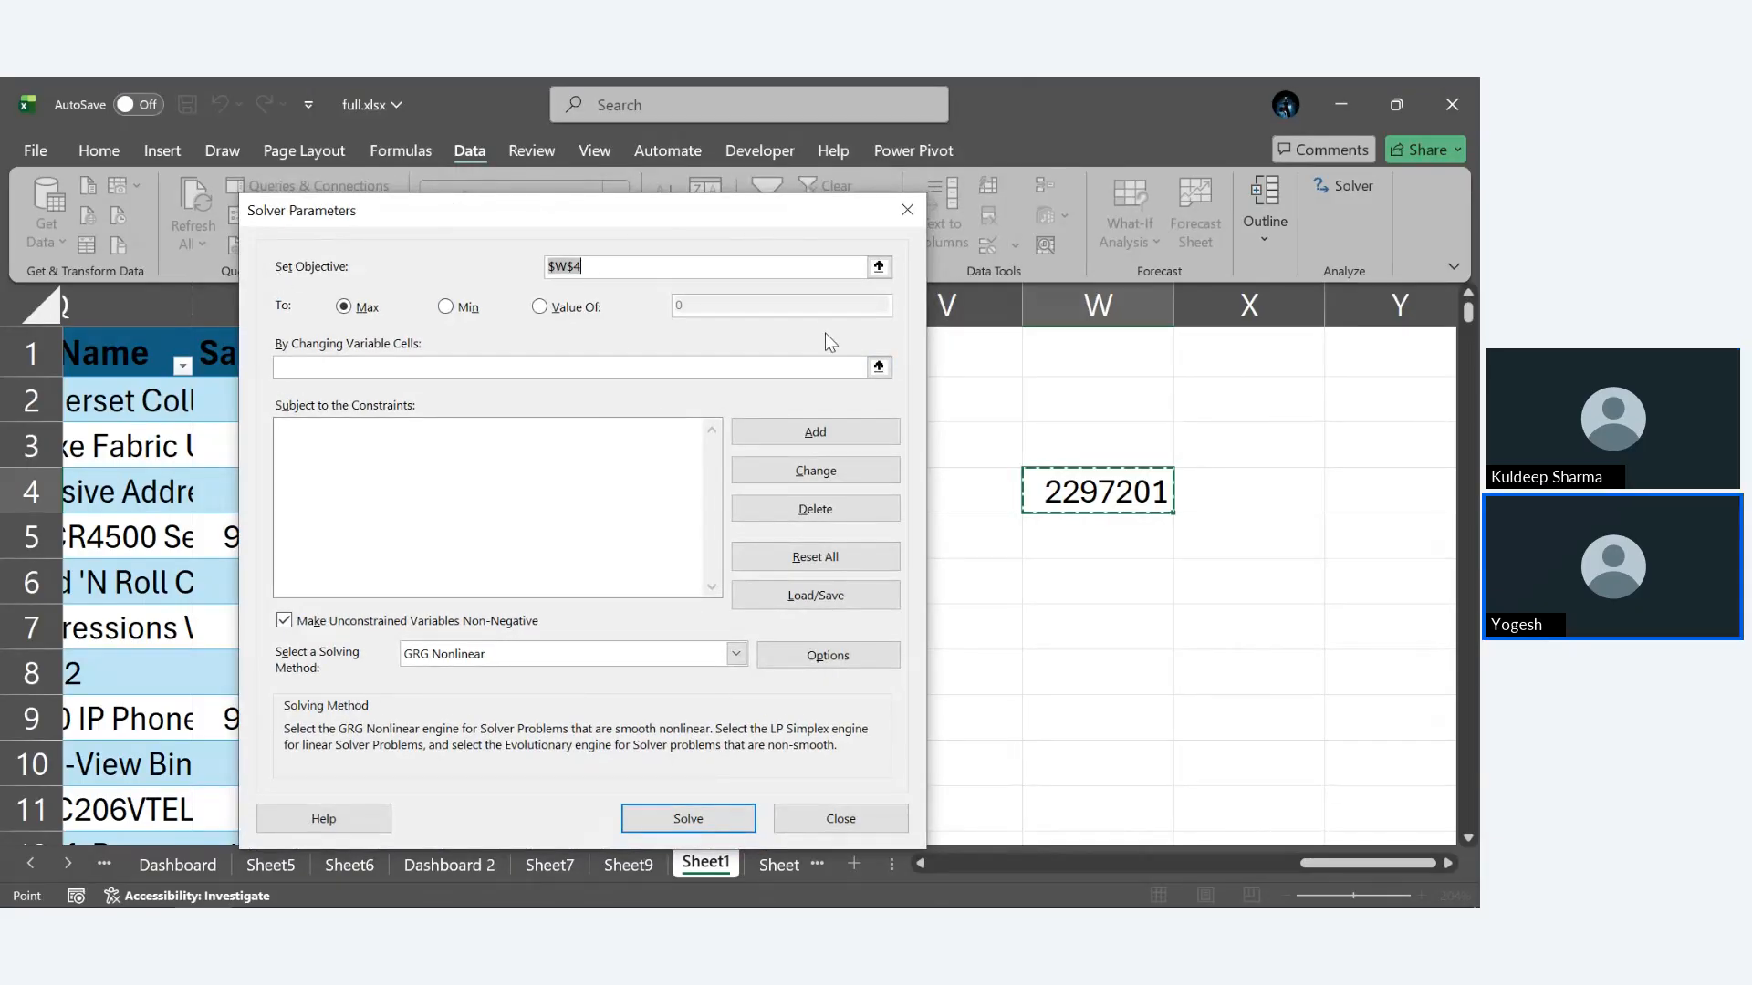
click(879, 266)
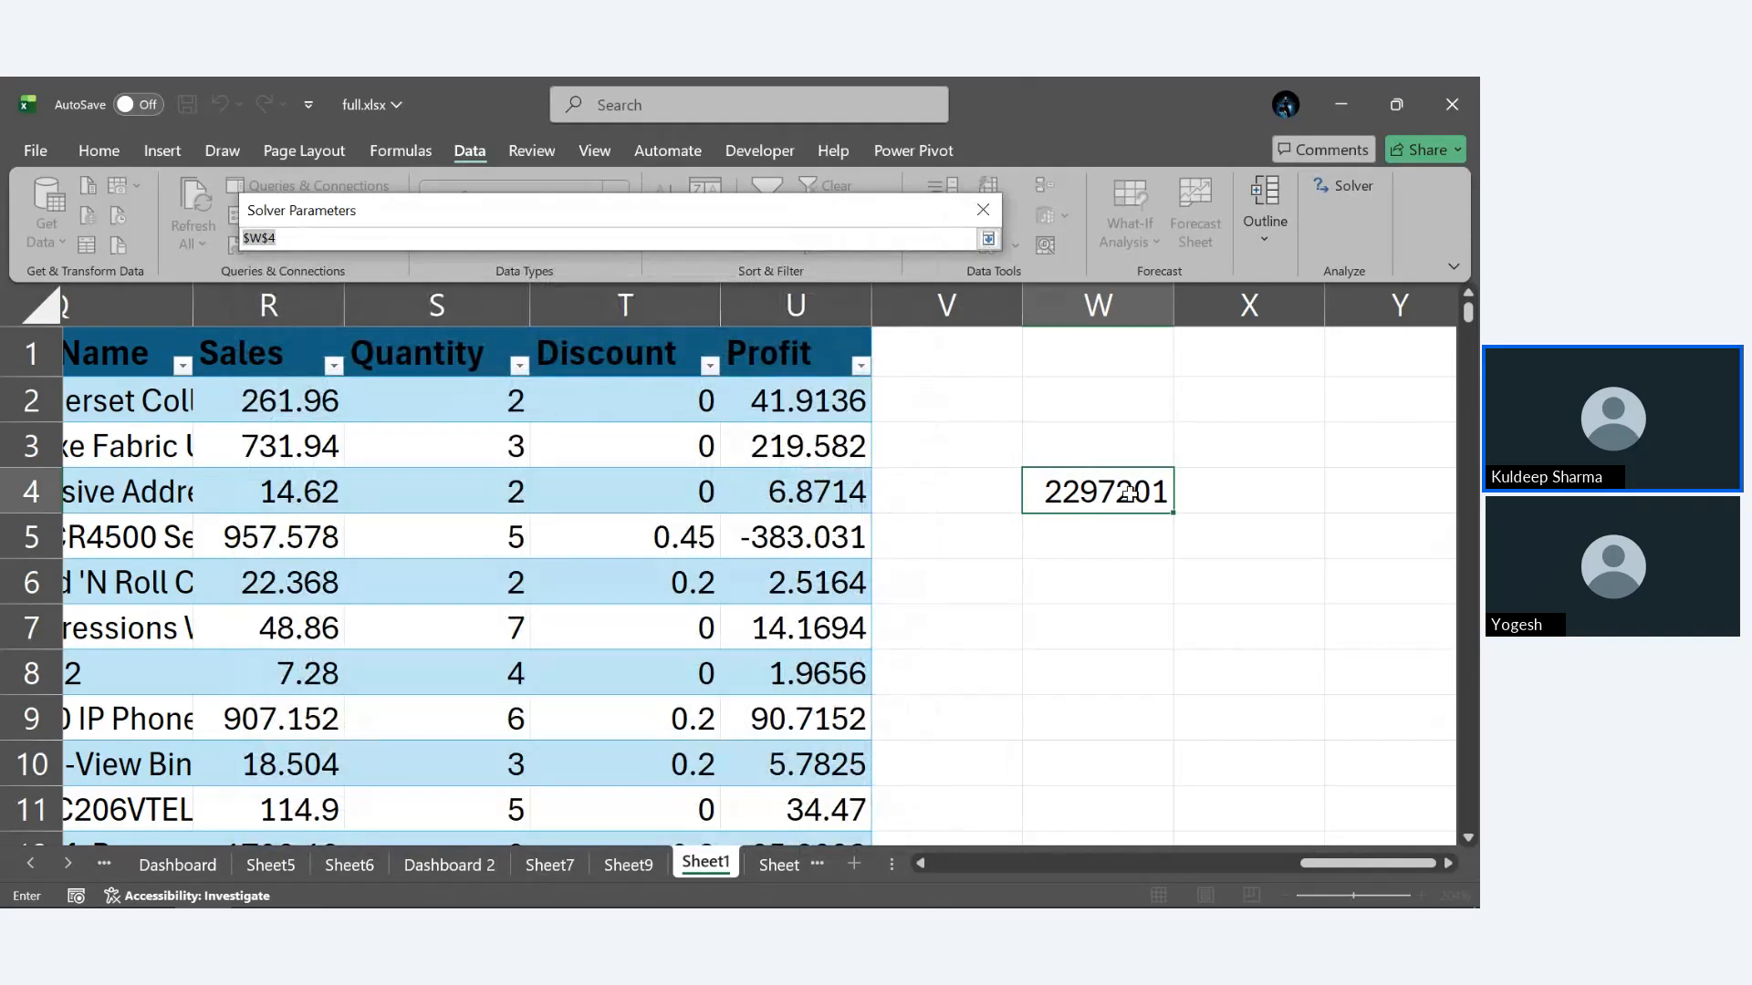
click(1127, 493)
key(Return)
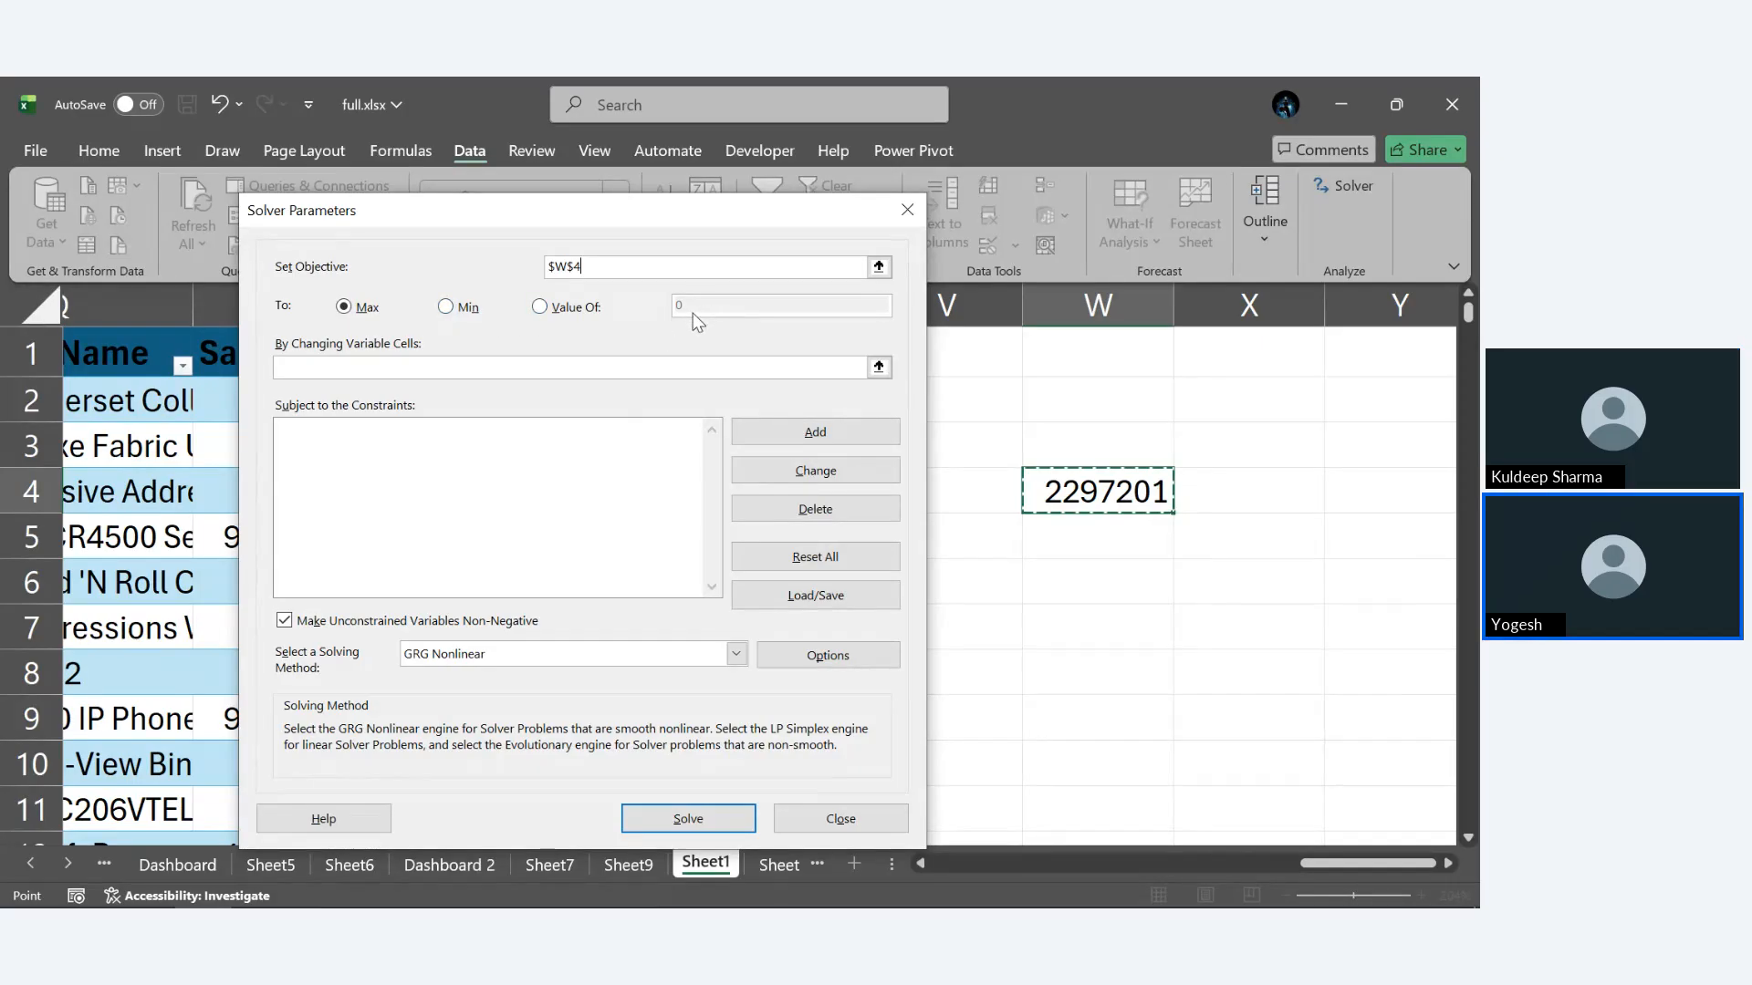
Make Solver target a specific objective value of 5000000.
click(539, 309)
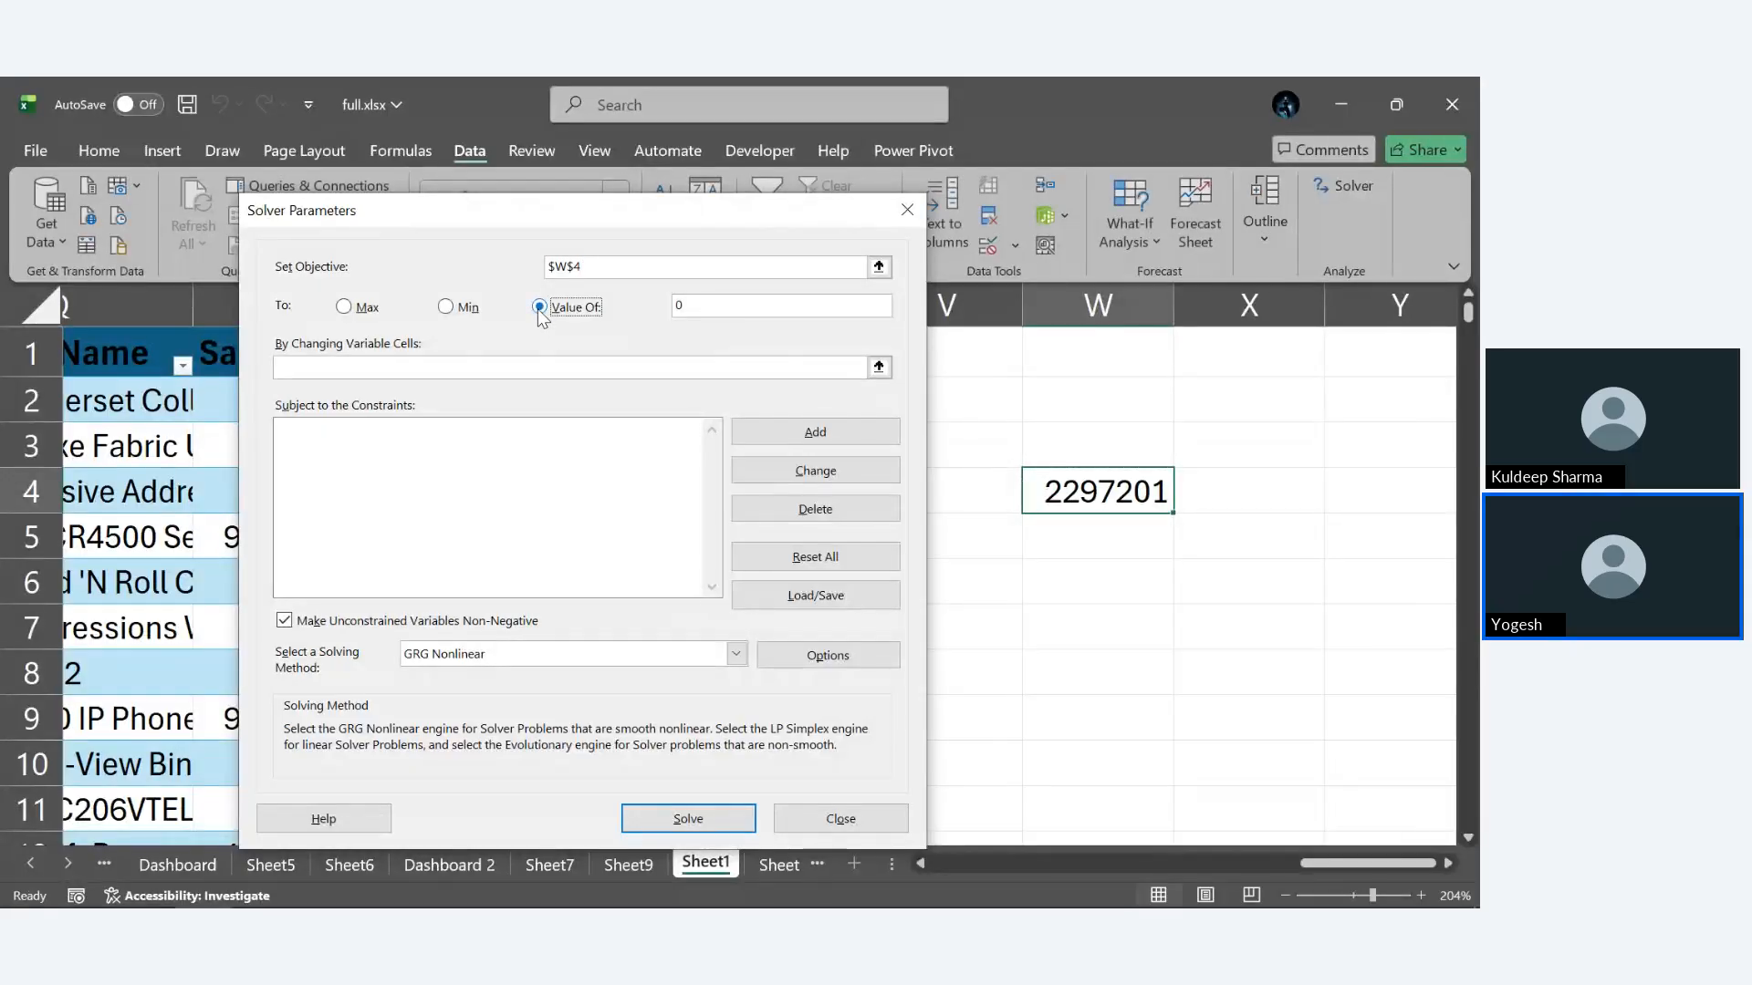
click(700, 307)
key(BackSpace)
text(50000)
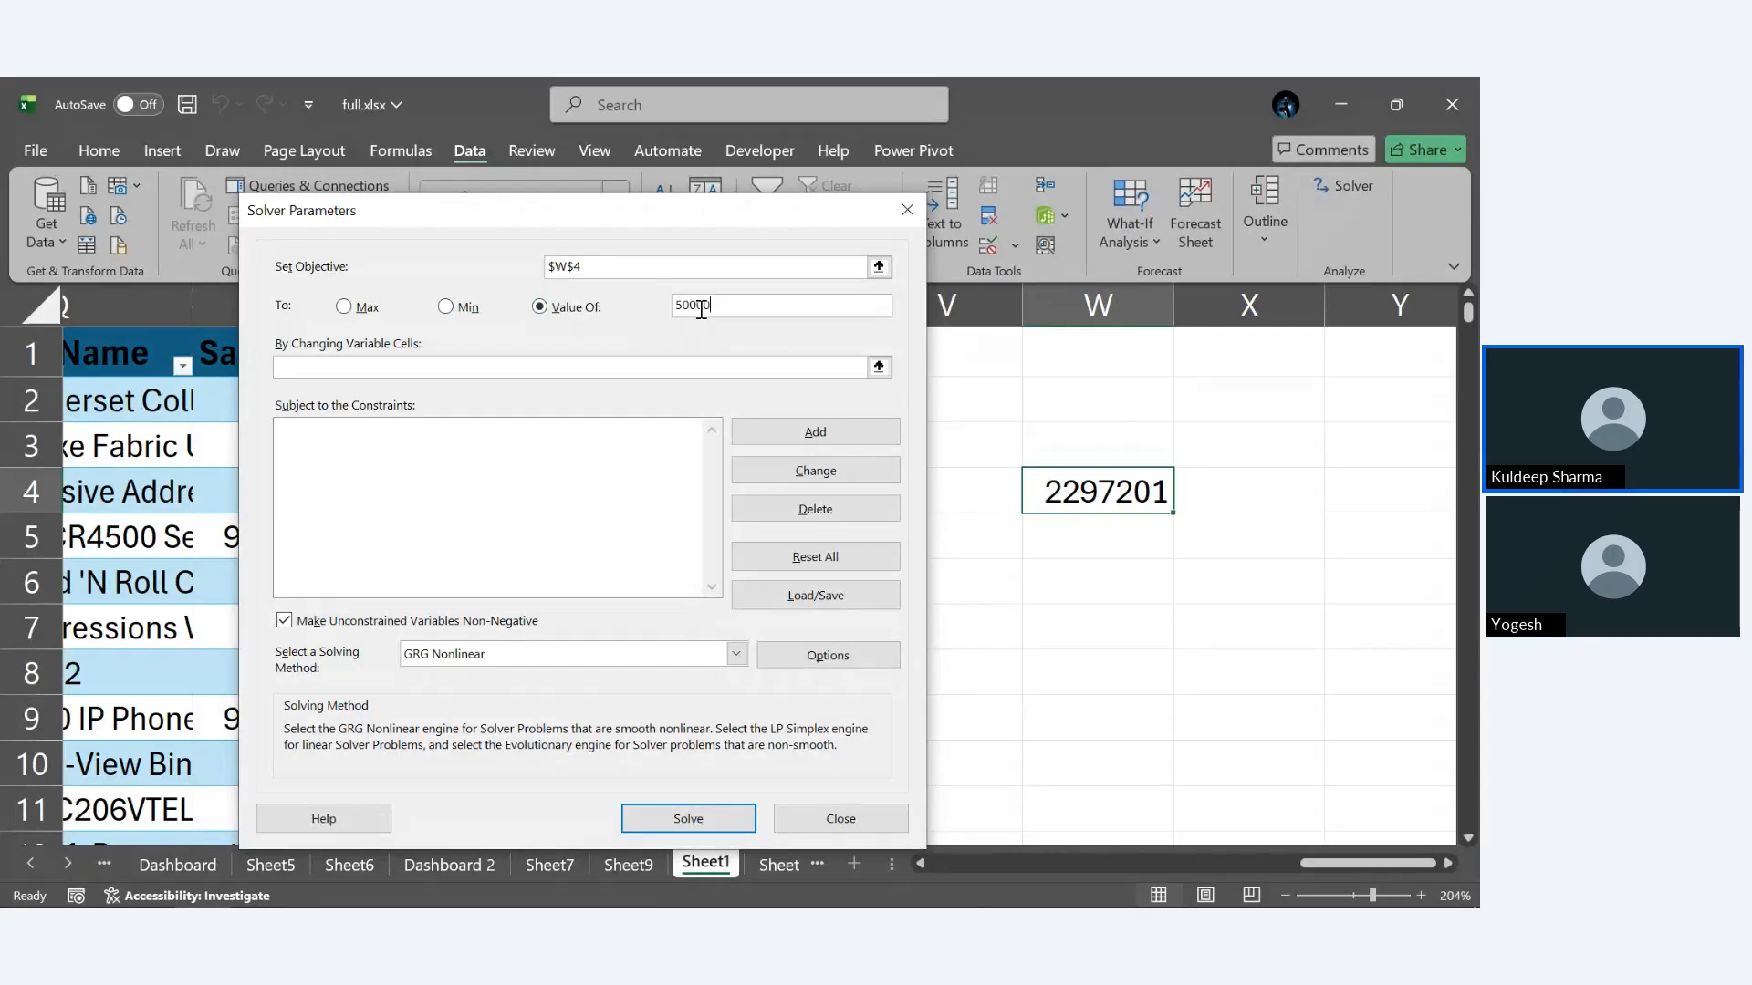
text(00)
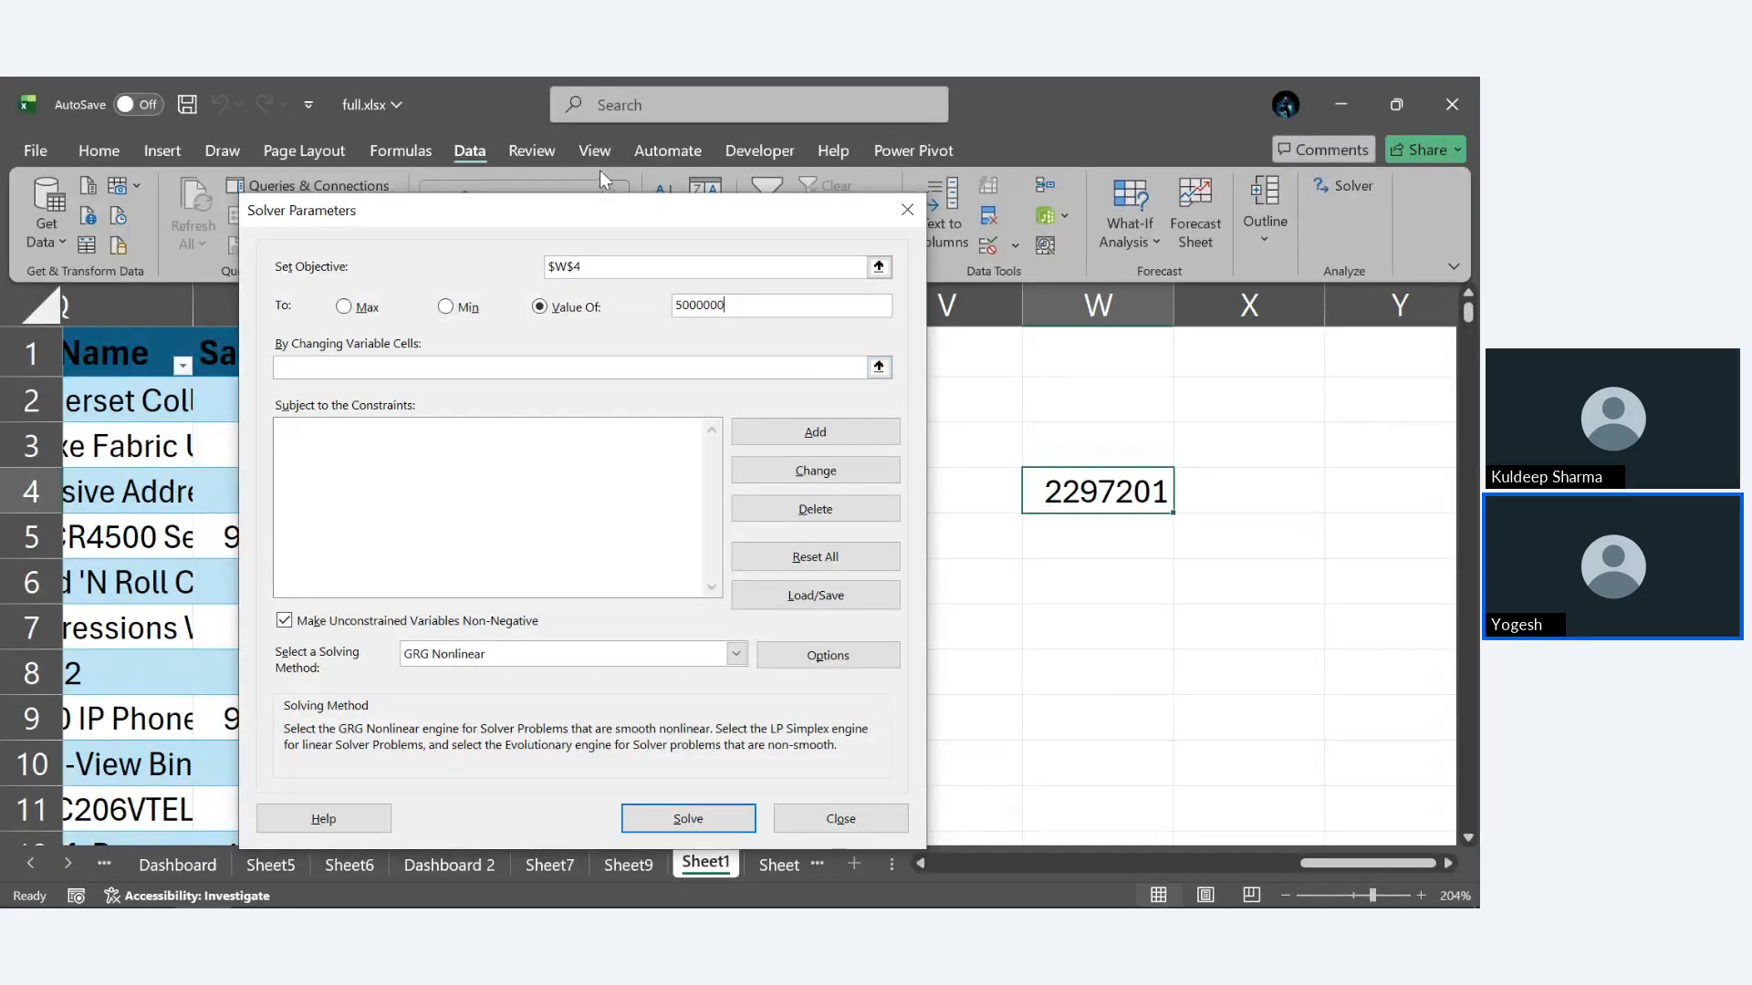
Set the sales cells R2:R15 as Solver's changing variable cells.
drag(609, 204, 1085, 239)
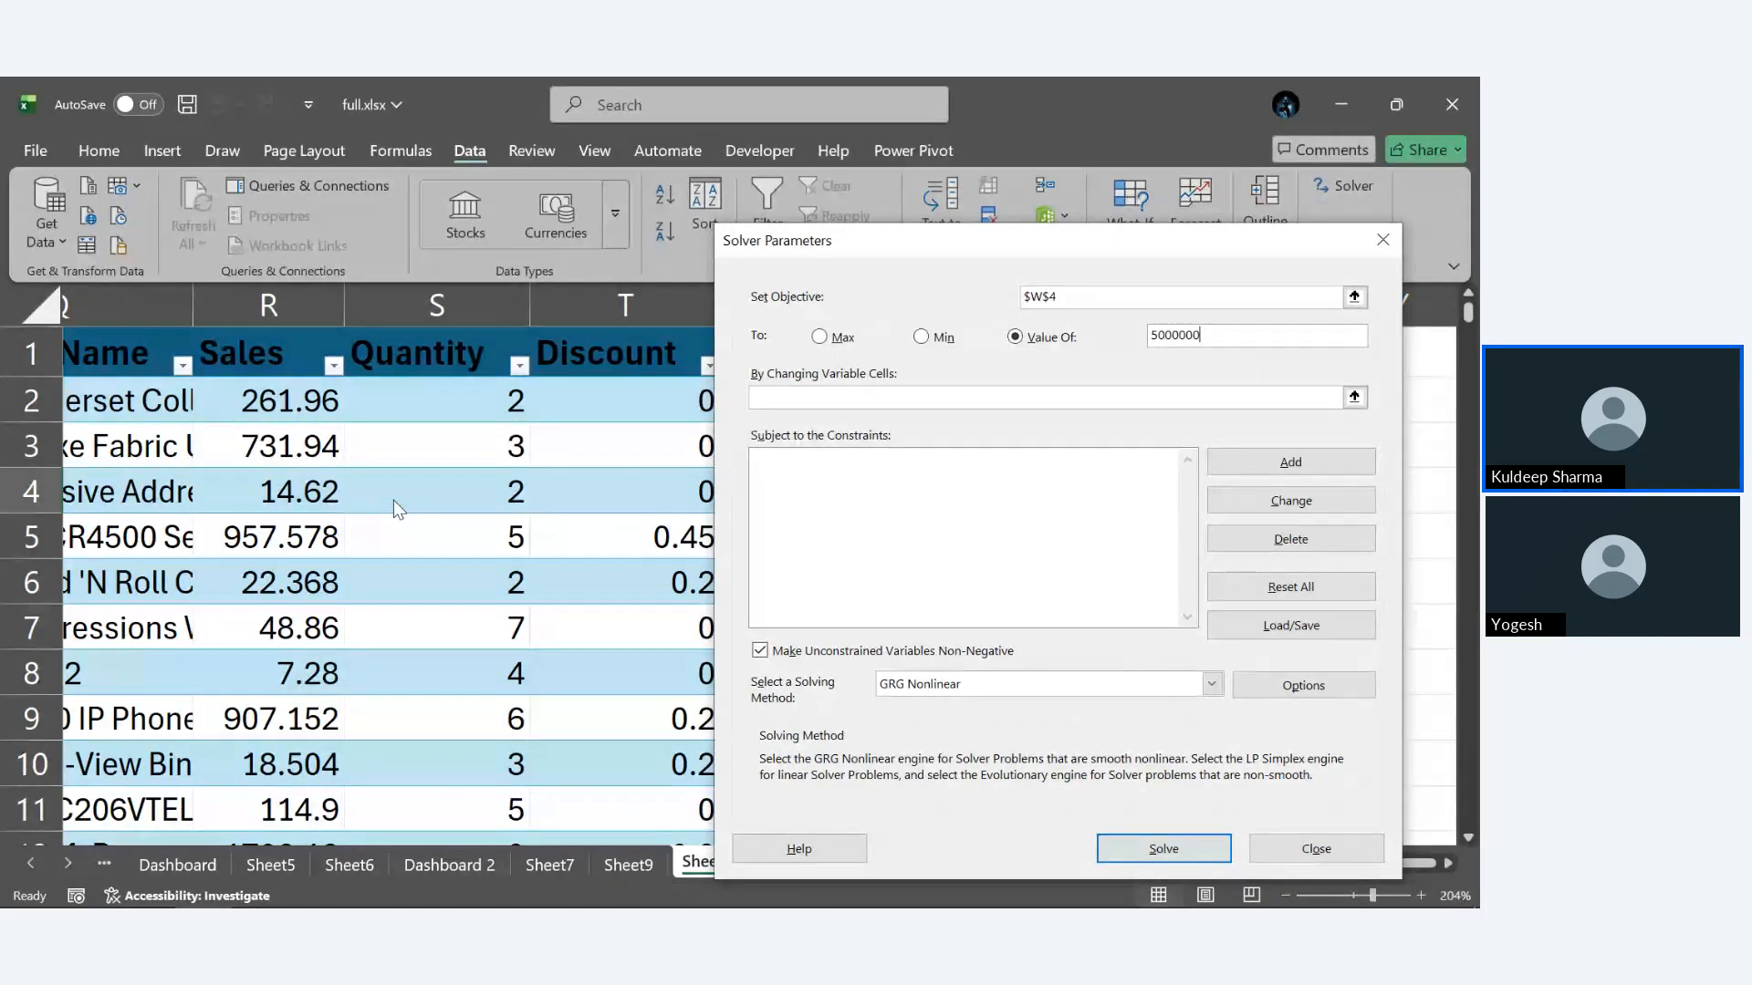
click(1358, 399)
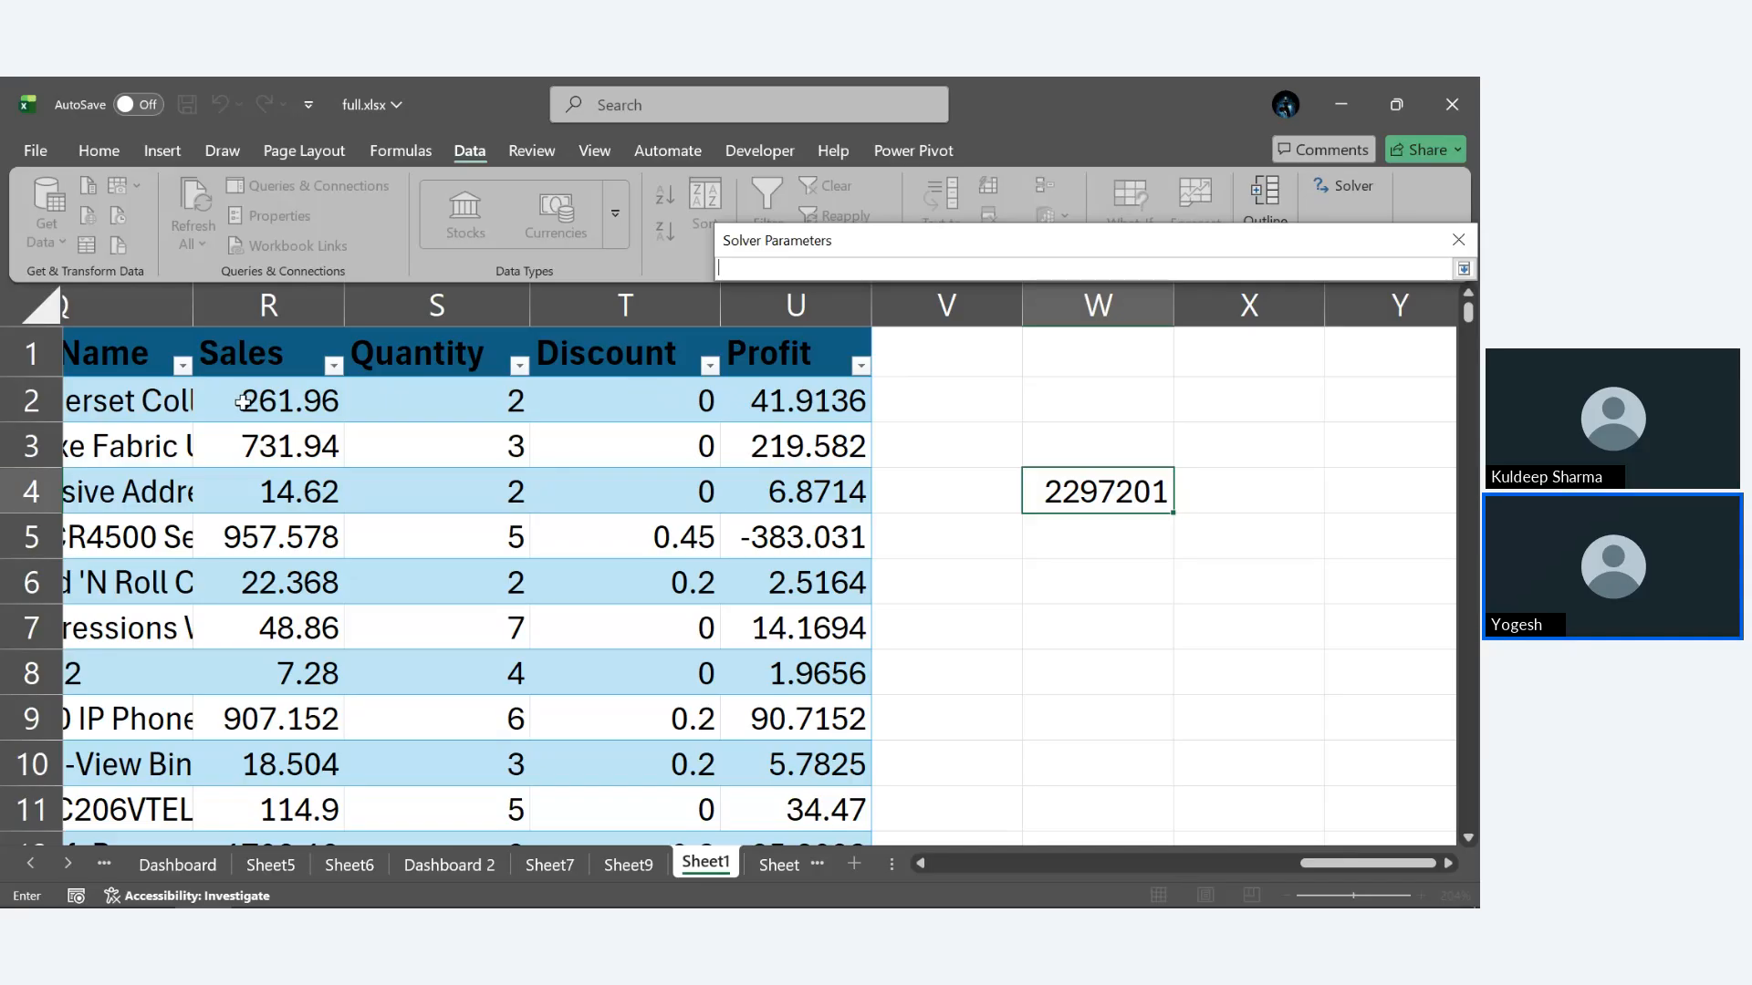
drag(243, 402, 273, 771)
scroll(469, 545, up, 2)
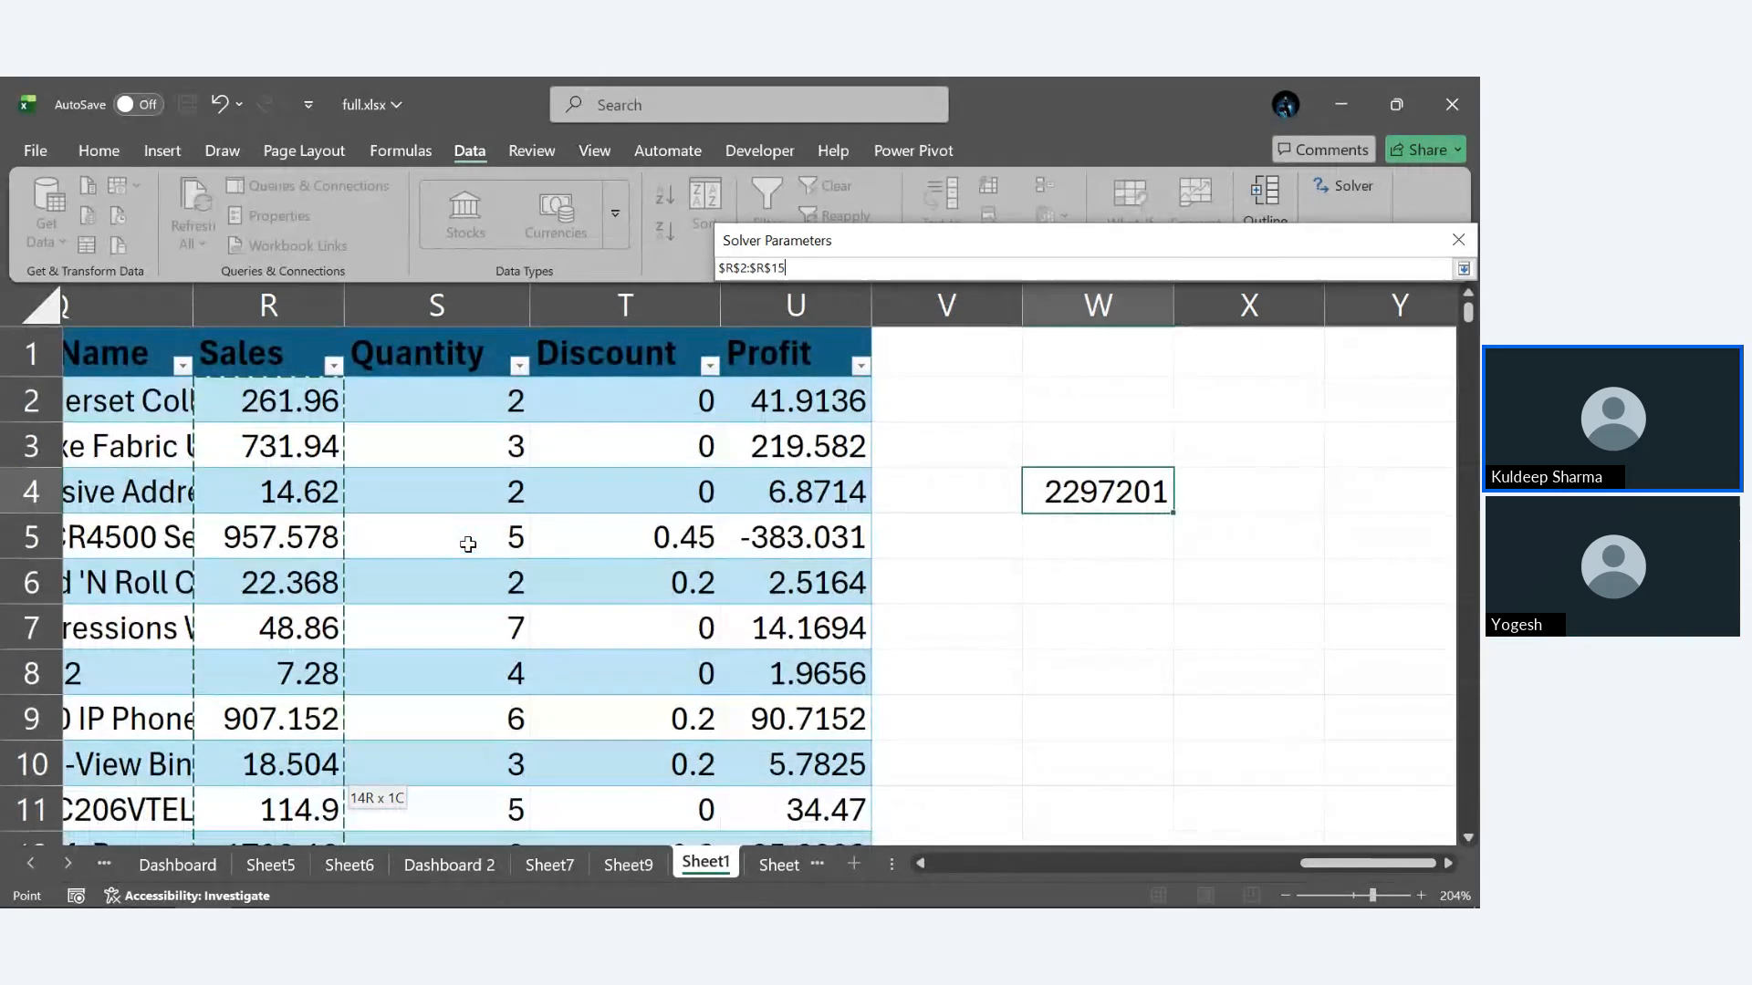
scroll(294, 573, down, 2)
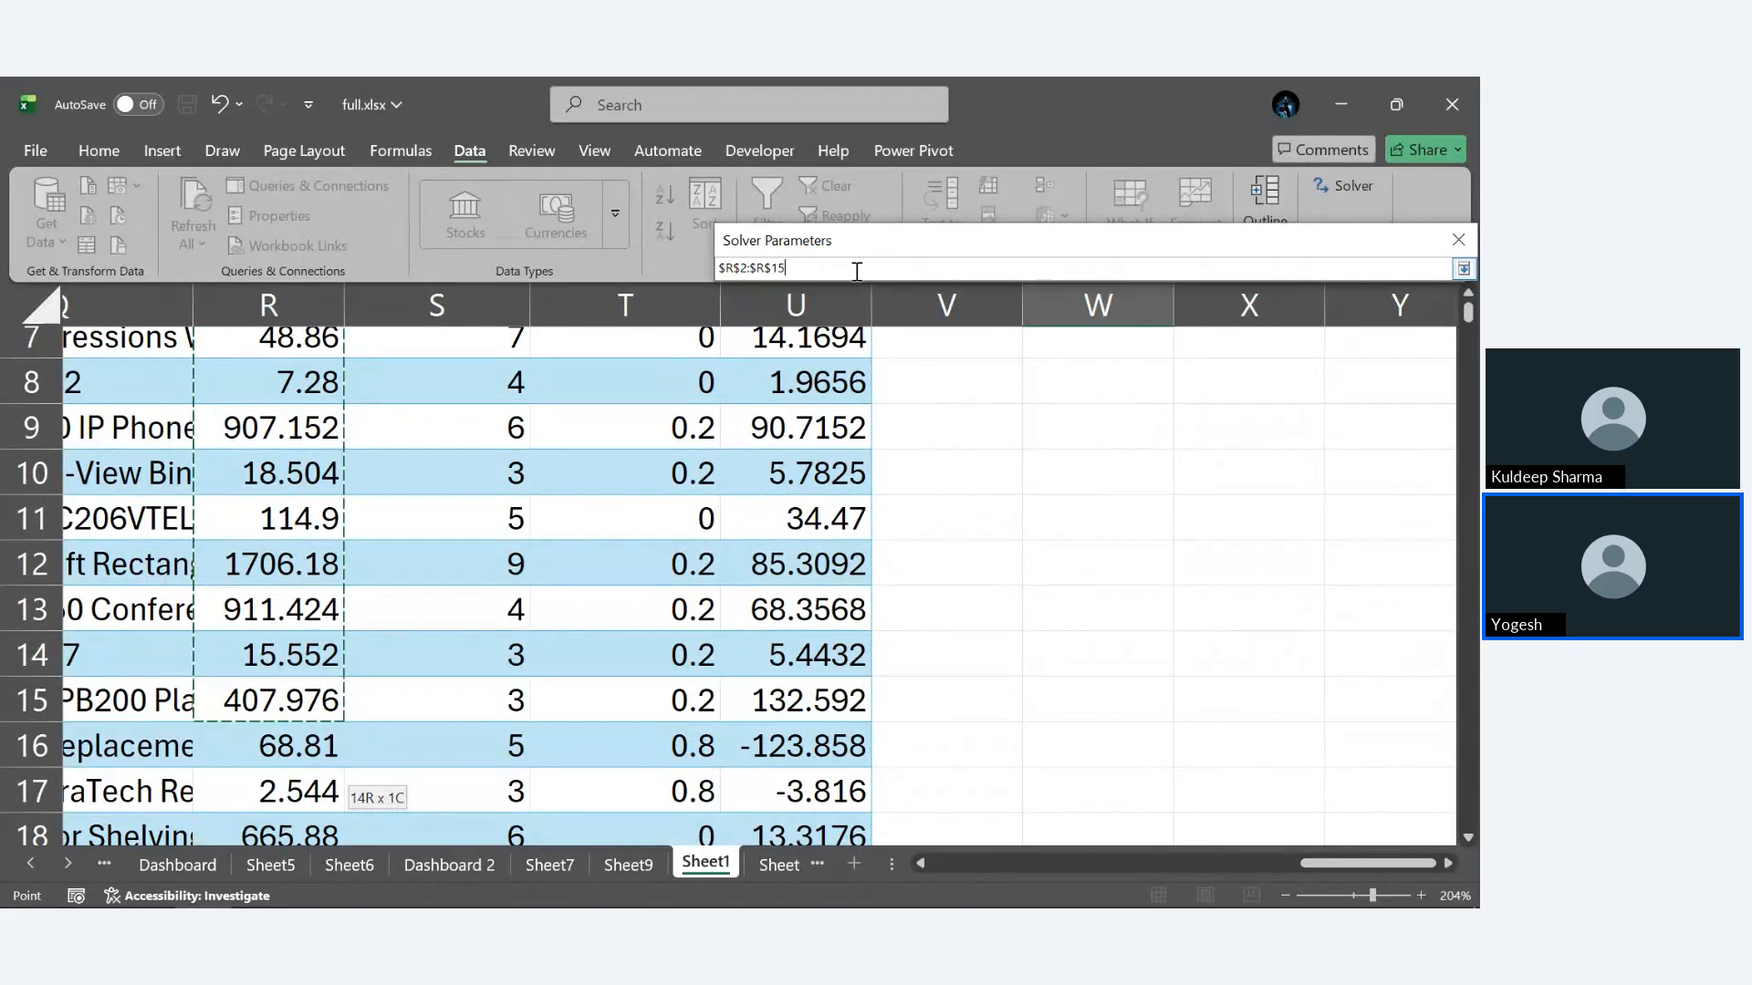
click(855, 270)
key(Return)
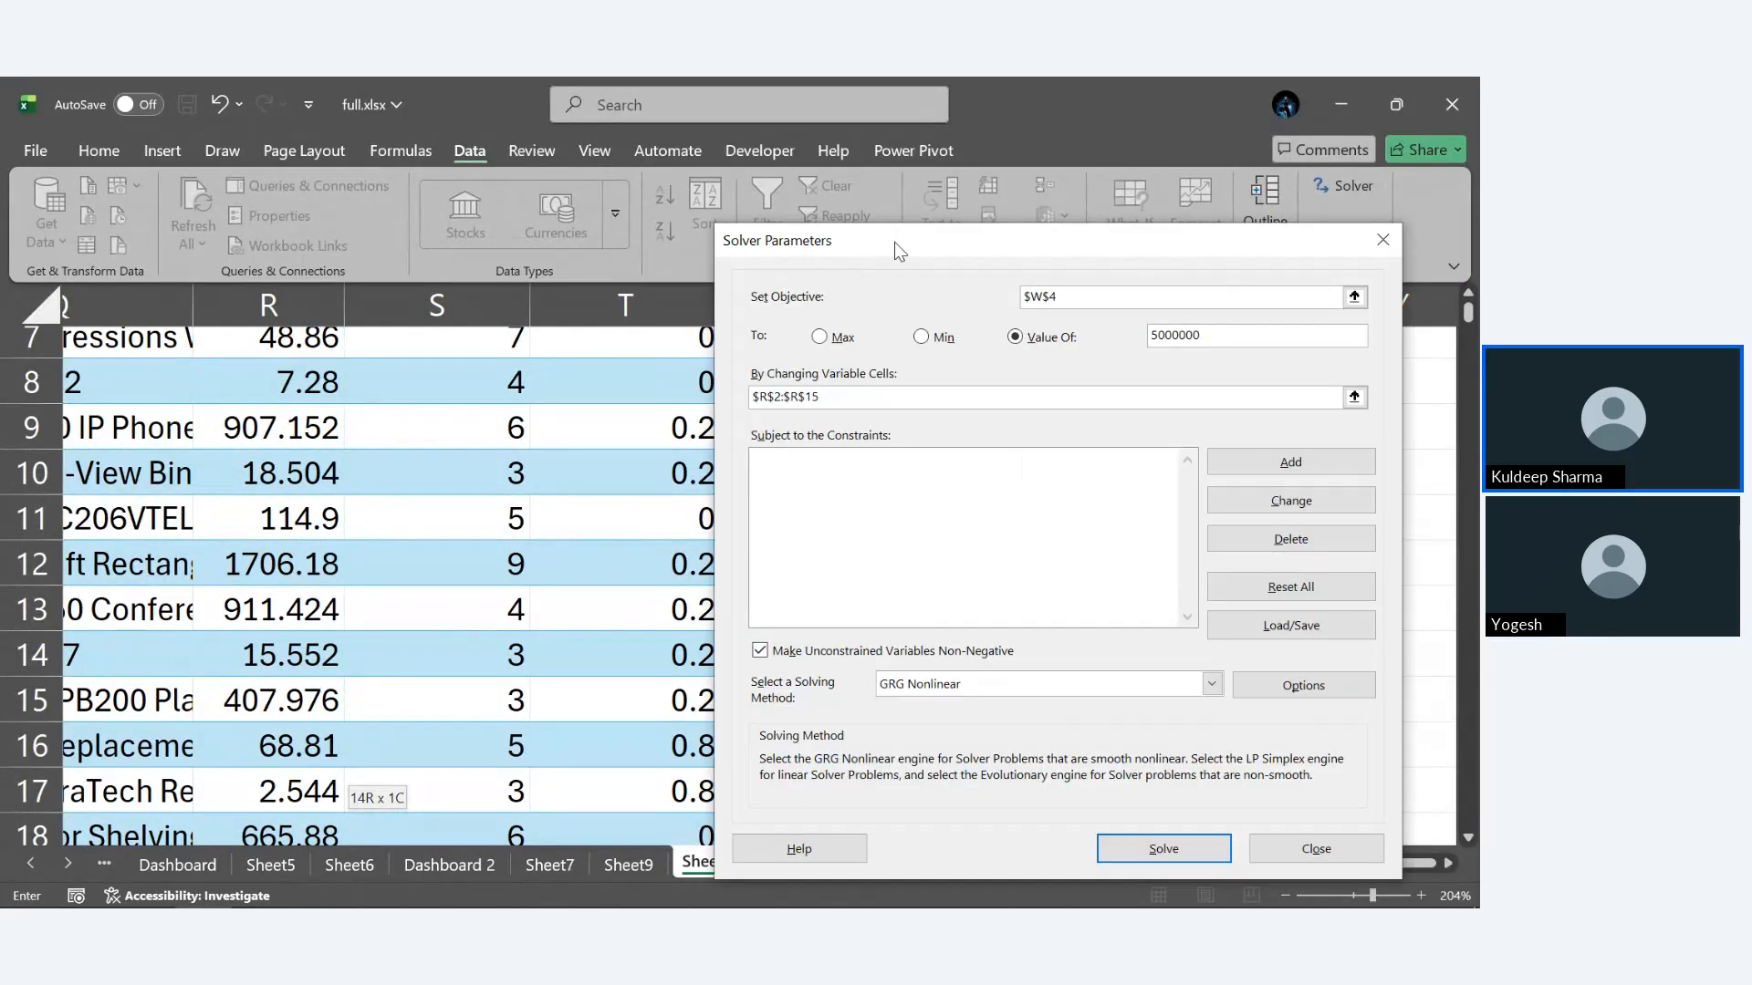
Add a Solver constraint that keeps cell R10 less than or equal to 50.
drag(894, 243, 687, 179)
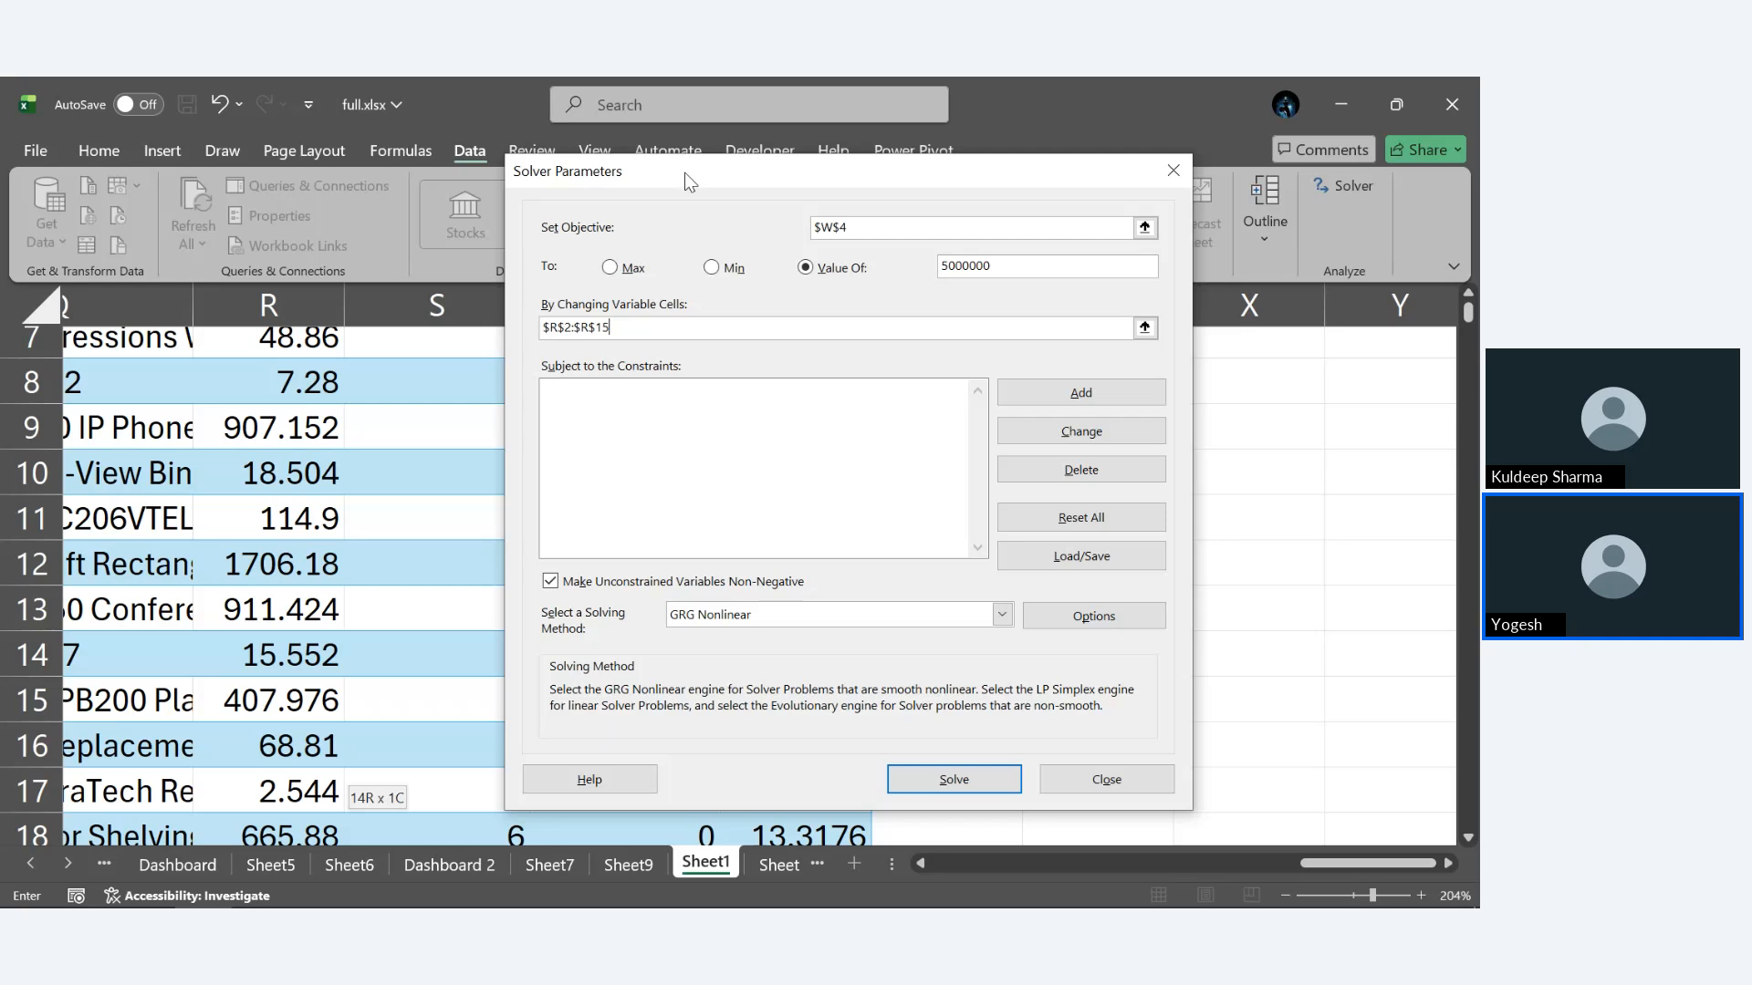
click(1075, 402)
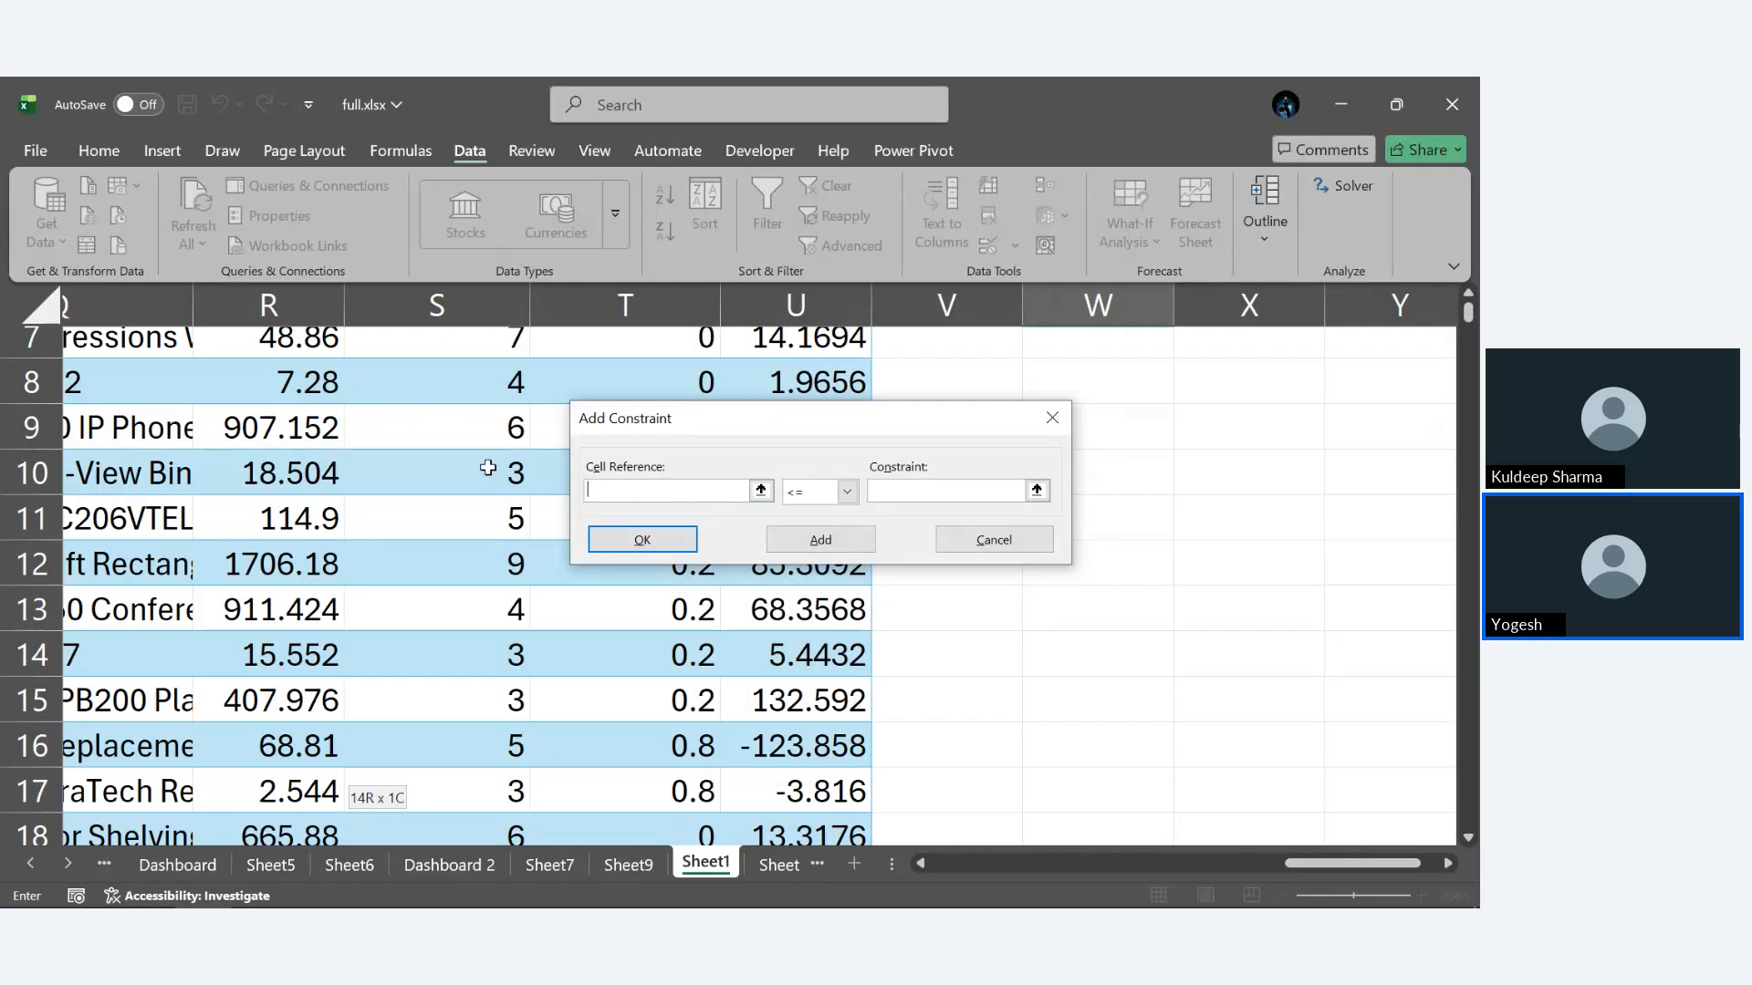
click(299, 471)
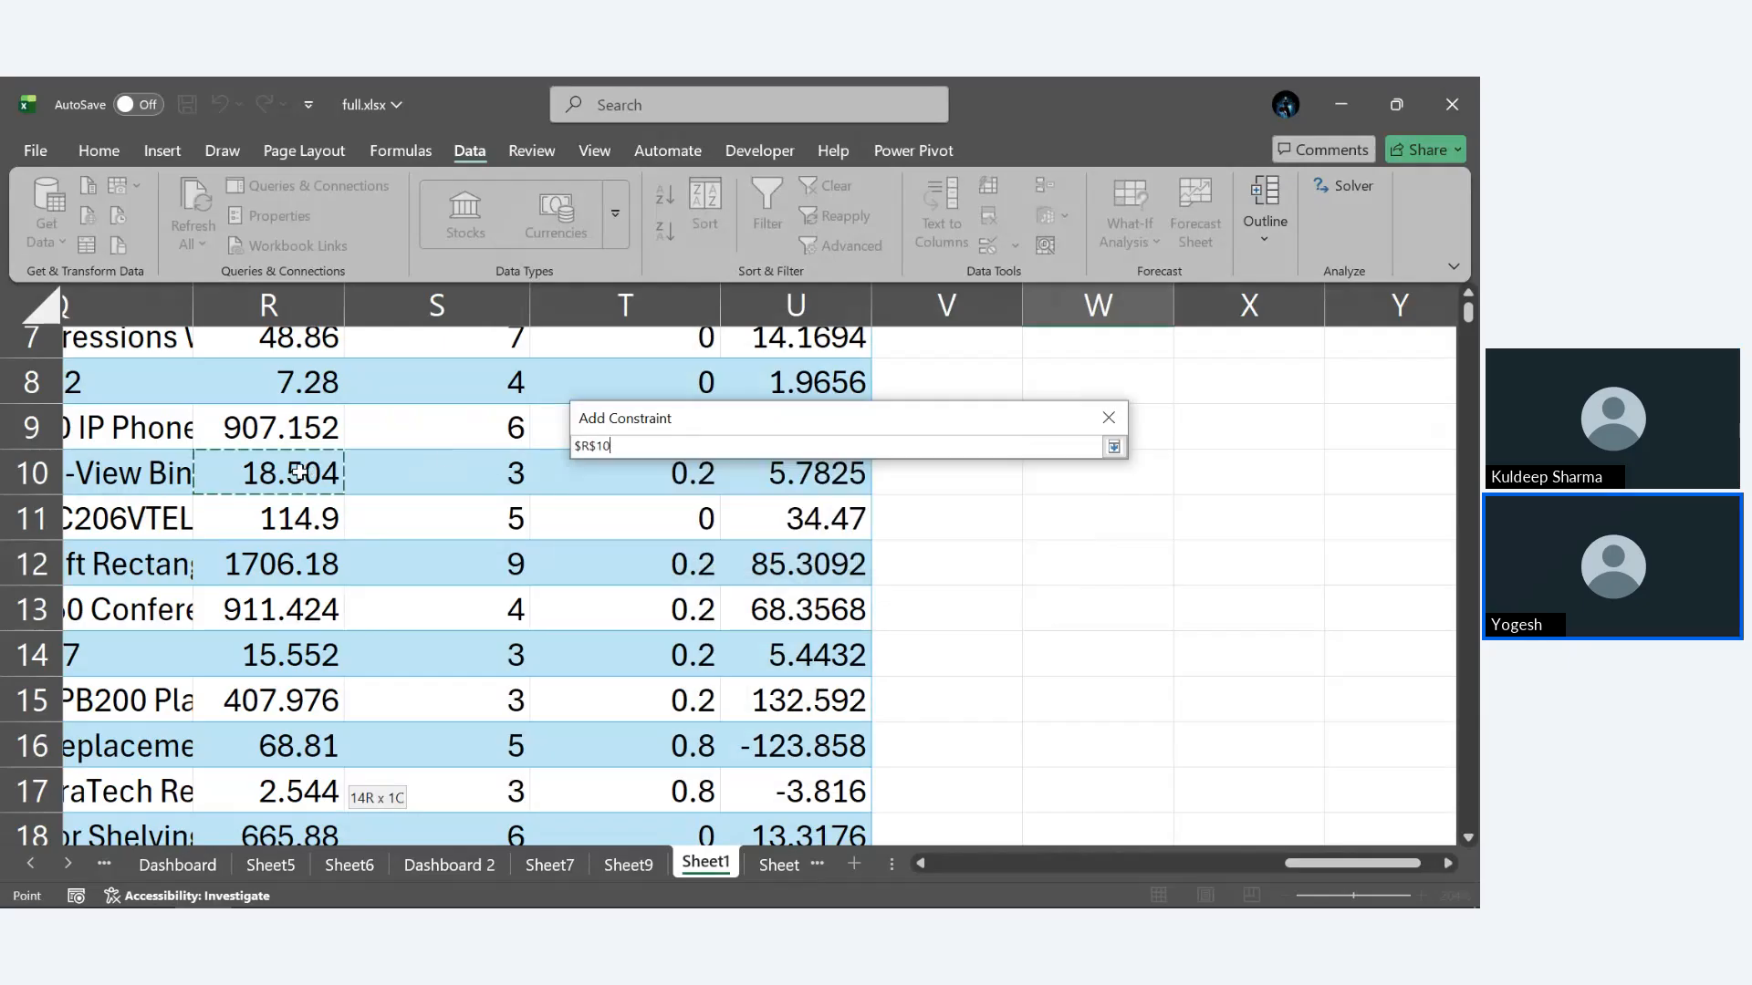
click(892, 496)
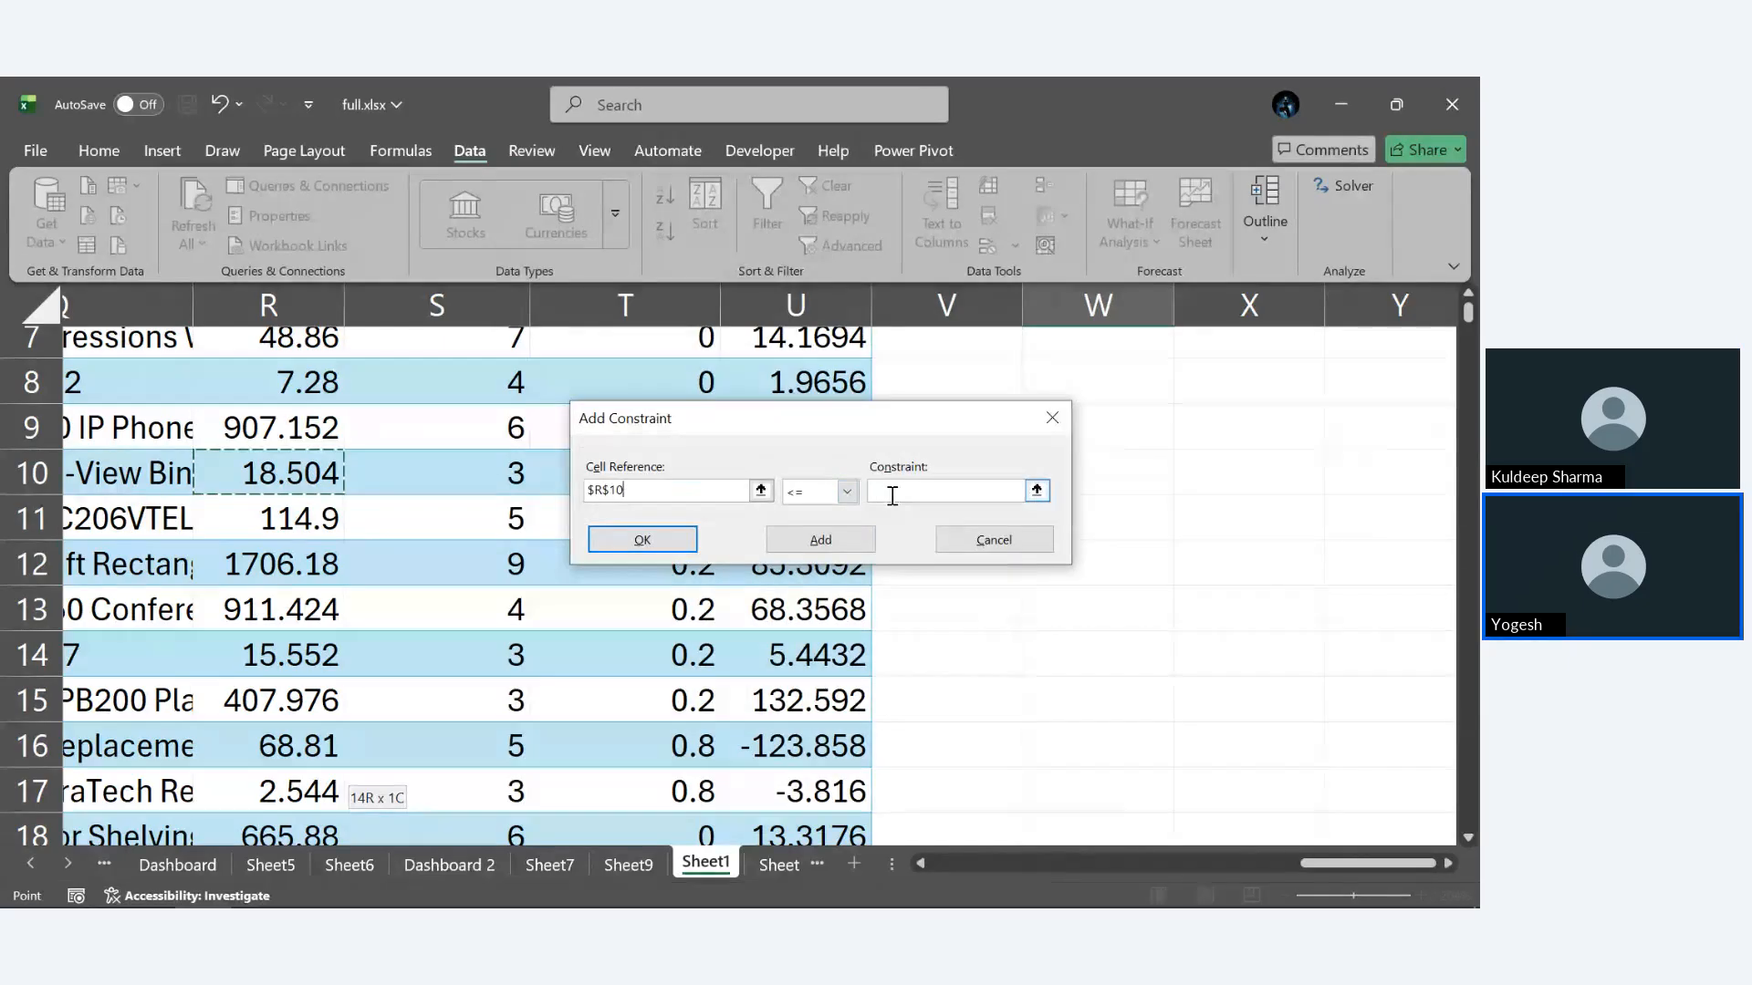
text(50)
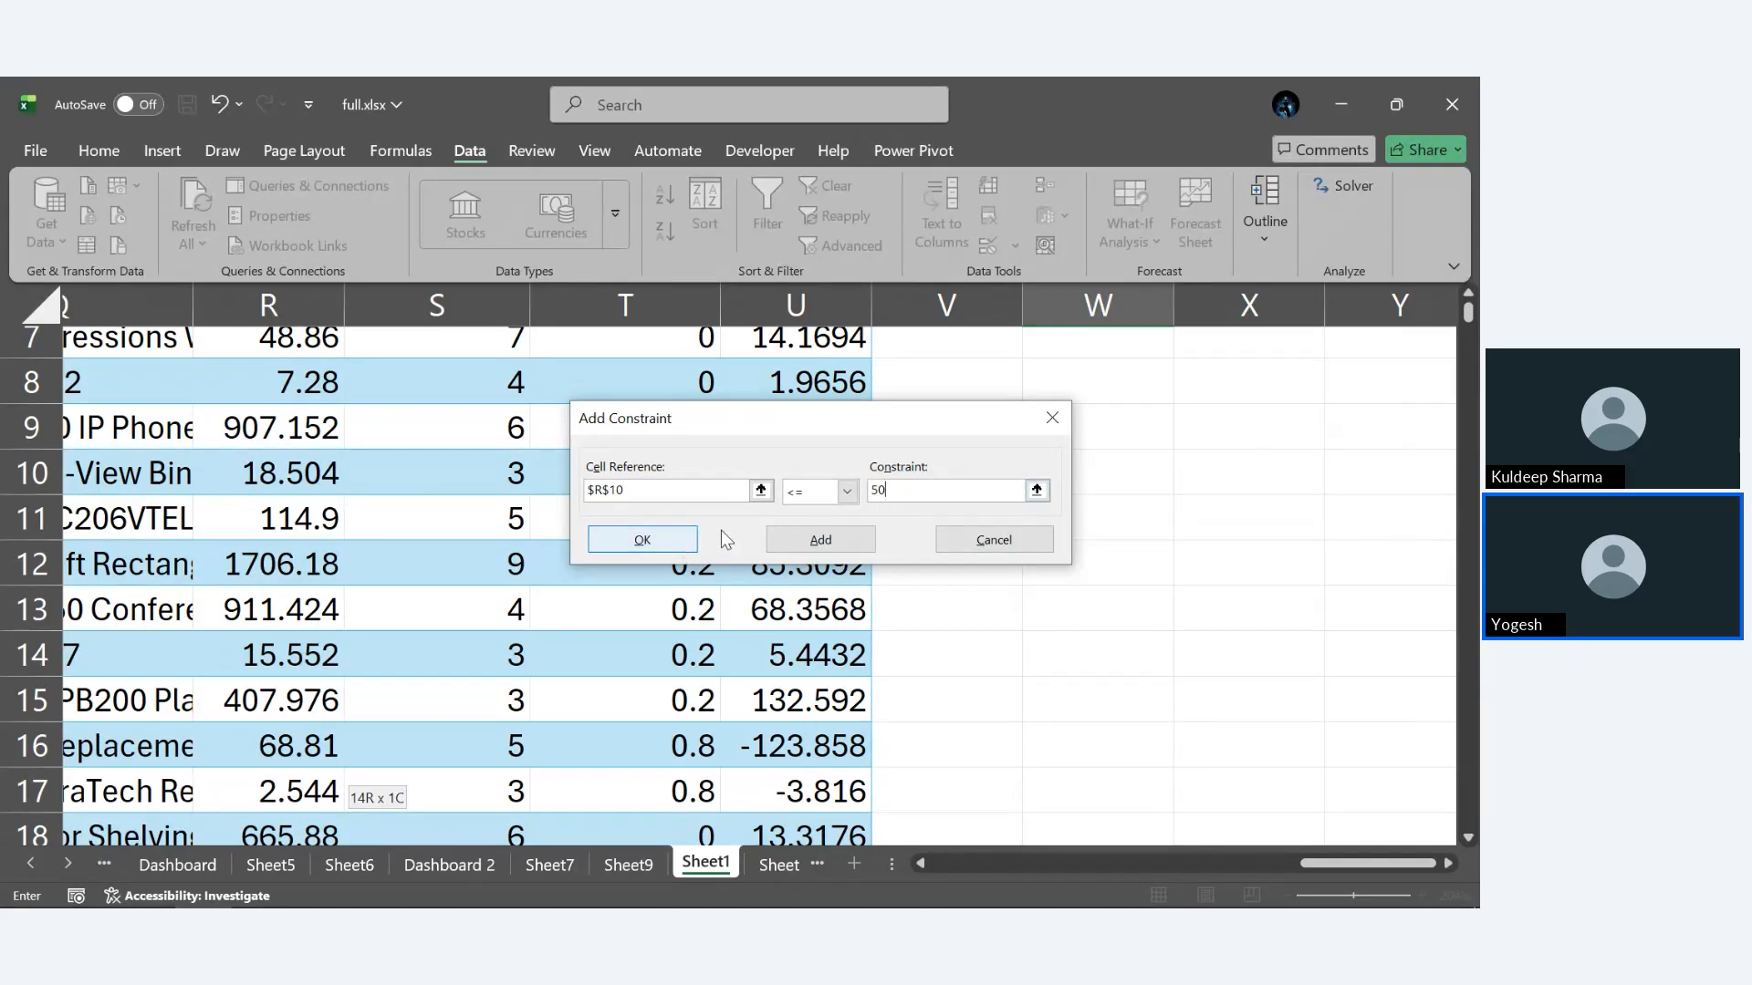
click(680, 549)
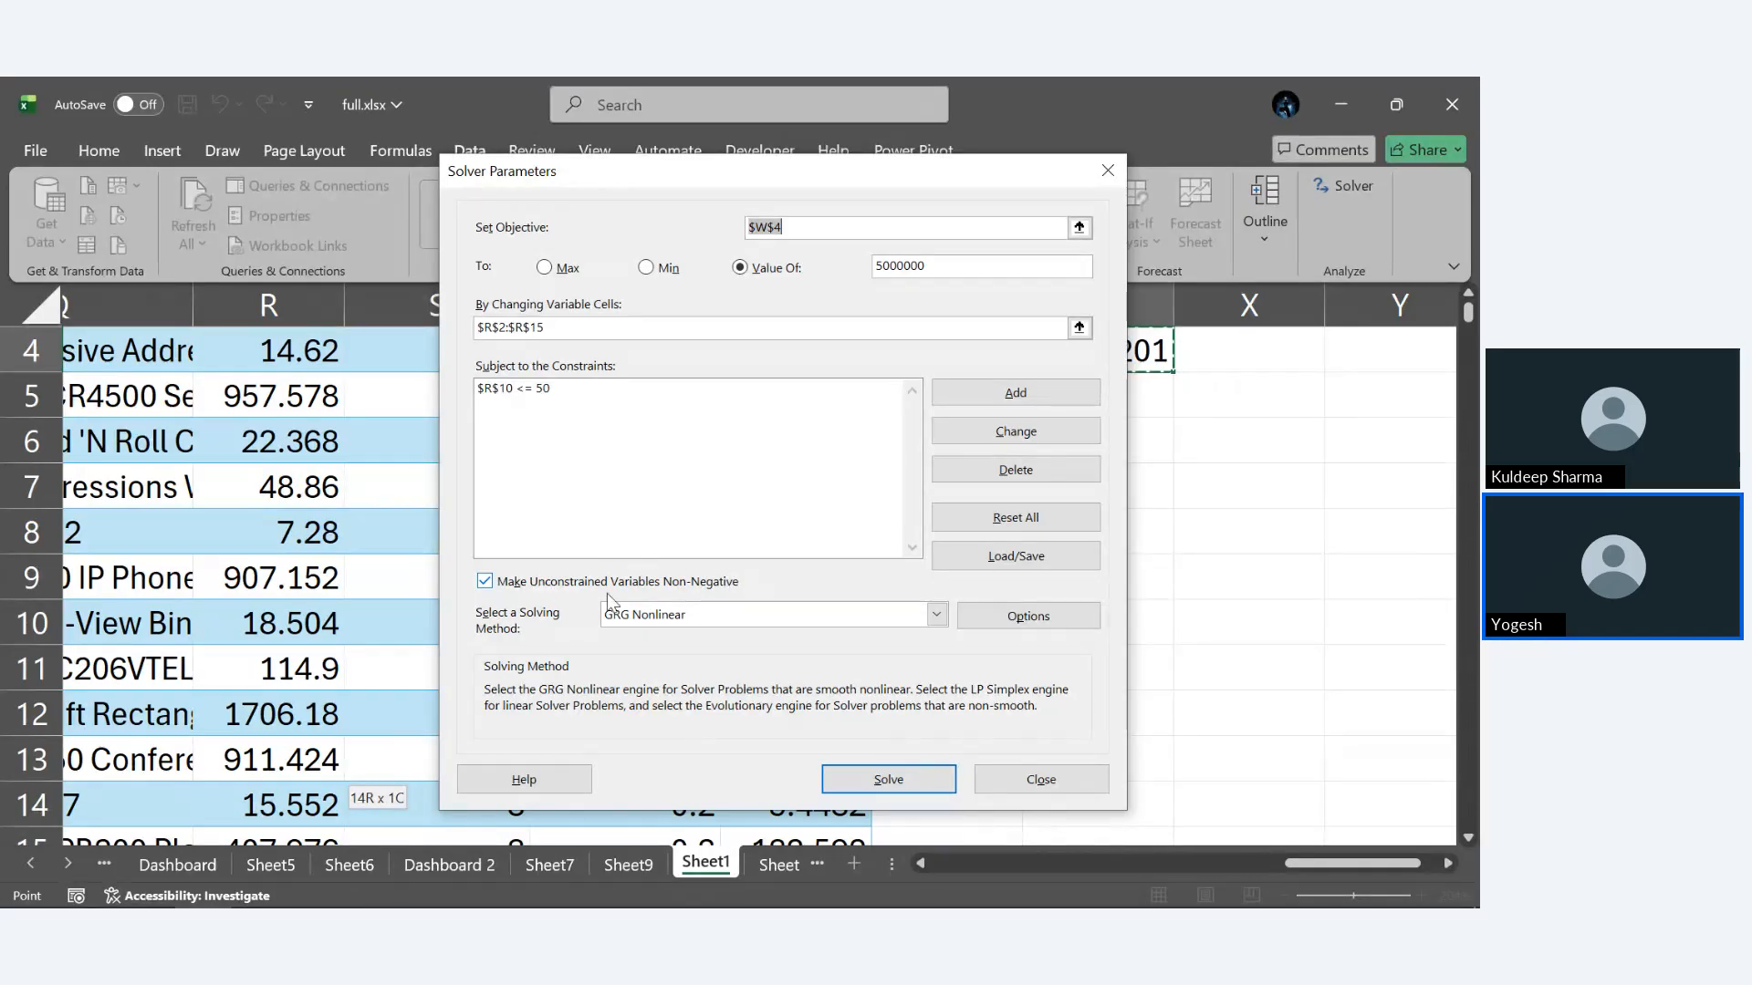
Turn off the non-negative requirement for unconstrained variables, review the solving methods and choose GRG Nonlinear.
click(686, 589)
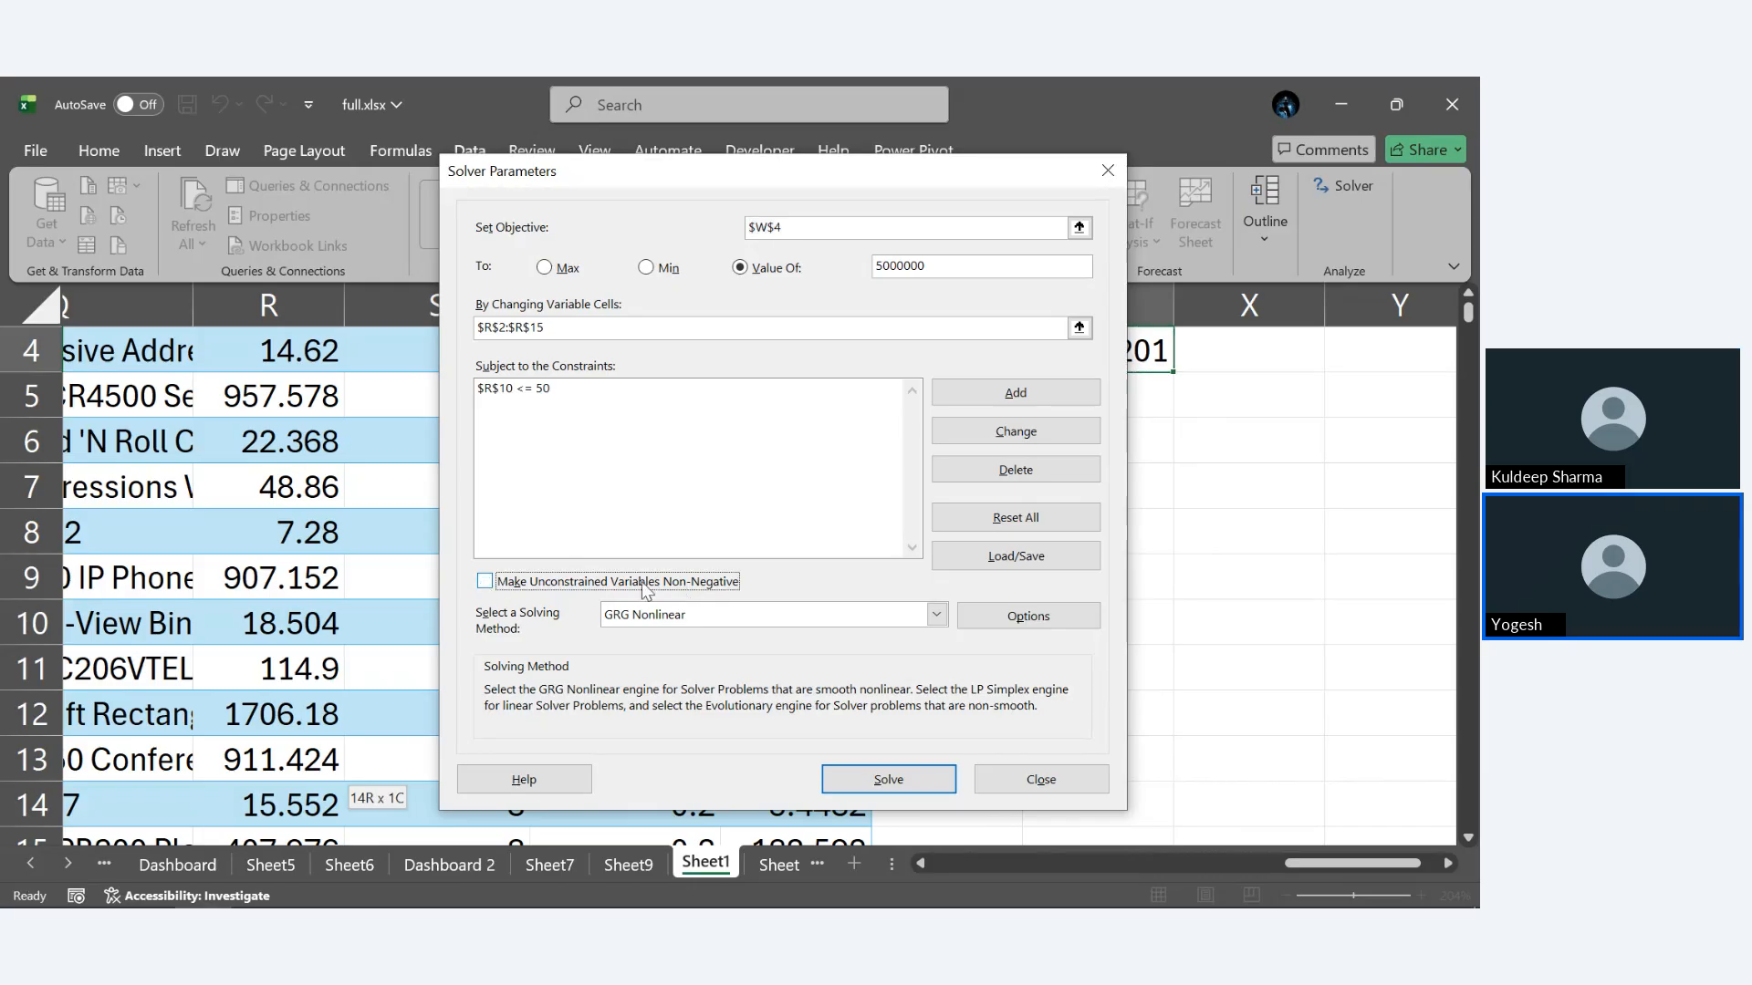
key(space)
click(803, 582)
click(936, 615)
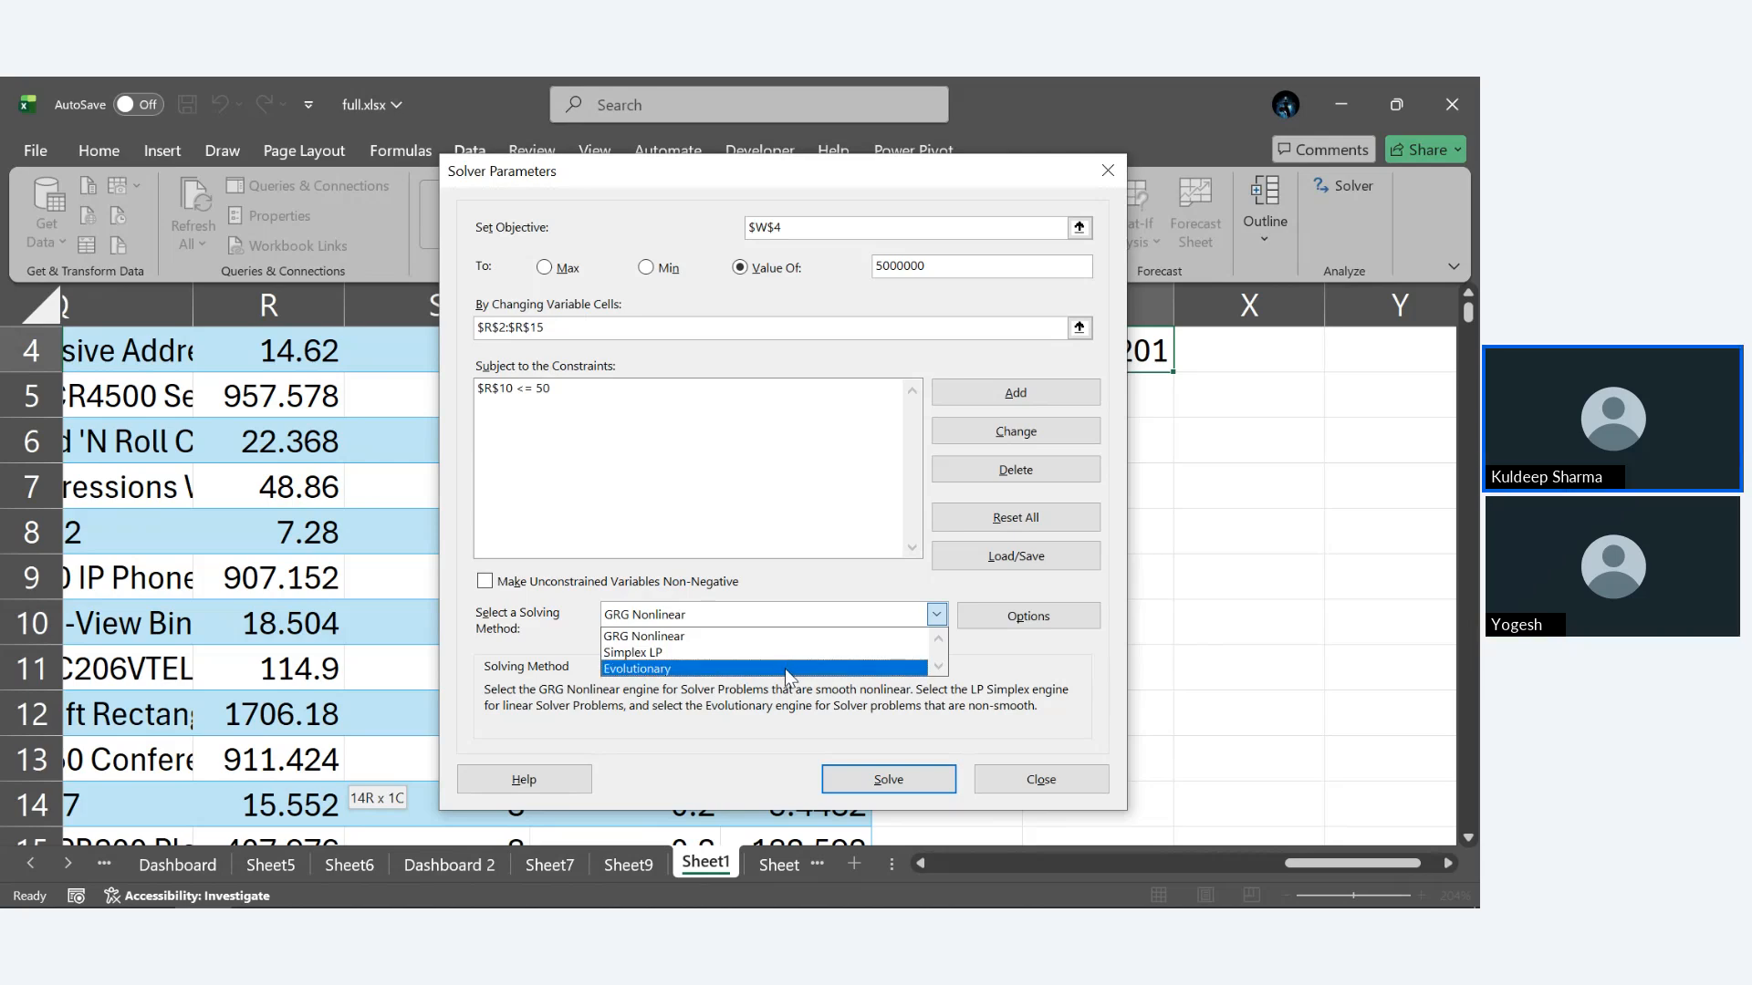
click(733, 639)
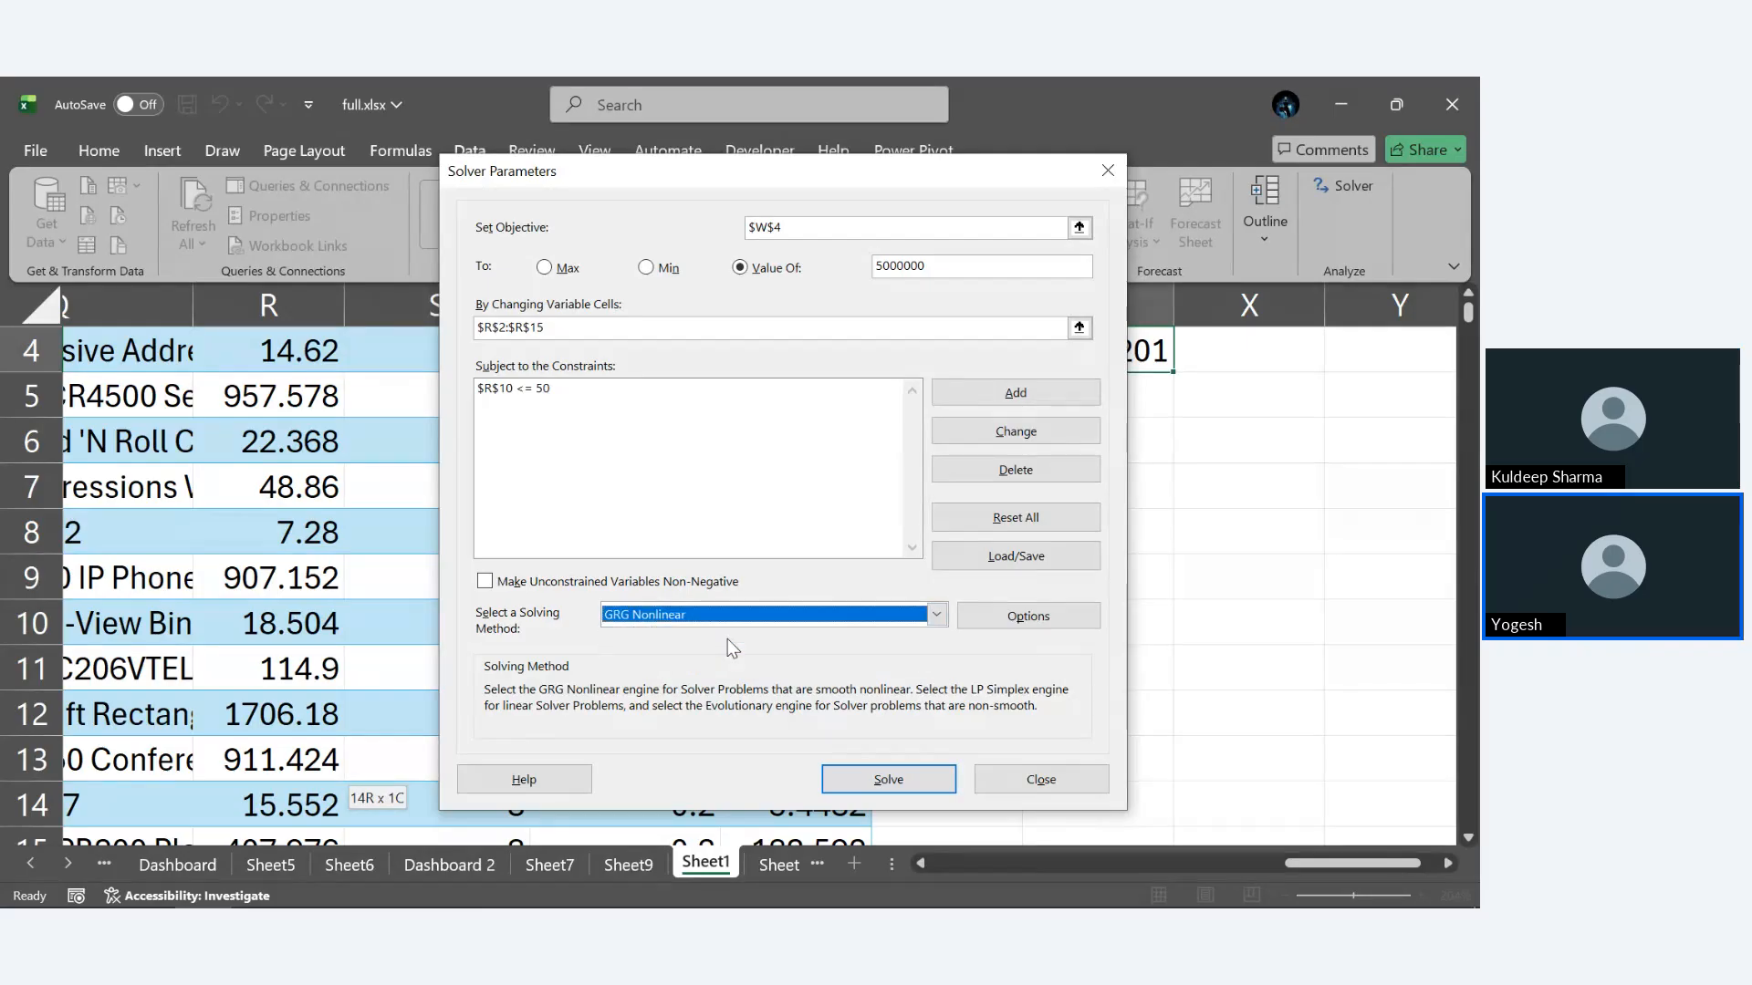
click(934, 617)
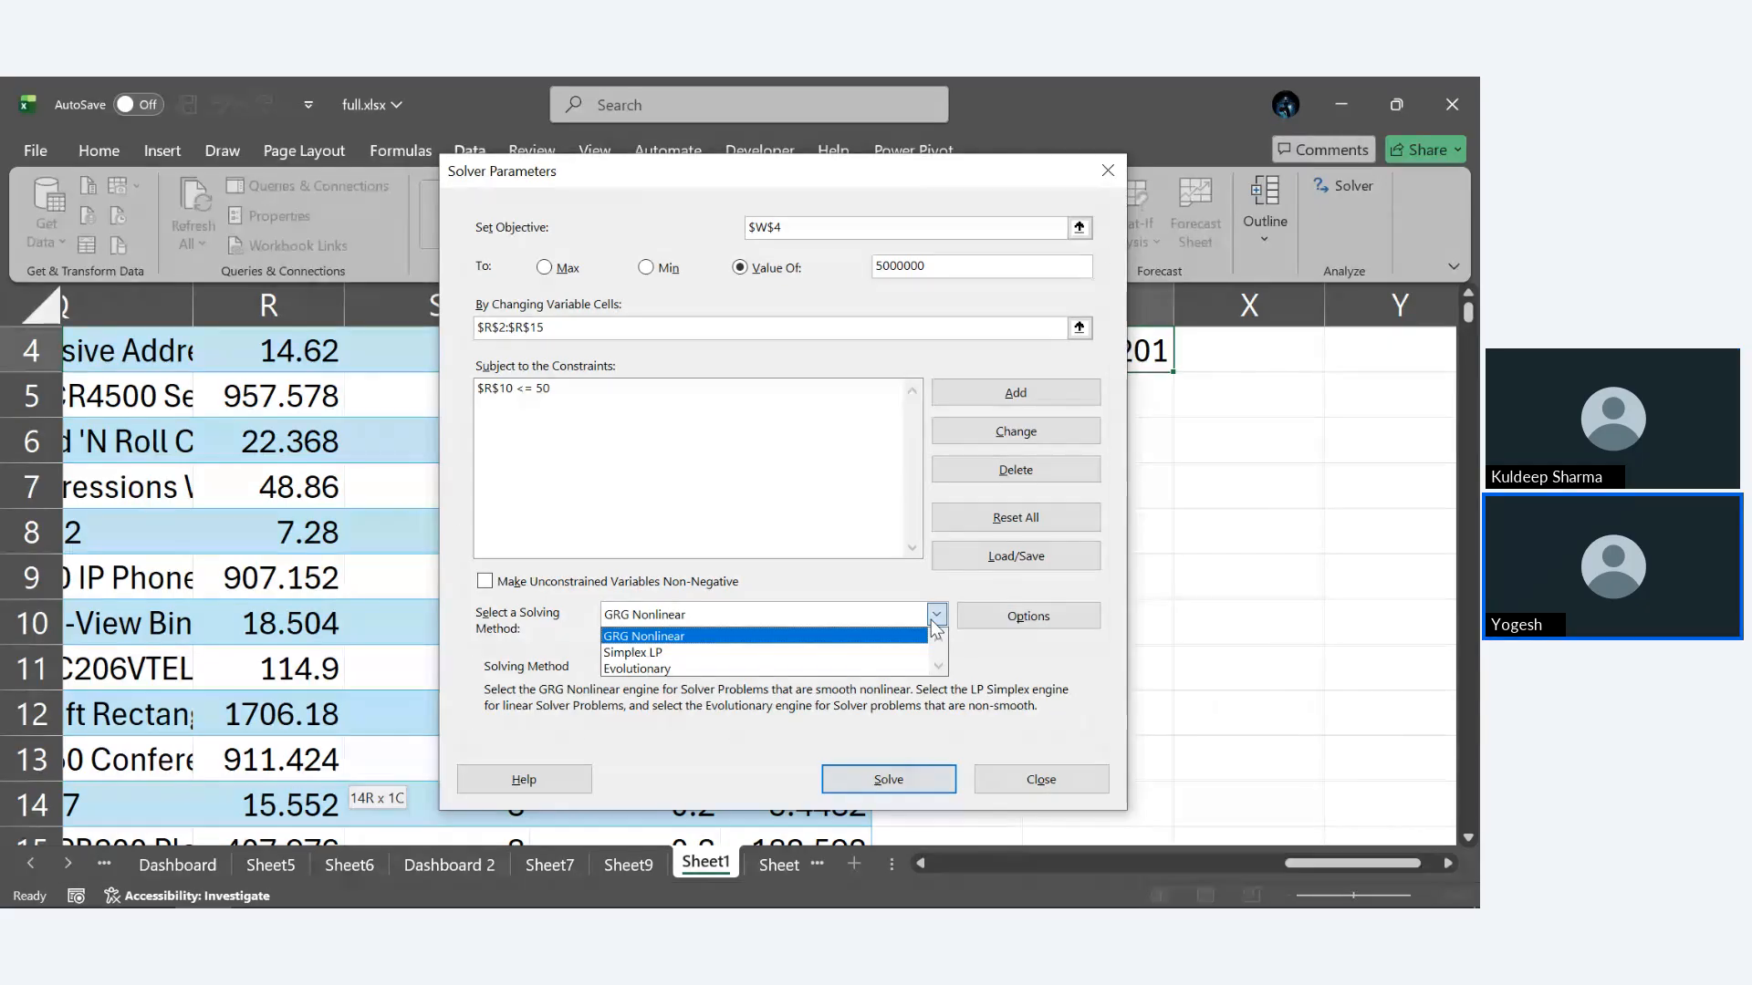
click(932, 621)
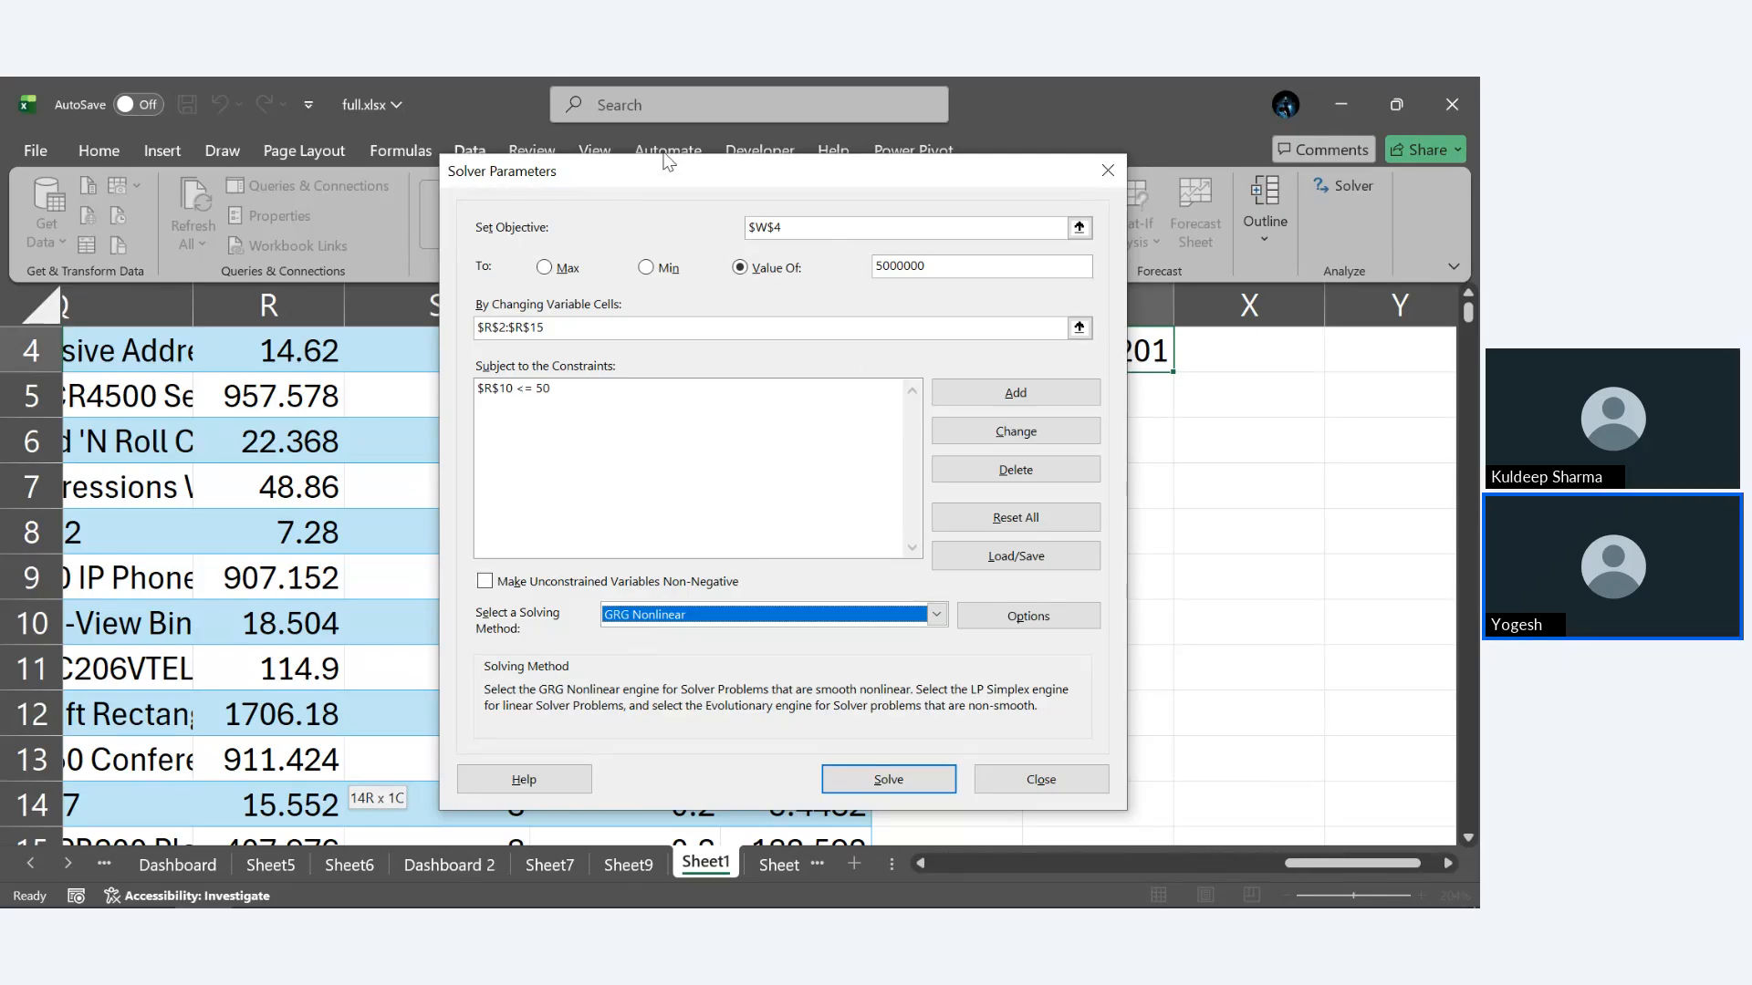
Solve the model and save the Solver solution as a scenario named test.
click(897, 788)
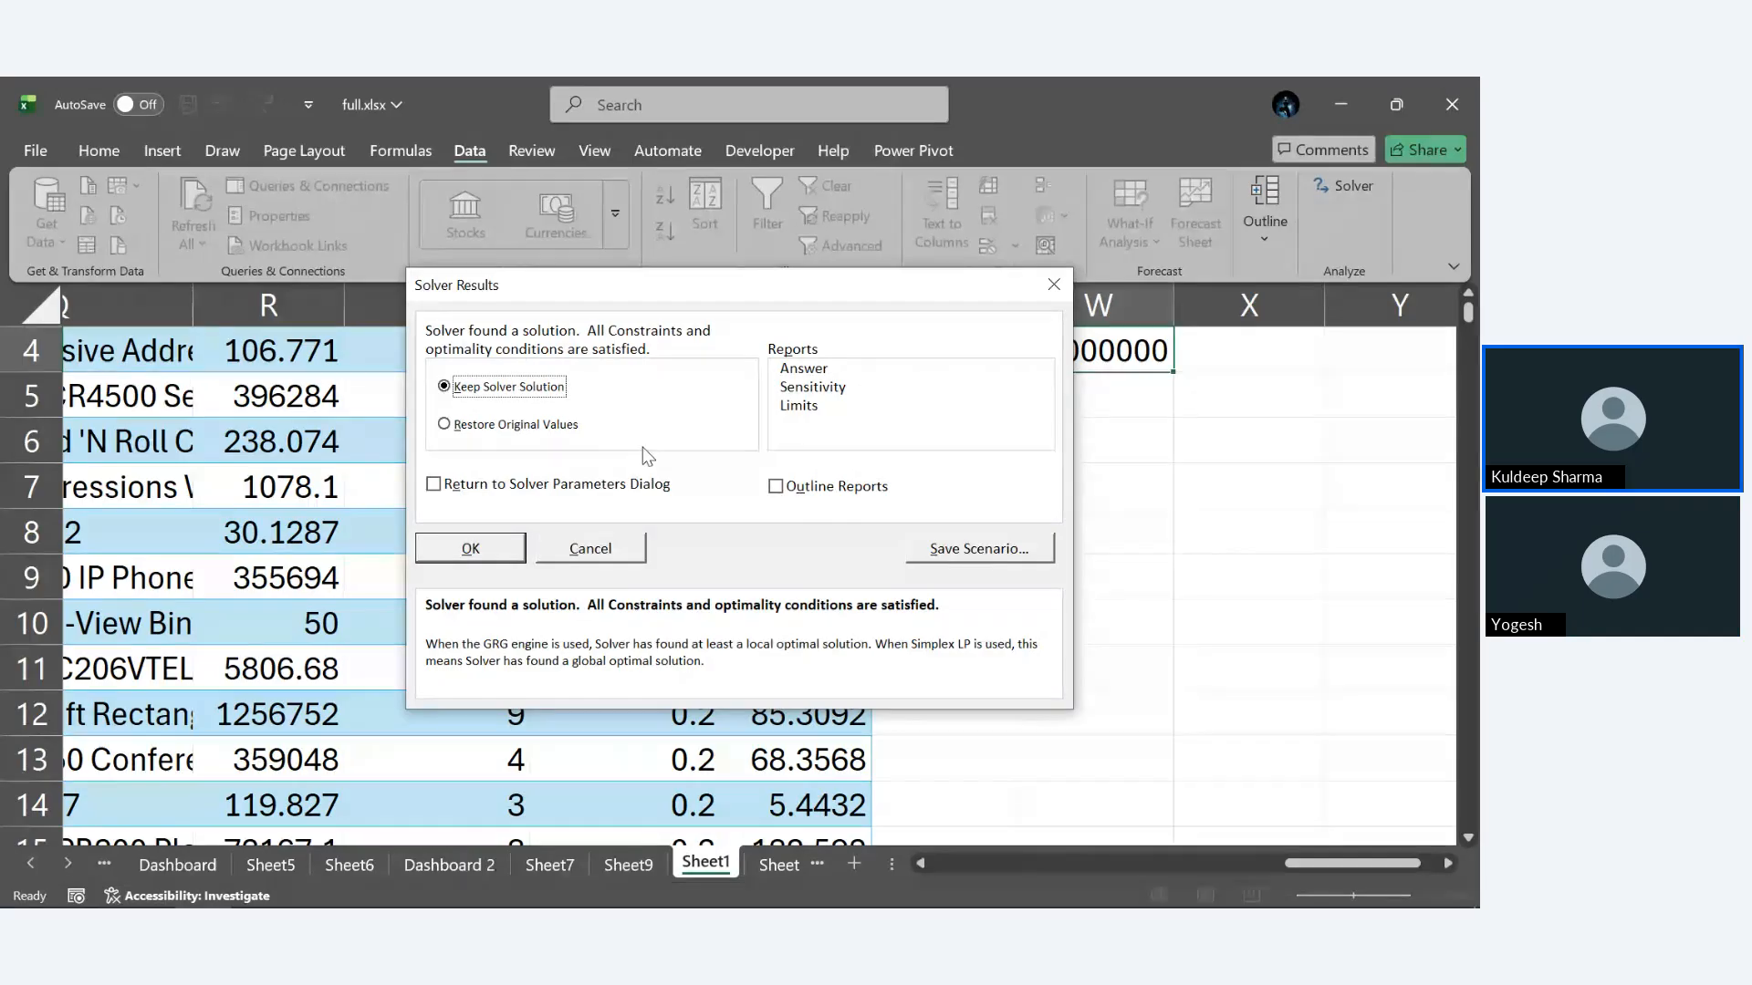
click(445, 426)
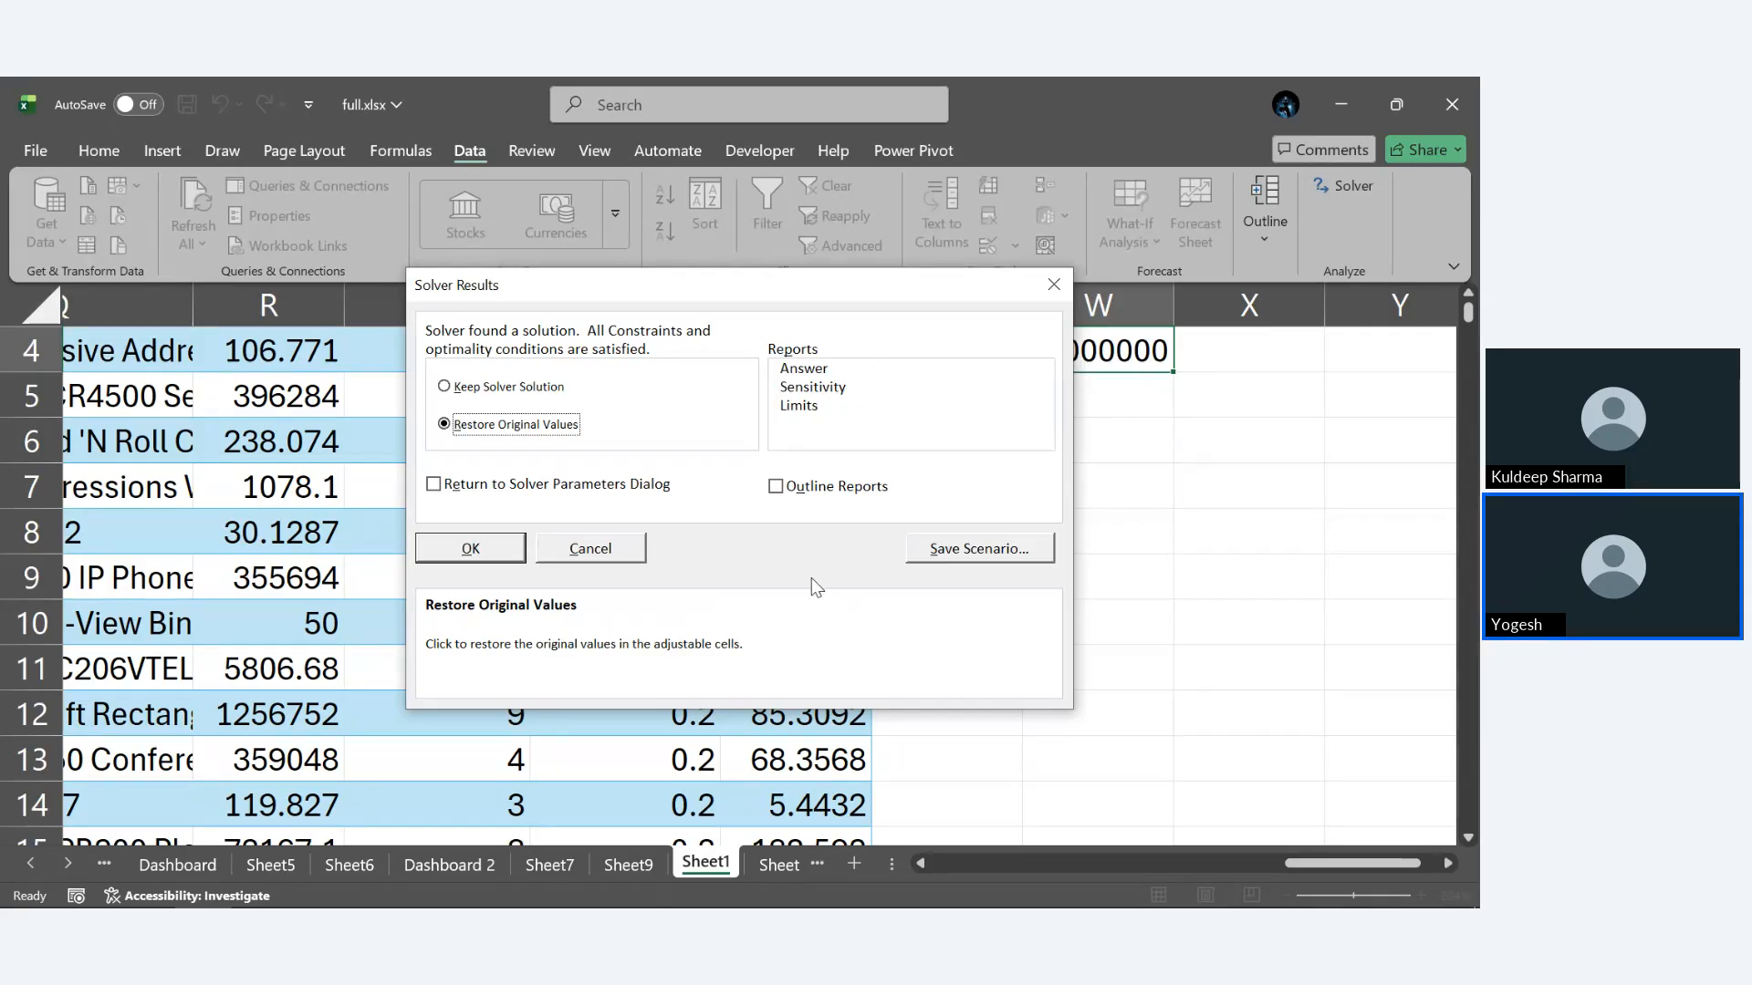
click(927, 555)
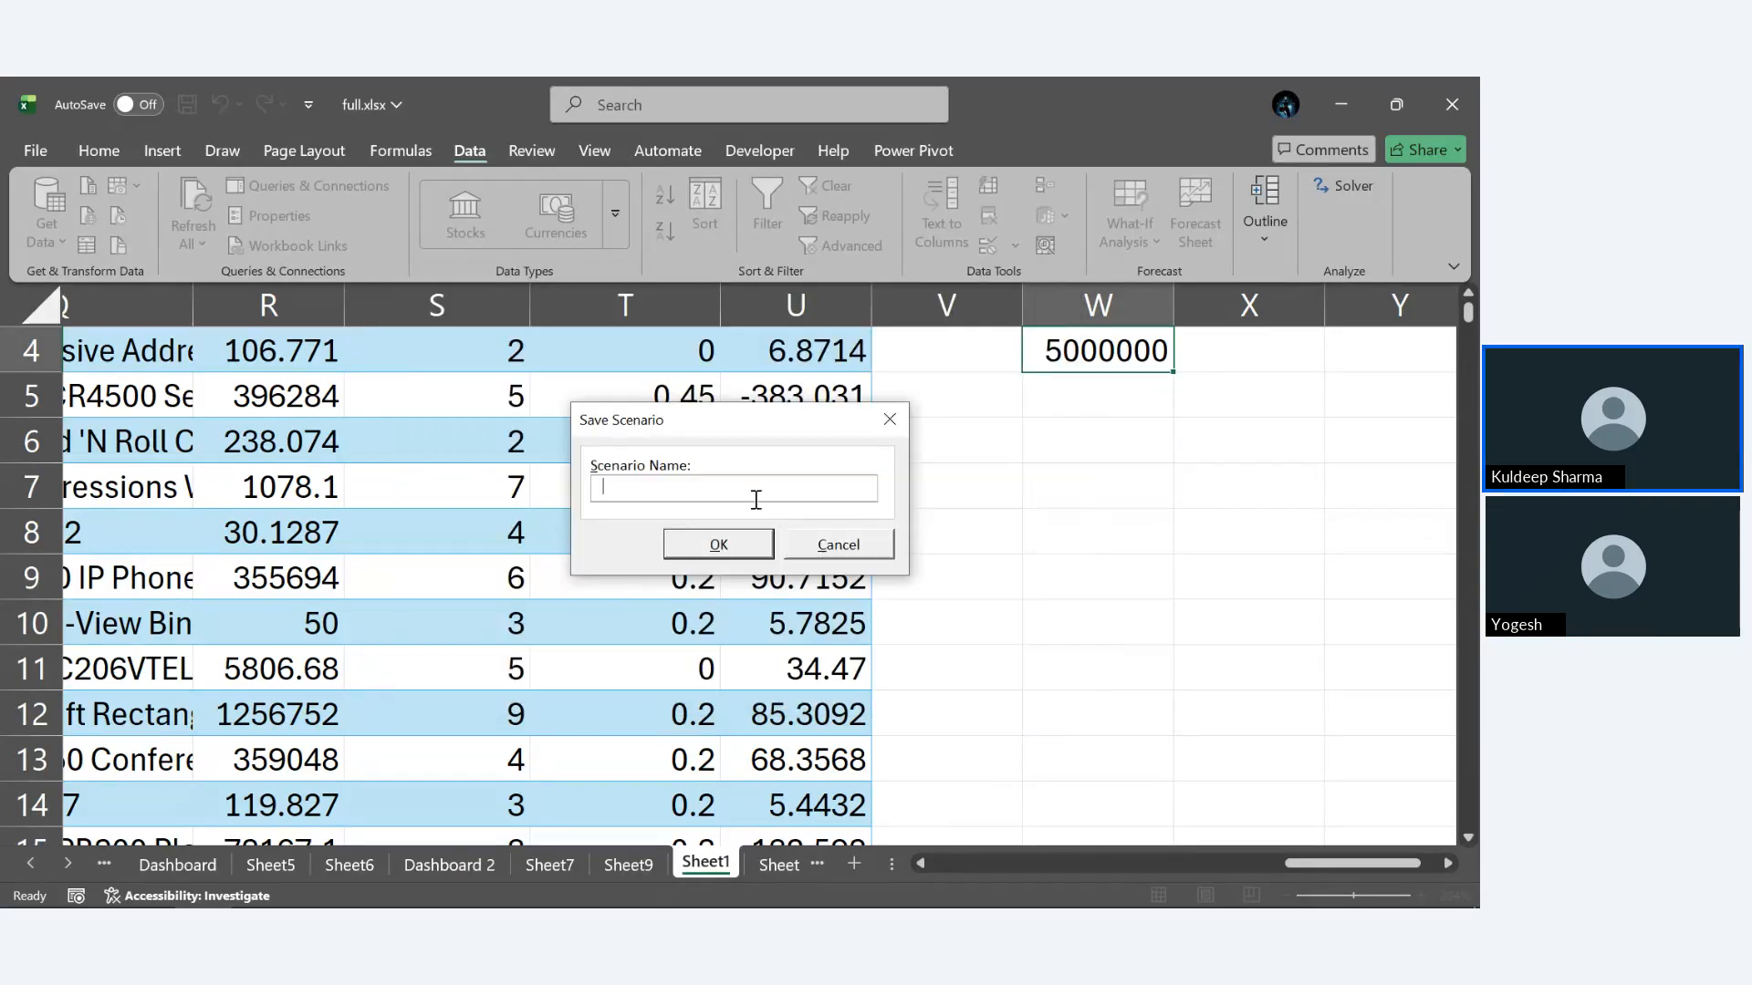
text(test)
click(719, 562)
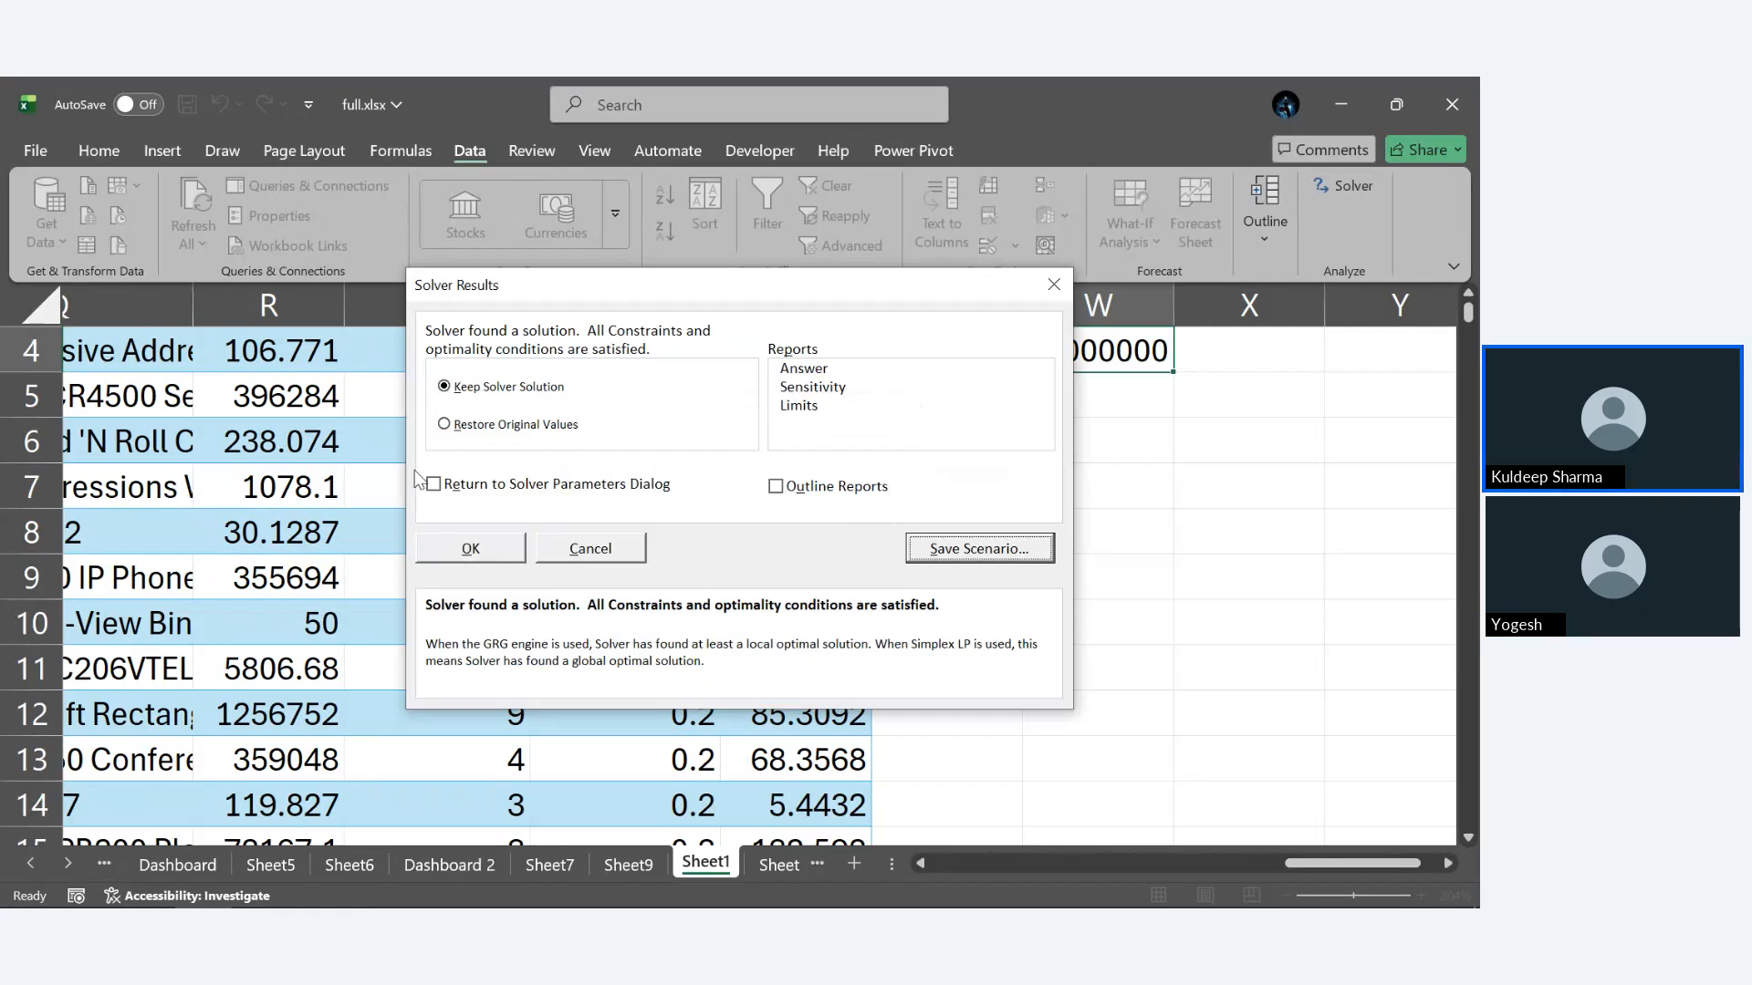
Restore the original values in the Solver results and return to the first rows of the Sales column.
click(446, 424)
click(471, 548)
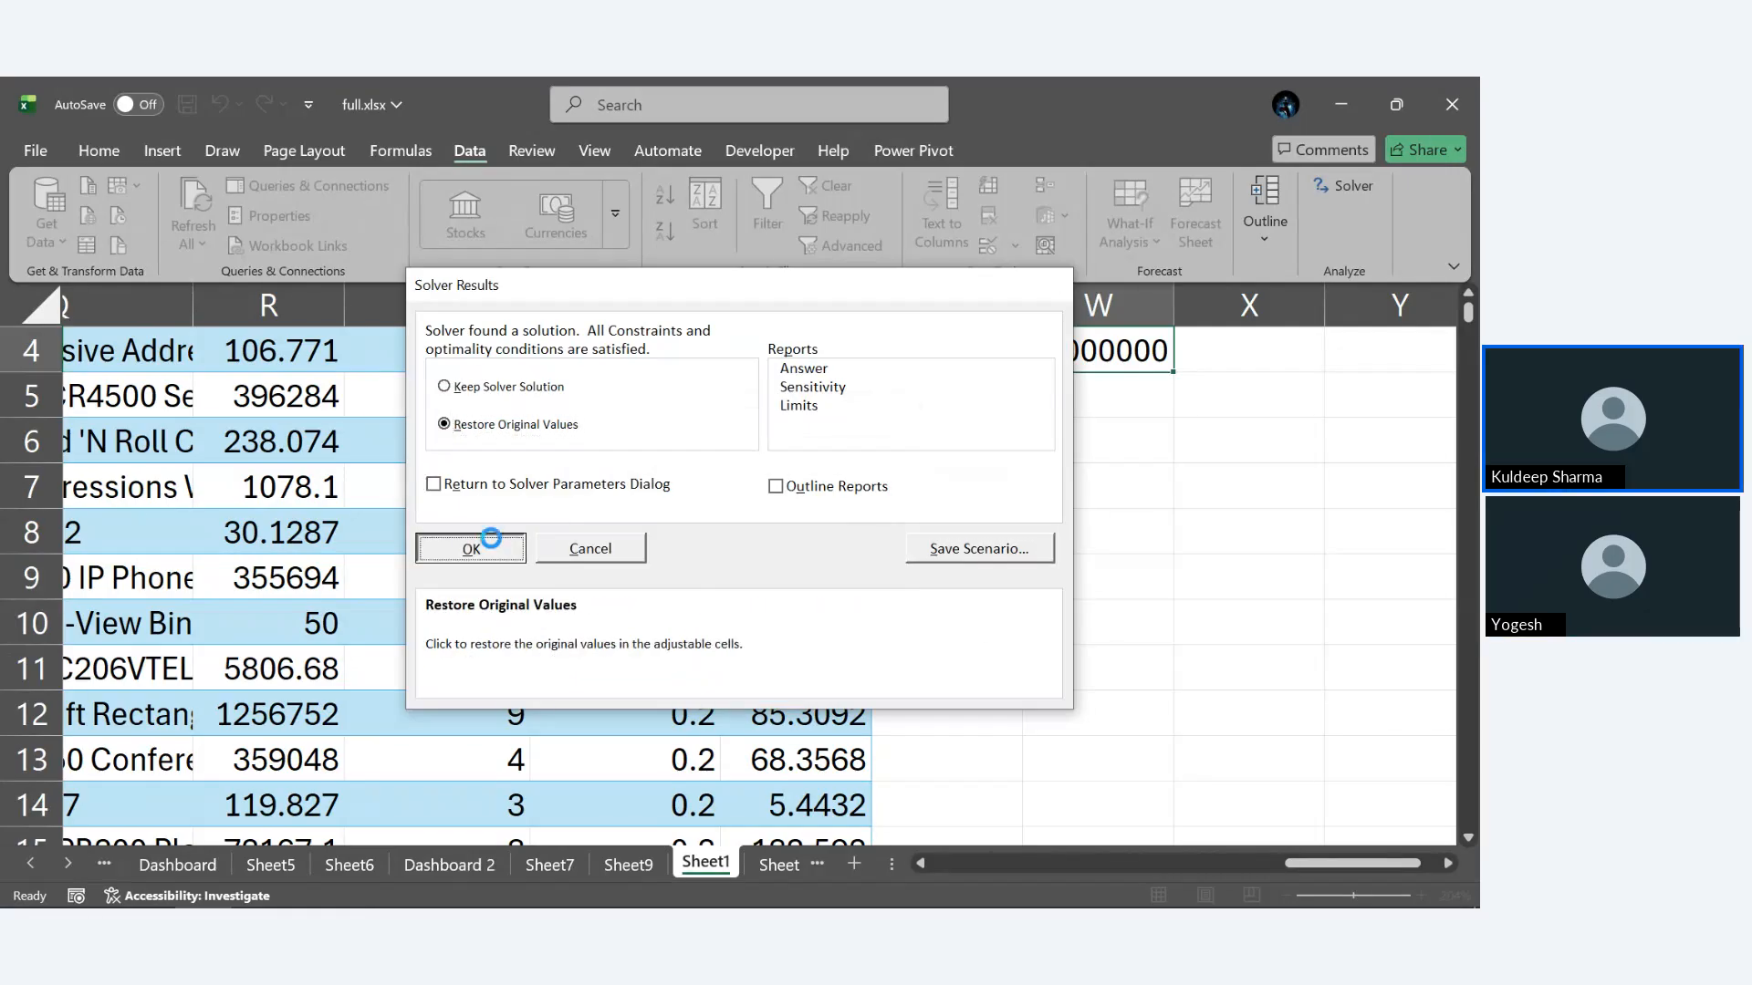
scroll(310, 457, up, 1)
scroll(310, 456, up, 1)
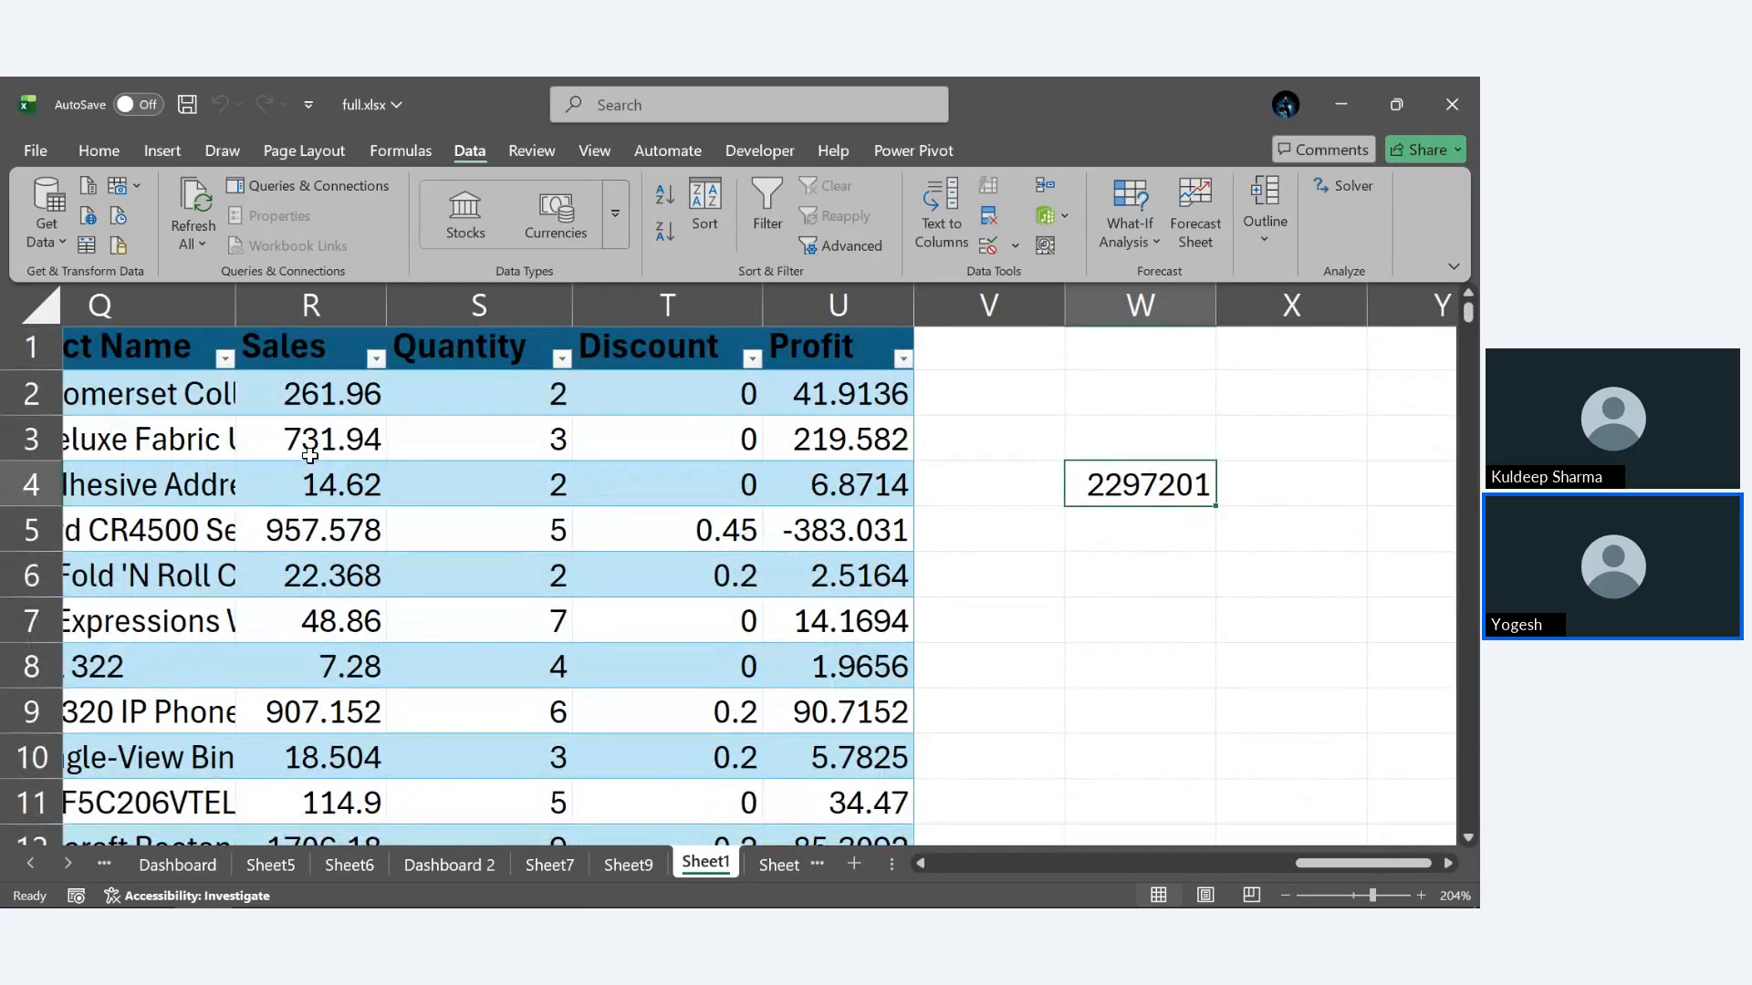
click(1139, 222)
click(1191, 275)
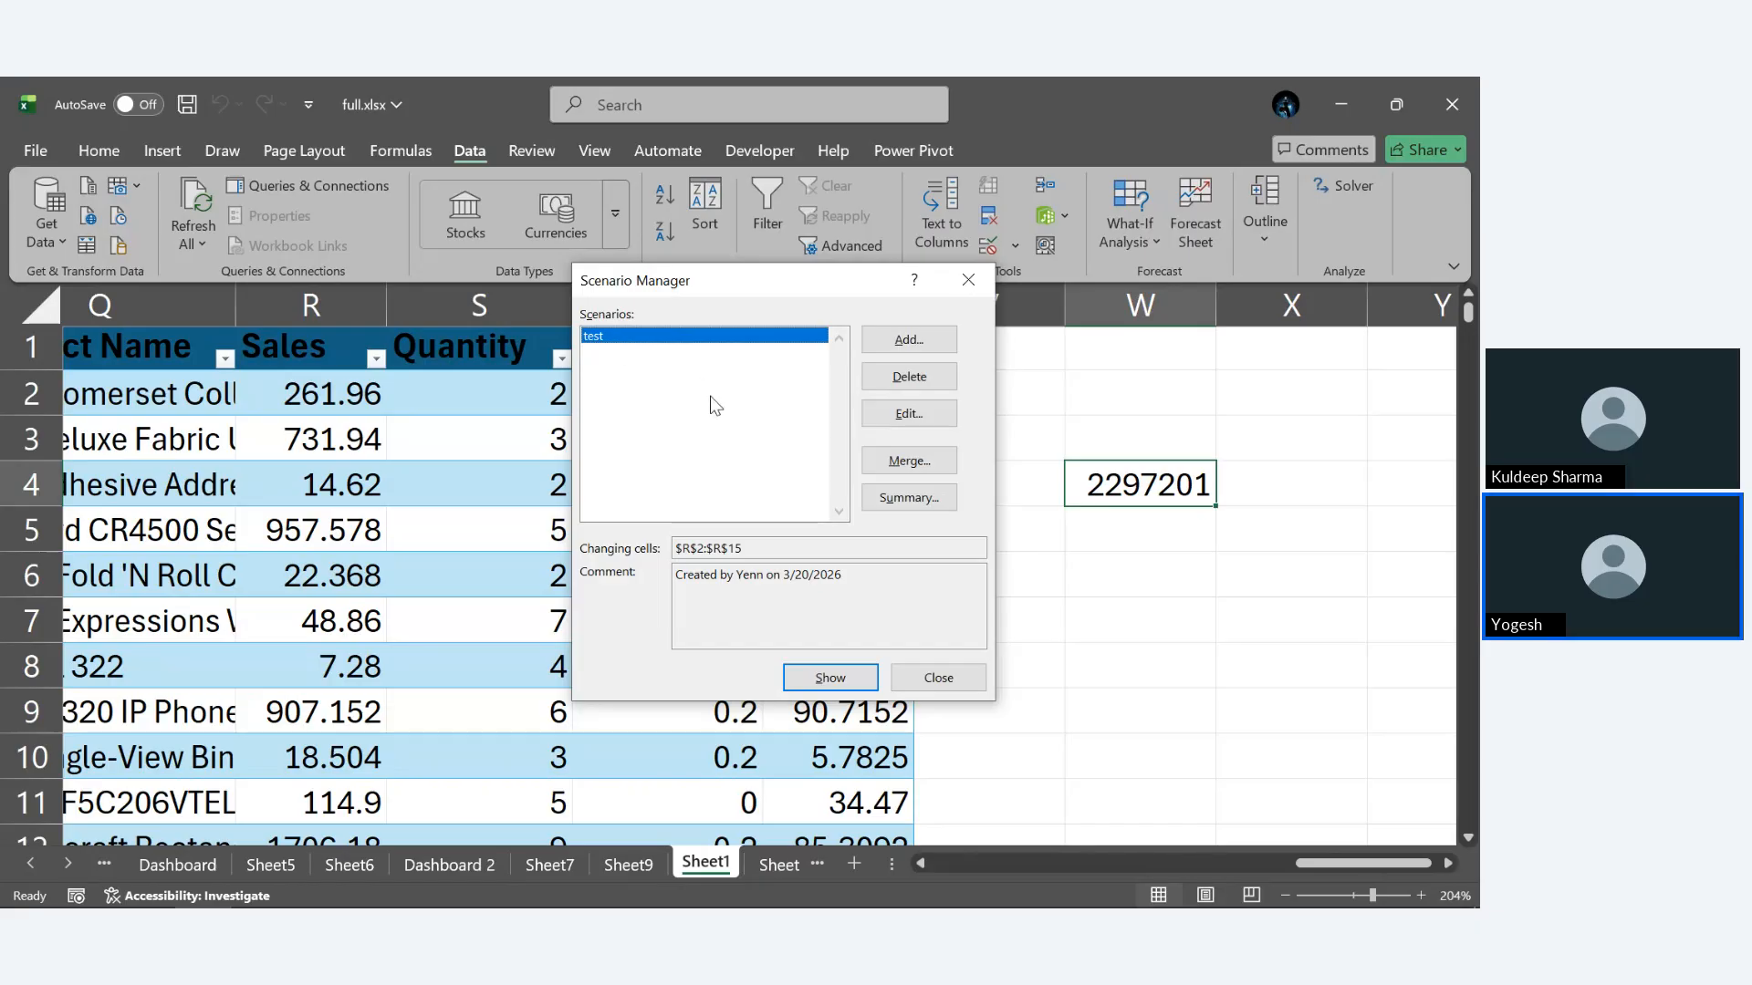
click(908, 511)
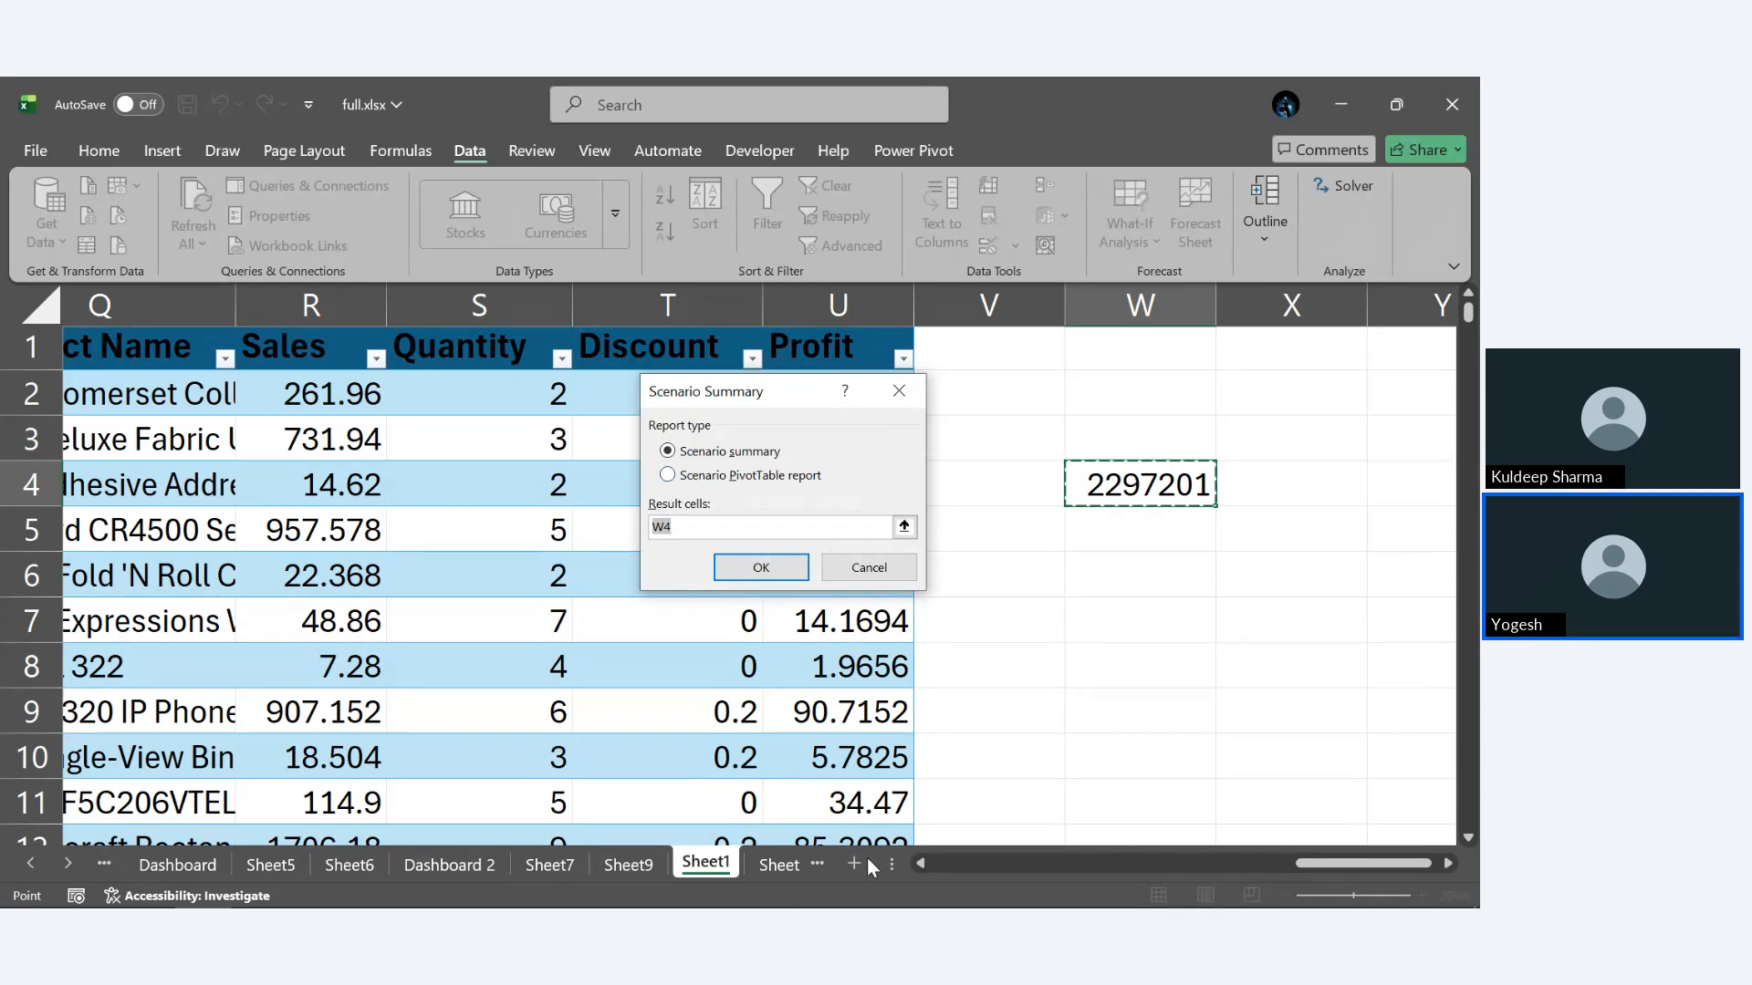
click(904, 526)
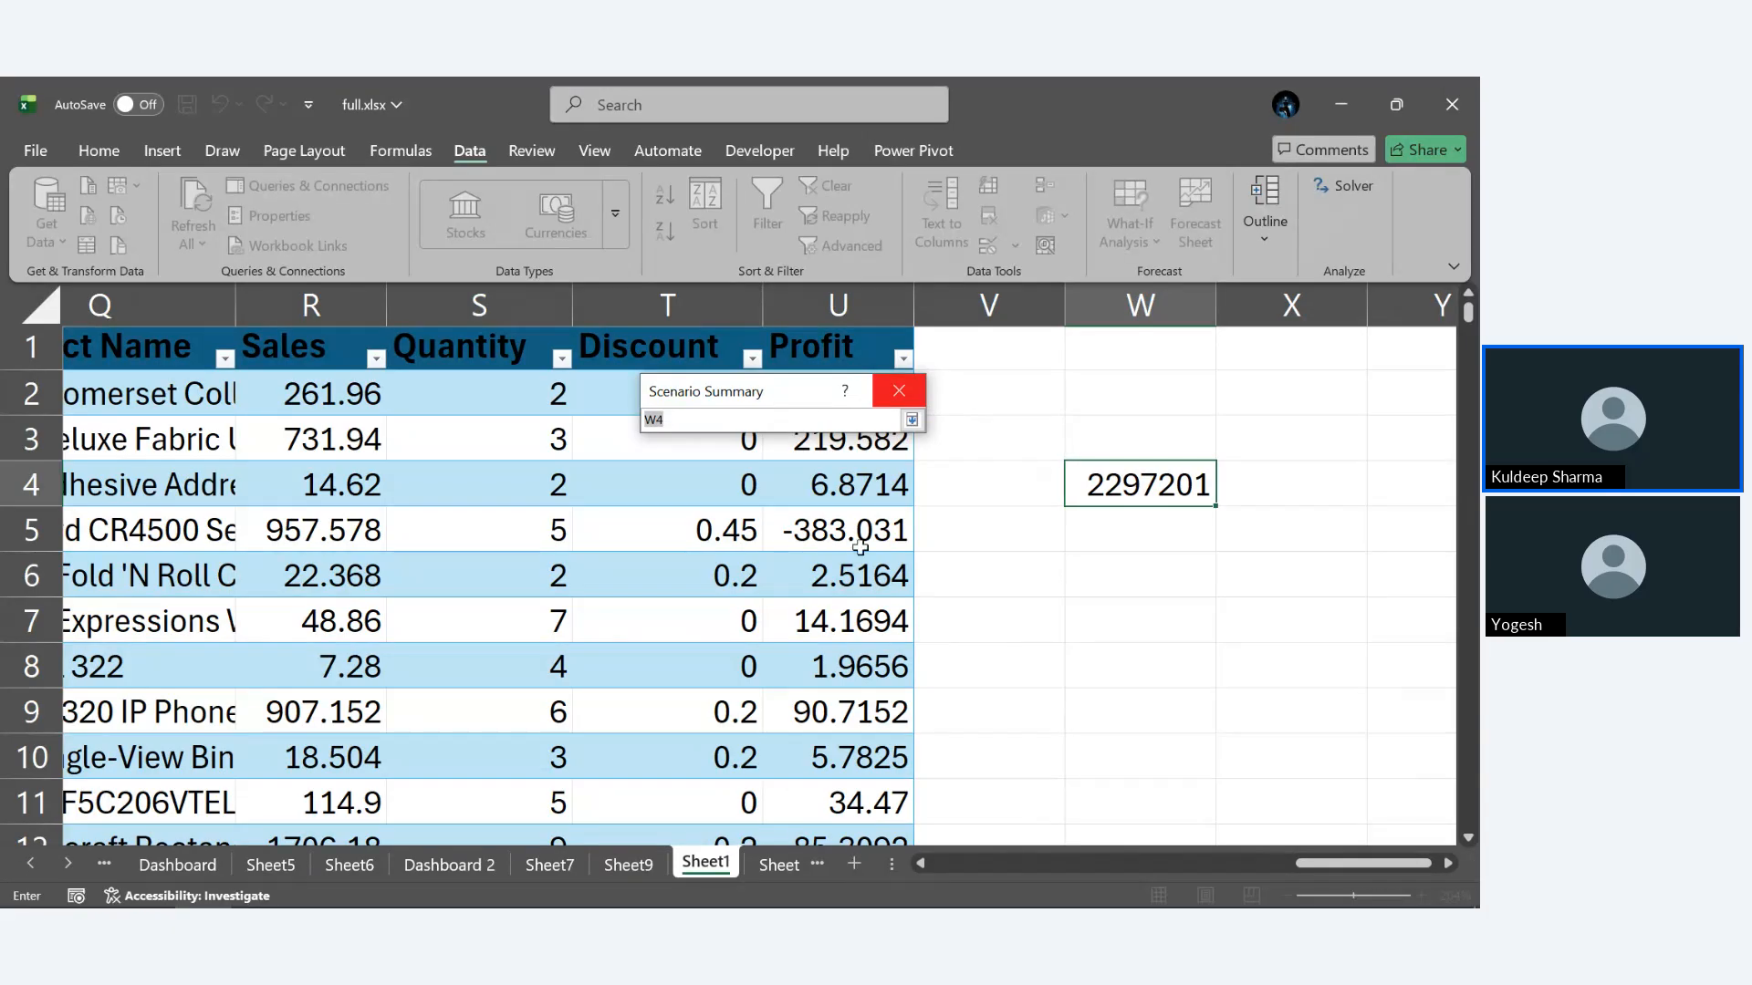
click(892, 390)
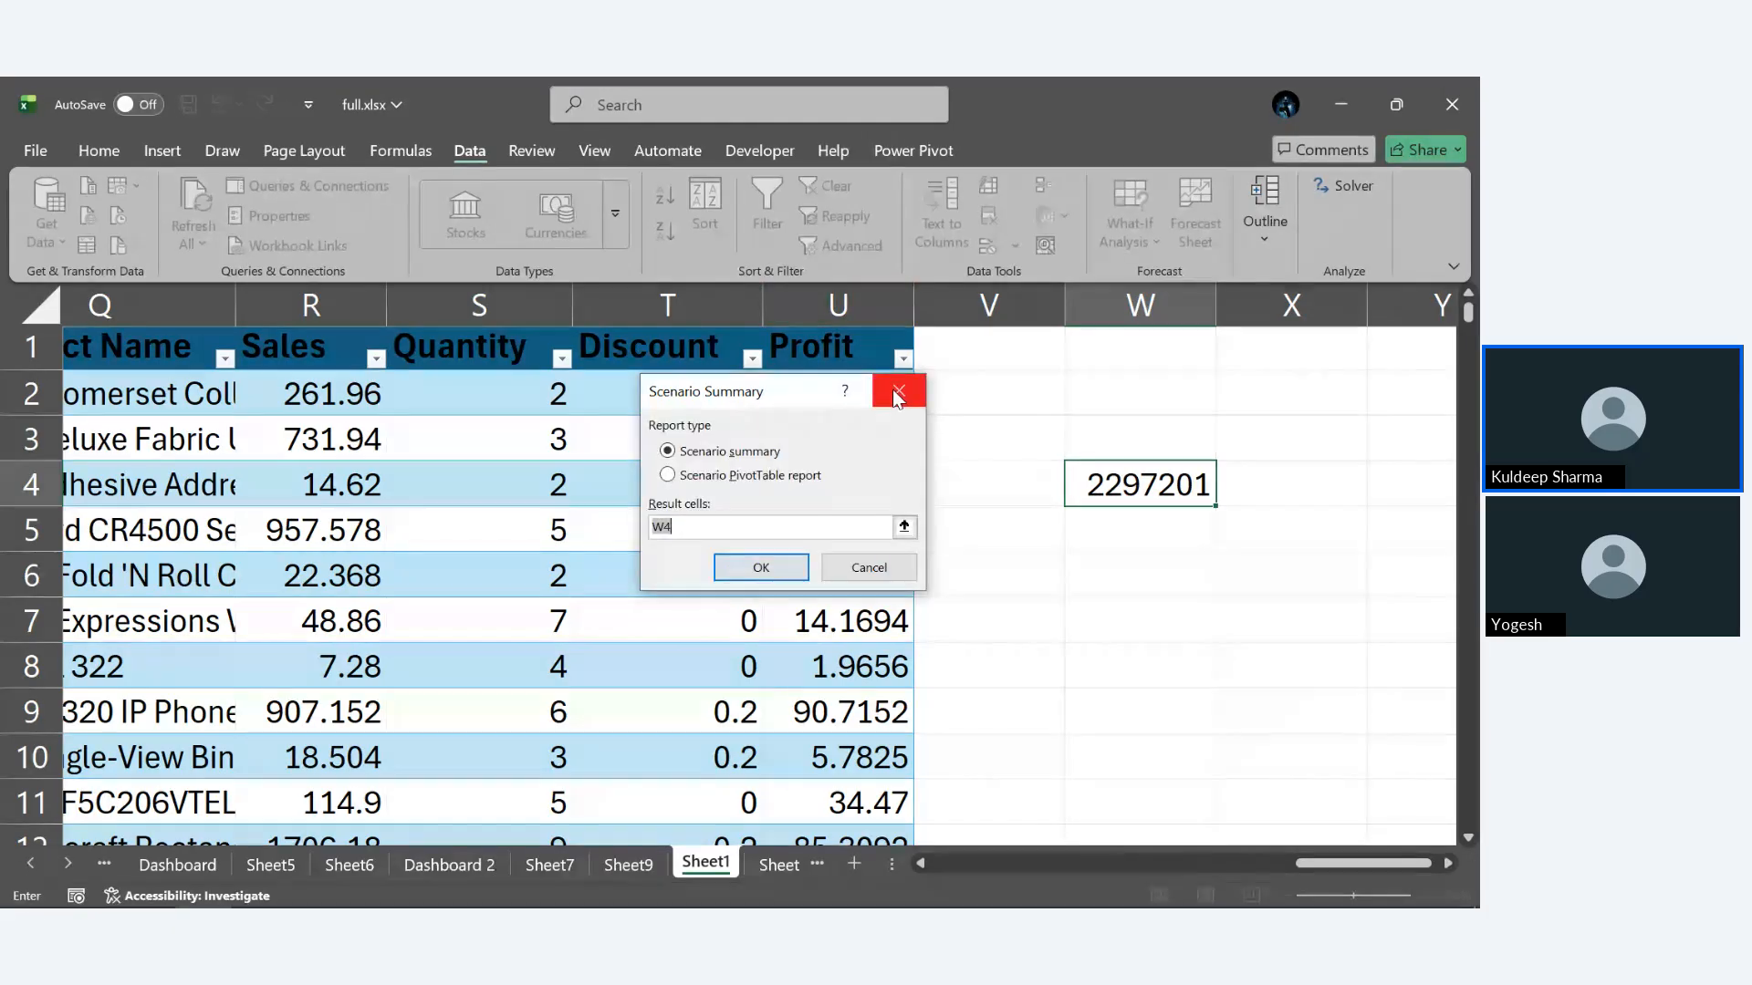
click(869, 567)
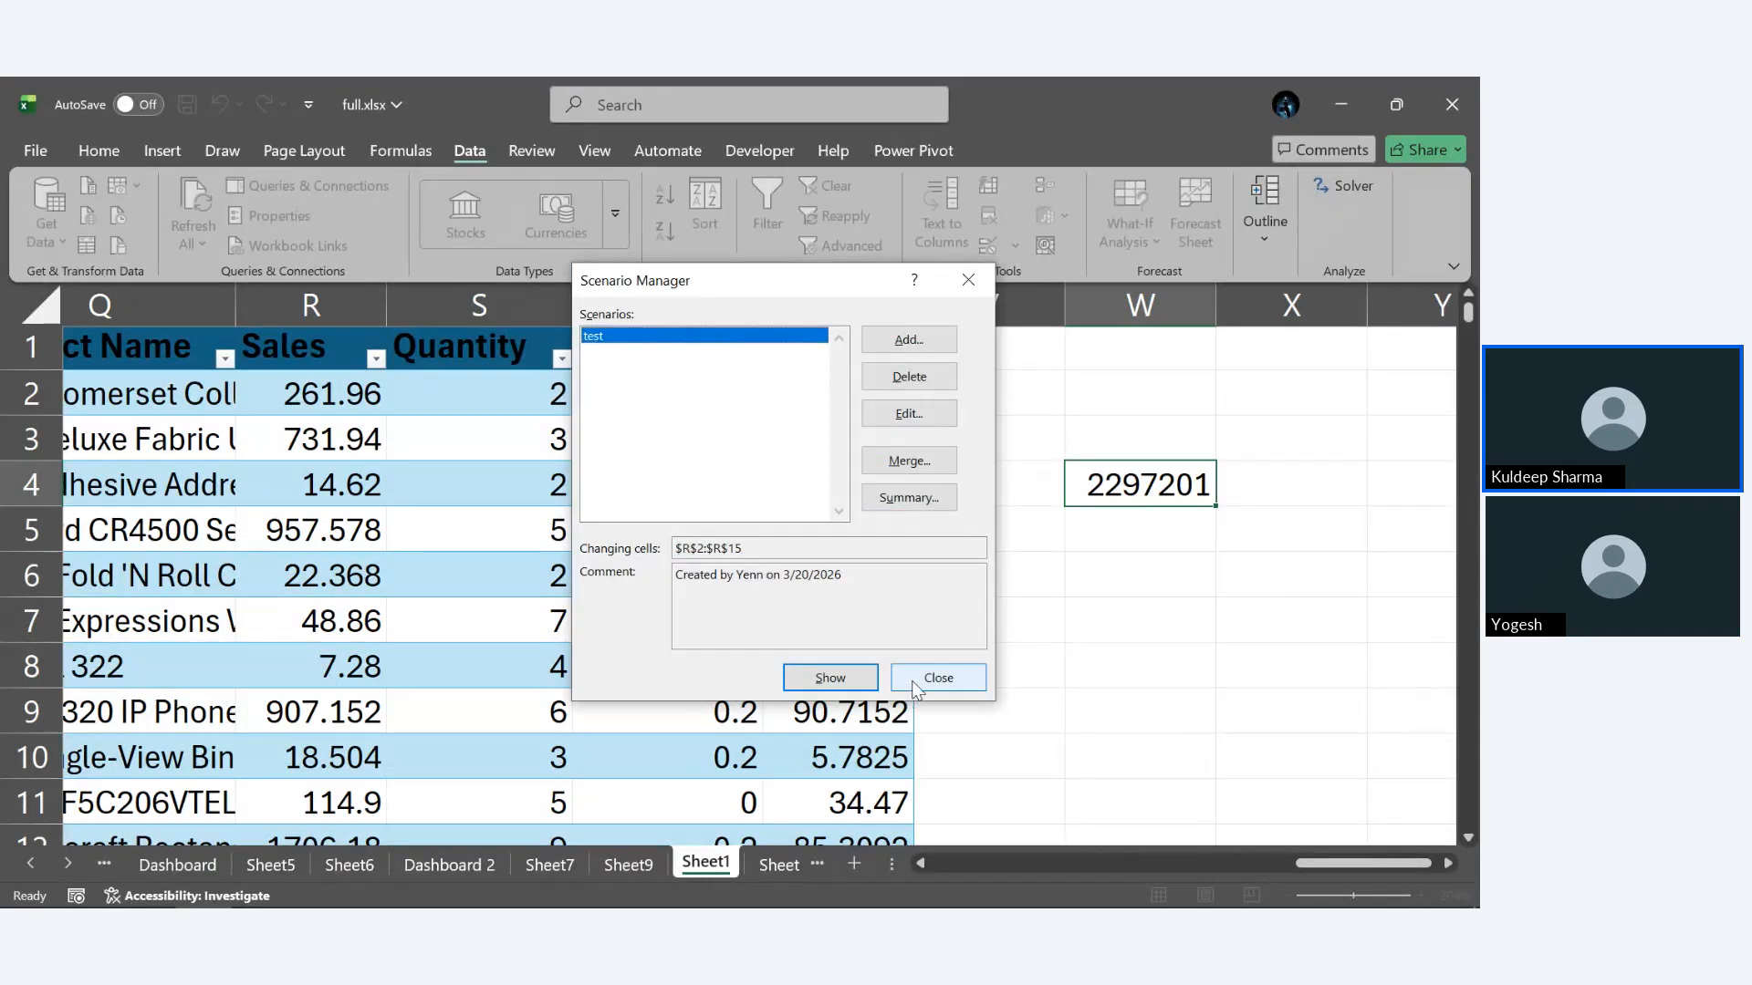
click(920, 684)
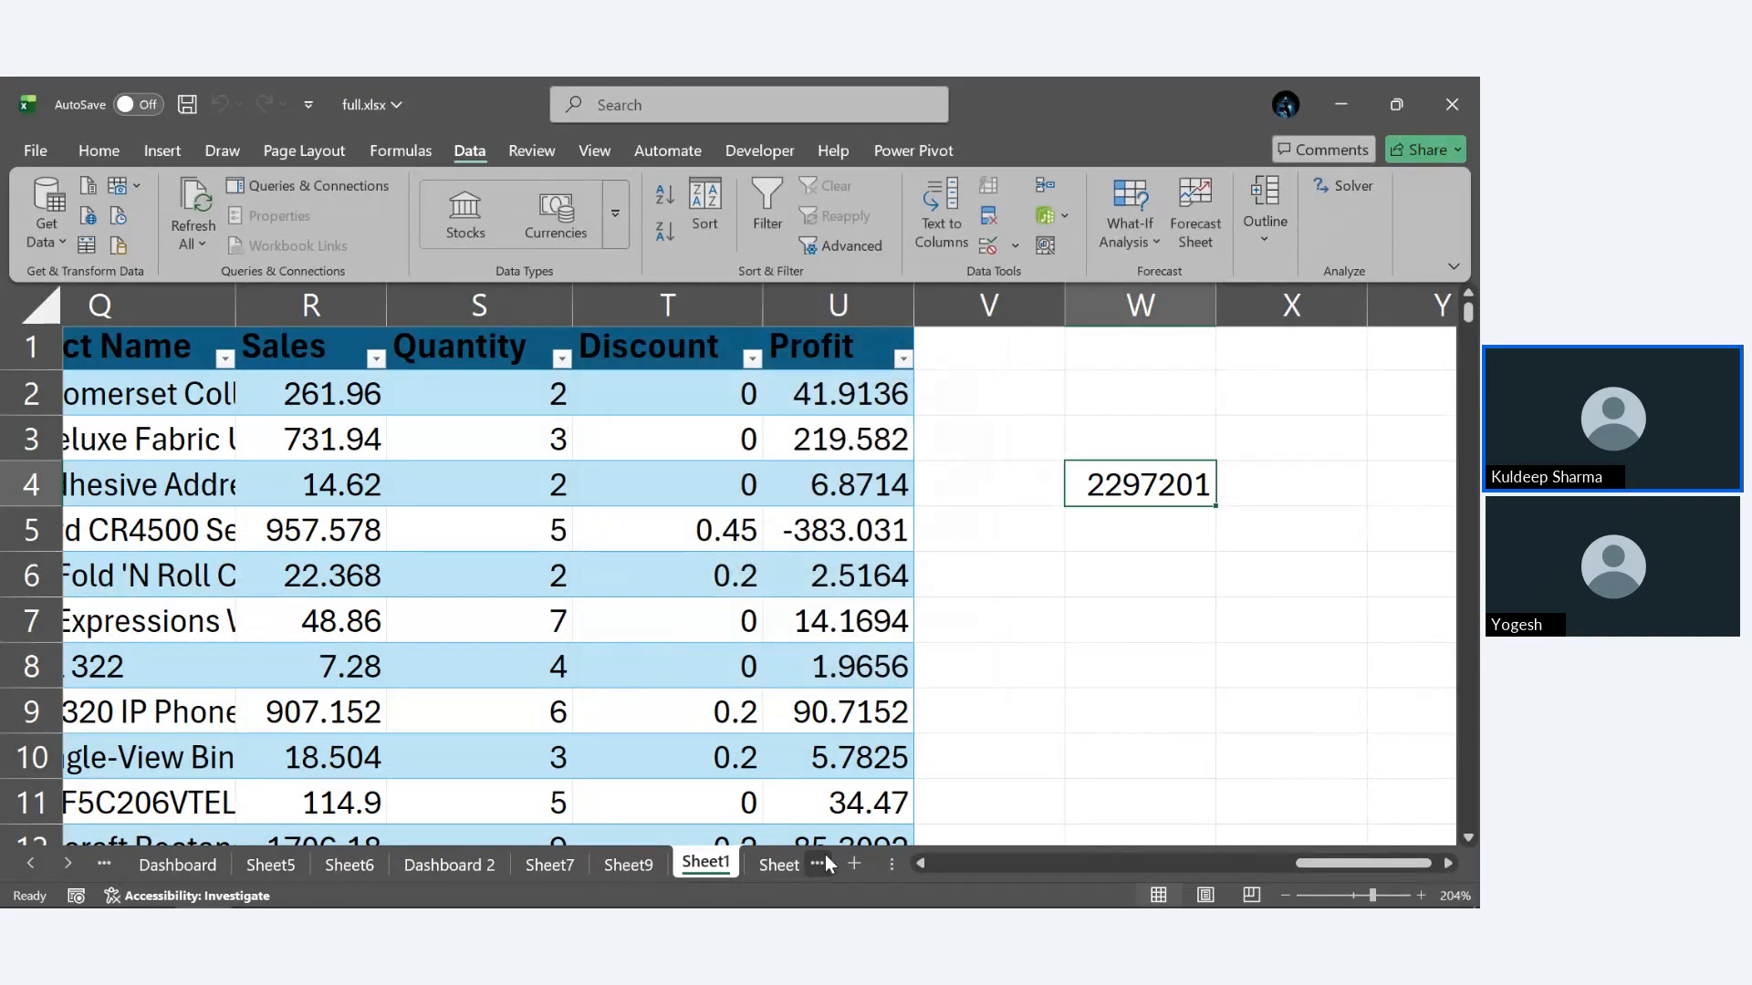
Add a blank worksheet after Sheet1 and check the Scenario Manager there for defined scenarios.
click(847, 862)
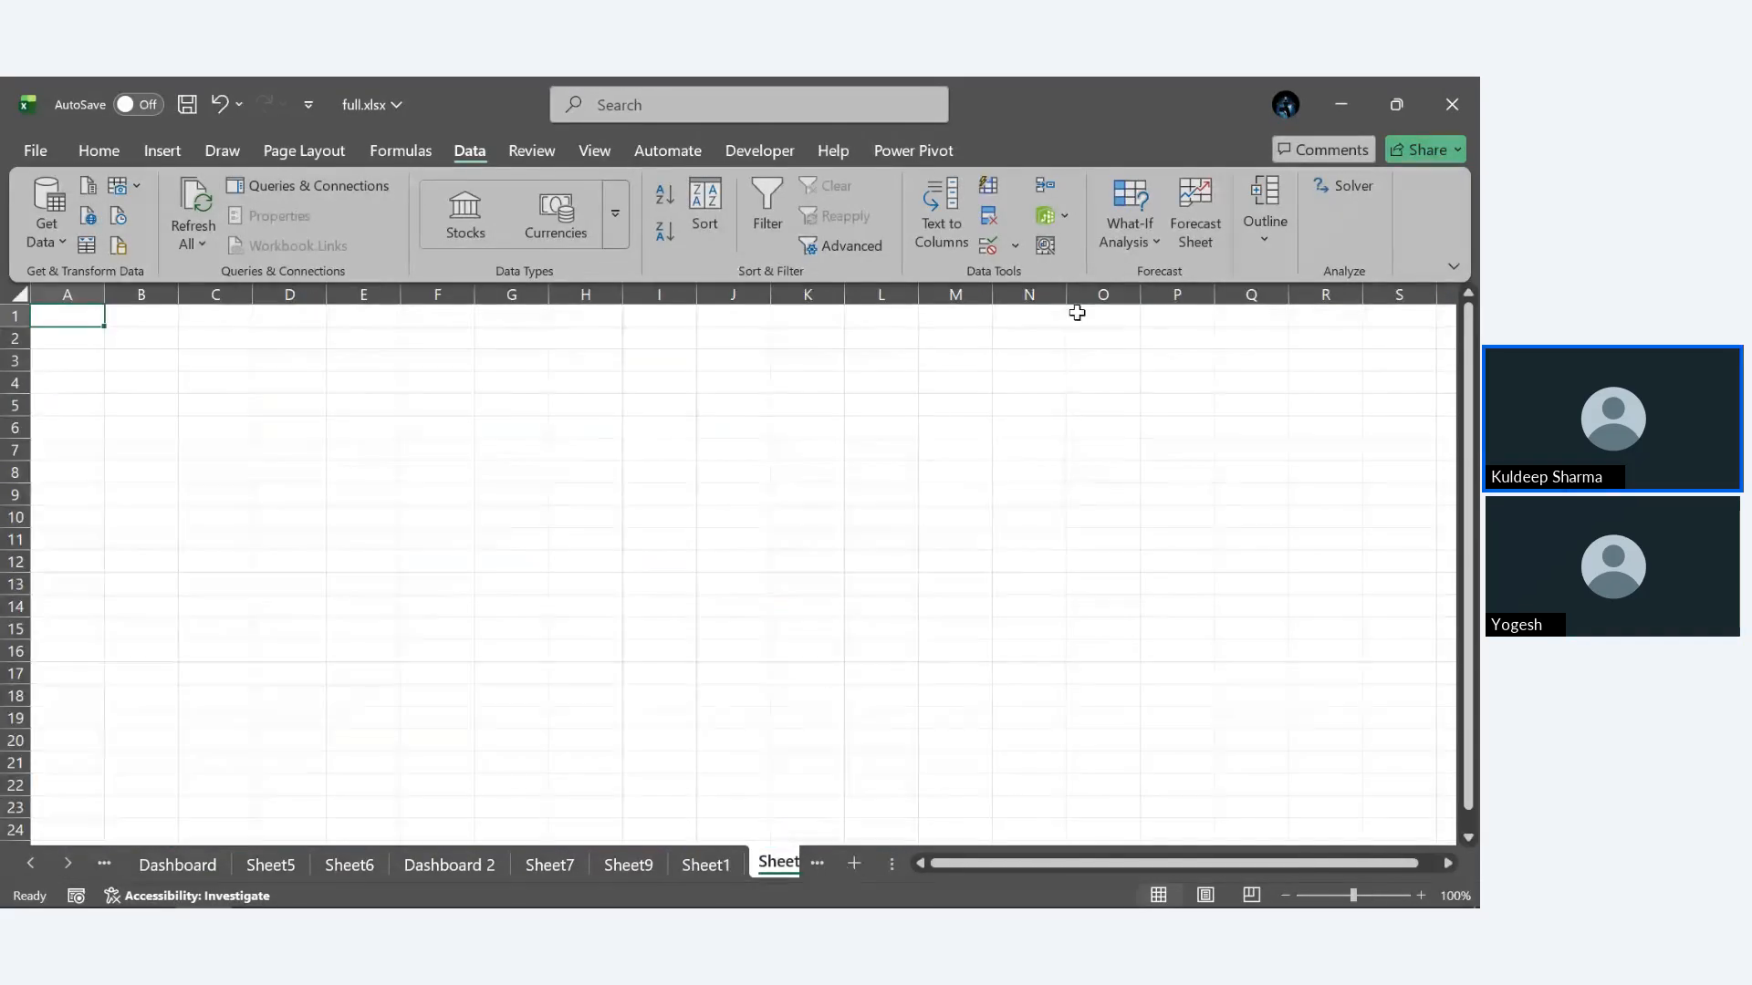
click(1117, 246)
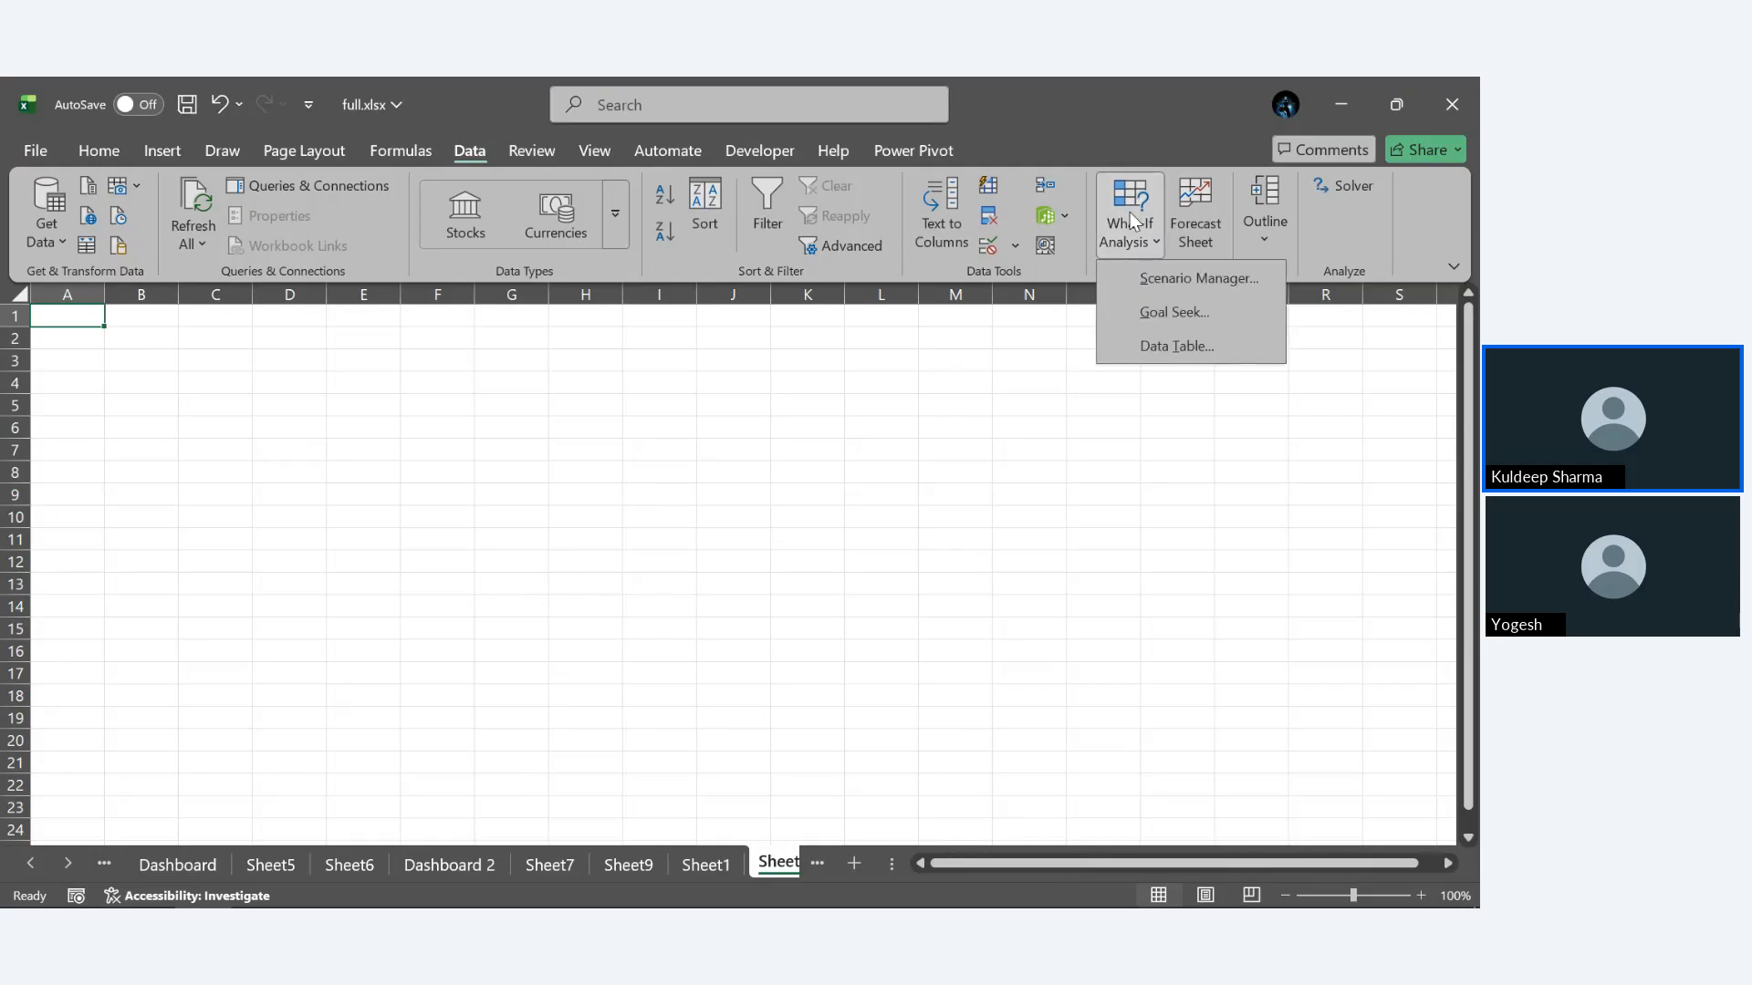
click(1186, 281)
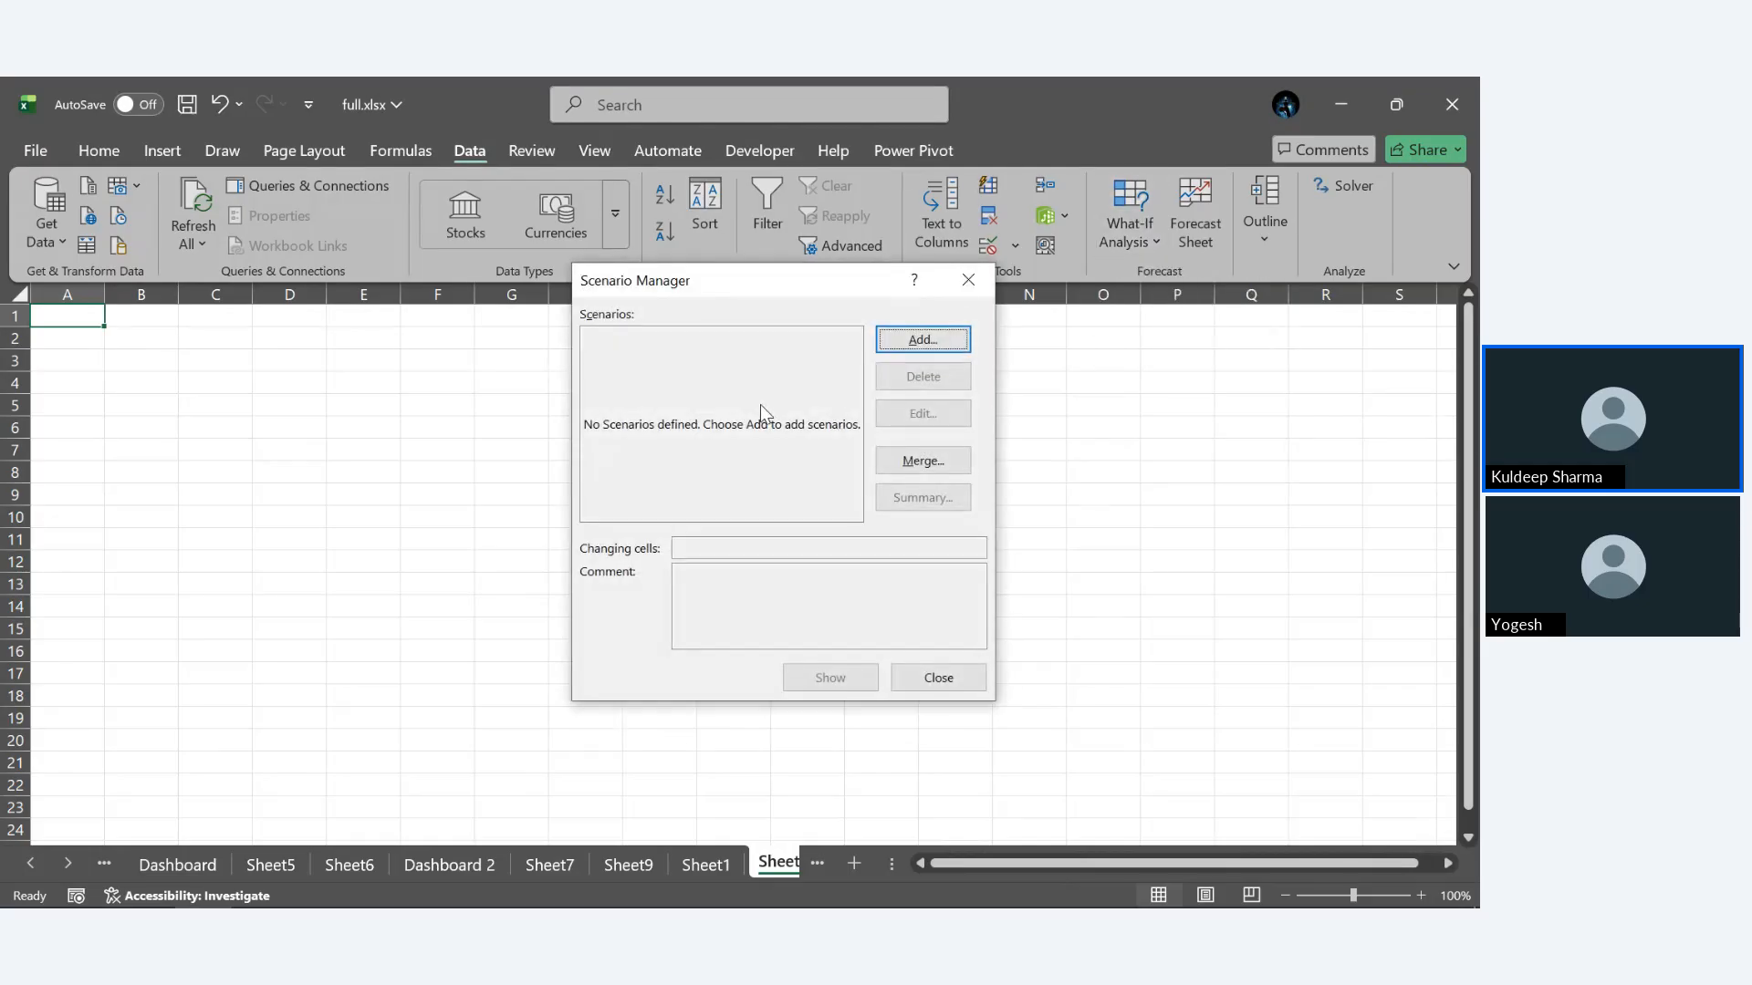
click(968, 280)
click(646, 864)
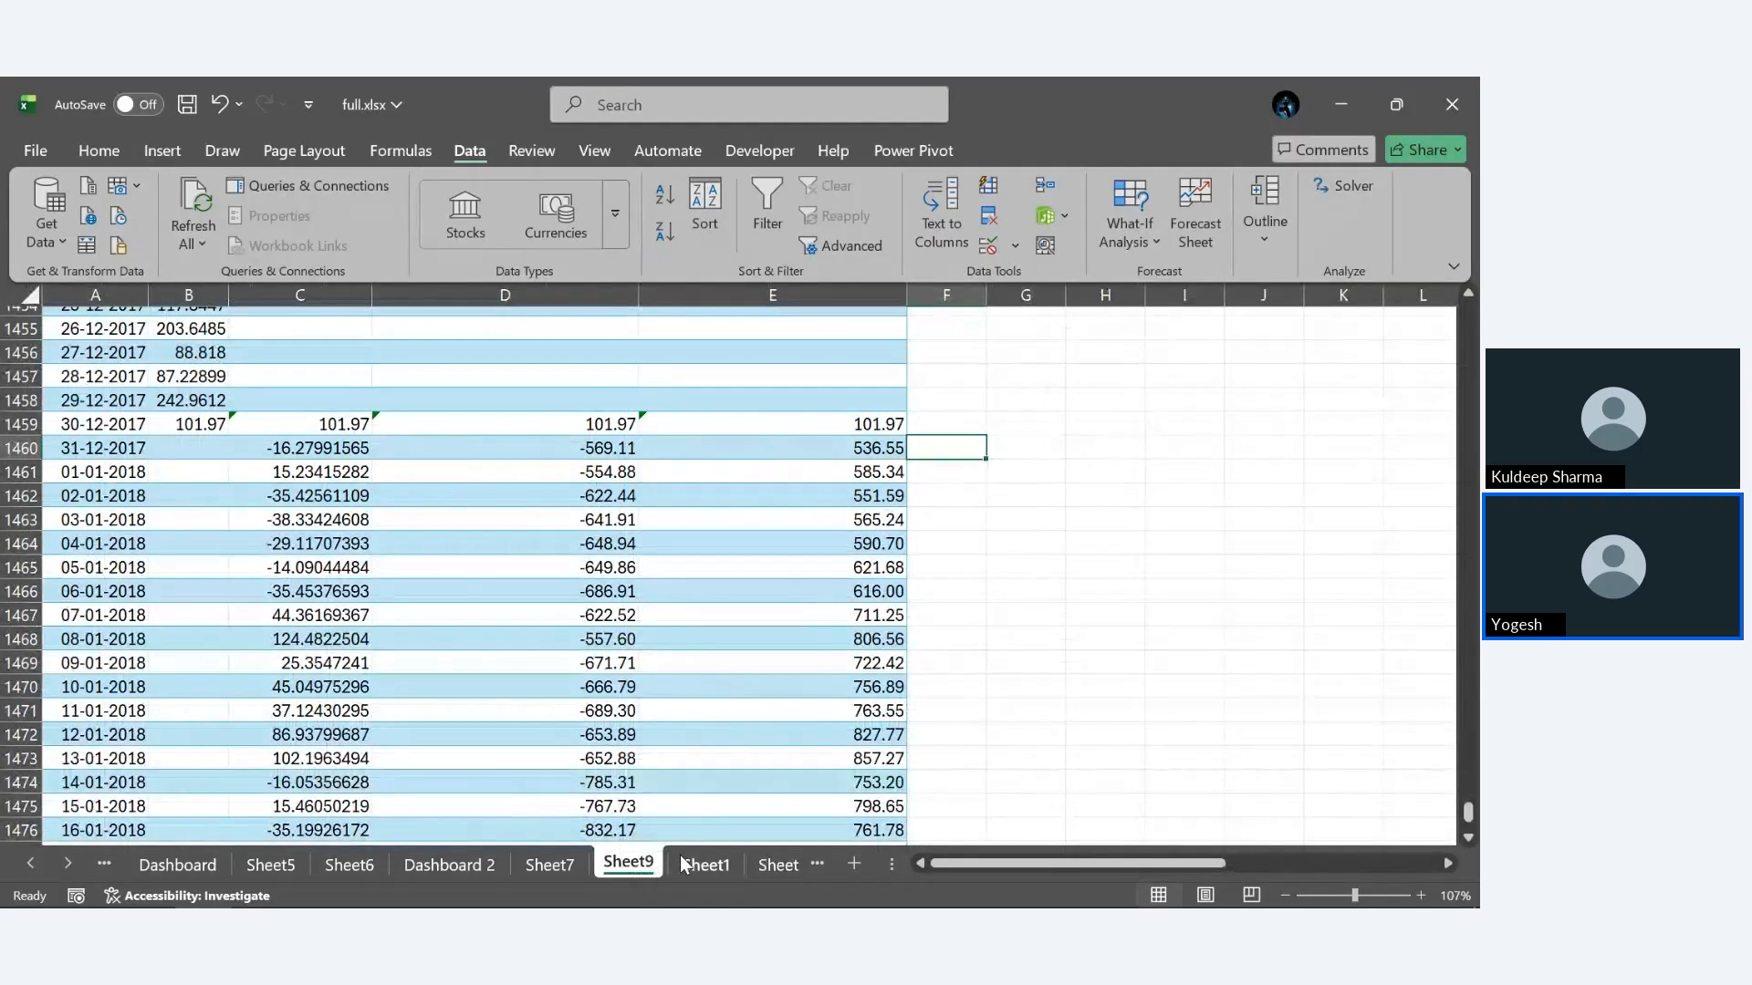
click(559, 862)
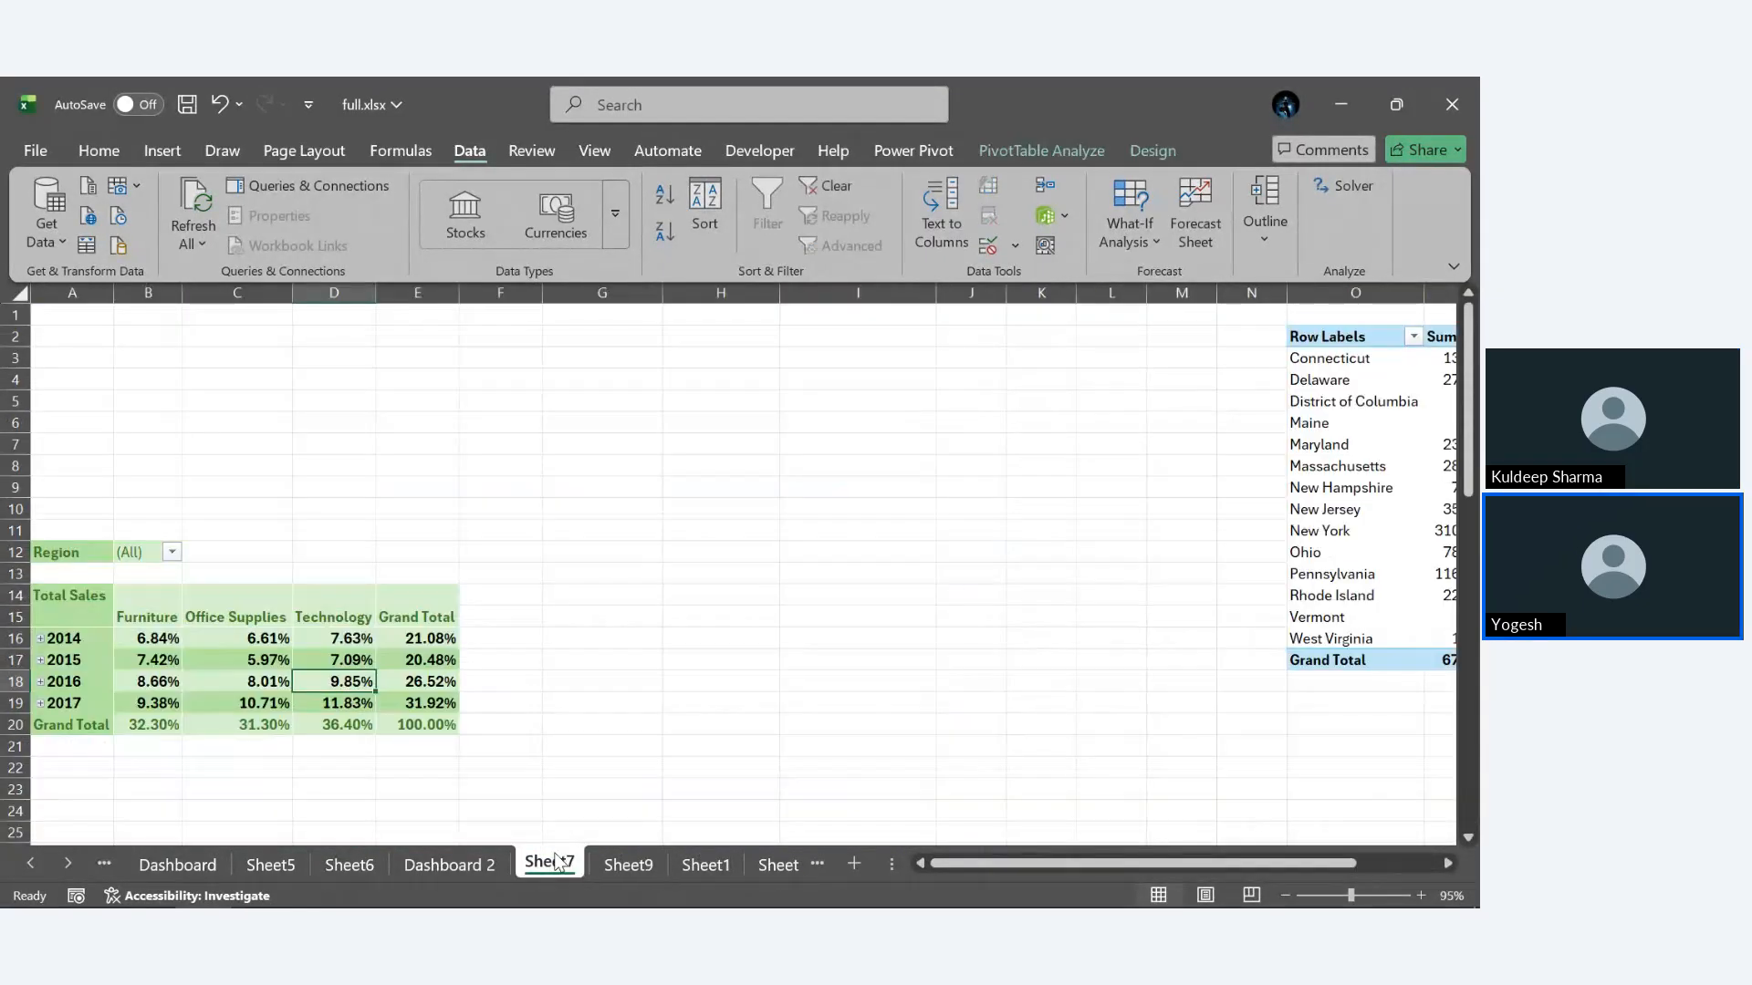
click(780, 864)
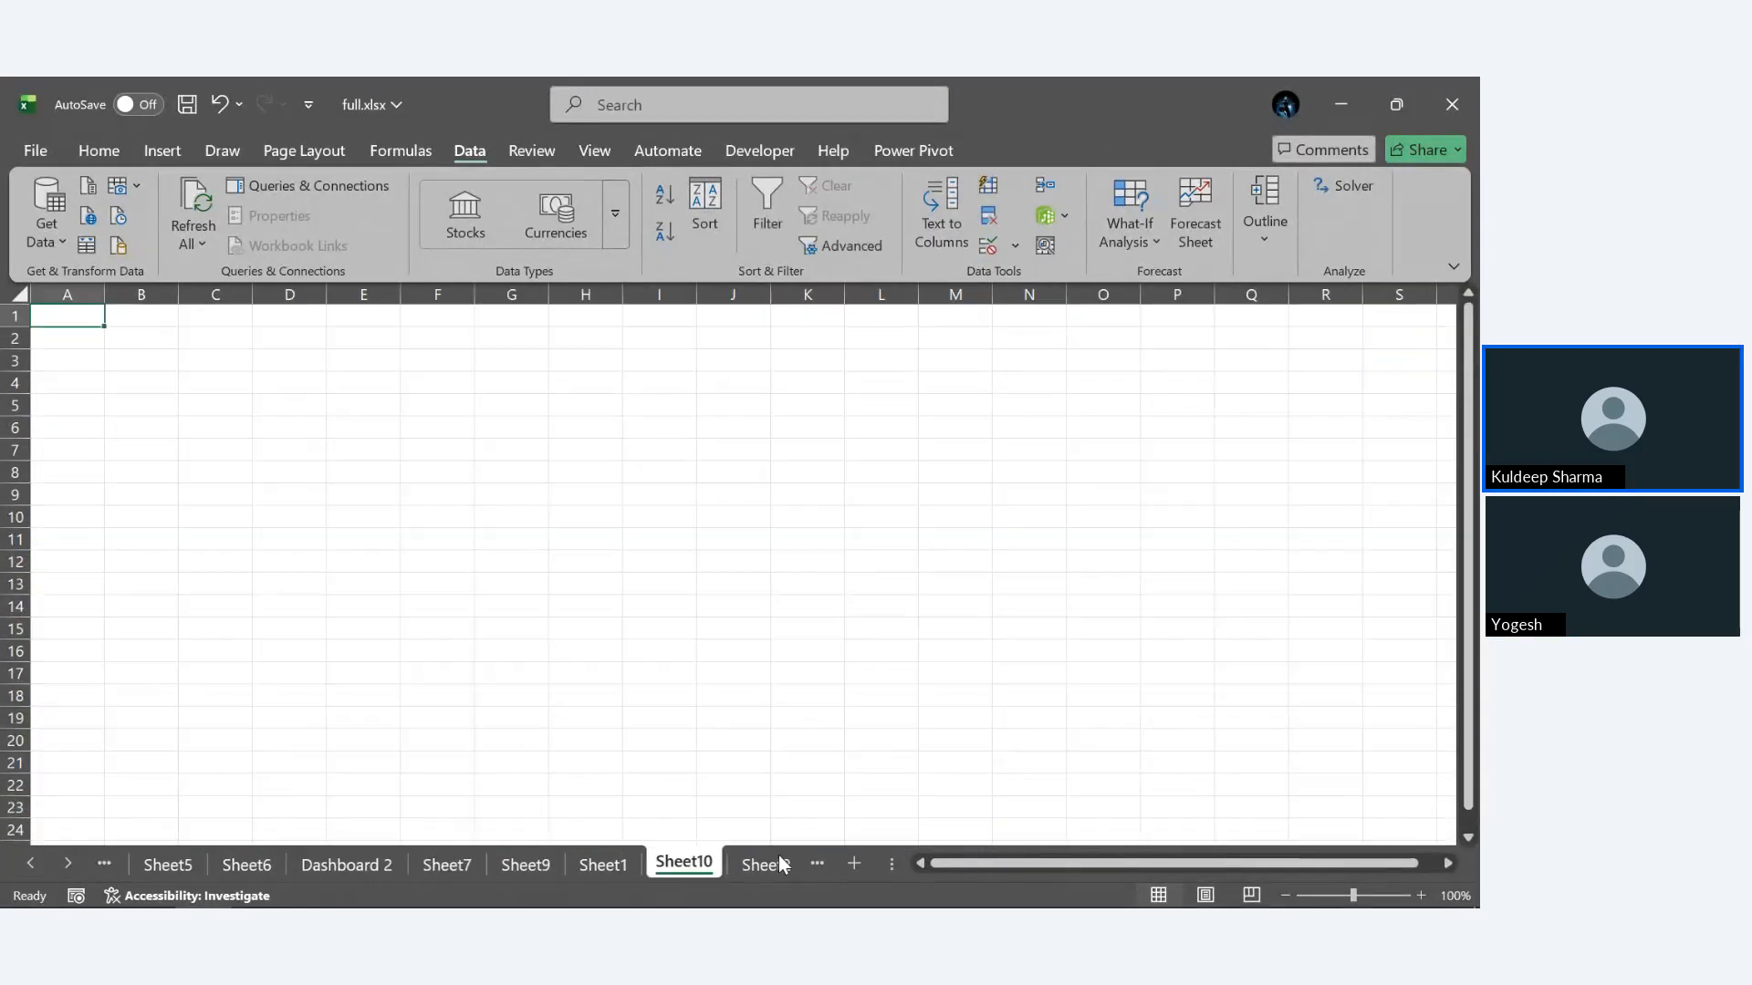
Create a scenario summary report for the test scenario on Sheet1 with W4 as the result cell, and review the report.
click(600, 865)
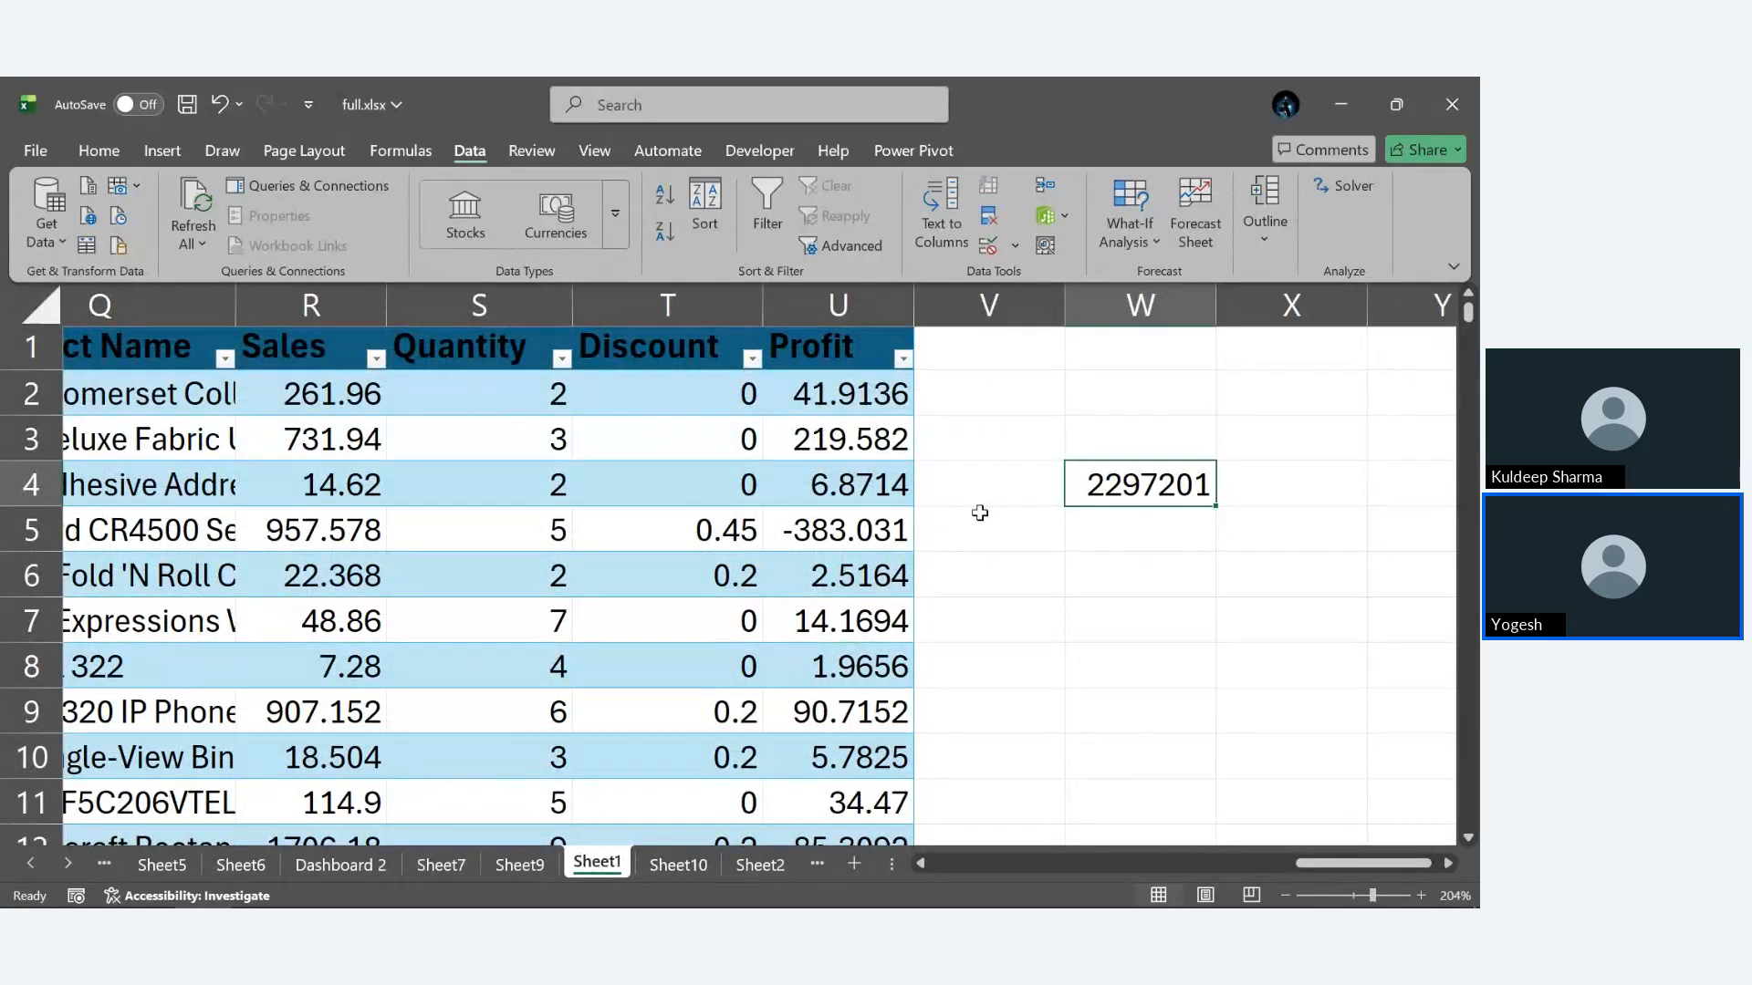
click(1122, 239)
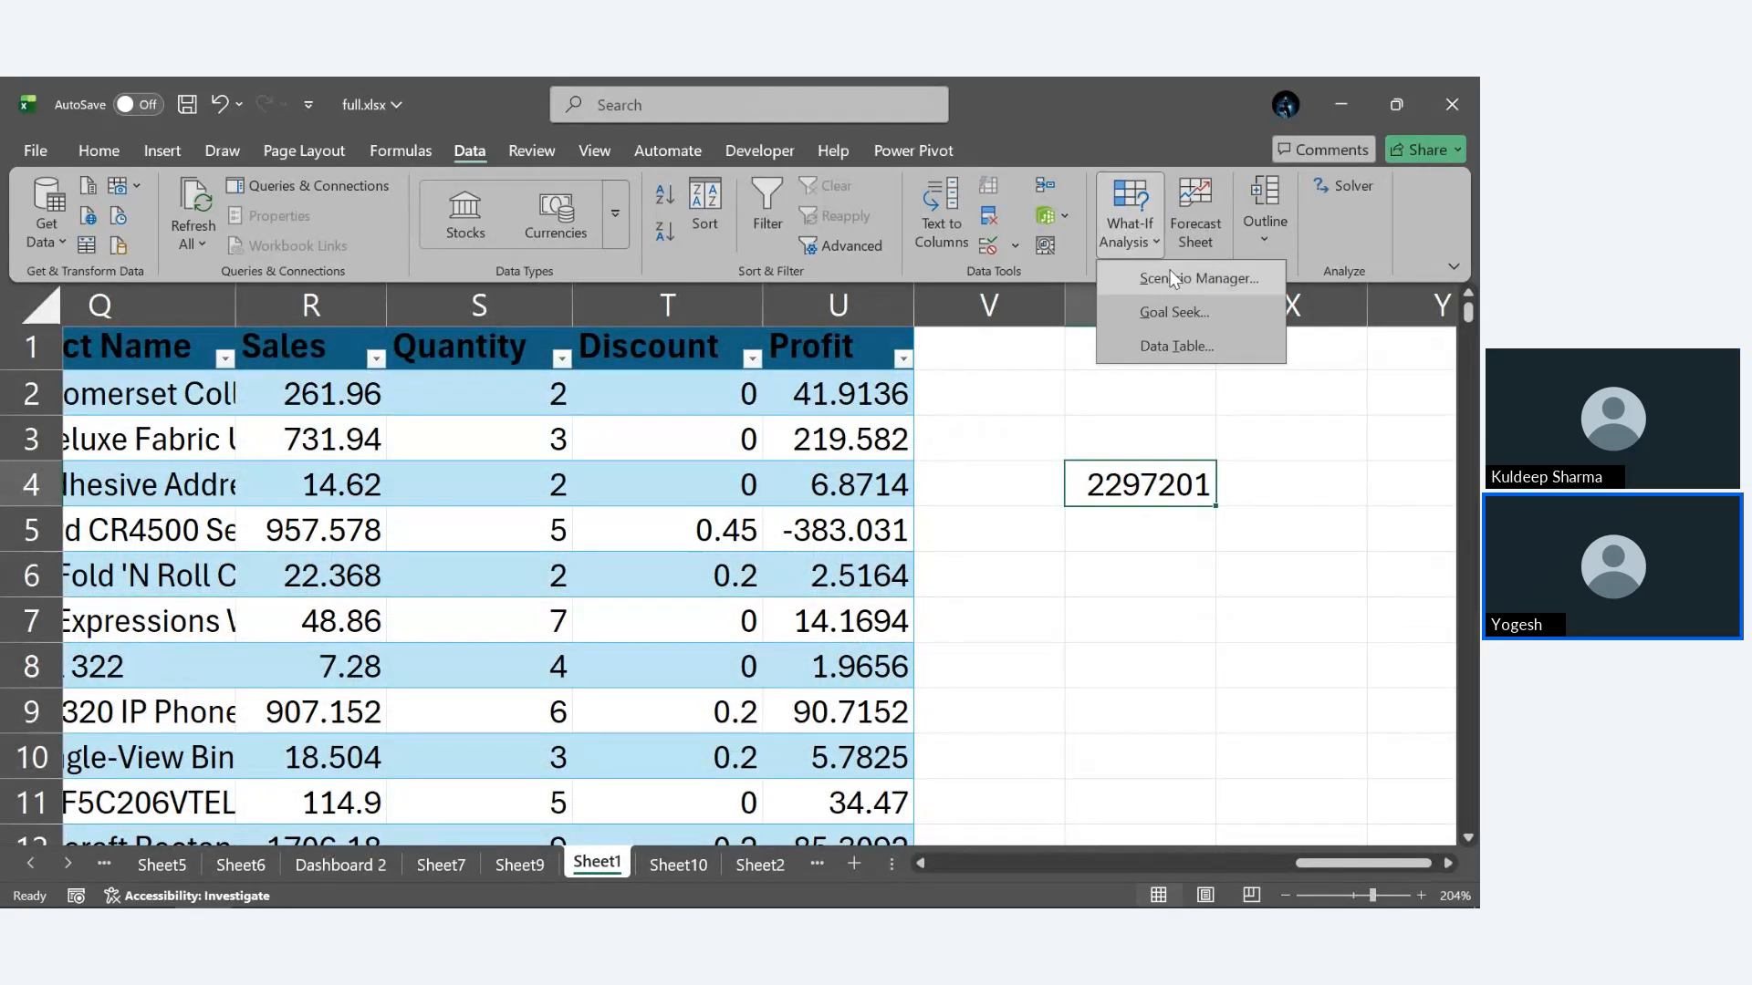
click(1168, 277)
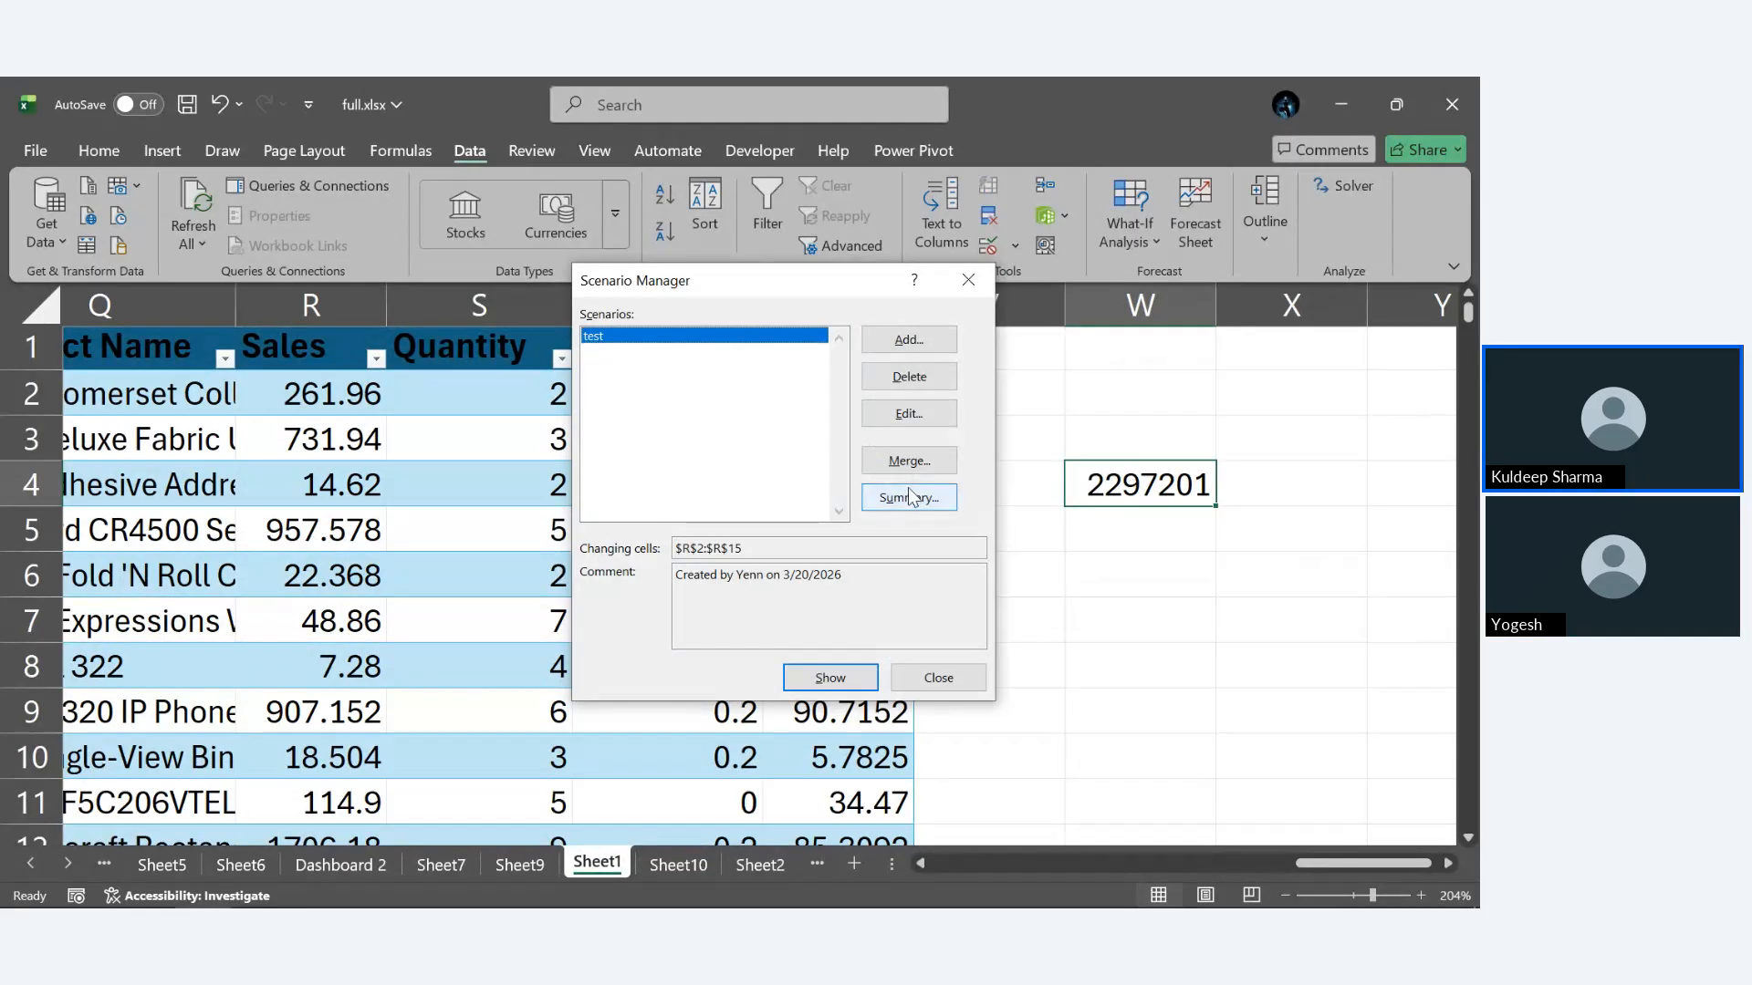
click(907, 493)
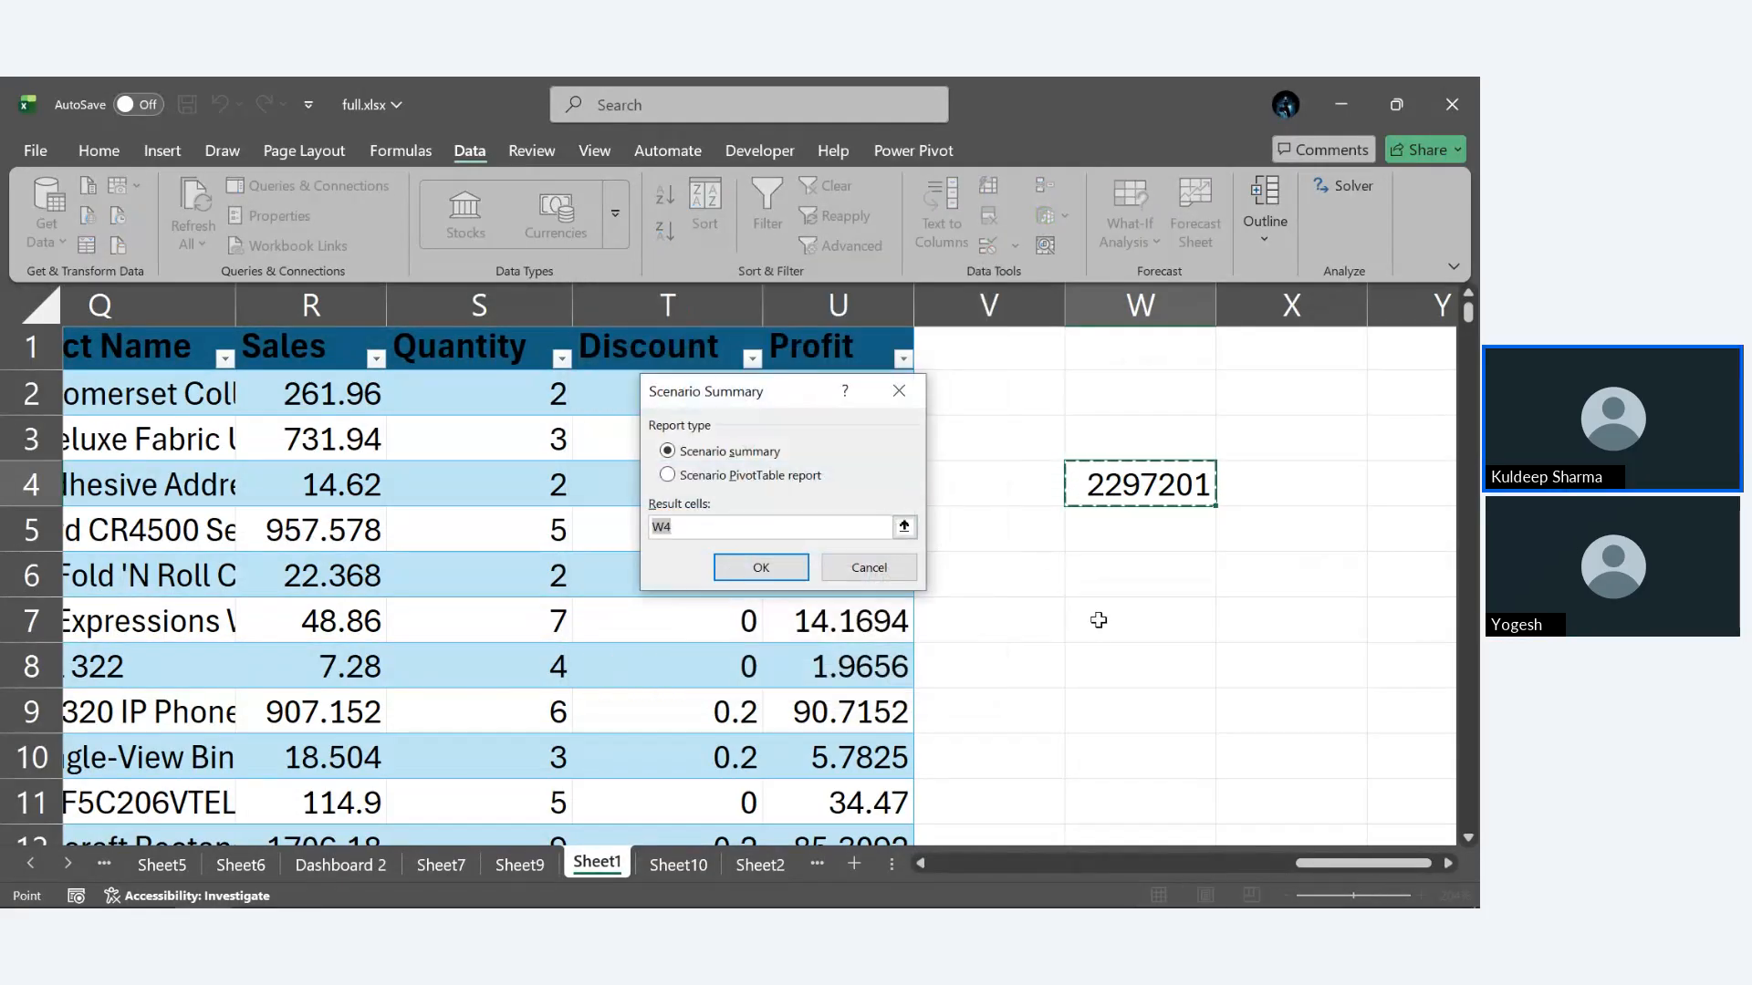
scroll(1098, 620, right, 4)
click(1042, 452)
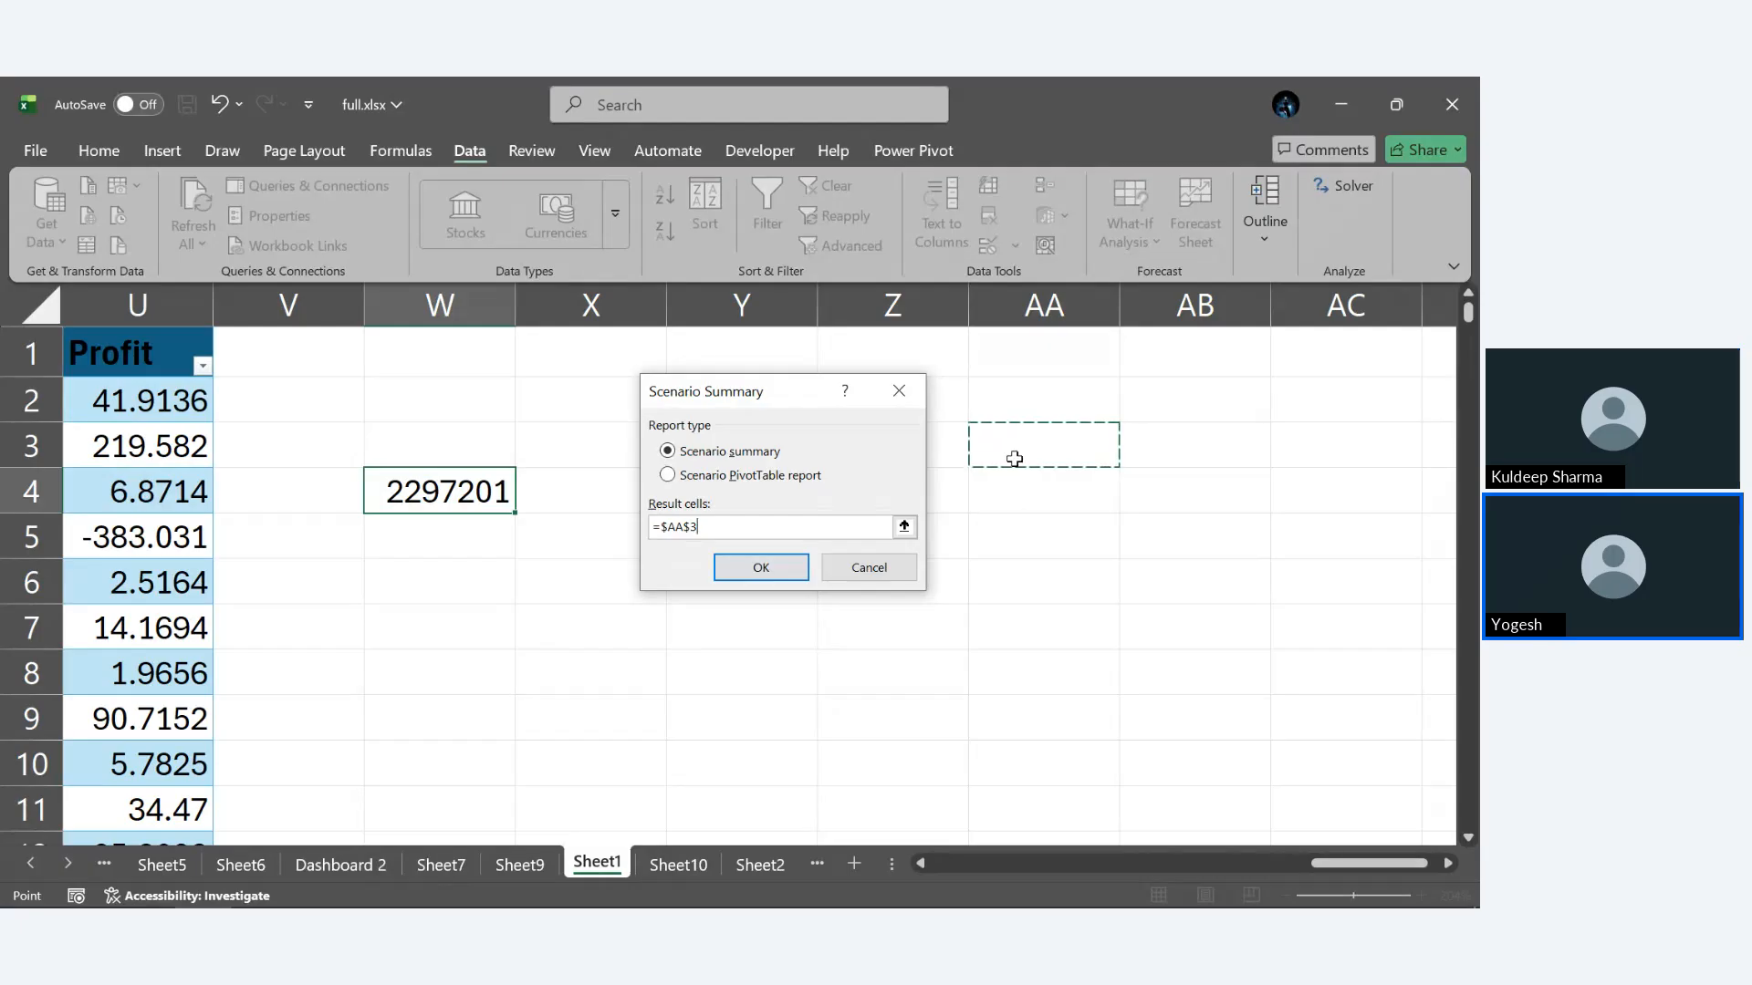
click(463, 483)
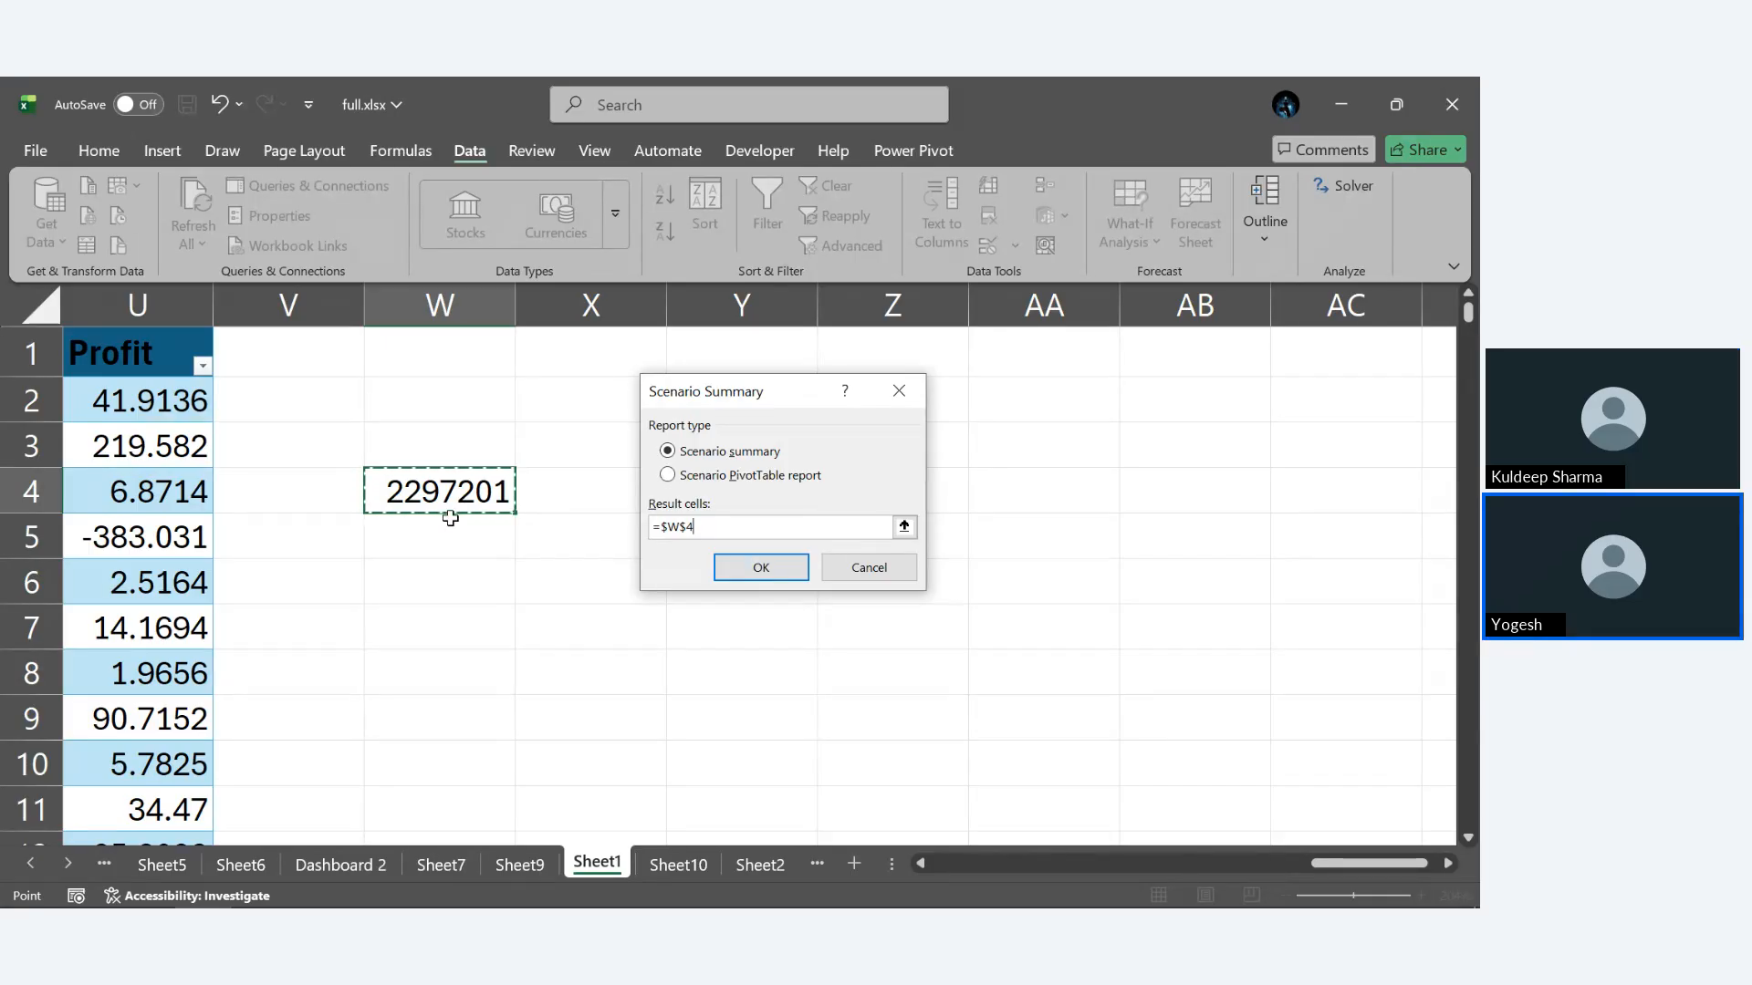
click(761, 567)
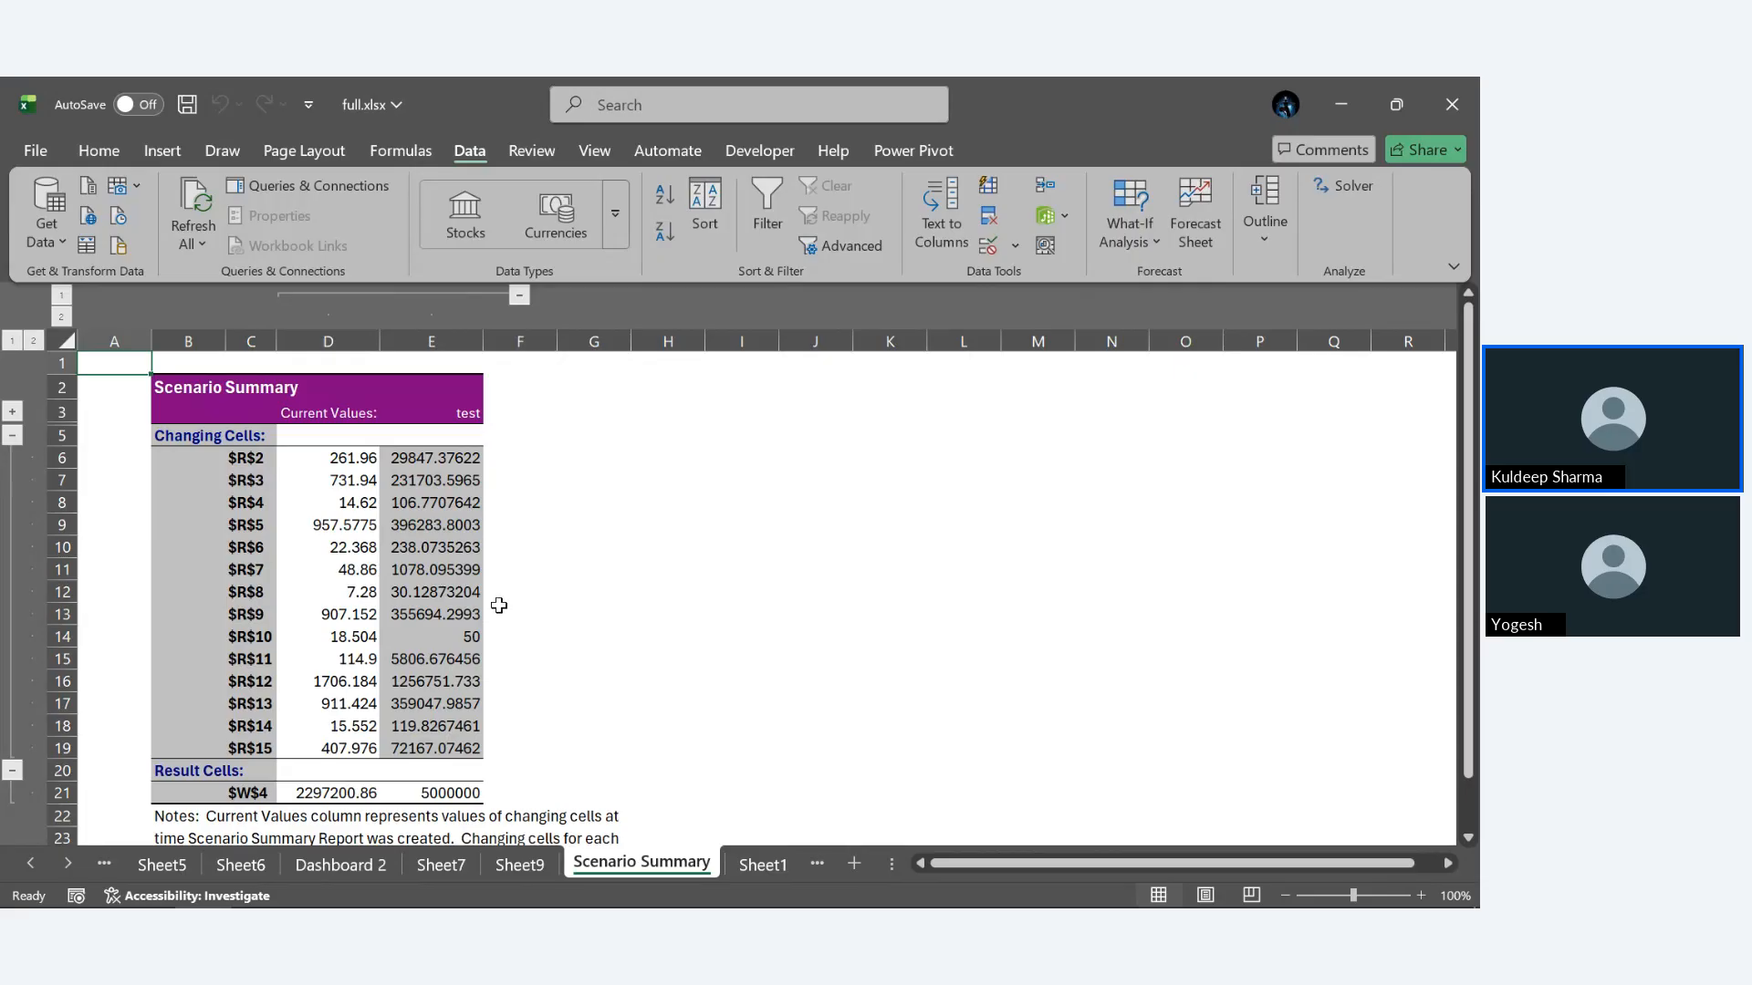
scroll(499, 606, up, 2)
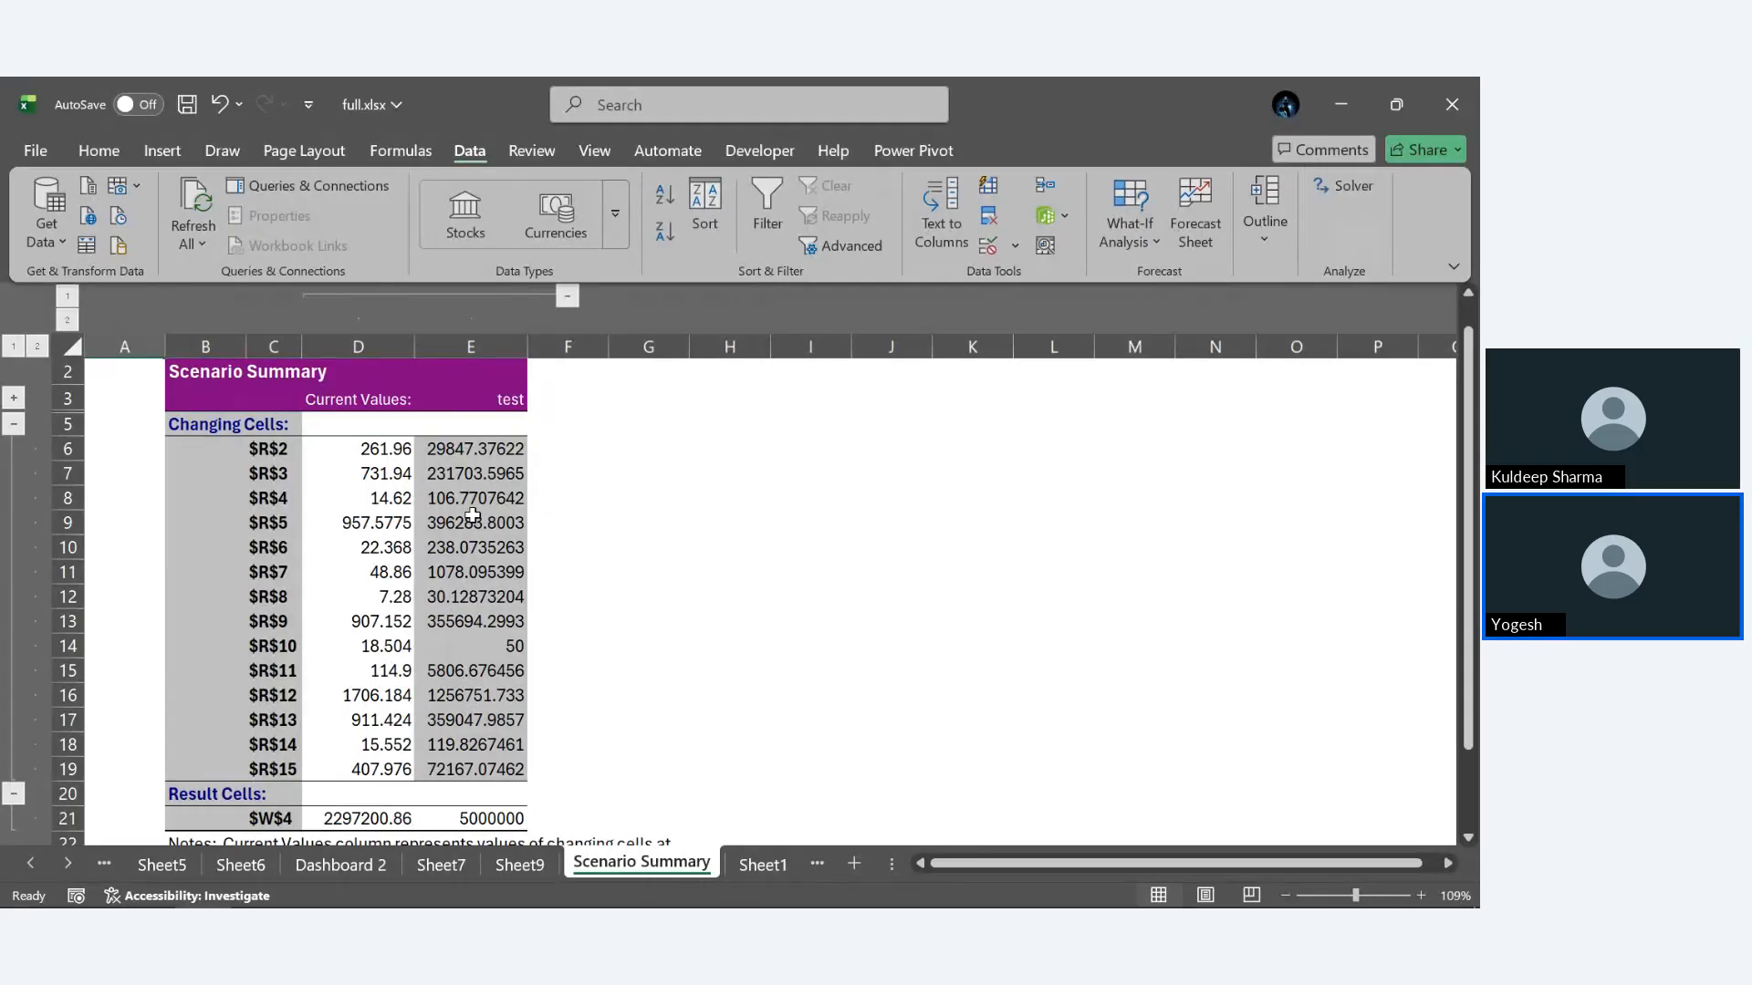
scroll(582, 691, down, 1)
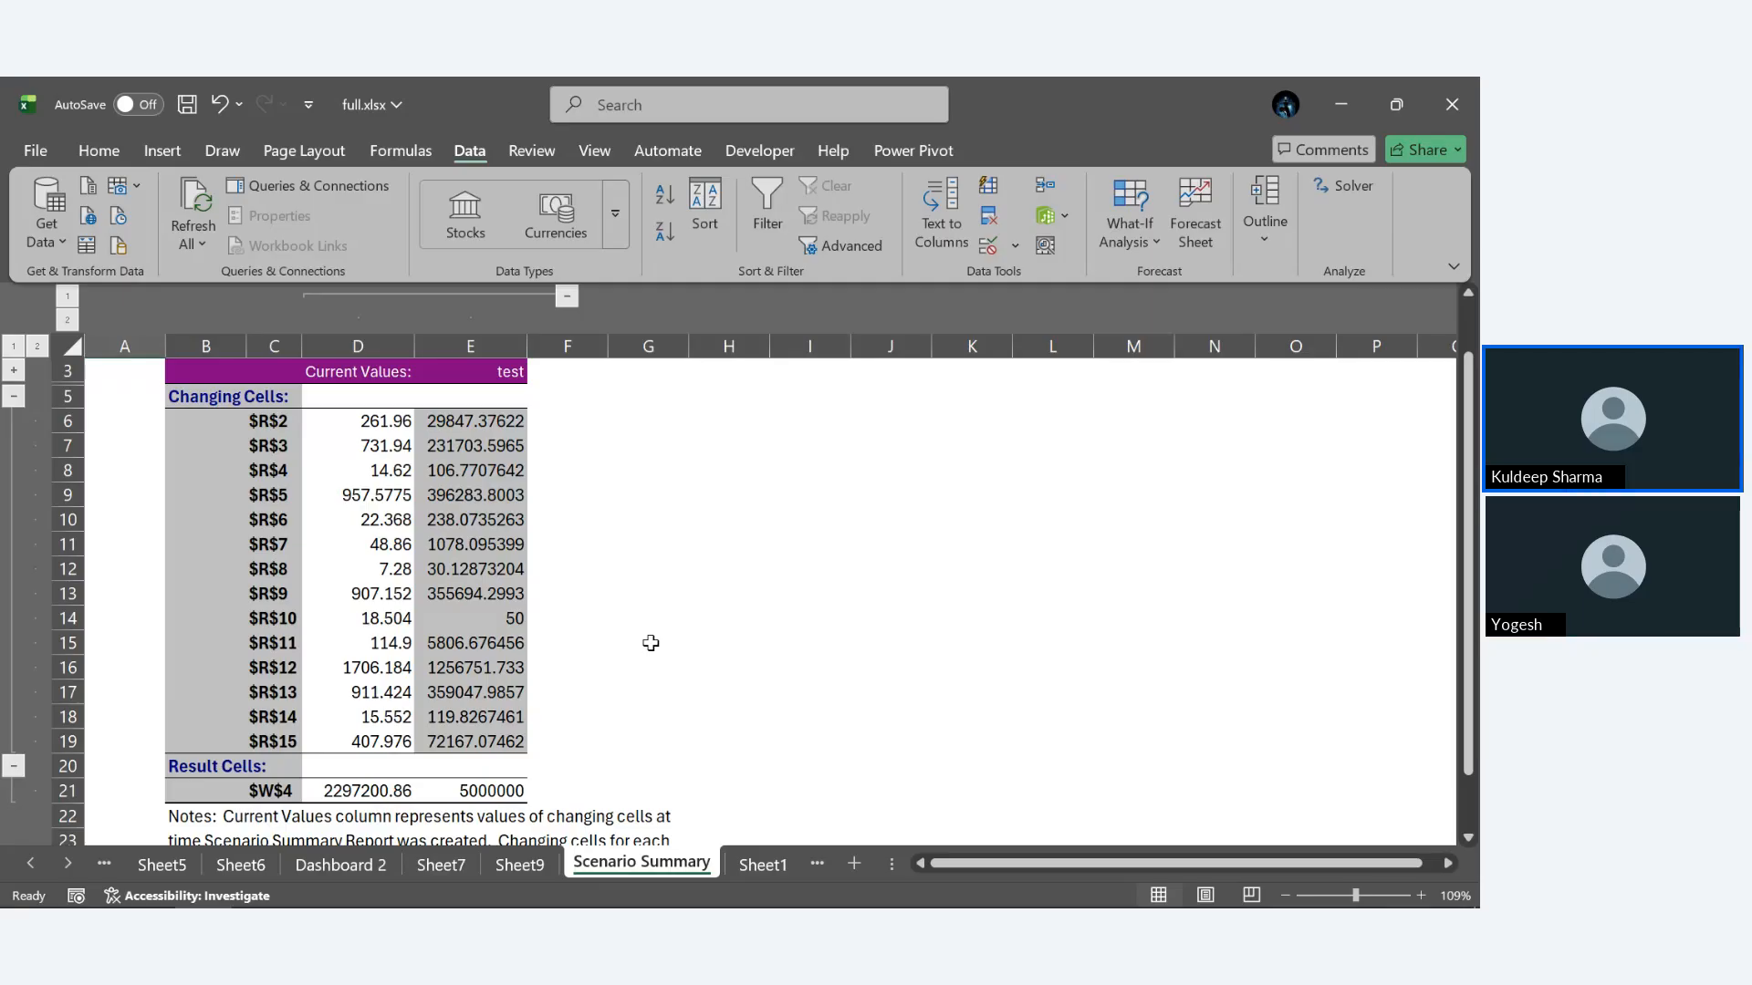
Delete the Scenario Summary sheet permanently.
right_click(650, 865)
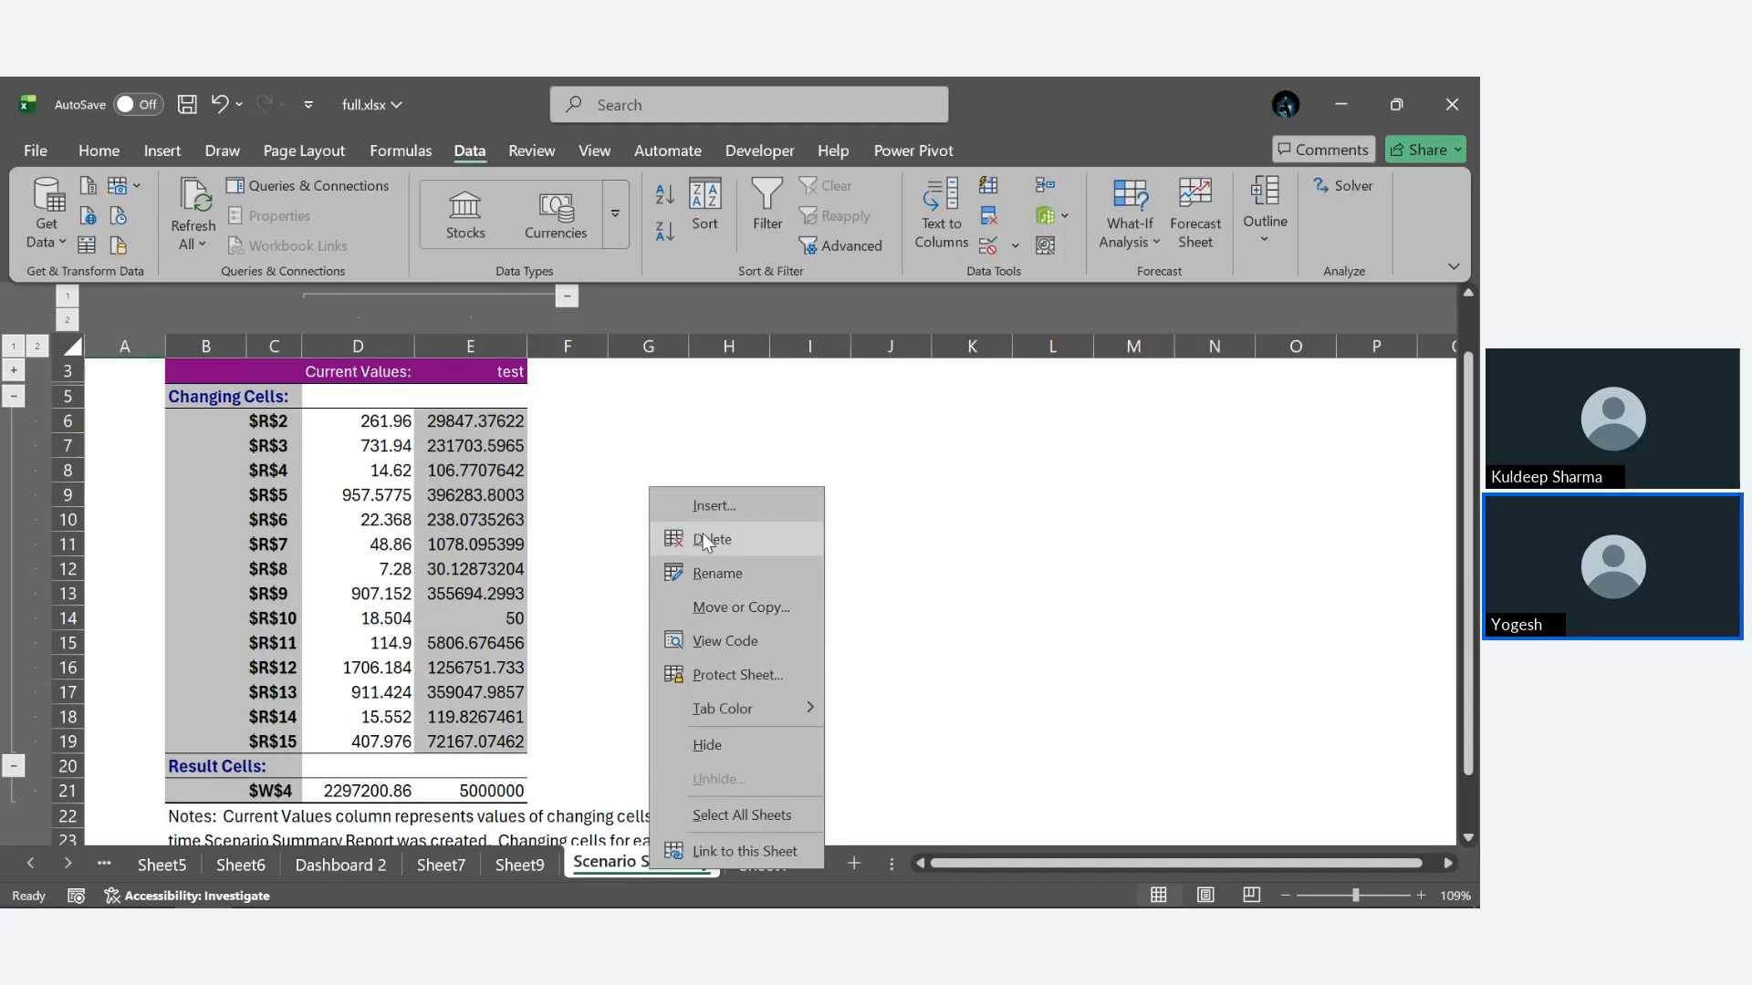
click(707, 541)
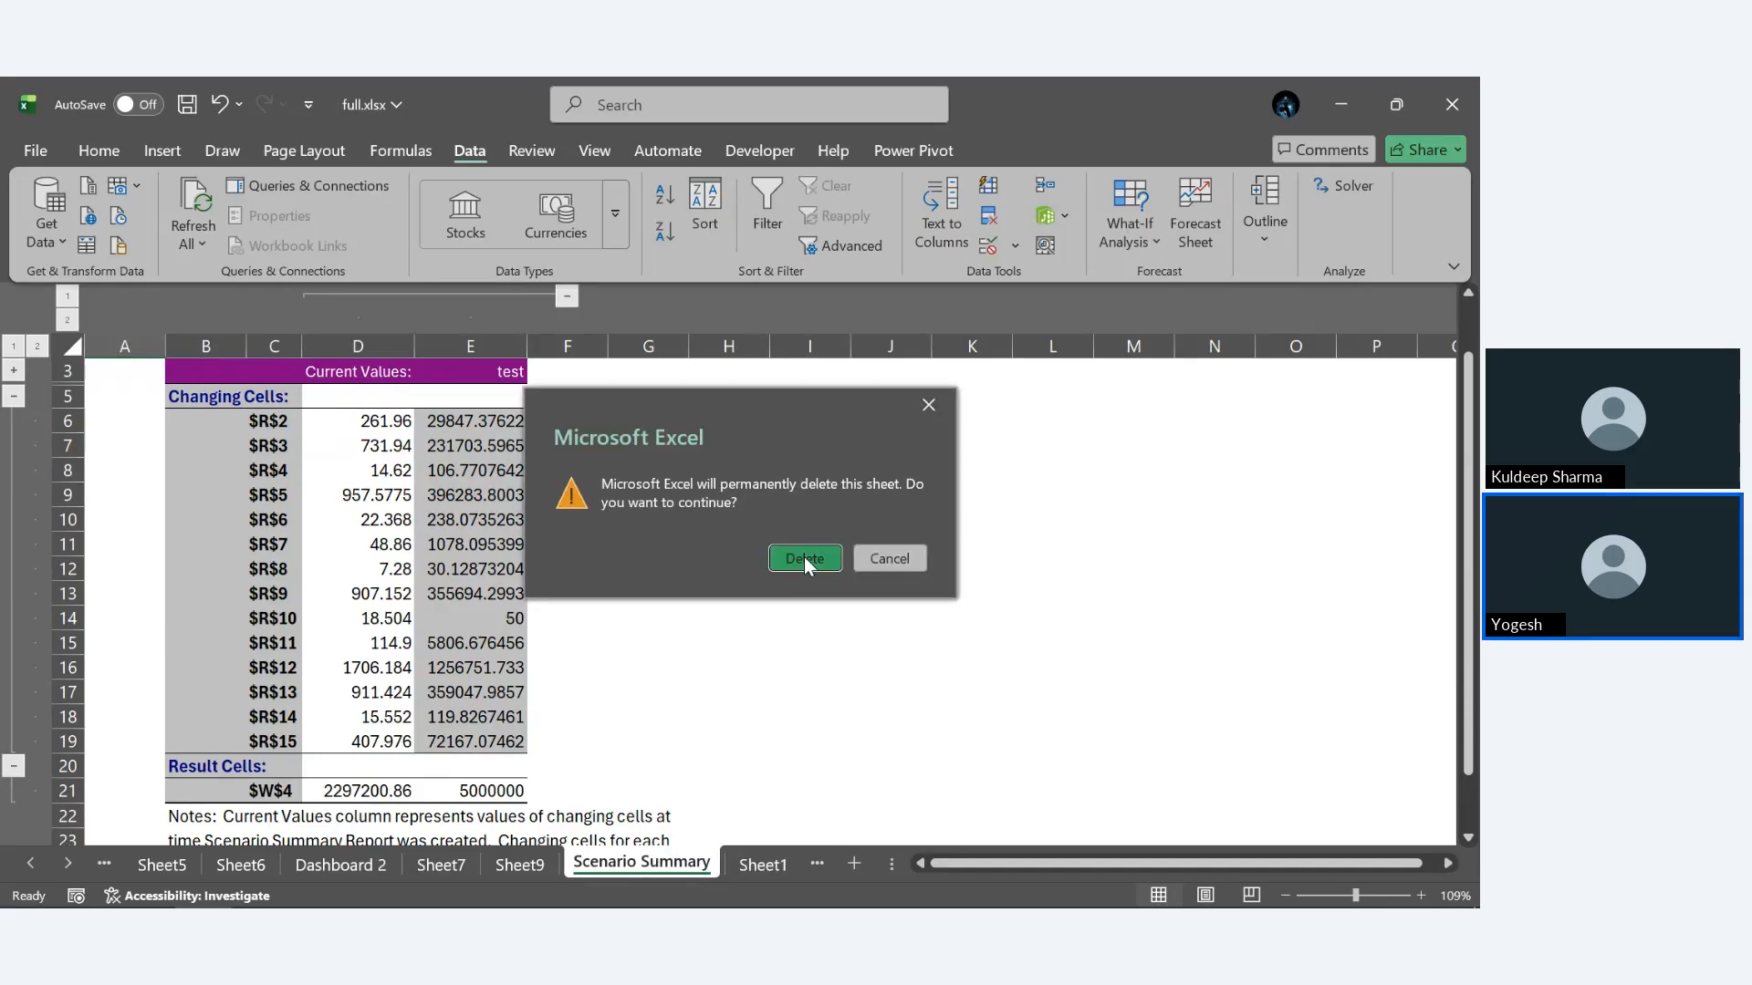
click(803, 557)
click(804, 556)
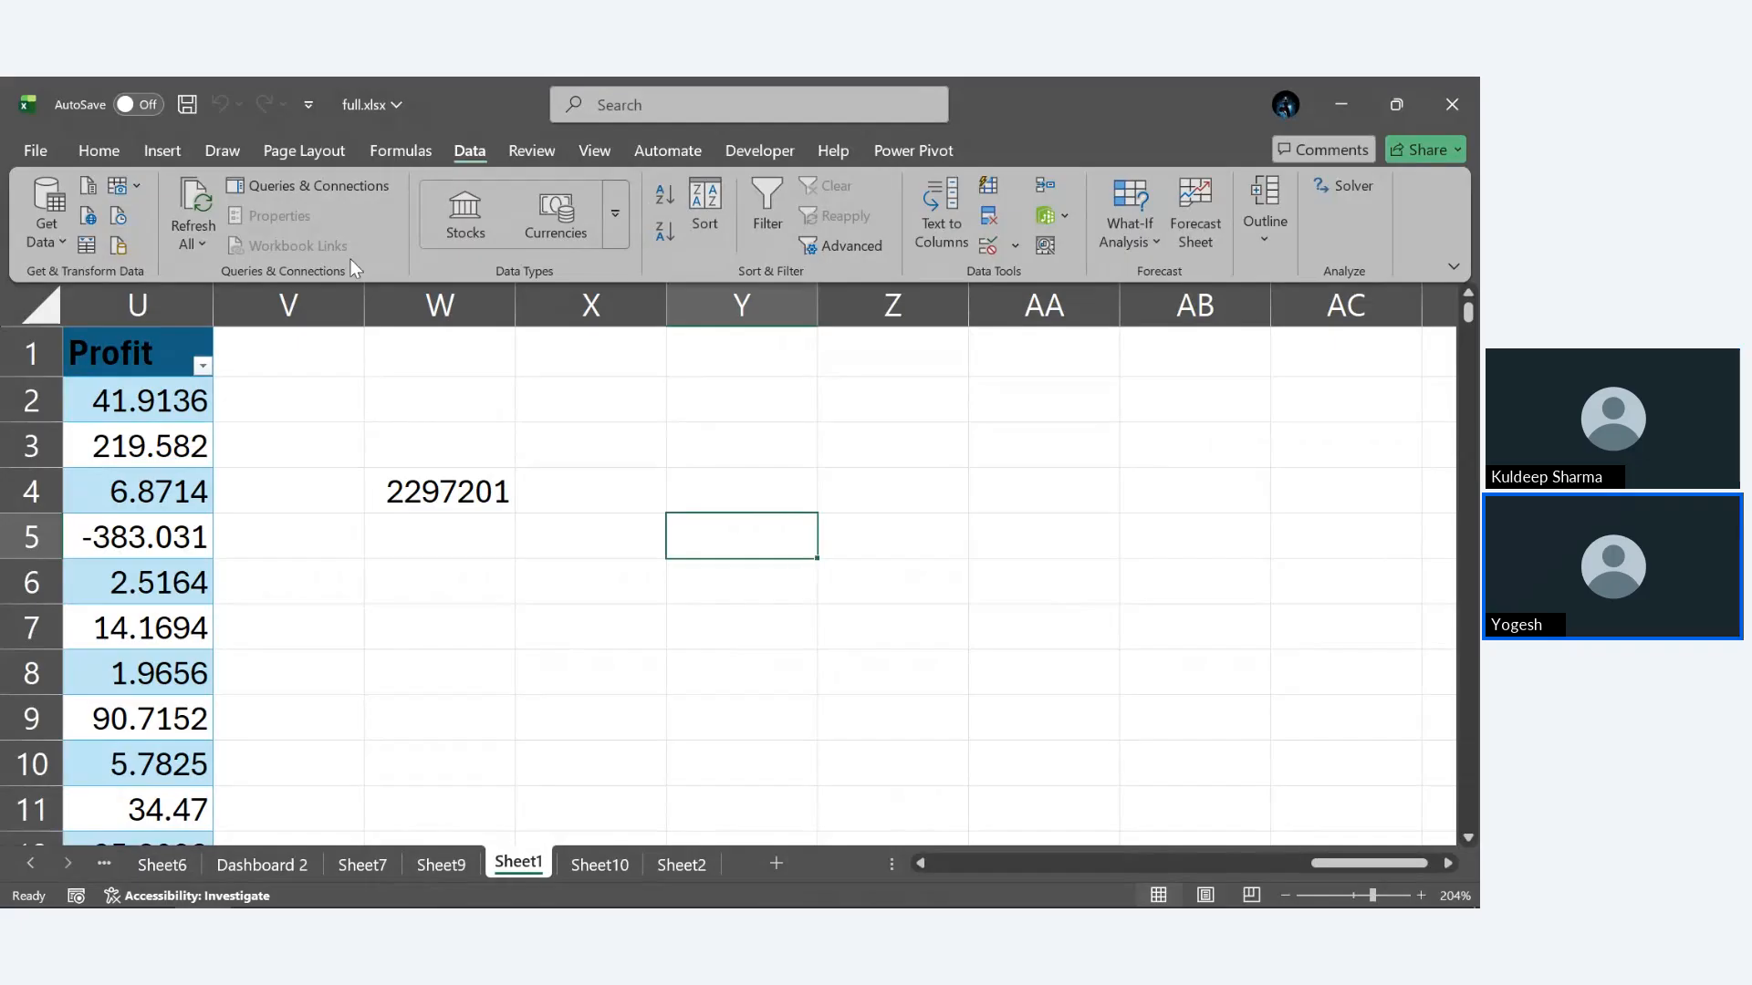
Examine the column sparkline above the empty rows beside the state sales list on Sheet2.
click(168, 161)
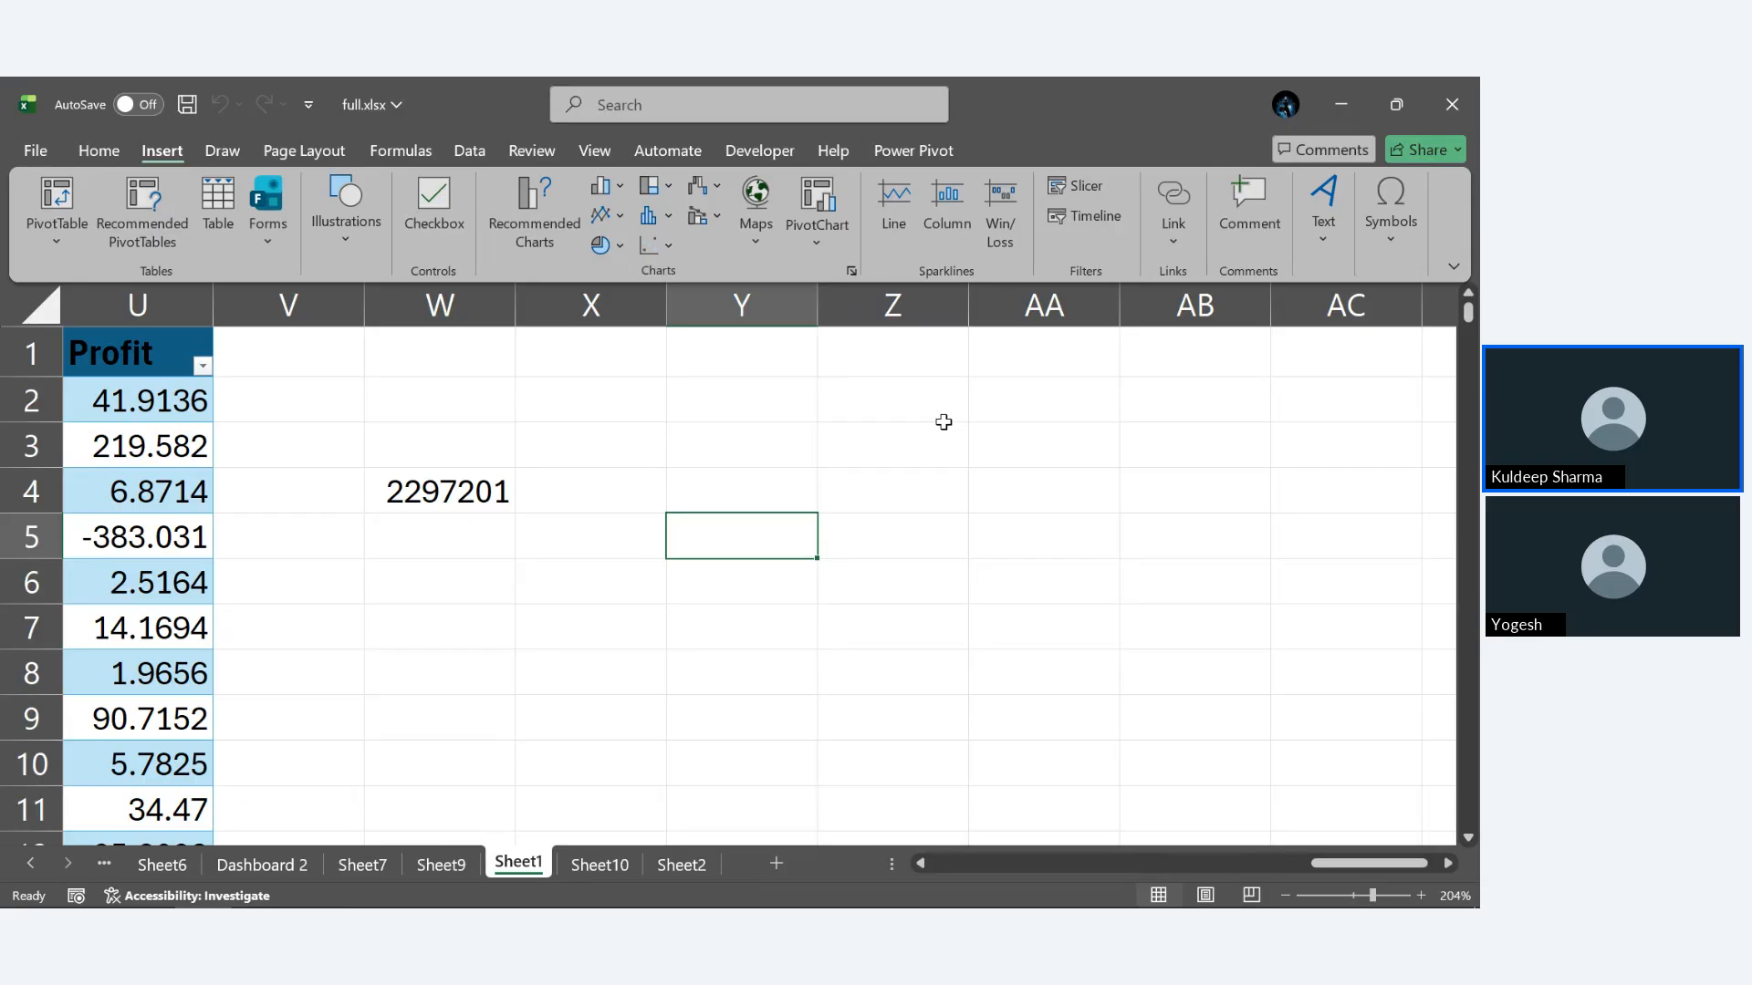
click(681, 862)
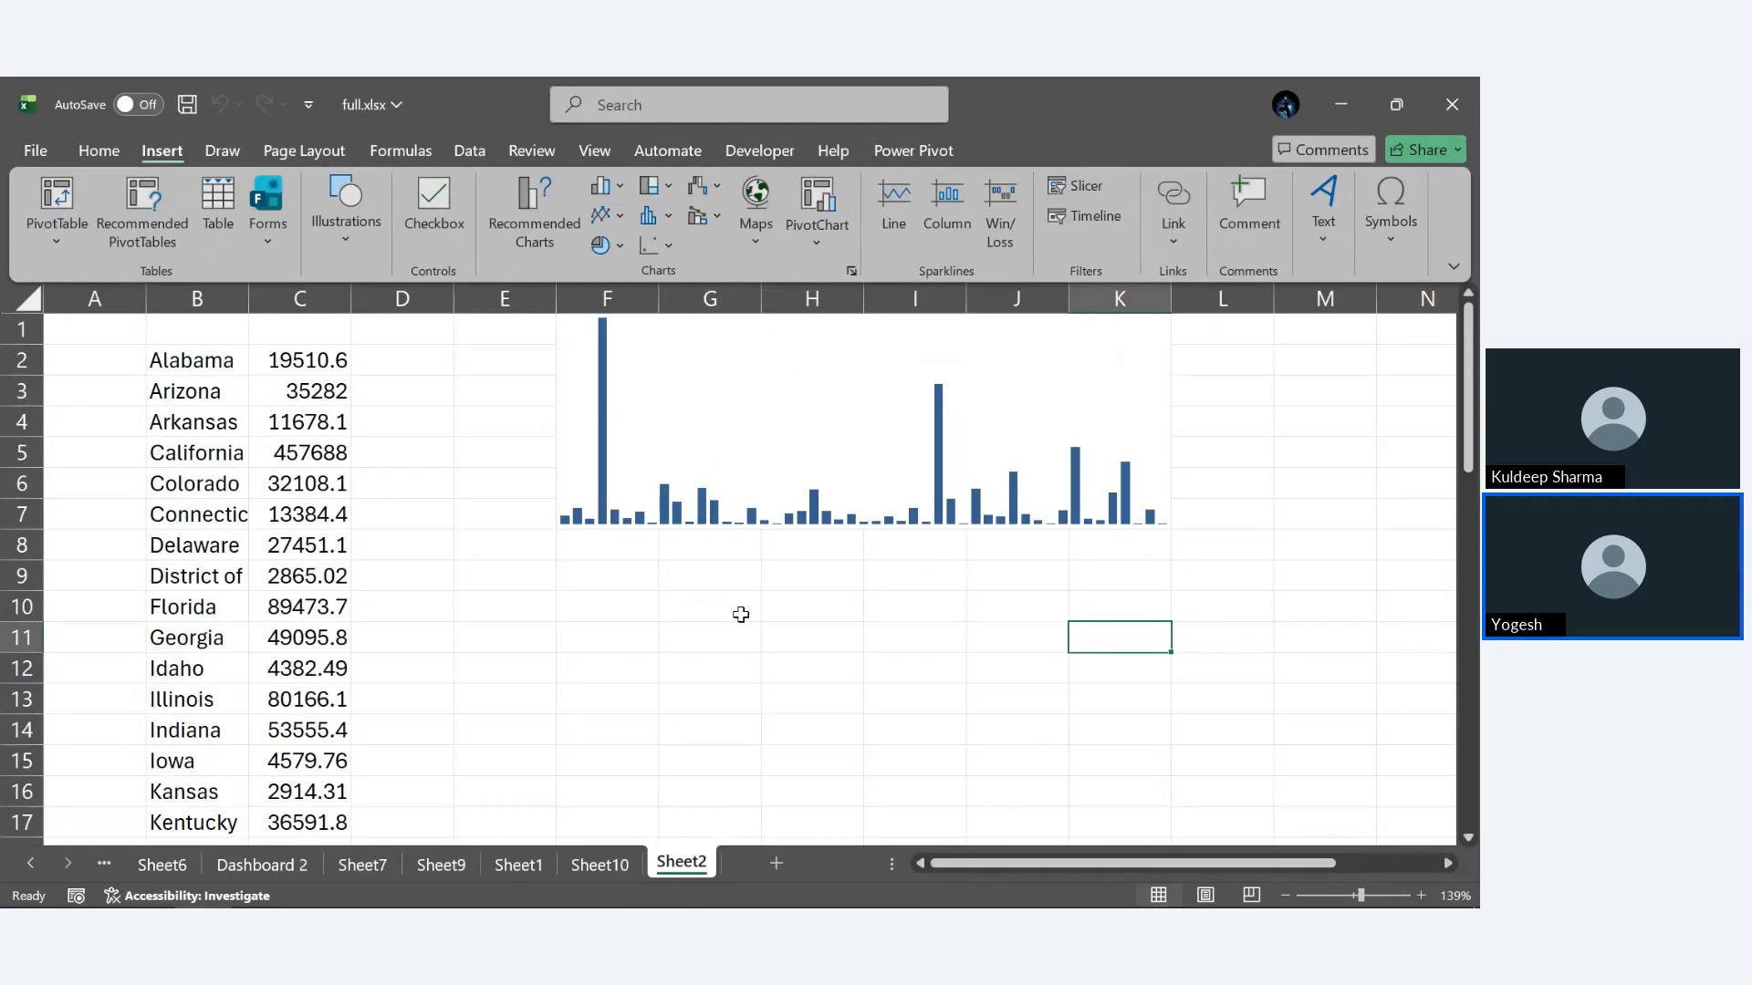
click(653, 419)
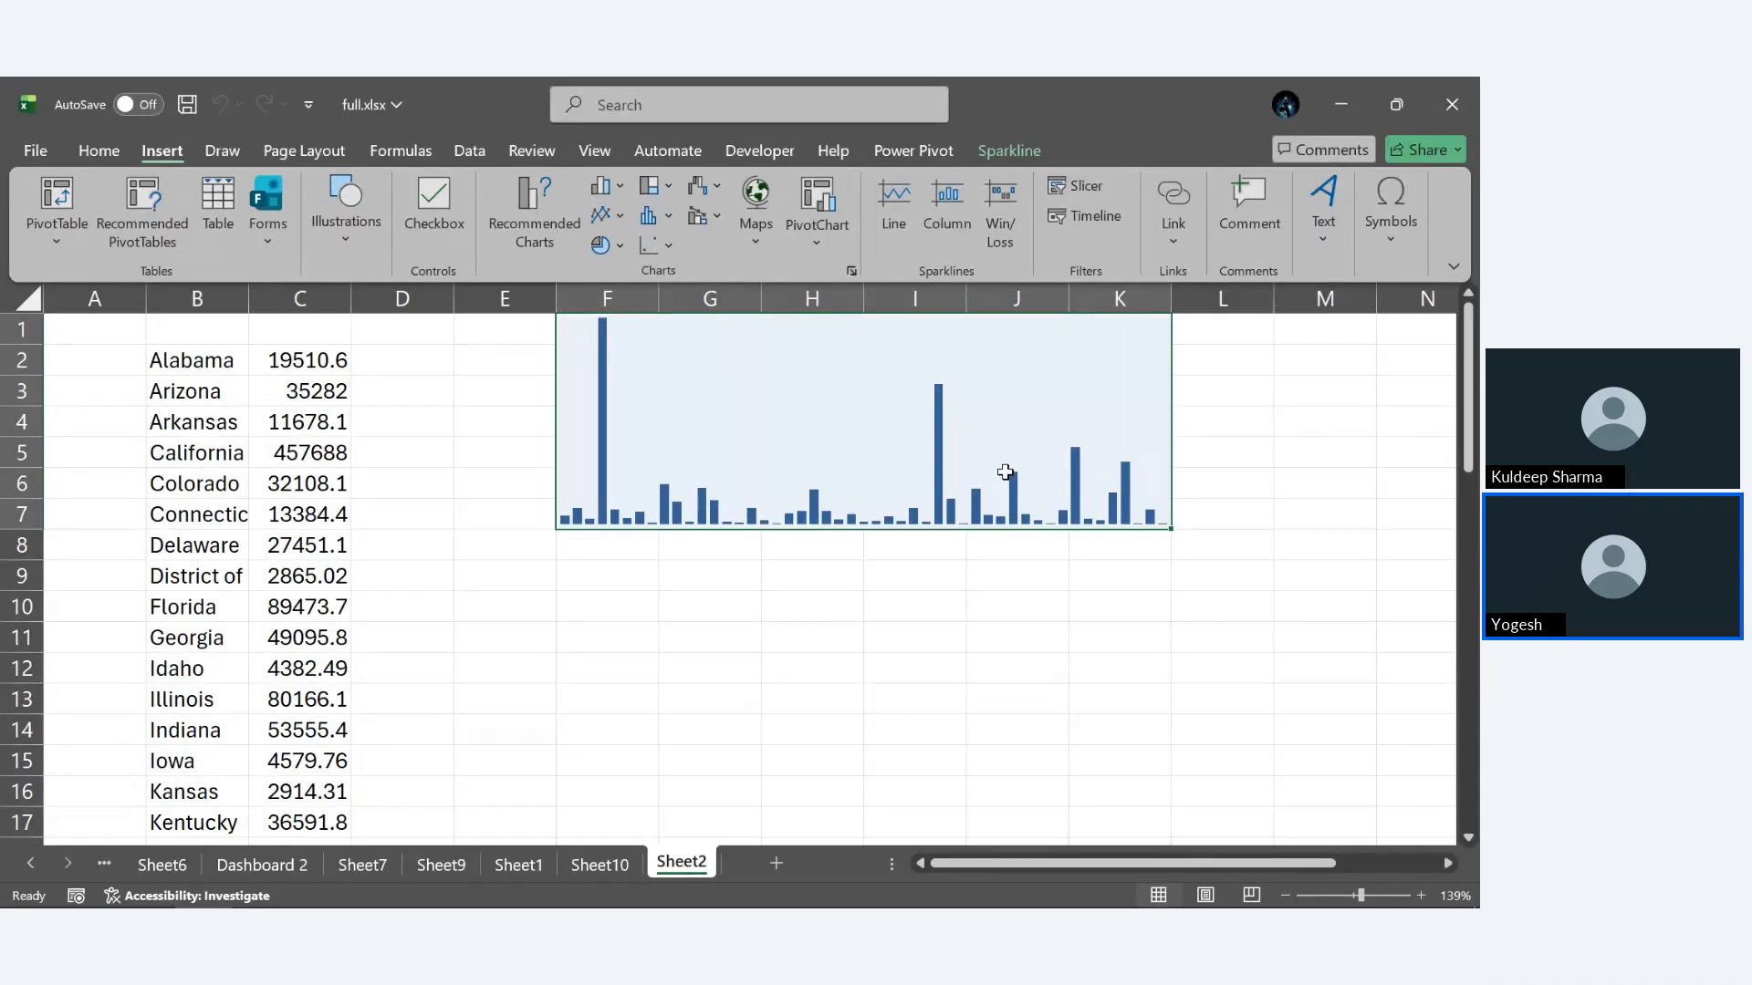
click(1220, 456)
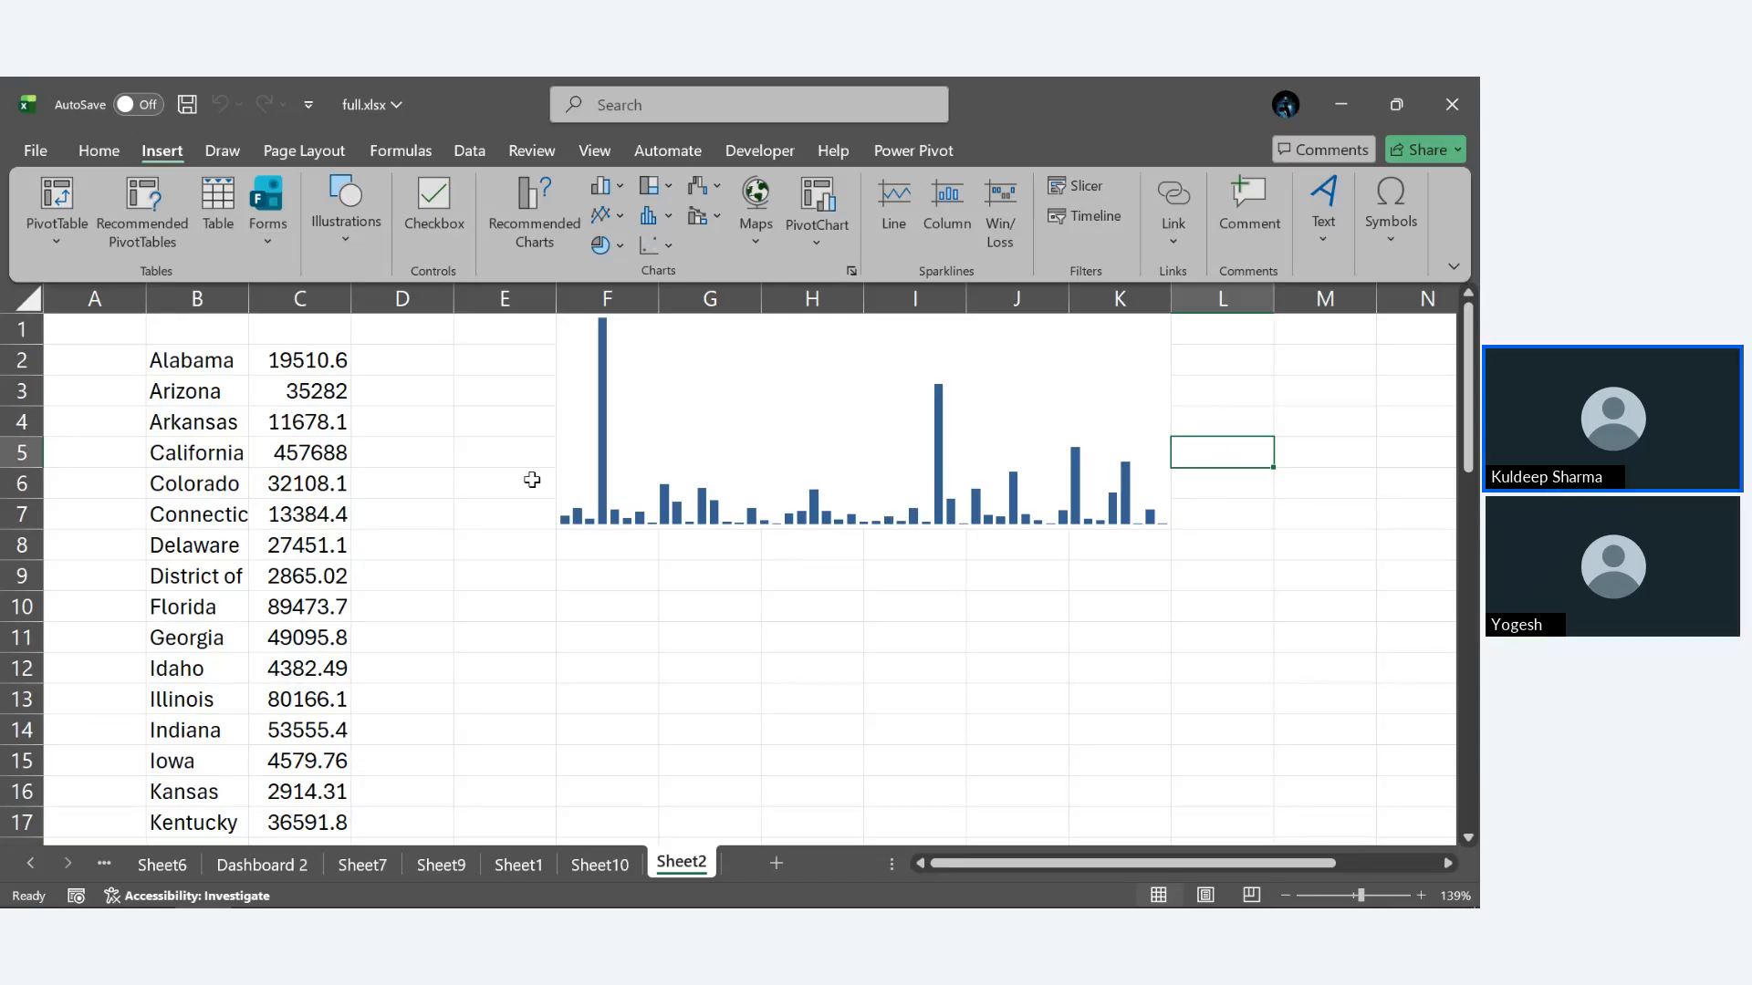
Insert a line sparkline of the state sales values in C2:C50, placed in cell F12 below the column sparkline.
click(287, 355)
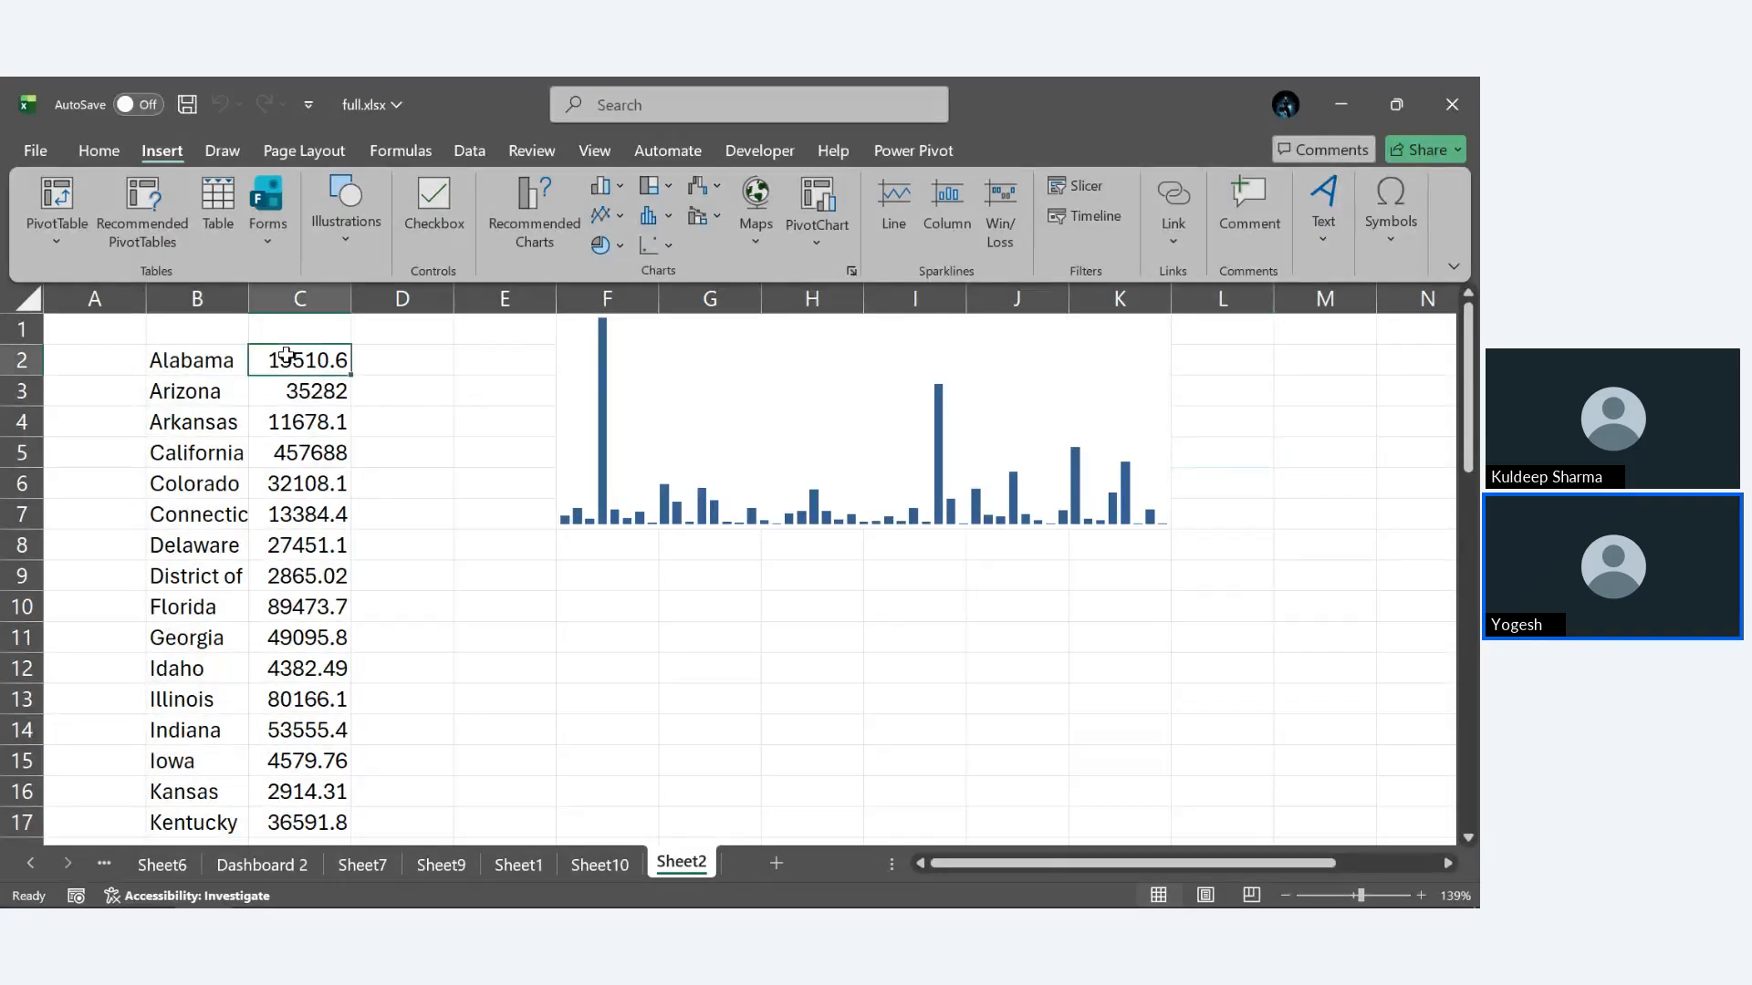
drag(286, 355, 298, 666)
scroll(551, 492, up, 11)
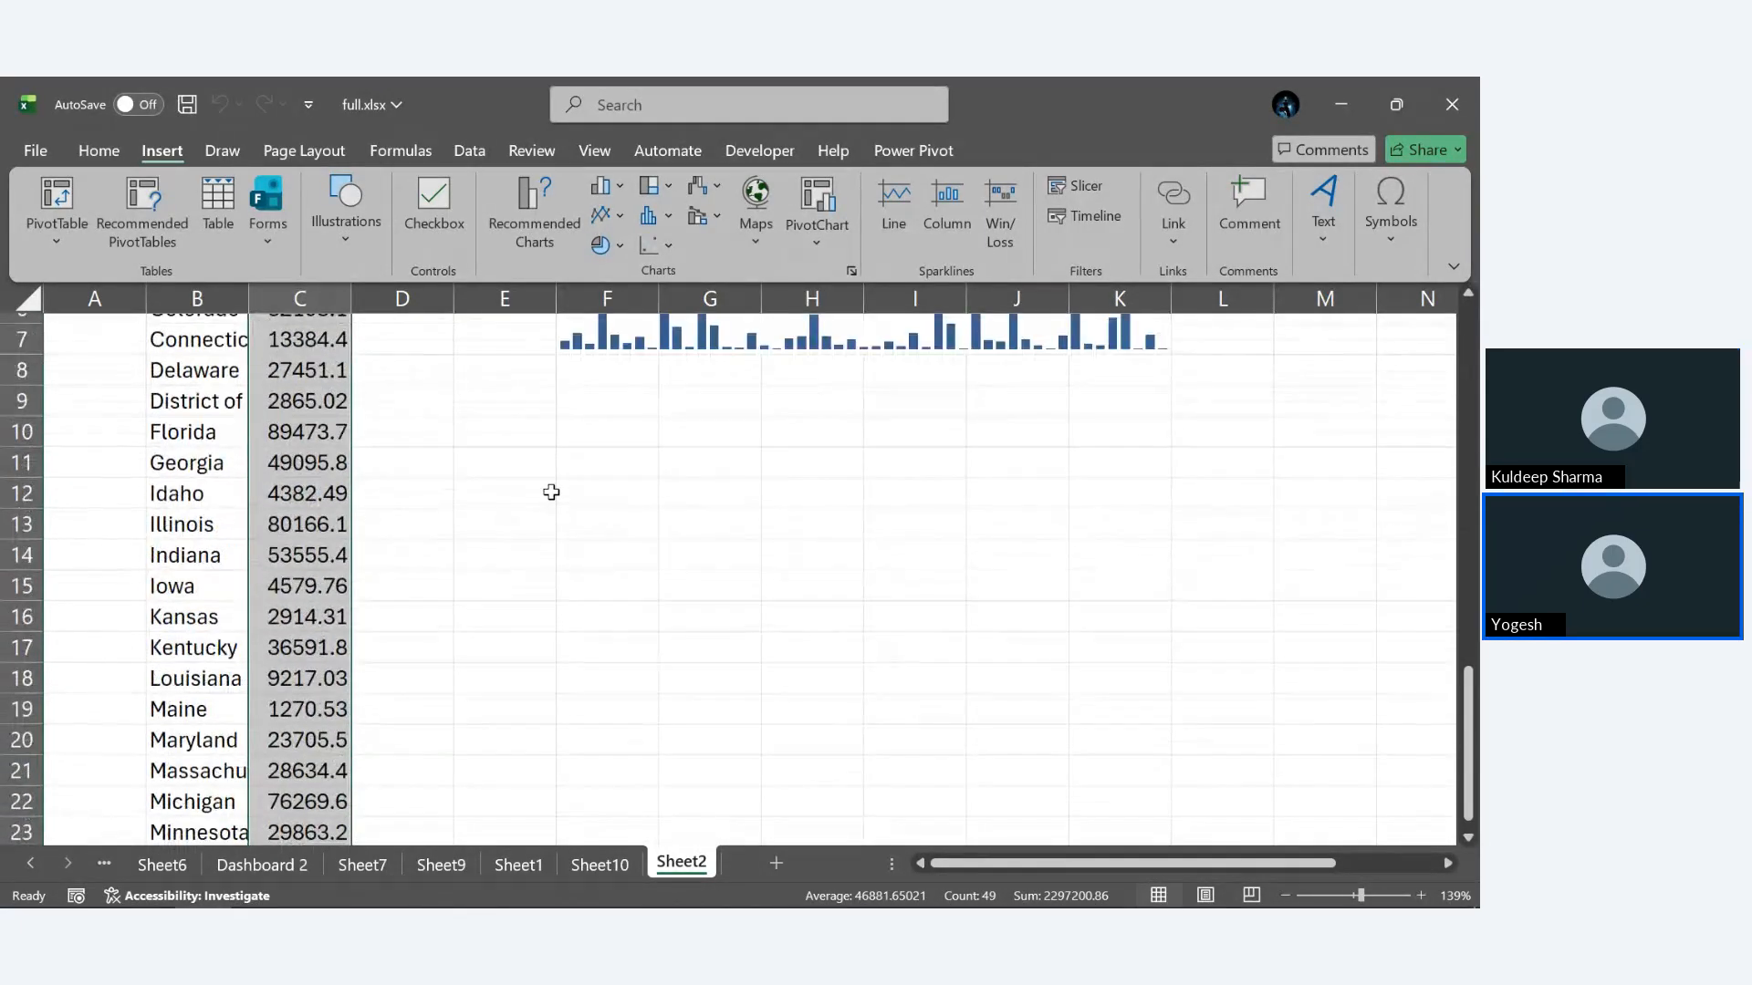
scroll(551, 492, up, 2)
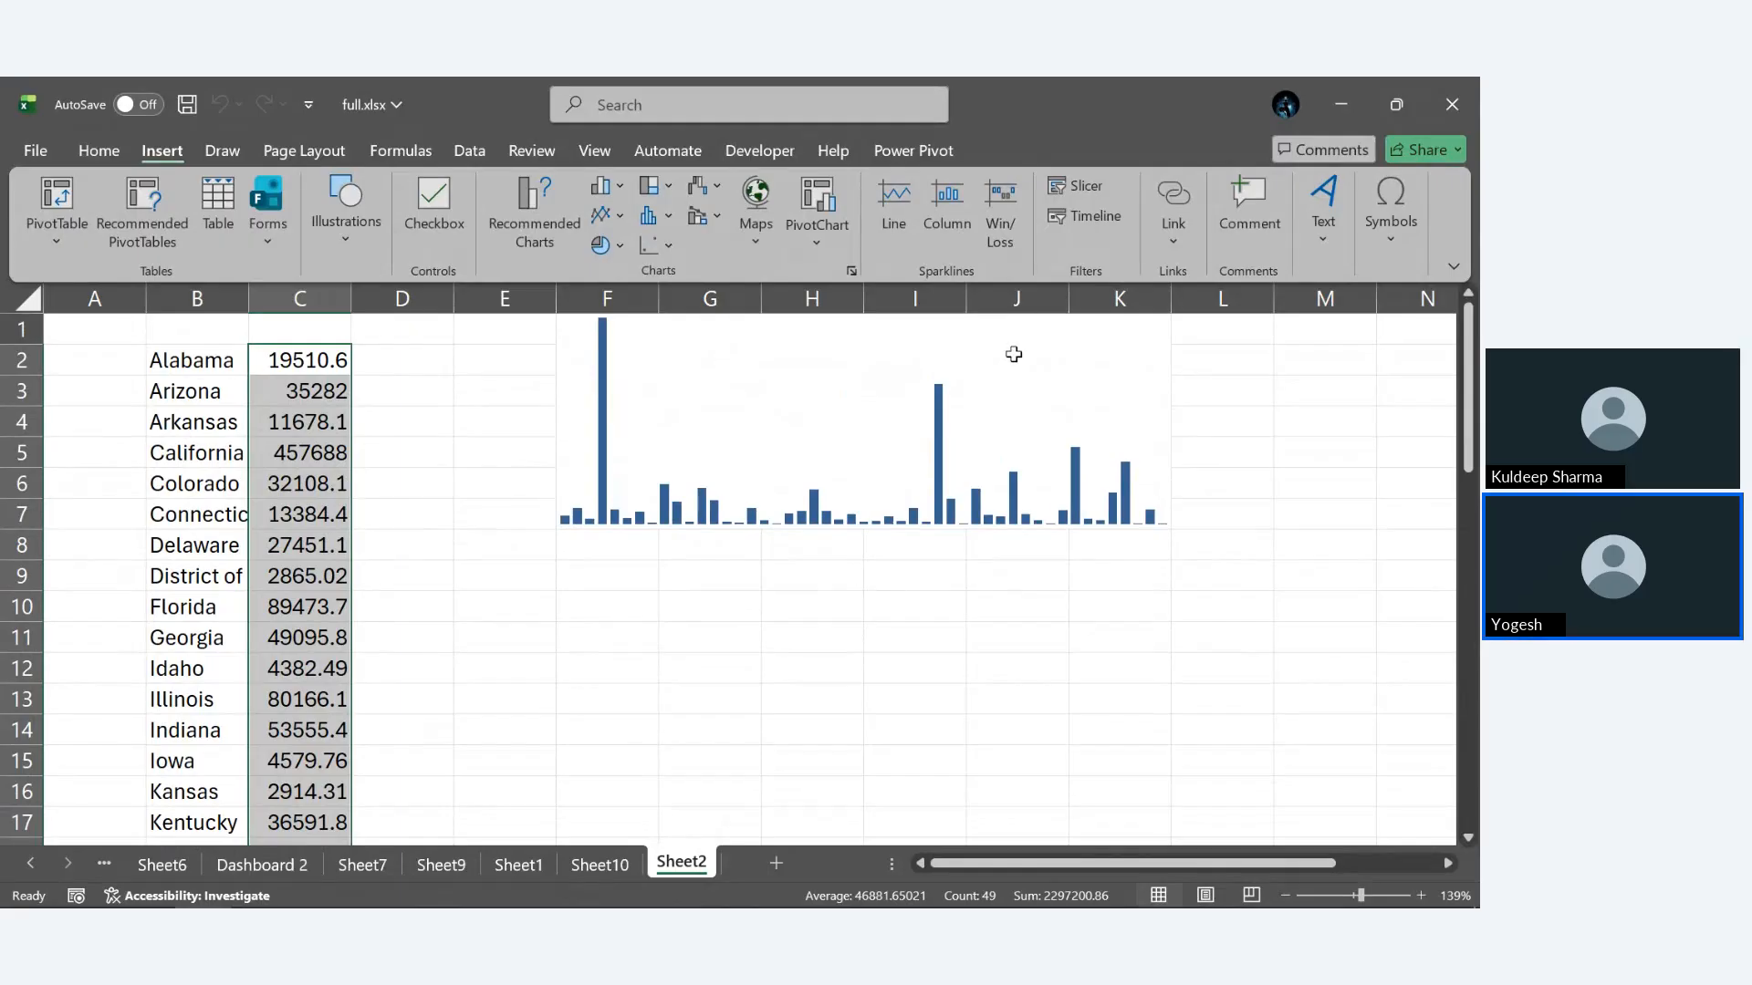
click(880, 229)
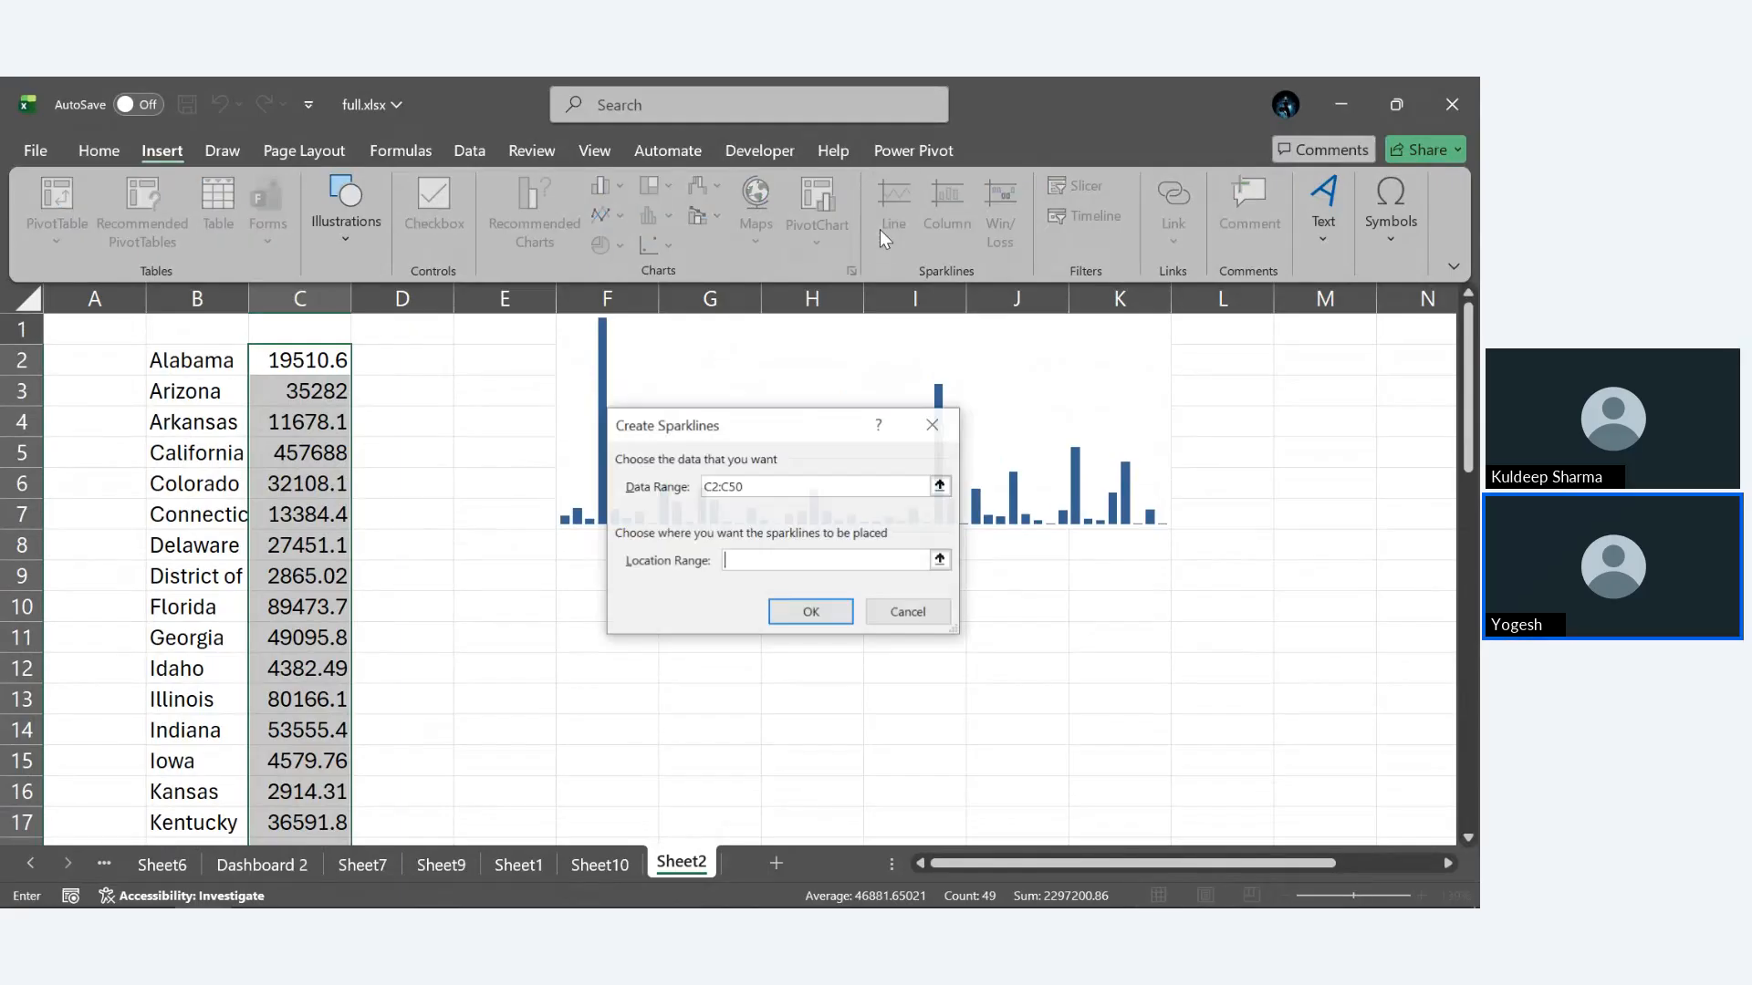
click(939, 561)
click(607, 667)
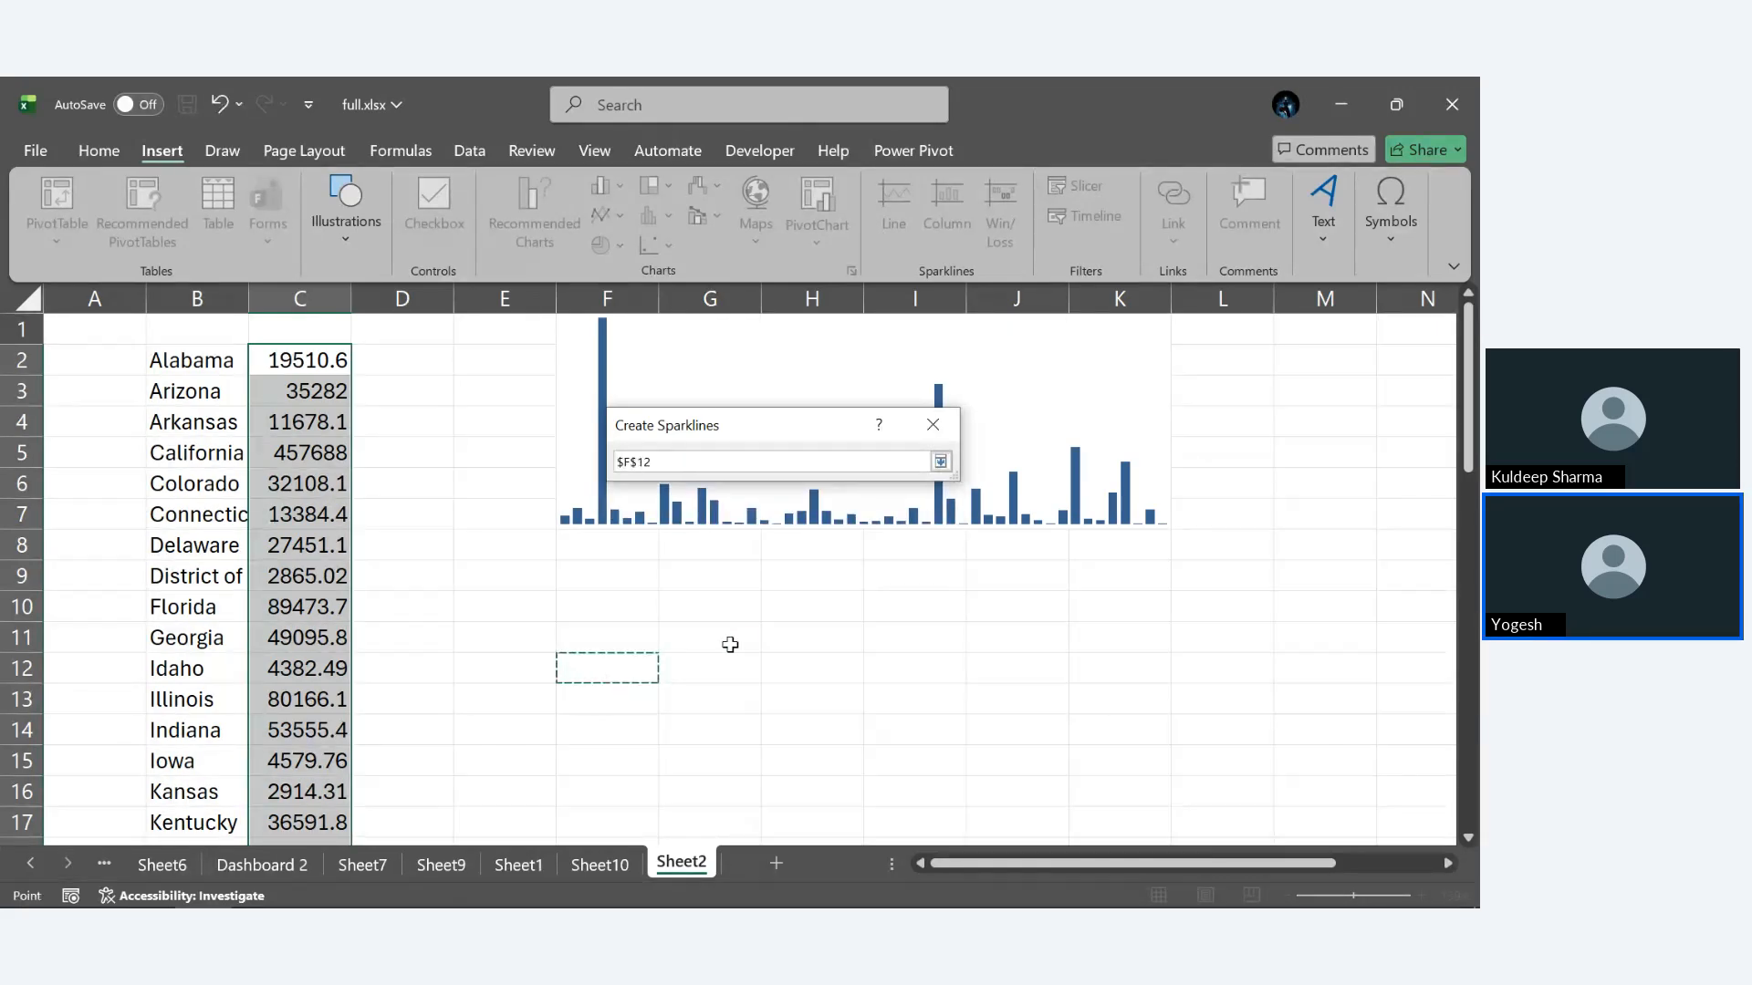
key(Return)
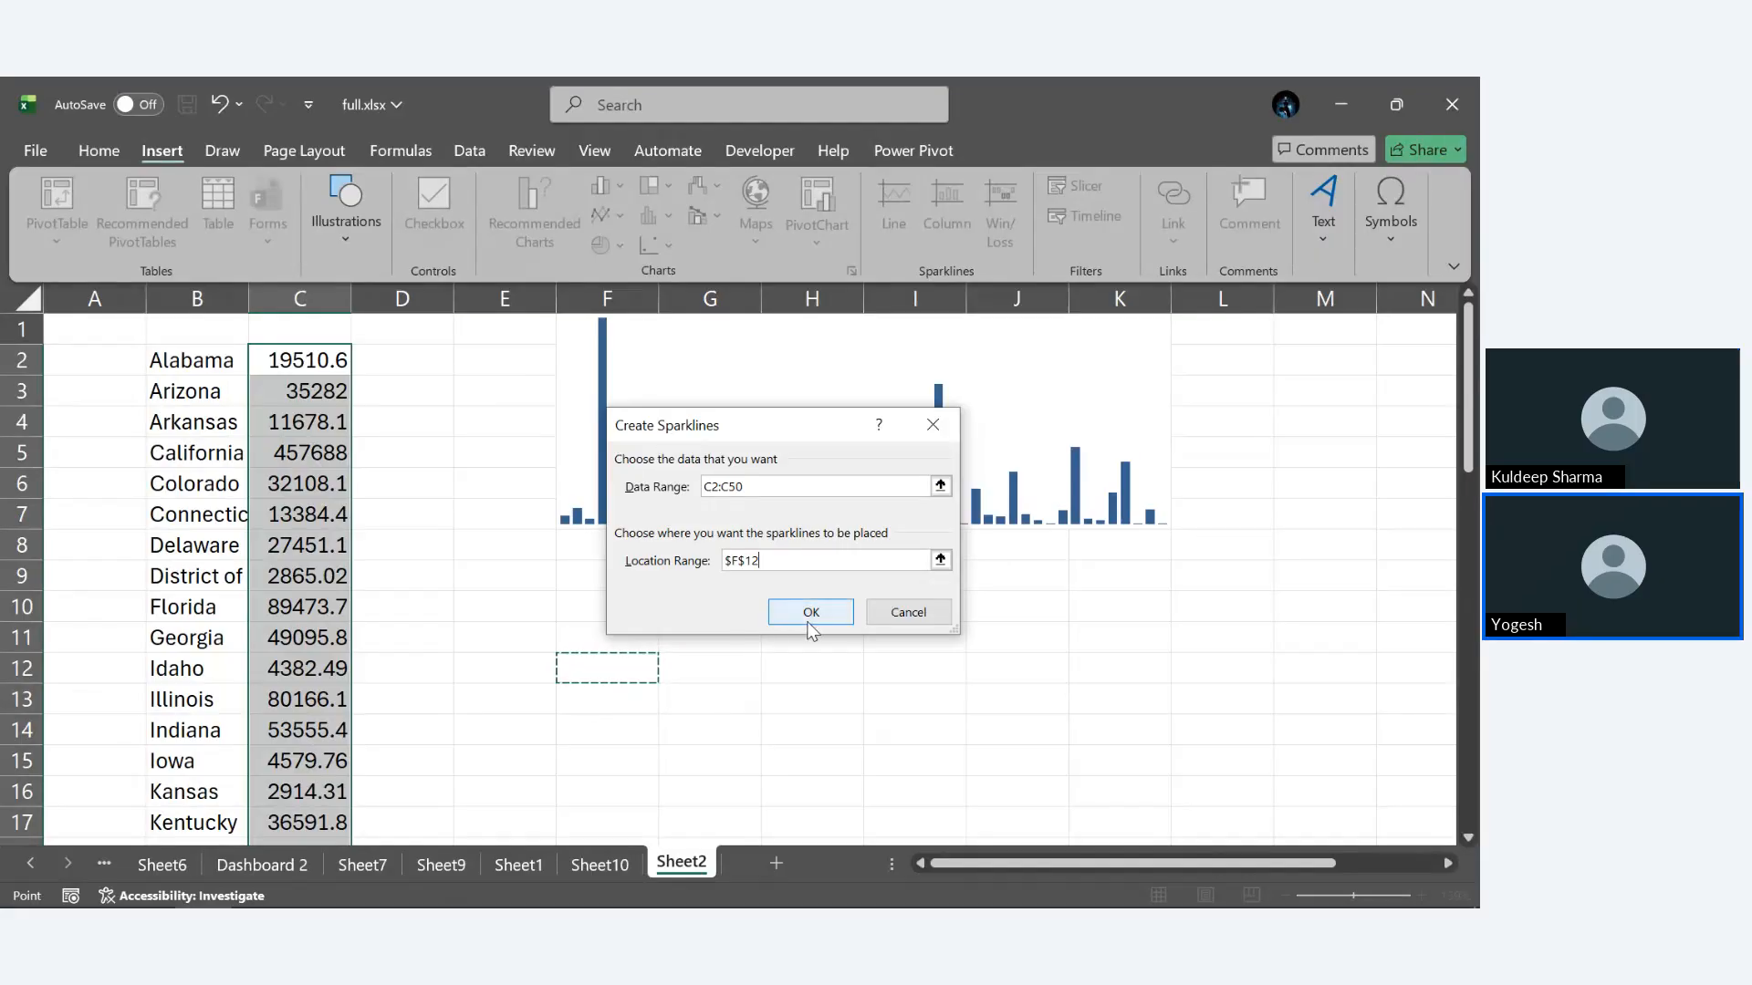
click(808, 613)
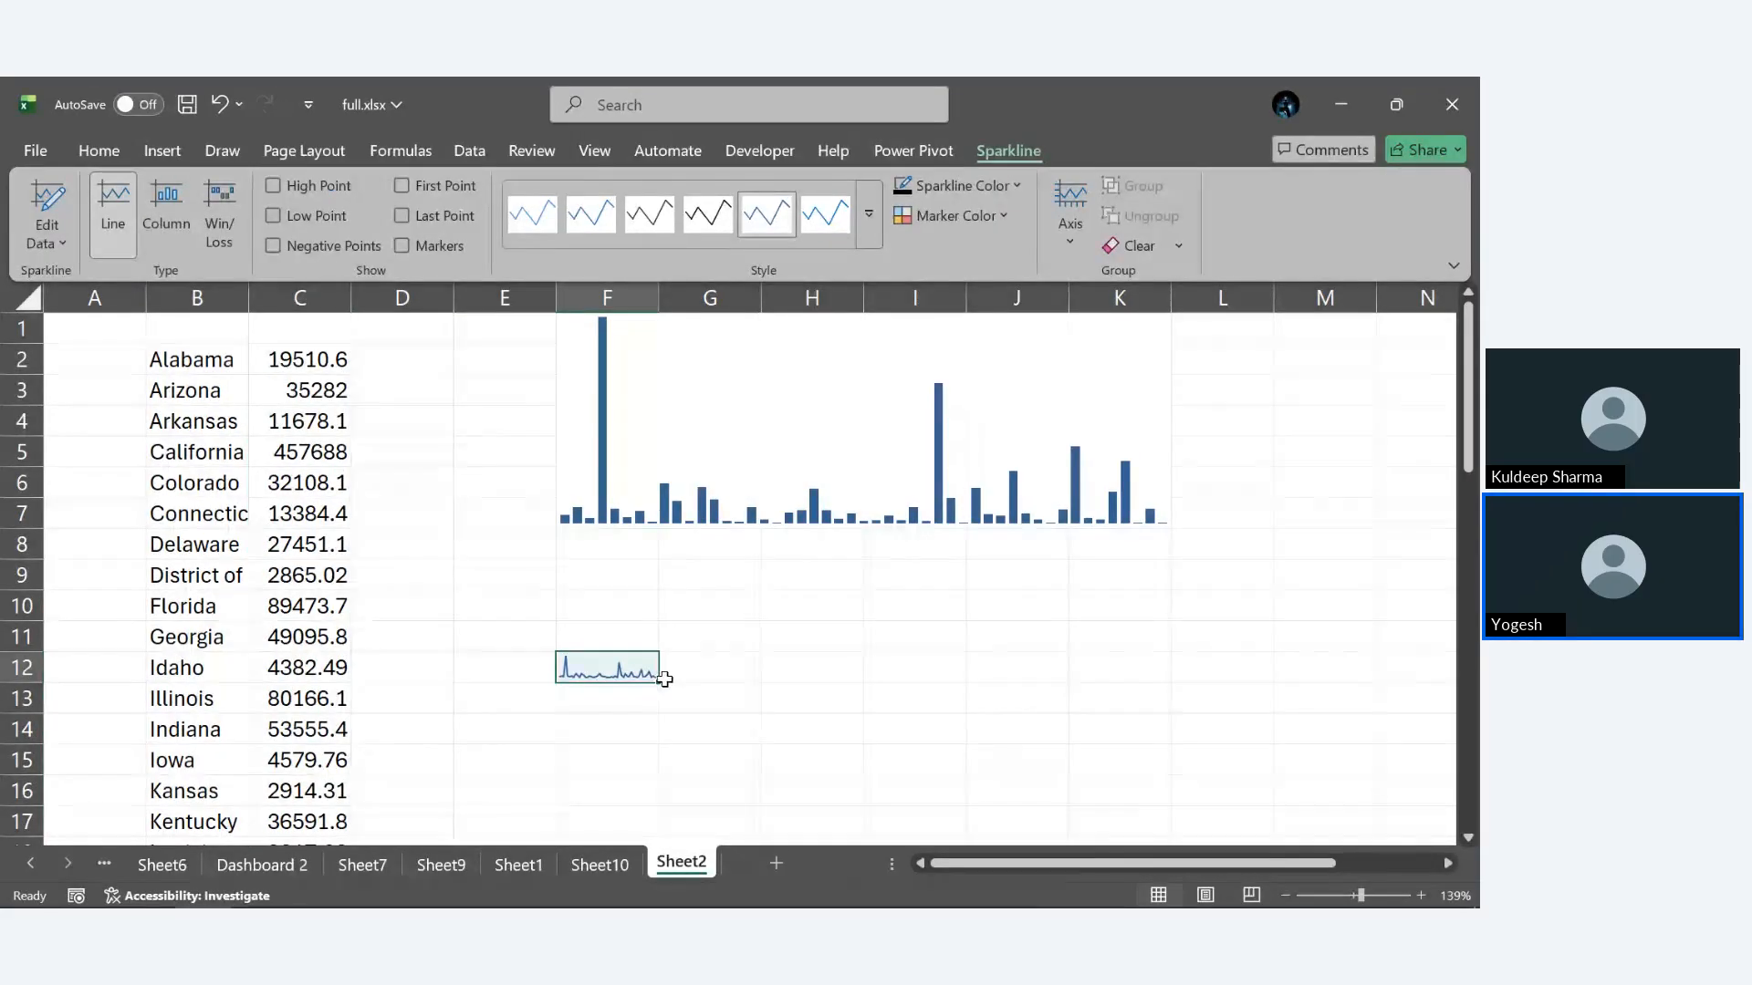
Merge cells F12:K16 so the line sparkline fills the enlarged area.
click(667, 680)
click(611, 674)
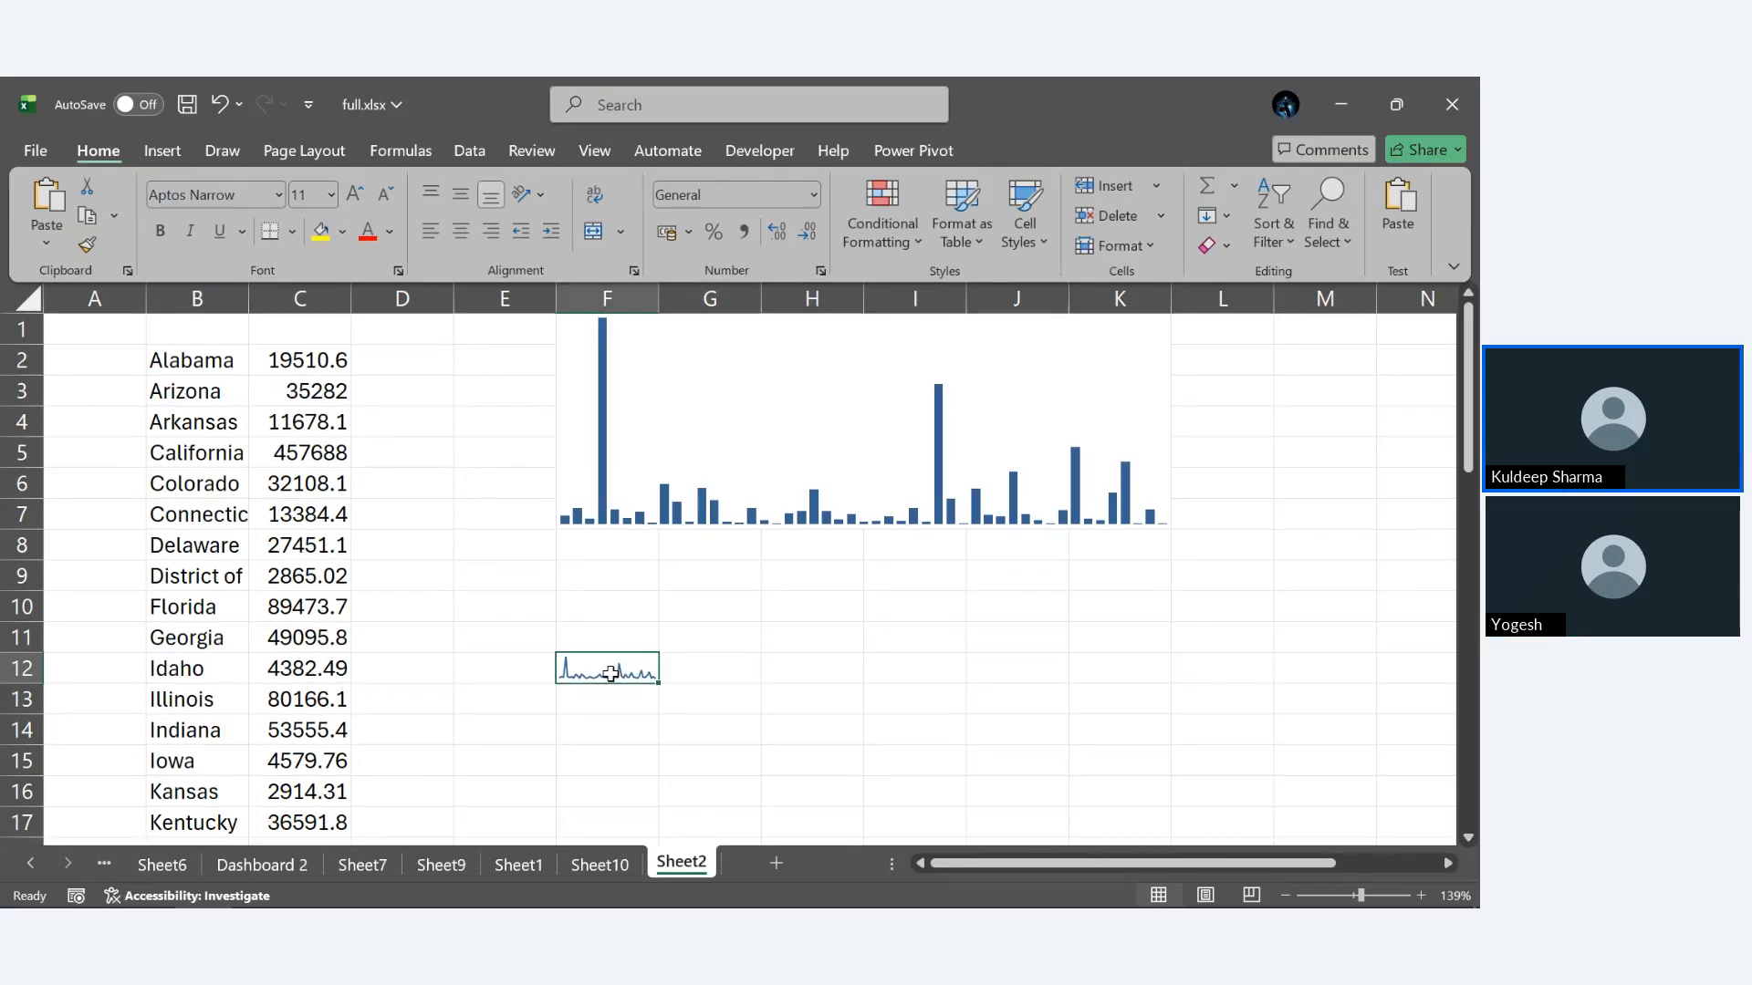
mouse_move(610, 674)
mouse_down()
mouse_move(927, 770)
mouse_move(1150, 756)
mouse_move(1145, 790)
mouse_up()
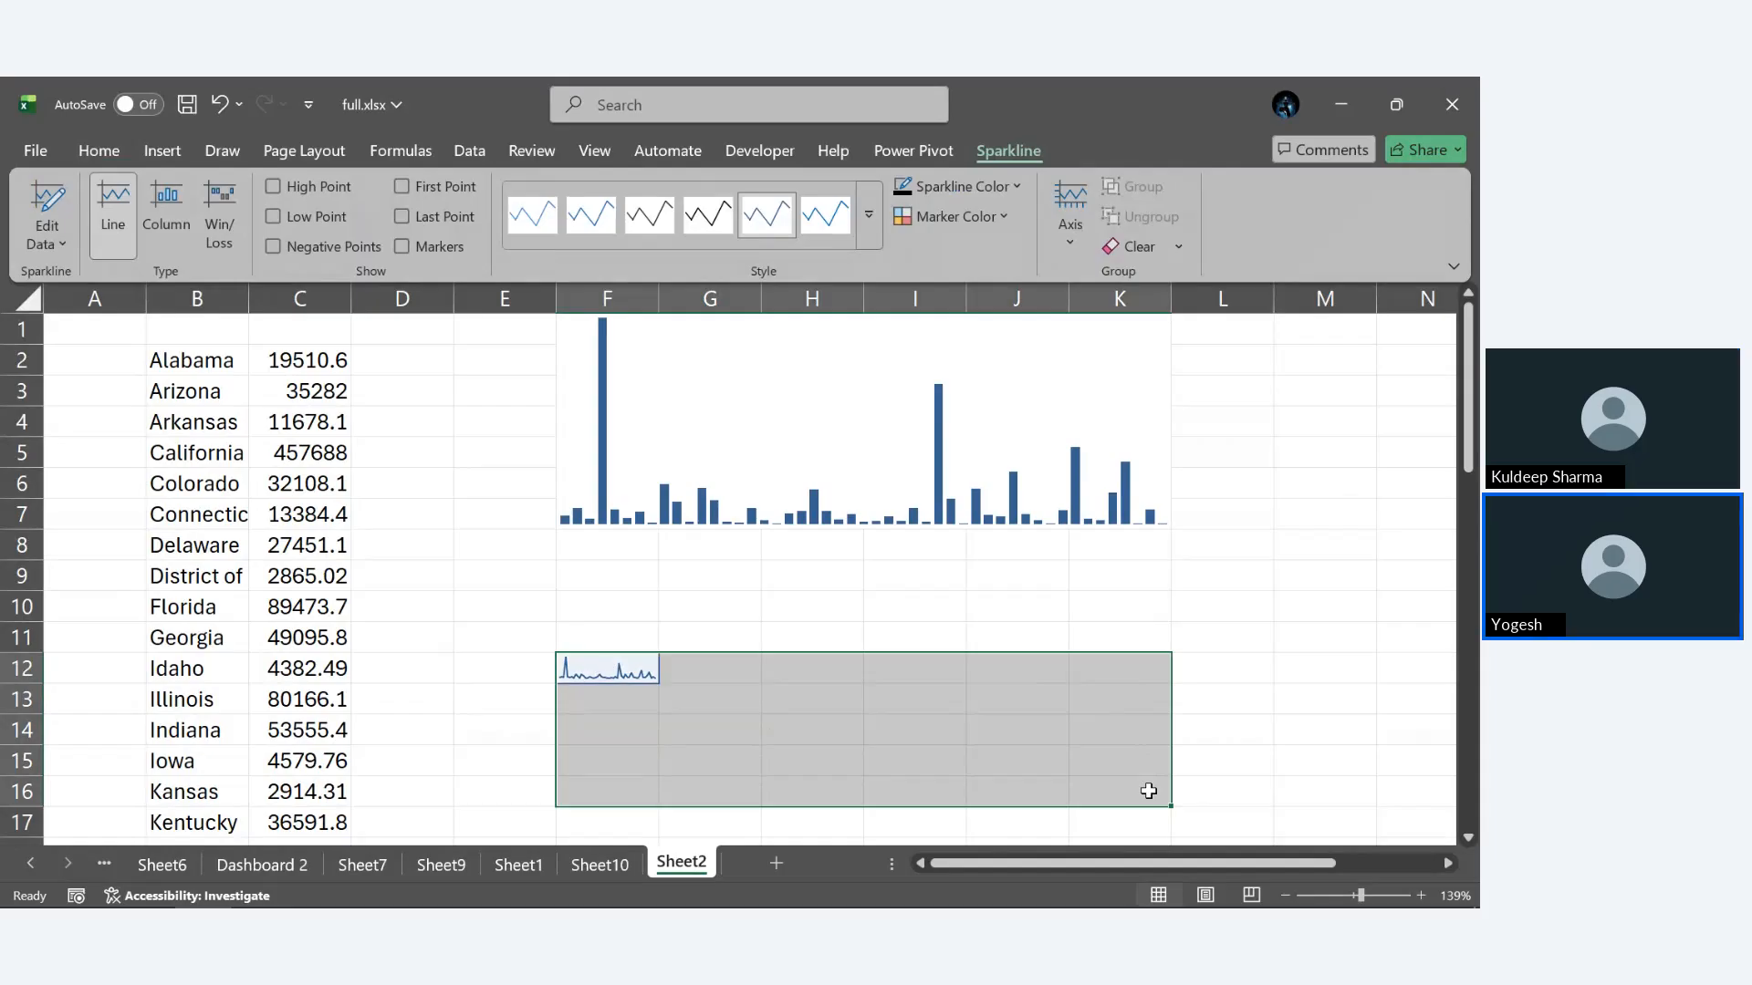
click(102, 155)
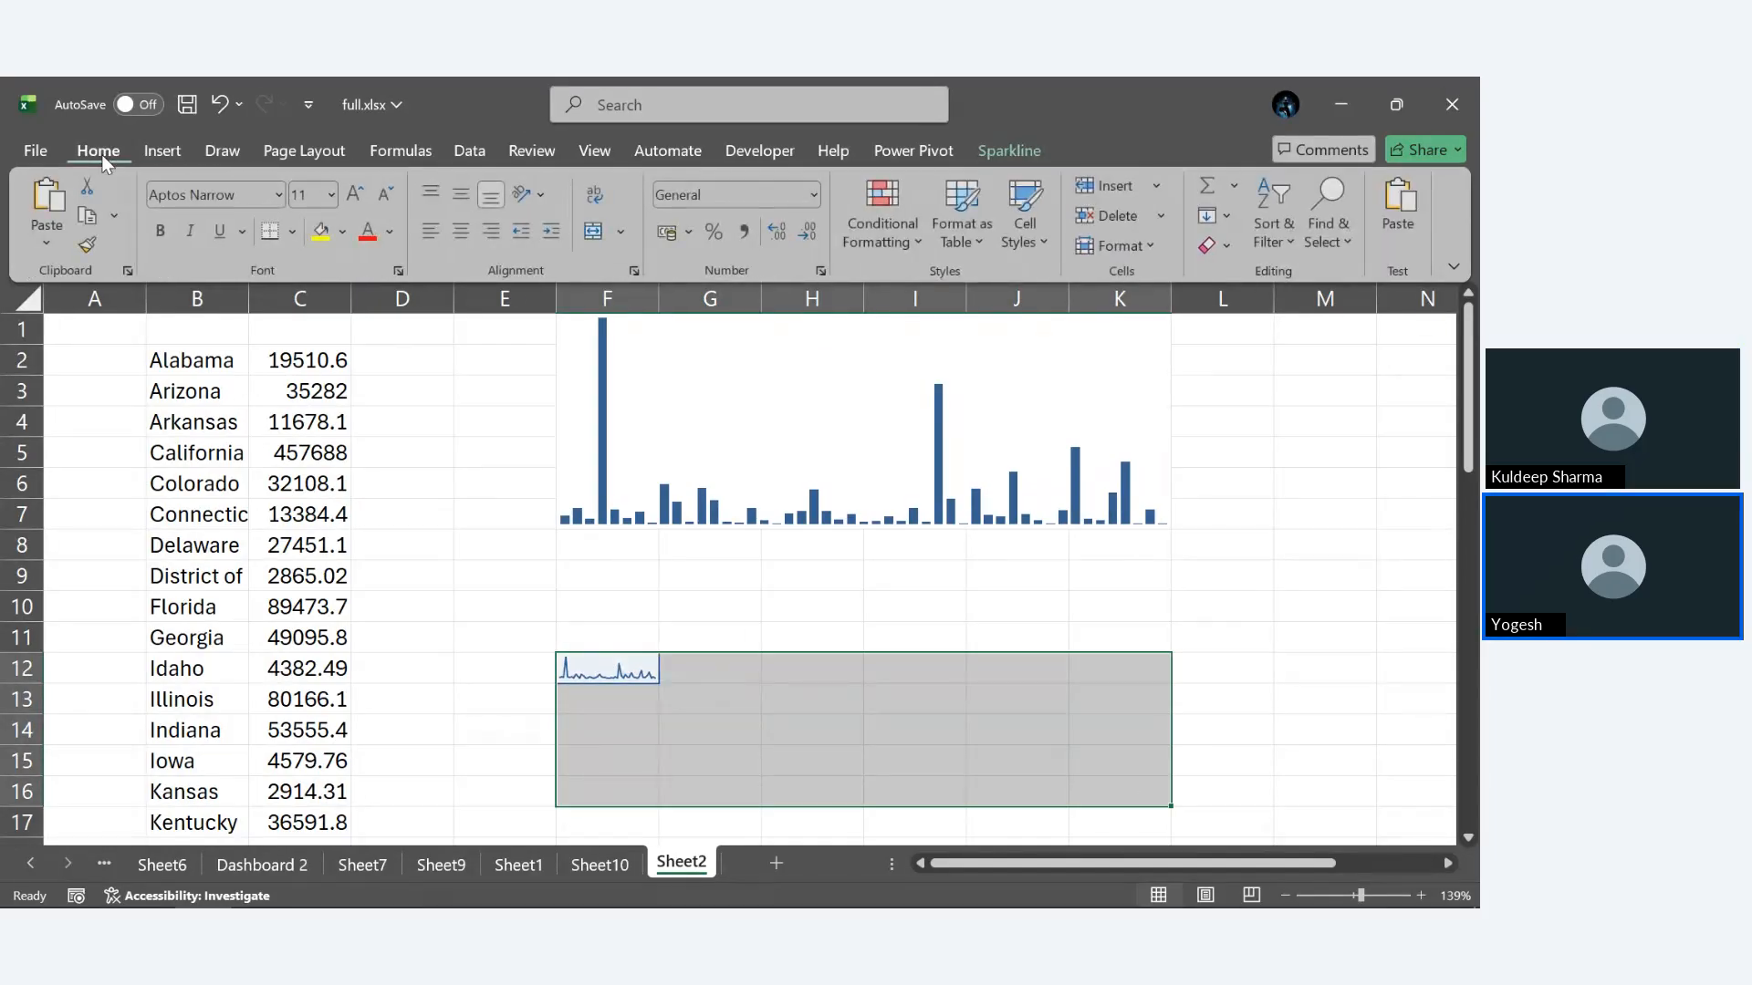
click(584, 233)
click(1281, 608)
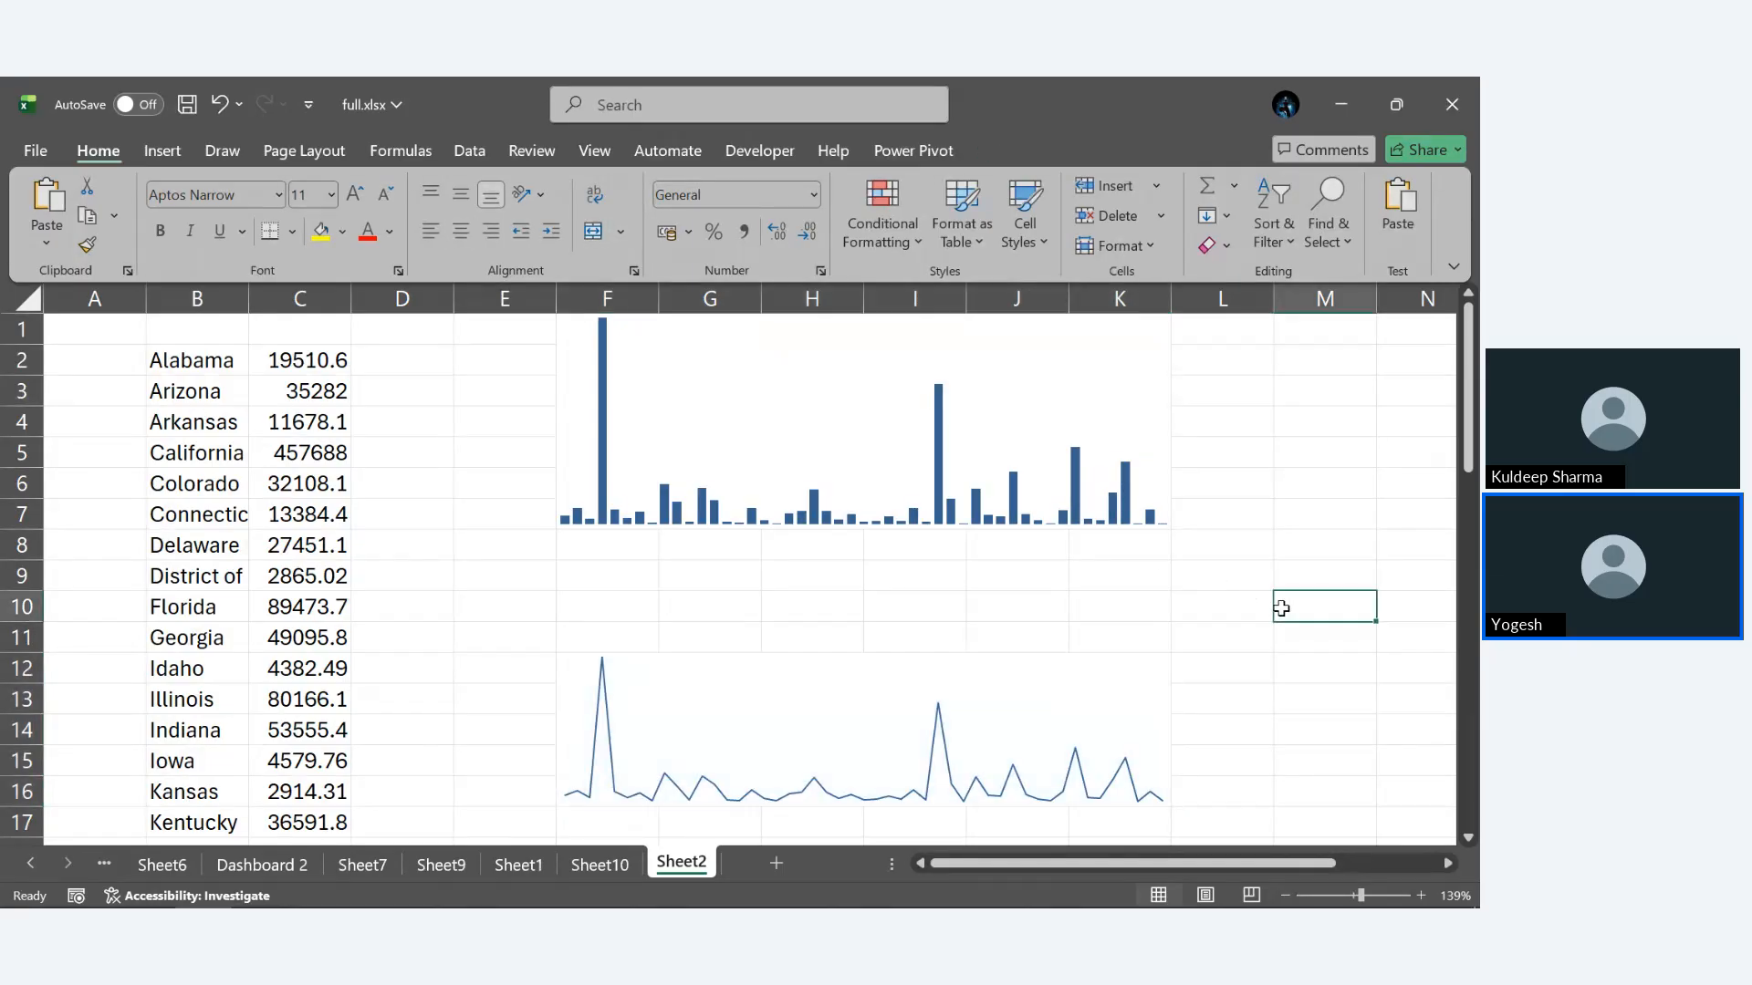
scroll(1281, 608, down, 2)
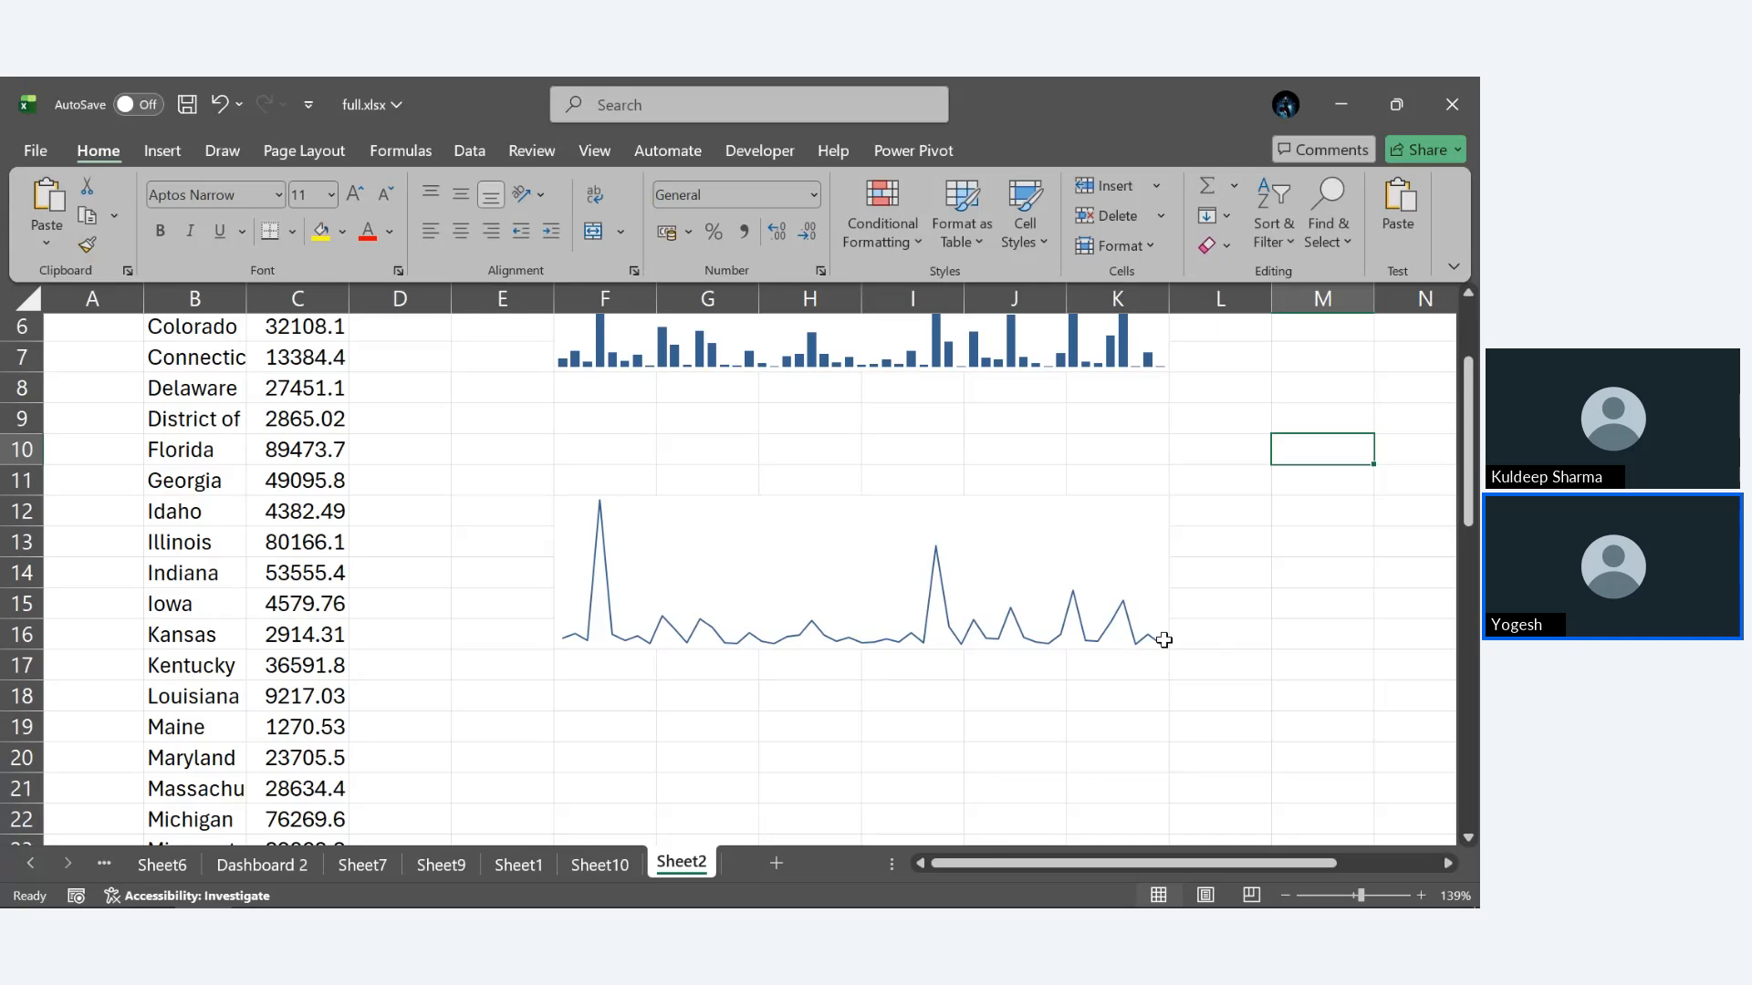
scroll(617, 504, up, 2)
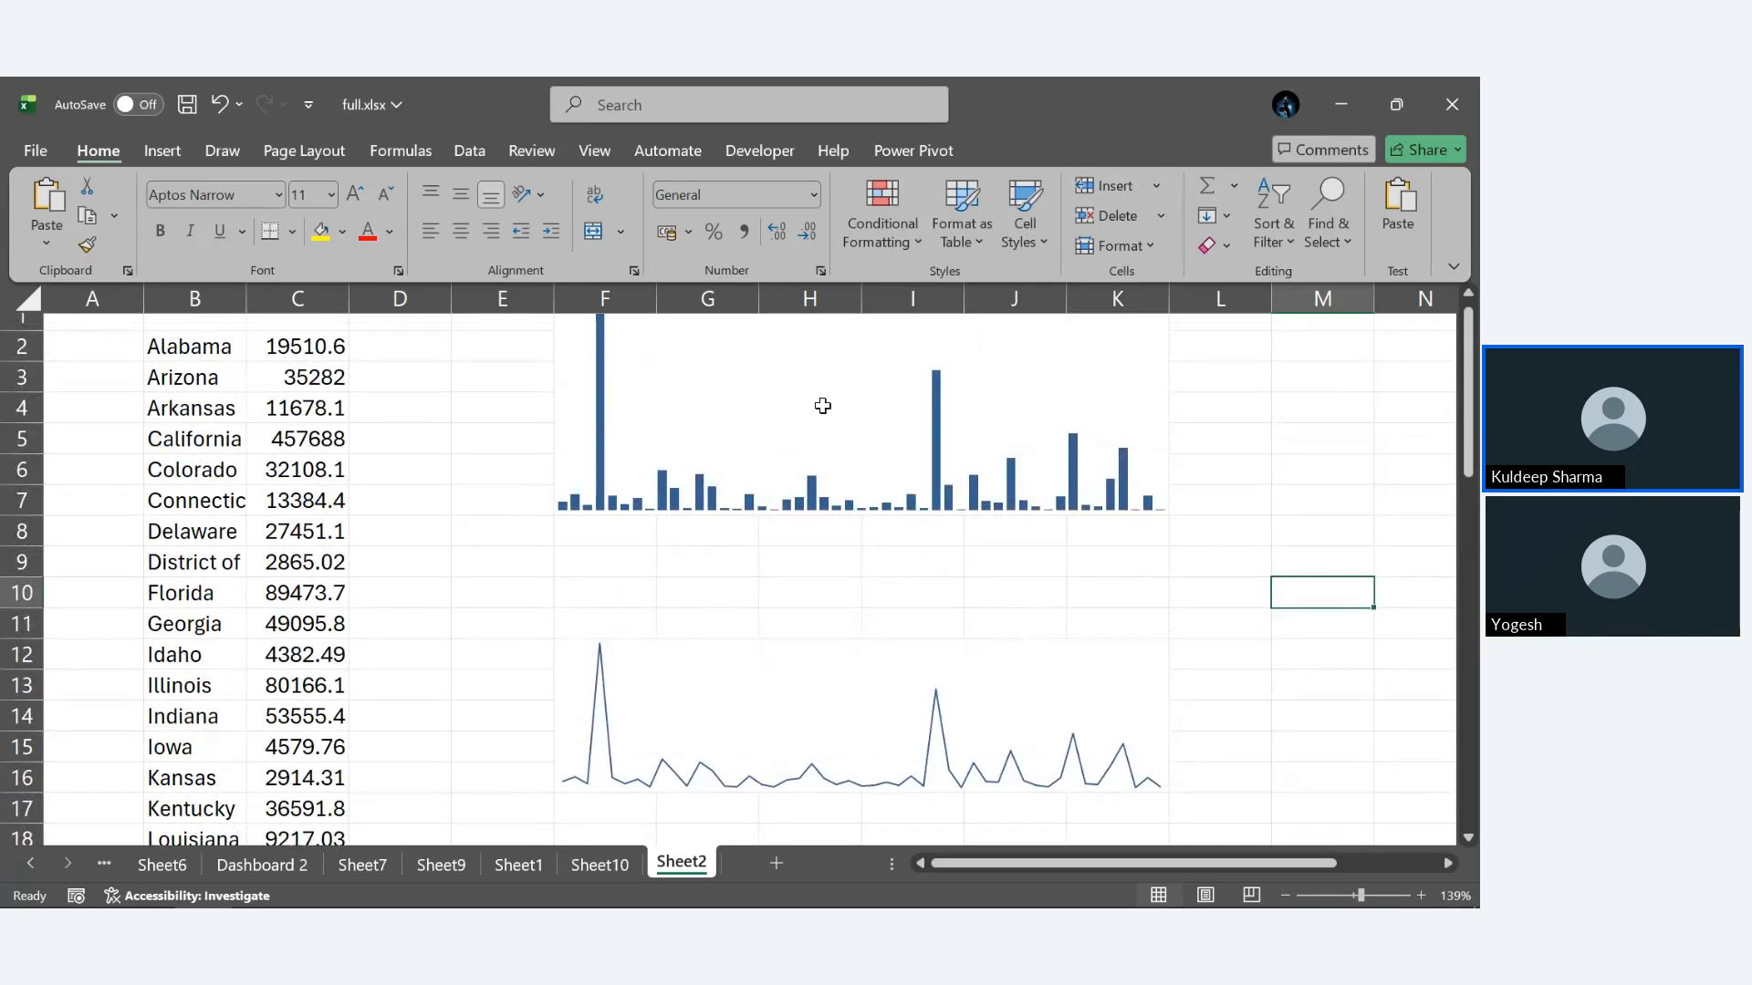
scroll(716, 458, up, 1)
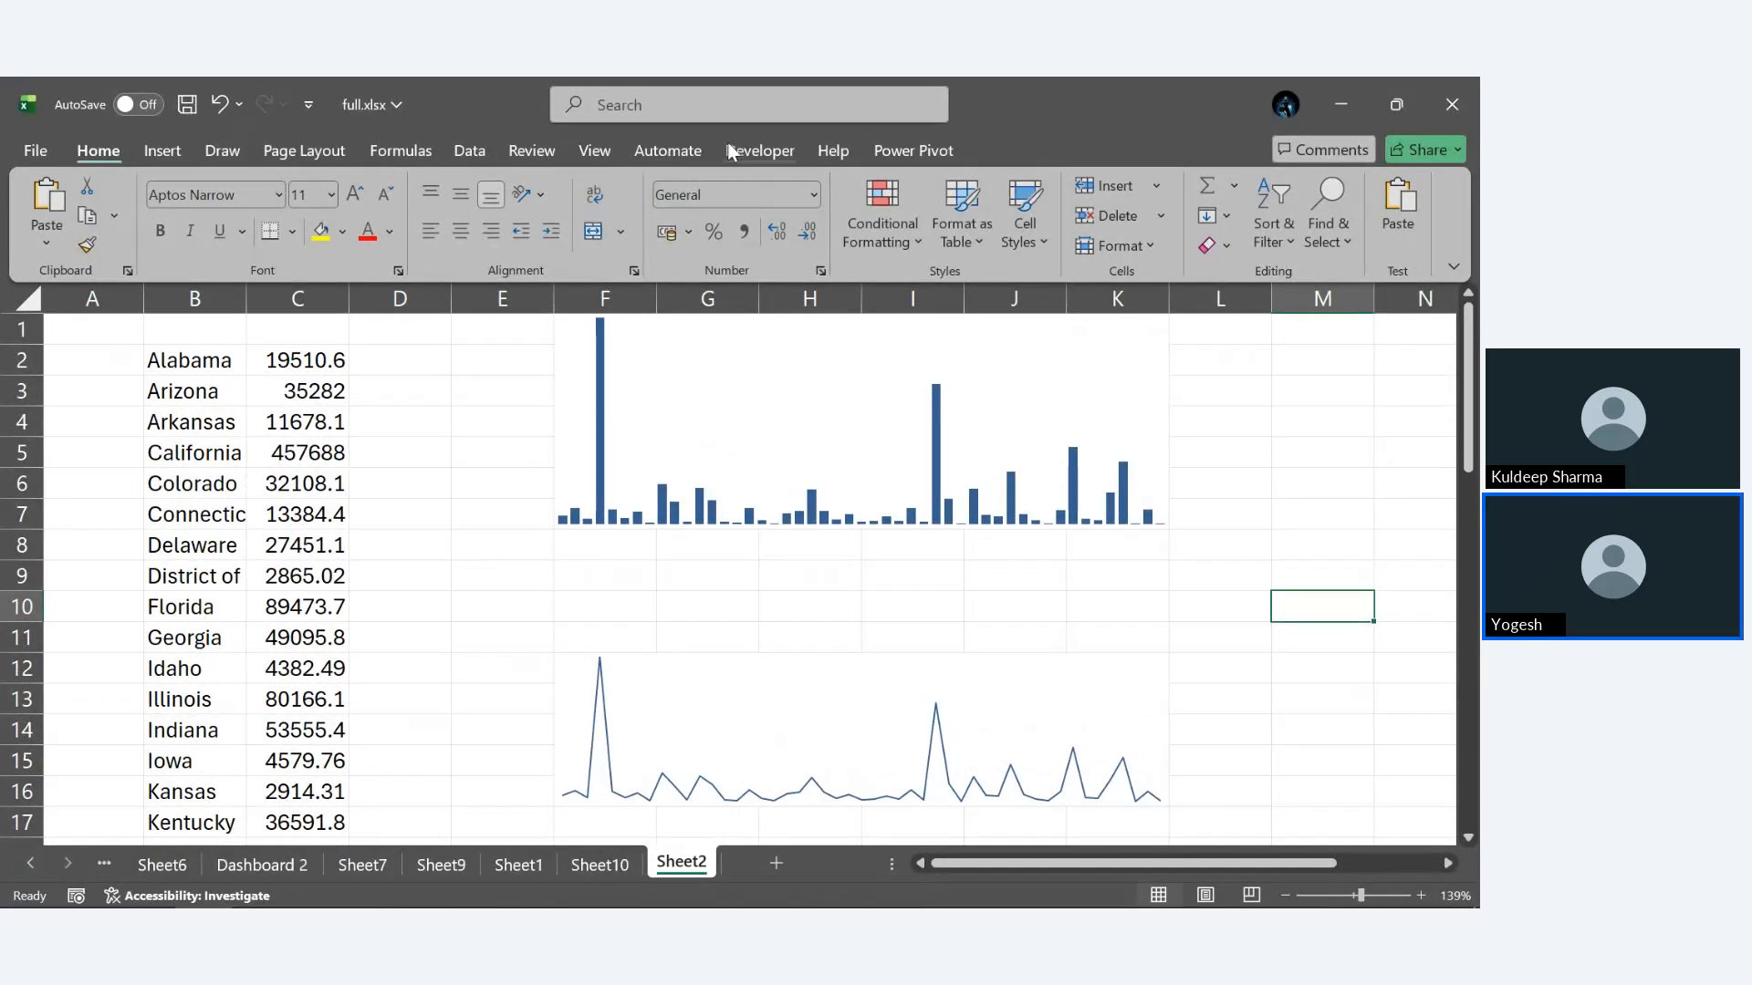
click(194, 148)
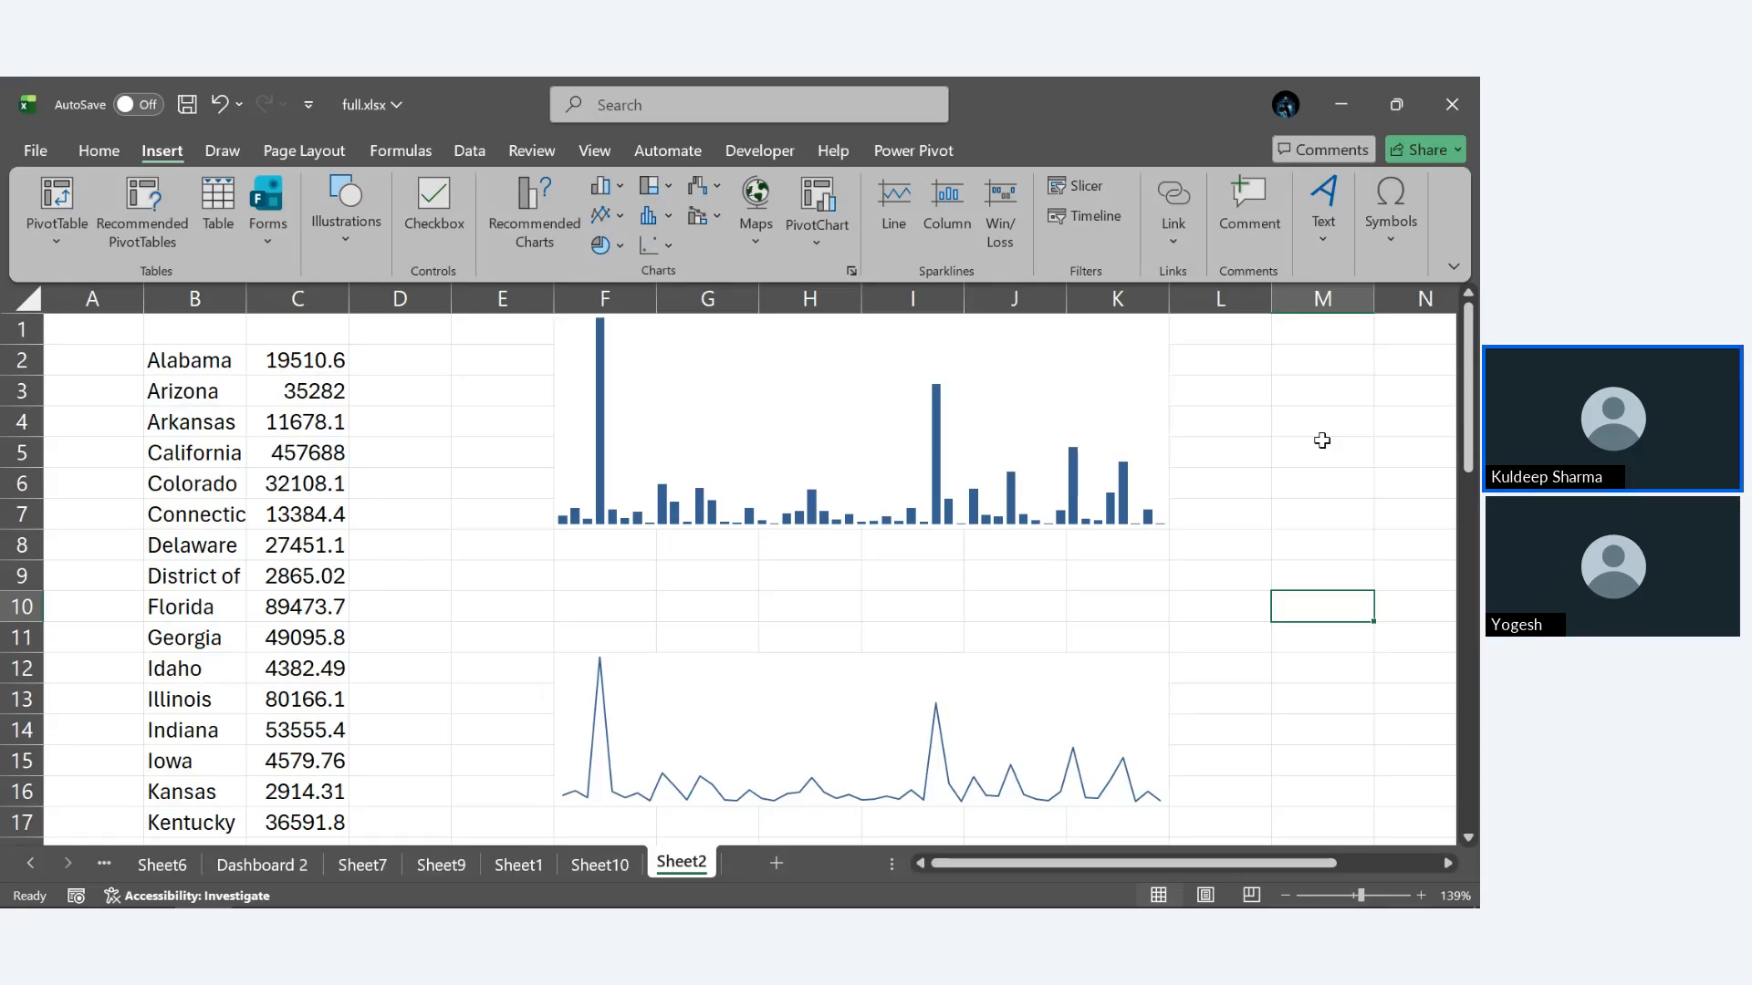
Switch to the Zoho Meeting browser window, mute and unmute the microphone, and return to the workbook.
mouse_move(606, 892)
click(94, 882)
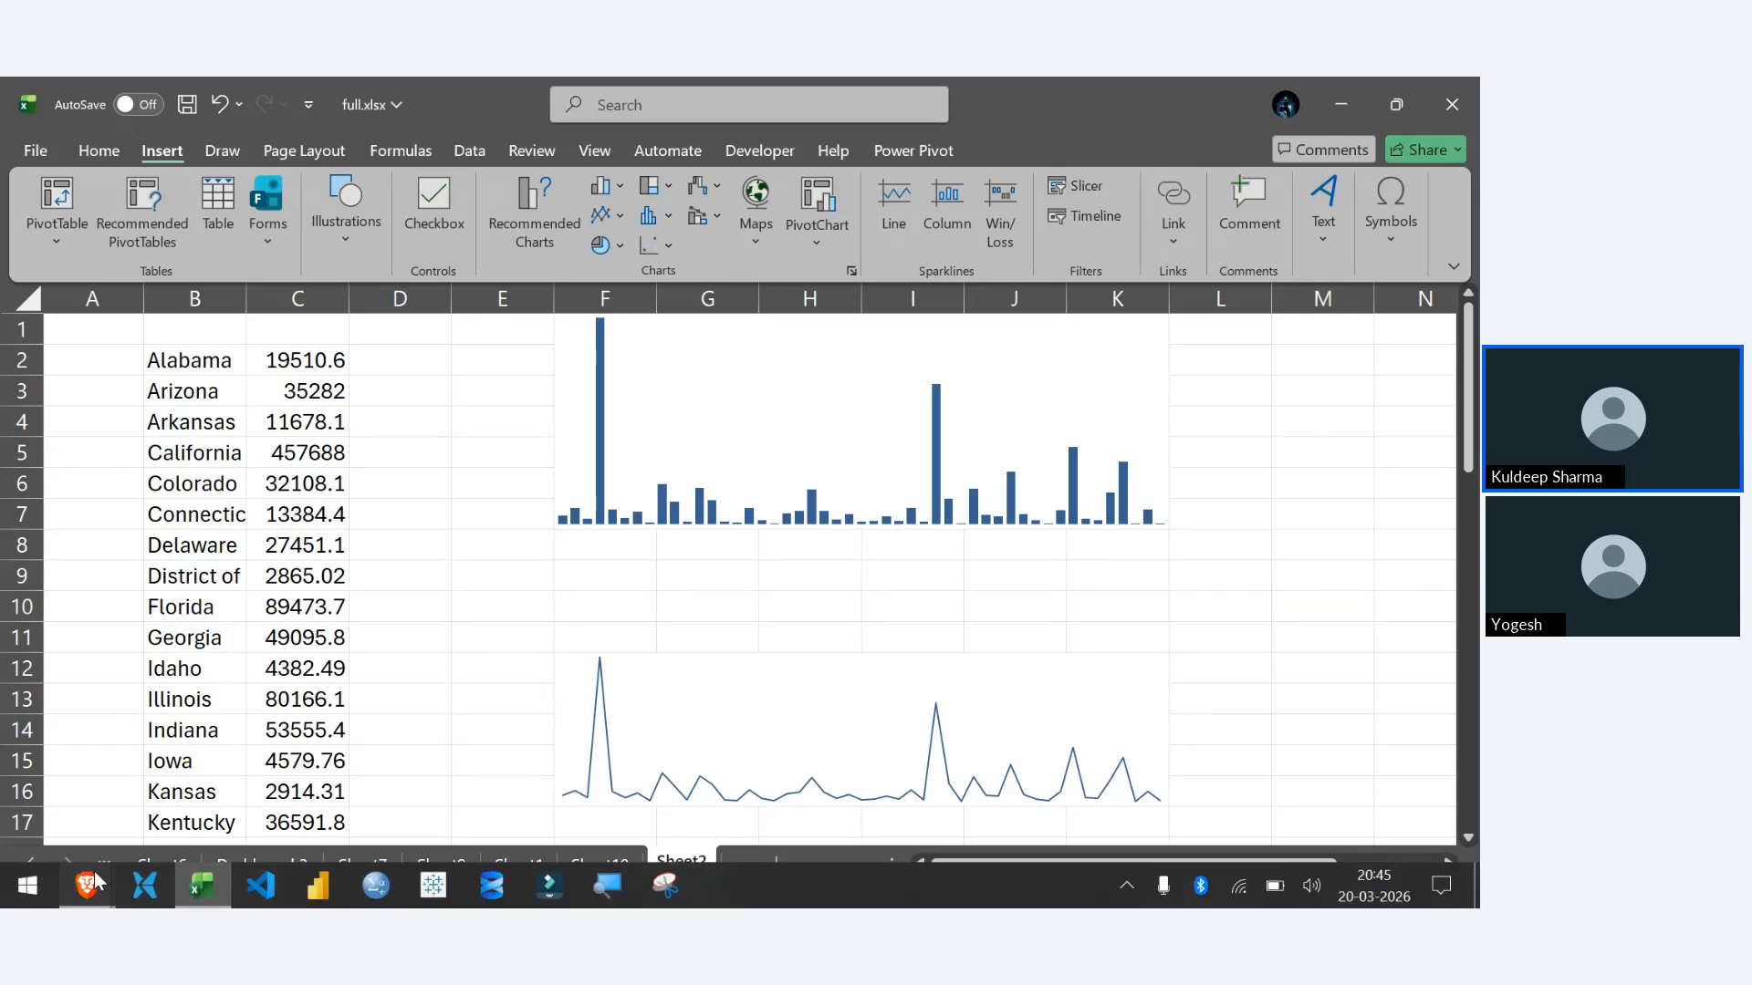
click(179, 818)
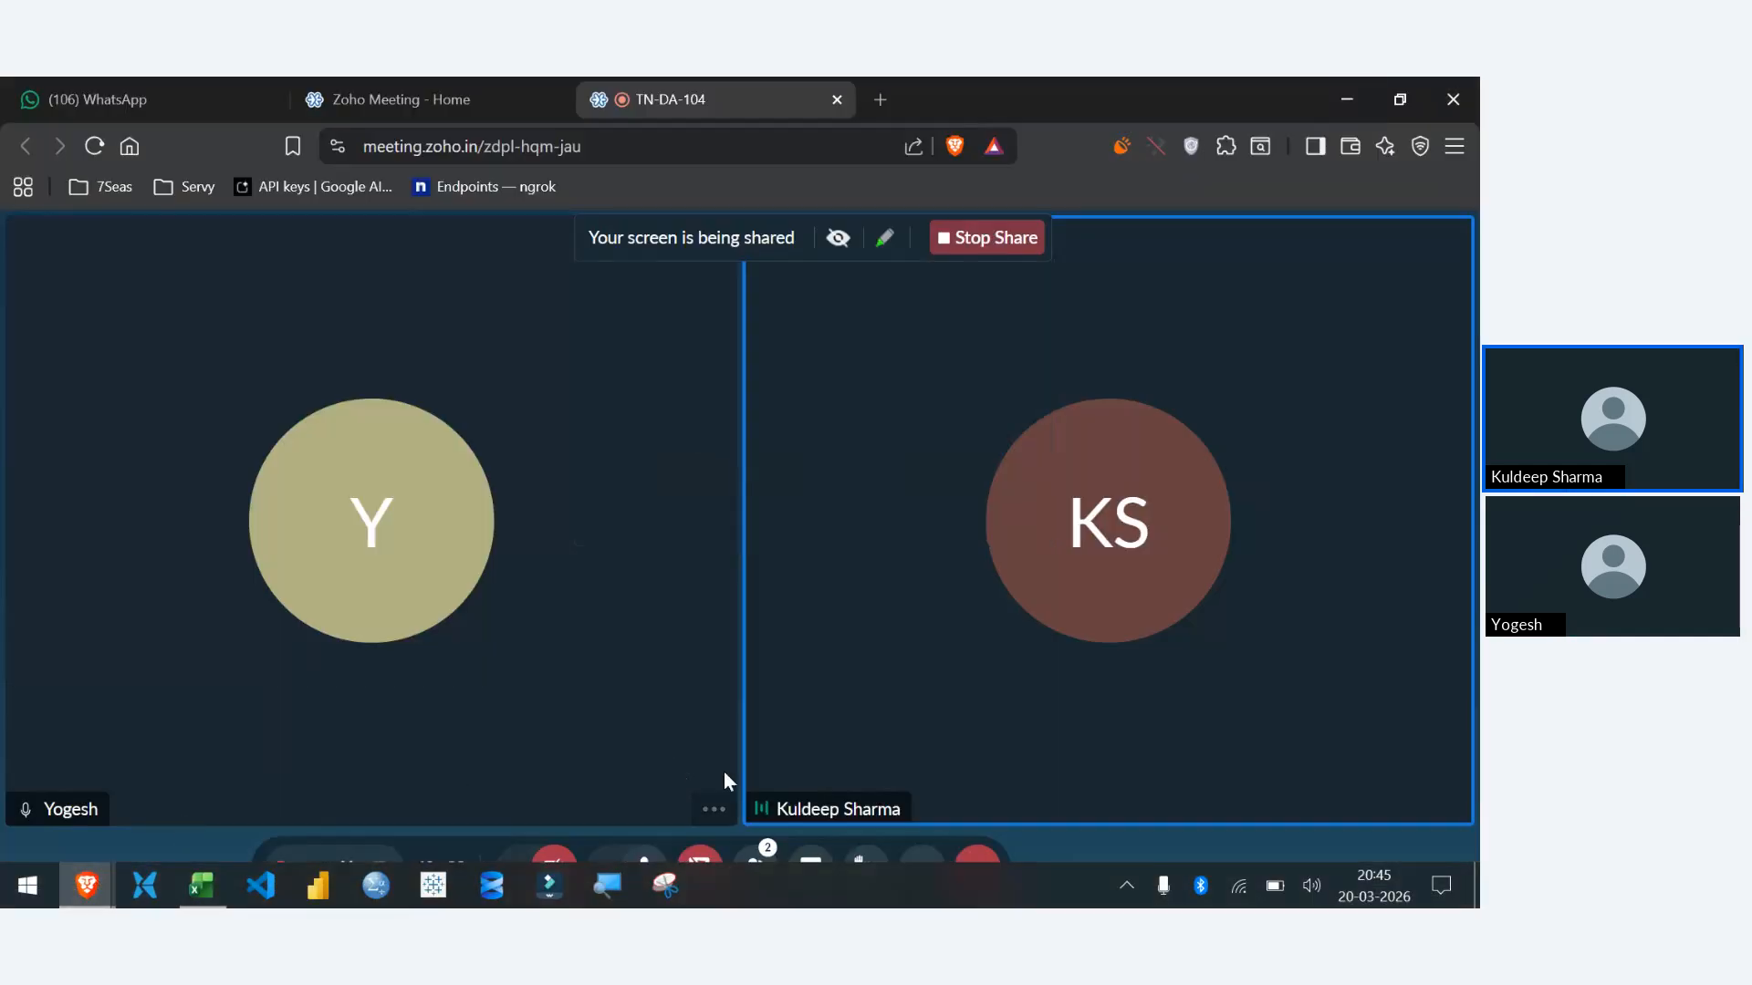
click(644, 863)
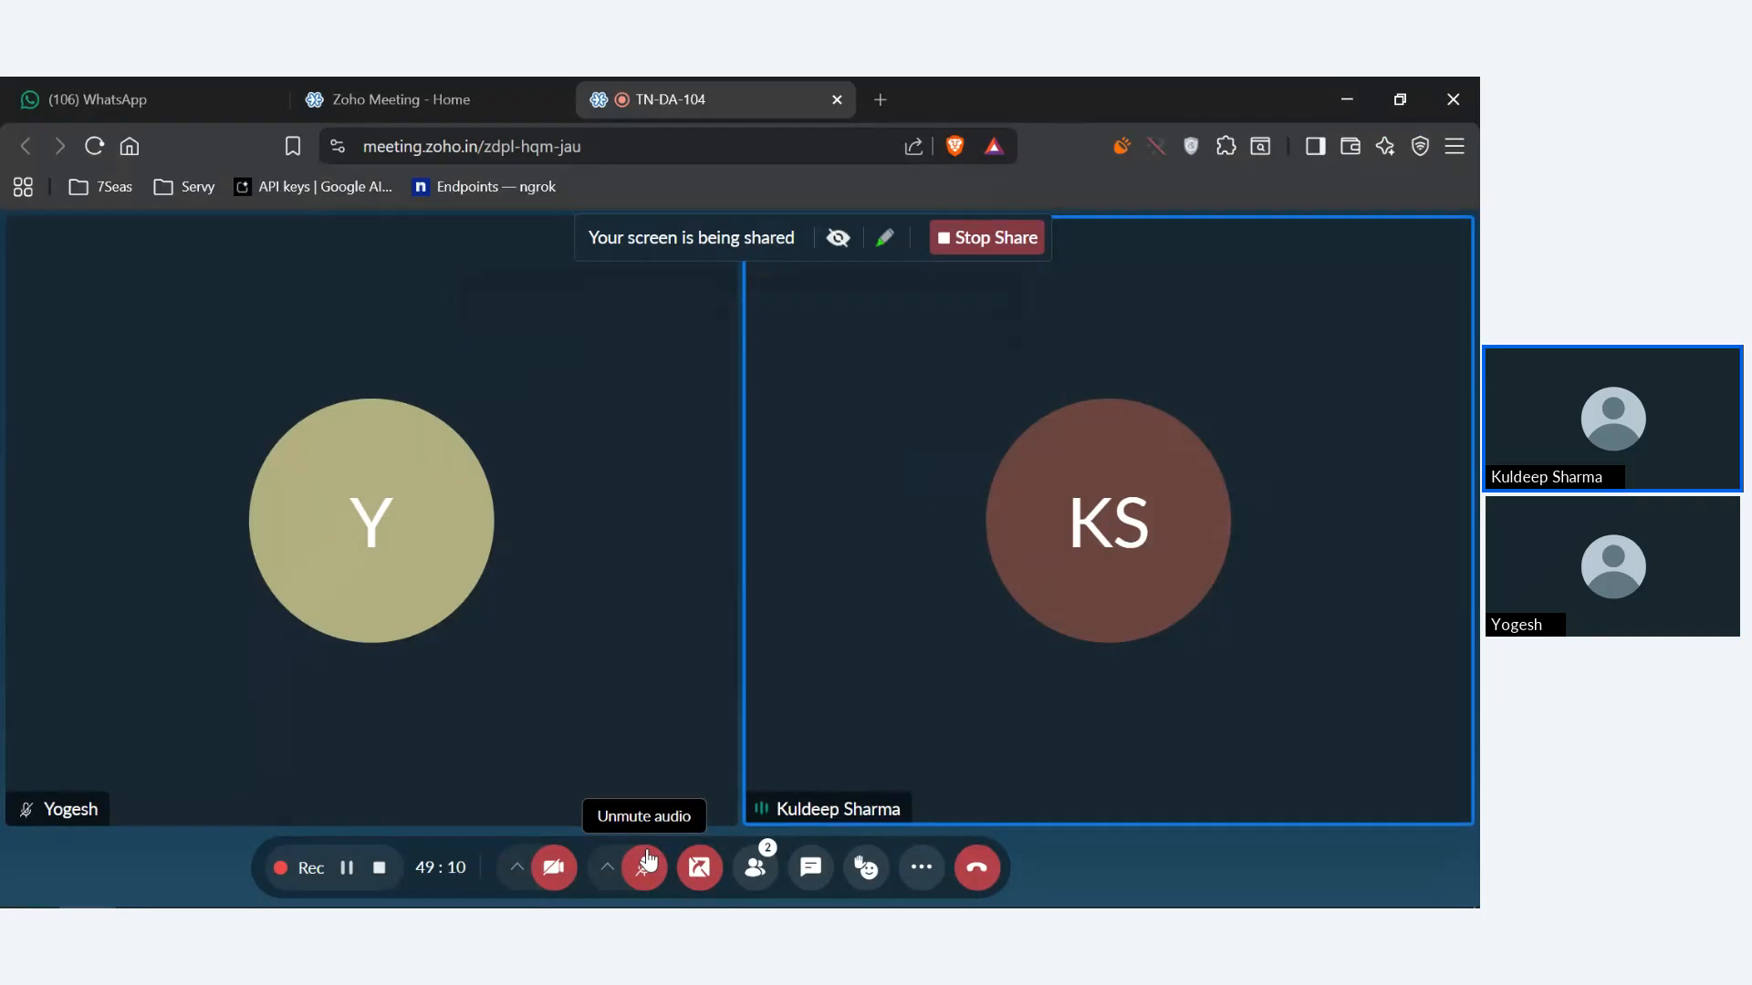
click(648, 859)
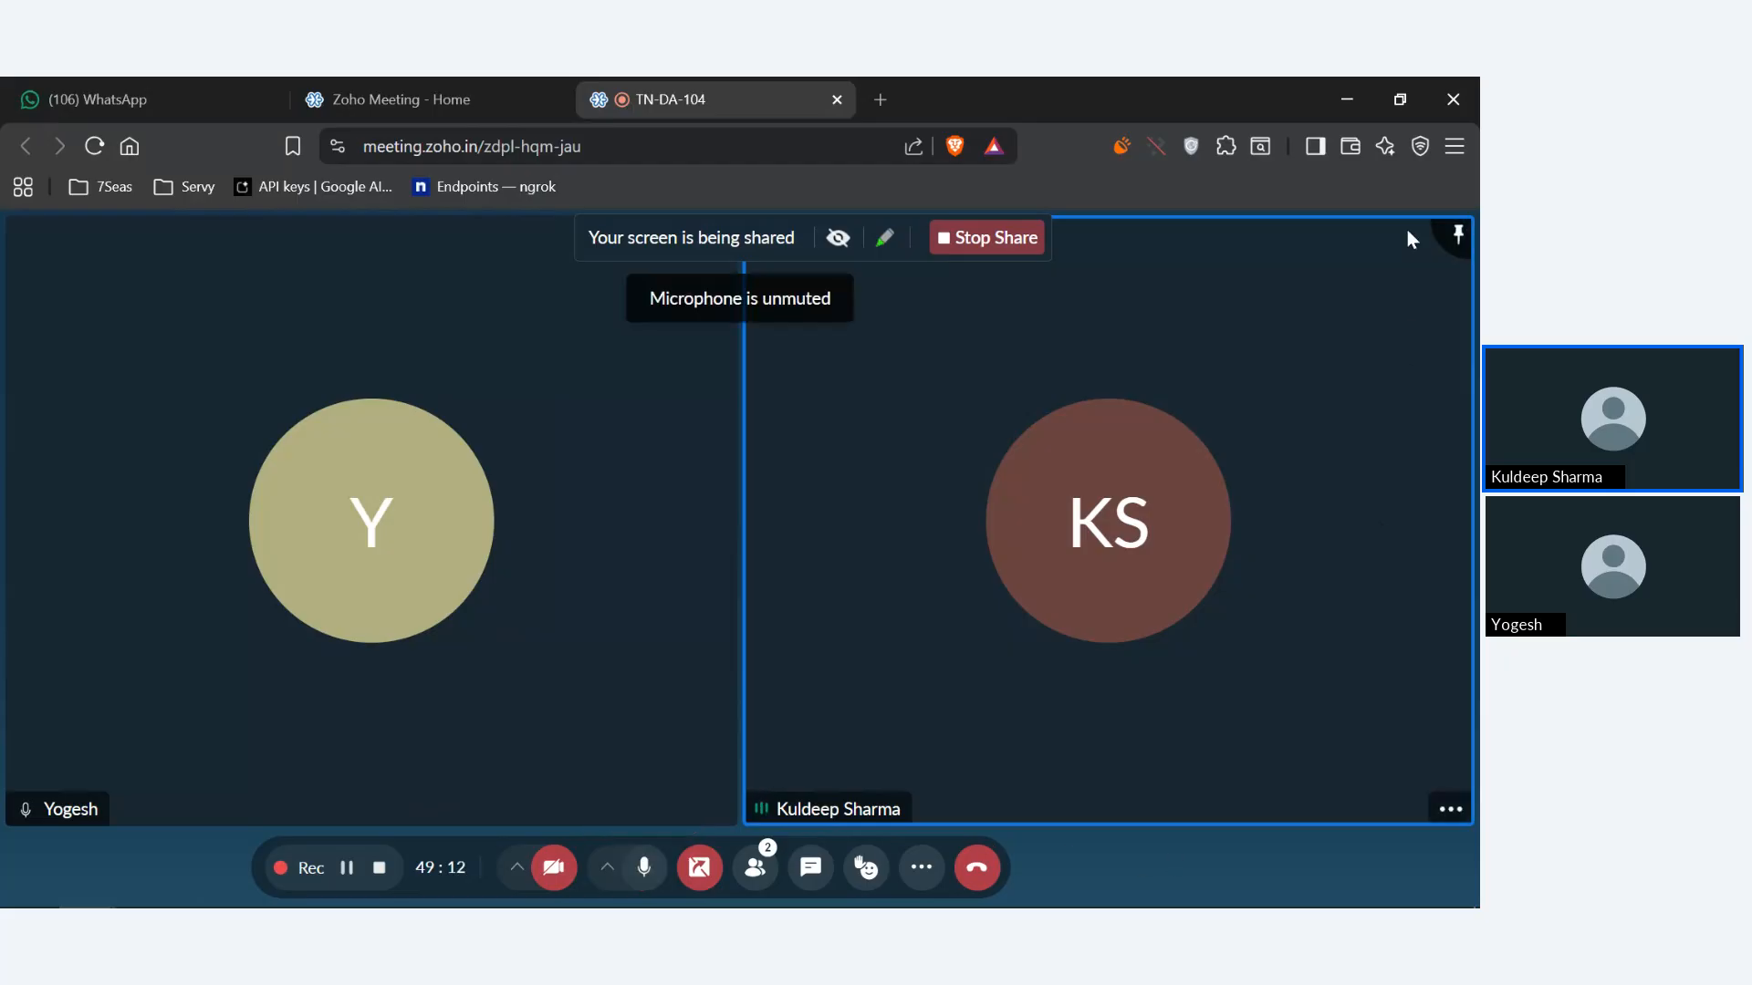
click(1351, 91)
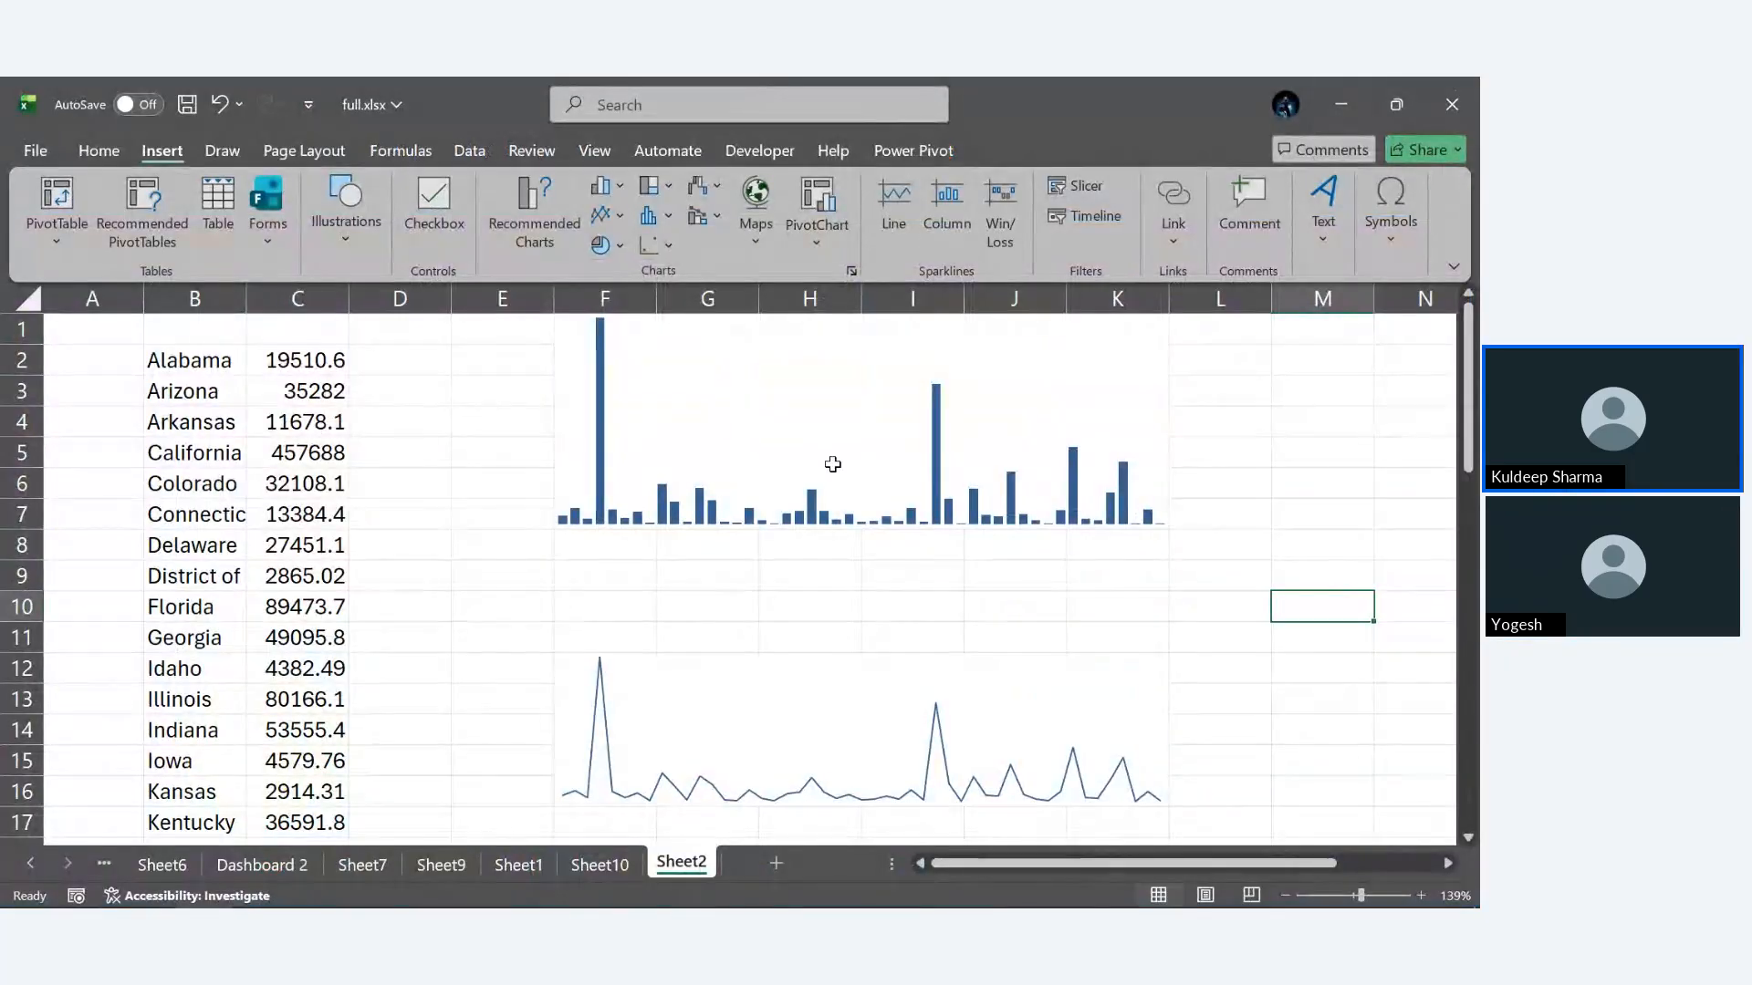
click(1339, 515)
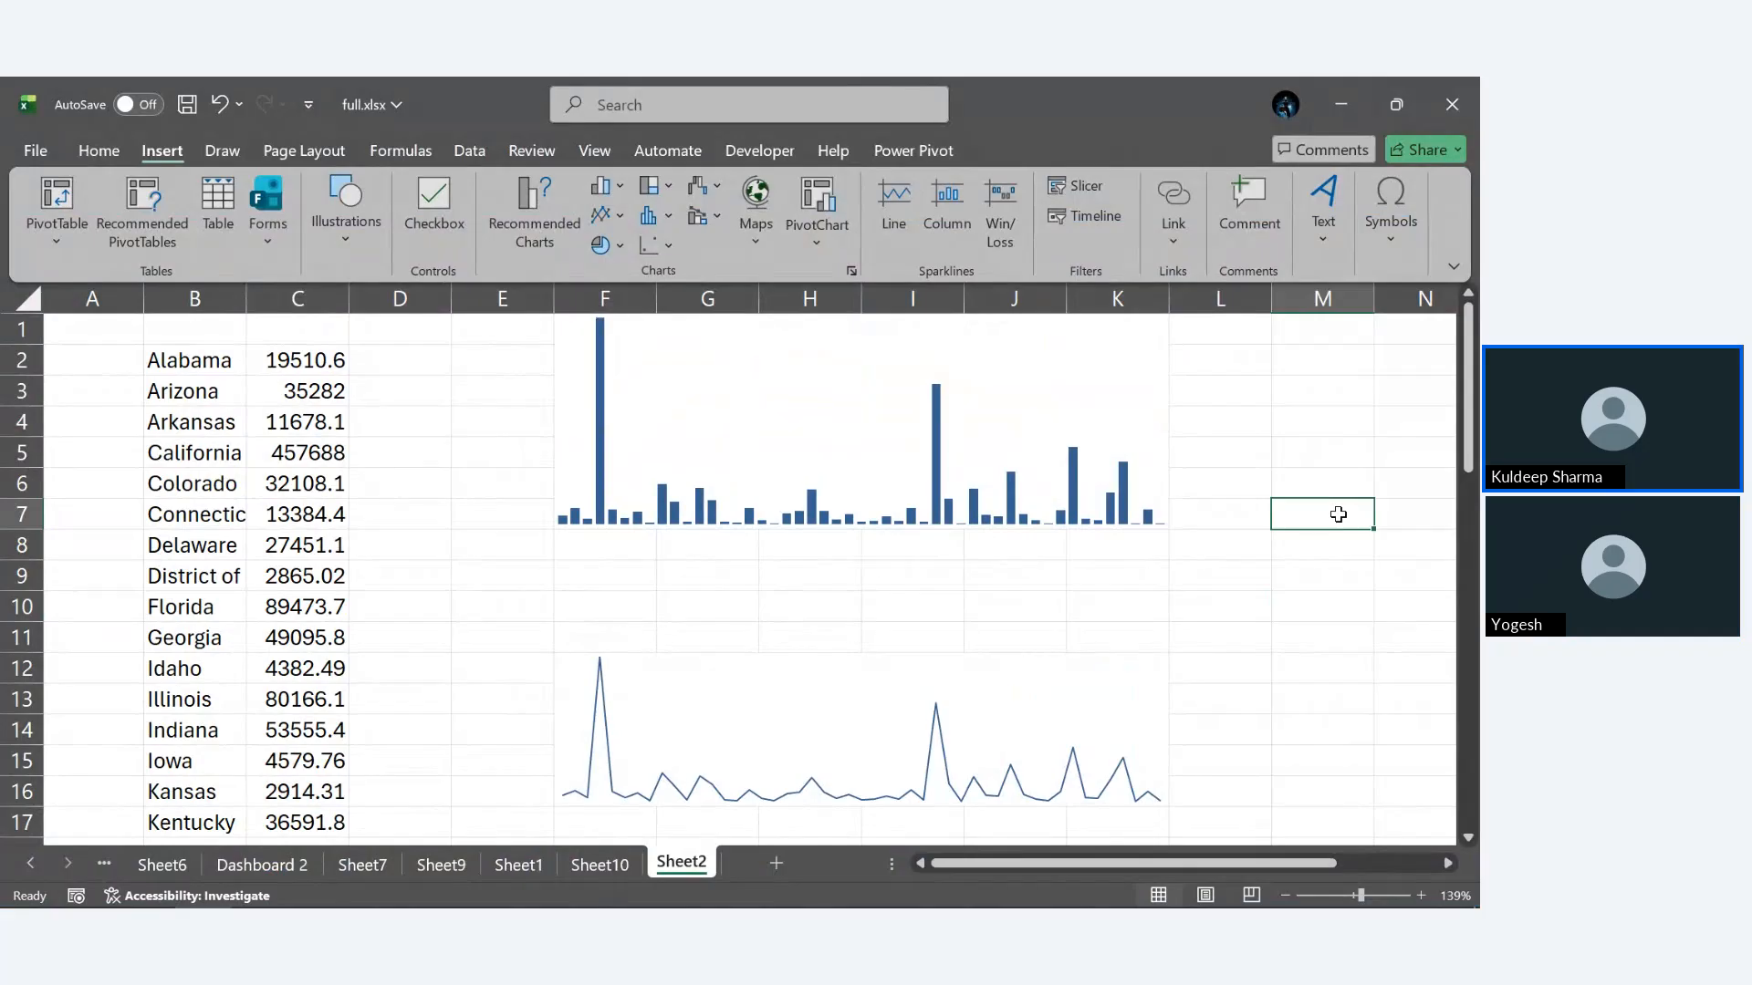
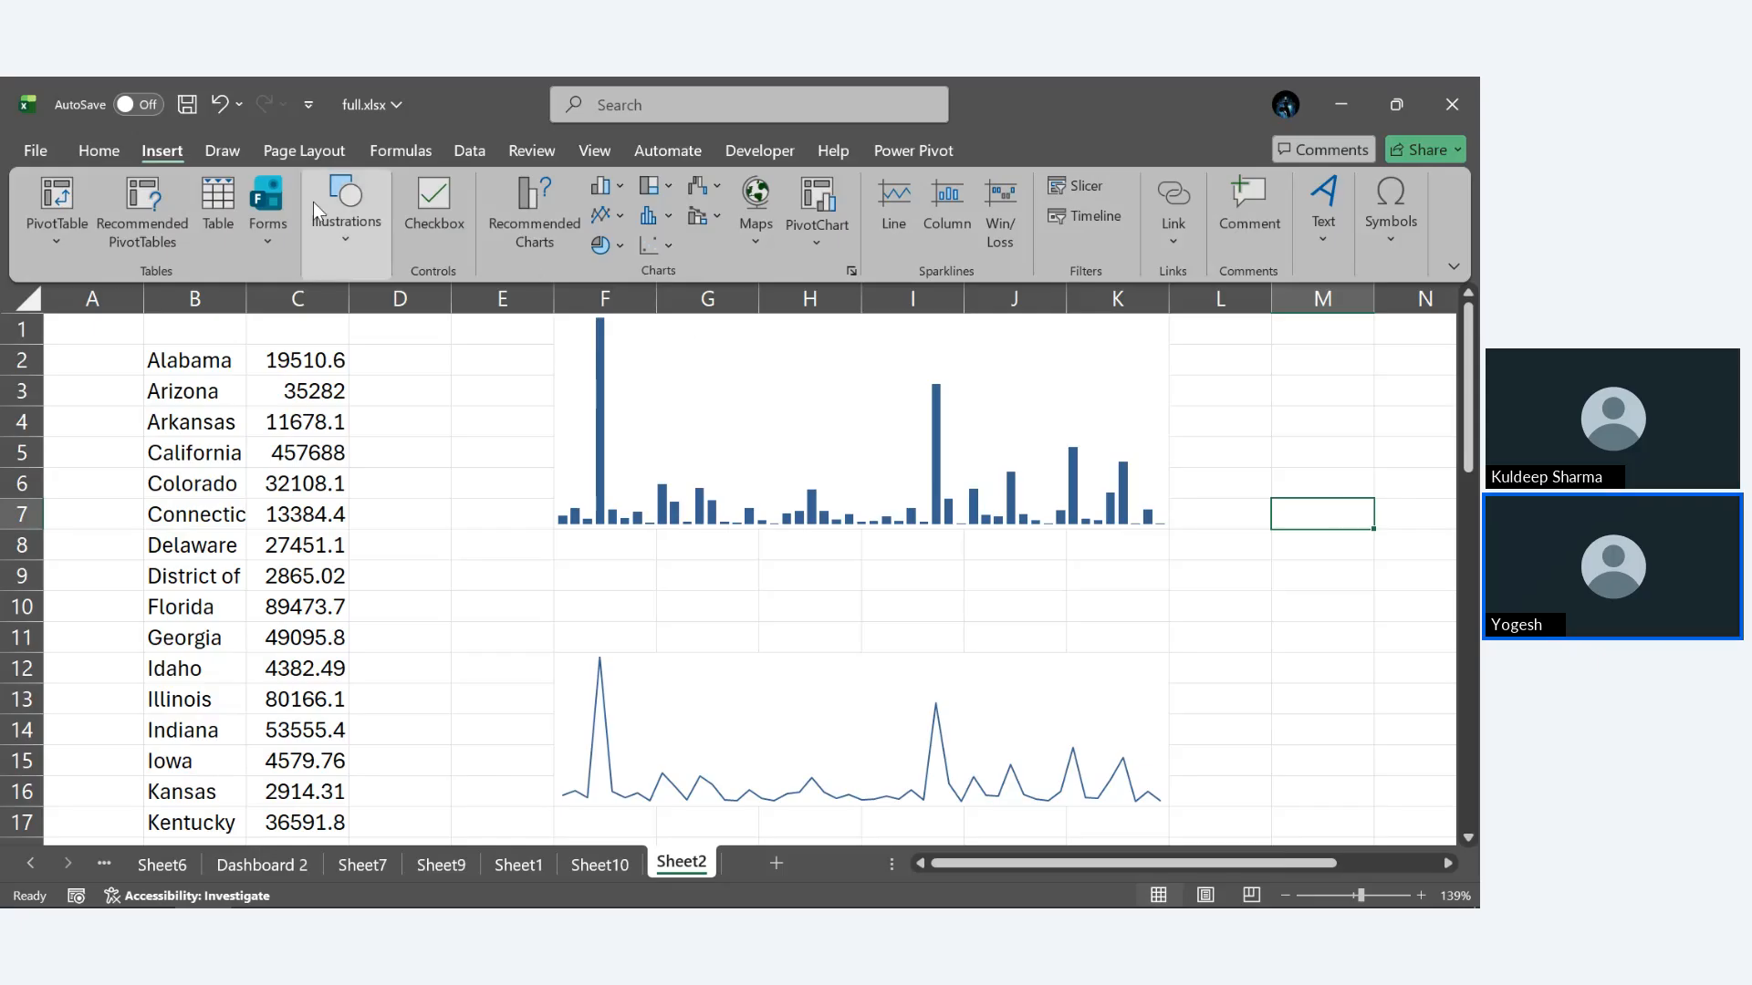
Check in the Excel options that the COM add-in Microsoft Power Pivot for Excel is enabled, and accept the add-in list.
click(23, 152)
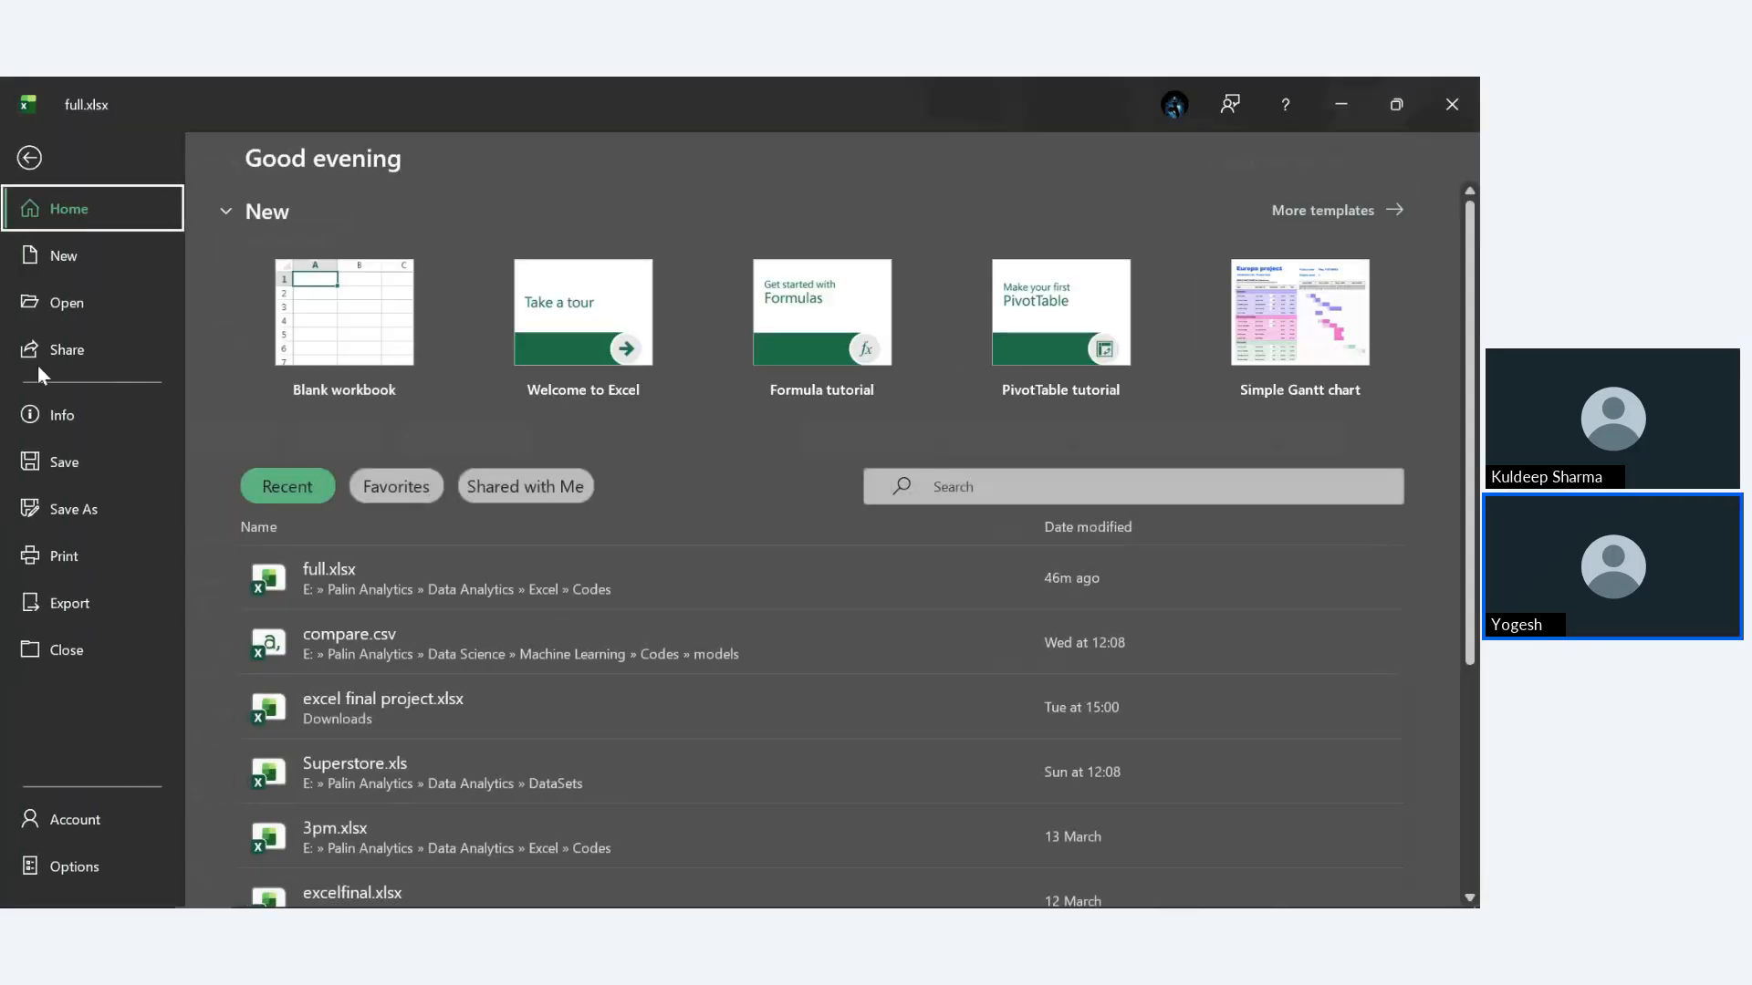
click(86, 868)
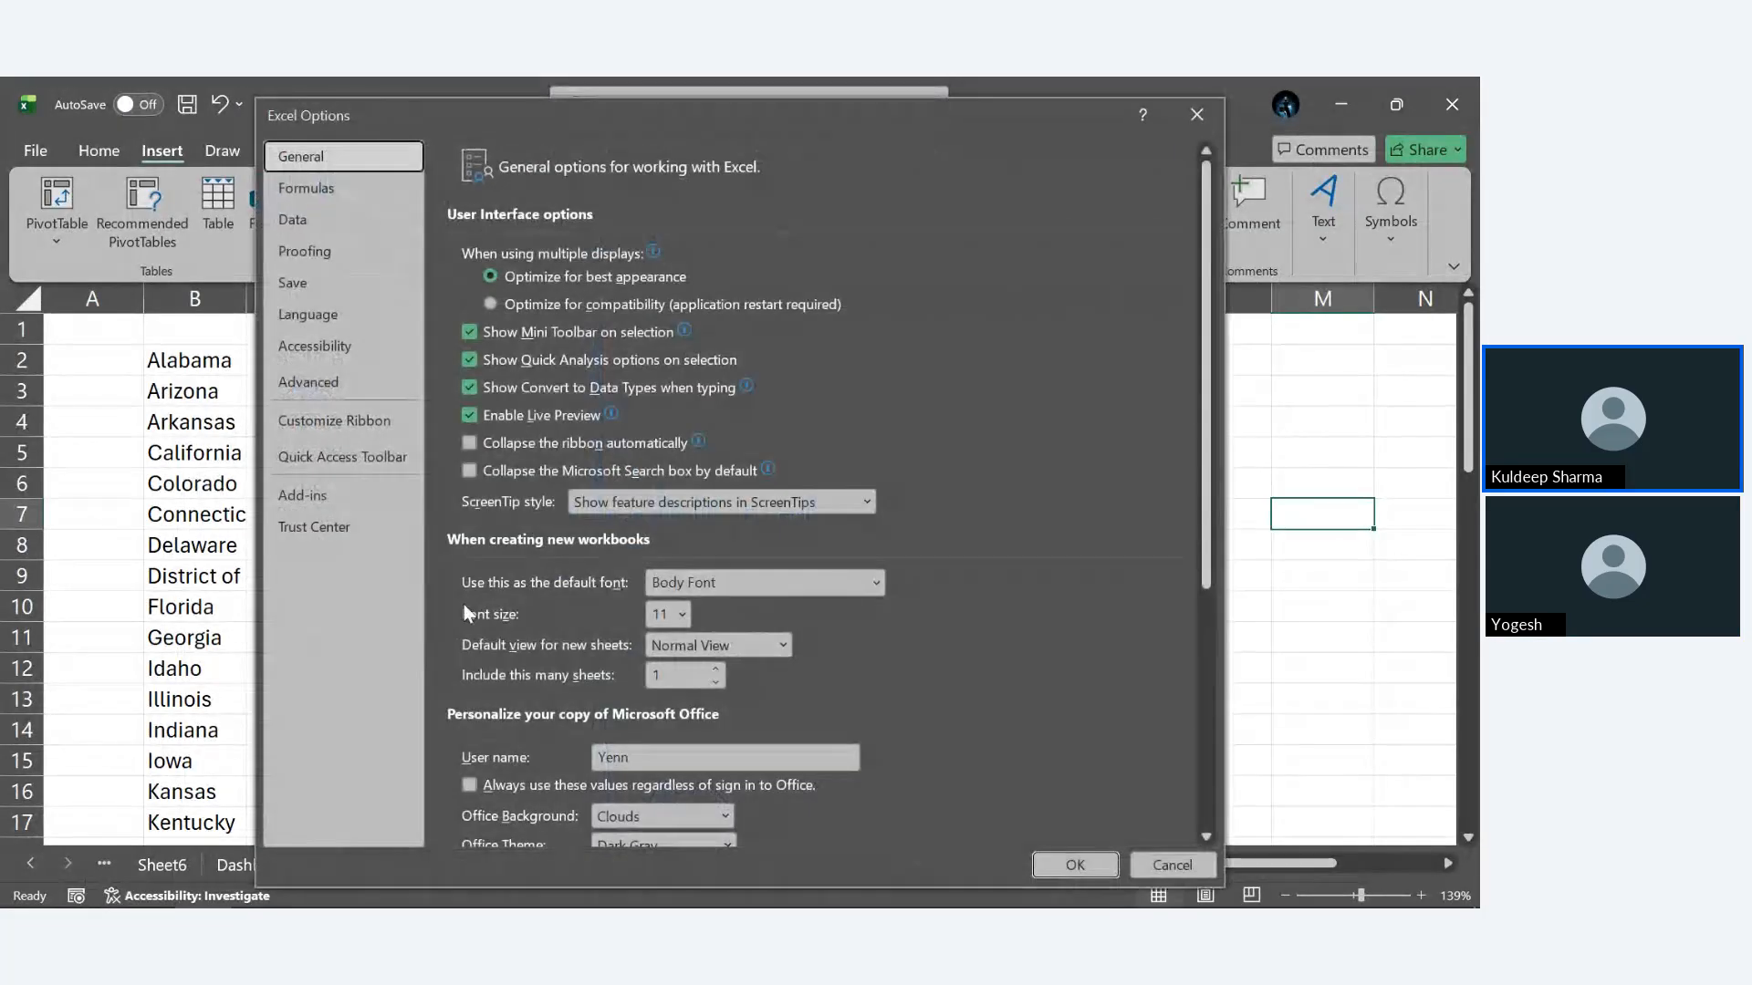
click(316, 499)
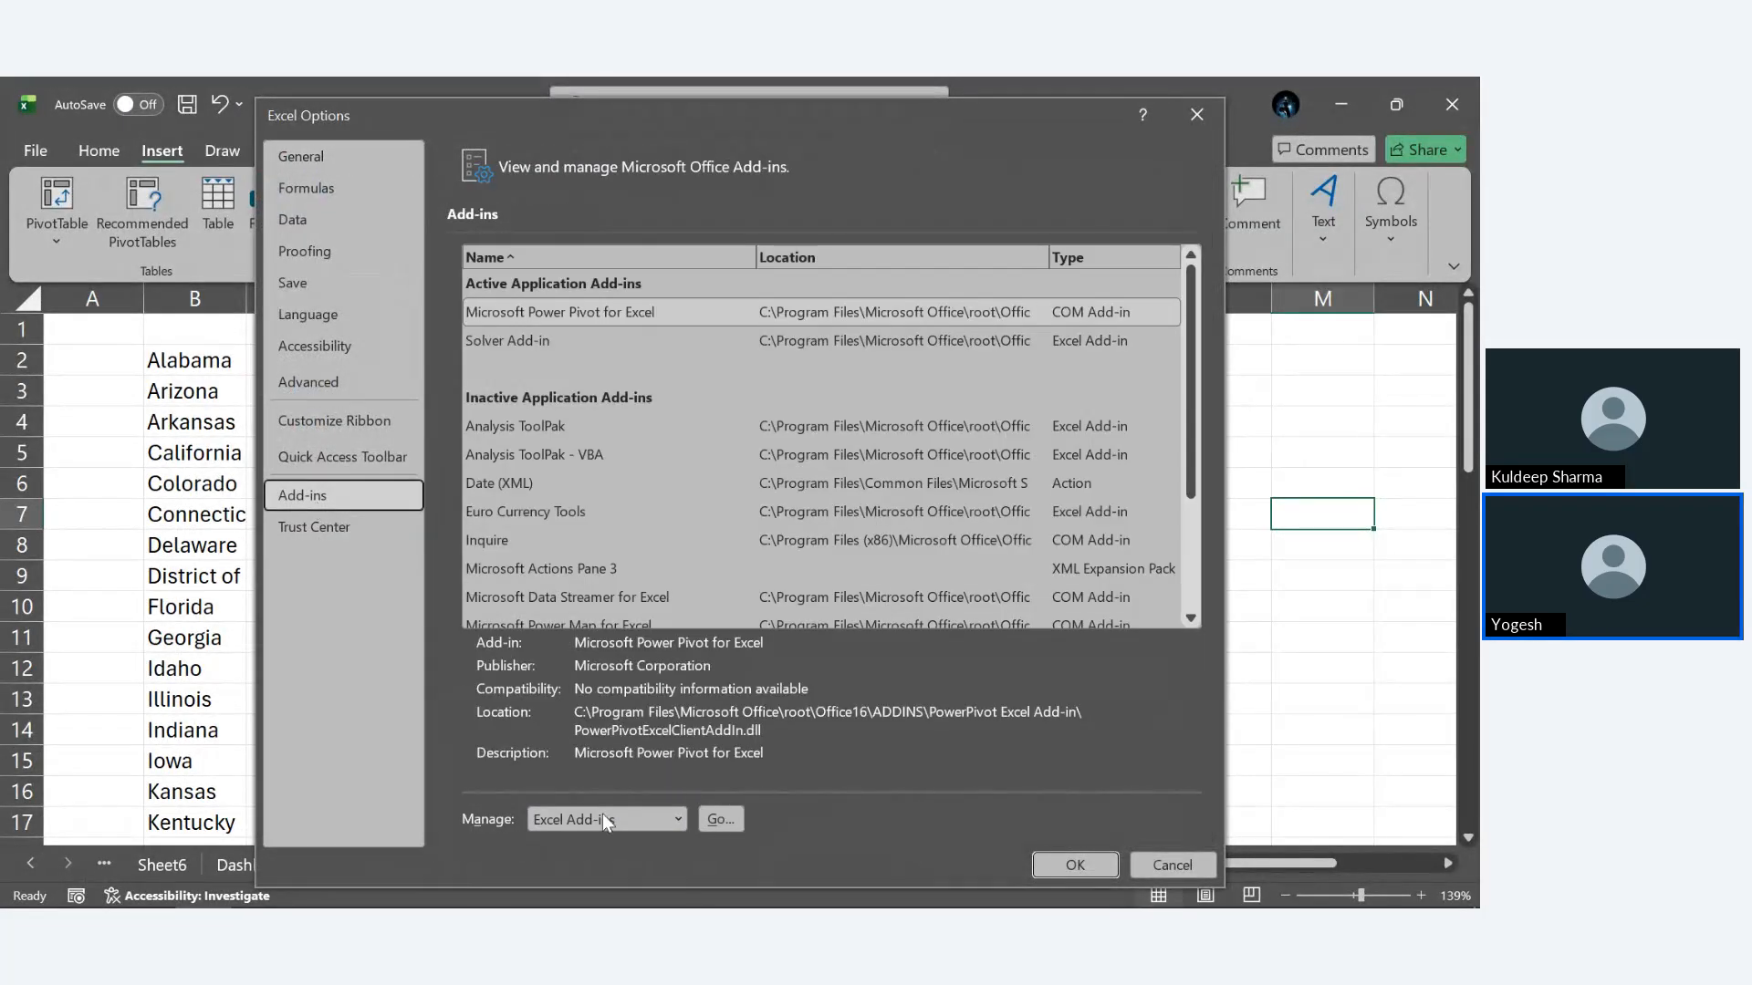
click(679, 816)
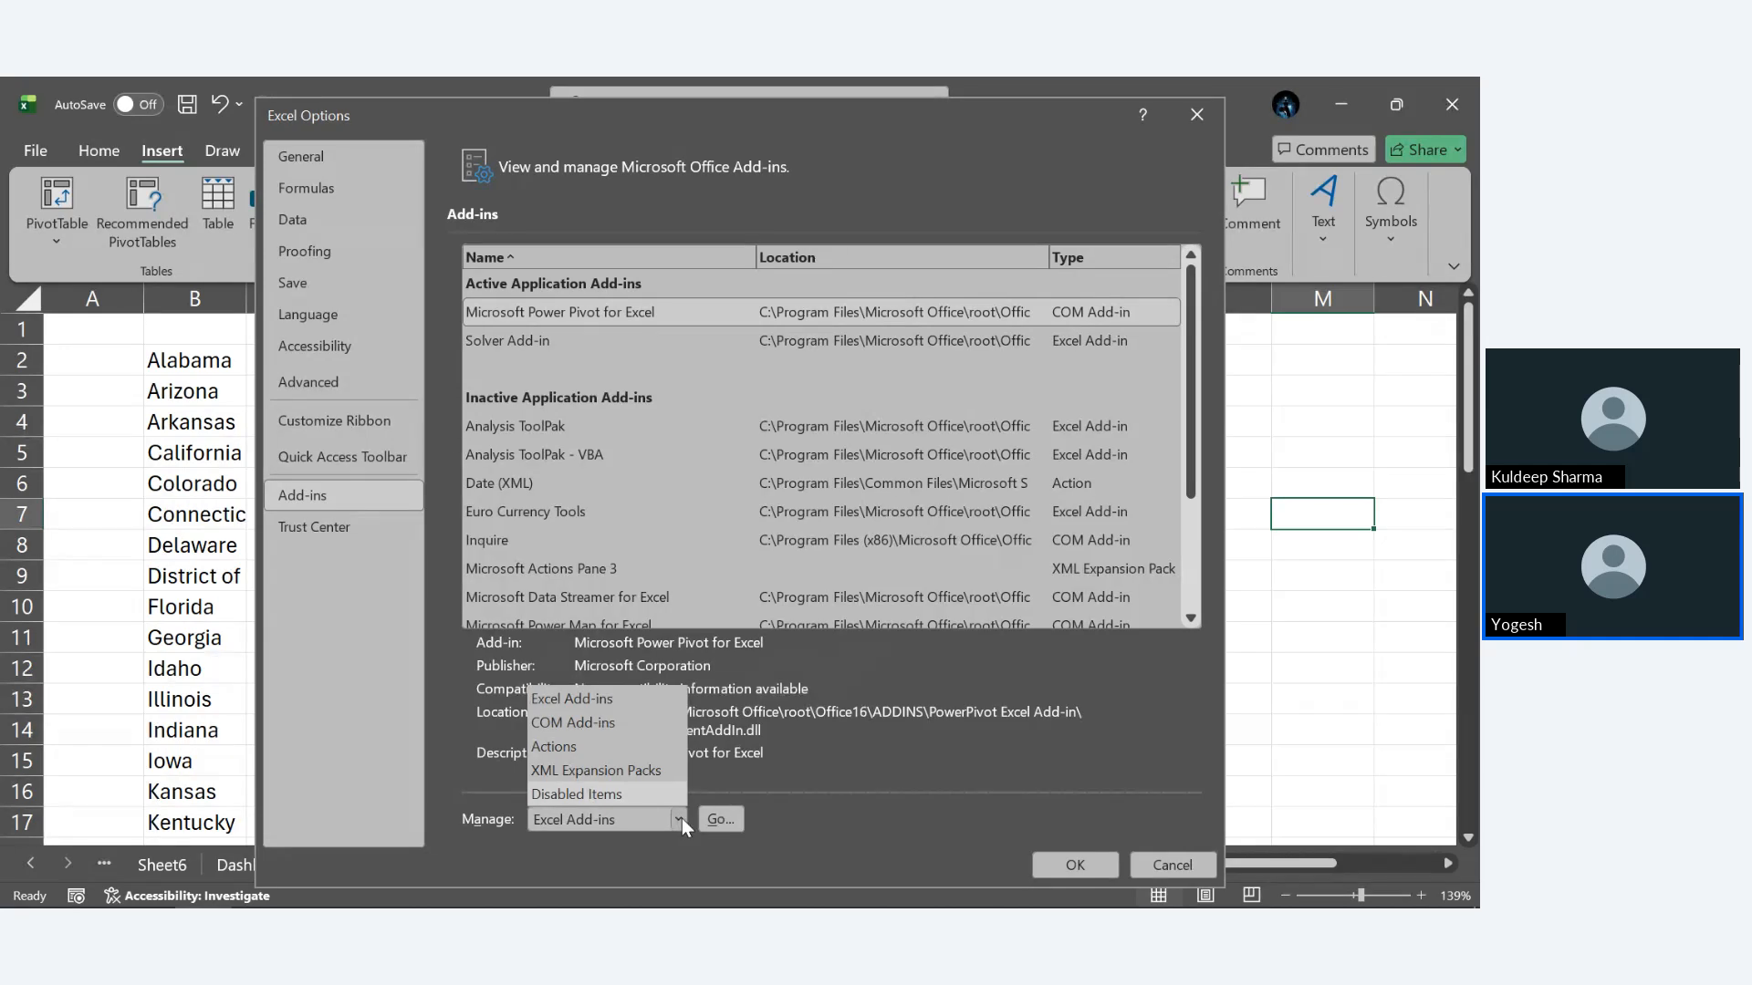
click(582, 729)
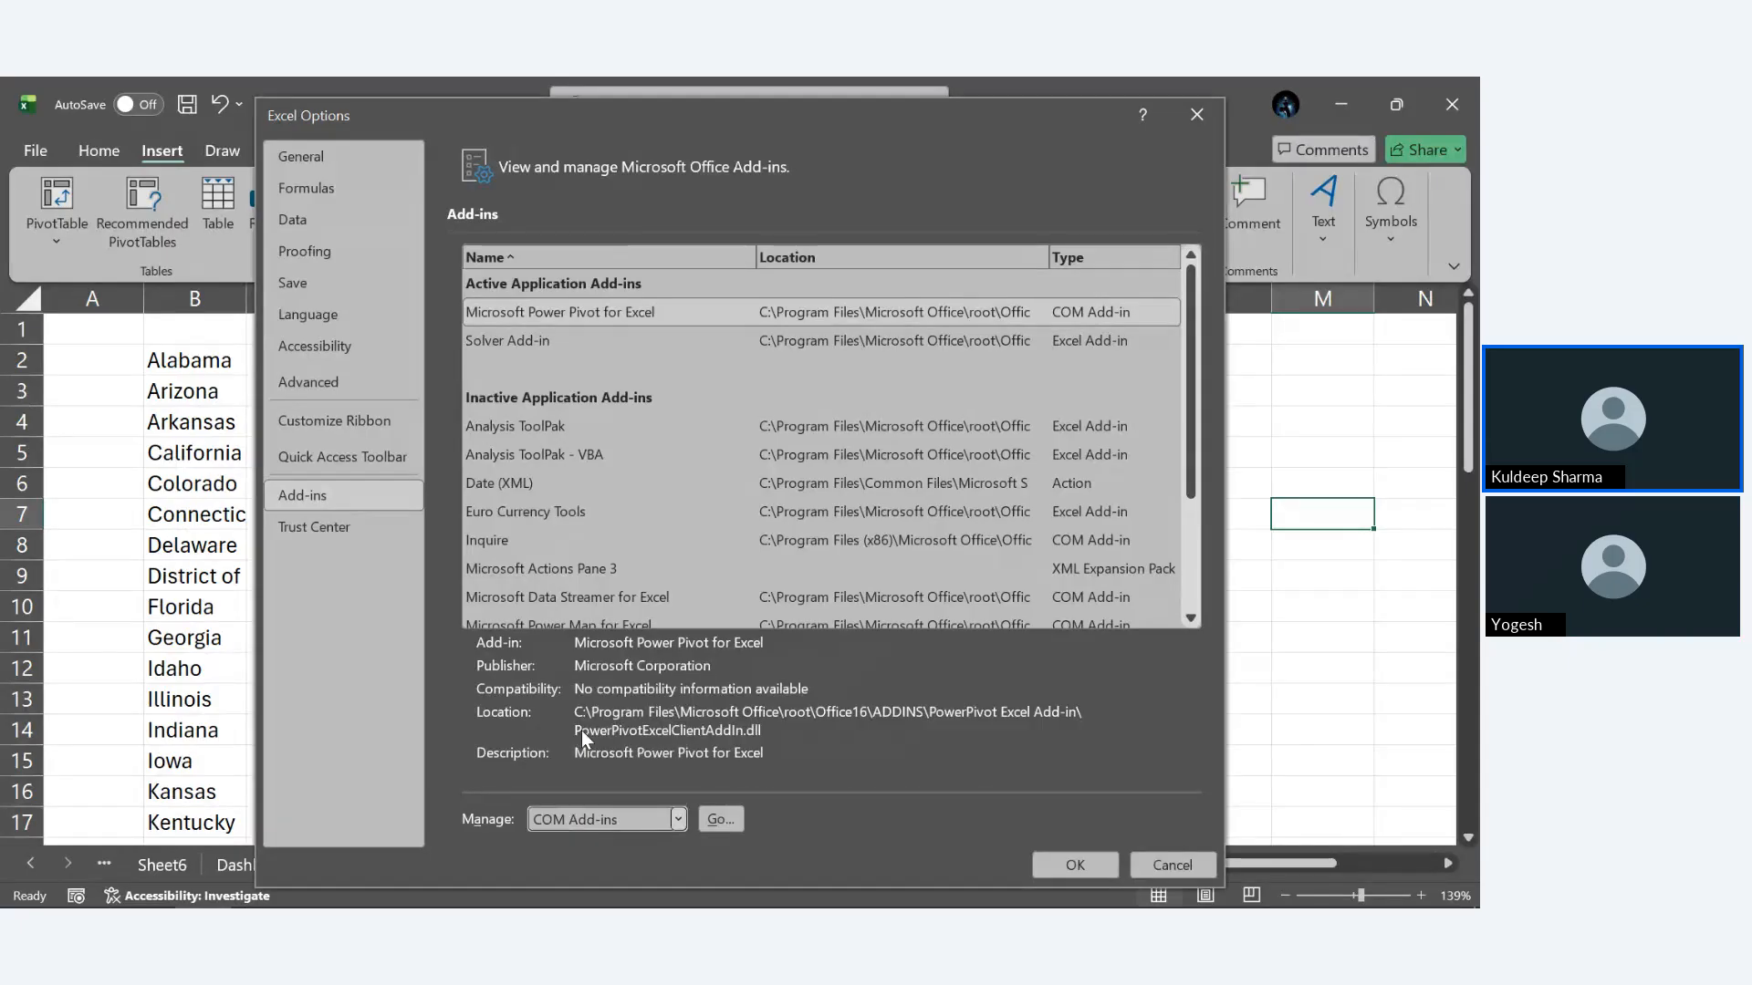
click(717, 819)
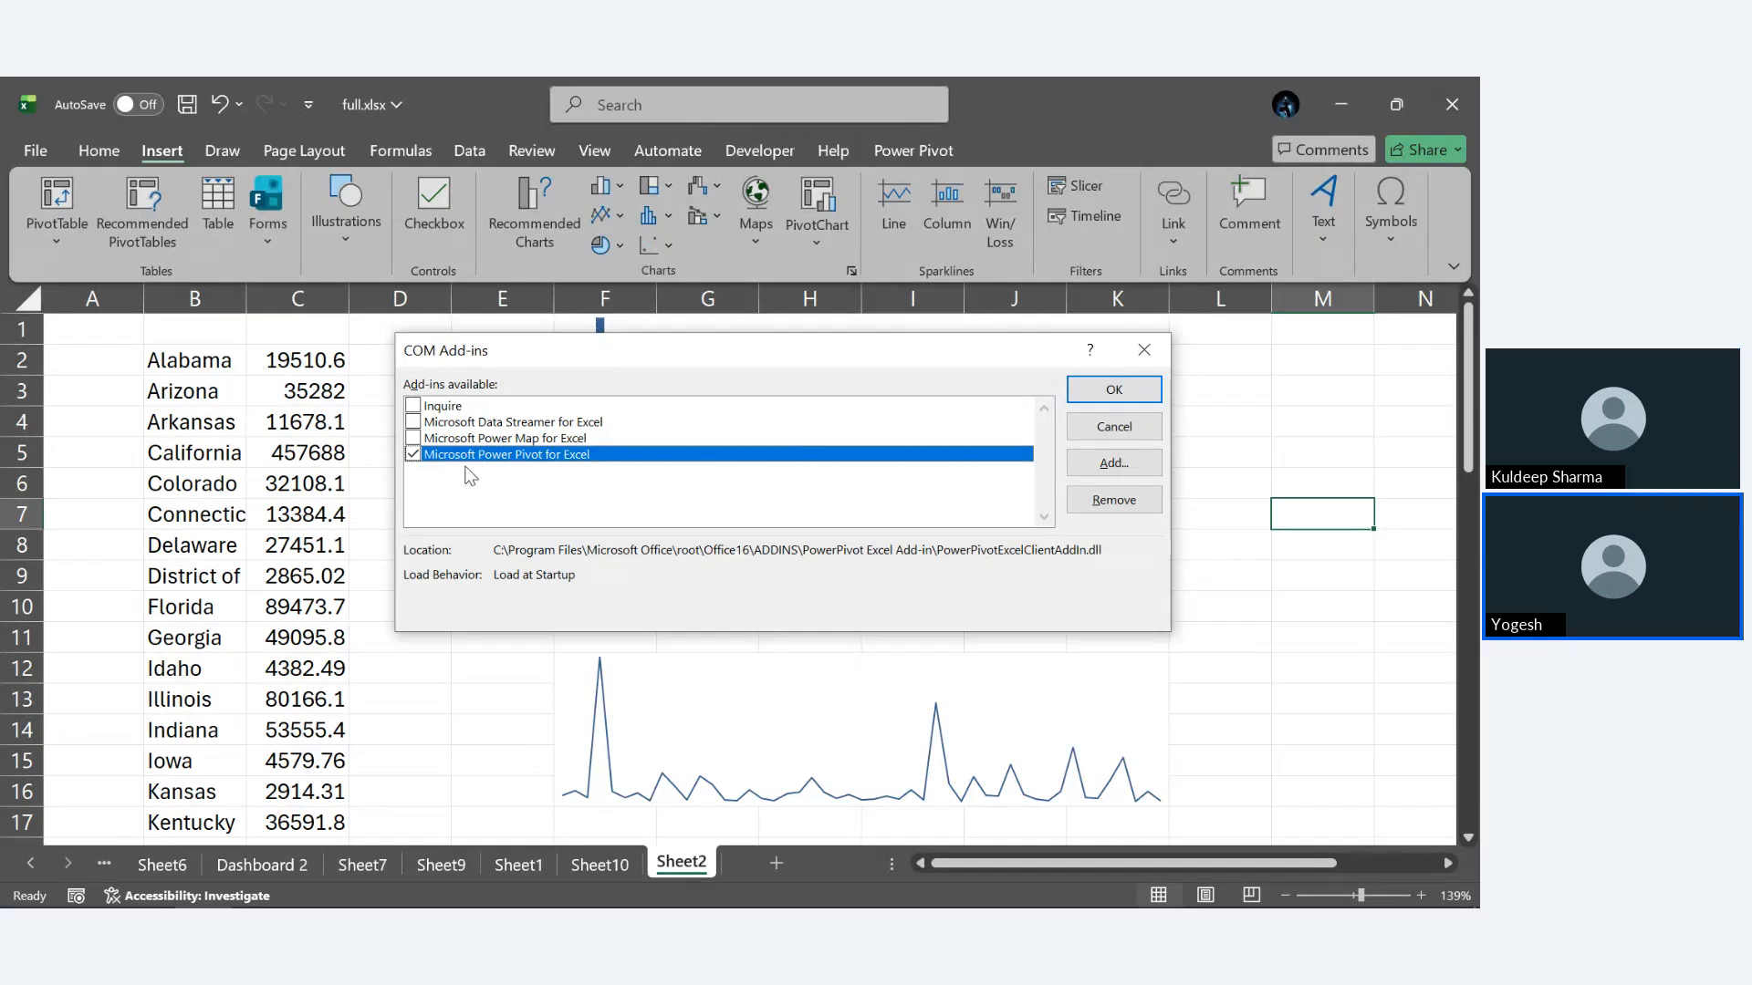
click(1088, 390)
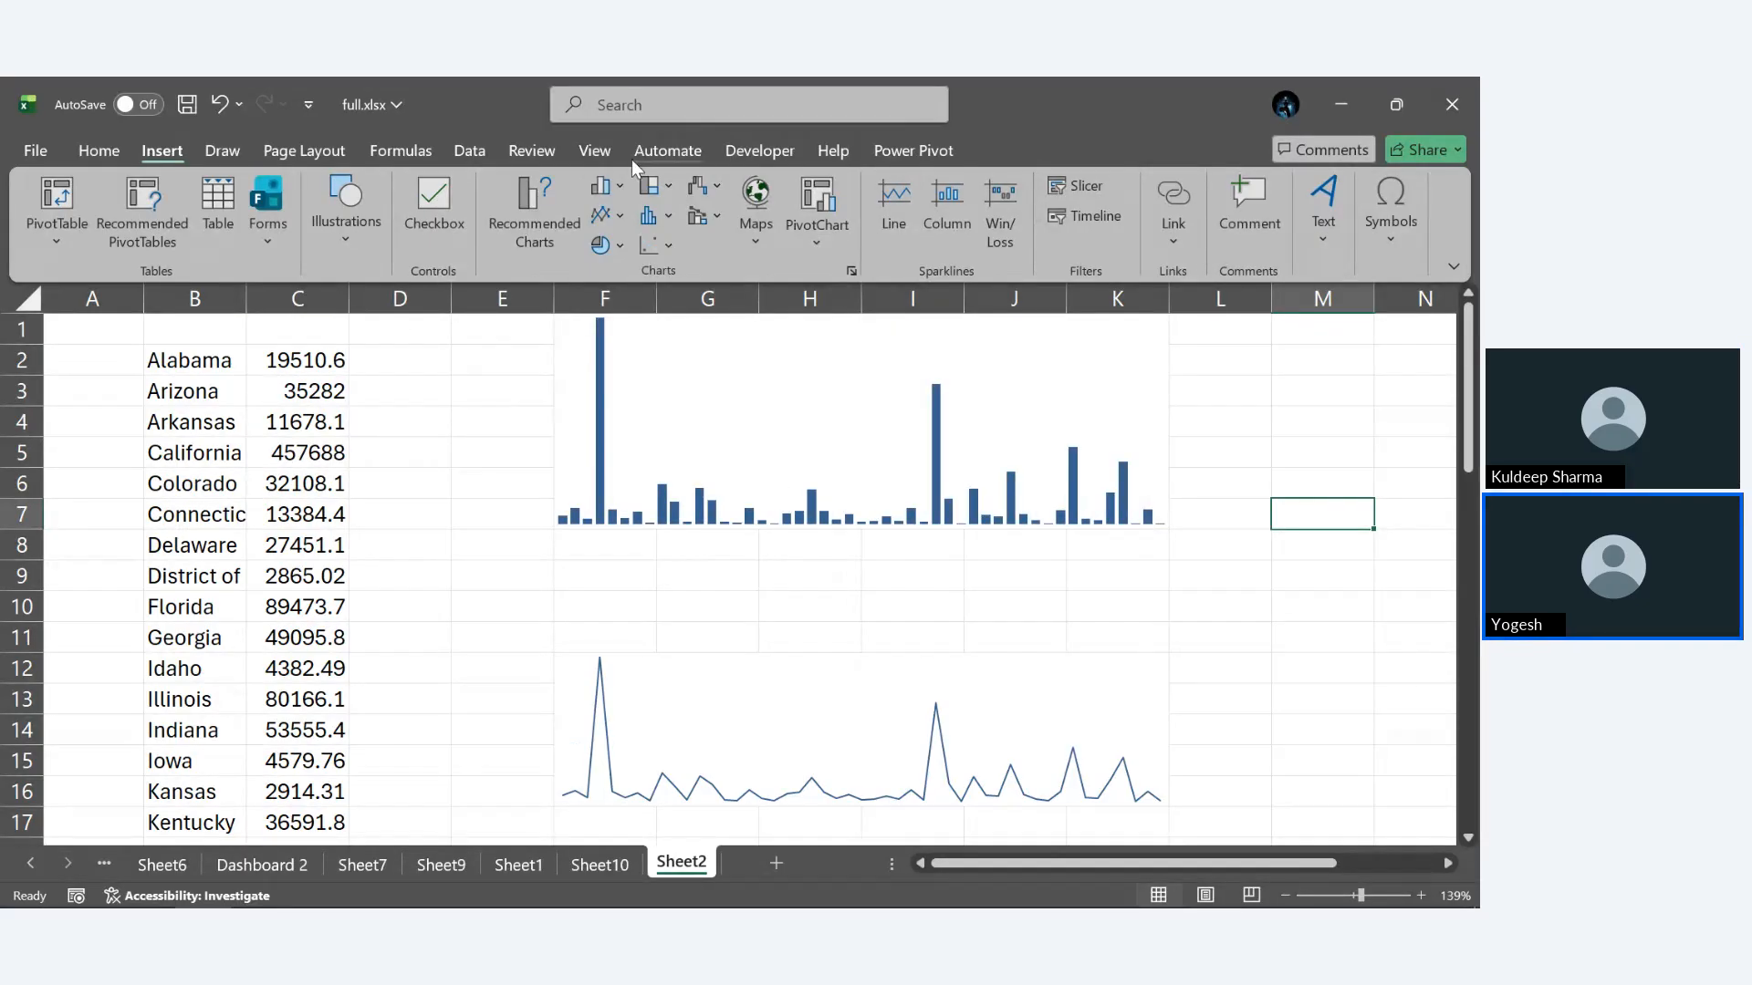
View the Power Pivot data model window with its Home and Design commands, and close it.
click(932, 151)
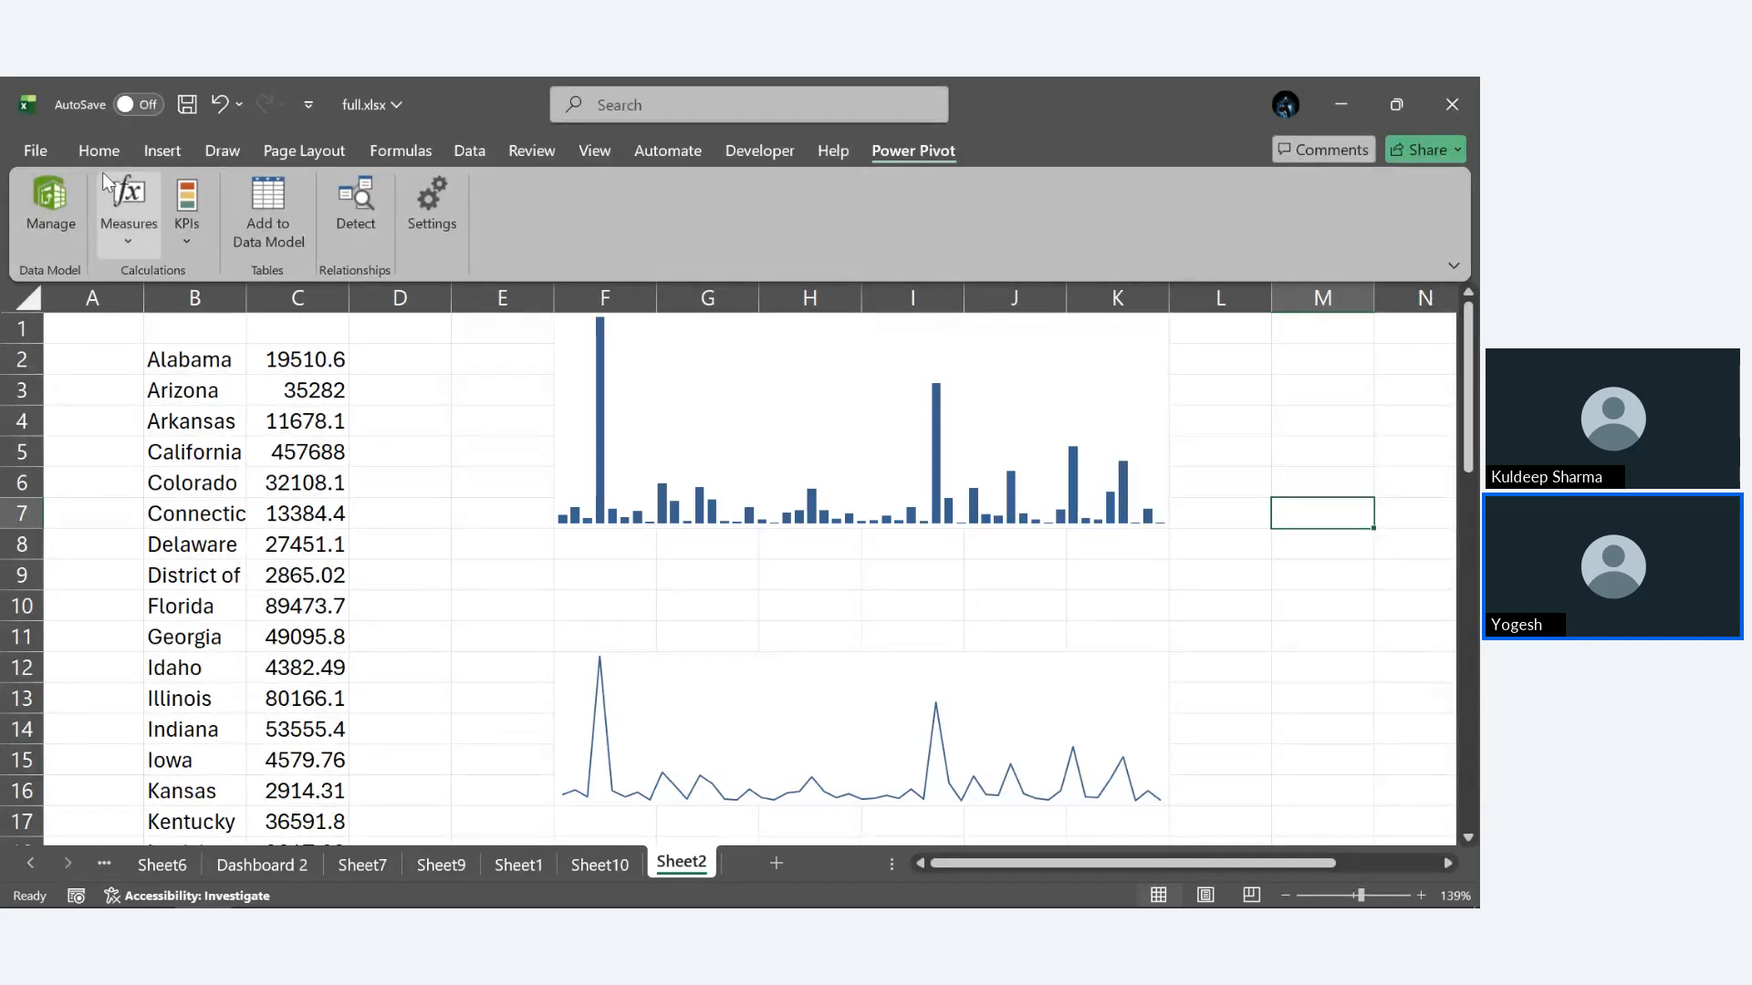
click(57, 210)
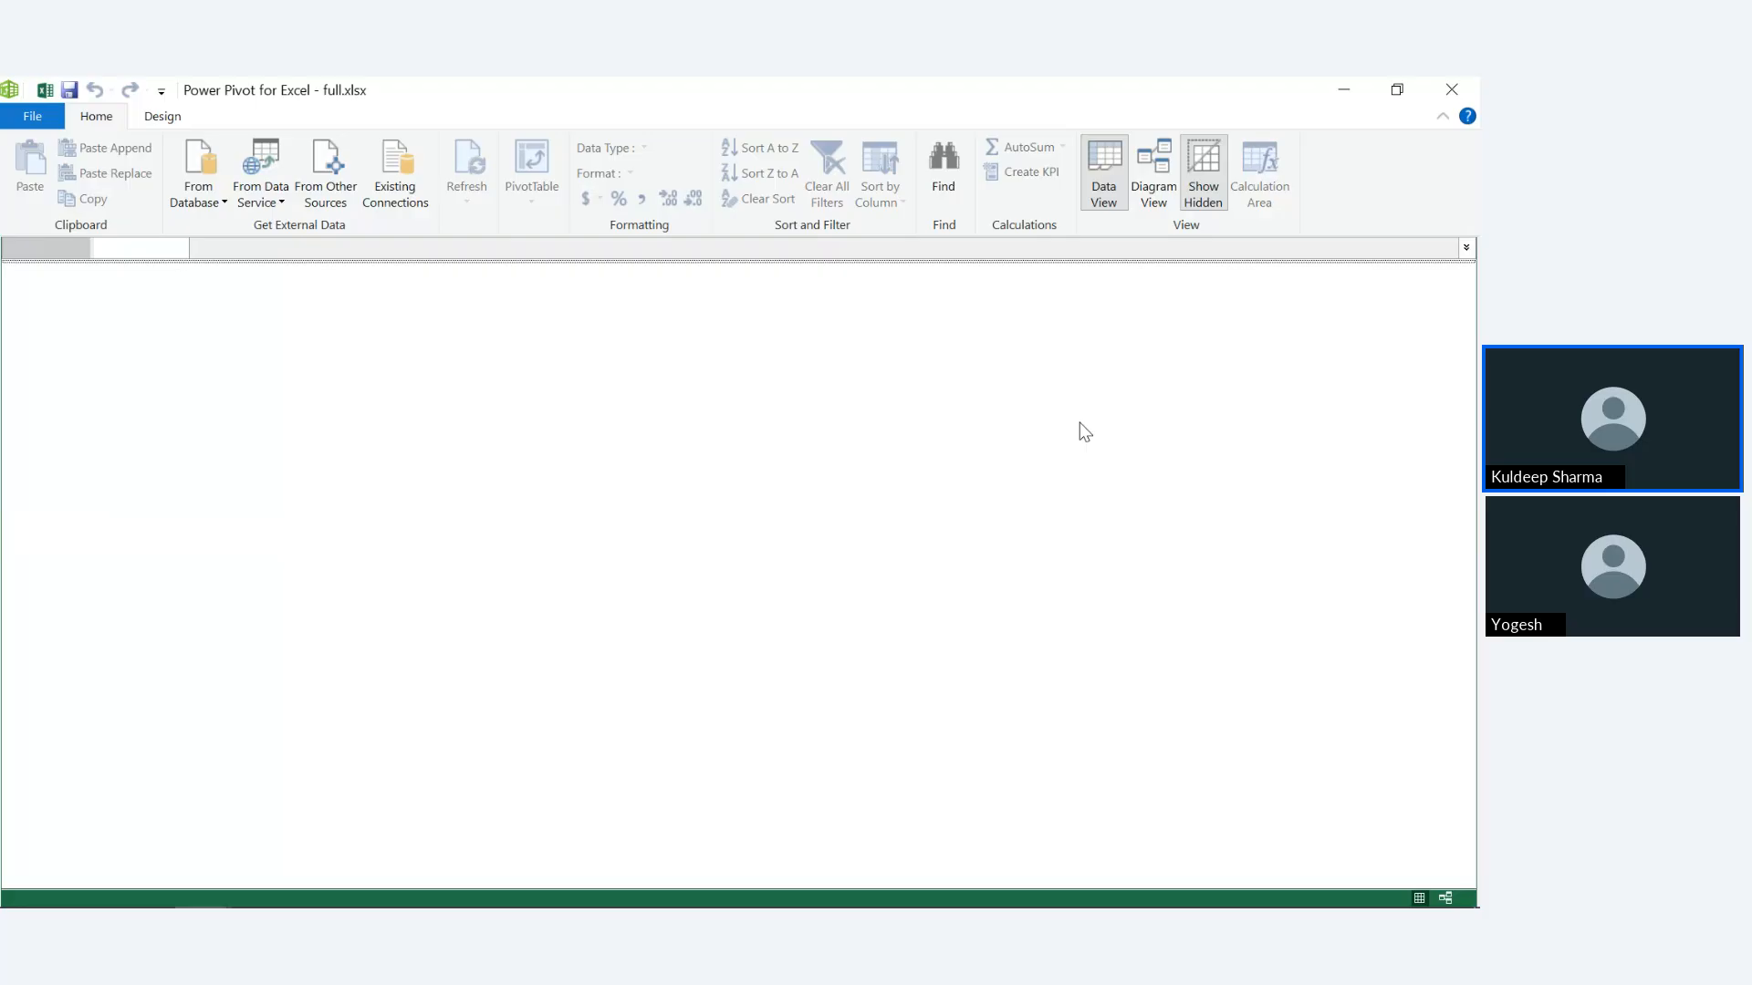
click(148, 111)
click(97, 119)
click(1446, 98)
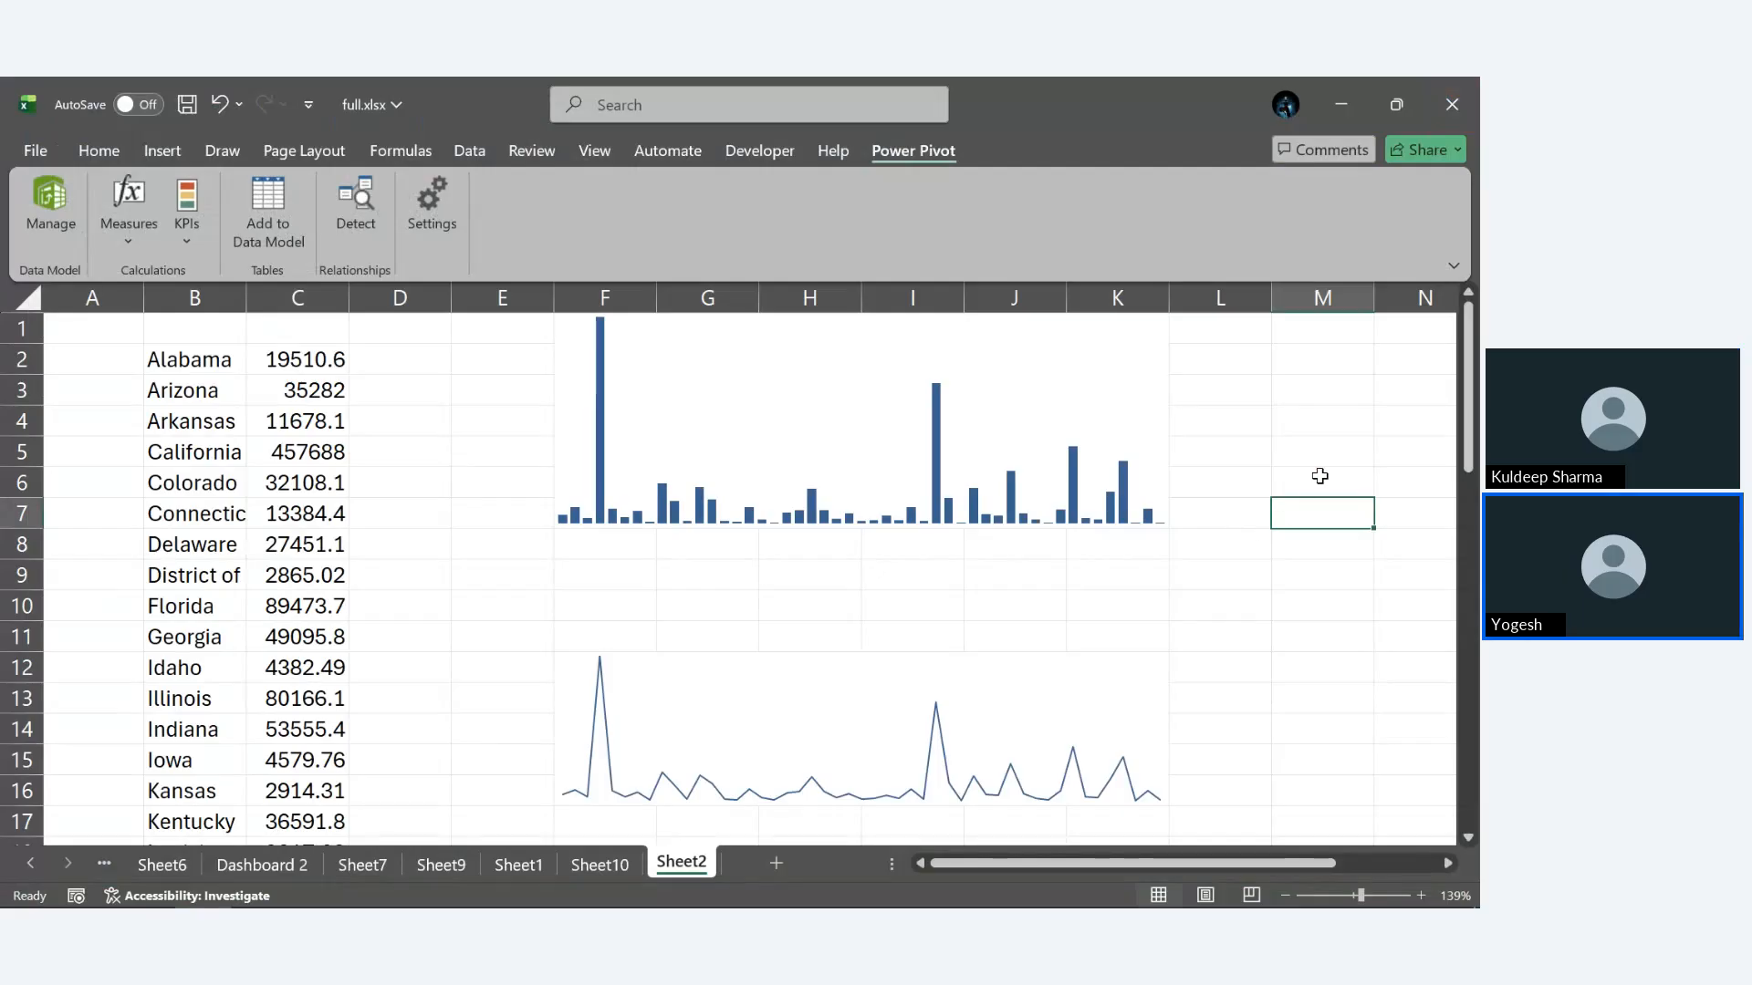
Save the full.xlsx workbook and close it.
click(1320, 476)
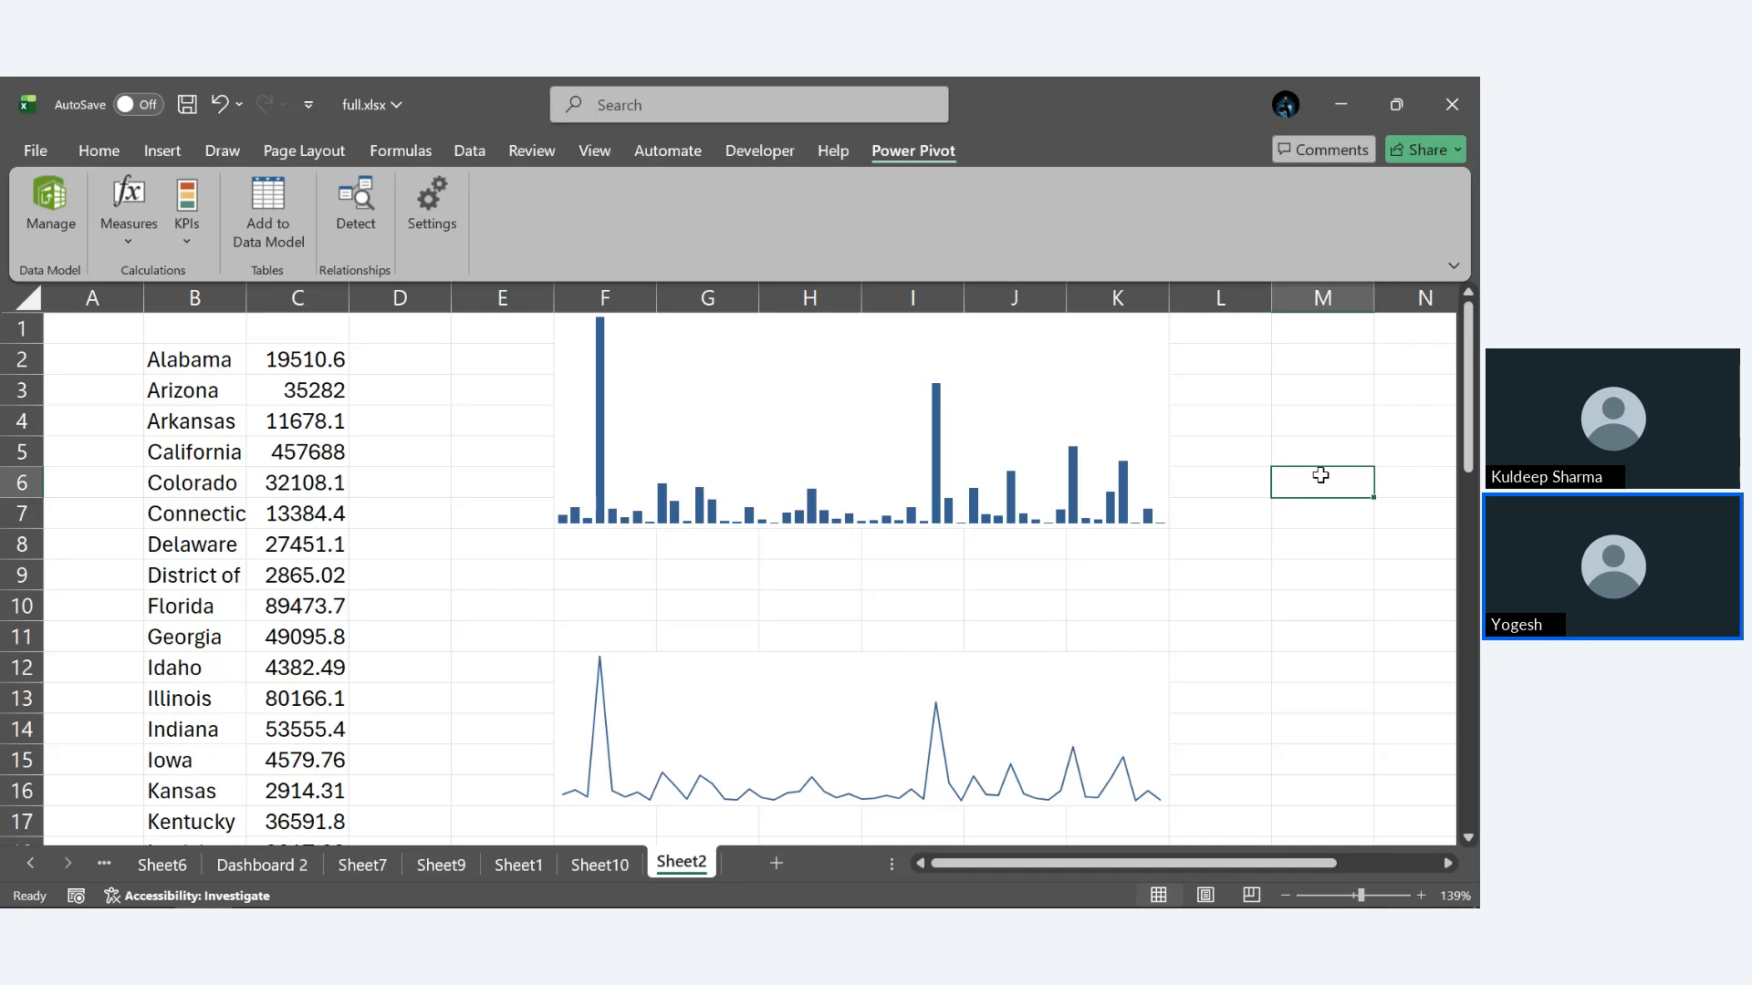
click(1458, 95)
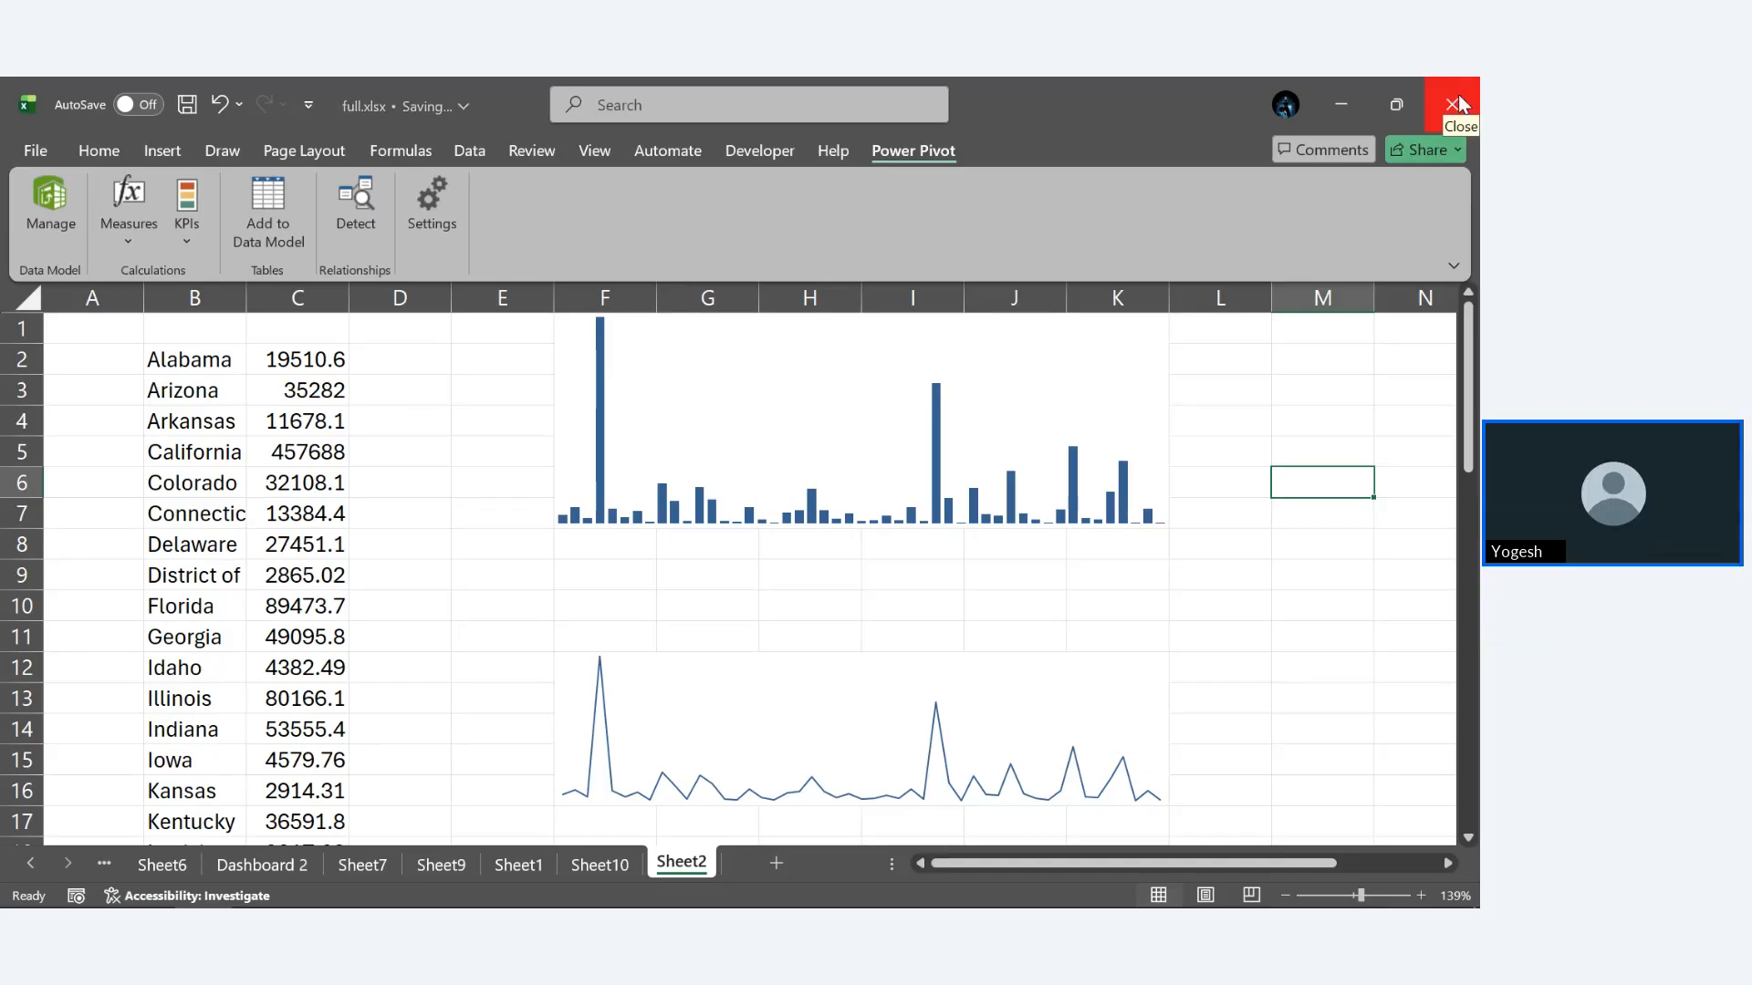
click(1447, 82)
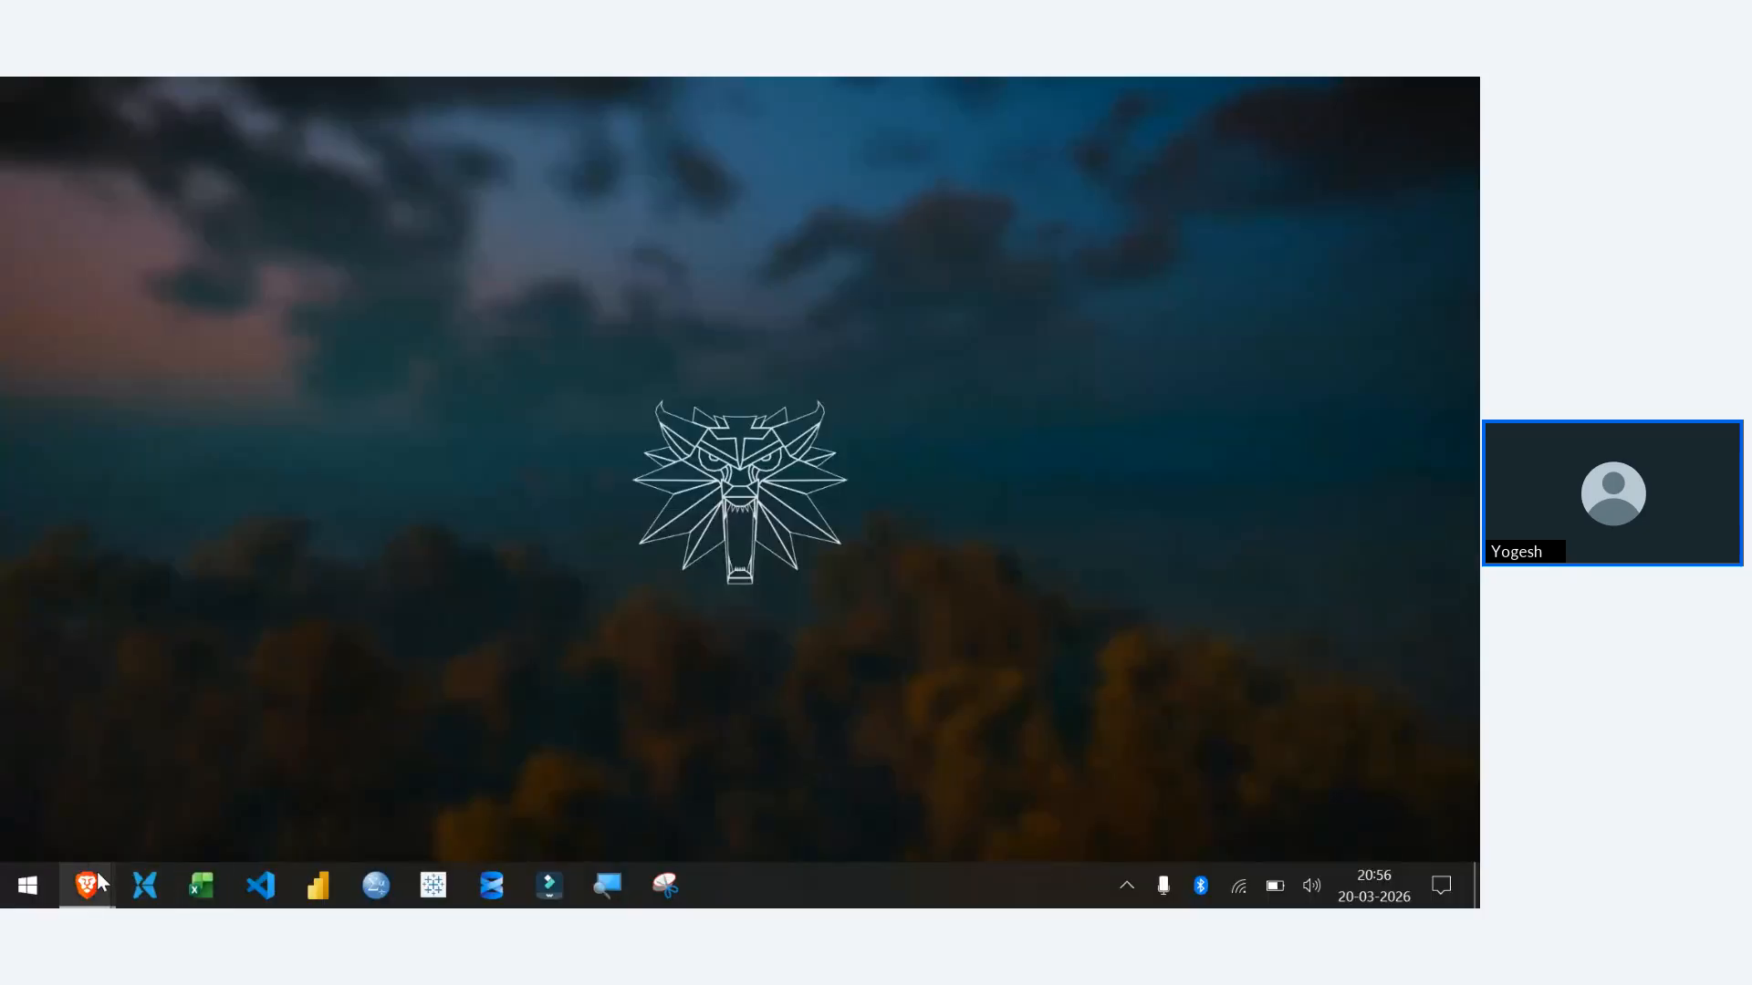
Switch to the Zoho Meeting browser window and stop sharing the screen.
mouse_move(96, 870)
click(145, 736)
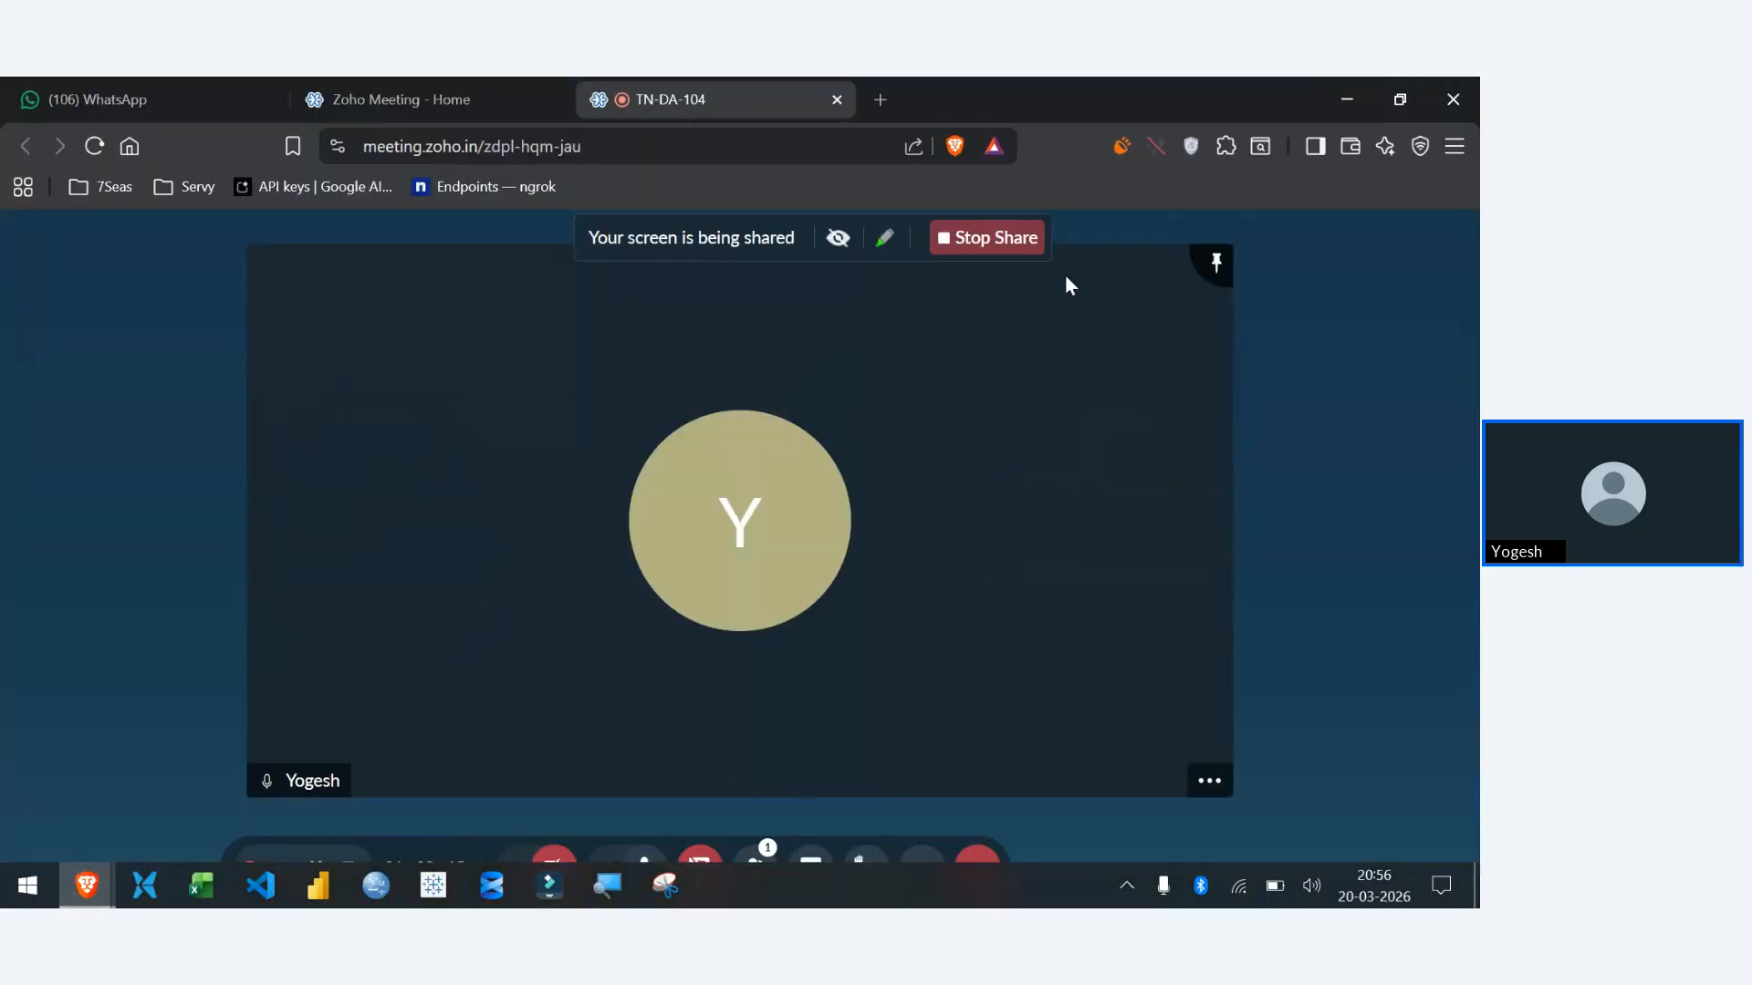
click(1017, 242)
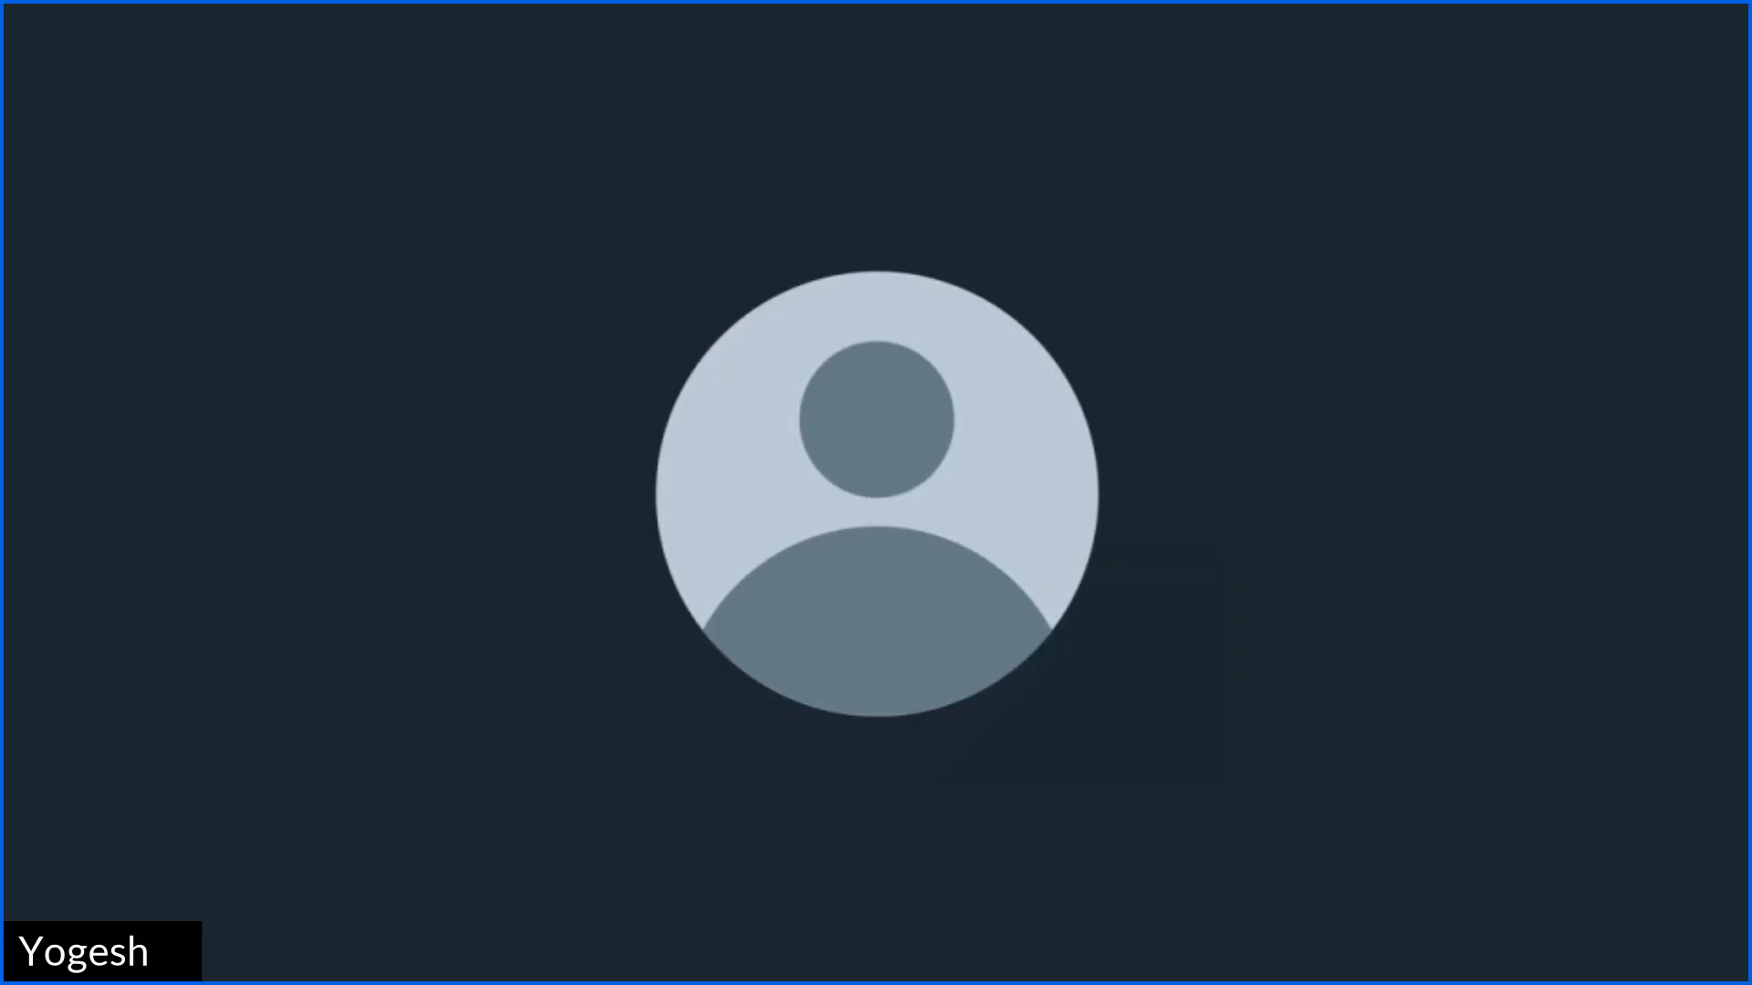